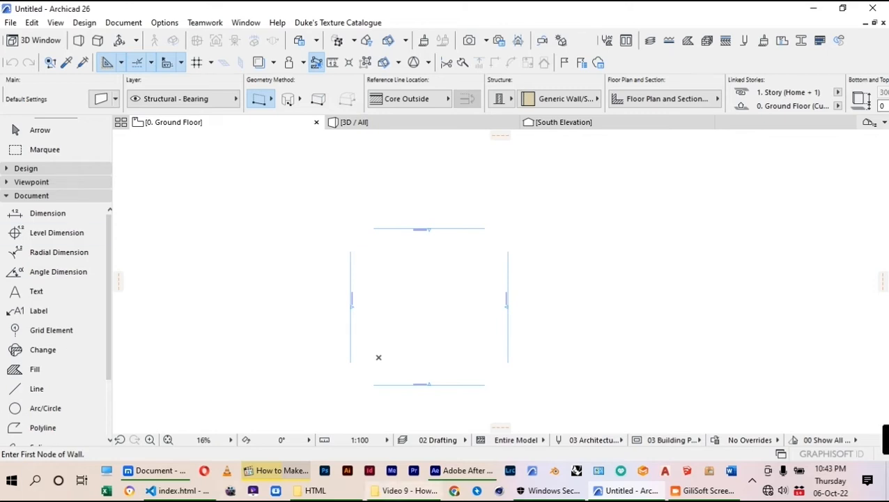
Step: Create an interior composite named Bedroom Wall 200mm by duplicating the Brick Single Plastered composite
click(725, 41)
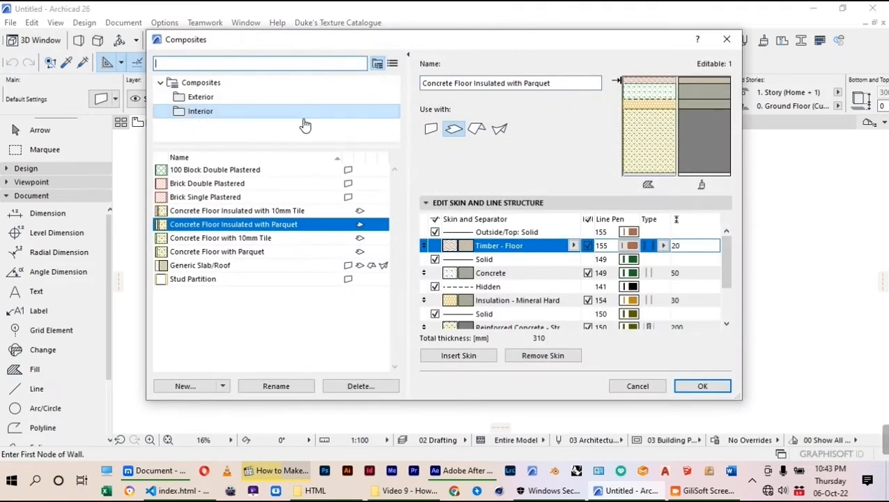
click(208, 114)
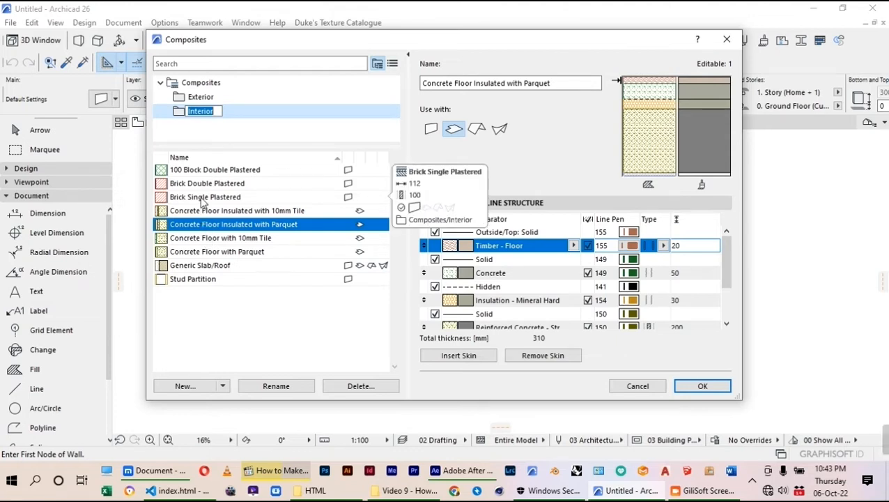
click(204, 198)
click(203, 386)
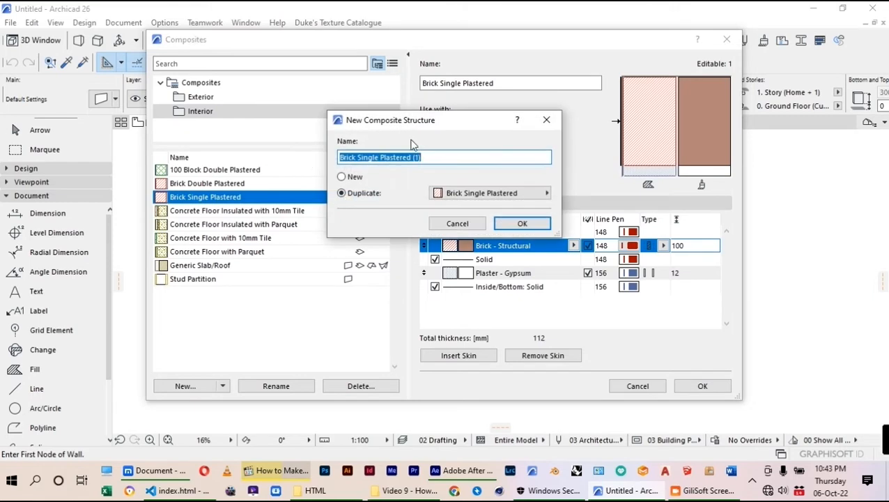
text(Bed)
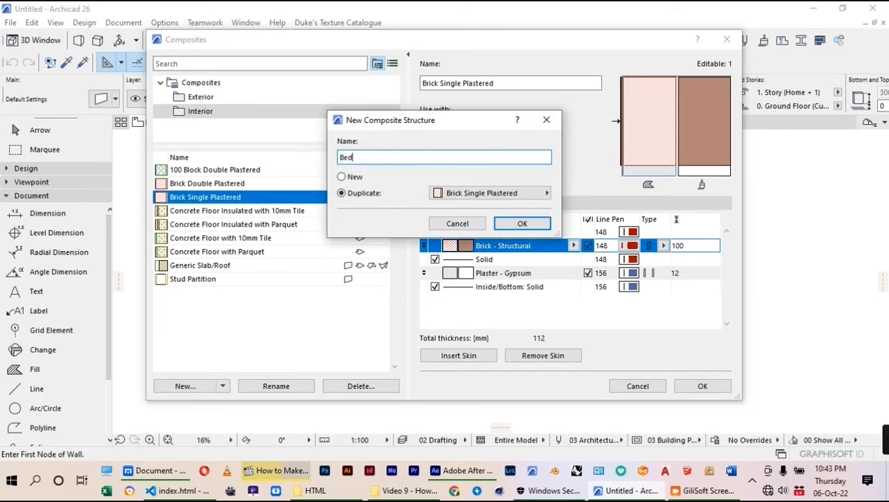
text(room Wall 200mm)
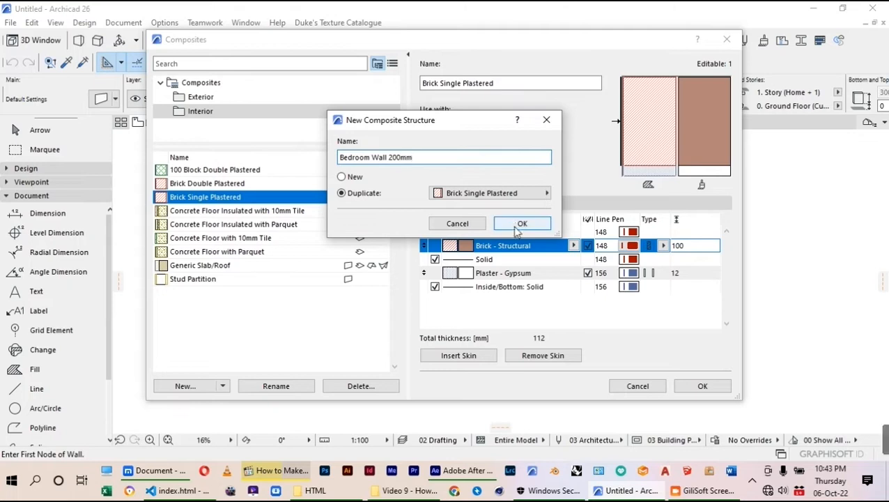
key(Return)
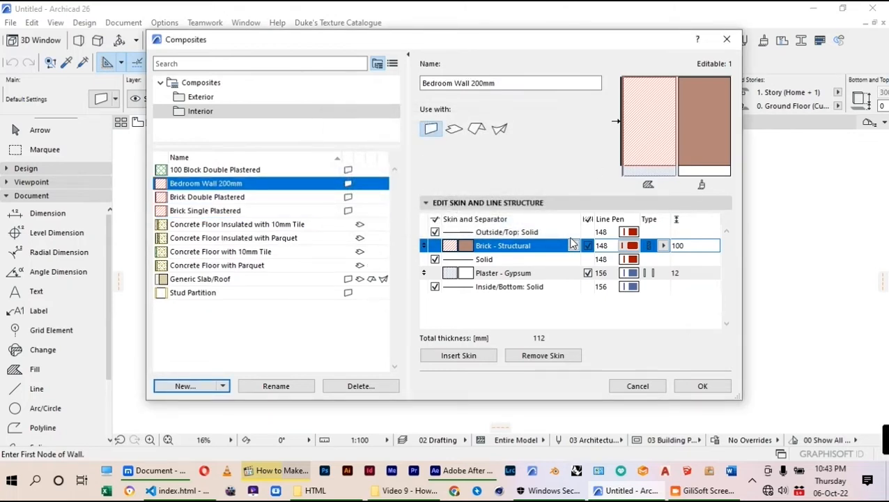
Step: Set the Brick - Structural skin's thickness to 200 mm and remove the Plaster - Gypsum skin from the composite
double_click(676, 245)
text(200)
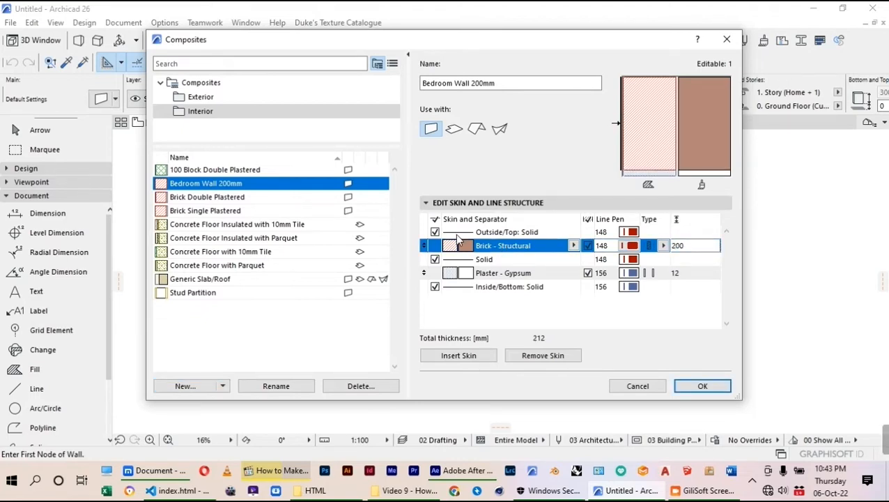
click(522, 275)
click(543, 355)
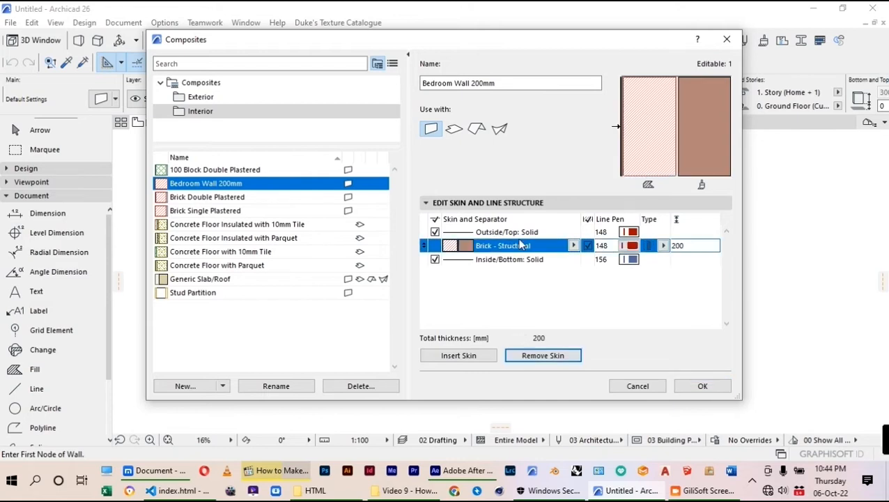
Step: Set the line pens of the outside line, the brick skin and the inside line to pen 1, and save the composite
click(712, 233)
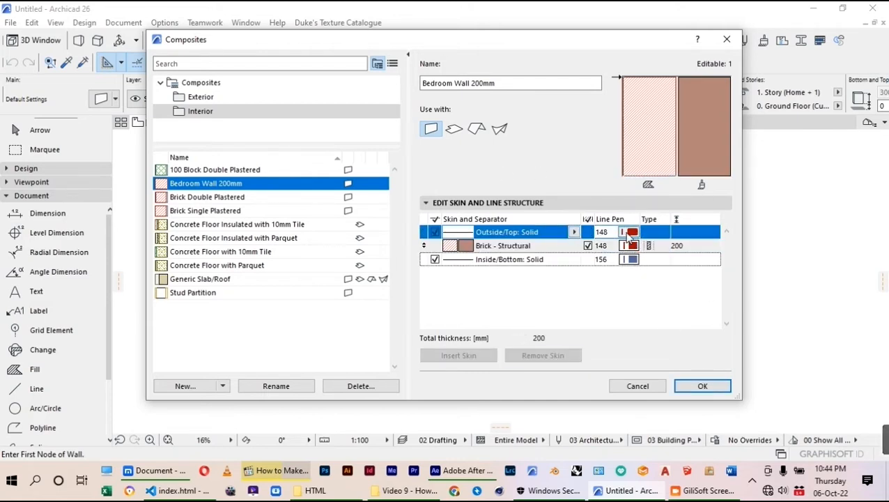
click(632, 233)
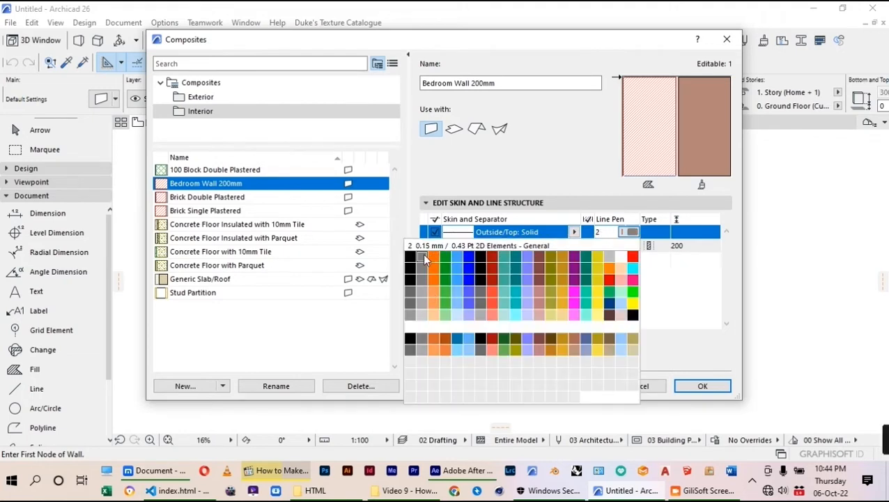
click(417, 259)
click(432, 246)
click(527, 258)
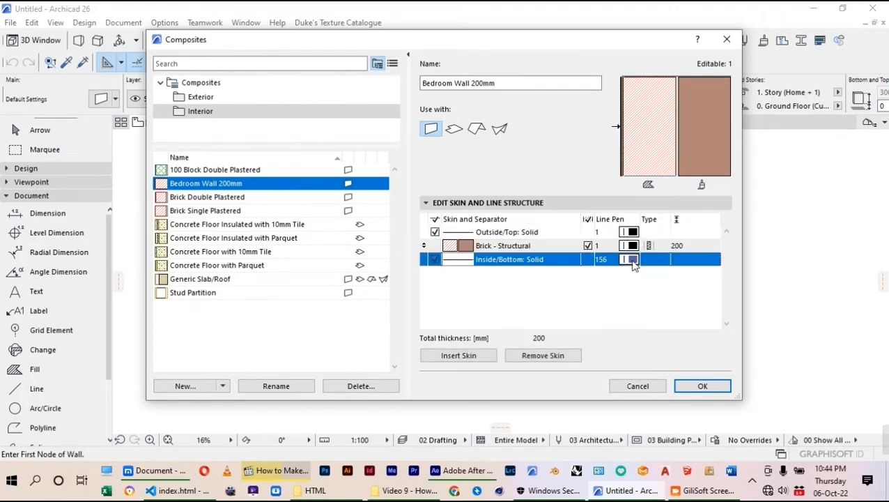
click(632, 259)
click(416, 284)
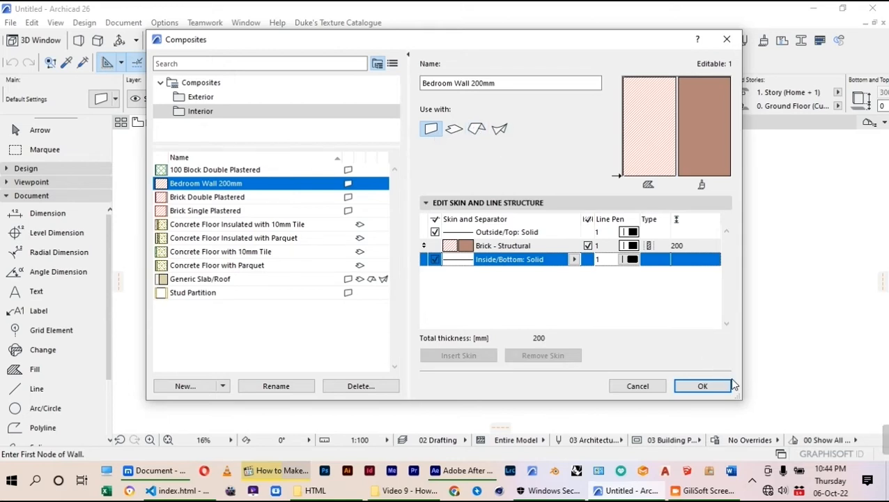
click(708, 388)
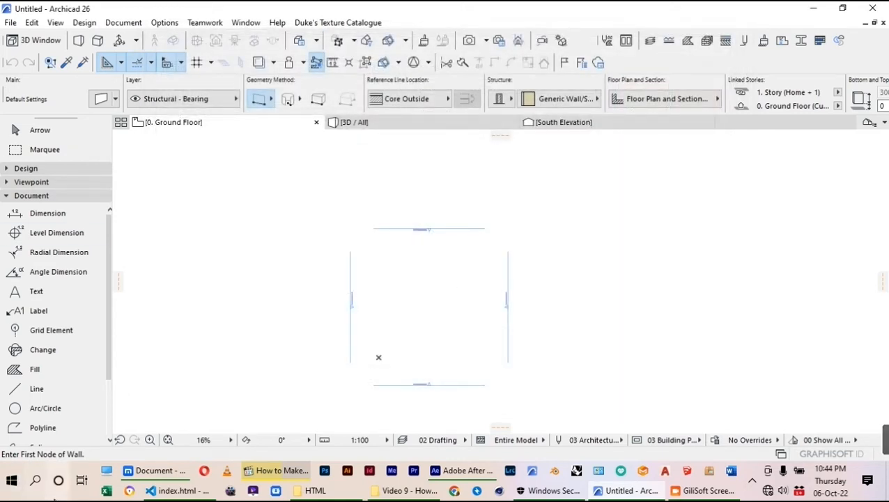
Step: Add the 3DS Max folder from ARCHICAD OBJECTS to the project's libraries in the Library Manager
click(11, 22)
mouse_move(56, 256)
mouse_move(70, 239)
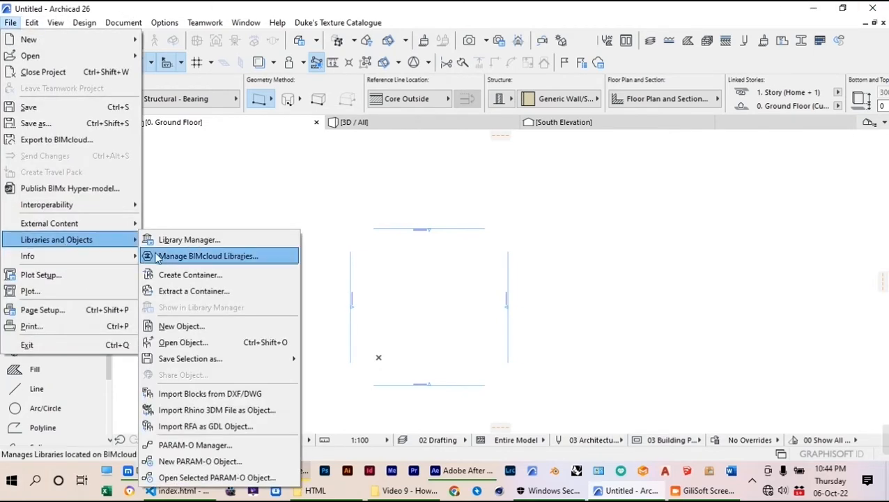
click(180, 239)
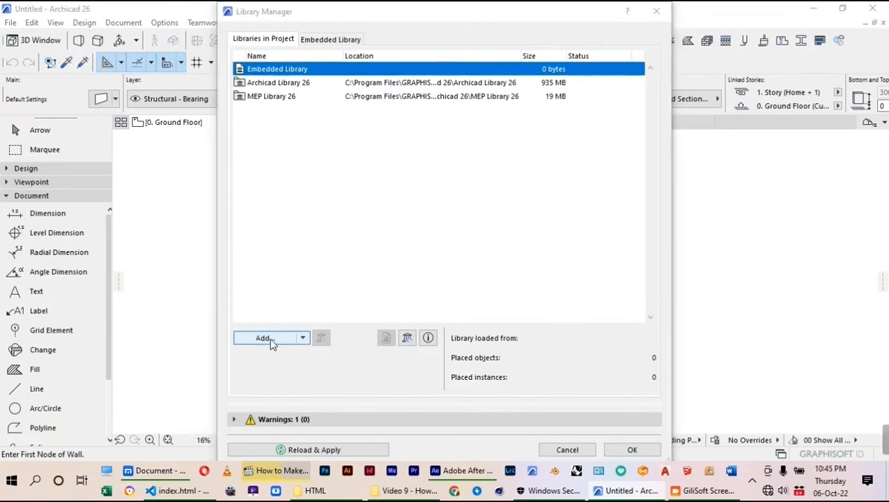
click(267, 338)
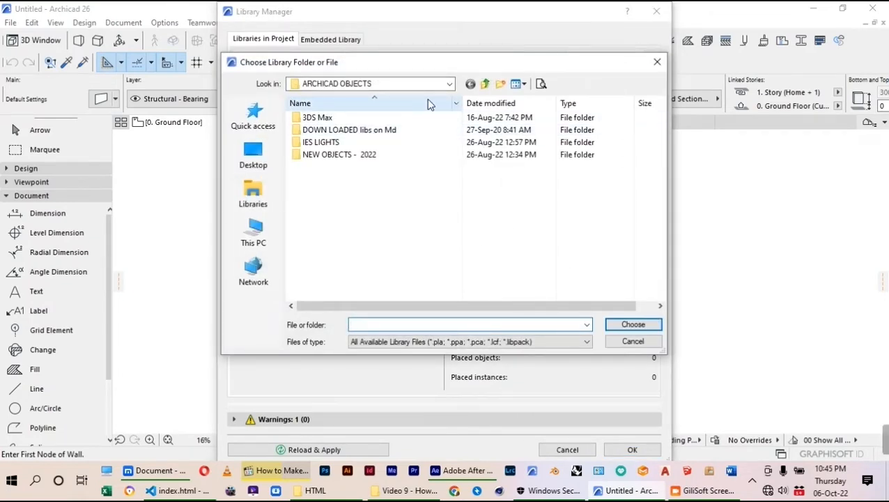
click(317, 117)
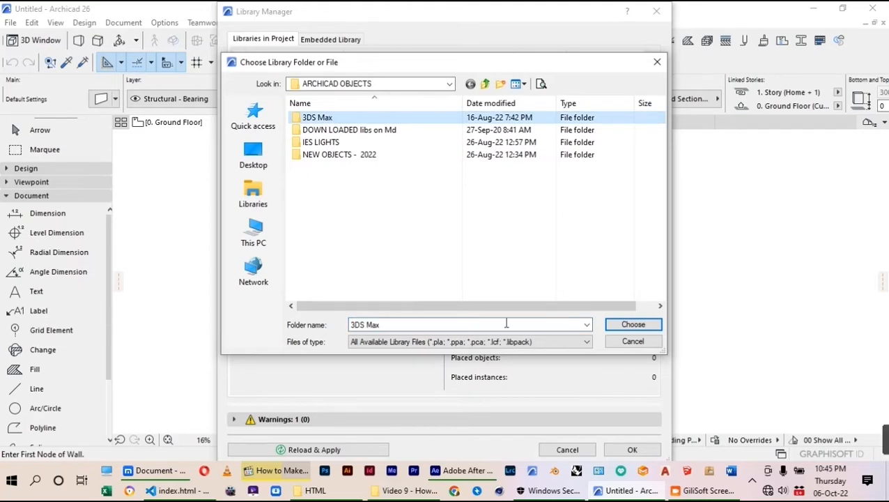
click(616, 332)
Step: Add the DOWN LOADED libs on Md folder to the project's libraries and load the added libraries
click(281, 338)
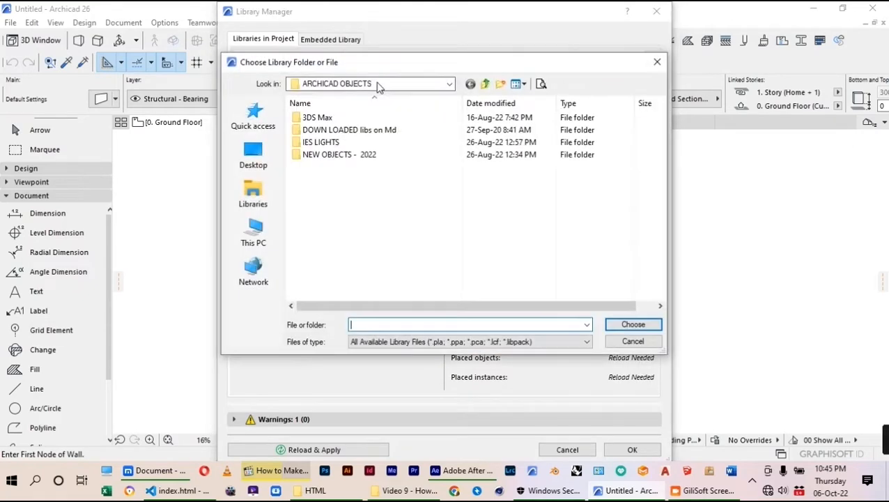
click(357, 130)
click(628, 325)
click(631, 450)
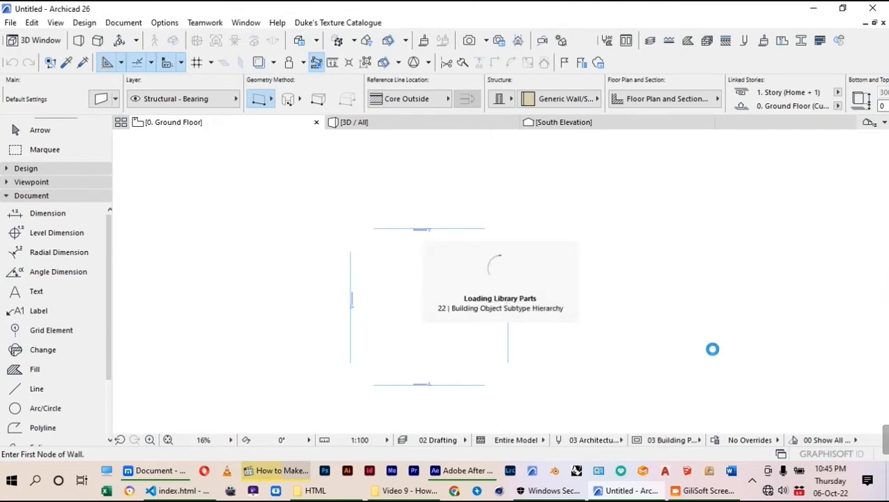
Step: Set the Wall tool to a composite structure using the interior composite Bedroom Wall 200mm
scroll(425, 257, down, 1)
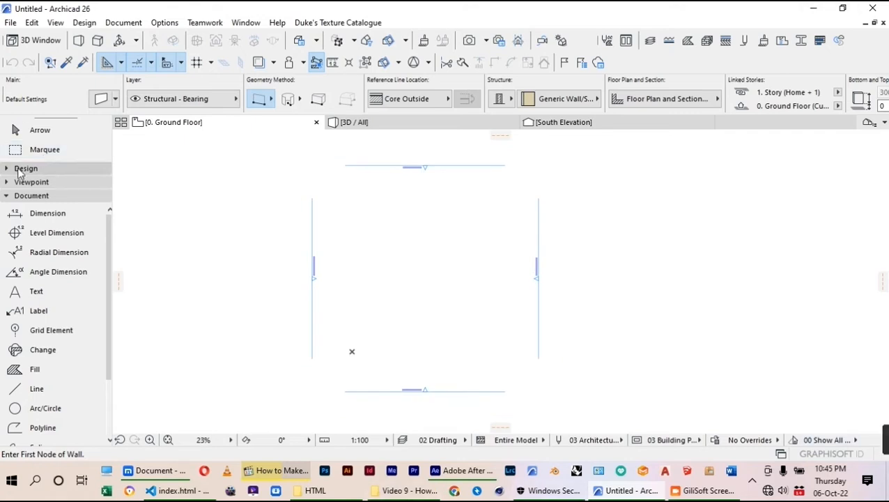
click(7, 169)
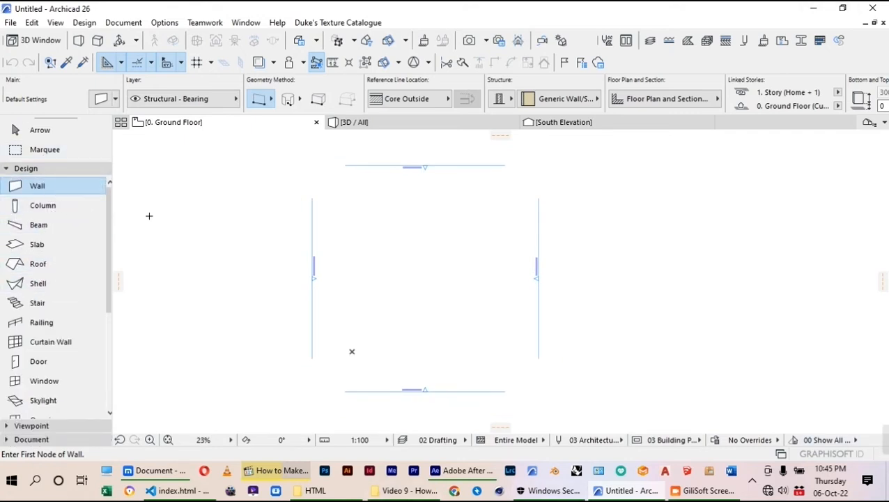
click(513, 100)
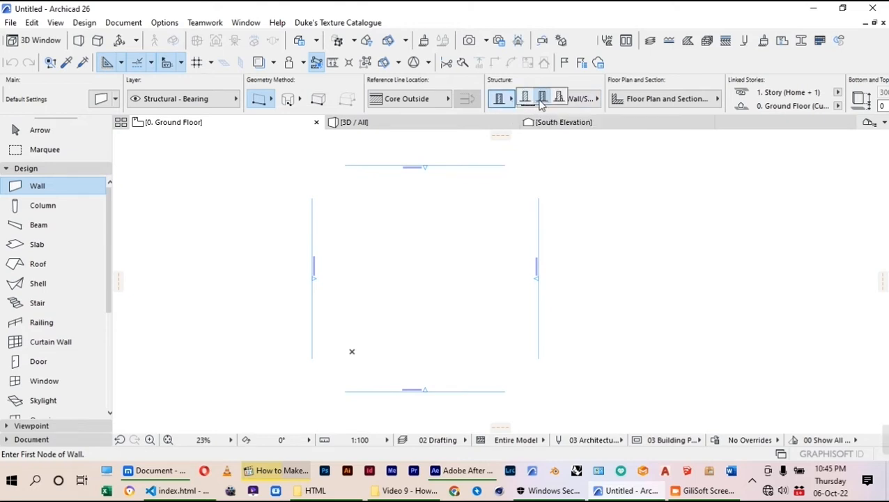
click(542, 100)
click(564, 99)
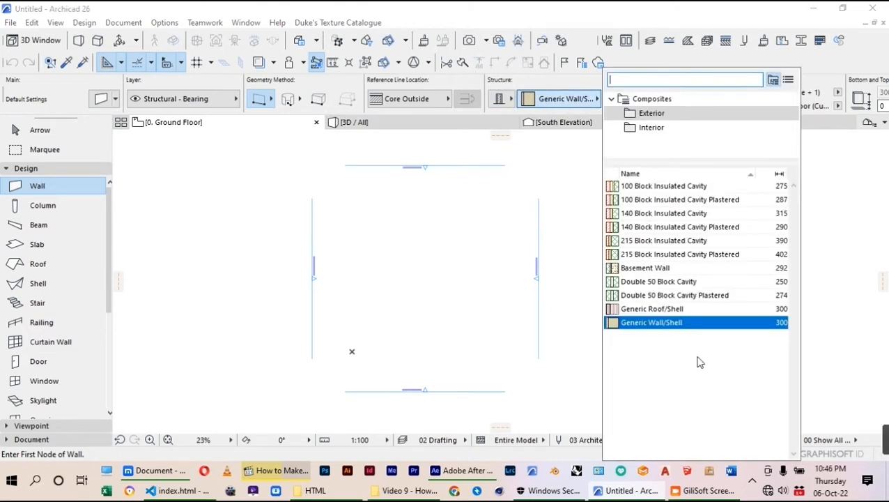
click(652, 127)
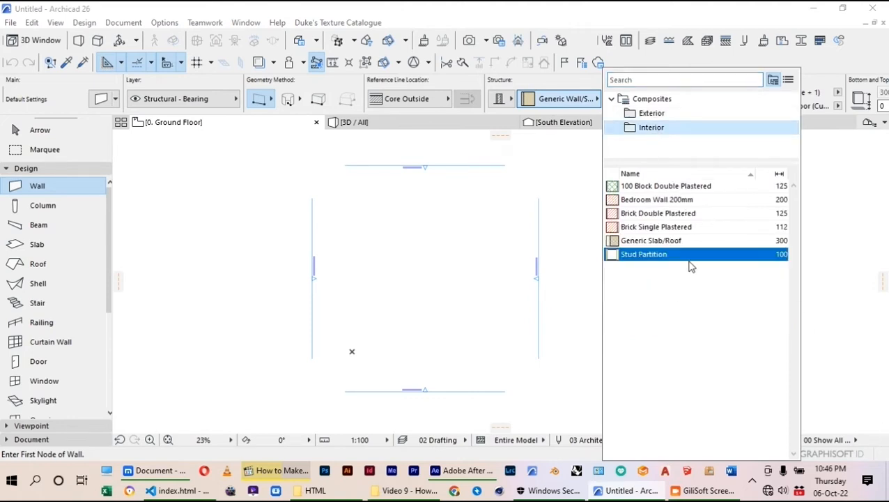
click(655, 201)
Step: Draw a horizontal wall 3500 mm long on the ground floor plan, inside the elevation markers
scroll(343, 265, up, 2)
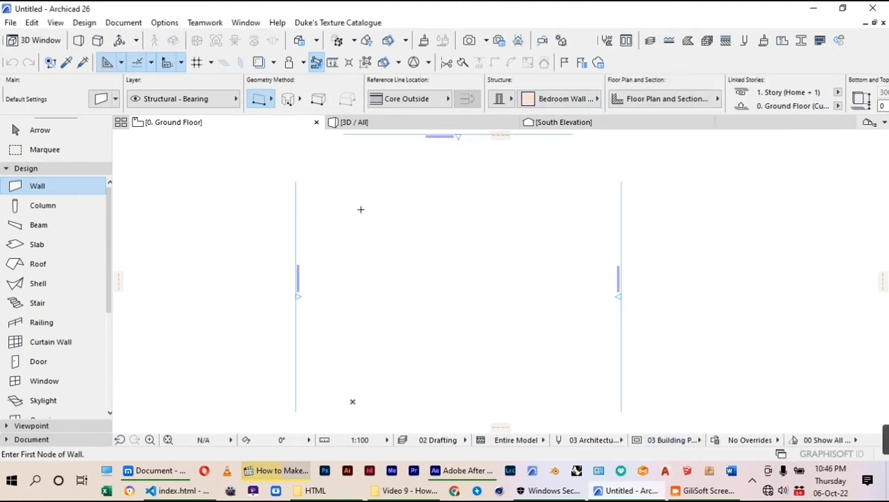
click(360, 208)
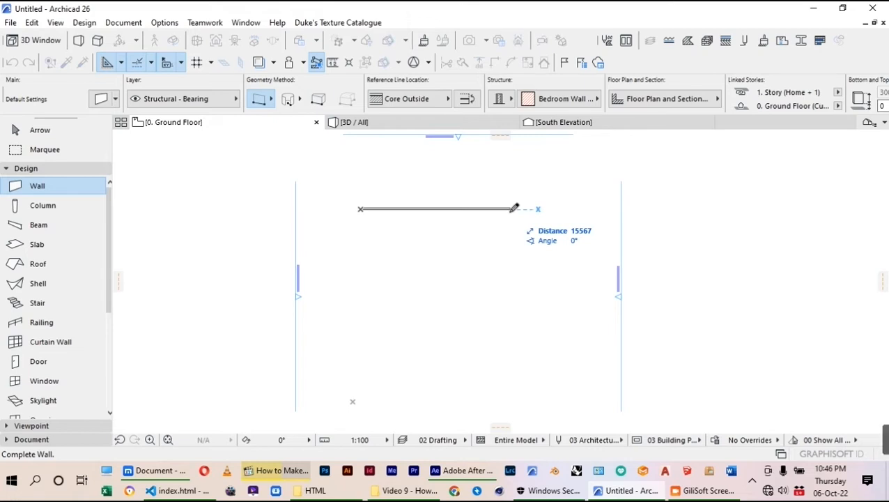
text(35)
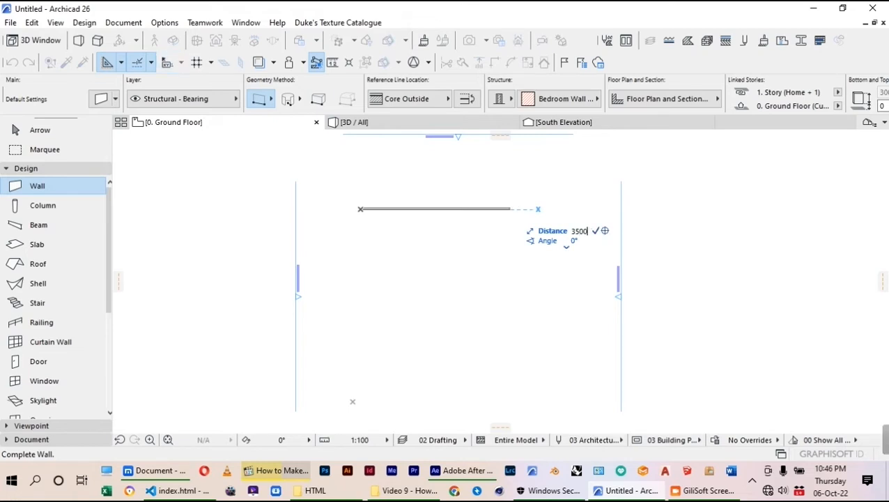
text(00)
key(Return)
Step: Draw a perpendicular 4000 mm wall down from the first wall's right end and complete the rectangular room with the two remaining walls
click(520, 233)
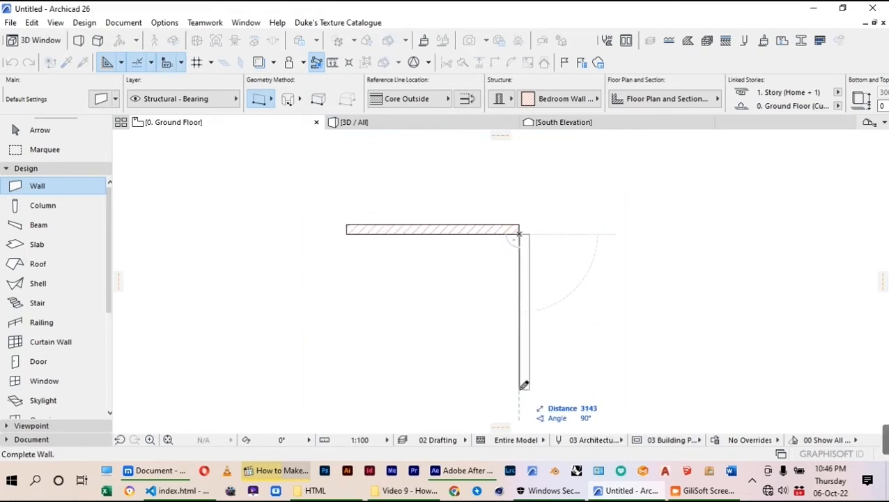
text(4000)
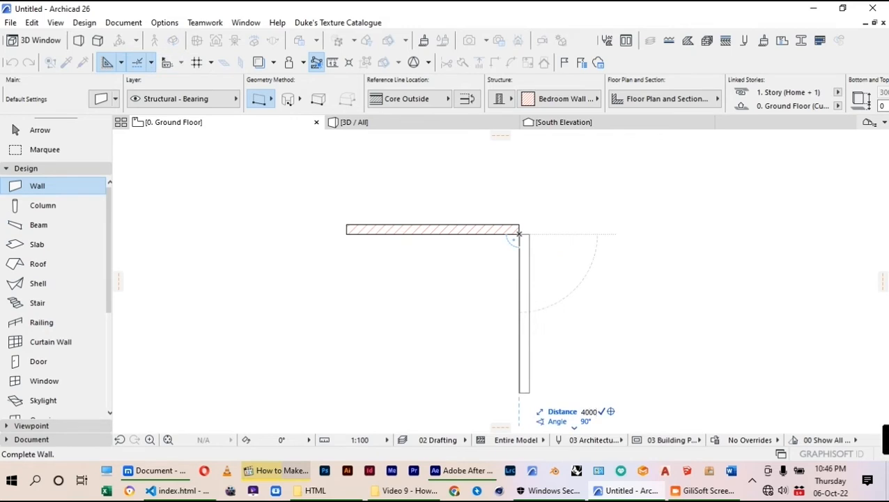
key(Return)
click(419, 314)
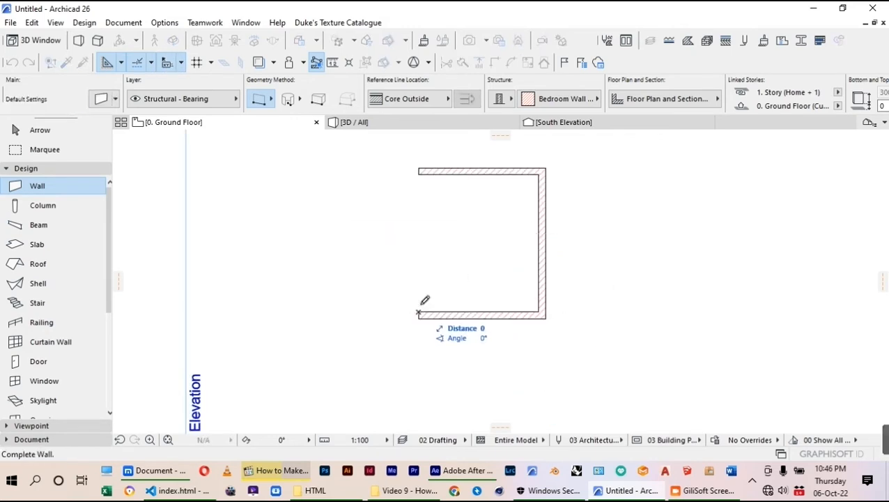
click(421, 171)
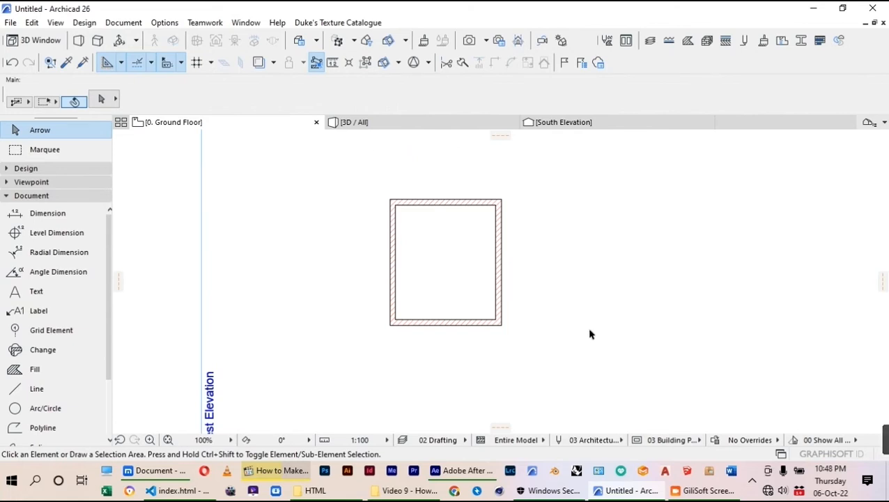
Step: Draw a short horizontal solid line with an arrowhead across the midpoint of the room's right wall using the Line tool
scroll(441, 256, up, 2)
scroll(572, 257, down, 1)
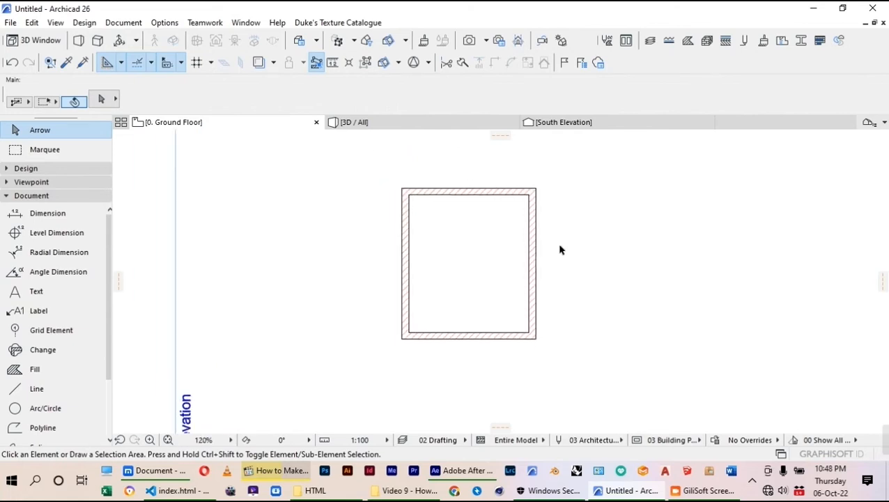
click(26, 392)
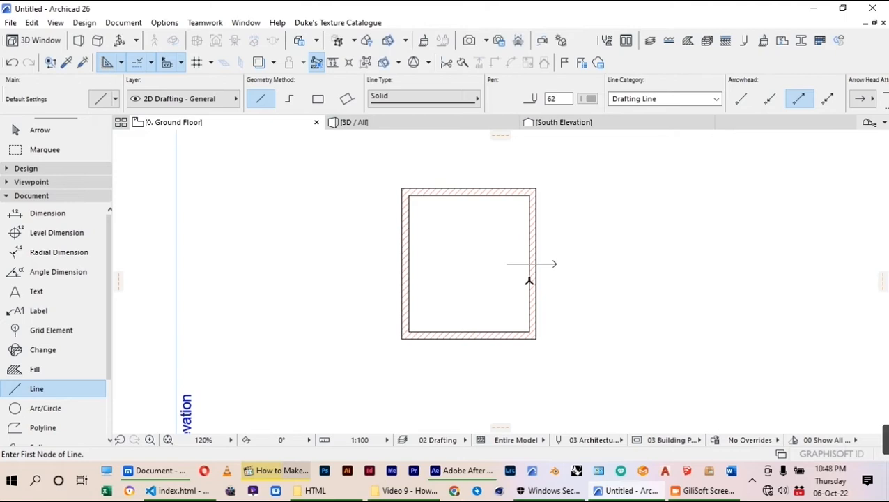
scroll(529, 281, up, 1)
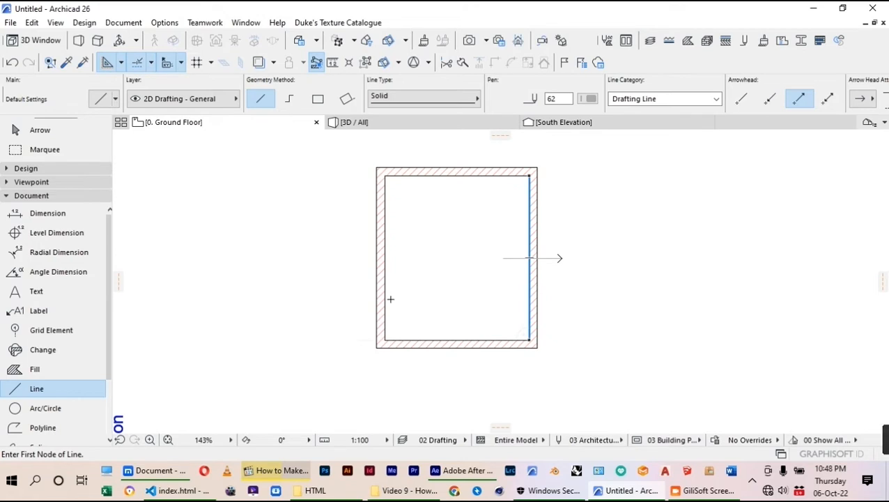
click(28, 168)
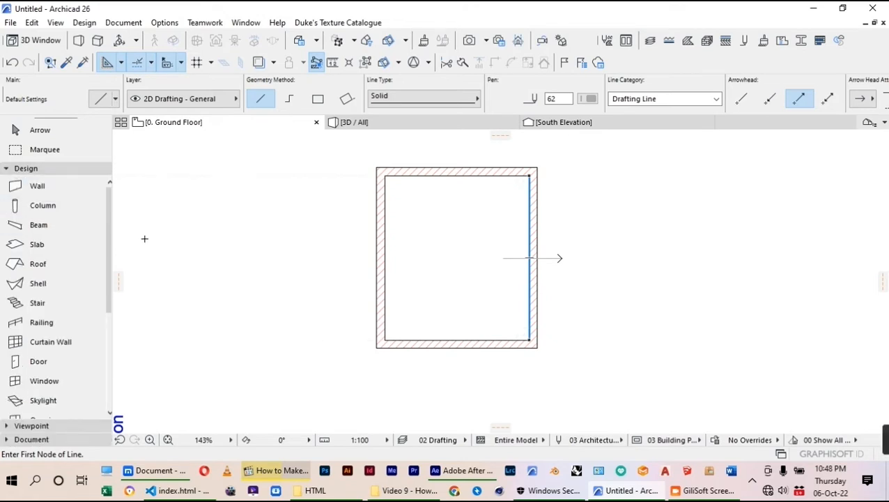
Step: Place a Door 26 near the lower end of the room's left wall, opening into the room
click(41, 361)
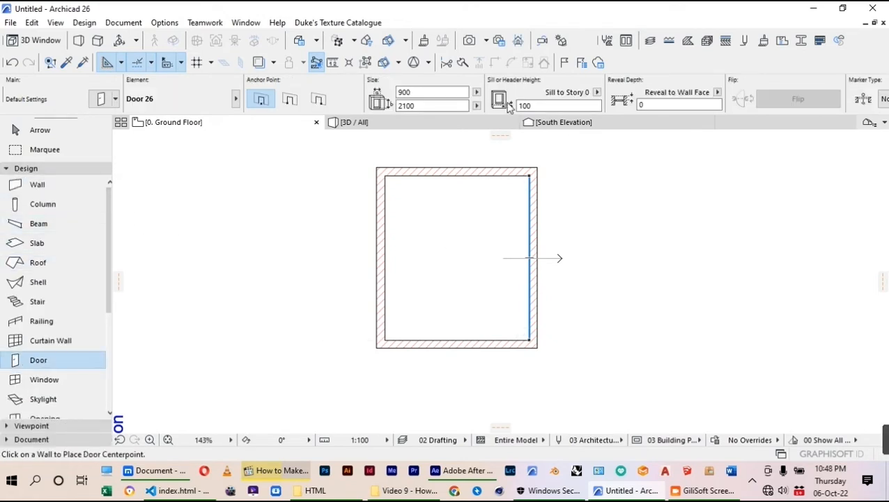
click(380, 320)
click(428, 357)
key(Escape)
scroll(407, 316, up, 2)
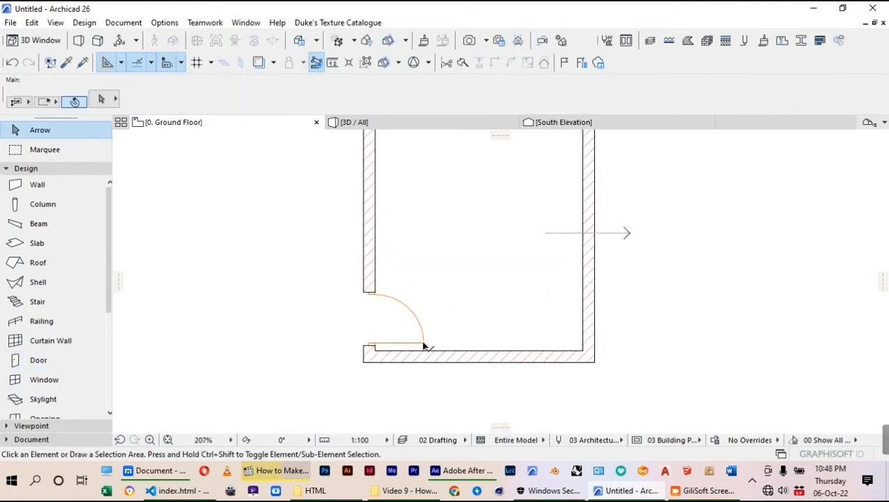
Step: Set the width of the left wall's door to 1000 mm
click(424, 344)
double_click(415, 92)
text(1000)
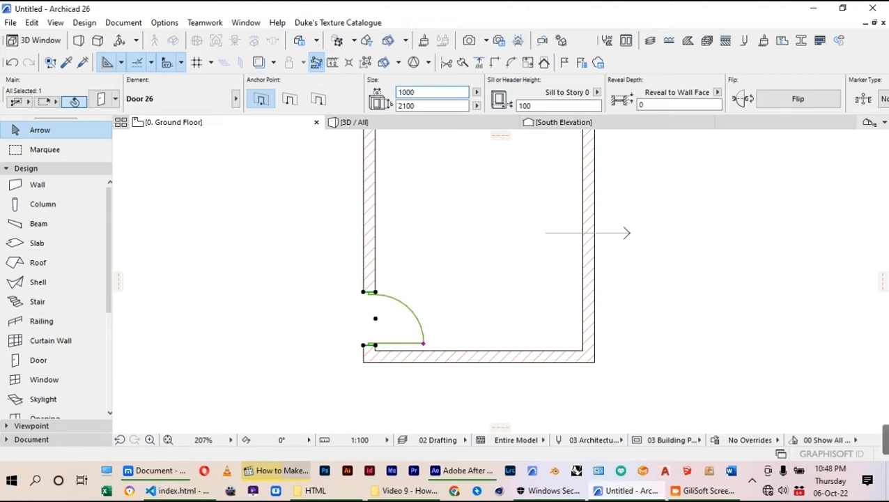
key(Return)
Step: Move the left door down so its opening ends flush with the inner face of the bottom wall
scroll(523, 234, down, 1)
scroll(391, 358, up, 5)
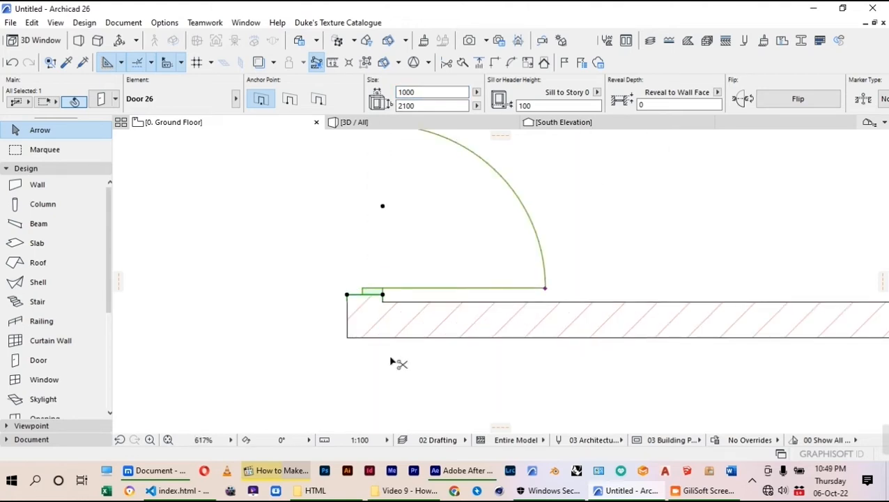
key(ctrl+d)
scroll(378, 326, up, 2)
click(388, 280)
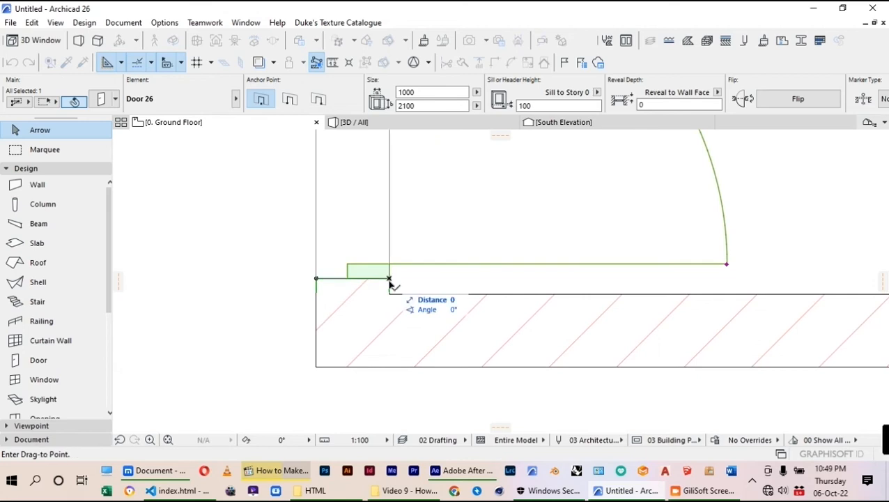
click(389, 286)
scroll(440, 258, down, 5)
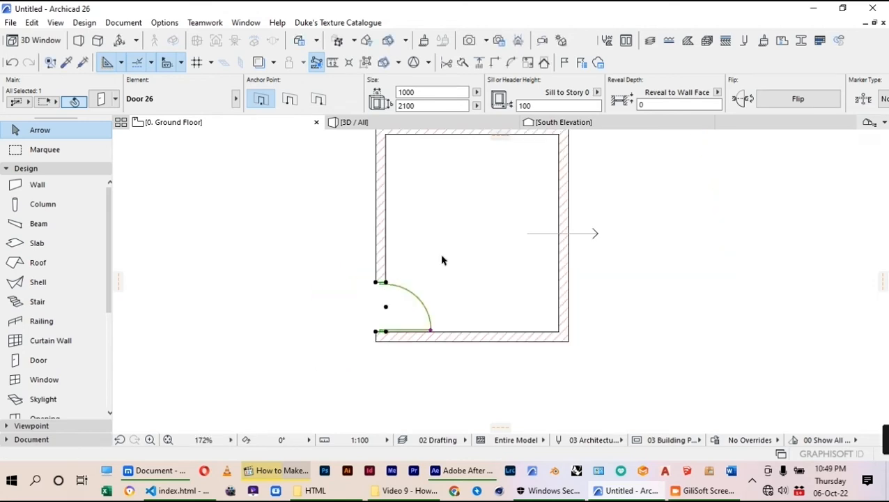
scroll(633, 265, up, 1)
key(Escape)
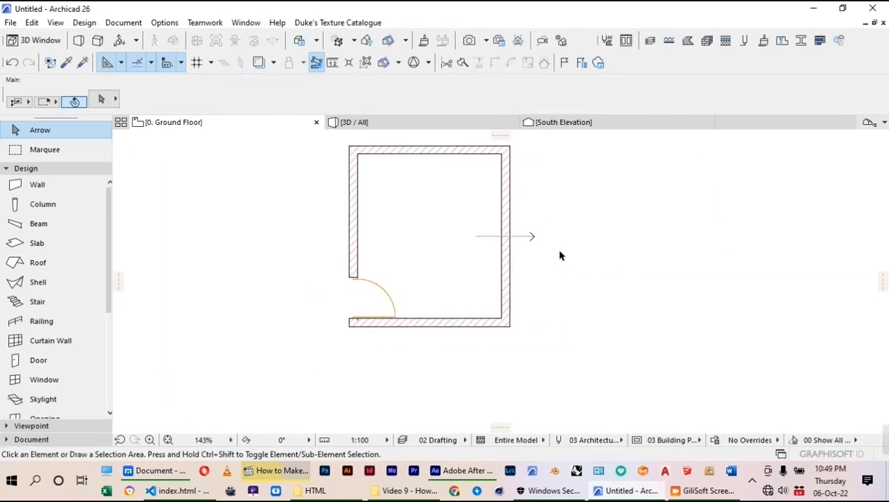
Step: Pick up the left door's parameters and place a matching door low on the right wall, opening outward
click(68, 62)
scroll(413, 297, up, 4)
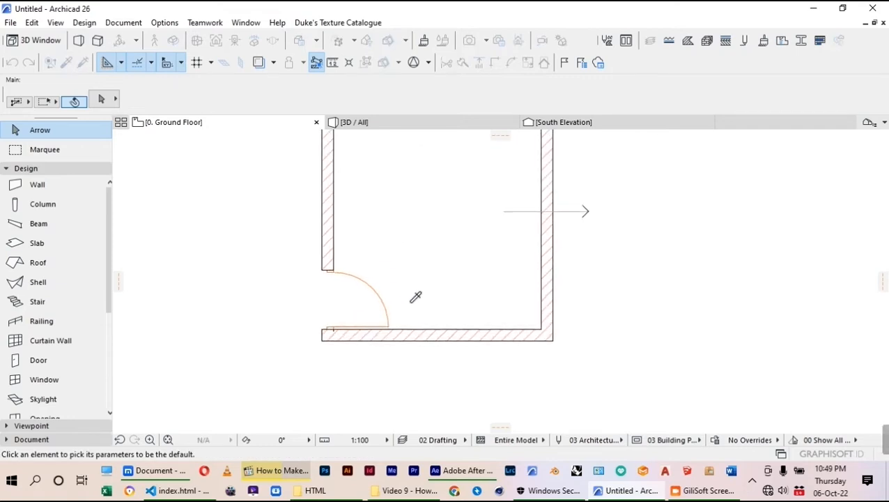
click(384, 316)
scroll(411, 314, down, 3)
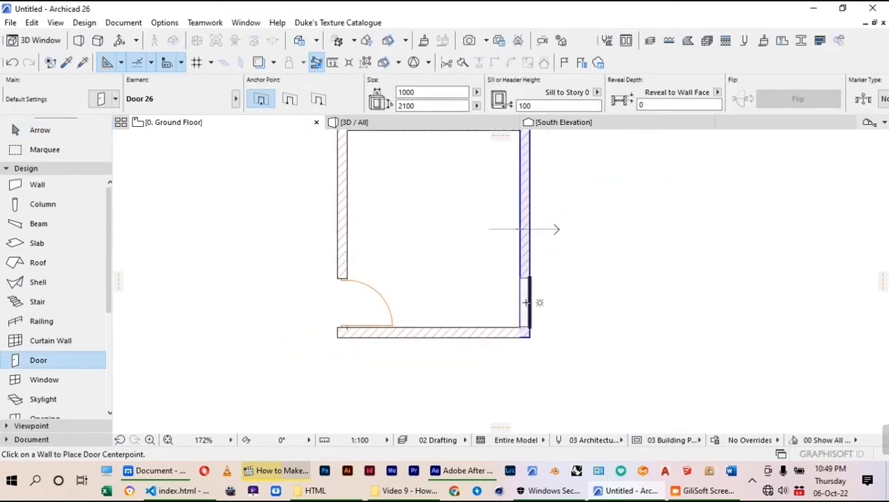
click(526, 303)
click(592, 305)
click(40, 129)
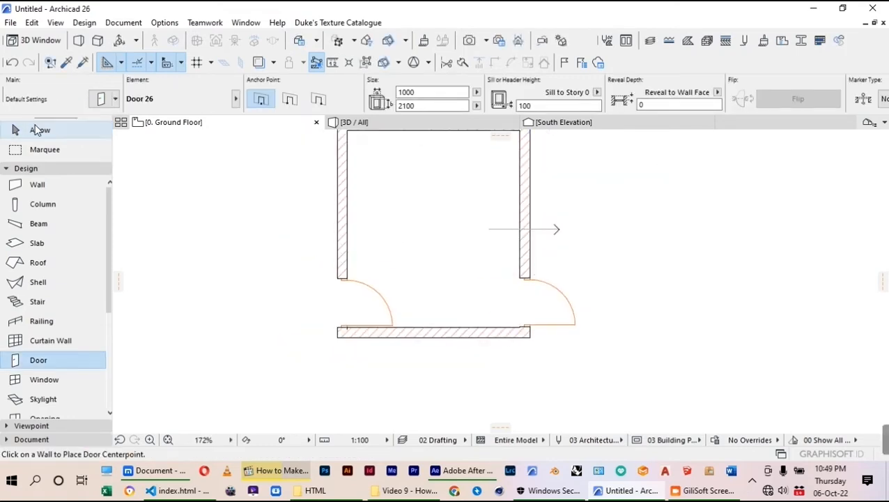
Step: Change the right wall's door type to Exterior Sliding Door 26 from the Sliding Doors 26 library
scroll(415, 265, down, 3)
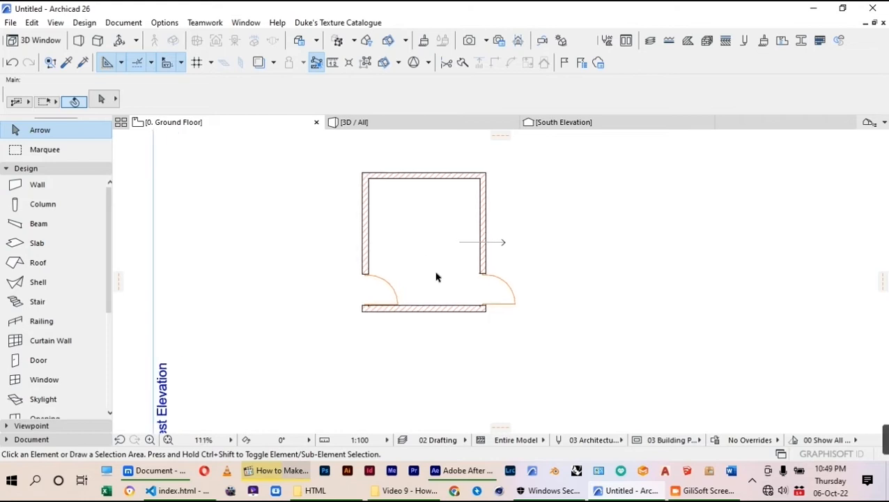
scroll(432, 273, up, 3)
click(561, 326)
scroll(562, 326, down, 2)
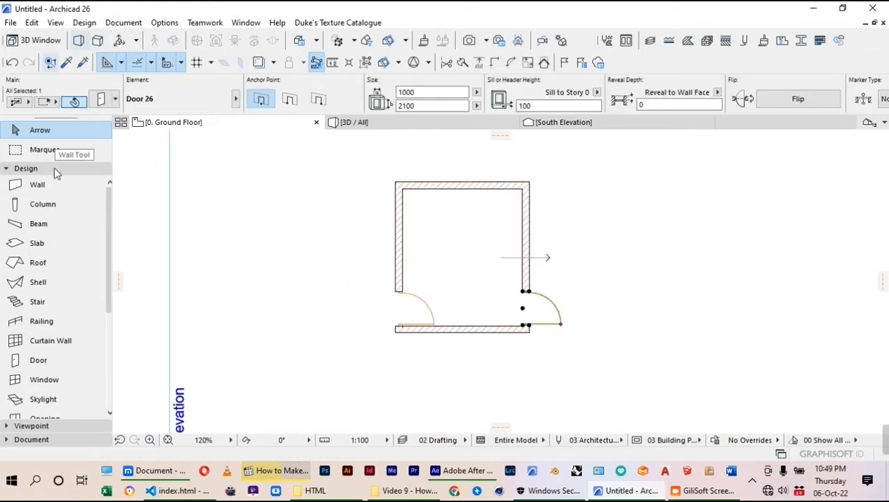
click(101, 101)
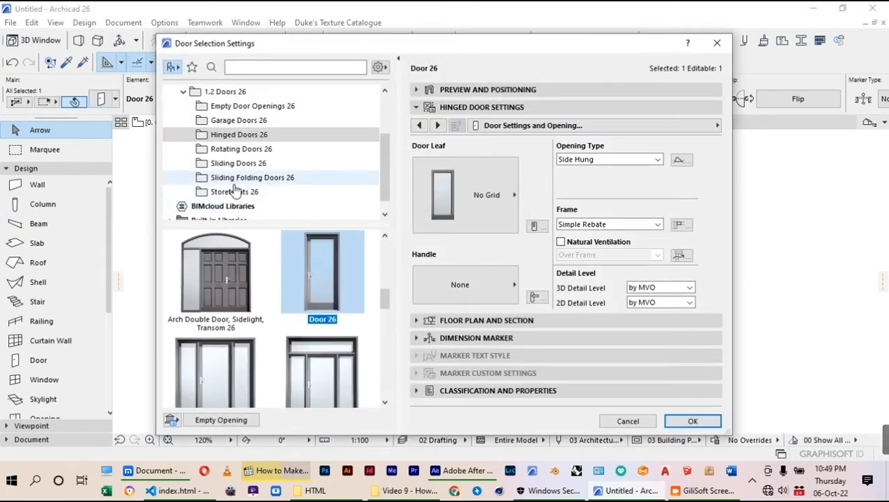
click(237, 163)
scroll(283, 315, down, 3)
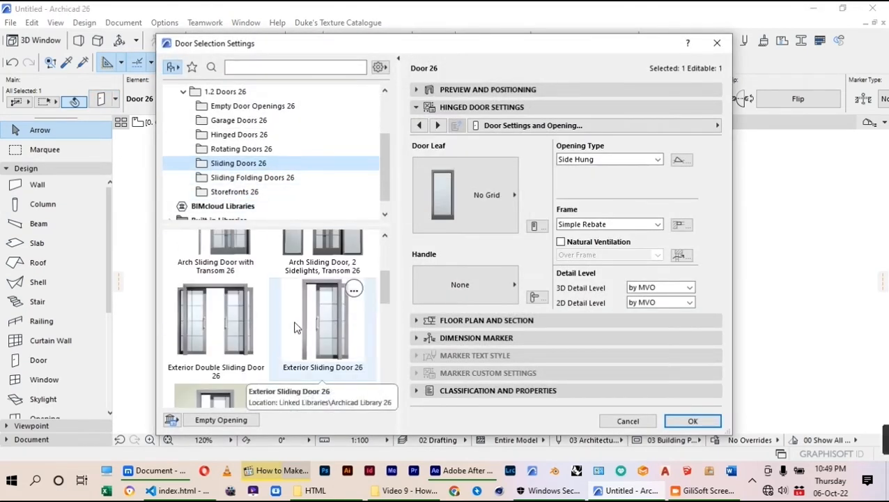
click(315, 337)
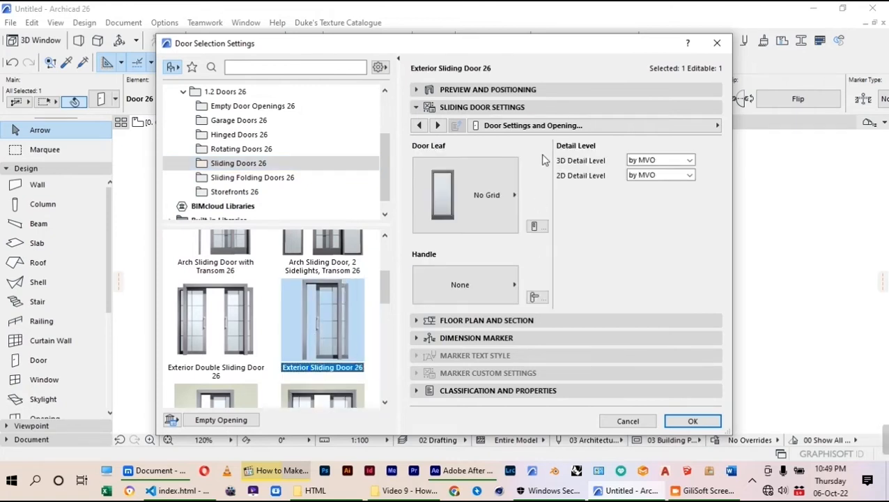
Step: Set the sliding door's width to 1500 mm and apply the door settings
click(516, 91)
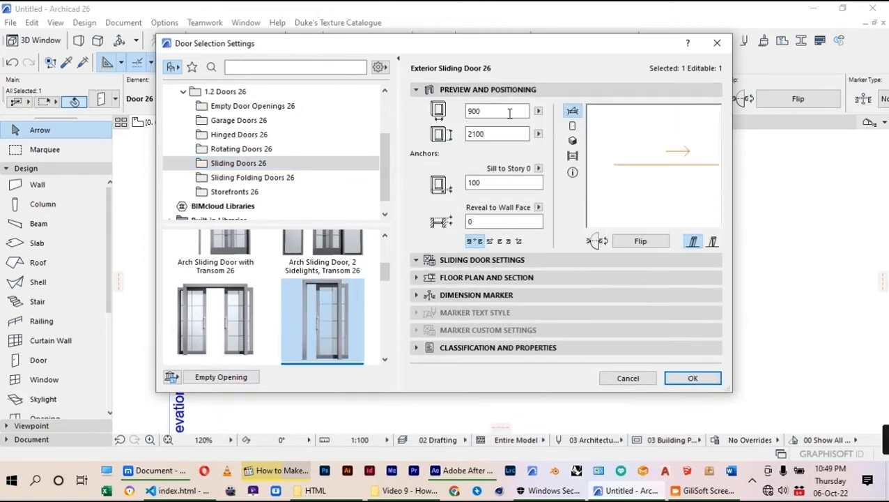
text(1)
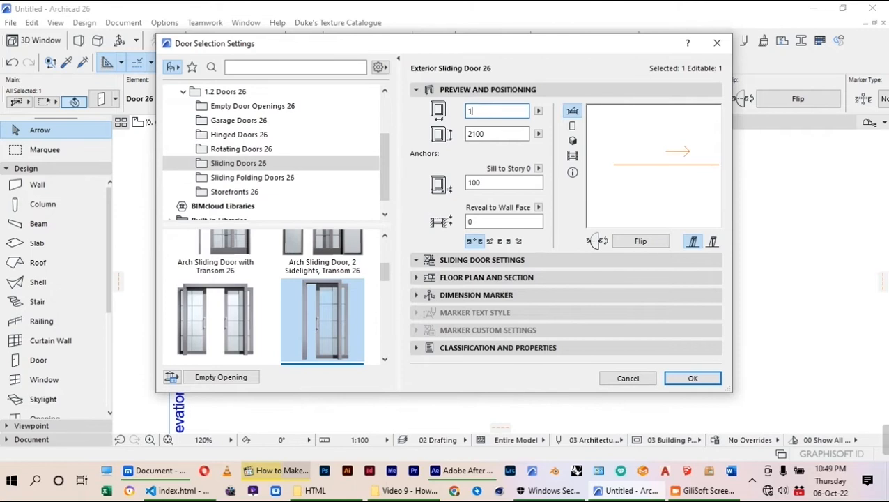
text(500)
click(693, 378)
Step: Move the sliding door so its opening ends flush with the inner face of the bottom wall
scroll(519, 320, up, 3)
key(ctrl+d)
scroll(527, 339, up, 1)
click(526, 286)
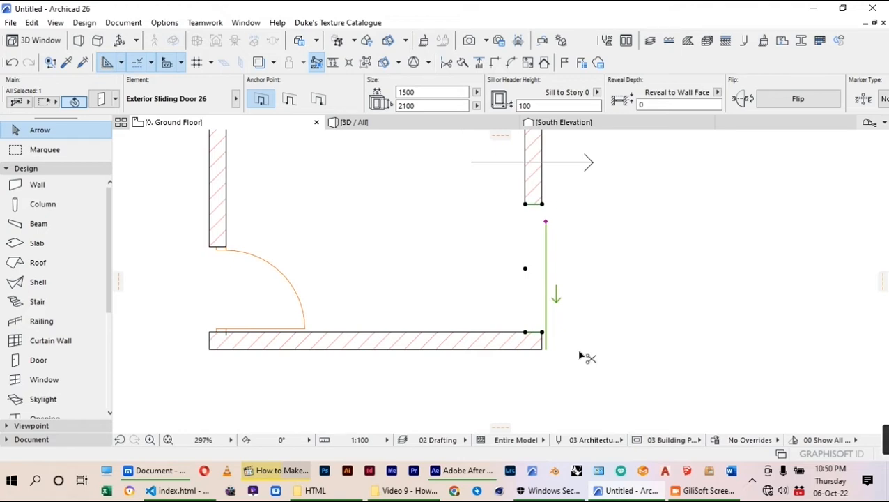
Step: Mirror the sliding door about a horizontal axis through its midpoint so that it slides upward in plan
key(ctrl+m)
click(525, 269)
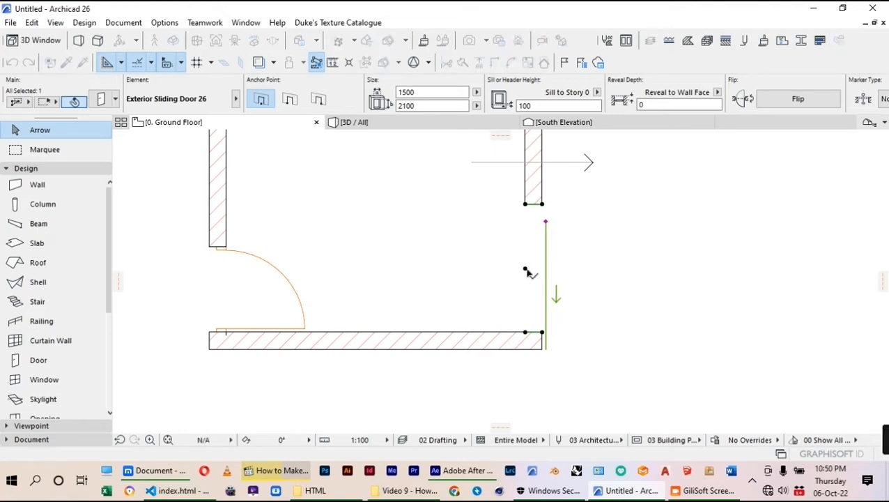
click(599, 268)
click(614, 284)
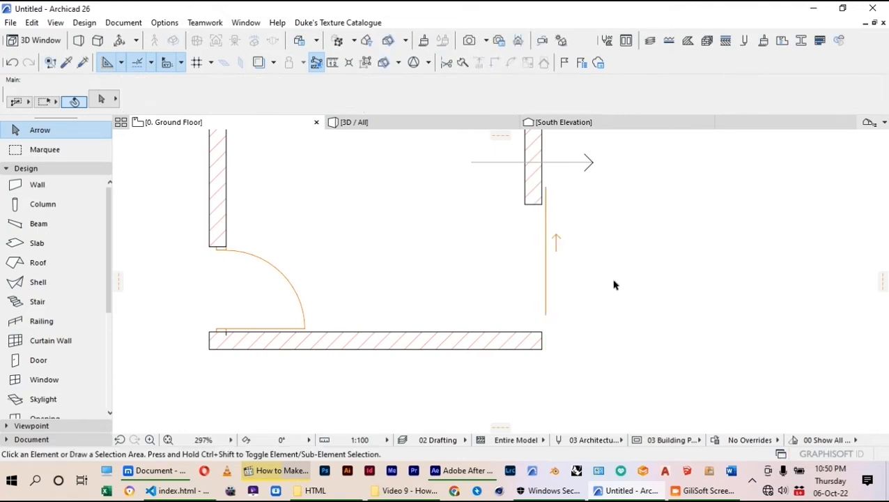
click(543, 216)
click(546, 212)
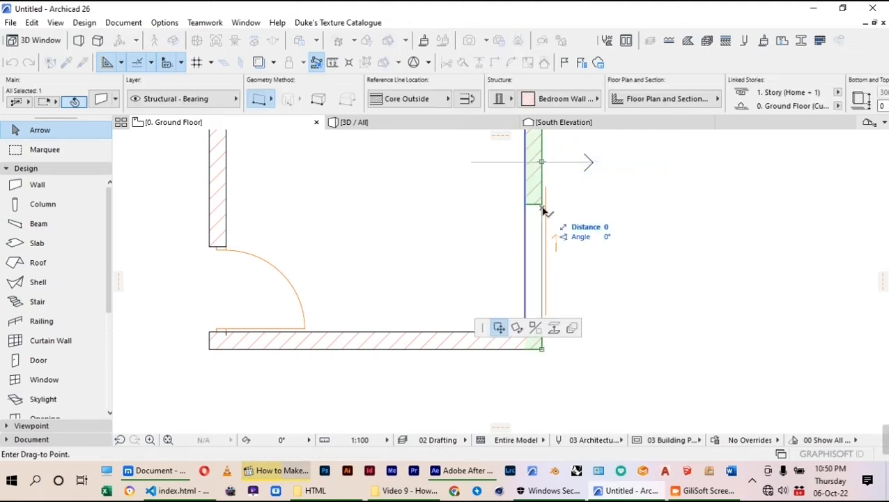
key(Escape)
click(550, 239)
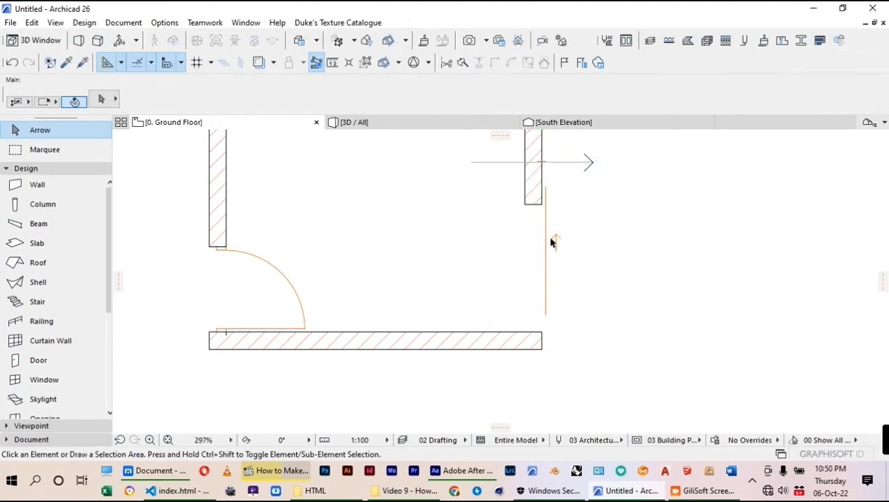
click(546, 338)
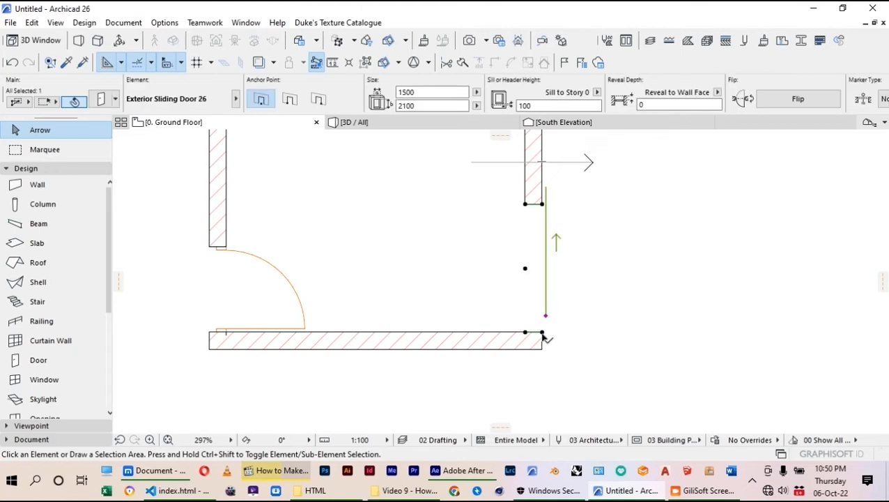
click(600, 288)
scroll(504, 341, down, 3)
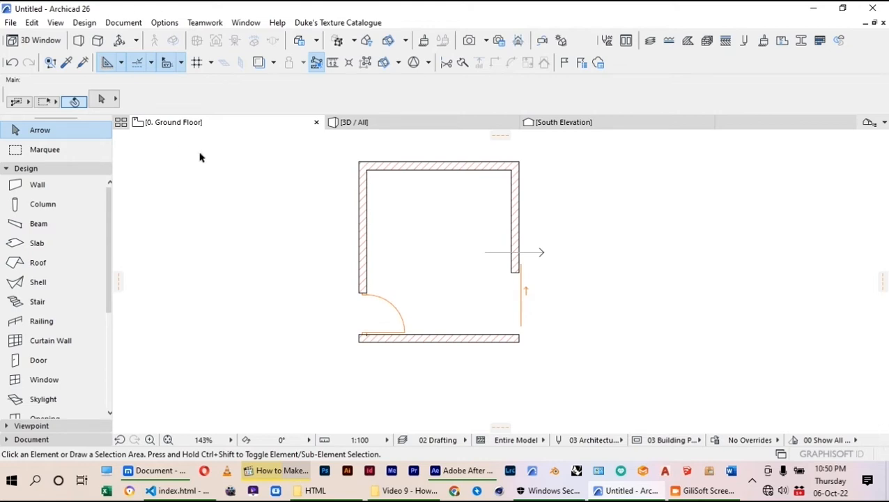
Step: Activate the Window tool and measure along the right wall from the room's inner upper-right corner
scroll(68, 299, down, 3)
scroll(69, 306, up, 2)
click(44, 262)
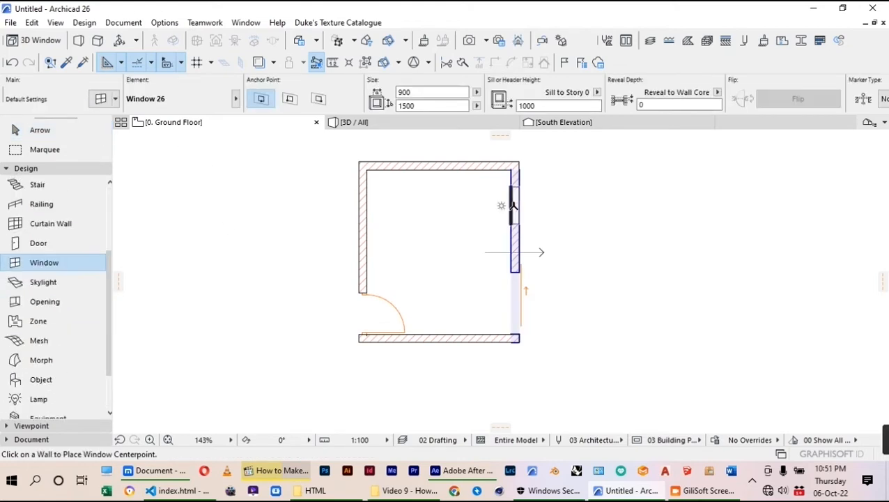
scroll(511, 205, up, 2)
key(m)
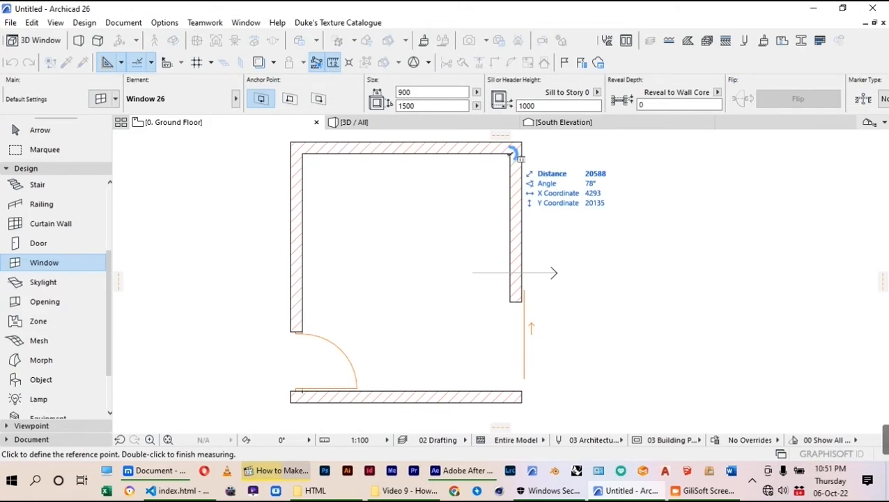
click(510, 154)
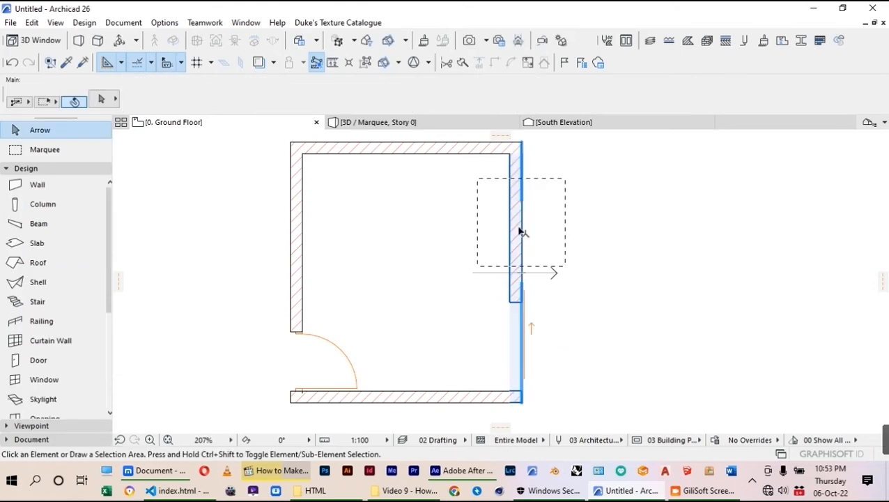
Step: Set the default Window 26 sash grid to 1 pane vertically and 3 panes horizontally
scroll(80, 291, down, 5)
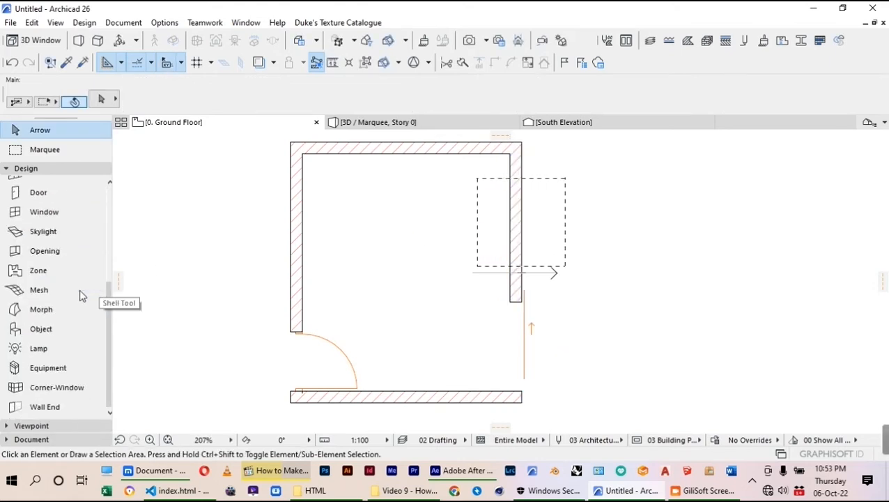
click(59, 215)
key(ctrl+t)
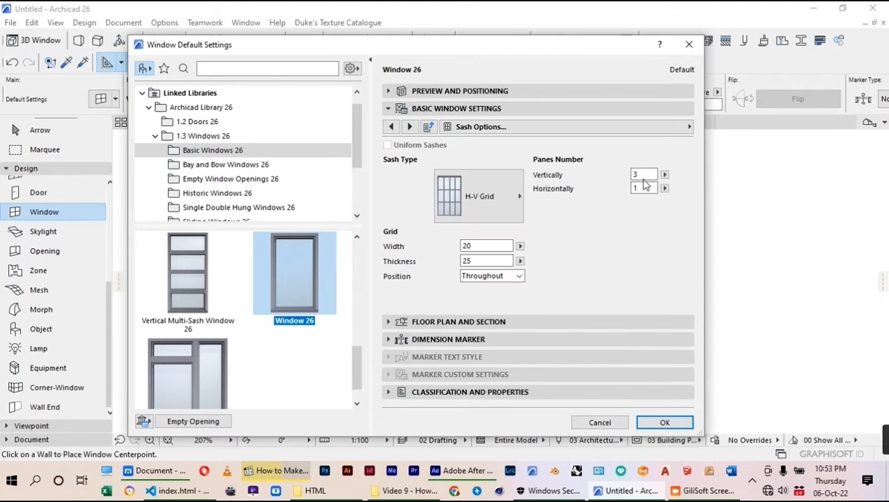
double_click(636, 175)
key(Tab)
text(3)
key(Return)
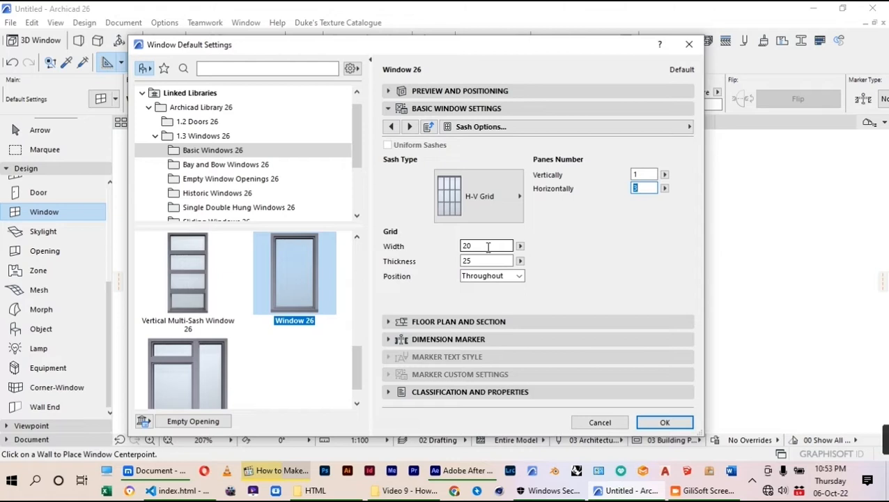
Step: Set the window sash grid's width and thickness to 50 mm each
double_click(465, 246)
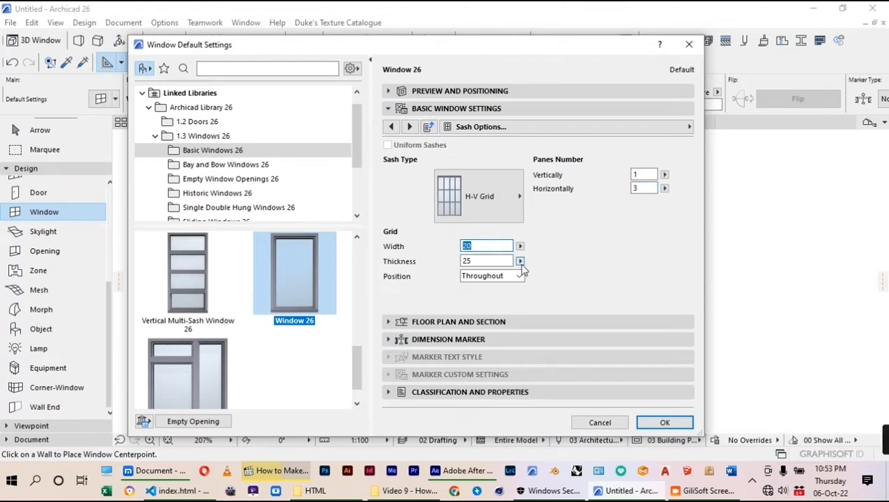
text(50)
double_click(462, 261)
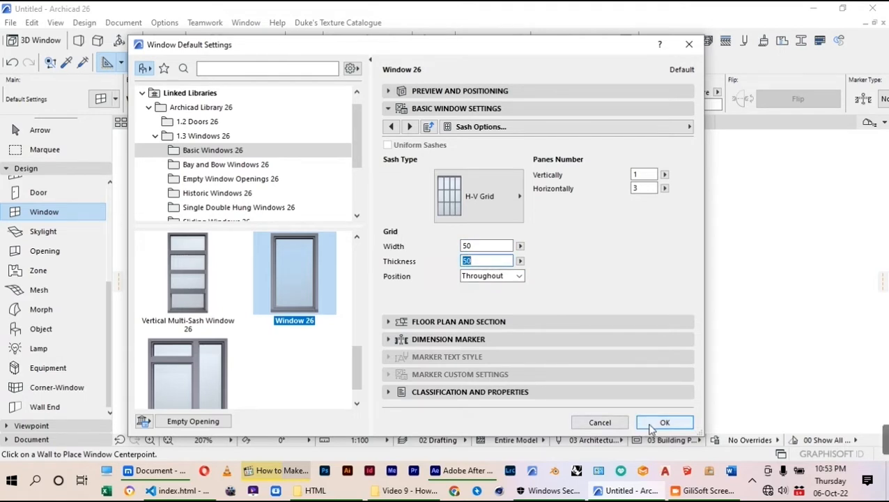
Step: Set the default window's outside and inside frame surfaces to Paint - Glossy White in the model attributes
click(410, 128)
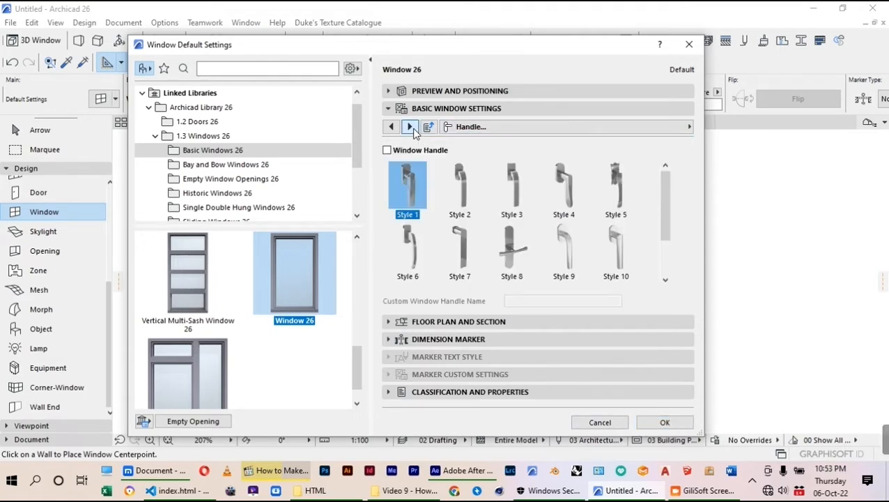
click(411, 127)
click(410, 127)
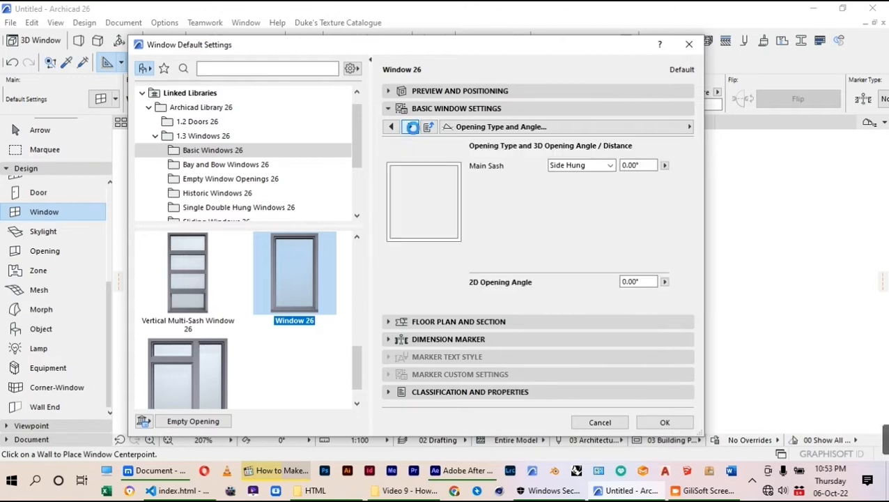
click(410, 127)
click(410, 127)
click(411, 127)
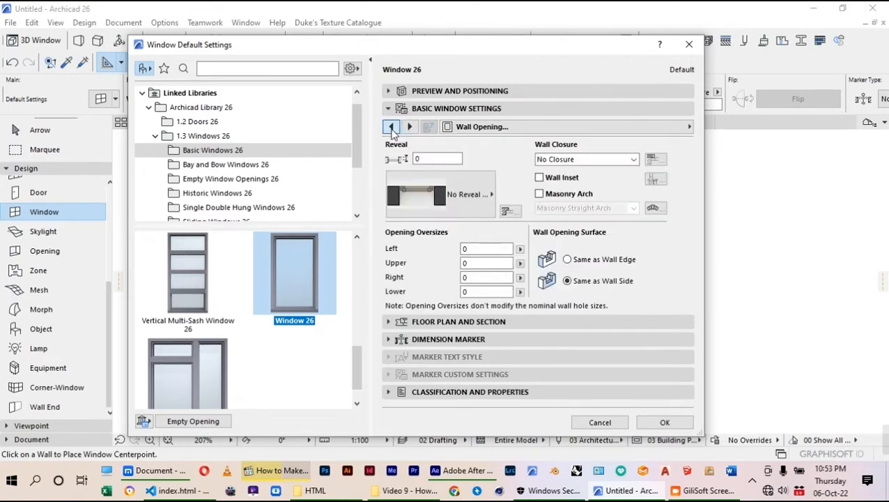
click(391, 127)
click(662, 210)
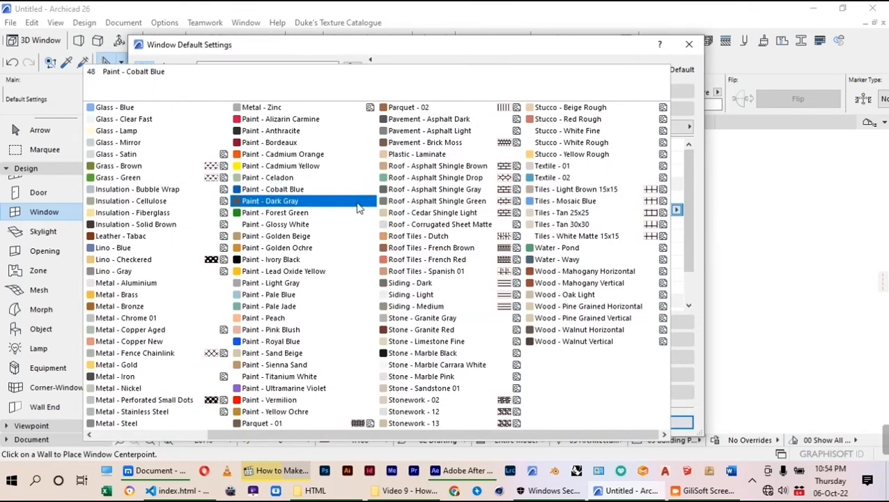
click(321, 225)
click(662, 223)
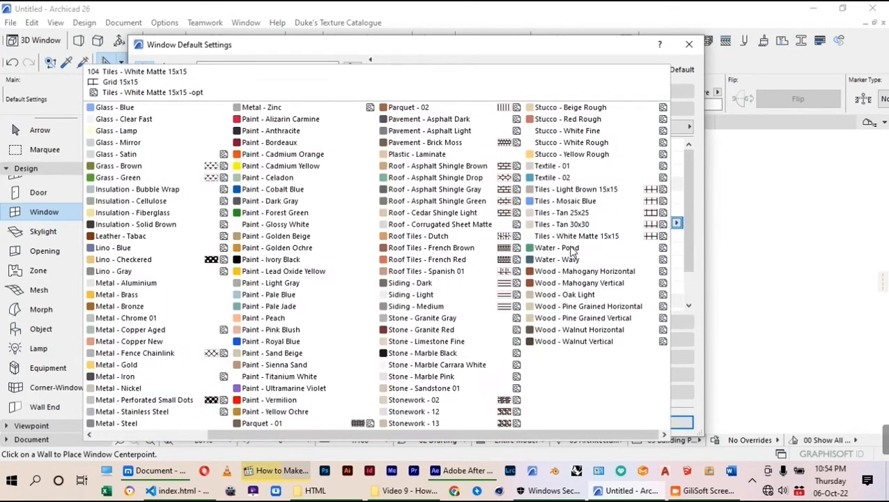
click(369, 223)
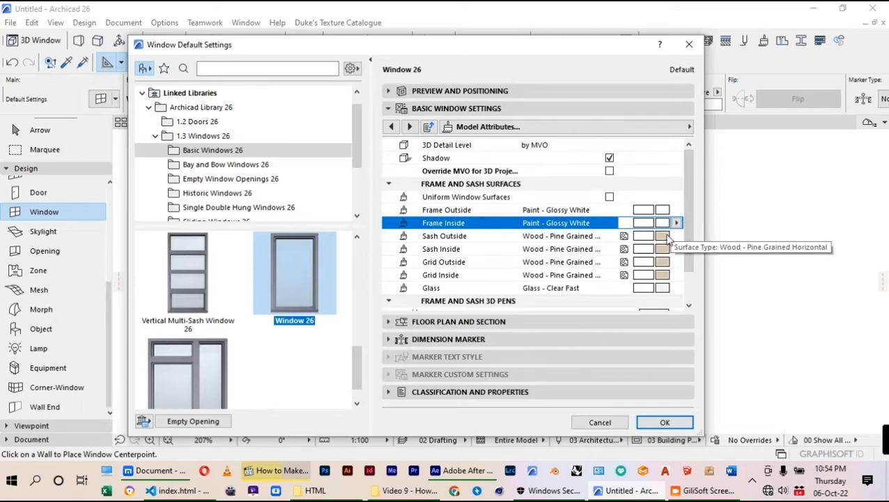
Step: Set the default window's sash and grid surfaces to Paint - Glossy White, both outside and inside, and accept the settings
click(662, 236)
click(276, 224)
click(662, 262)
click(275, 224)
click(663, 277)
click(275, 224)
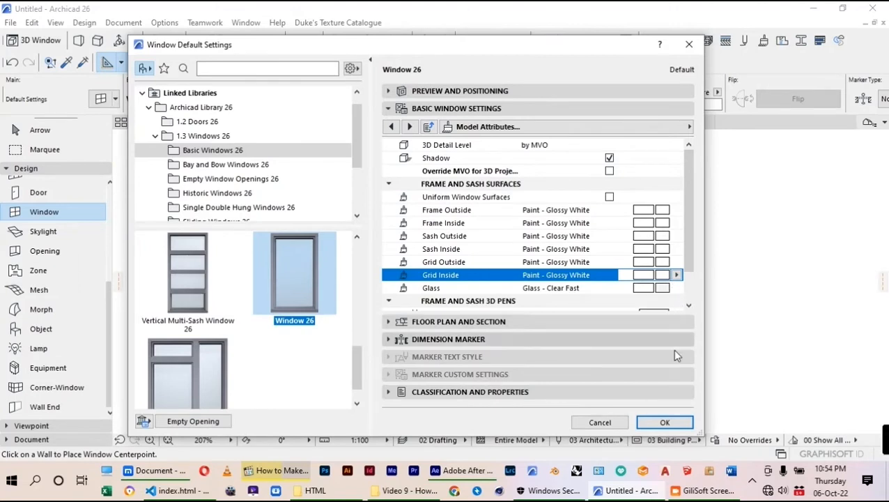
click(665, 423)
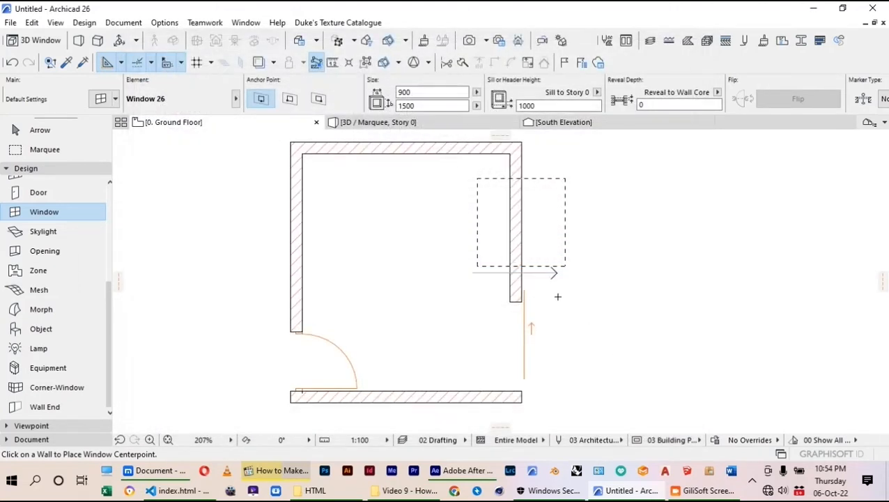
Step: Place the window in the right wall above the sliding door and stretch its upper end to the room's inner upper-right corner
click(519, 209)
click(667, 223)
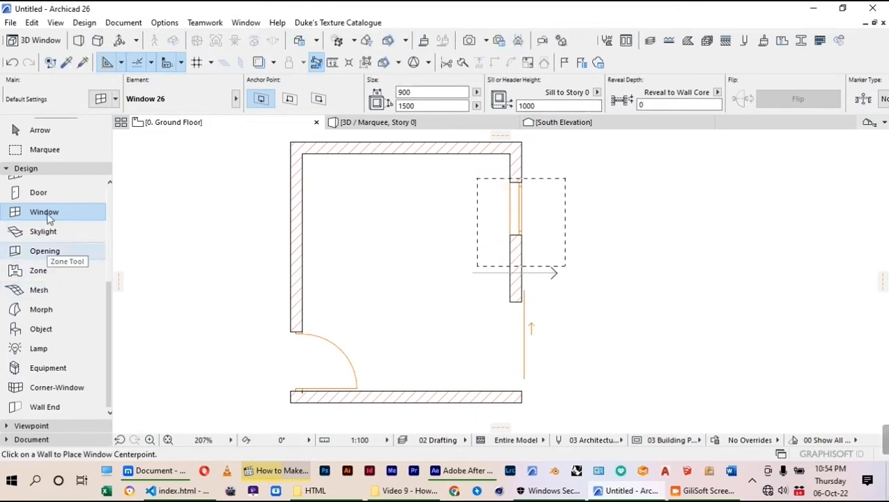
click(42, 130)
scroll(455, 191, up, 1)
click(535, 182)
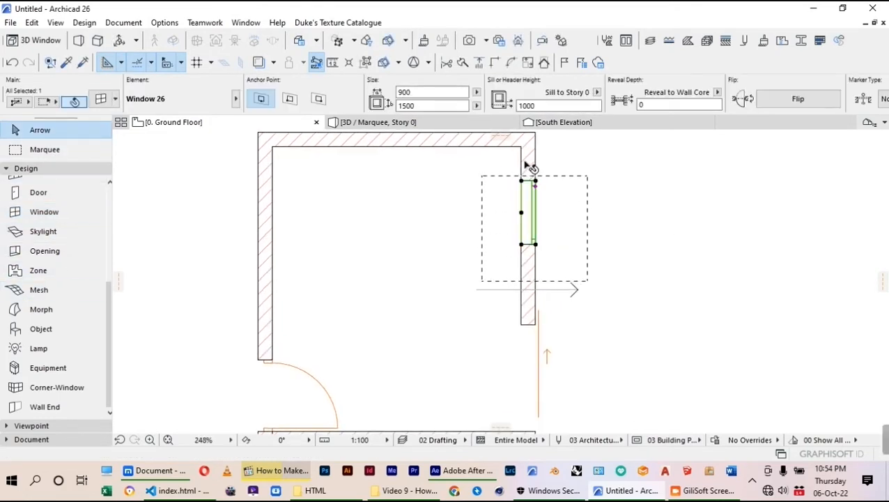
scroll(532, 182, up, 3)
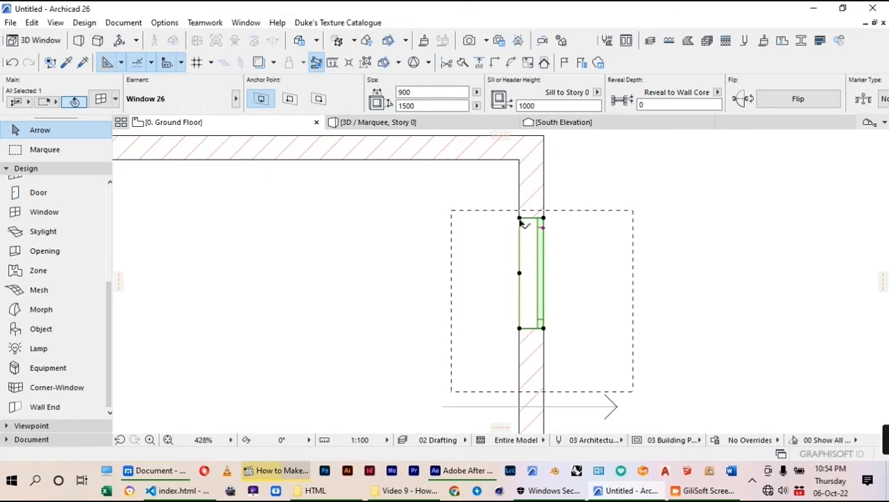
click(519, 218)
click(524, 159)
Step: Stretch the window's lower end down to the edge of the sliding door opening
scroll(523, 164, down, 4)
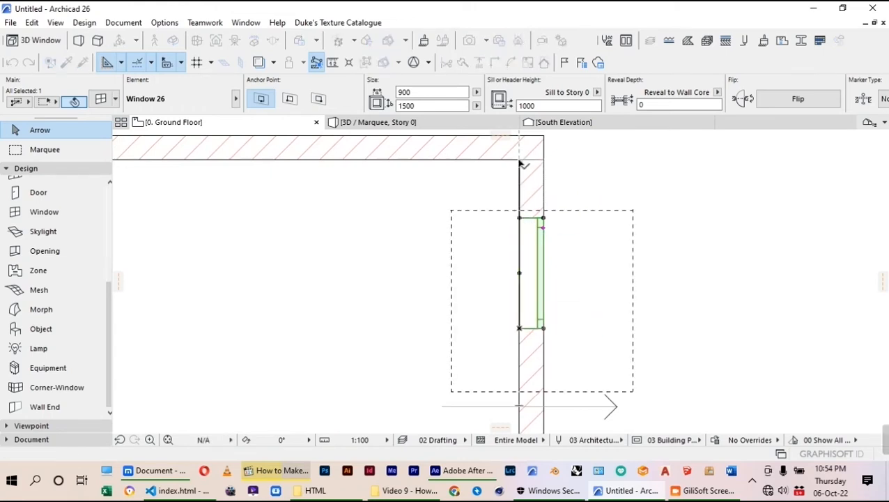
scroll(526, 175, up, 3)
scroll(526, 243, down, 2)
click(524, 266)
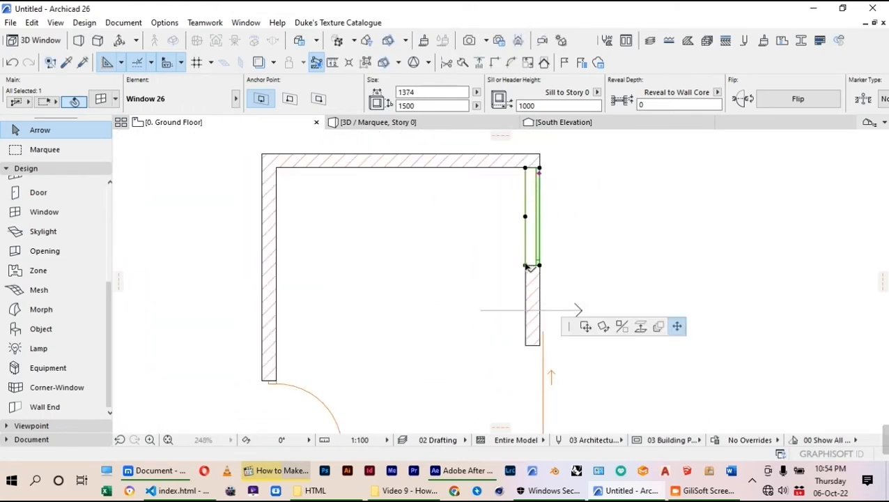
scroll(528, 341, up, 2)
click(524, 348)
scroll(536, 307, down, 4)
click(601, 279)
Step: Enclose the right wall's window in a new marquee, show that area in 3D and examine the wall from several angles
key(m)
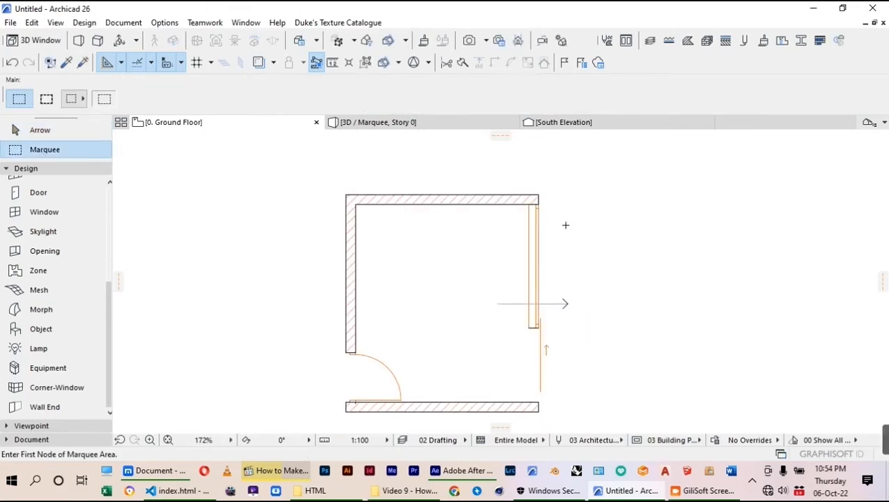
click(505, 185)
click(580, 347)
right_click(606, 272)
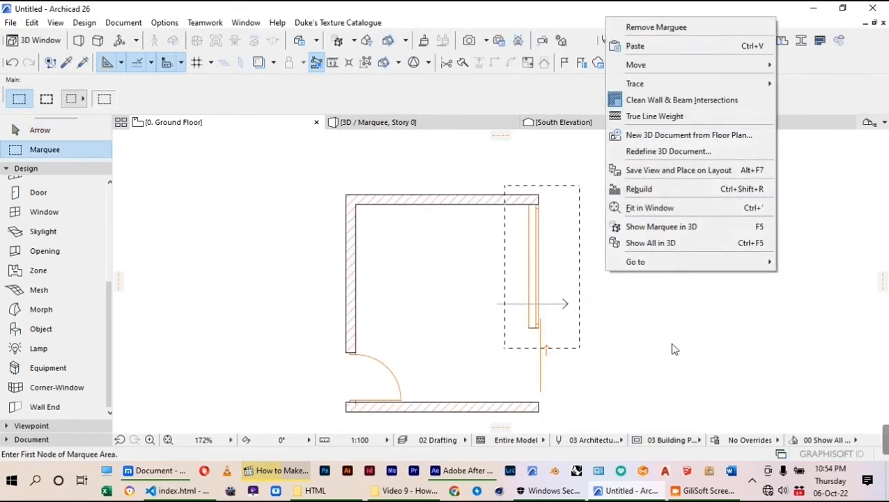
click(663, 227)
scroll(671, 260, down, 2)
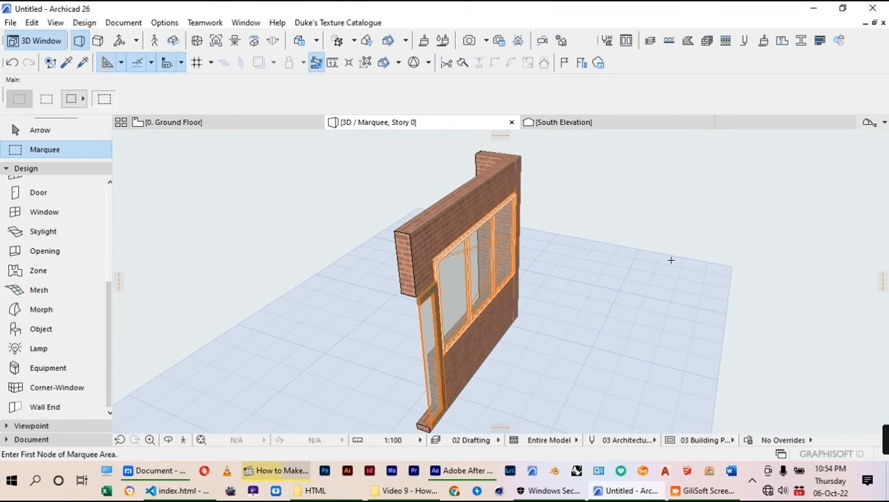
shift+middle_drag(616, 288, 346, 316)
scroll(473, 278, up, 4)
shift+middle_drag(472, 278, 556, 348)
scroll(618, 269, down, 3)
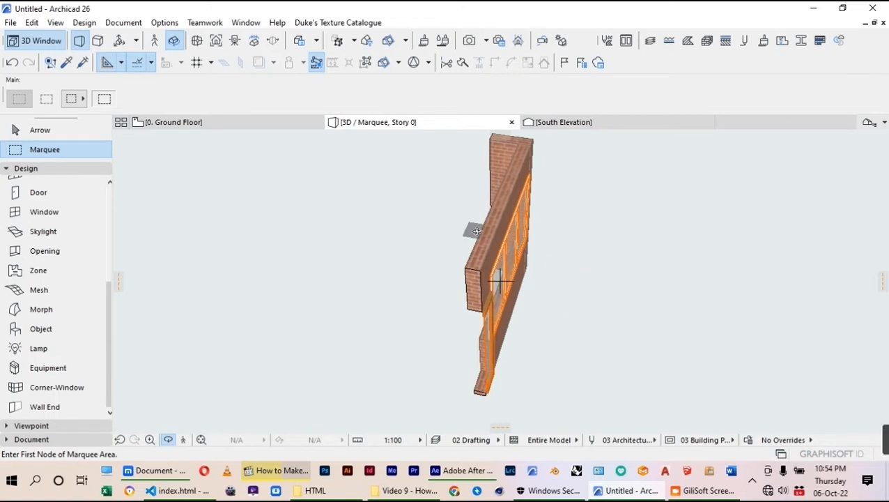
shift+middle_drag(531, 237, 535, 206)
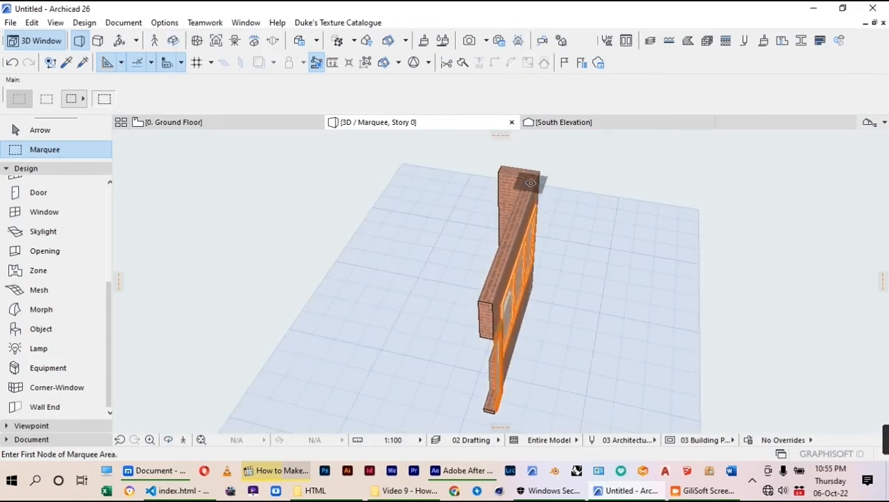
Step: Set the top link of the wall containing the window to Not Linked, keeping its height at 3000 mm
key(Escape)
click(533, 192)
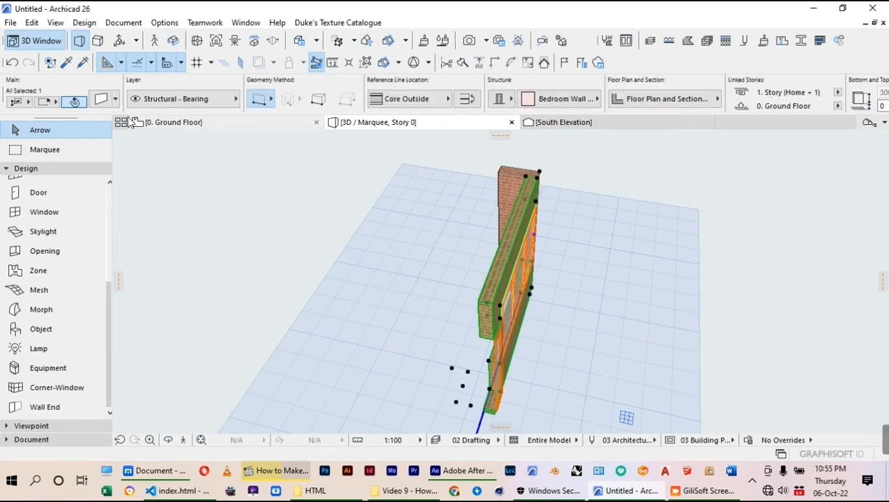
click(285, 134)
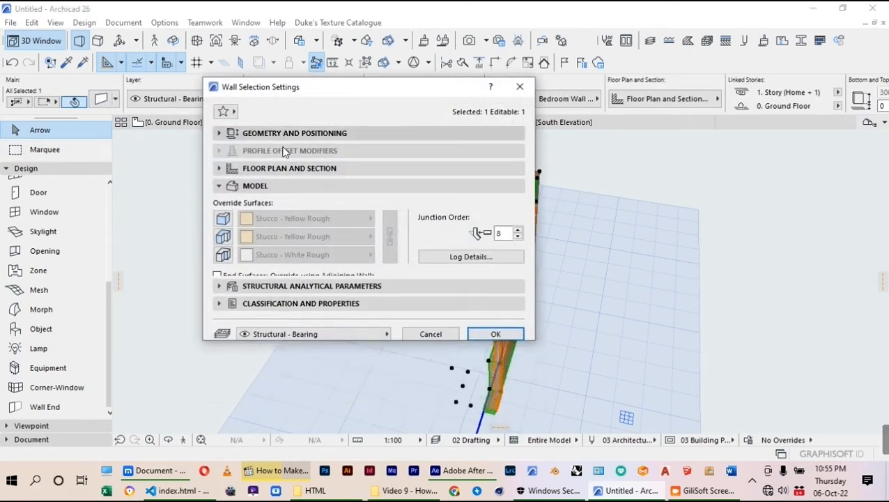
click(306, 164)
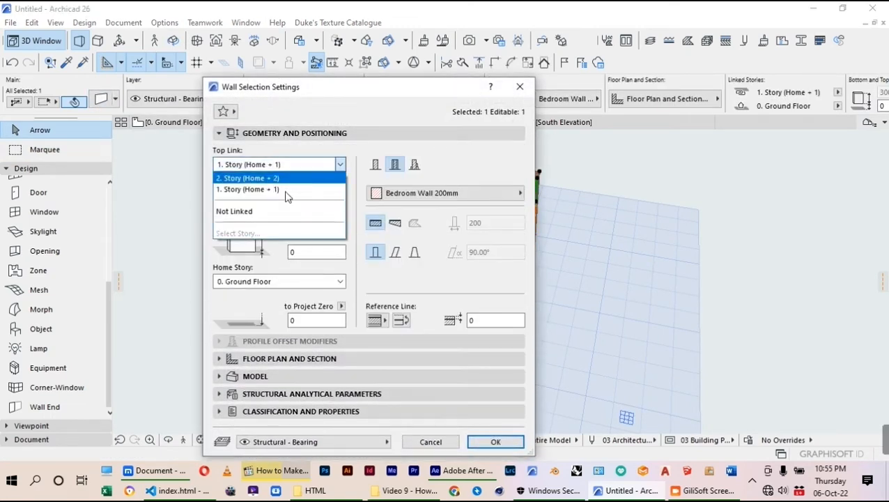
click(259, 211)
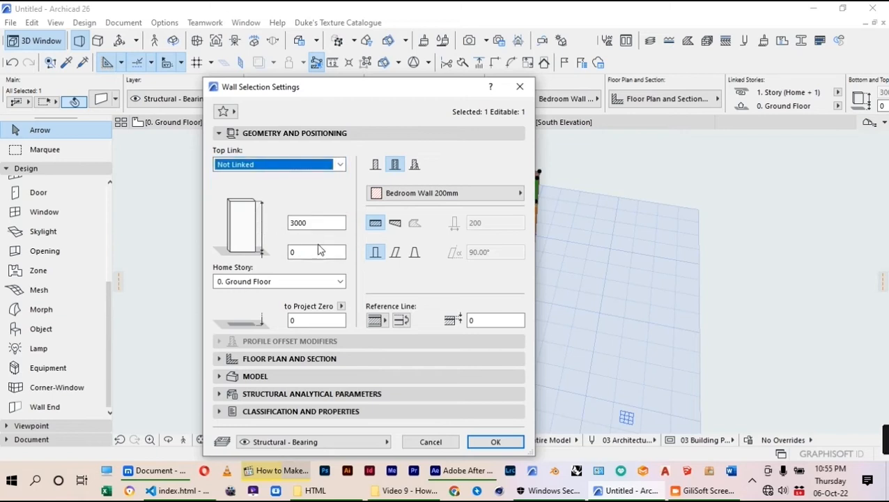
click(505, 442)
Step: Set the three-pane window's sill height to 200 mm and its height to 2200 mm
key(o)
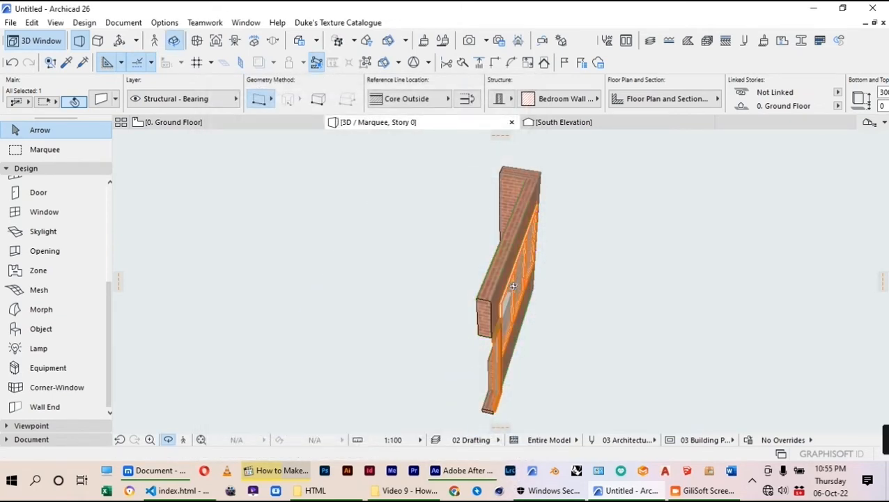
drag(518, 287, 698, 198)
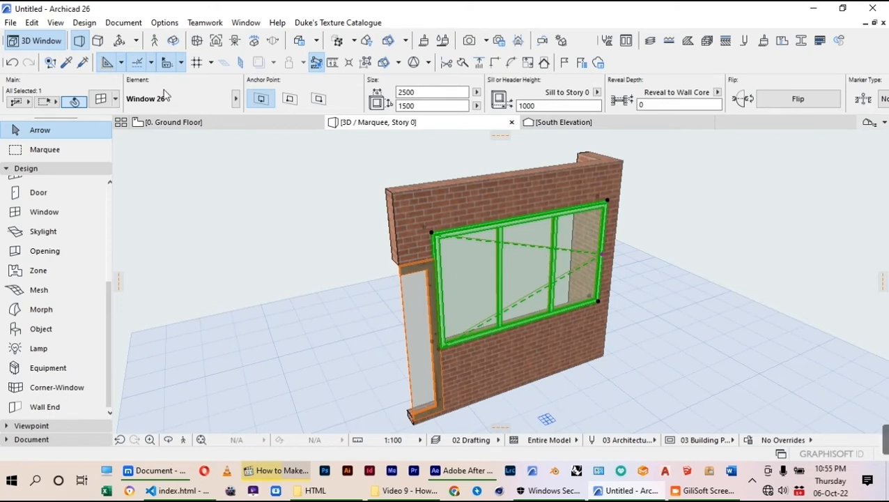
click(102, 101)
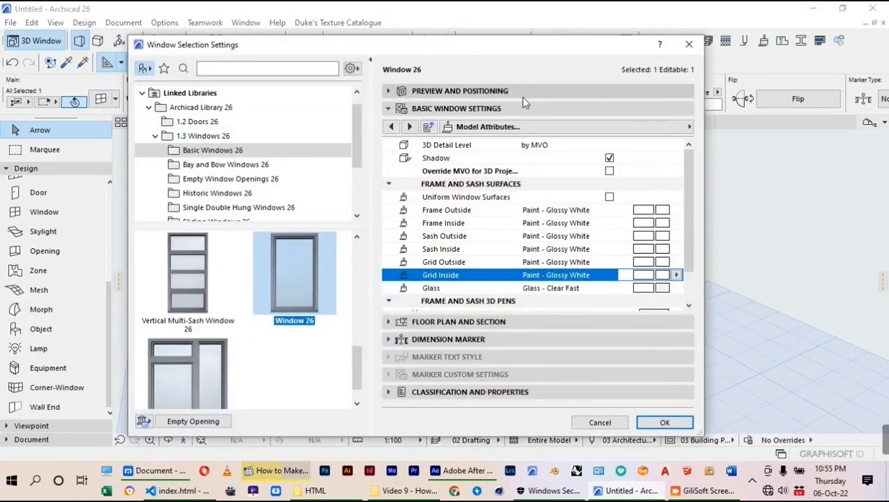
click(509, 92)
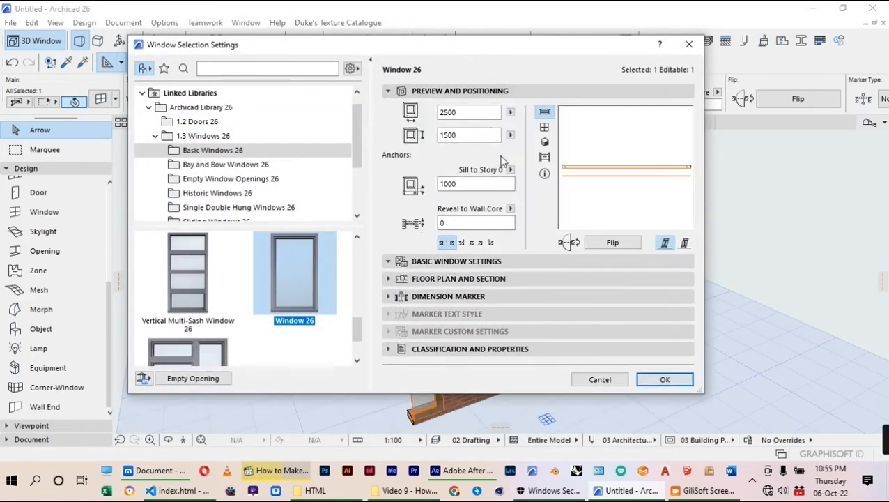
double_click(457, 183)
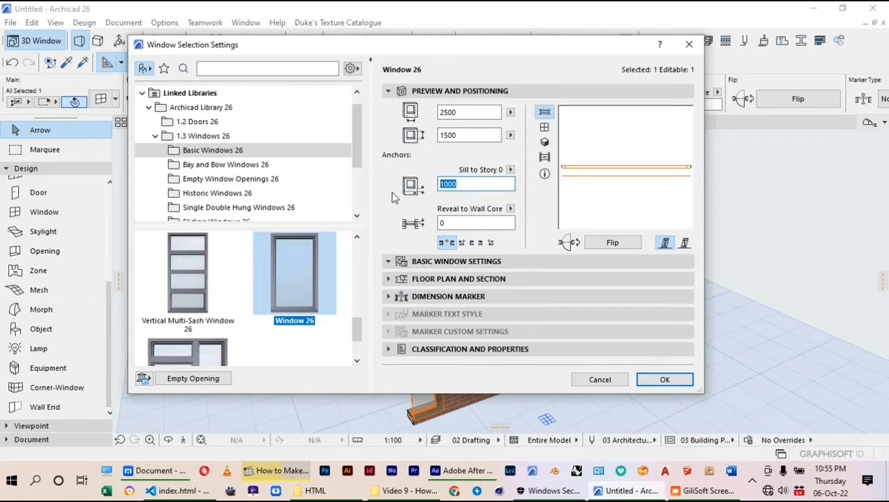
text(2)
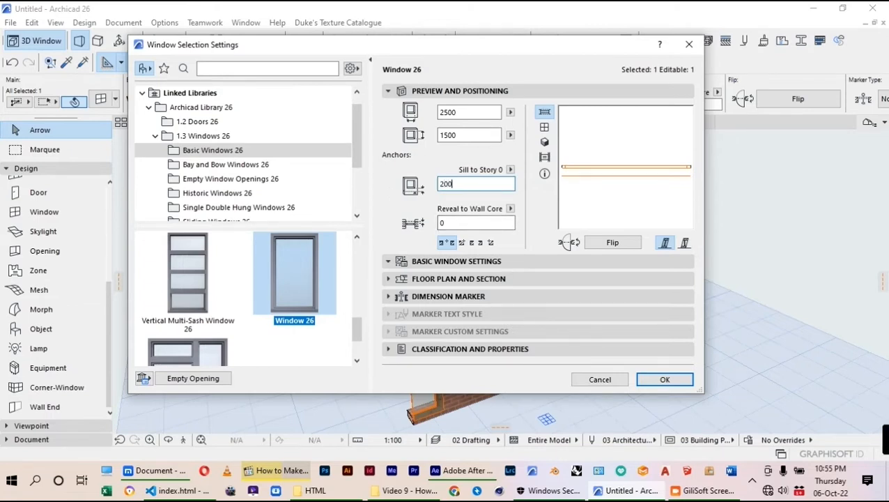
drag(464, 136, 417, 142)
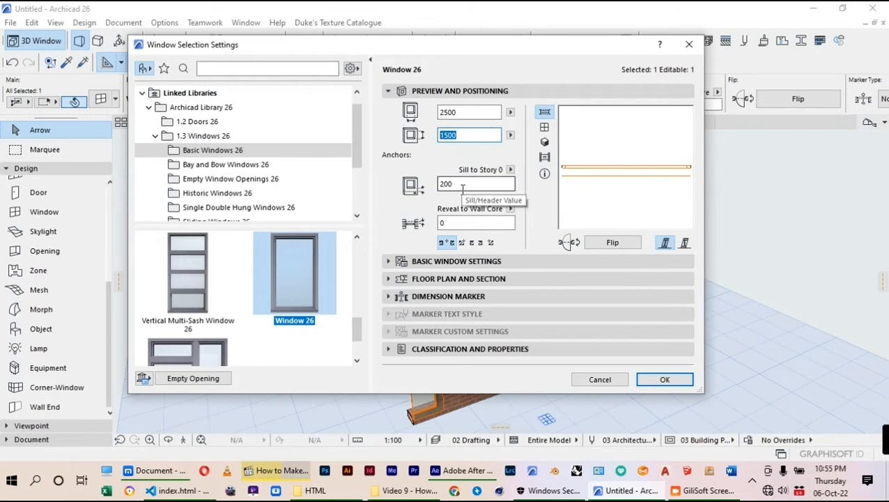
text(22)
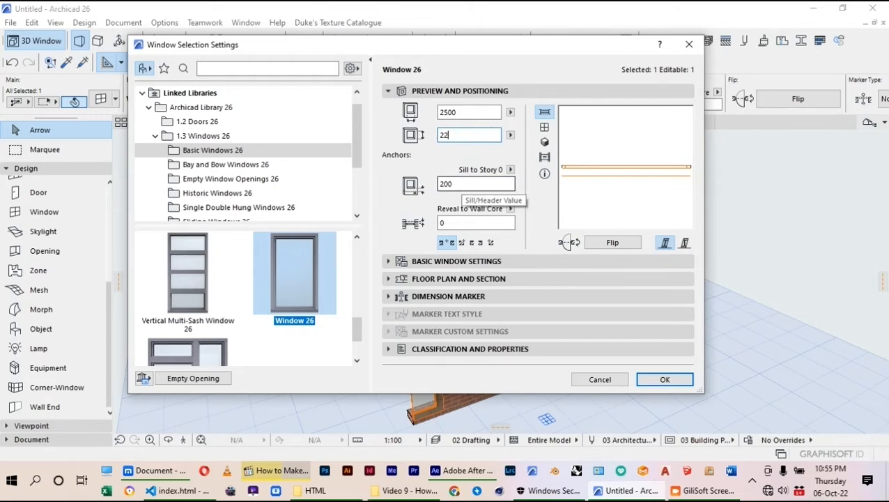
key(Return)
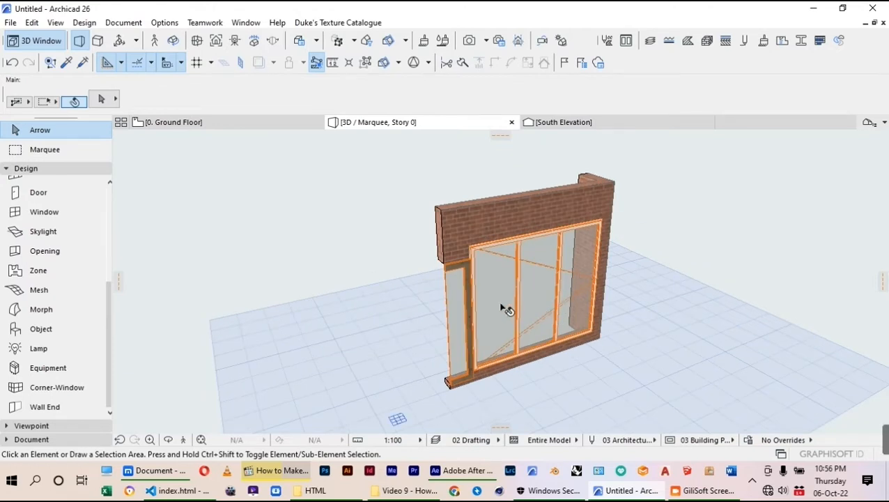
Step: Set the exterior sliding door's sill to 0 and its height to 2400 mm
shift+middle_drag(500, 307, 695, 292)
scroll(504, 290, up, 3)
shift+middle_drag(504, 290, 440, 328)
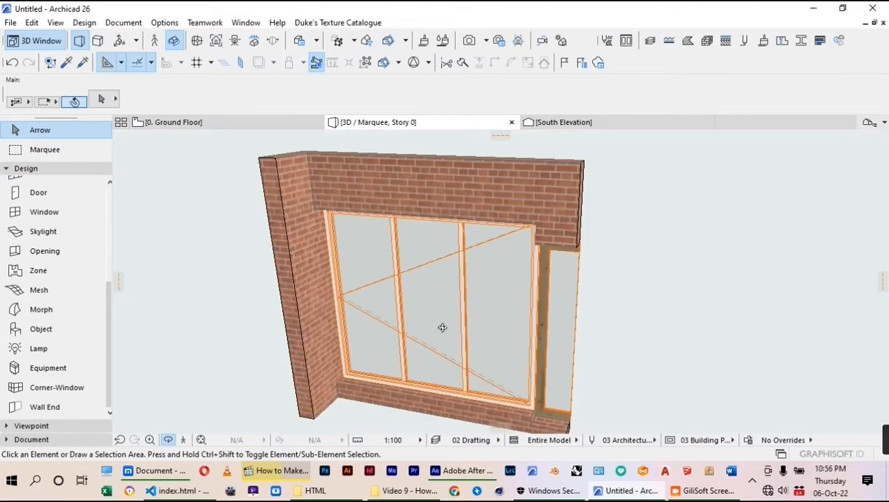
click(564, 279)
click(112, 98)
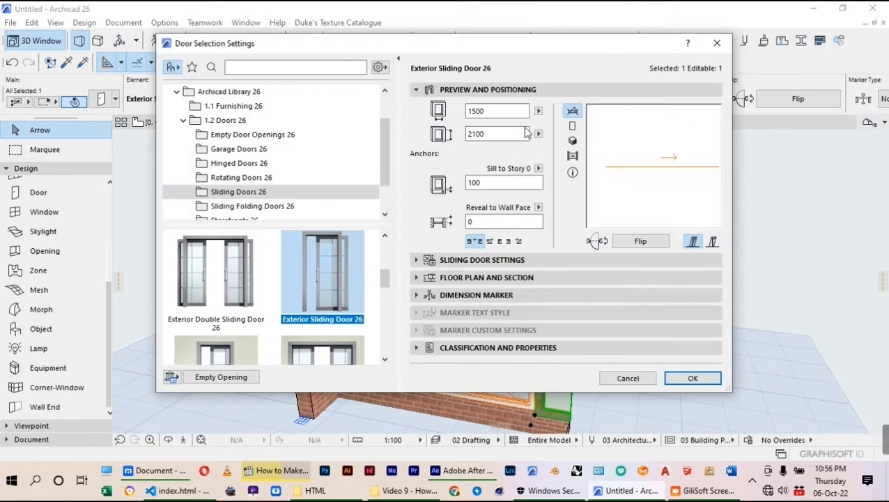
double_click(488, 183)
text(0)
double_click(474, 133)
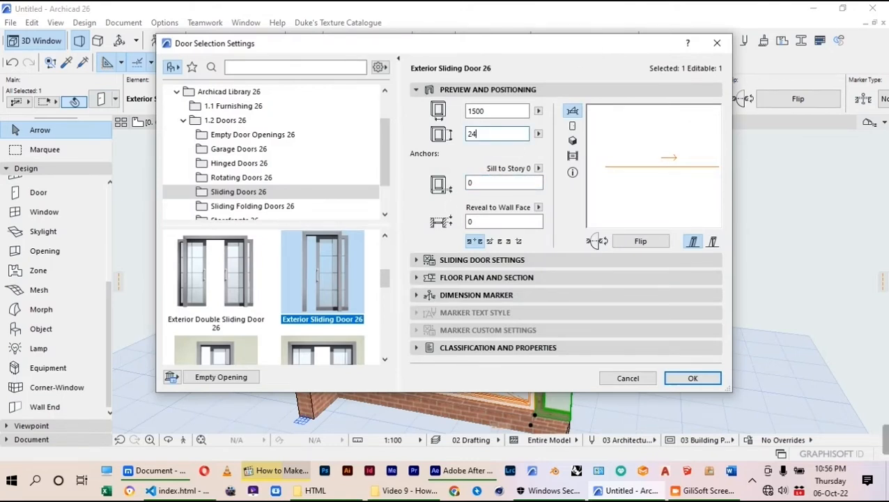
text(2400)
key(Return)
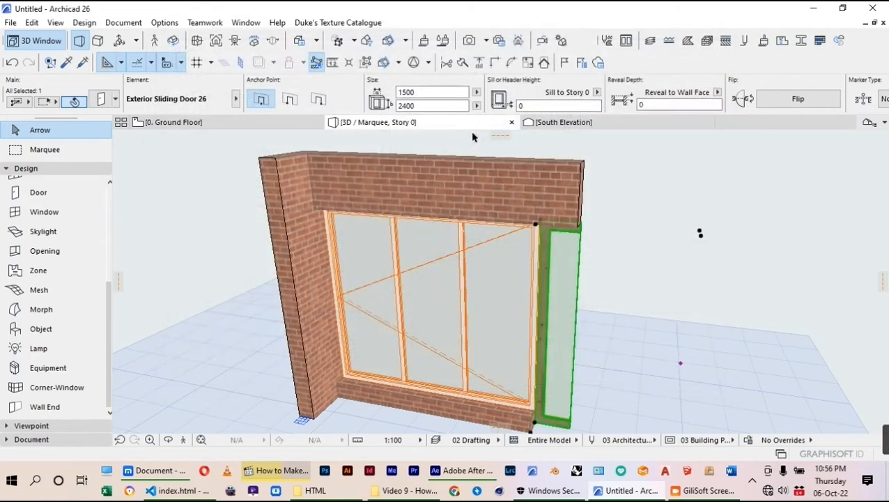
Step: Return to the Ground Floor plan, open the default object settings and expand the 3DS Max linked library
shift+middle_drag(609, 244, 501, 280)
key(F2)
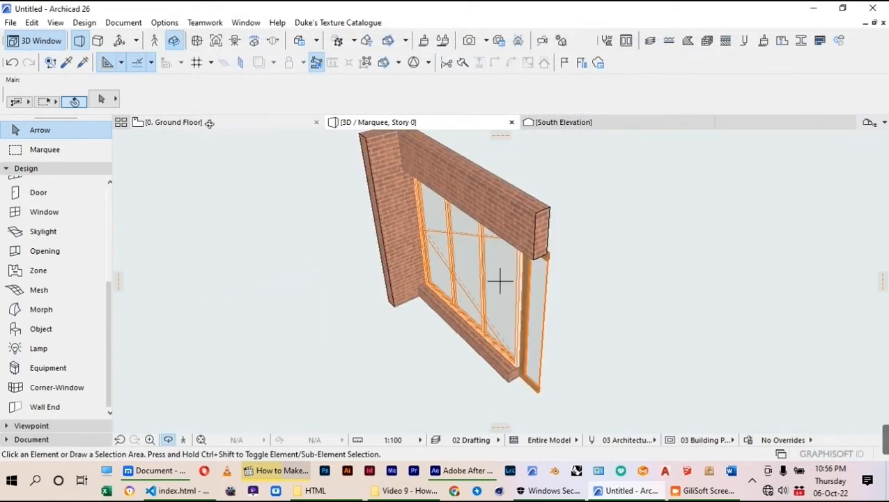
scroll(555, 258, down, 3)
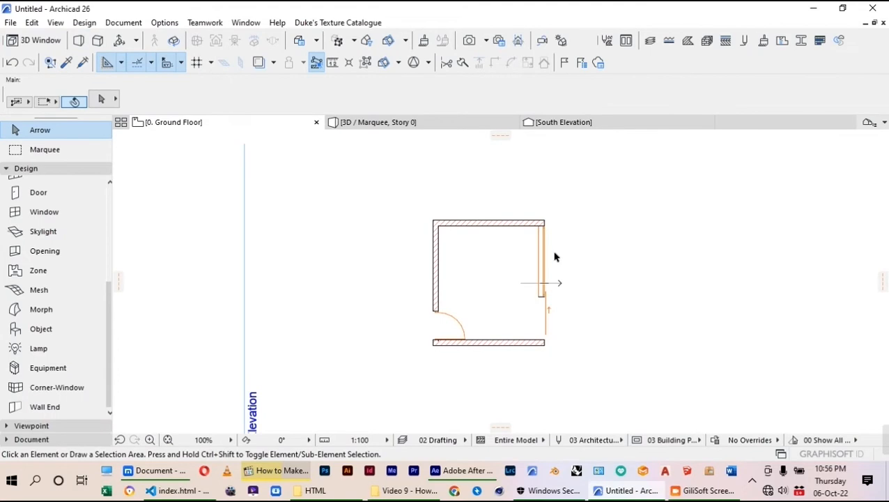
scroll(524, 282, up, 2)
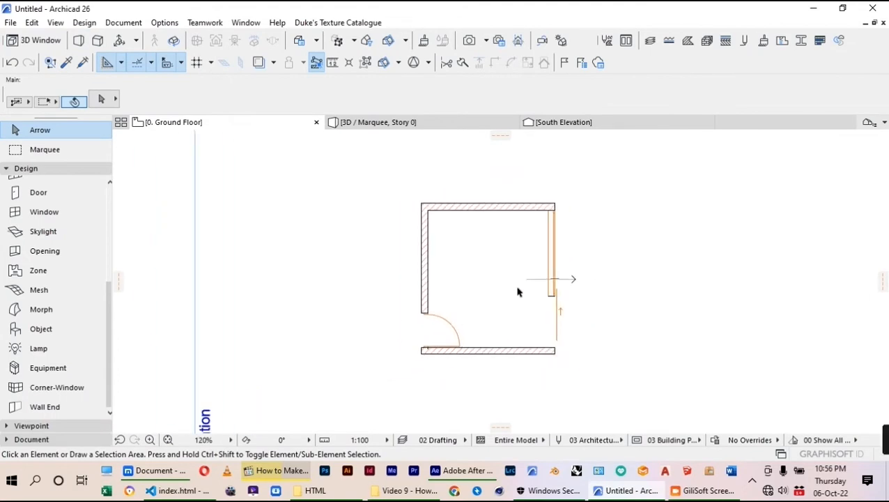
double_click(20, 329)
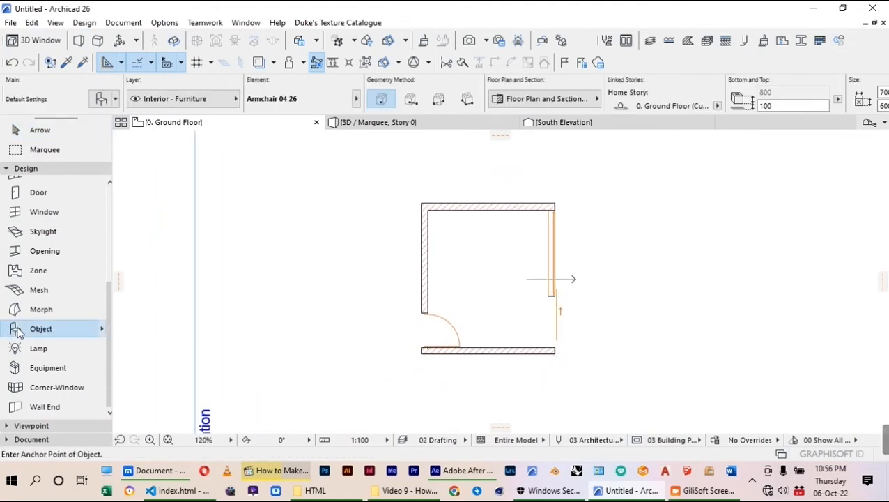
scroll(202, 120, down, 3)
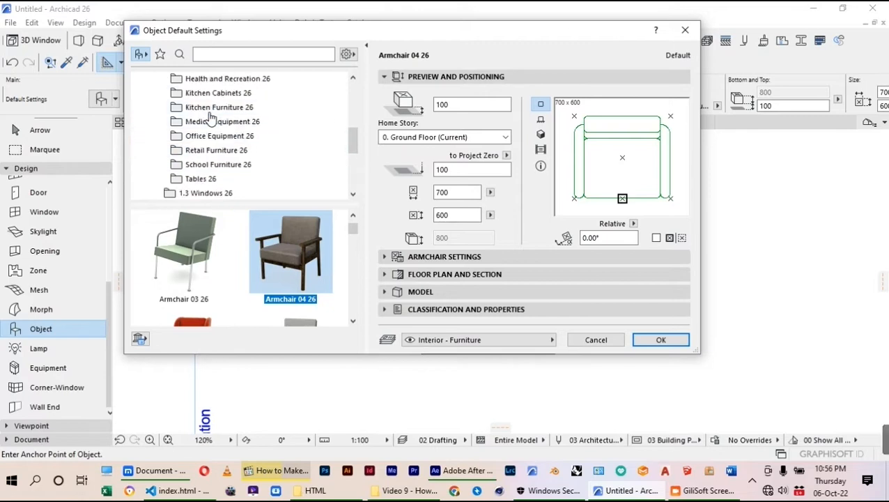
scroll(202, 120, up, 6)
click(183, 110)
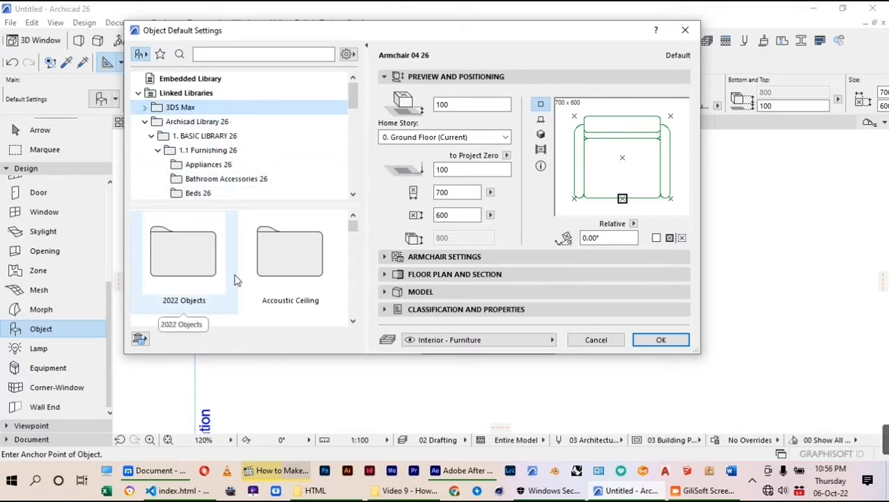
click(146, 108)
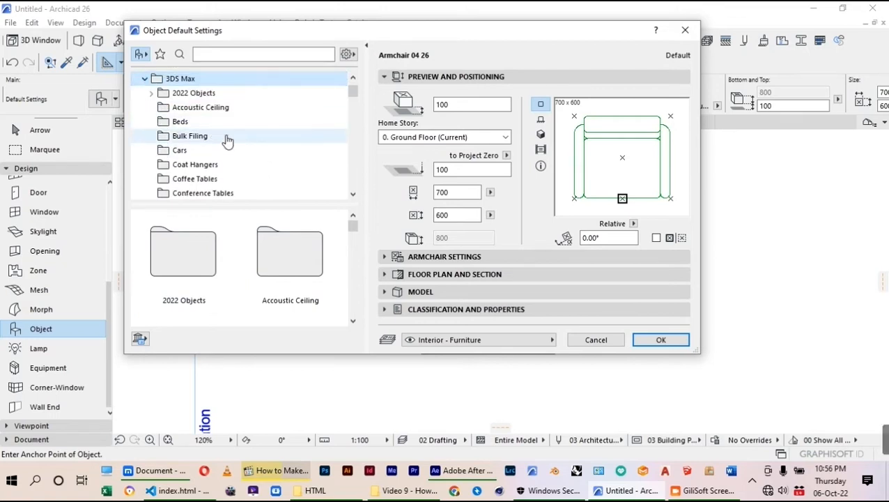
Step: Choose Bed_Baker from the Beds folder and set its elevation above the home story to 0
click(161, 126)
scroll(225, 277, down, 3)
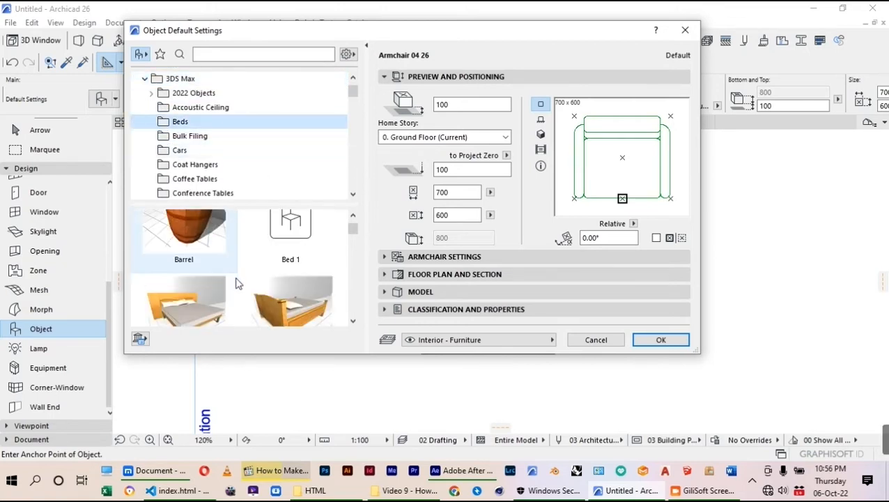
scroll(238, 284, down, 1)
scroll(238, 284, up, 2)
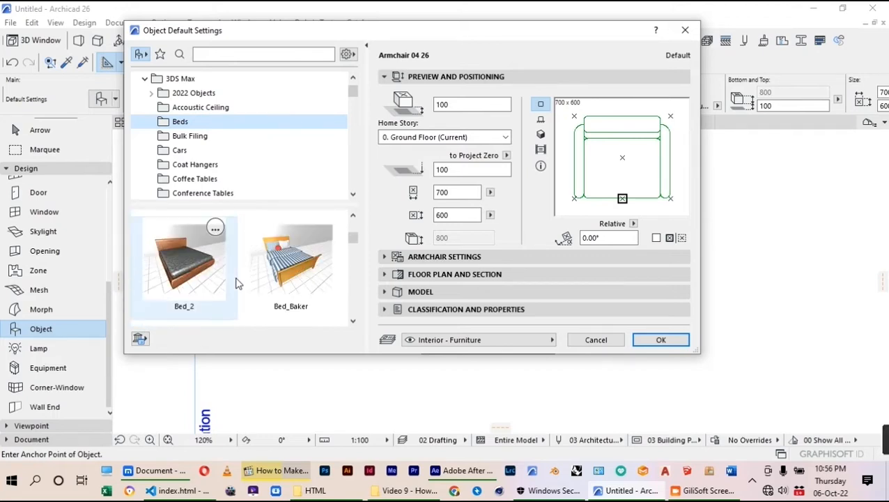
click(304, 267)
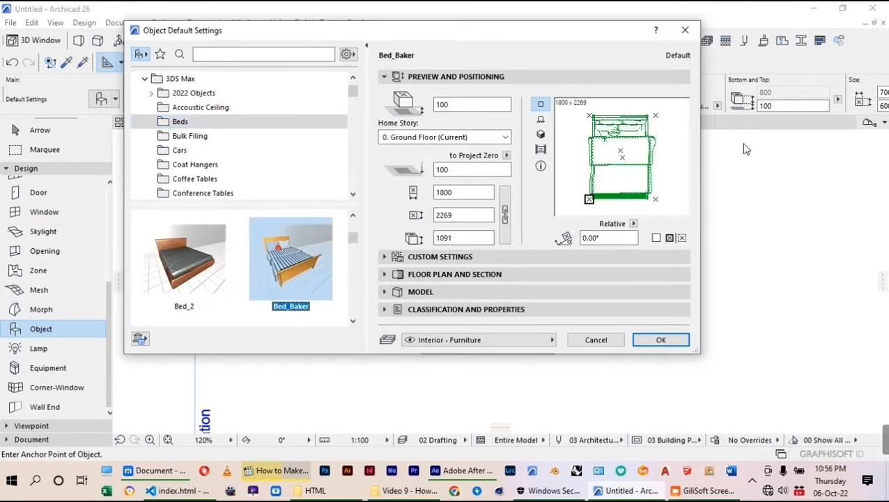
click(450, 105)
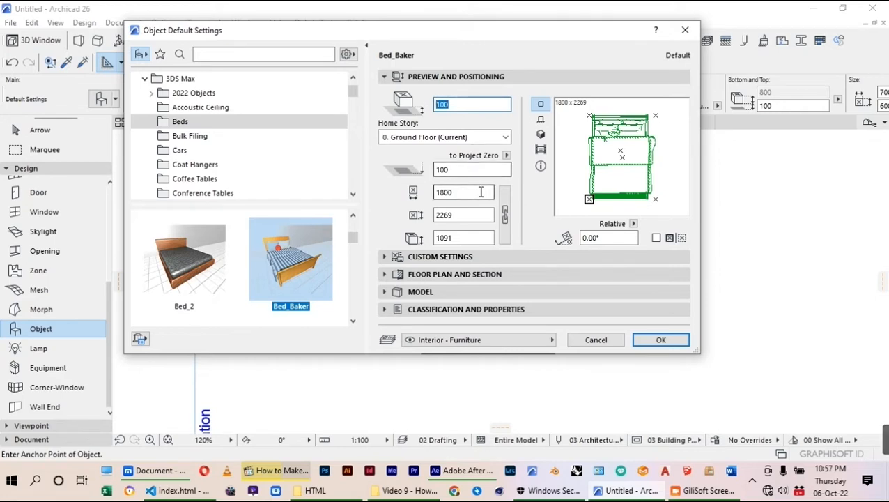
text(0)
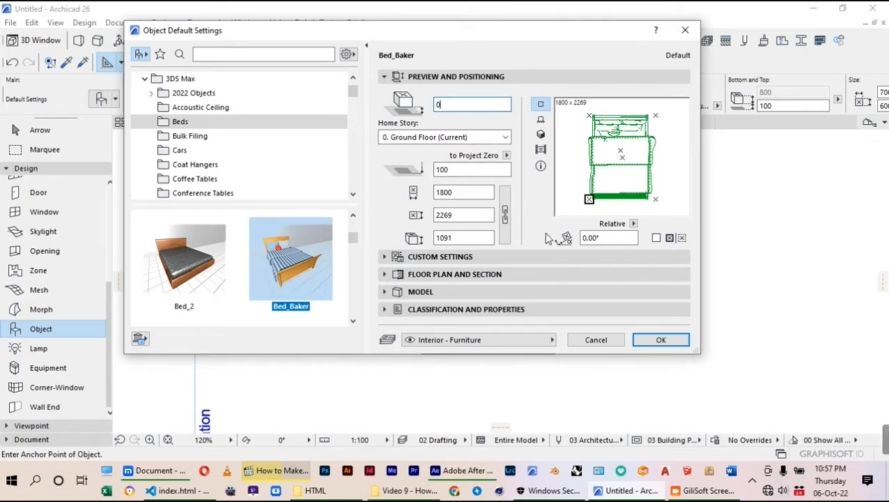
click(646, 340)
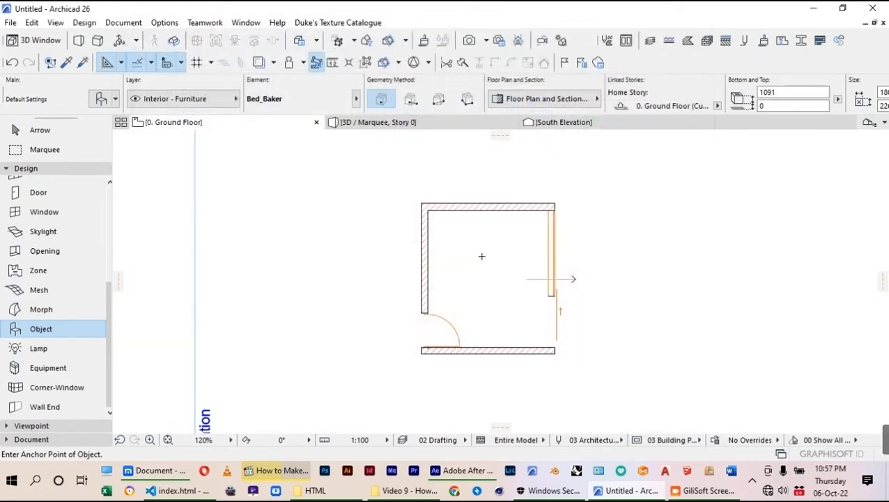
Step: Place the bed in the room and move it so its headboard sits against the upper wall's inner face
click(485, 260)
click(15, 129)
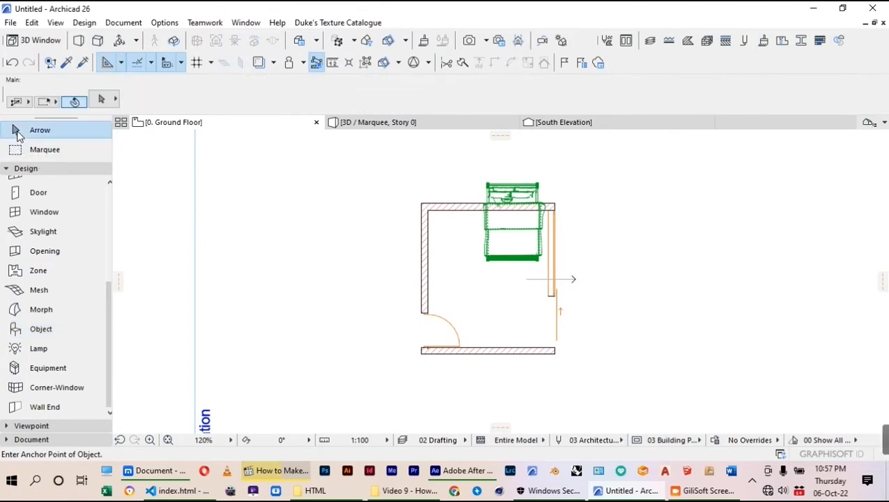
scroll(533, 209, up, 3)
click(504, 243)
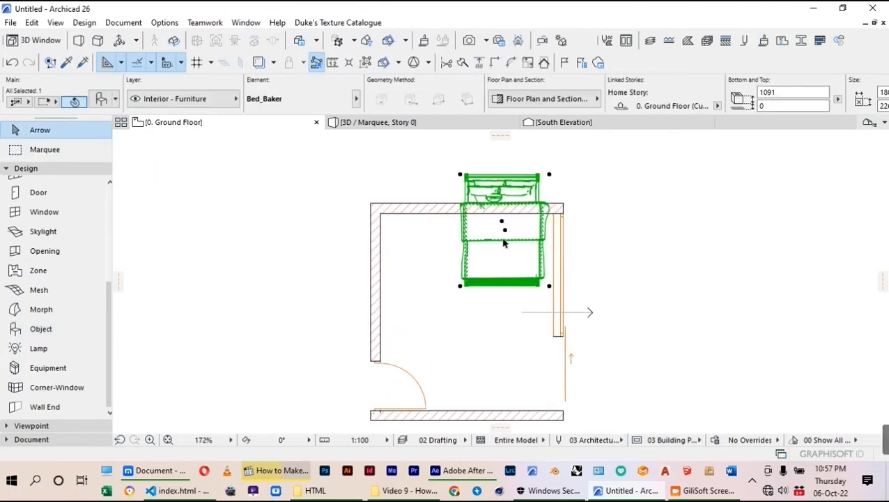
key(ctrl+d)
click(502, 221)
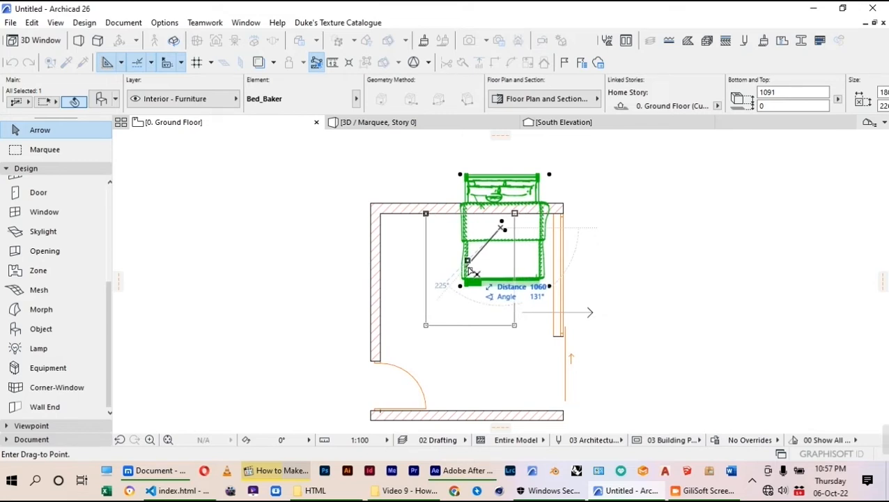
click(469, 269)
click(342, 174)
Step: Move the upper wall 1000 mm straight outward, away from the head of the bed
scroll(556, 207, down, 4)
scroll(510, 283, up, 2)
scroll(511, 286, up, 1)
scroll(510, 285, down, 3)
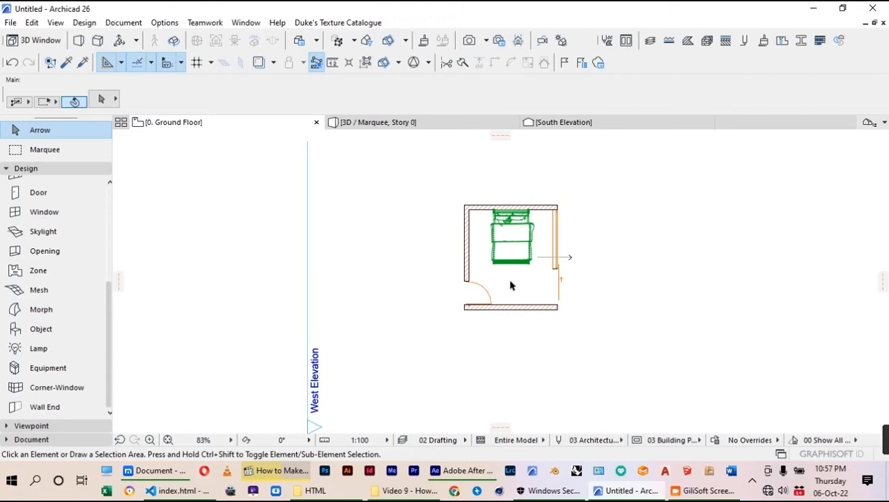
scroll(507, 223, up, 4)
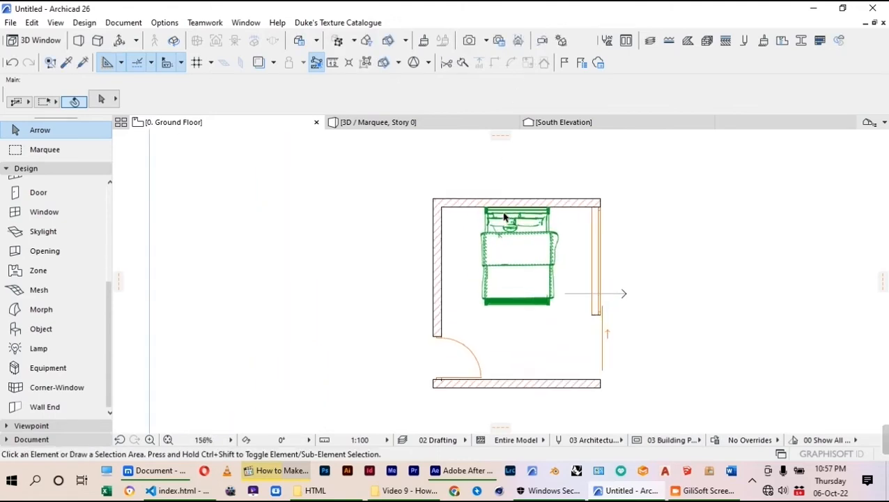
scroll(511, 255, down, 2)
scroll(520, 192, up, 4)
click(441, 243)
key(ctrl+d)
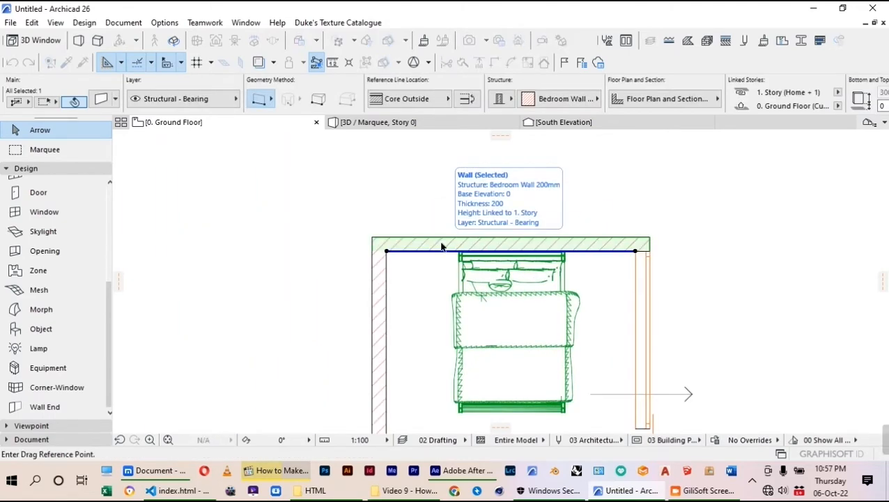
click(441, 242)
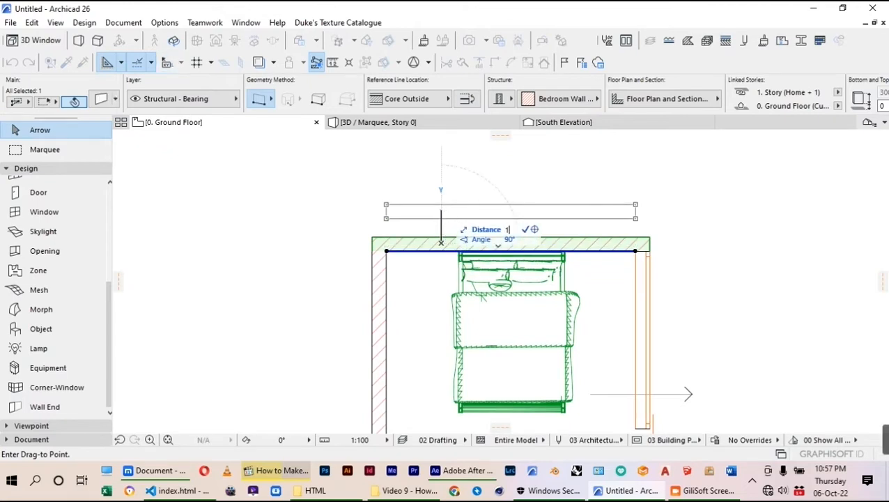
click(441, 176)
scroll(446, 180, down, 3)
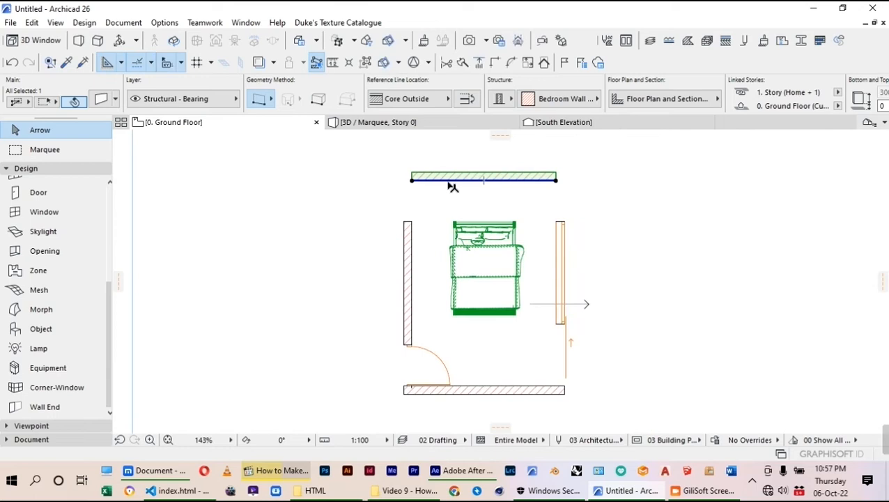
Step: Move the left wall with the hinged door 1000 mm horizontally outward
click(412, 264)
key(ctrl+d)
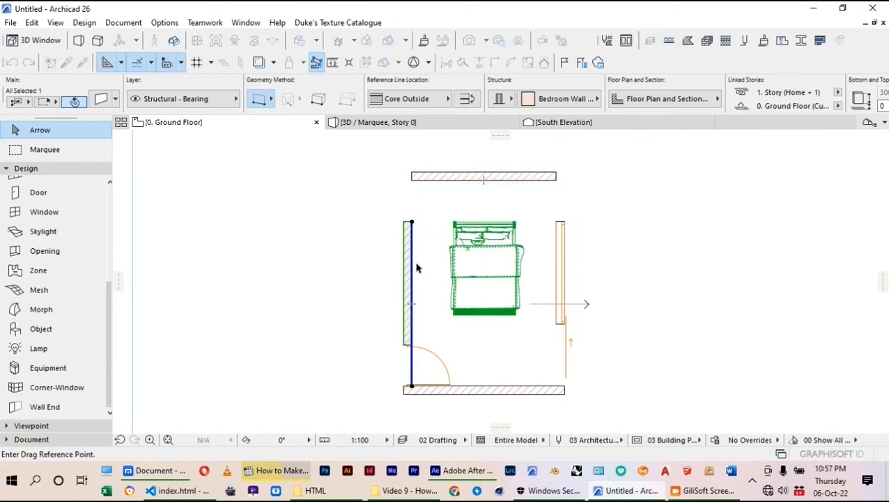
click(415, 268)
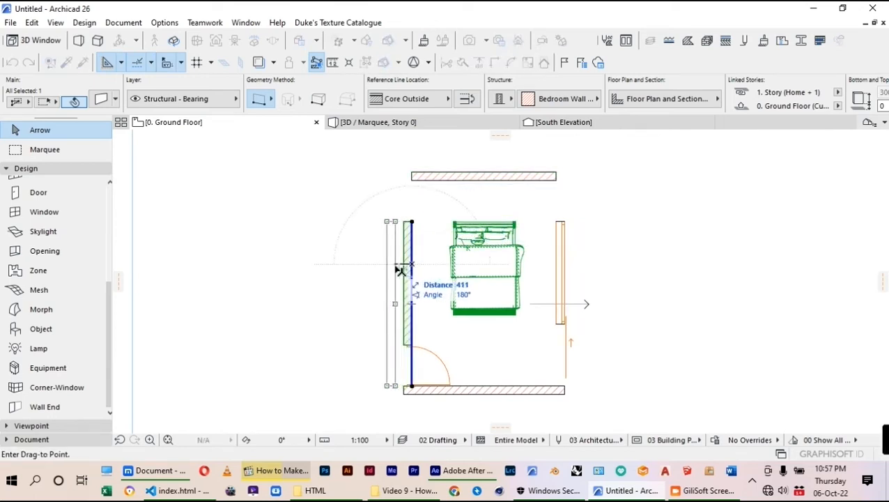
text(100)
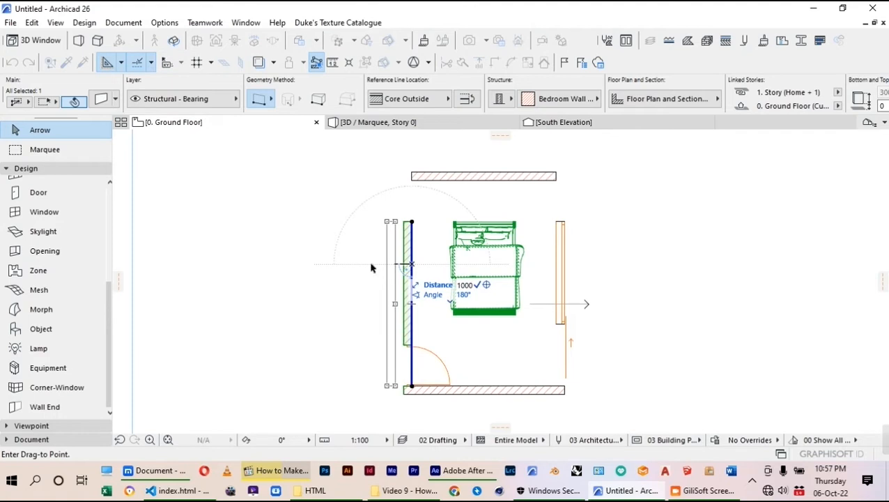
text(0)
key(Return)
click(386, 260)
Step: Intersect the upper wall with the left and right walls, and the lower wall with the left wall, to close the room's corners
drag(419, 162, 356, 242)
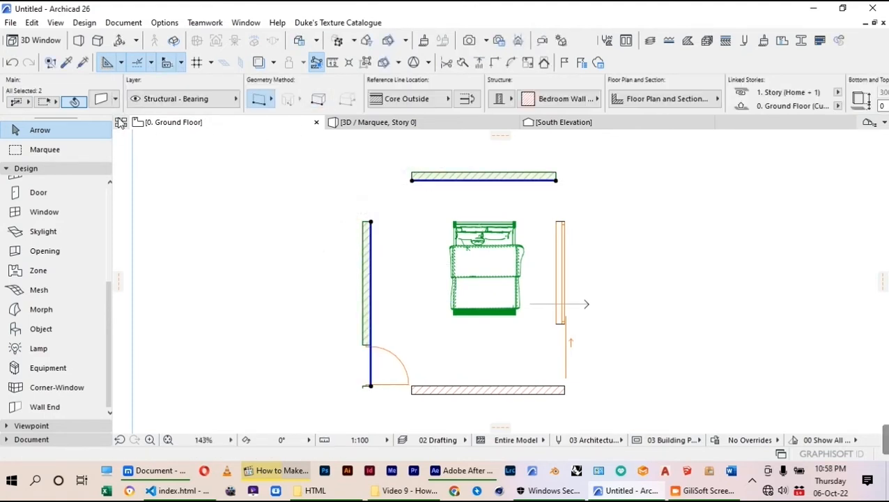
click(496, 64)
click(570, 176)
click(555, 180)
shift+click(564, 307)
click(495, 64)
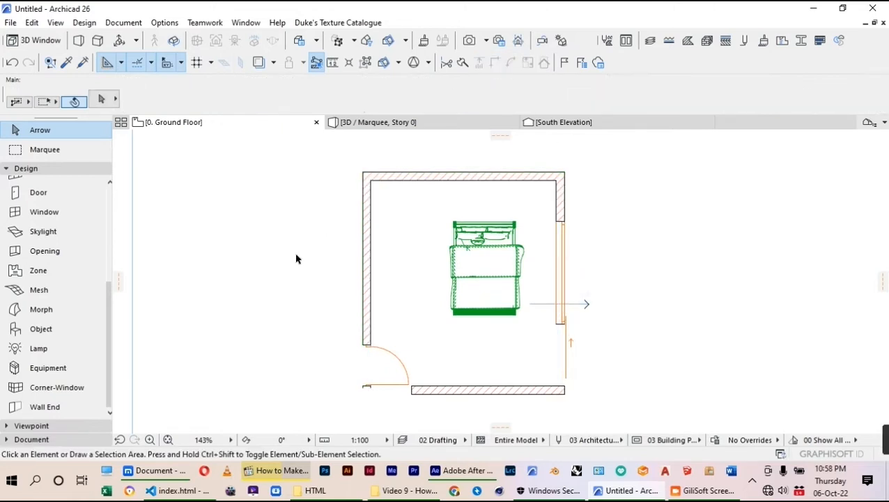
click(417, 390)
shift+click(370, 324)
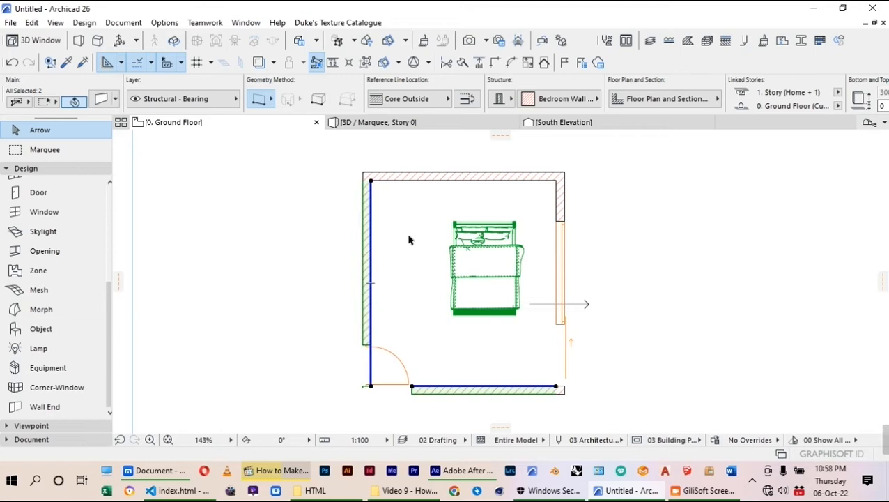
click(495, 63)
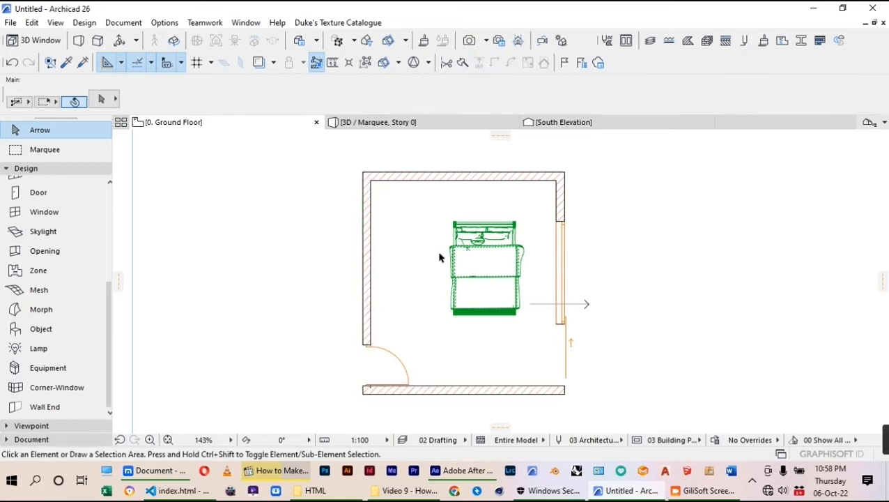
Step: Stretch the right wall's window so its upper end reaches the inner face of the upper wall
click(539, 226)
drag(529, 209, 419, 312)
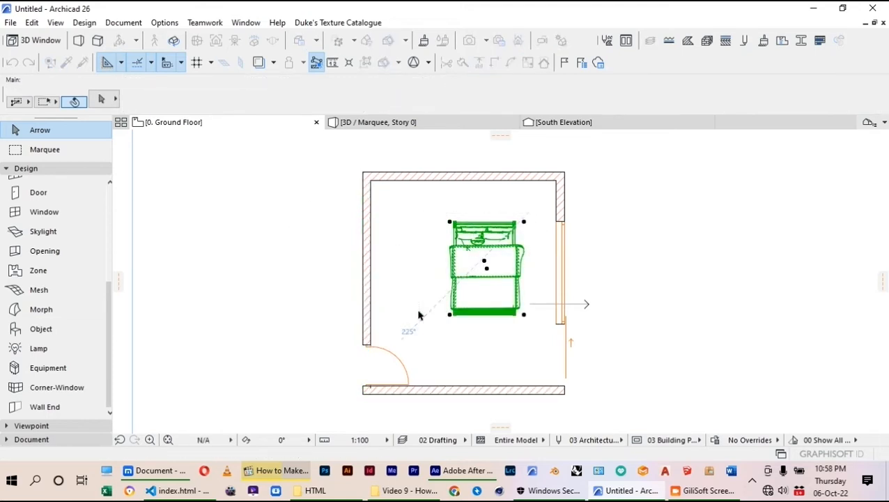
scroll(548, 207, up, 2)
click(560, 230)
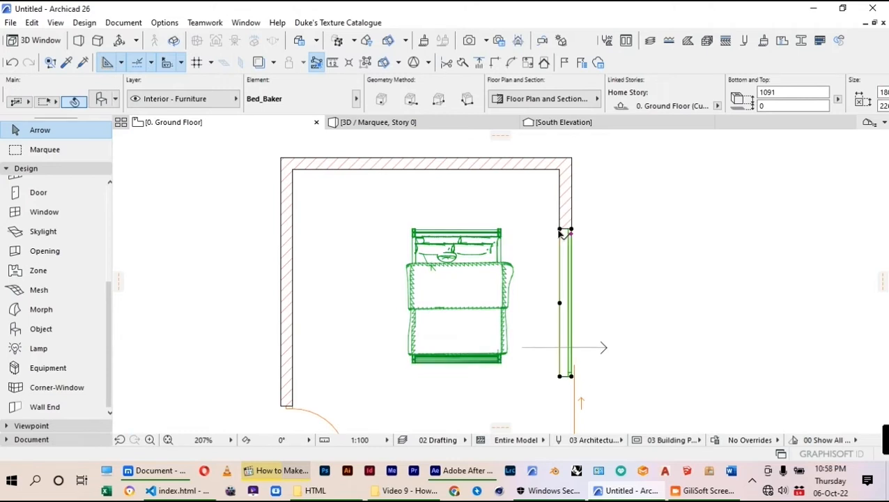
click(560, 228)
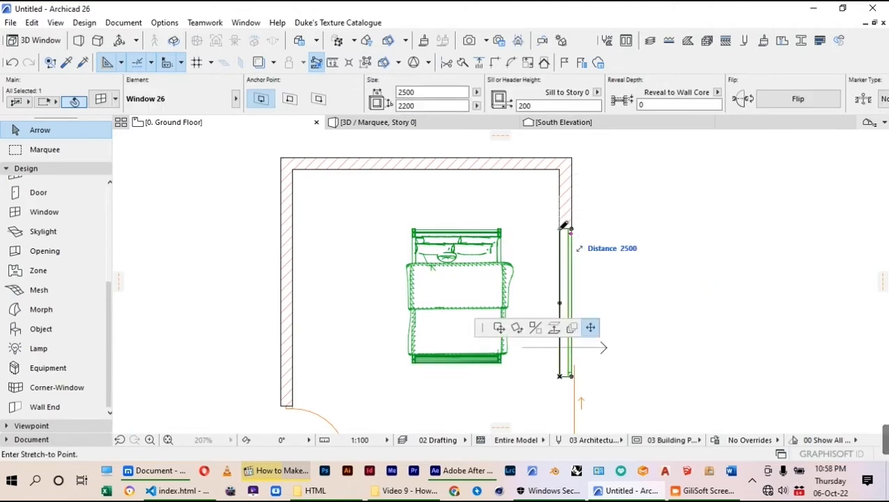
click(565, 170)
Step: Move the bed about 1125 mm up and to the left, placing its headboard against the upper wall
click(479, 274)
click(508, 226)
key(ctrl+d)
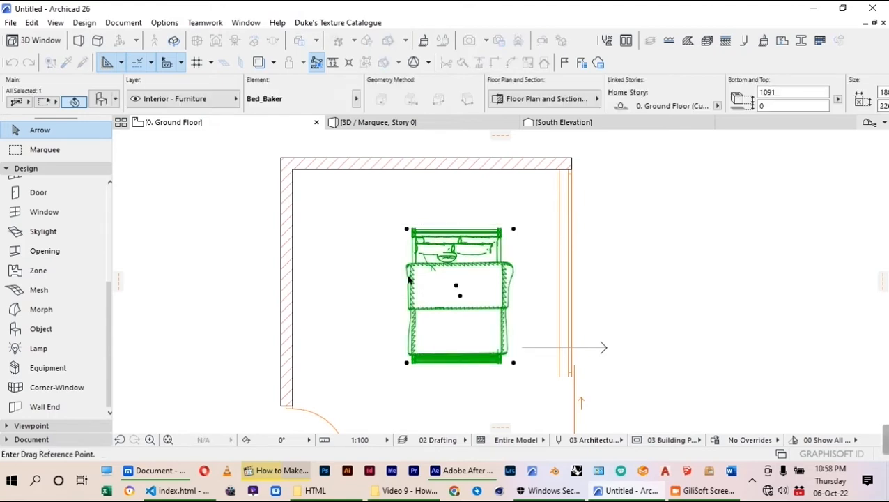
click(453, 291)
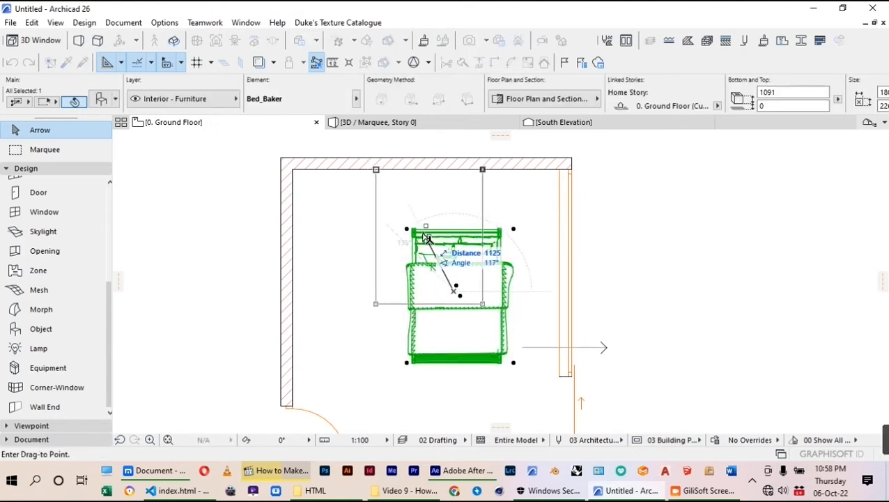
click(427, 237)
key(Escape)
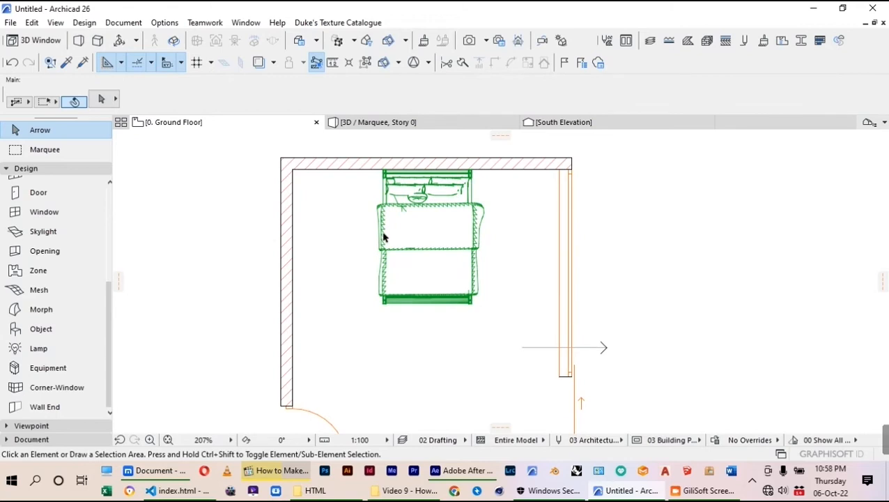
scroll(387, 235, down, 3)
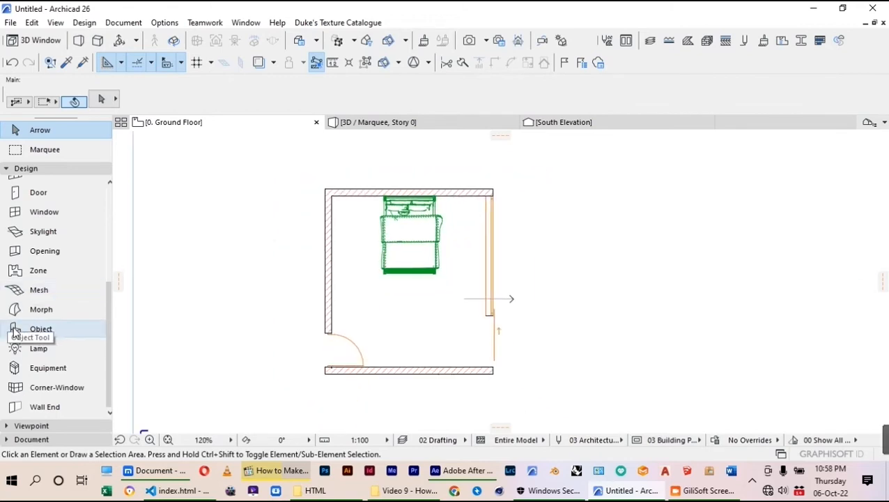
Step: Place the Curtain N130412 object from the Window Finishes library folder in the empty space outside the room's right wall
click(66, 329)
key(ctrl+t)
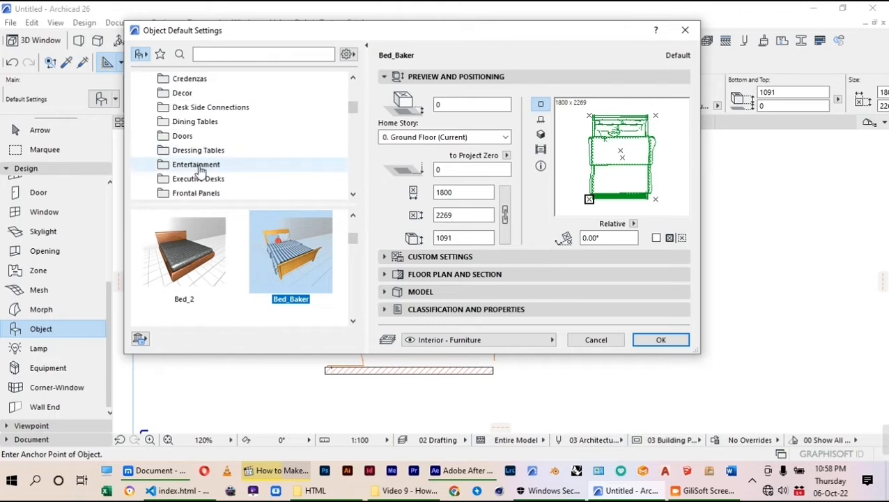
scroll(199, 164, down, 5)
click(204, 138)
scroll(247, 253, down, 4)
scroll(174, 262, up, 1)
click(175, 262)
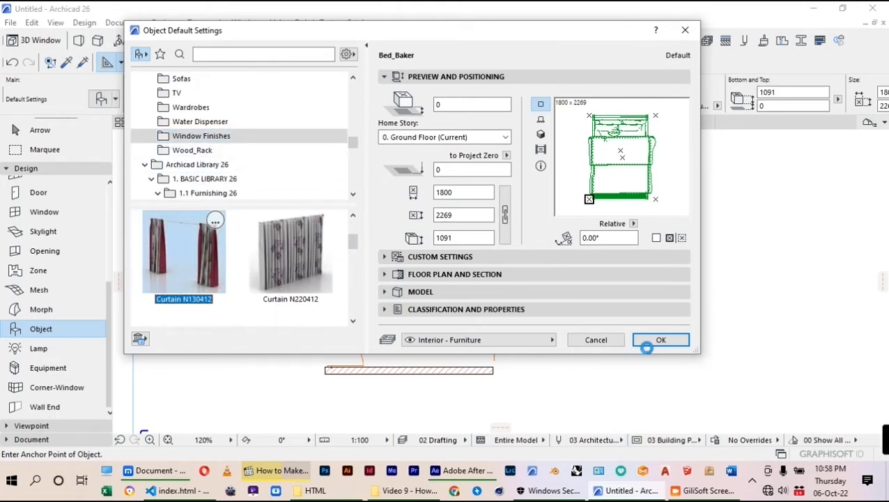
click(670, 339)
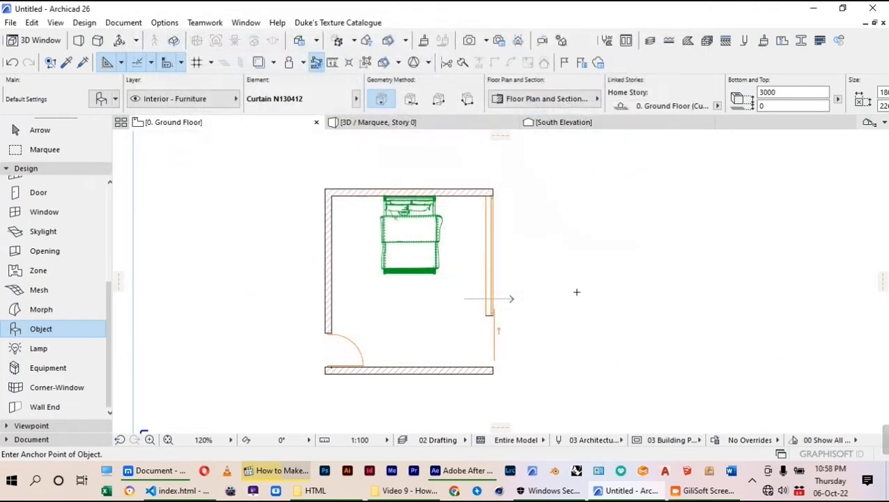
click(550, 252)
key(Escape)
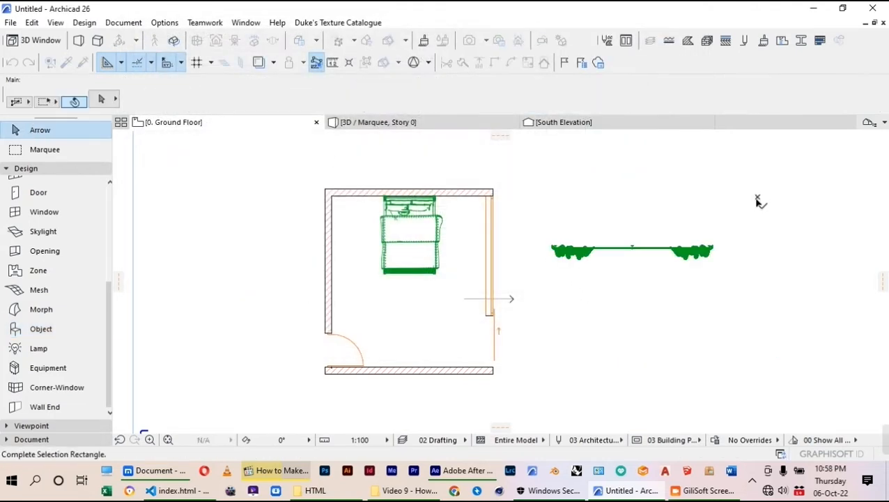
Step: Rotate the curtain 90° clockwise so it runs parallel to the right wall
key(ctrl+e)
click(615, 265)
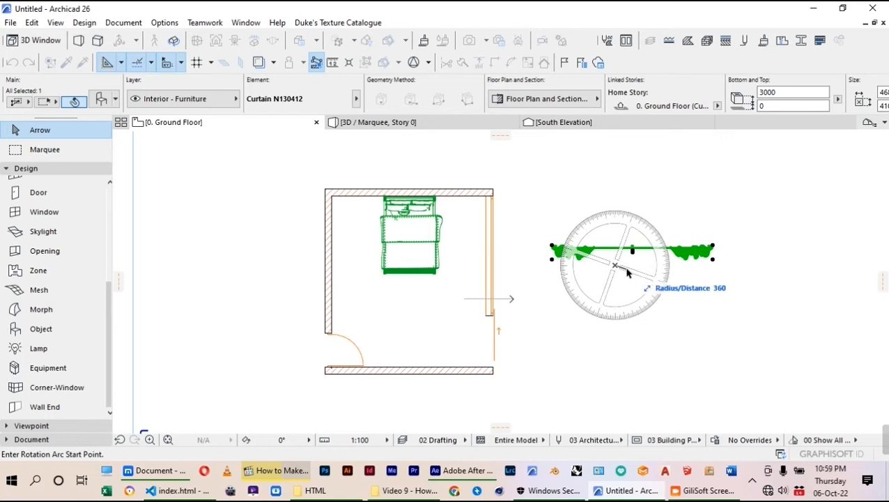
click(639, 272)
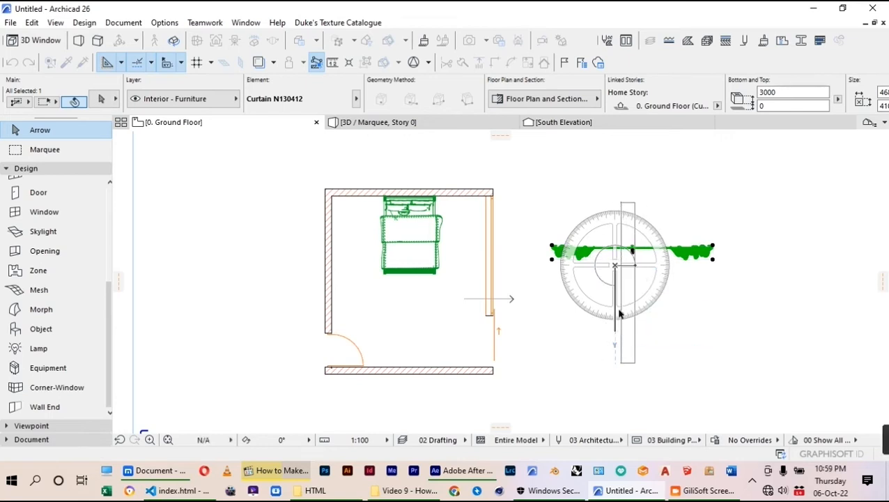
click(617, 288)
Step: Move the curtain horizontally to just outside the right wall, alongside the window and sliding door
key(ctrl+d)
click(627, 277)
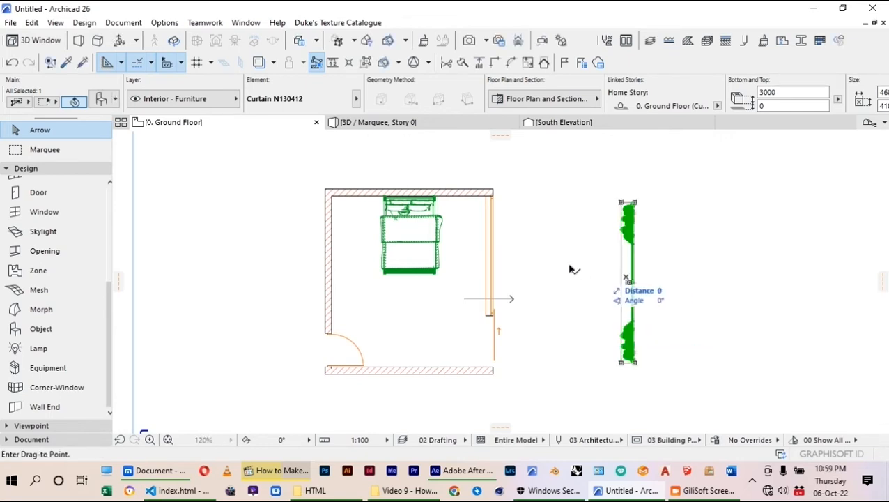
click(512, 278)
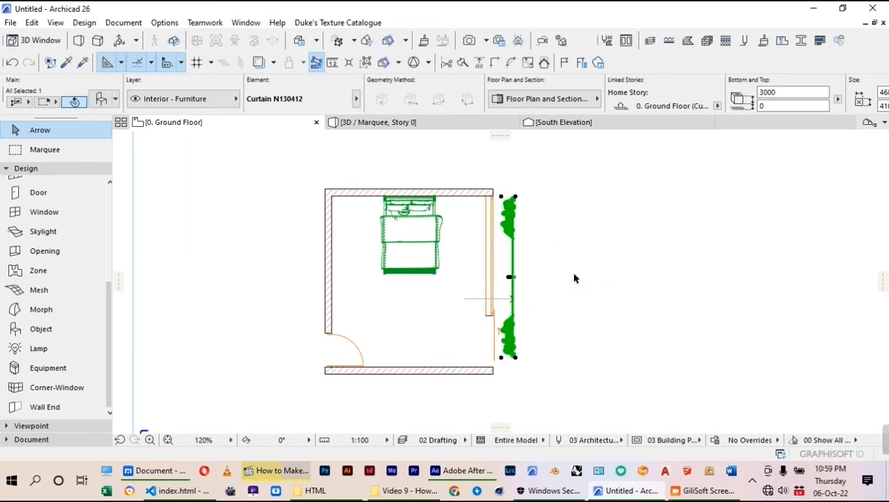
click(575, 279)
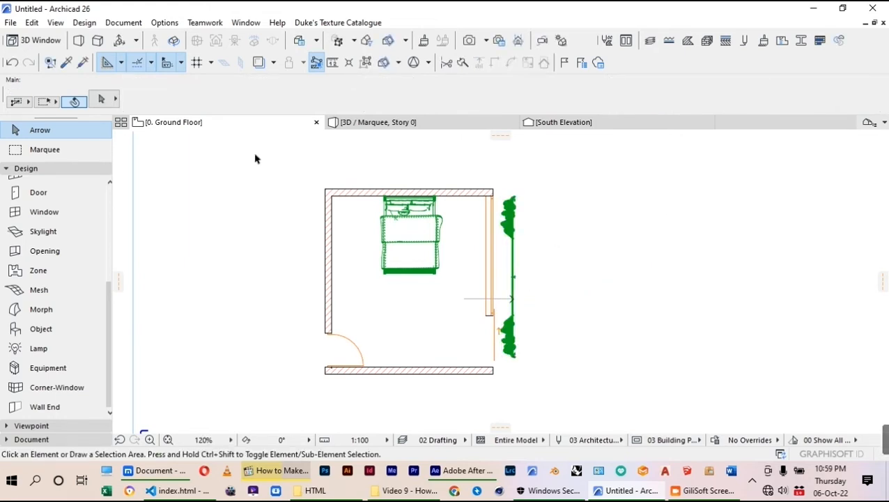
Step: Choose Wall Niche Rectangular 26 from the 1.4 Building Structures 26 folder as the default window type
scroll(395, 214, up, 5)
scroll(581, 232, down, 2)
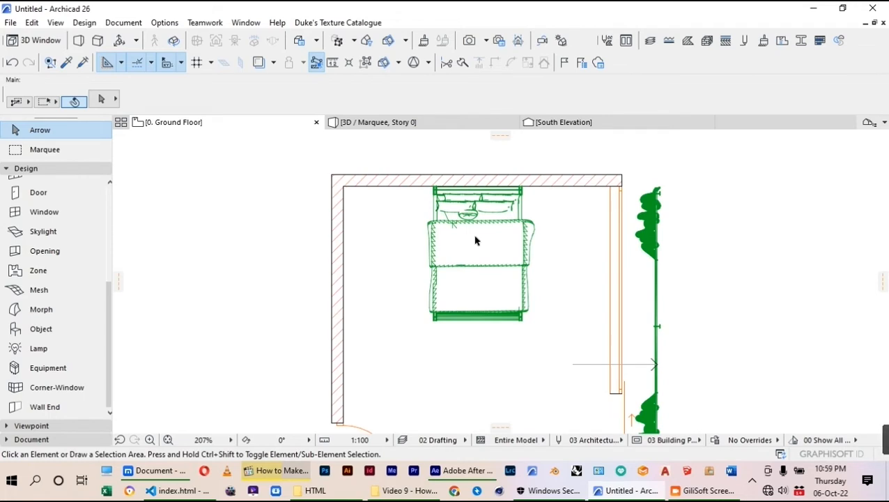
scroll(125, 254, down, 3)
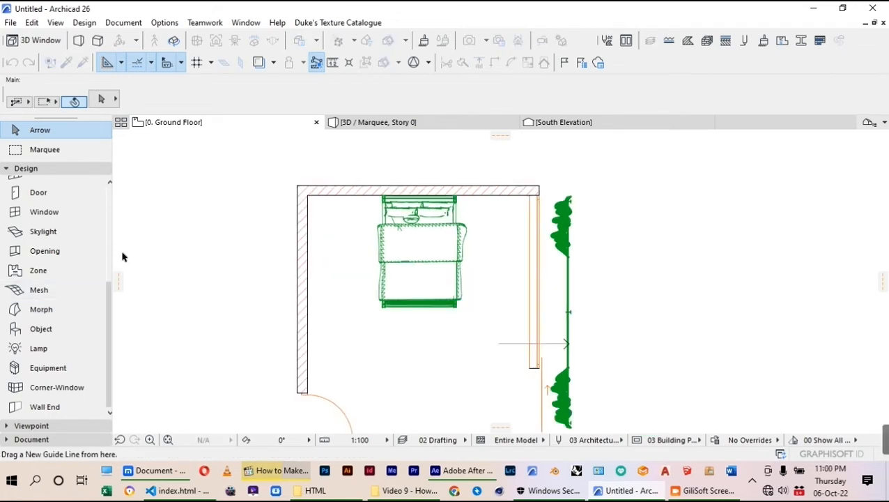
scroll(81, 322, up, 3)
click(27, 384)
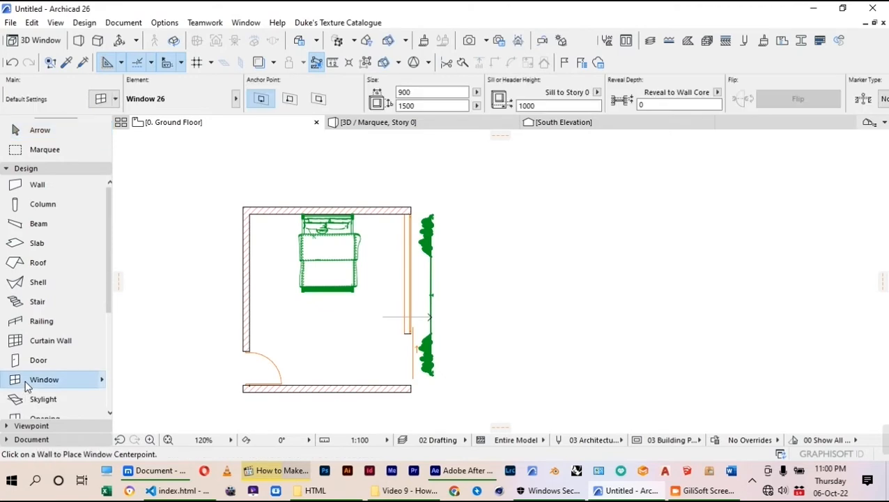
key(ctrl+t)
click(297, 180)
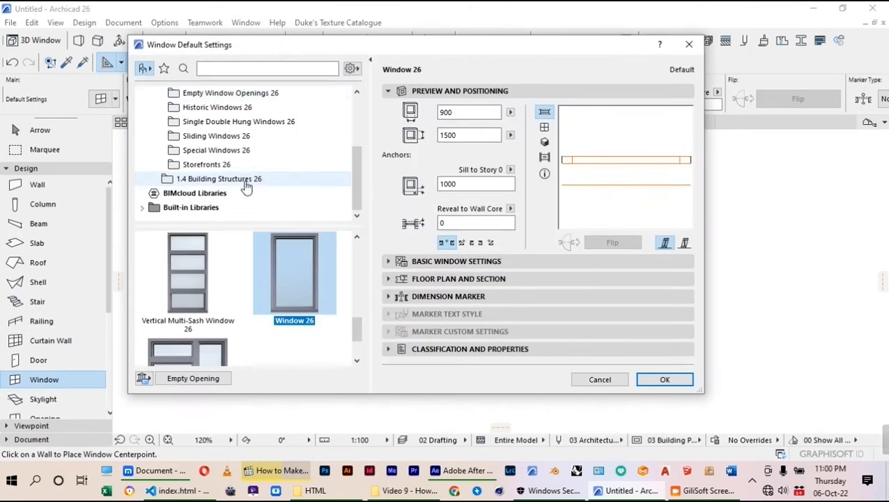
scroll(237, 328, down, 5)
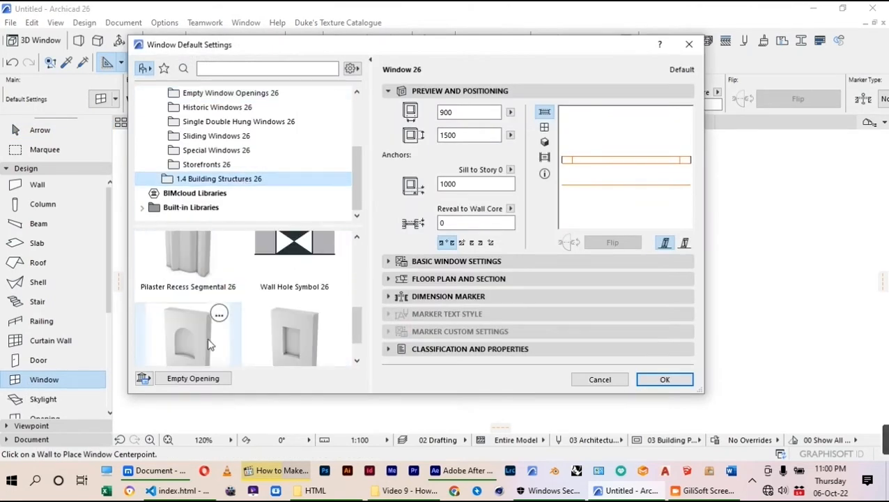
click(269, 340)
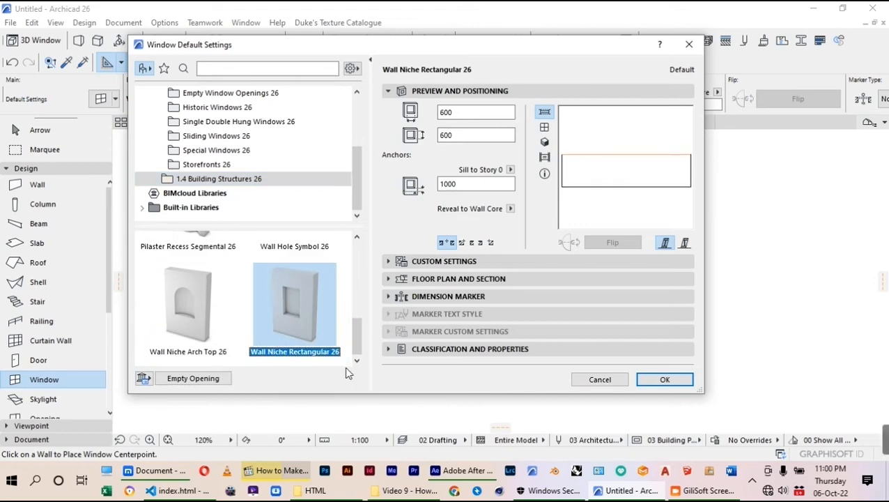
Step: Set the wall niche's sill height to 1200, its height to 1200 and its width to 1500 mm
double_click(441, 184)
text(1200)
drag(460, 136, 443, 142)
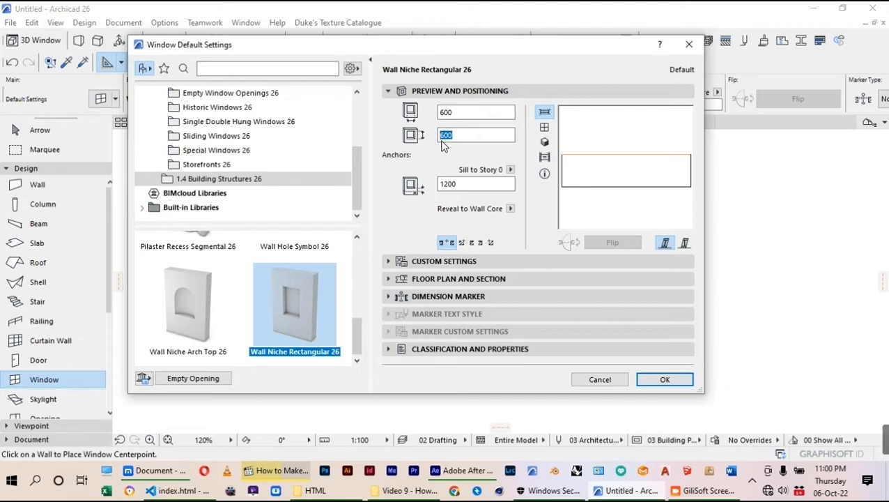
text(12)
double_click(443, 113)
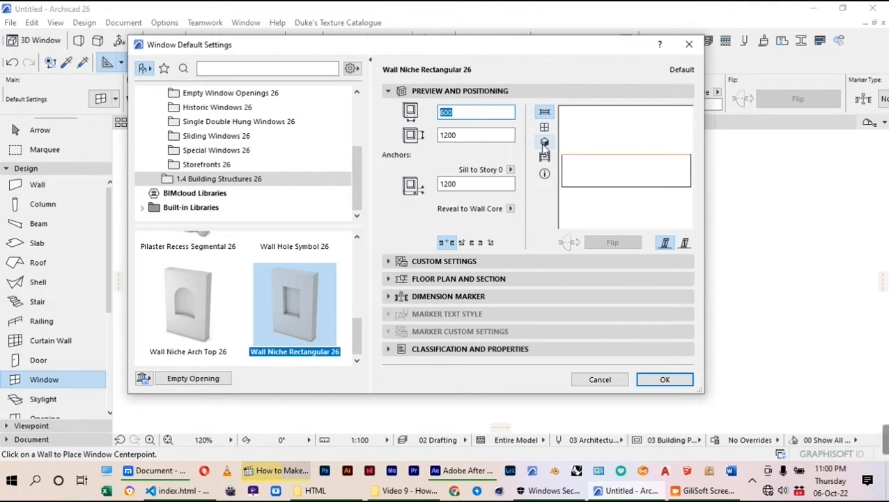
text(1)
key(Return)
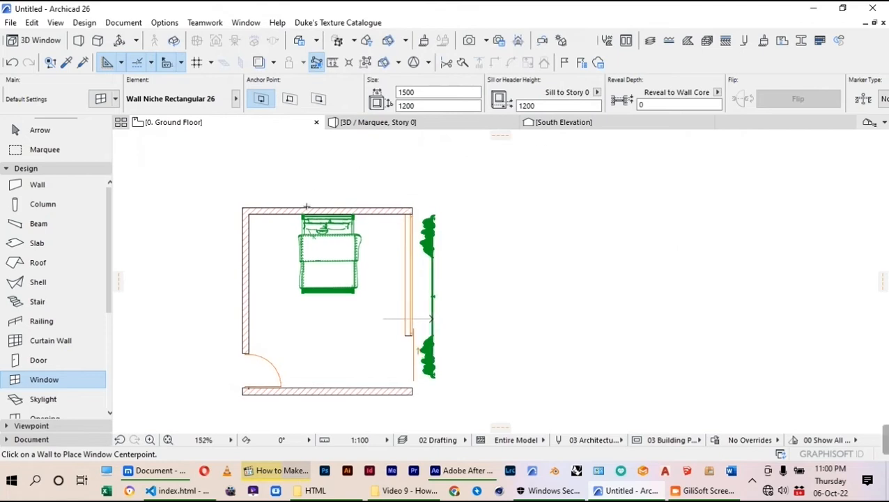
Step: Place the niche in the upper wall behind the bed's headboard, recessed from the room side
scroll(300, 214, up, 5)
scroll(300, 214, up, 4)
click(393, 239)
click(394, 258)
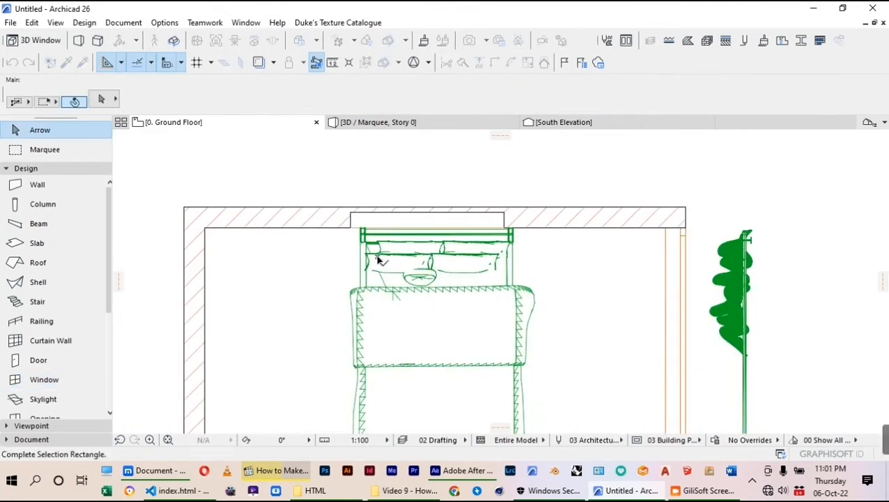
drag(378, 257, 428, 269)
click(427, 268)
scroll(466, 209, down, 2)
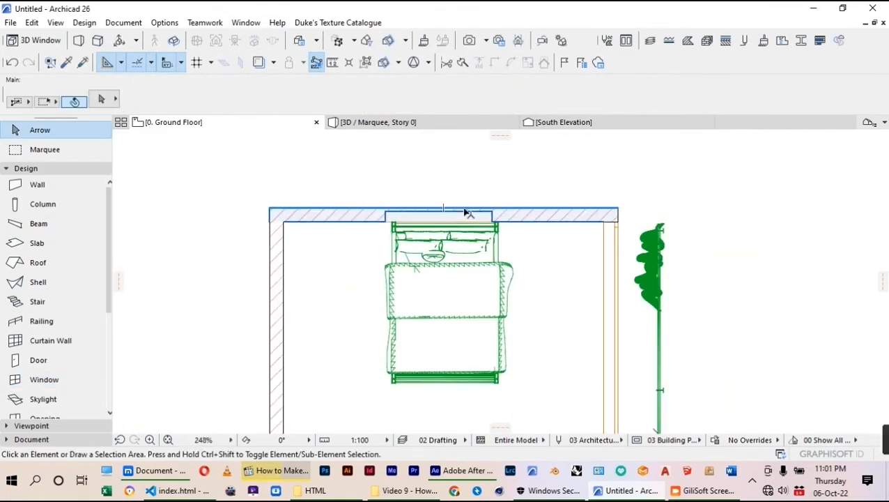
click(467, 211)
Step: Save the project to the Desktop as Bedroom in the Archicad Solo Project (*.pln) format
click(11, 22)
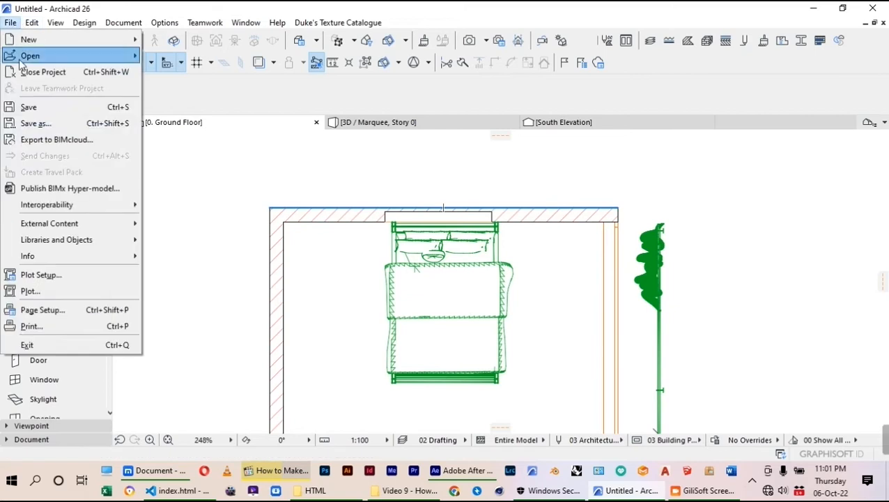
click(39, 123)
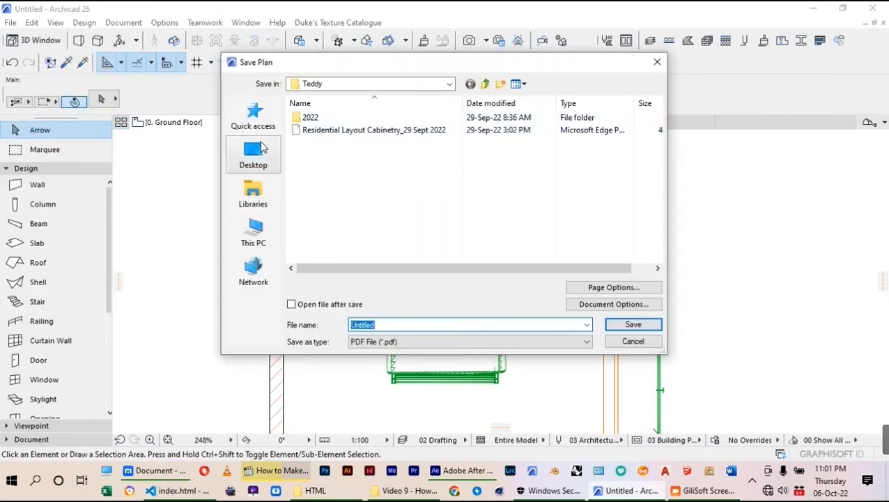
click(262, 149)
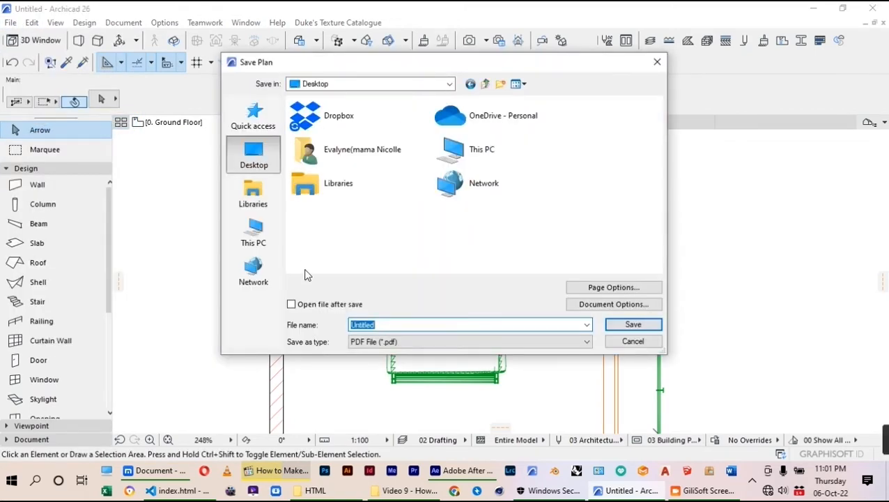
click(386, 342)
click(394, 127)
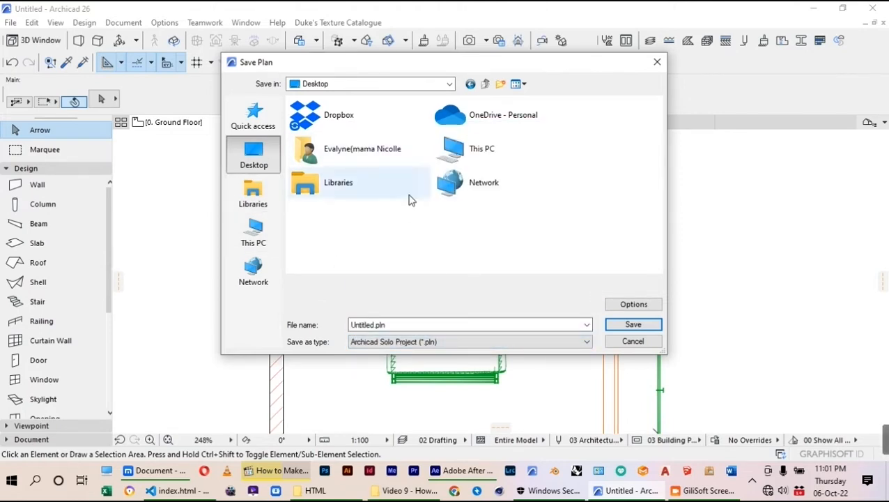
double_click(390, 323)
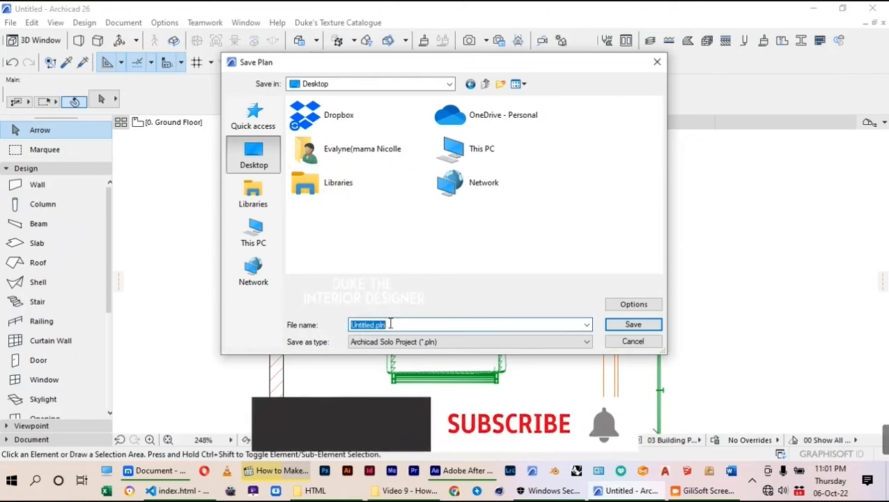
text(Bedr)
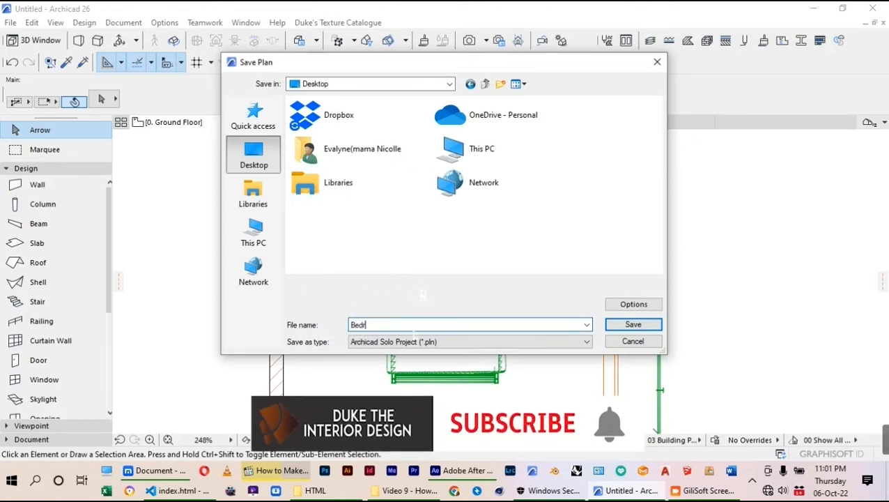
text(oom)
key(Return)
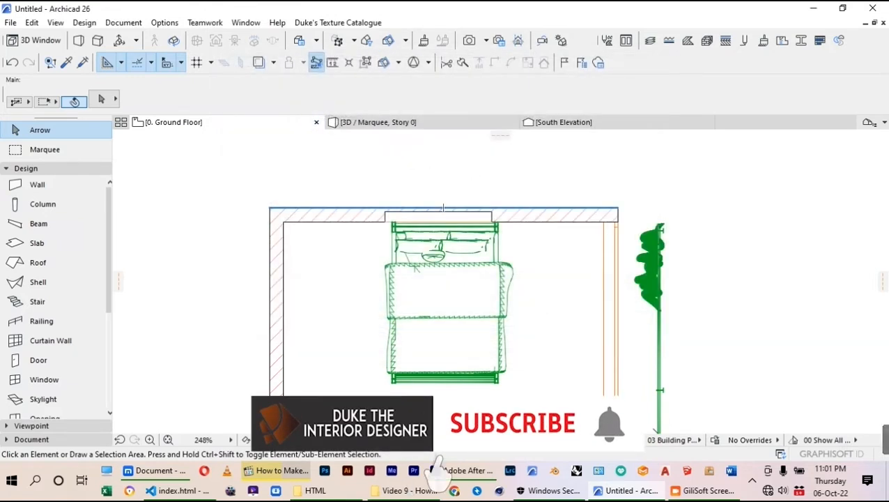
Step: Draw a rectangular slab 50 mm wide and about 150 mm long in the room's upper-left area, beside the bed
scroll(509, 281, up, 3)
scroll(509, 280, down, 2)
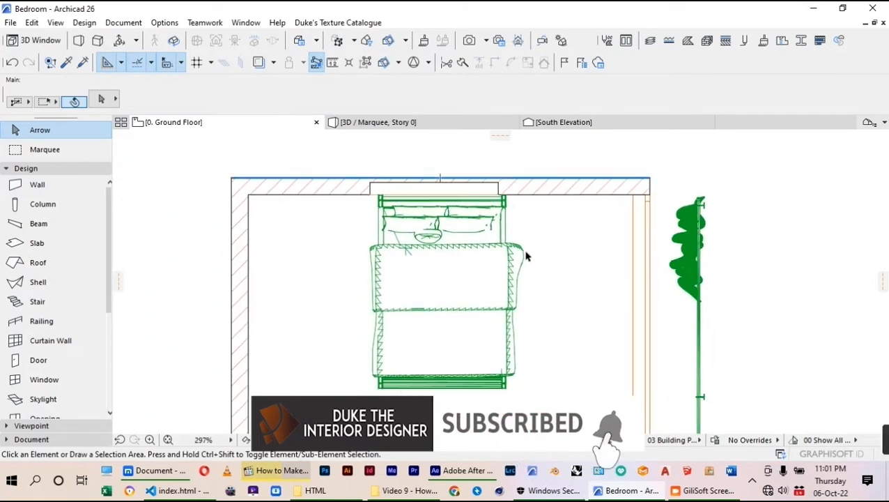
scroll(553, 202, up, 2)
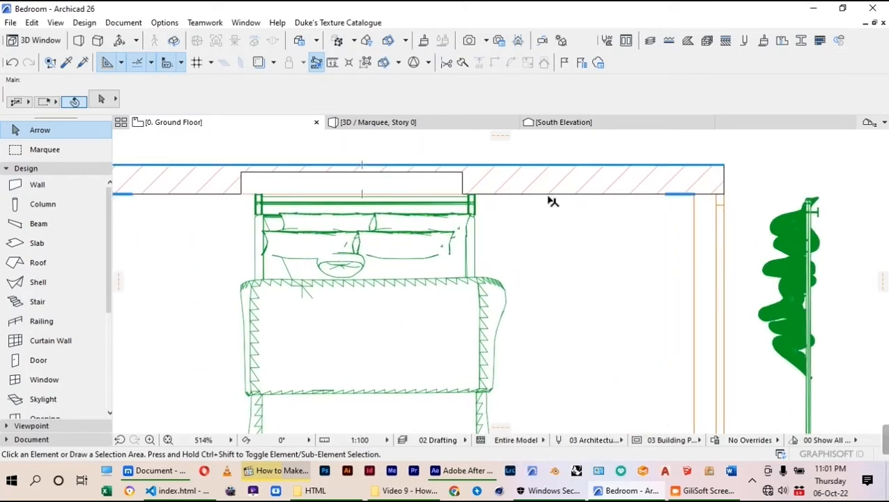
scroll(558, 242, down, 1)
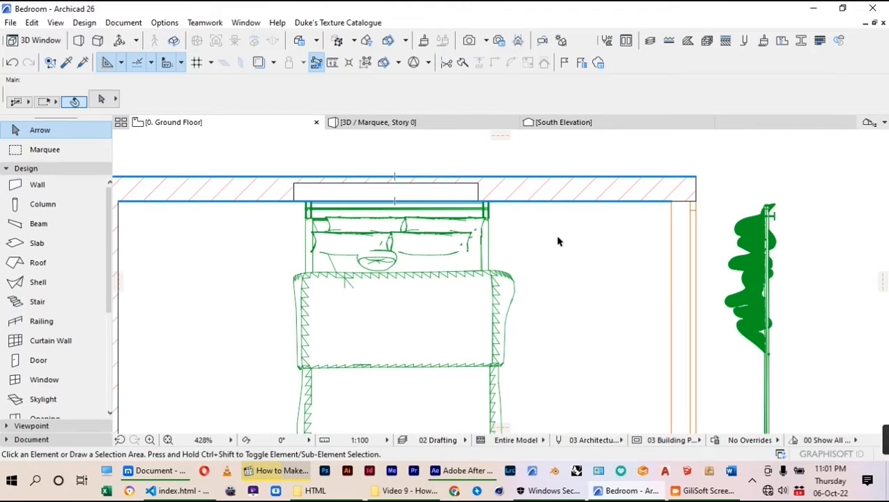
scroll(665, 277, down, 3)
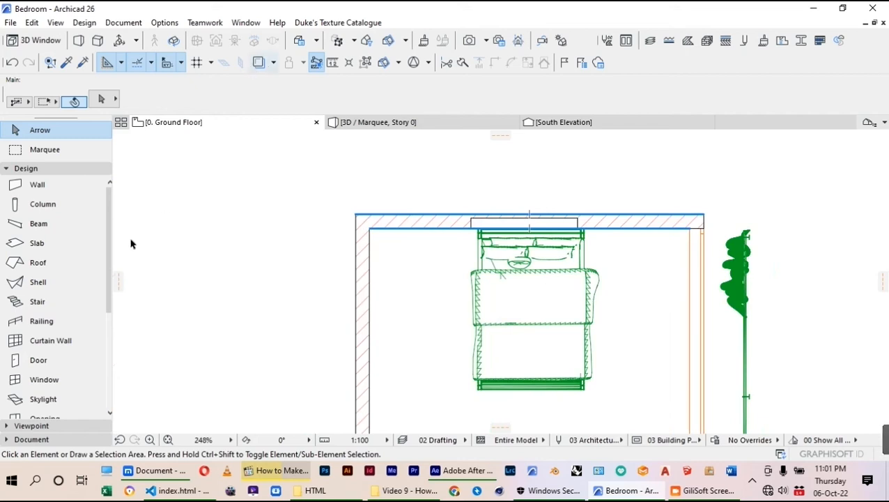
click(28, 243)
scroll(418, 254, up, 4)
click(387, 217)
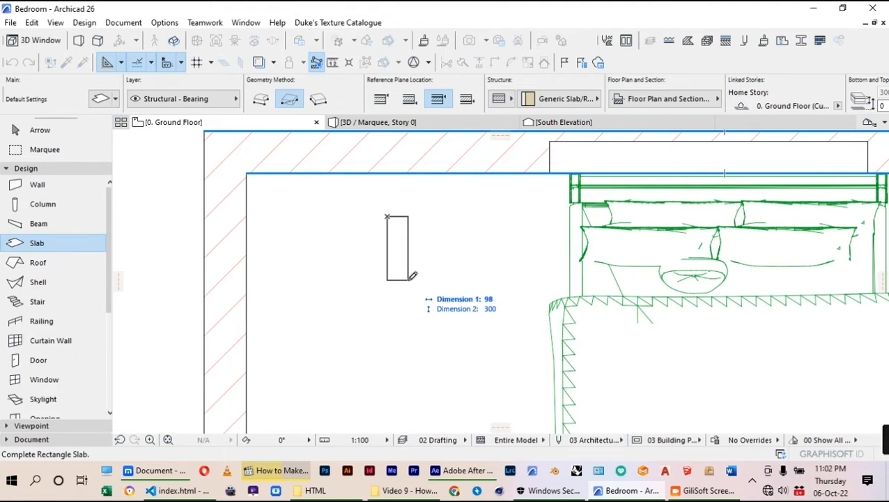
text(50)
key(Tab)
text(1)
click(398, 246)
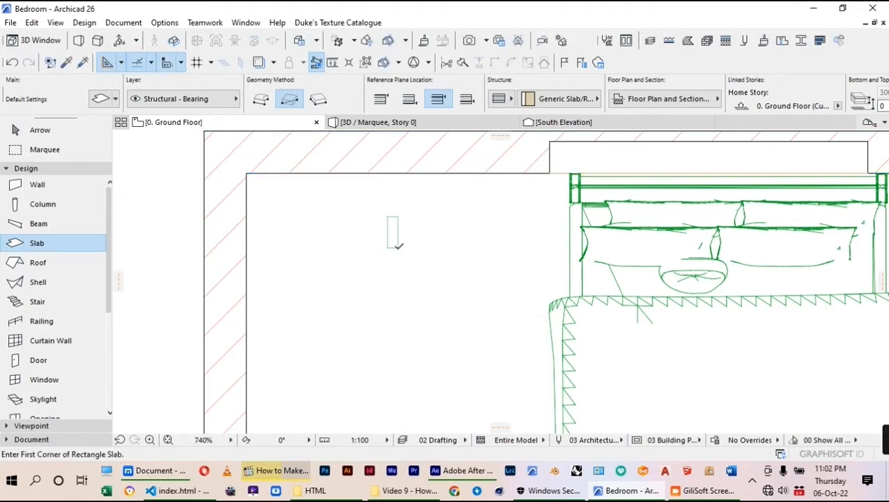
Step: Change the small slab to a basic Concrete - Structural structure with thickness and elevation both set to 2400 mm
click(35, 131)
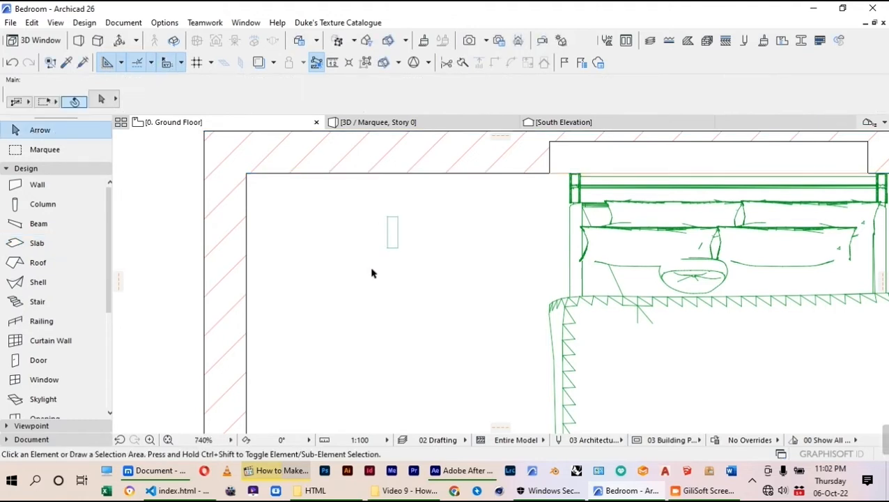
click(392, 244)
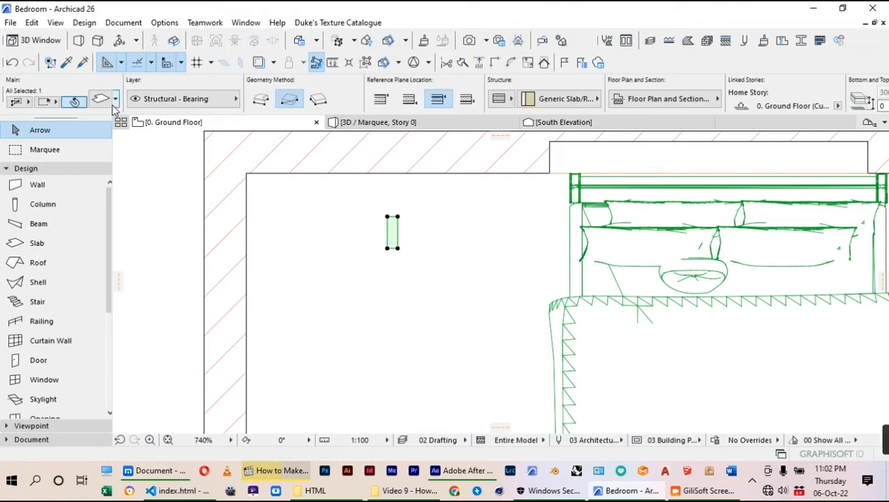
key(ctrl+t)
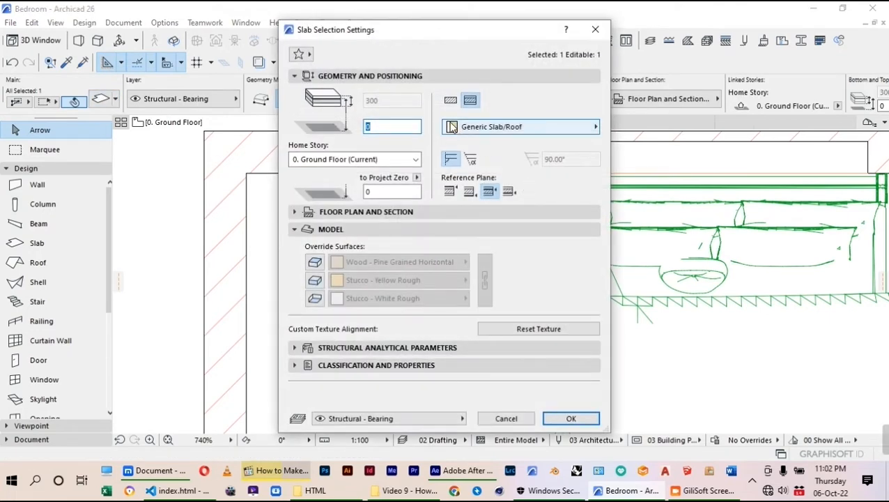
click(451, 99)
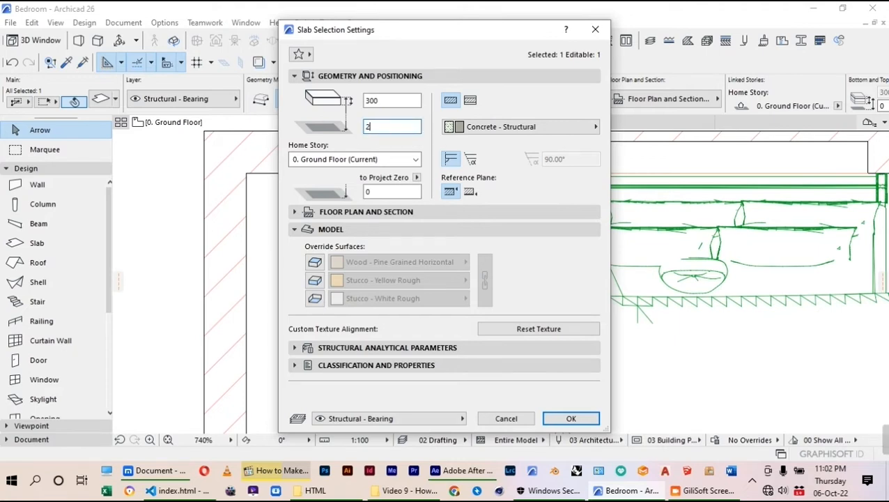
click(389, 102)
text(24)
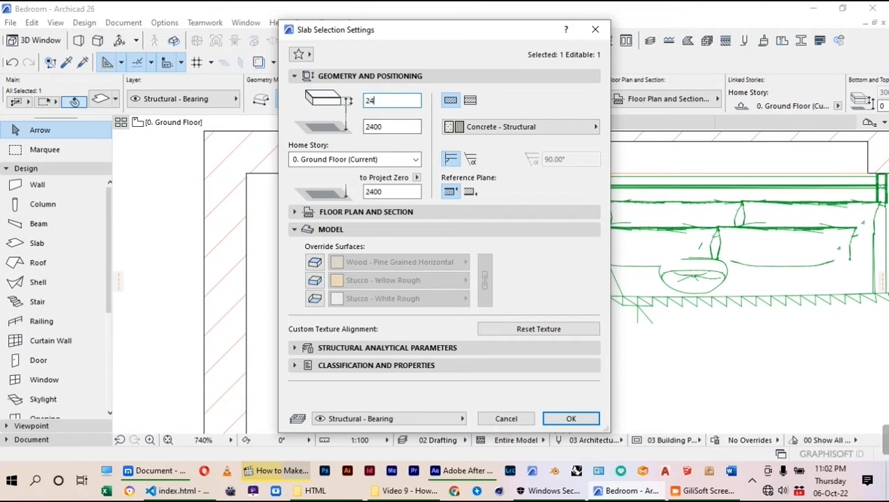
key(Return)
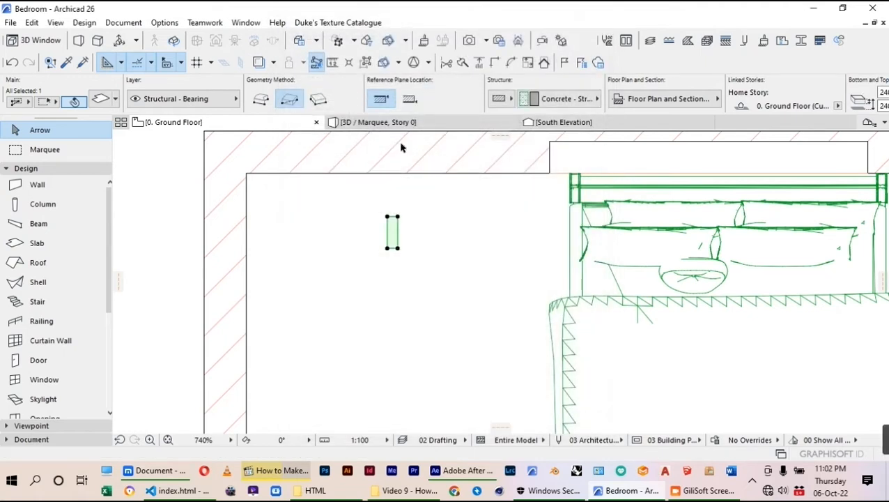
Step: Move the slab by its upper-left corner into the room's upper-left inner wall corner
key(ctrl+d)
scroll(427, 280, down, 2)
scroll(401, 230, up, 3)
scroll(402, 234, up, 1)
click(398, 243)
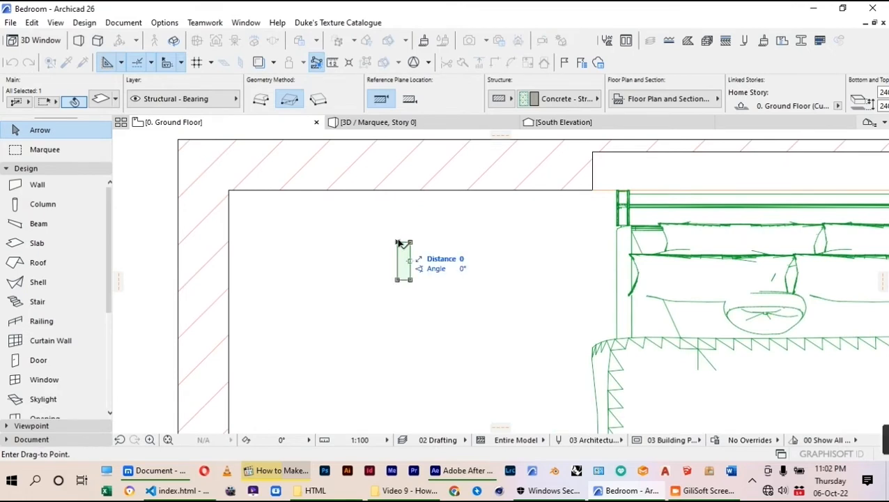
click(233, 193)
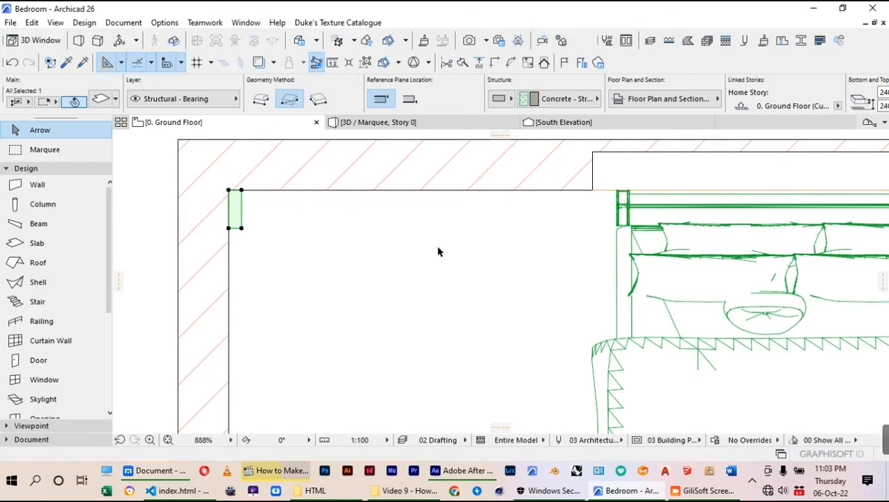
Step: Draw a 100 mm horizontal line outward from the slab's lower-right corner
key(Escape)
key(l)
scroll(272, 246, up, 2)
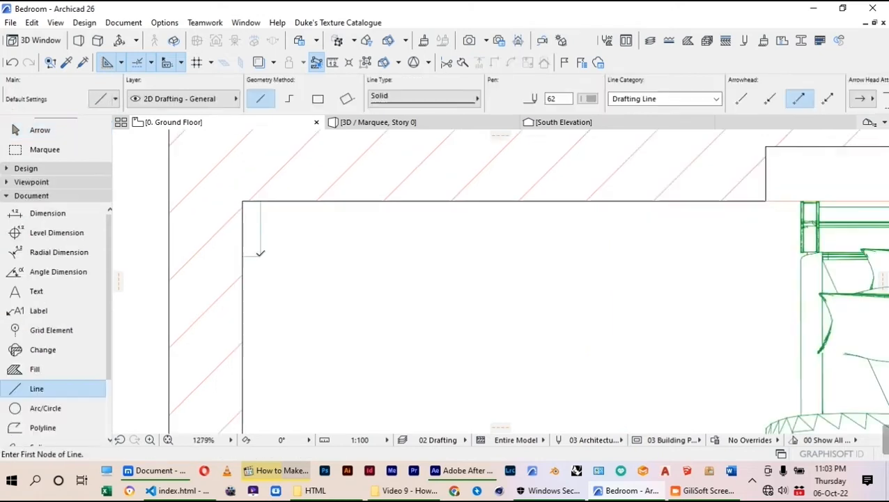
click(260, 256)
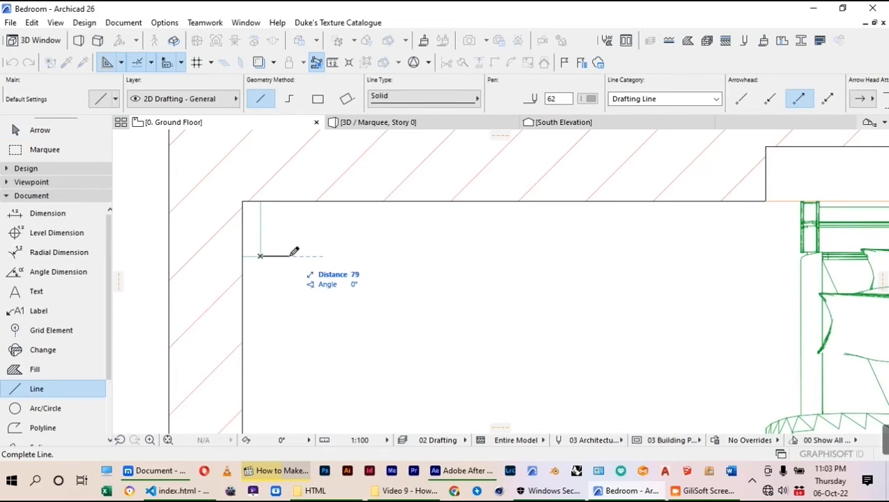
text(1)
key(Return)
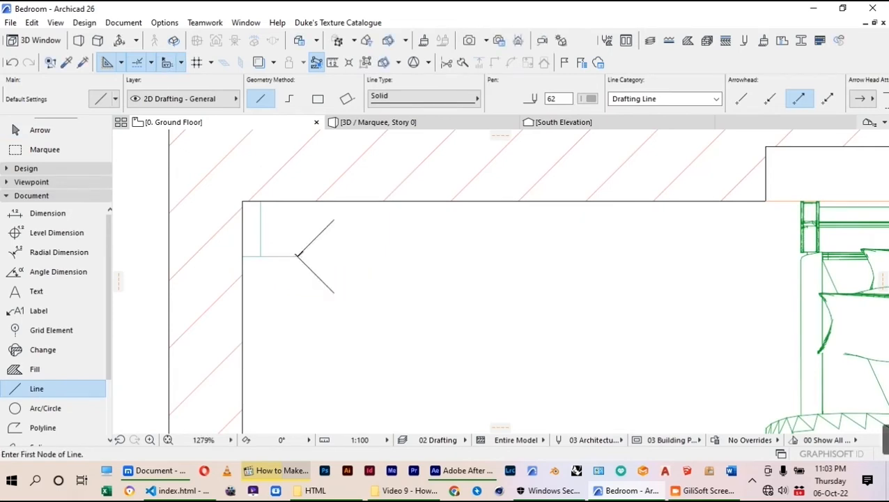
key(Escape)
Step: Measure the distance from the left wall's inner face to the end of the short line
scroll(366, 279, down, 2)
scroll(322, 290, up, 3)
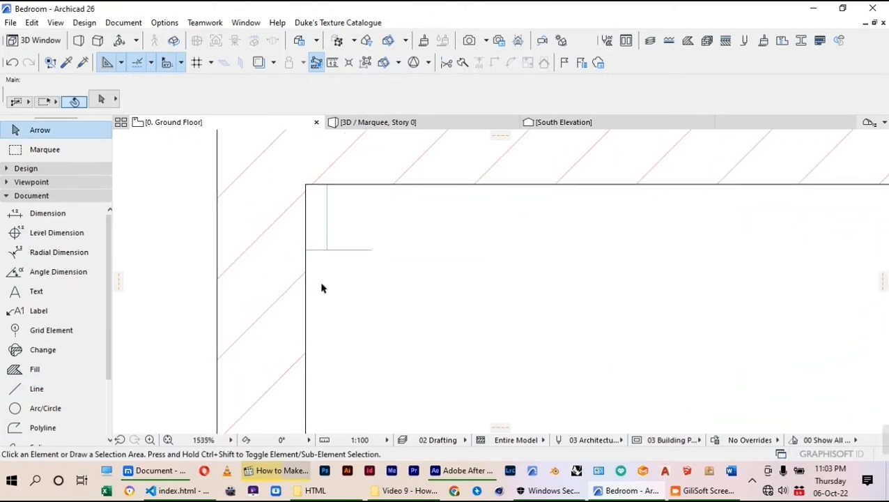
key(m)
click(306, 250)
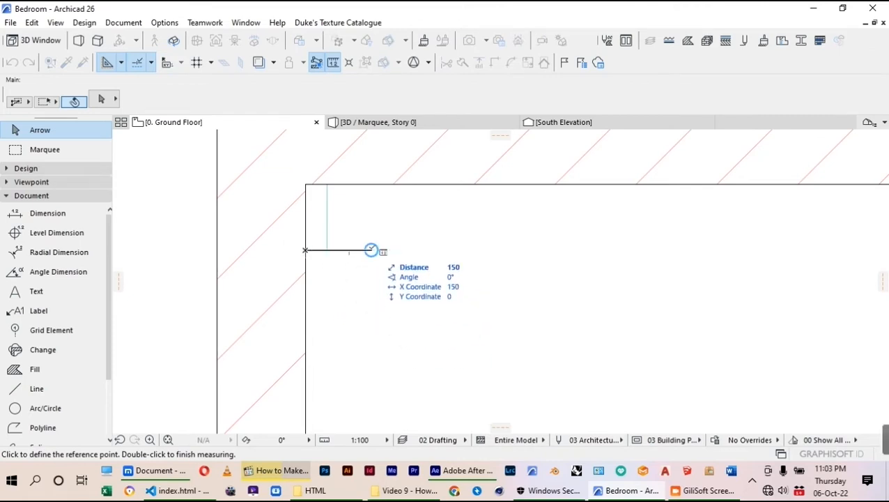
key(Escape)
Step: Multiply the corner slab along the upper wall up to the niche, using the Spread method with 150 mm spacing
click(317, 229)
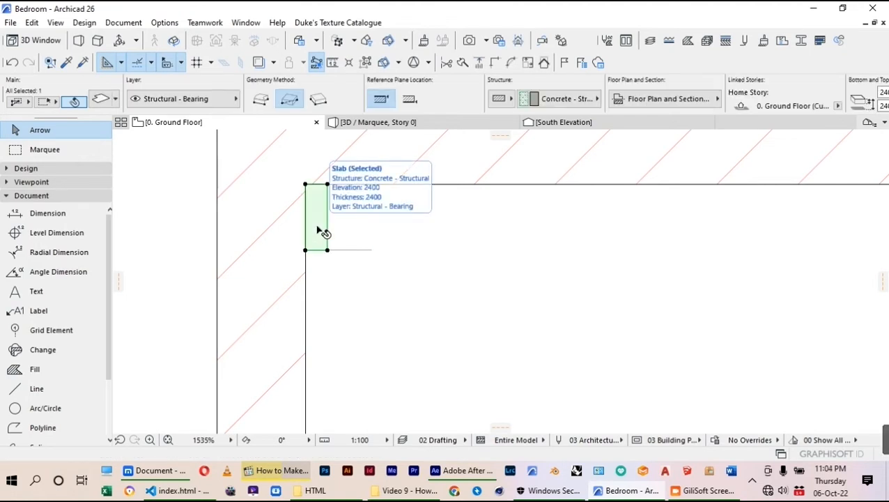
key(ctrl+u)
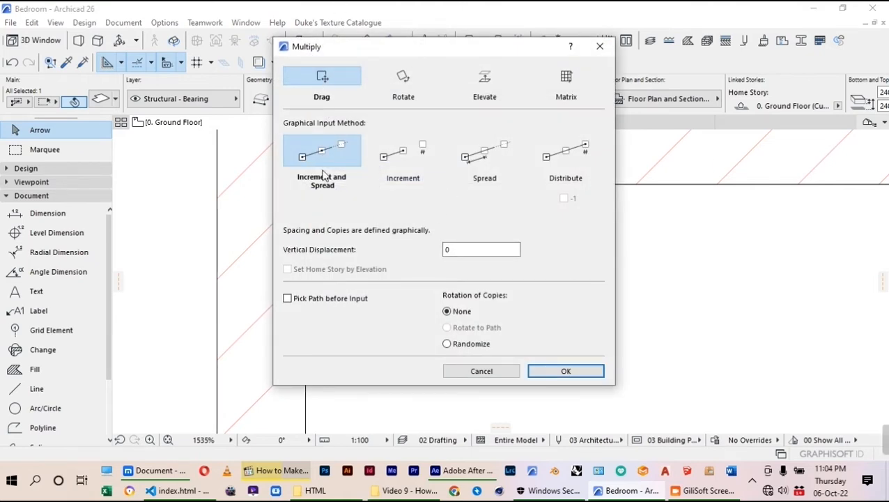
click(403, 153)
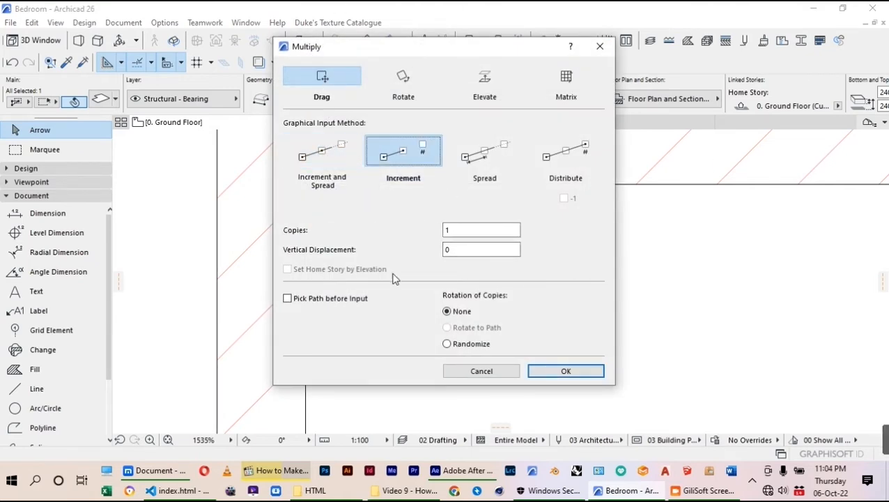
click(479, 159)
drag(479, 230, 418, 246)
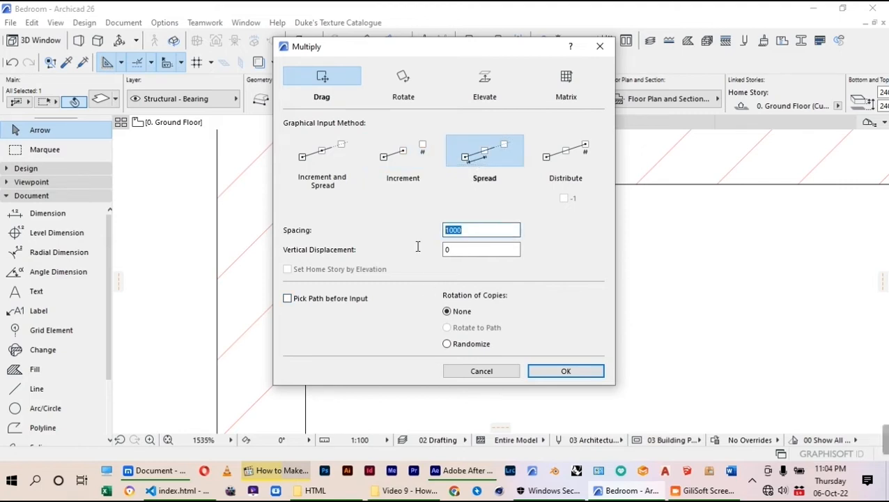
text(150)
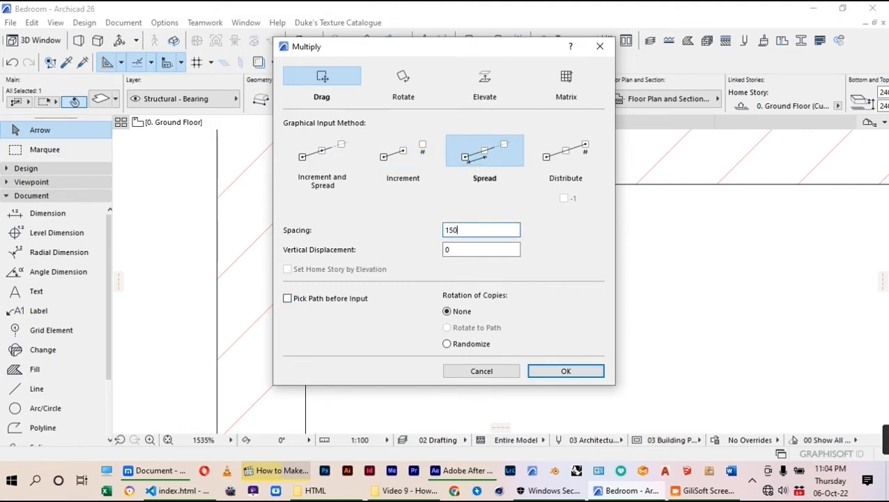
key(Return)
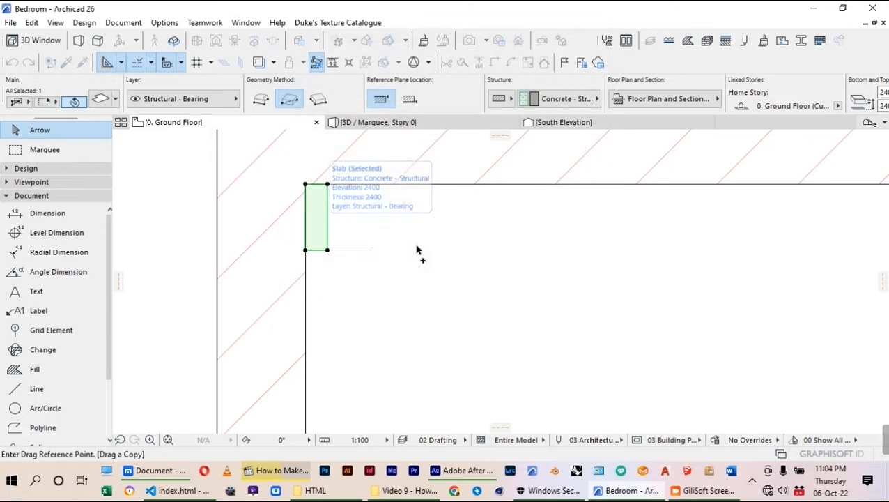
click(328, 250)
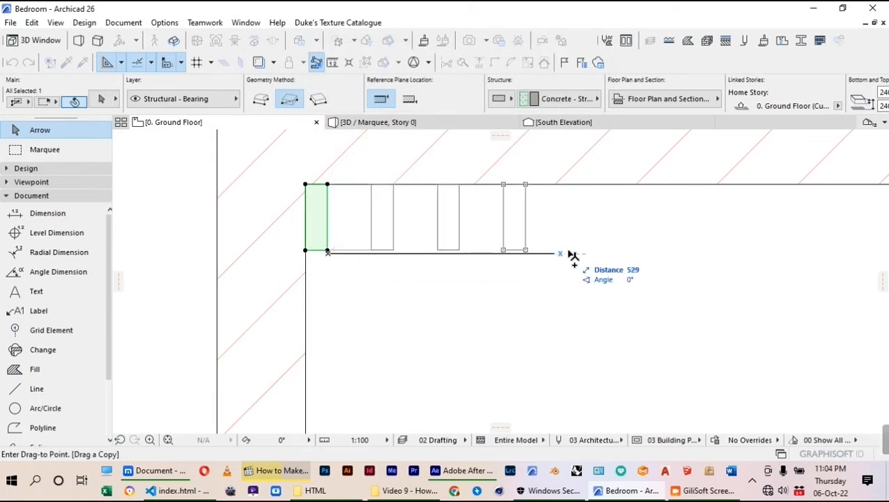
scroll(513, 274, down, 4)
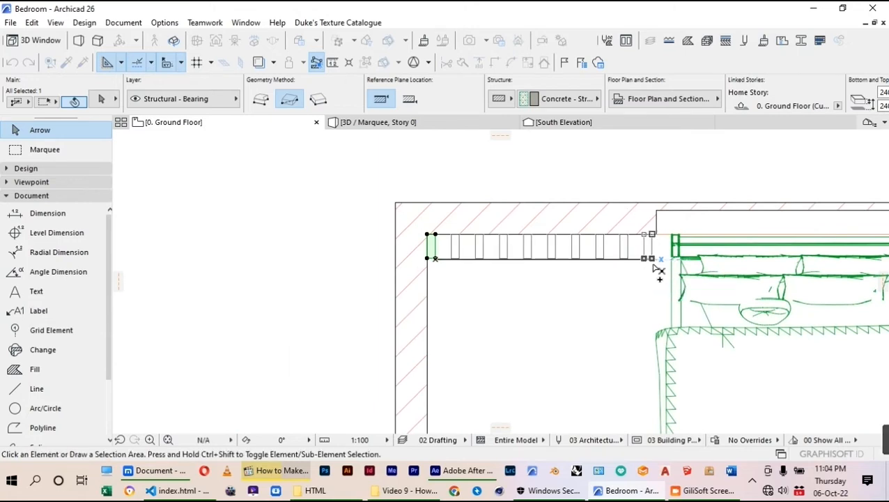
click(656, 267)
click(272, 270)
Step: Enclose the upper wall, slats and bed head in a marquee and inspect that area in 3D
scroll(341, 263, down, 3)
click(42, 150)
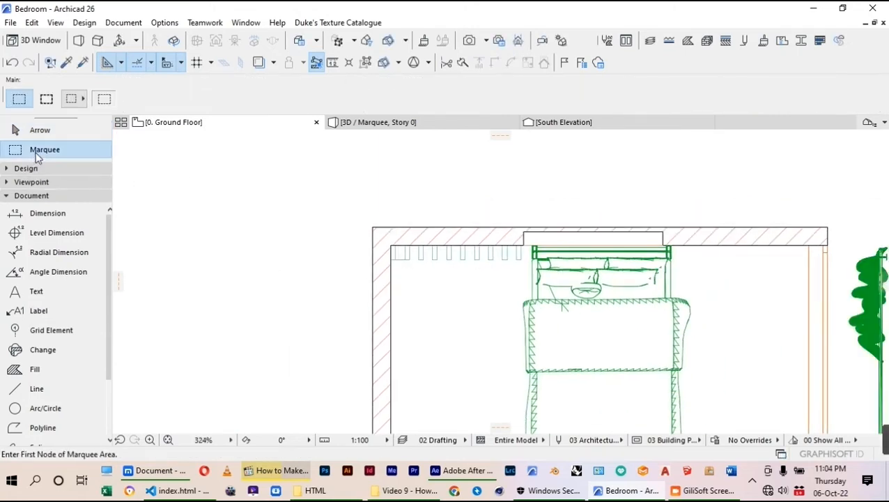
click(368, 217)
click(707, 290)
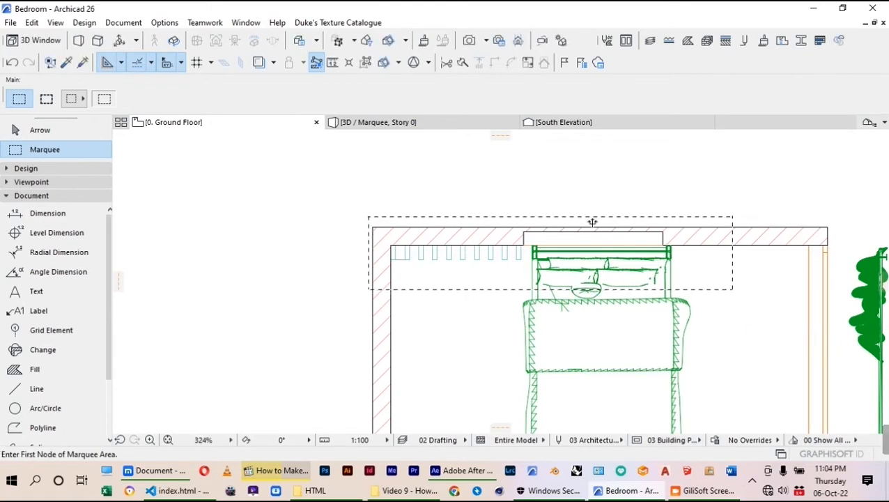
right_click(566, 189)
click(622, 399)
scroll(505, 279, up, 5)
shift+middle_drag(505, 279, 513, 319)
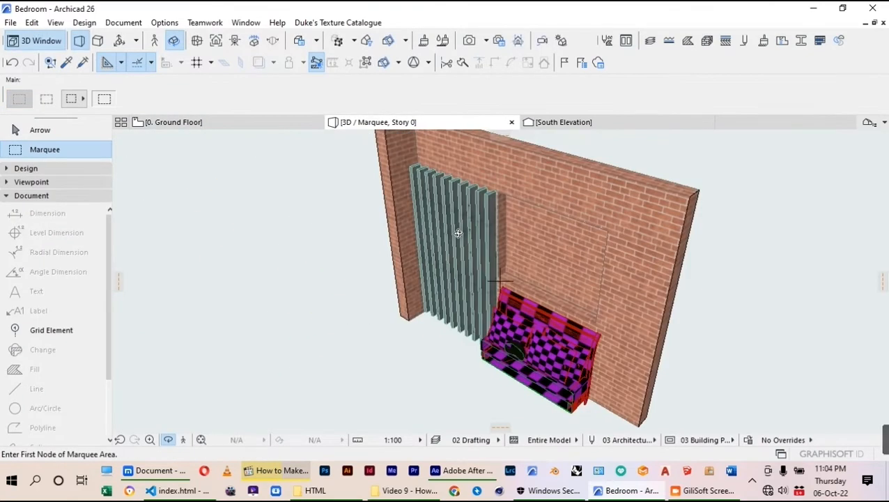
scroll(460, 213, up, 5)
scroll(520, 275, down, 3)
scroll(519, 271, down, 4)
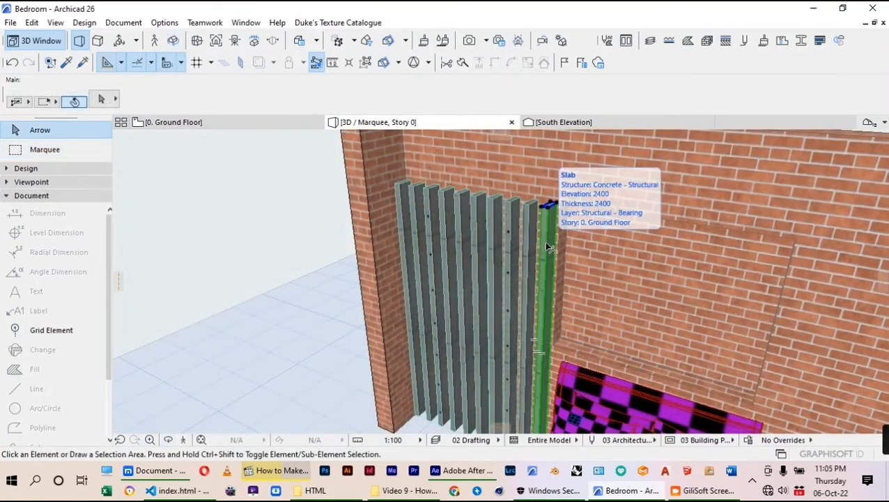
Step: Select all ten vertical slats and set their thickness and elevation to 3000 mm
click(546, 248)
click(530, 244)
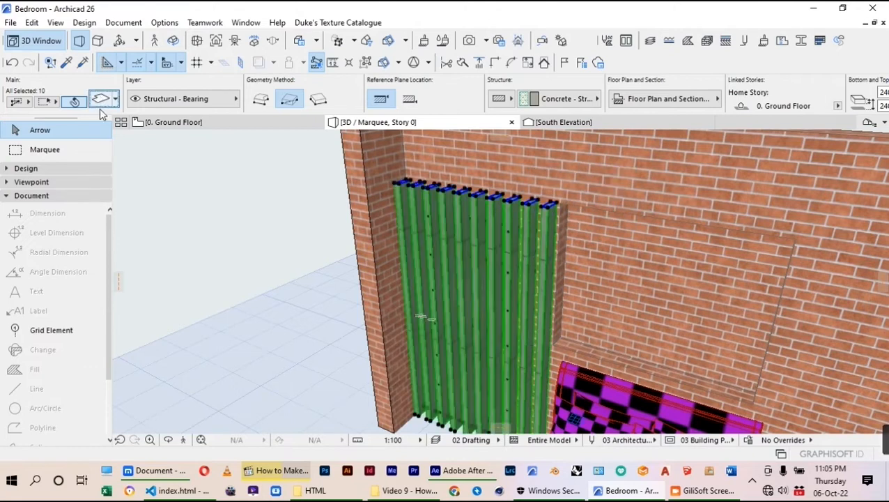
click(101, 106)
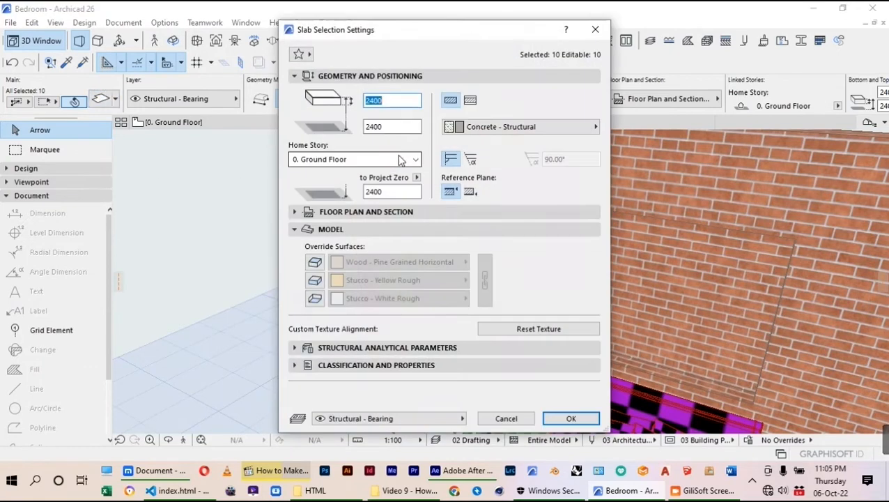
key(Tab)
text(2)
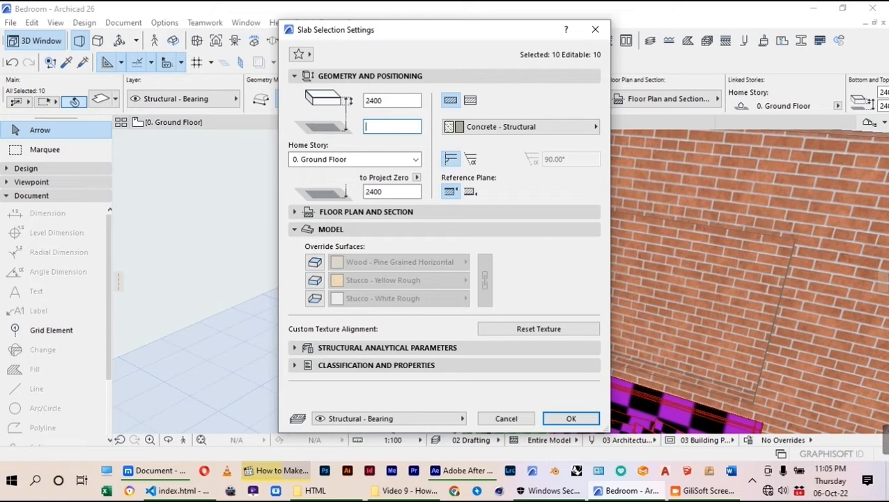
key(shift+Tab)
text(3000)
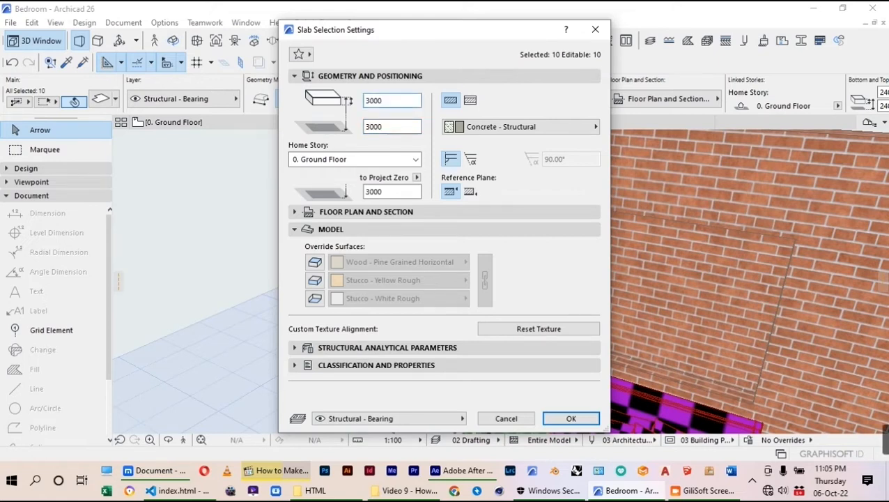
Step: Override all slat surfaces with linked Wood - Pine Grained Horizontal and apply the slab settings
click(319, 264)
click(315, 280)
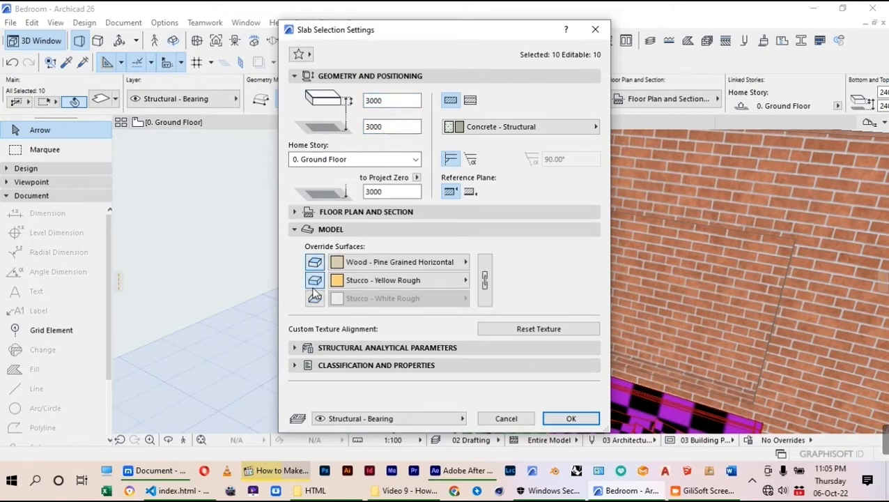
click(315, 299)
click(487, 284)
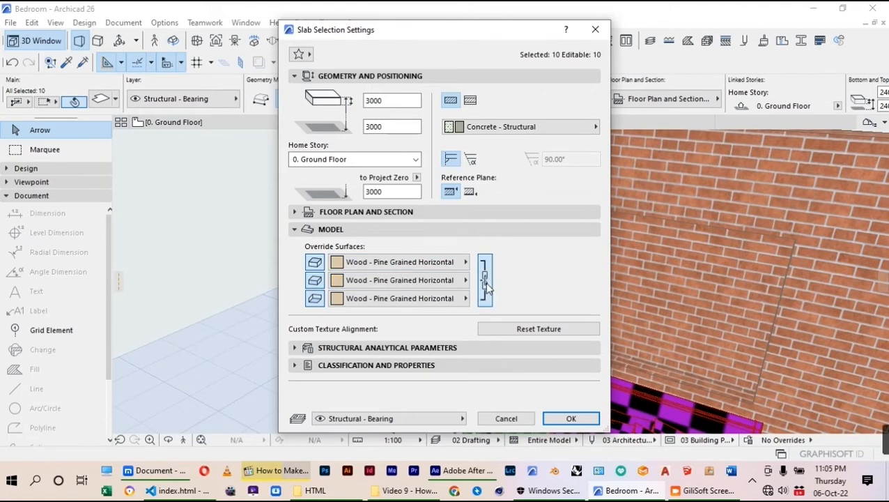
click(571, 418)
click(297, 252)
scroll(496, 295, down, 2)
scroll(585, 244, down, 4)
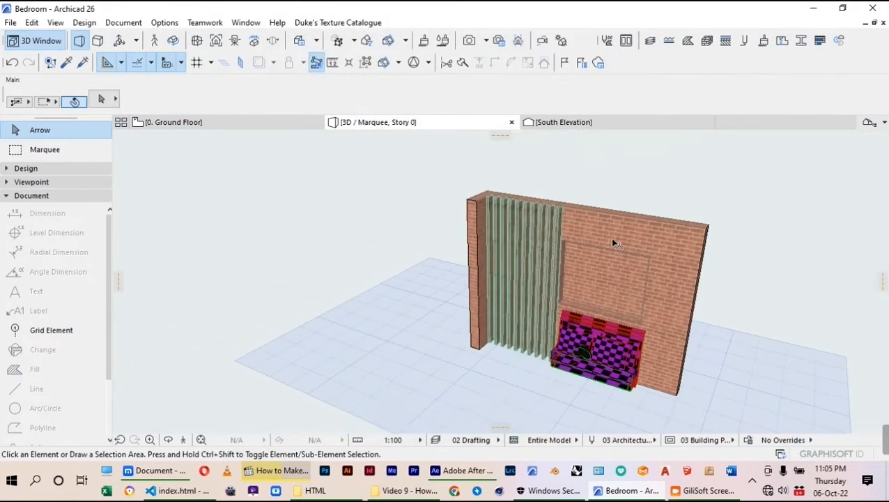
scroll(708, 320, up, 3)
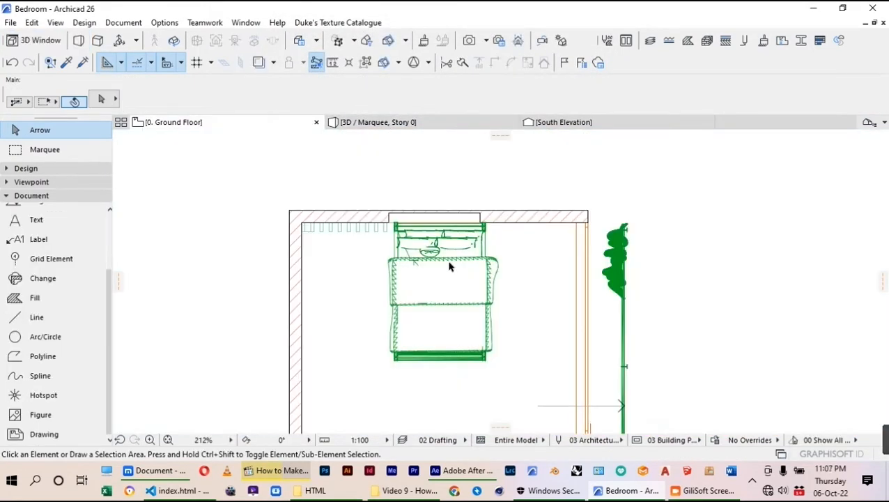
scroll(438, 241, up, 2)
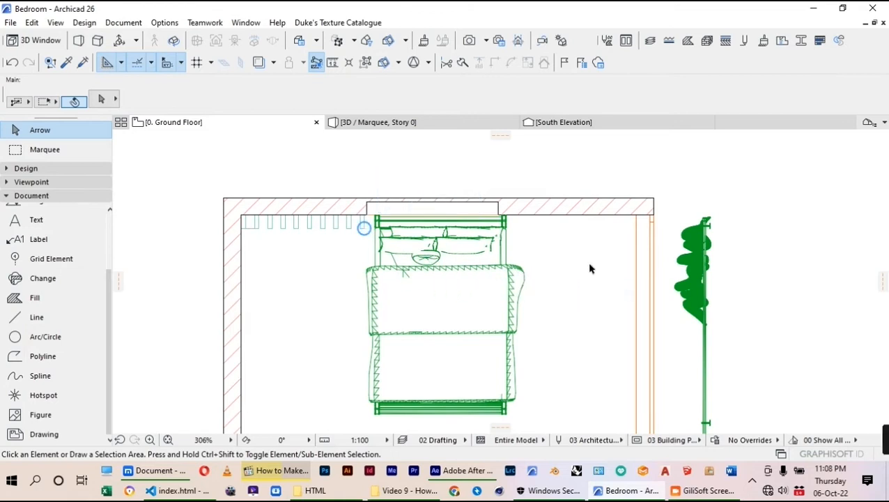
scroll(598, 222, up, 2)
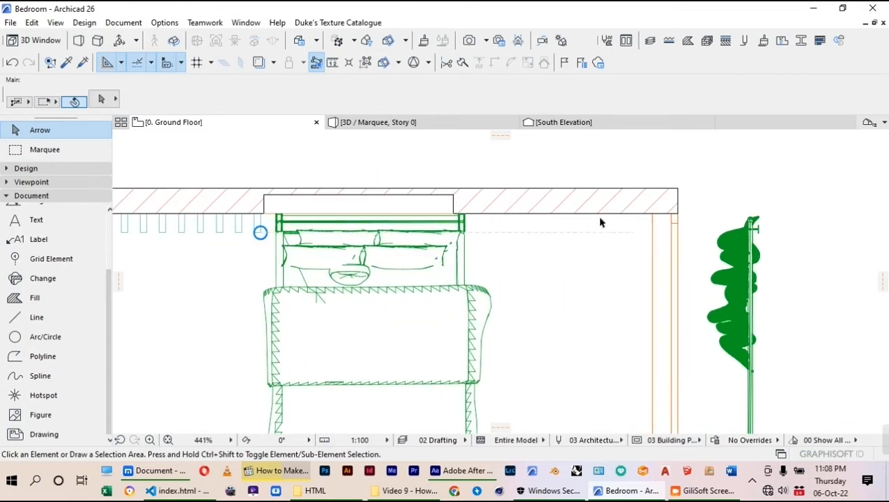
Step: Copy the slat beside the niche about 2990 mm horizontally along the upper wall, close to the window side
scroll(600, 222, down, 2)
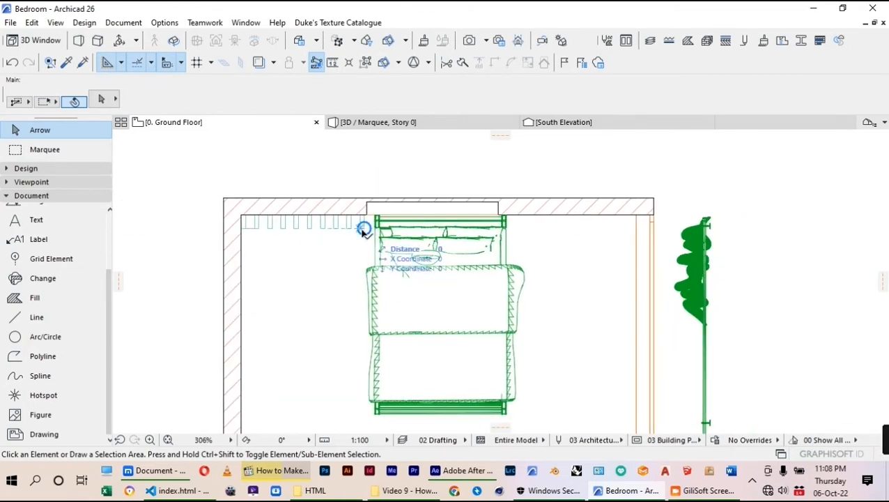
click(363, 226)
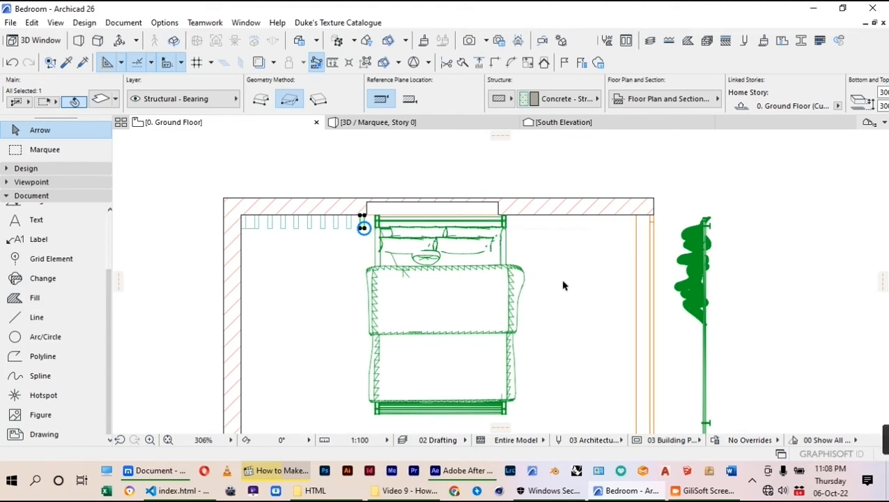
key(ctrl+d)
key(ctrl)
scroll(481, 238, up, 3)
click(297, 225)
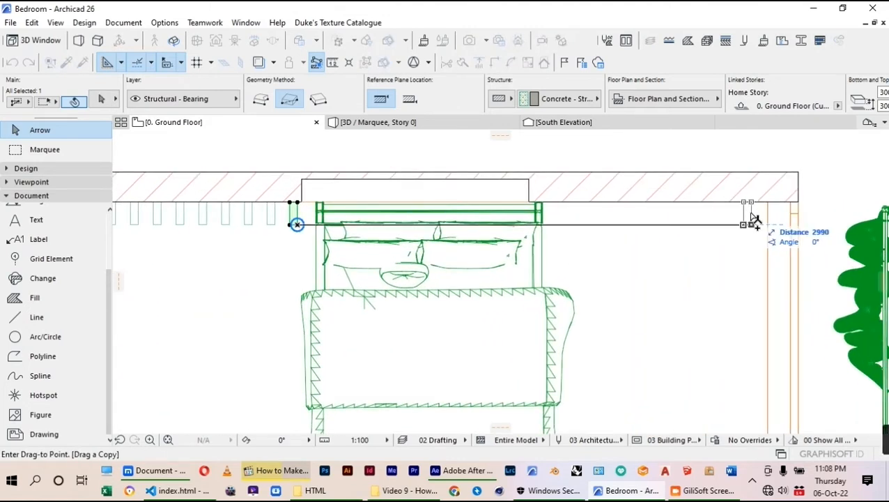
click(751, 221)
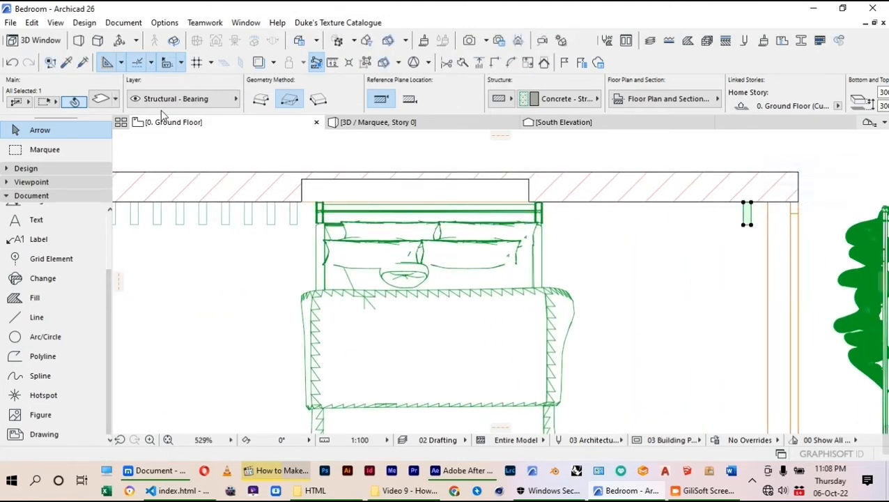
Step: Set the thickness of the copied slat near the window to 2200 mm
click(101, 99)
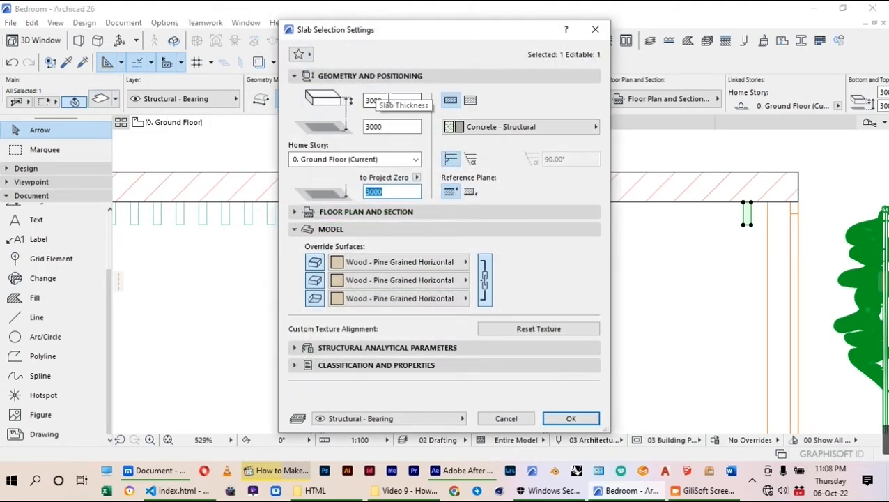
click(365, 100)
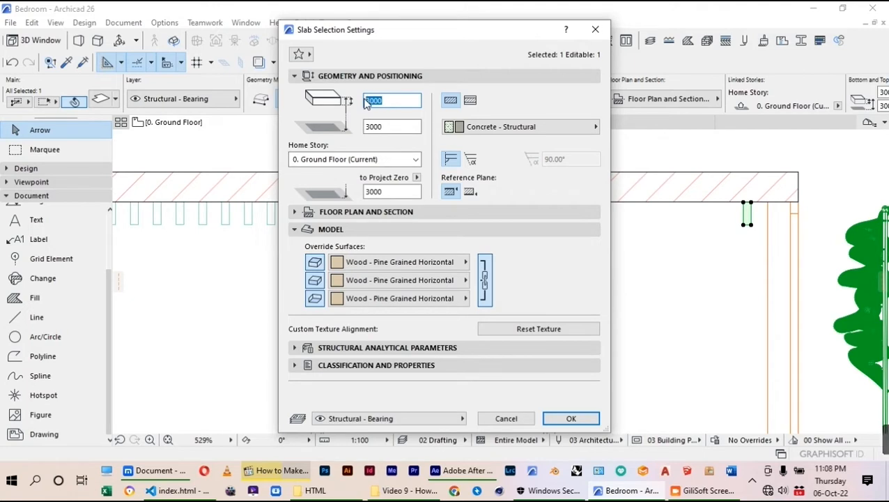
text(22)
key(Return)
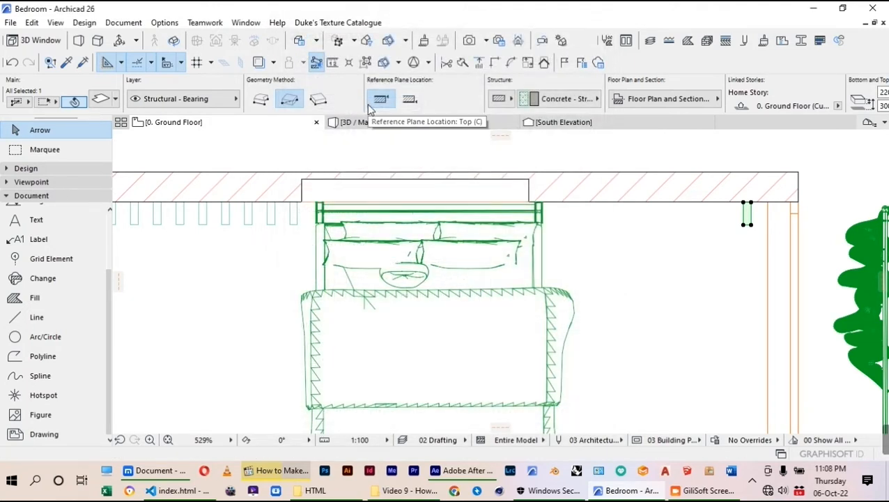
Step: Multiply the shorter slat along the upper wall back towards the niche, using the Spread method with 150 mm spacing
key(ctrl+u)
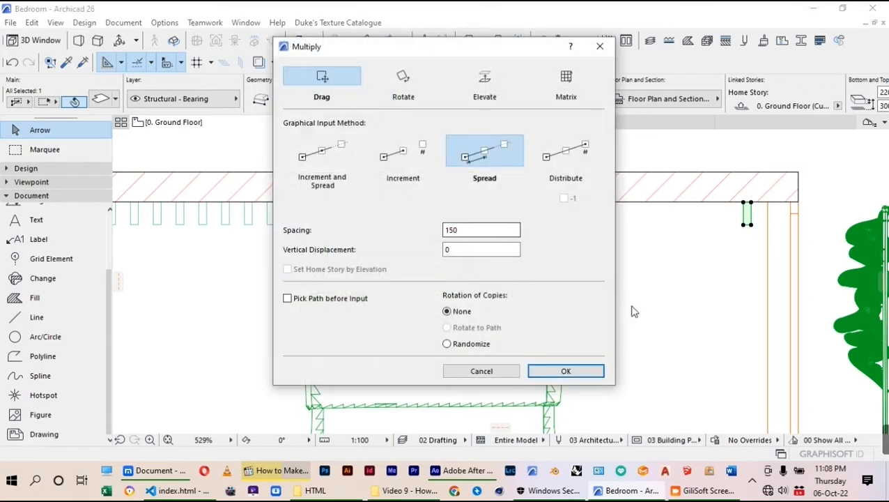
click(566, 371)
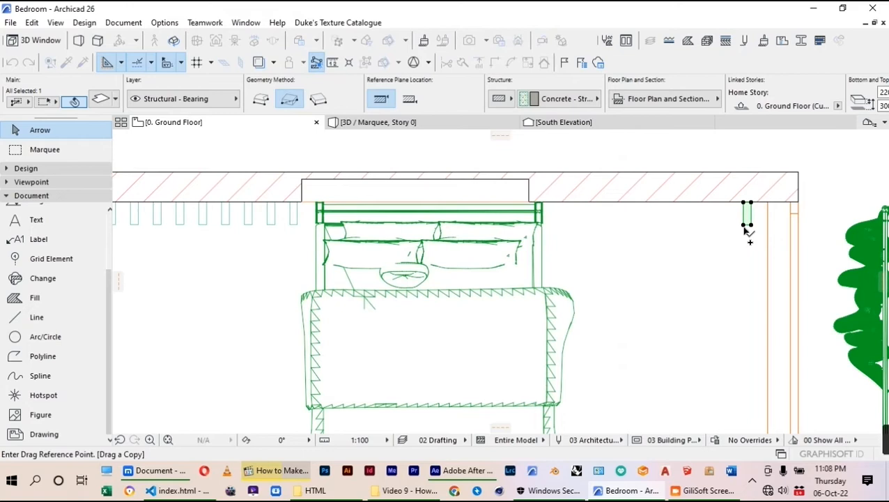
click(747, 224)
click(555, 228)
scroll(588, 293, down, 4)
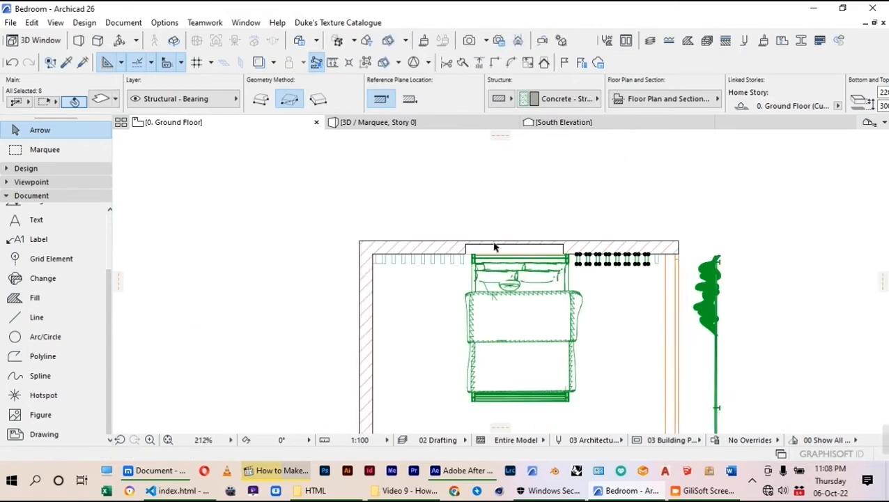
Step: Enclose the upper wall with both slat groups in a marquee, inspect it in 3D, and return to the floor plan
click(387, 203)
click(79, 149)
click(356, 213)
click(679, 306)
right_click(616, 171)
click(634, 375)
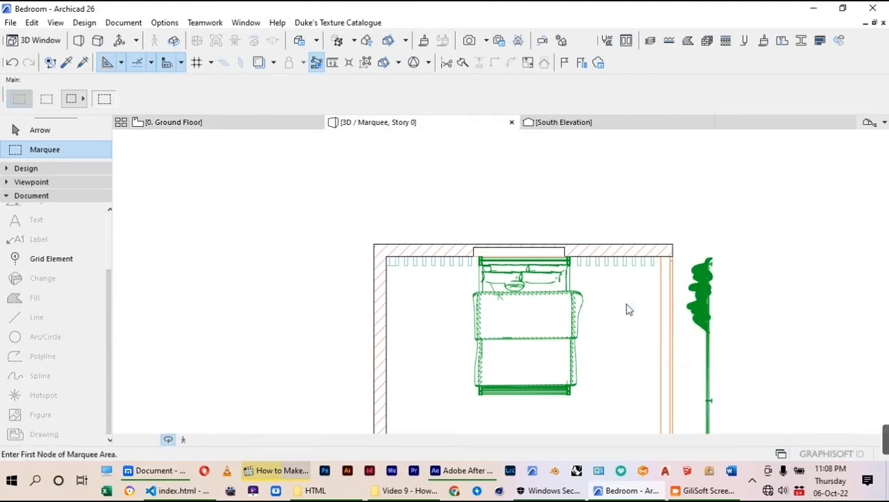
click(195, 123)
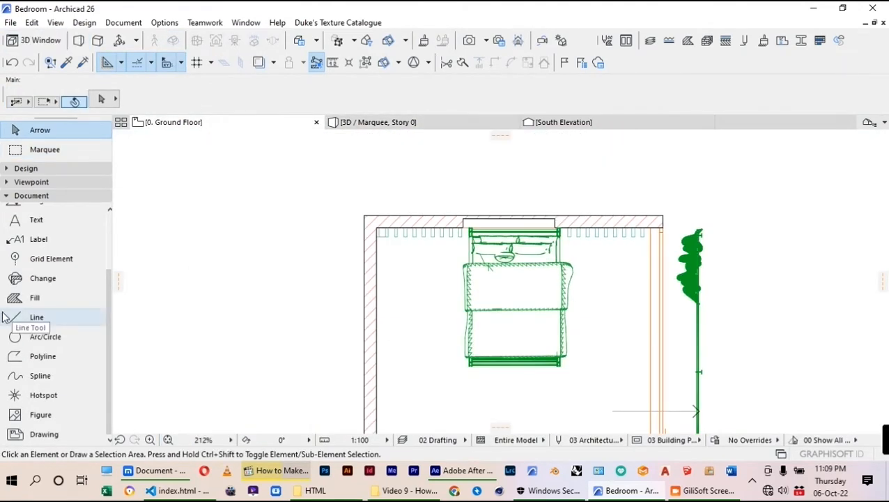
Step: Select the bed and place a copy of it outside the room, beyond the left wall
click(512, 293)
click(518, 289)
click(519, 284)
click(490, 321)
key(ctrl+shift+d)
click(500, 318)
click(285, 317)
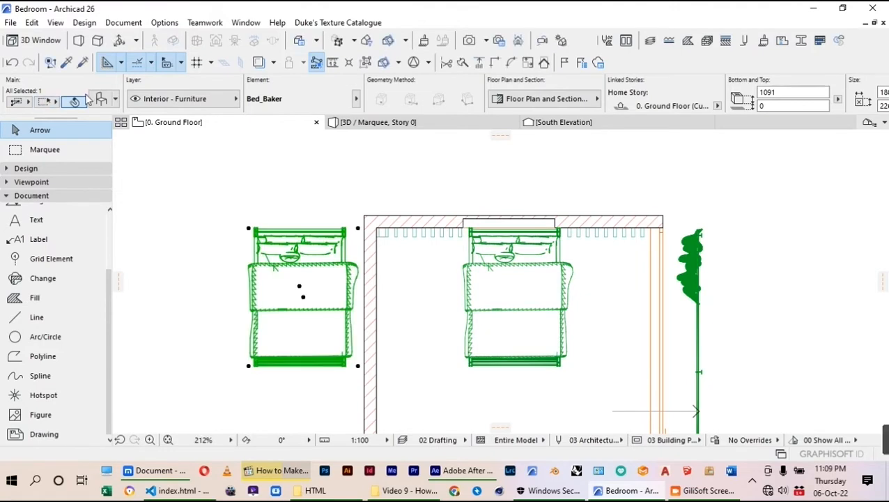
Step: Replace the copied bed outside the room with the Bedside_Table_3 object
key(ctrl+t)
scroll(258, 233, down, 3)
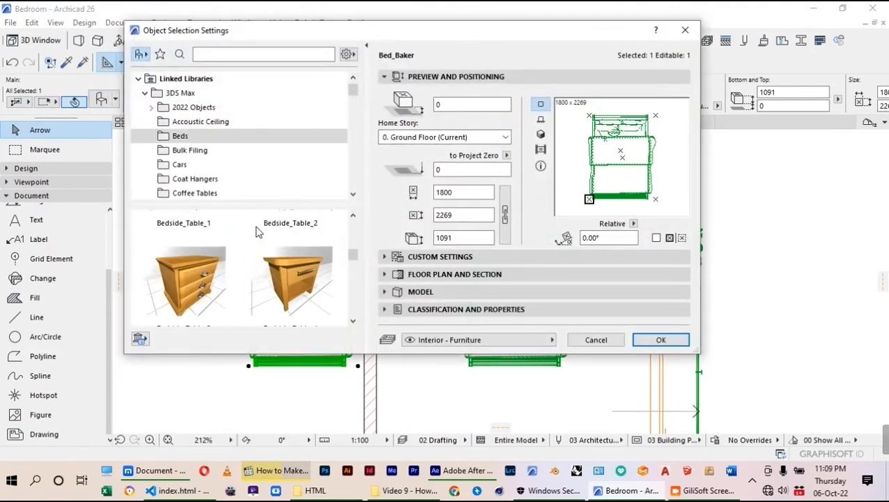
click(187, 247)
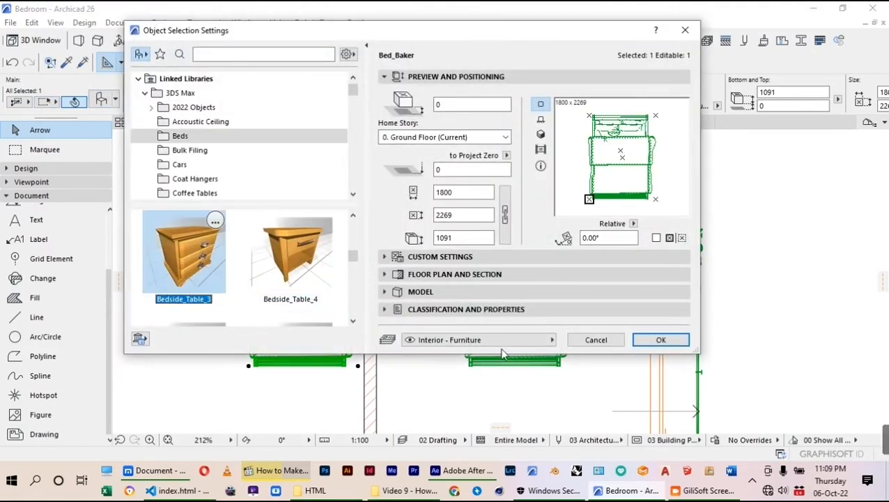
click(645, 341)
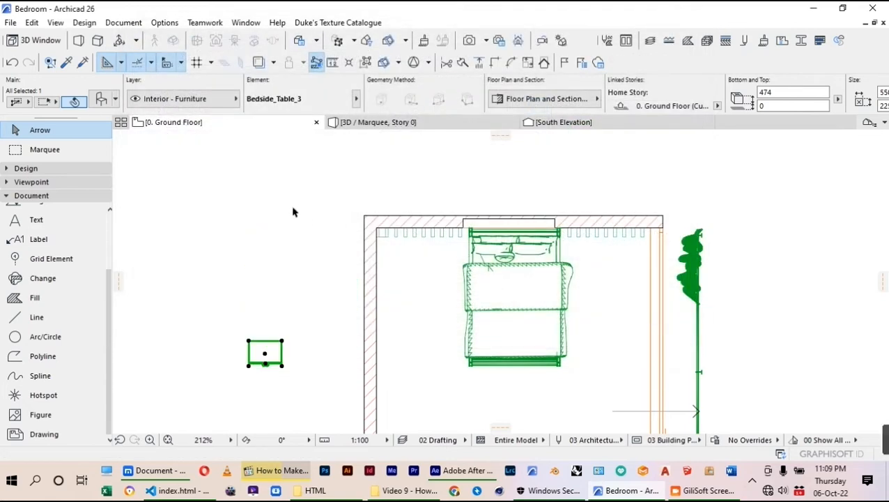
Step: Move the bedside table to the left of the bed head and copy it to the right side of the bed
key(ctrl+d)
click(262, 354)
scroll(456, 239, up, 6)
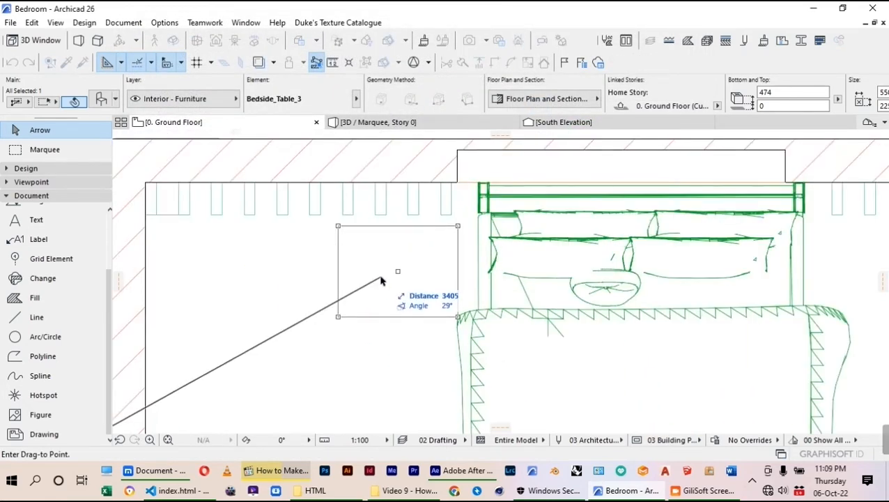
click(381, 274)
scroll(380, 276, down, 5)
key(ctrl+shift+d)
click(382, 274)
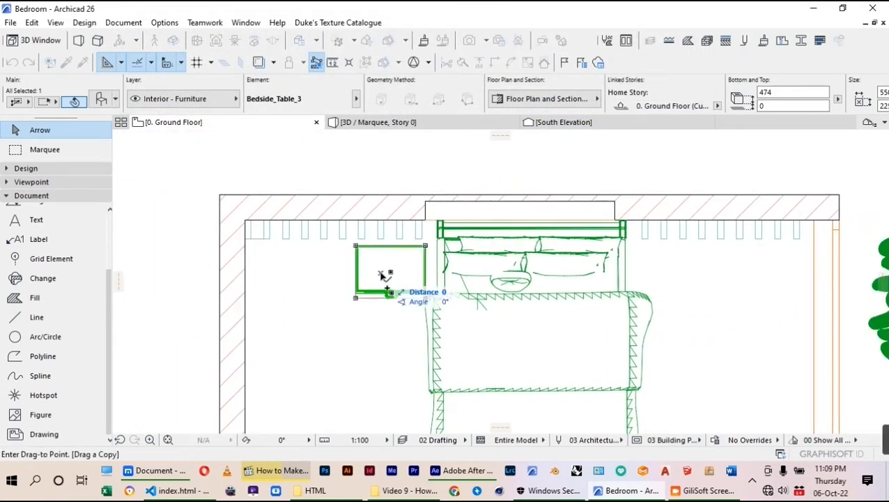
click(667, 271)
Step: Move the bed about 150 mm straight away from the upper wall
click(537, 265)
scroll(537, 265, down, 3)
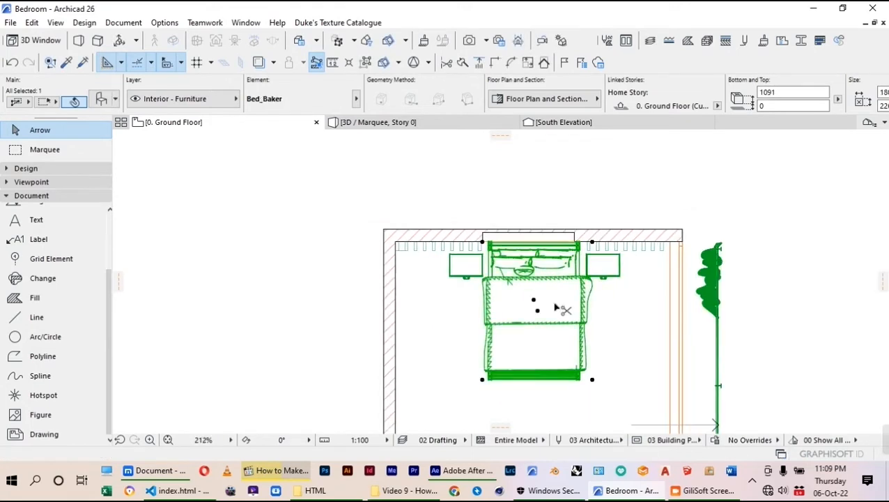
key(ctrl+d)
click(533, 301)
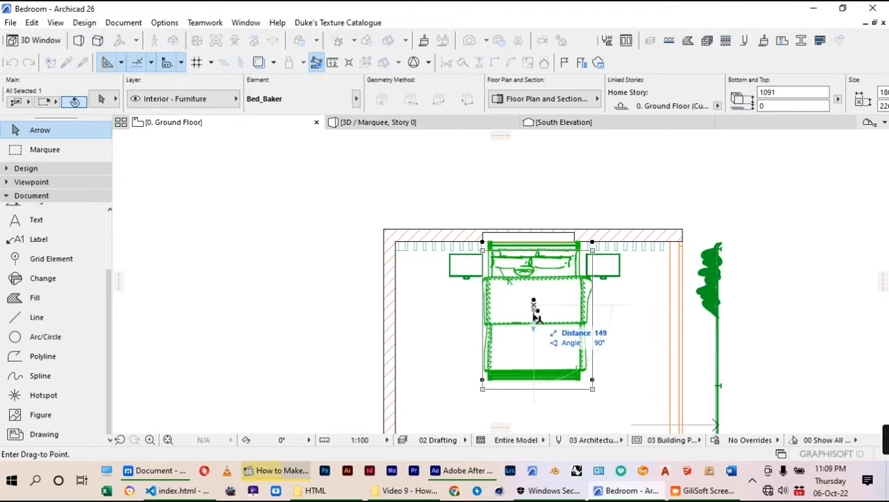
click(533, 313)
key(Escape)
Step: Choose Picture 26 from the Decoration 26 library folder as the Object tool's default element
scroll(496, 232, down, 3)
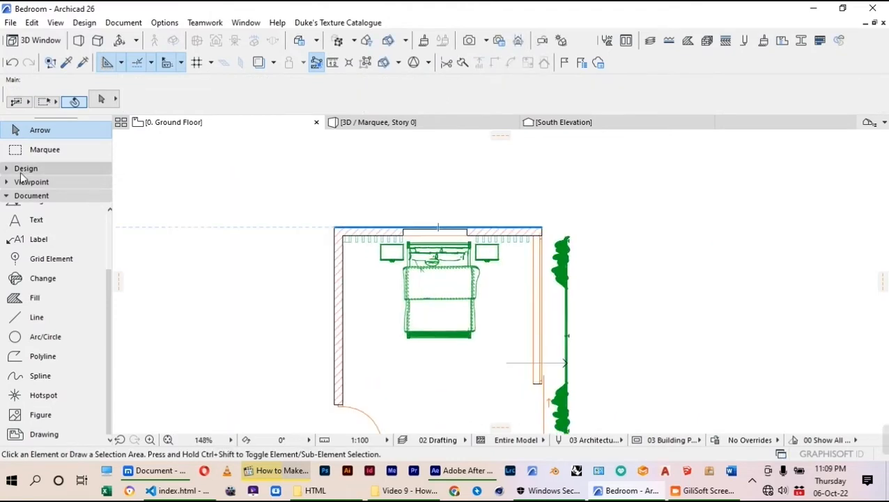
click(23, 170)
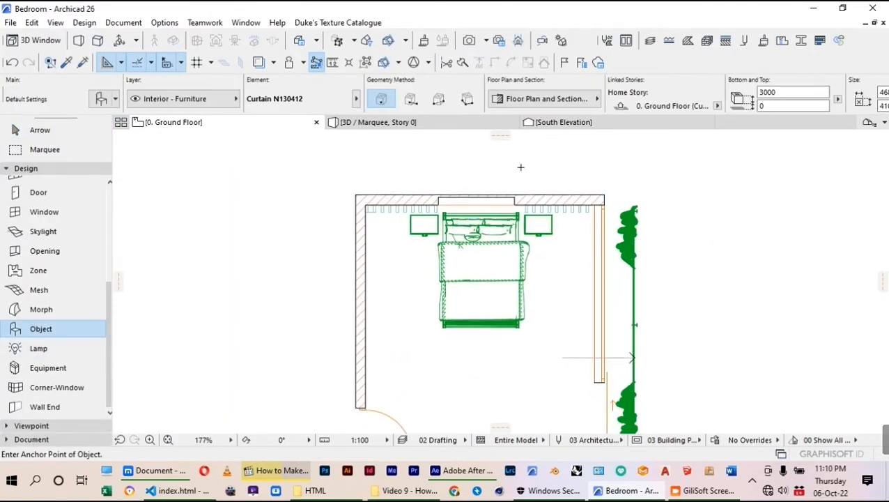
double_click(29, 329)
click(209, 164)
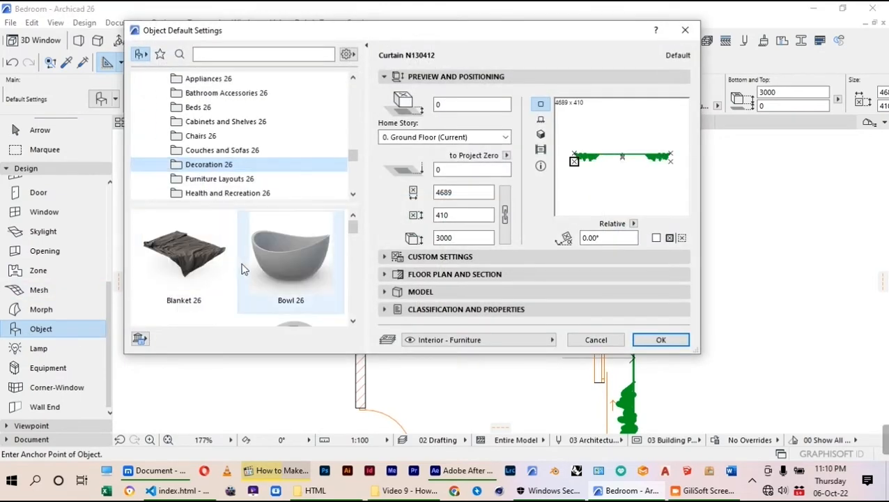
scroll(244, 267, down, 5)
scroll(244, 267, down, 3)
click(184, 264)
Step: Set the picture's elevation to 1300 mm, height to 900 mm and width to 1300 mm, and apply the settings
click(449, 170)
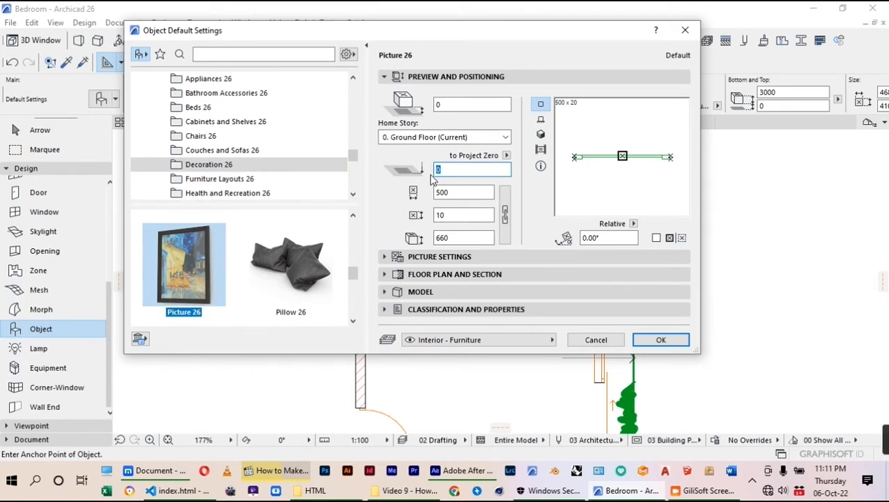
text(1300)
click(458, 196)
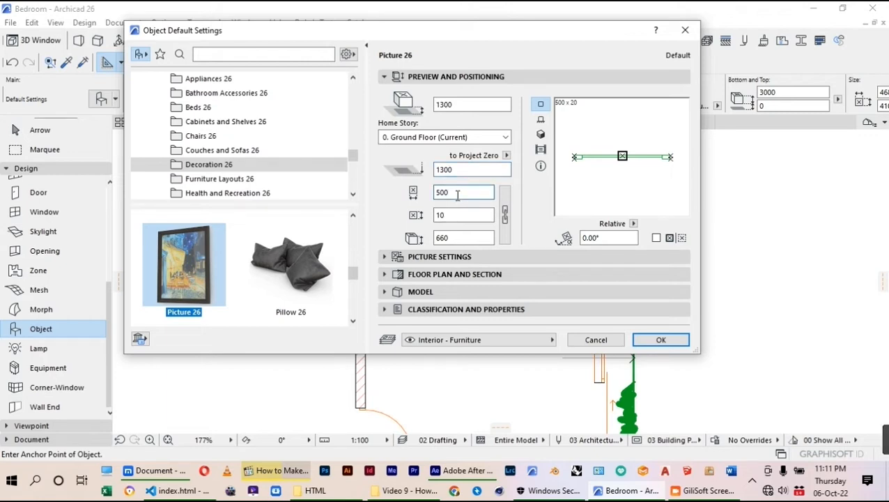
drag(453, 190, 434, 195)
key(Tab)
key(Tab)
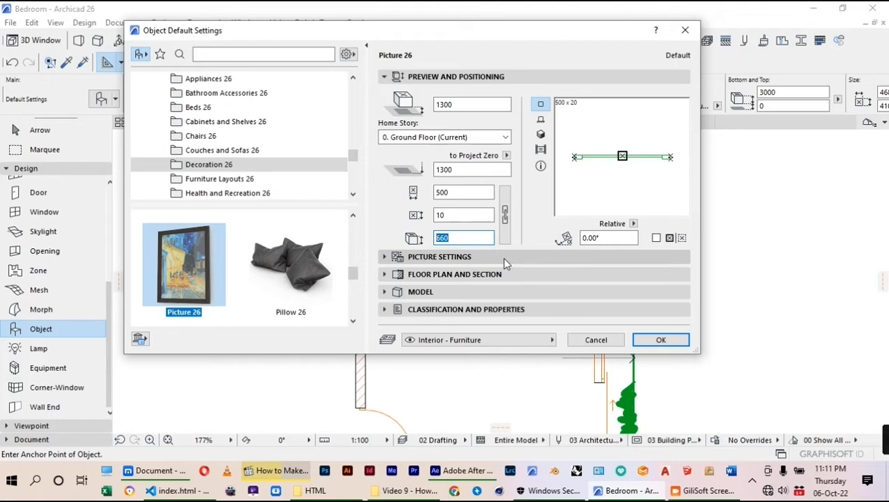
text(900)
drag(453, 192, 433, 196)
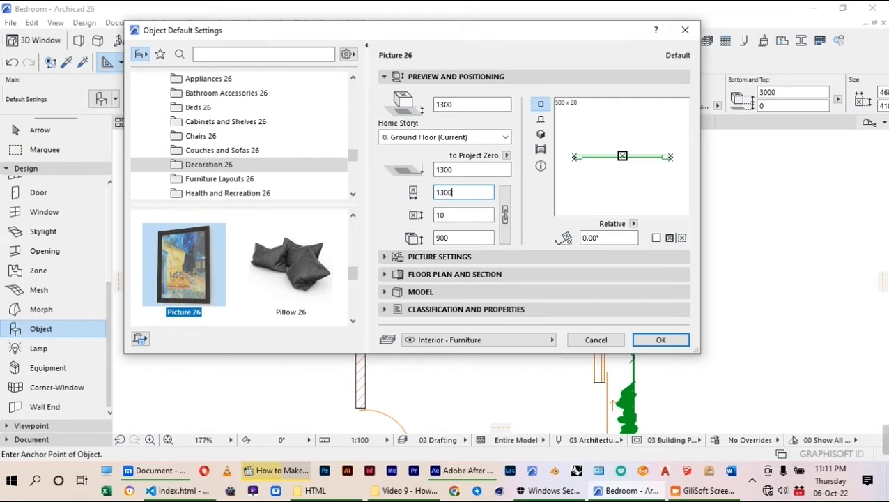
key(Return)
Step: Place the picture above the upper wall and move it by its midpoint against the back of the wall niche
scroll(481, 167, up, 3)
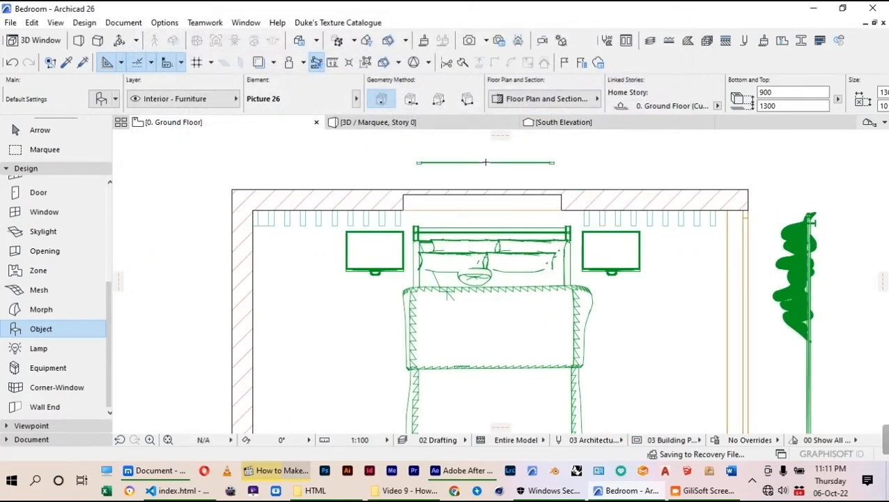
click(30, 129)
click(555, 165)
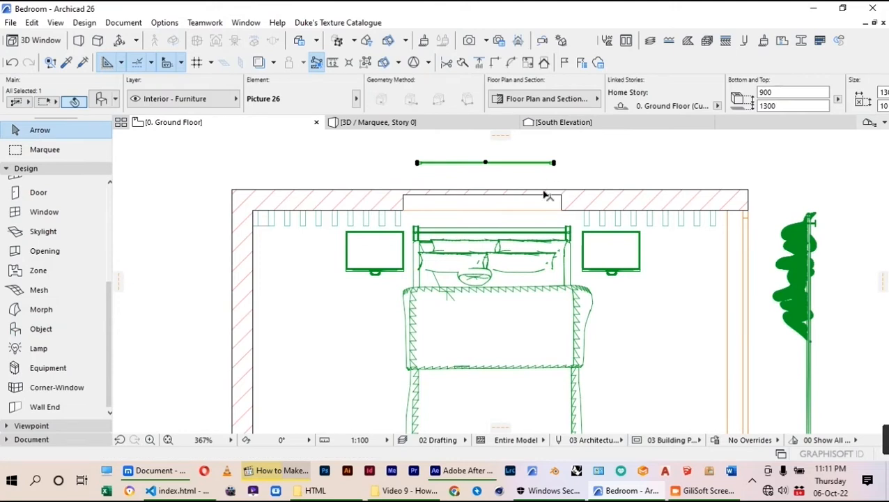
key(ctrl+d)
scroll(486, 166, up, 2)
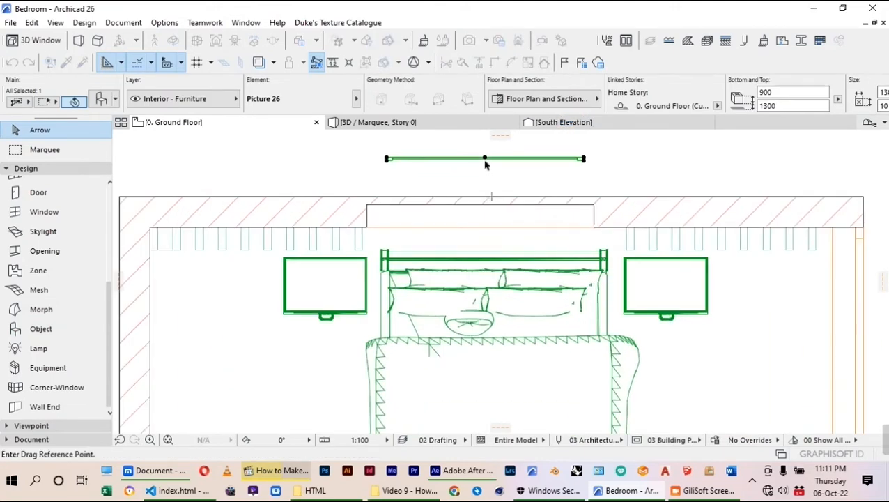
click(486, 159)
scroll(481, 206, up, 2)
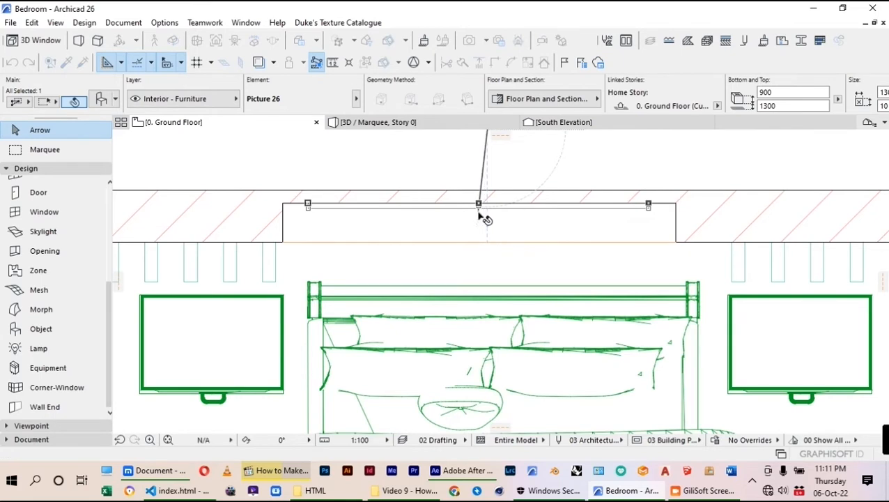
click(478, 212)
scroll(490, 247, down, 3)
click(484, 180)
Step: Enclose the niche, picture, bed head and bedside tables in a marquee and inspect that area in 3D
click(62, 149)
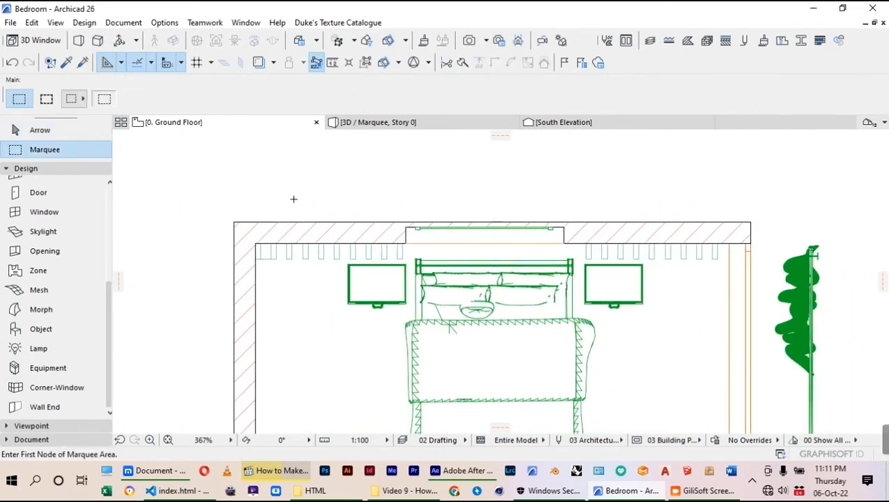
click(301, 189)
click(705, 340)
right_click(595, 170)
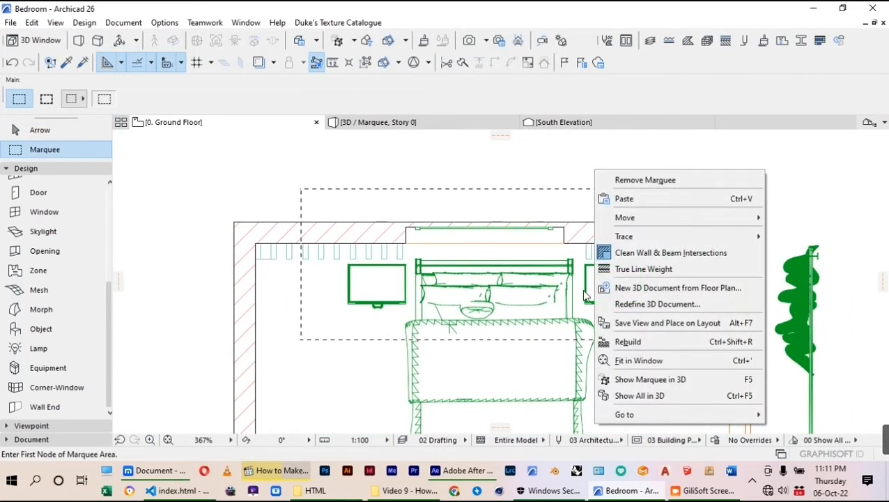
click(627, 379)
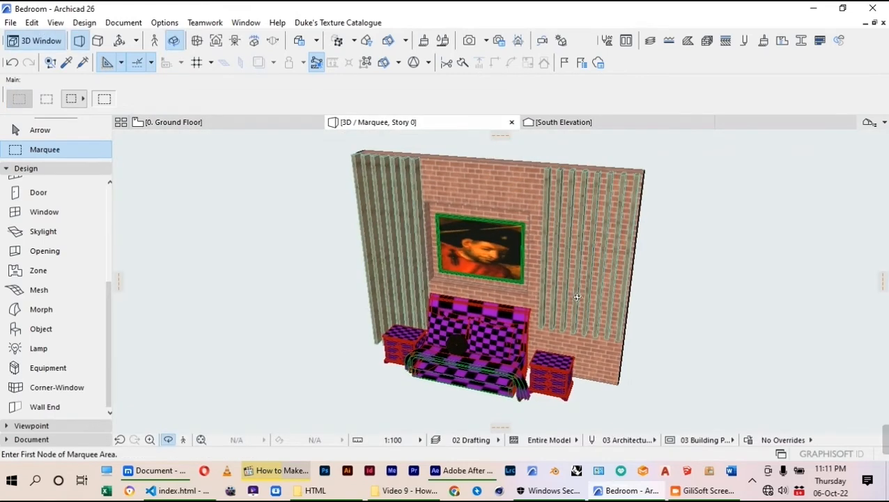
shift+middle_drag(506, 267, 488, 263)
key(Escape)
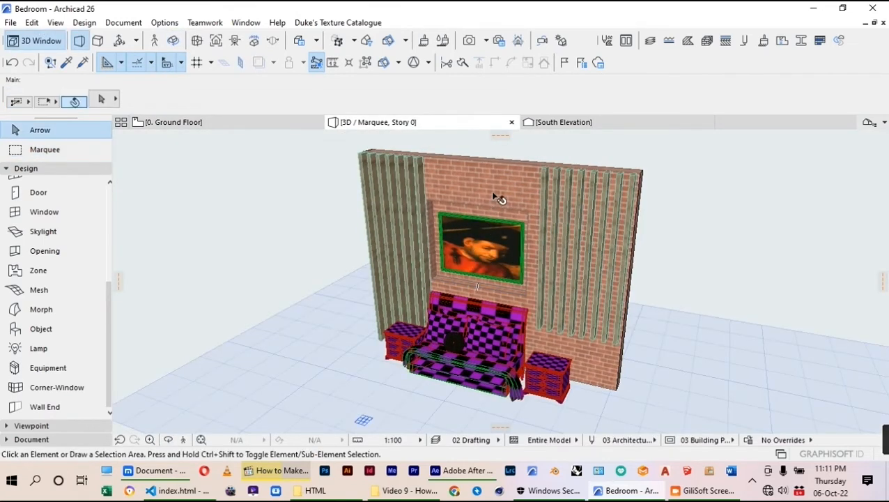
Step: Override the surfaces of the niche wall behind the bed with Stucco - Yellow Rough and Stucco - White Rough
click(493, 189)
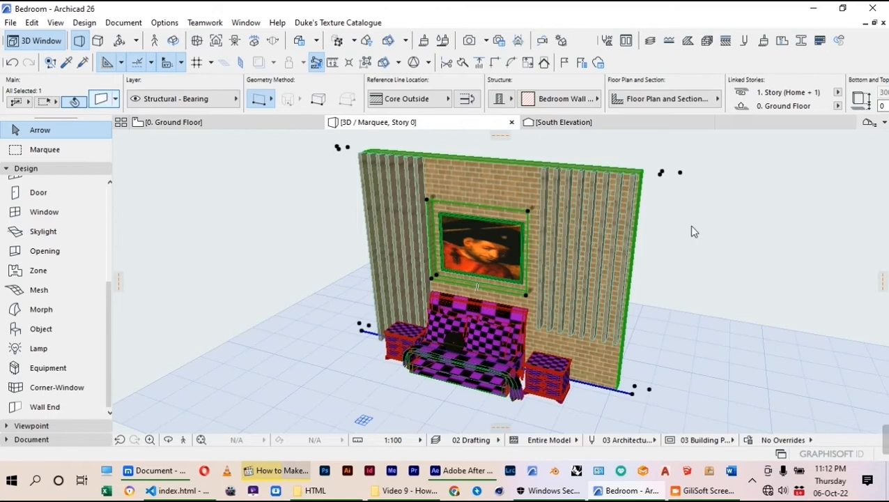
key(ctrl+t)
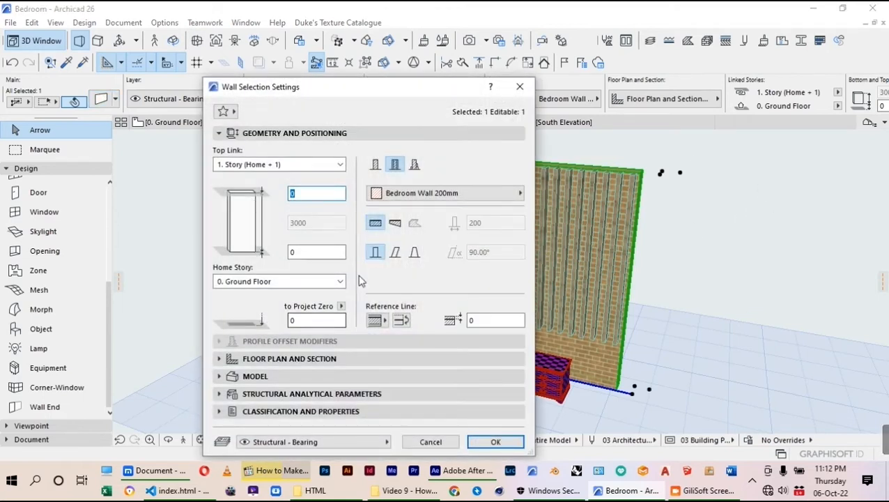
click(258, 376)
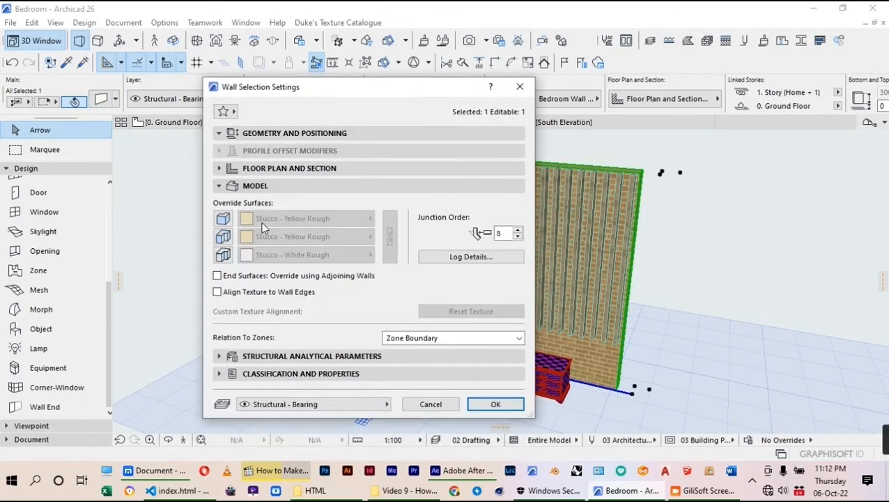
click(224, 218)
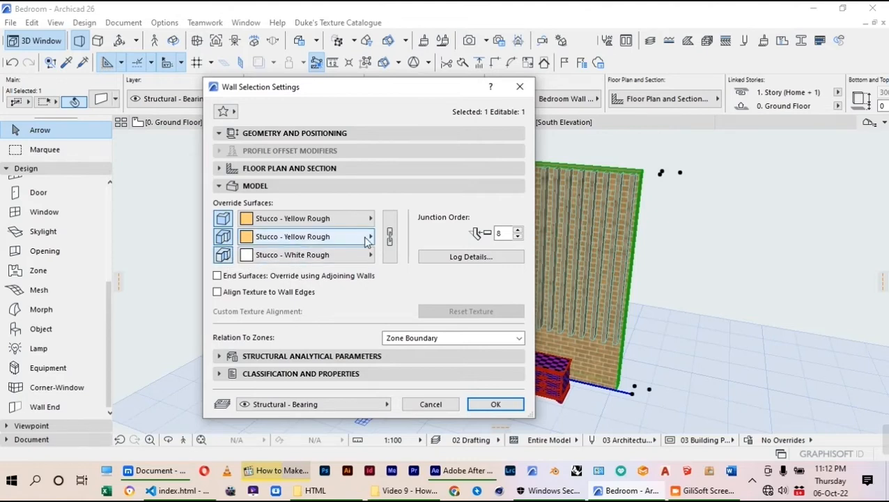
click(494, 405)
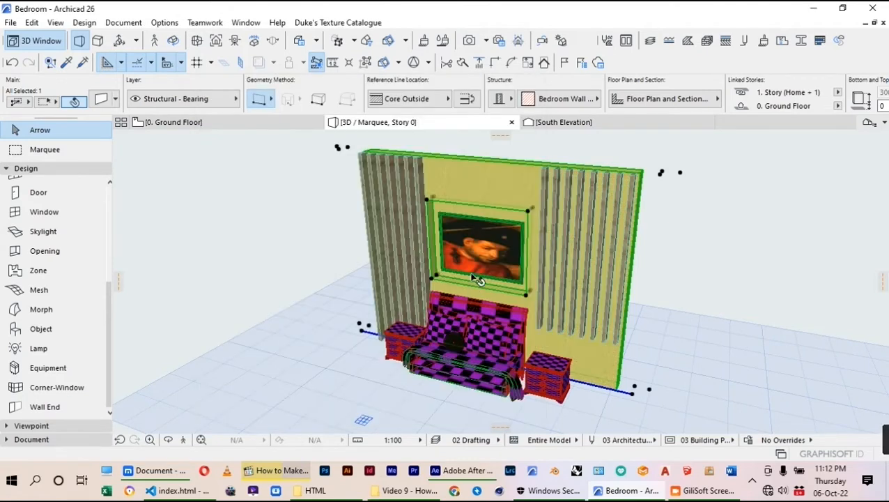
scroll(476, 280, up, 5)
scroll(503, 246, down, 6)
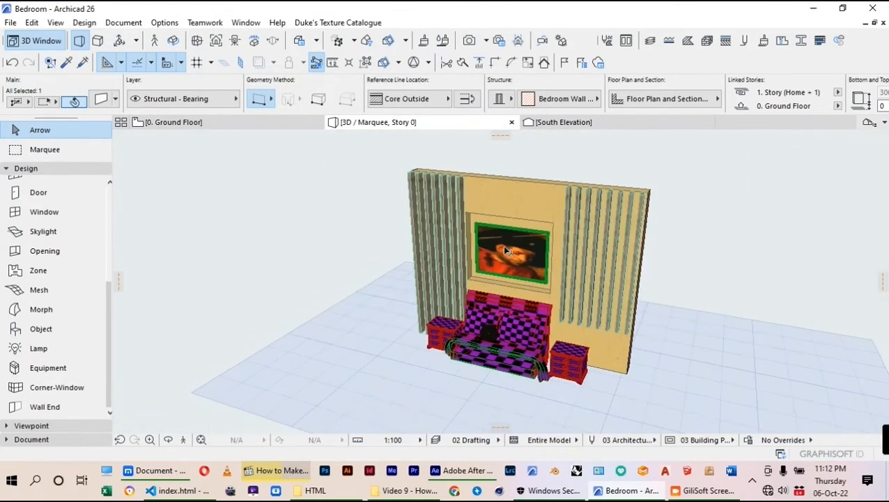
Step: On the Ground Floor plan, draw a 600 mm horizontal line inward from the left wall's inner face, just above the door
click(182, 124)
scroll(573, 196, down, 3)
scroll(573, 196, down, 2)
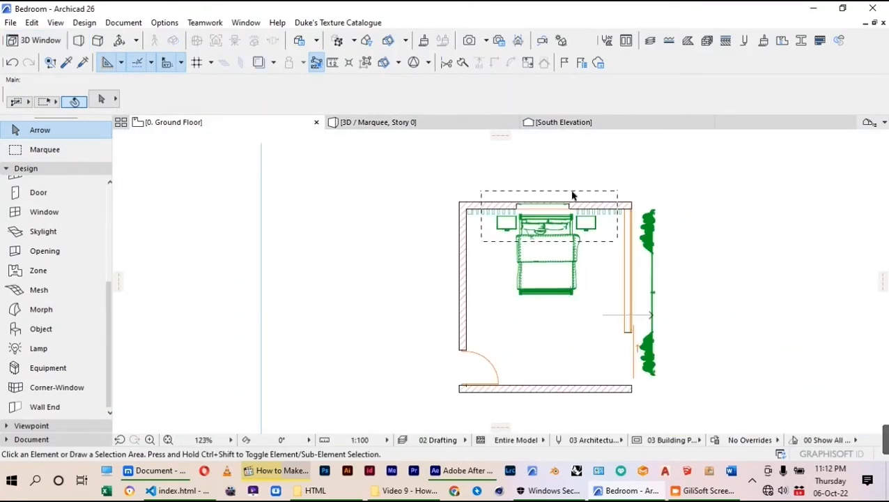
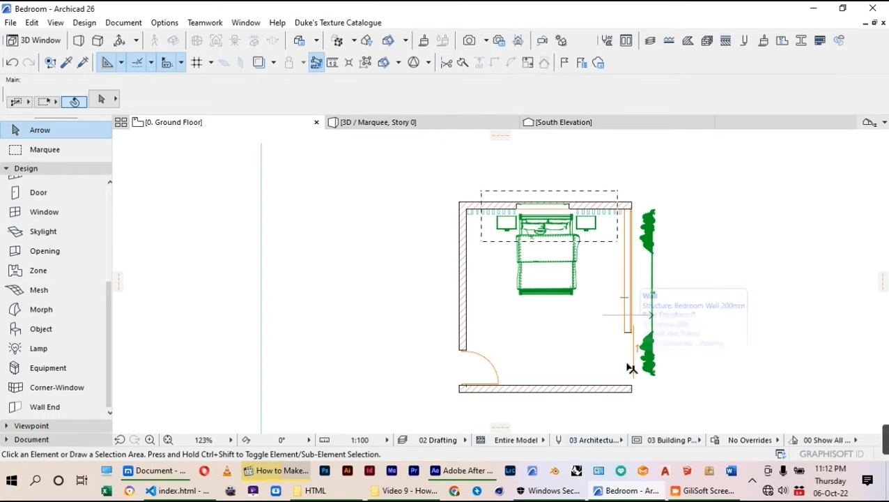
mouse_move(629, 368)
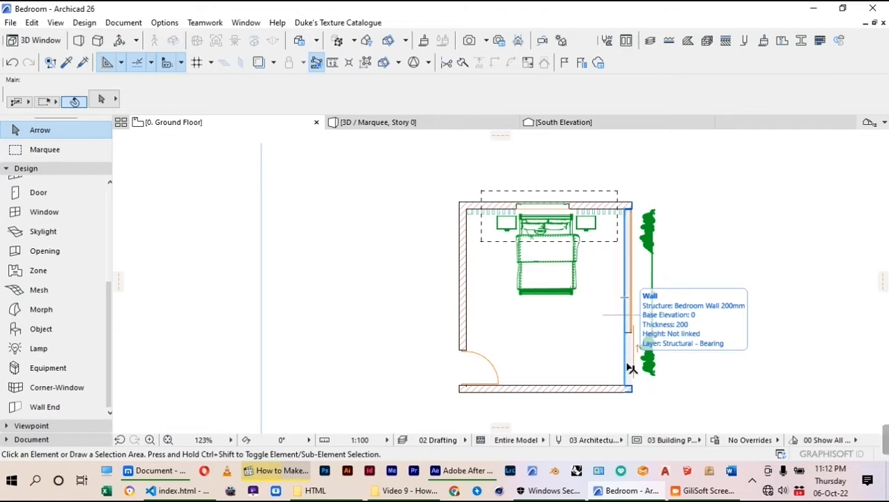
click(629, 367)
scroll(528, 282, up, 3)
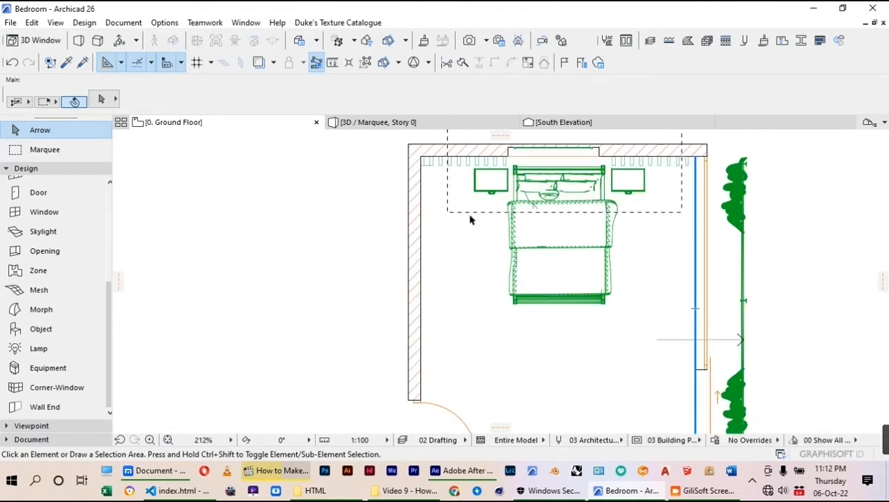
click(24, 439)
click(36, 317)
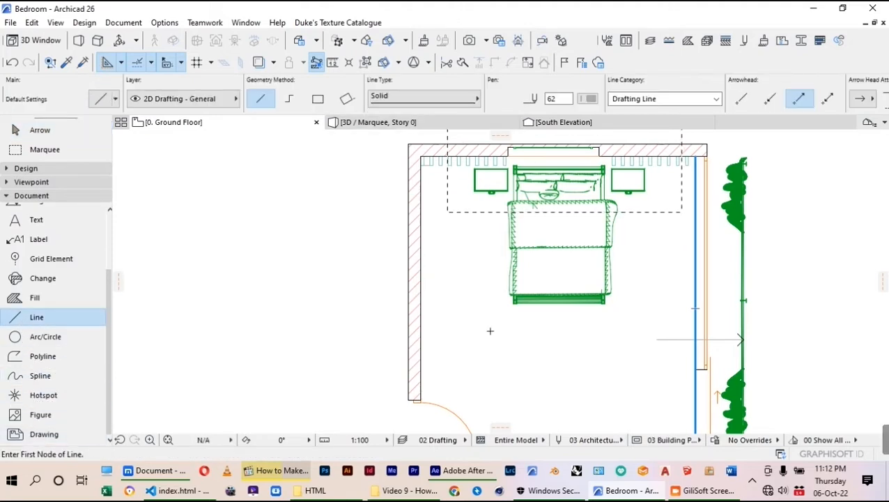
scroll(420, 377, up, 1)
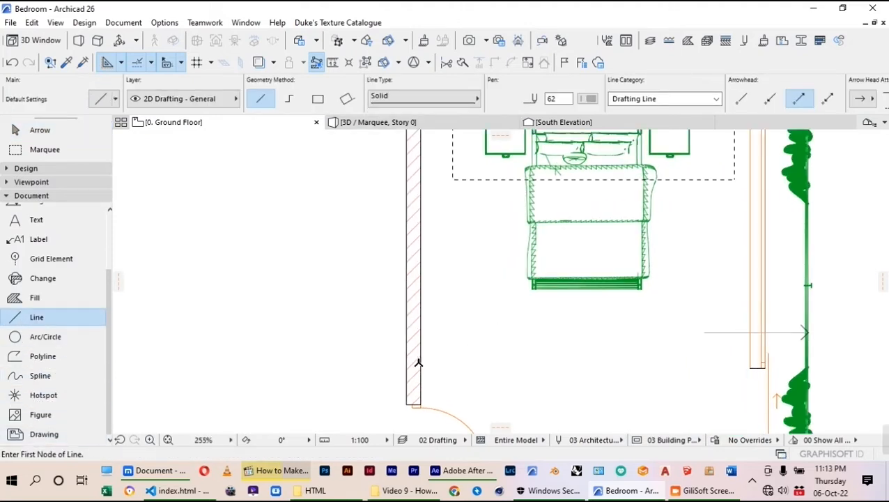
click(422, 368)
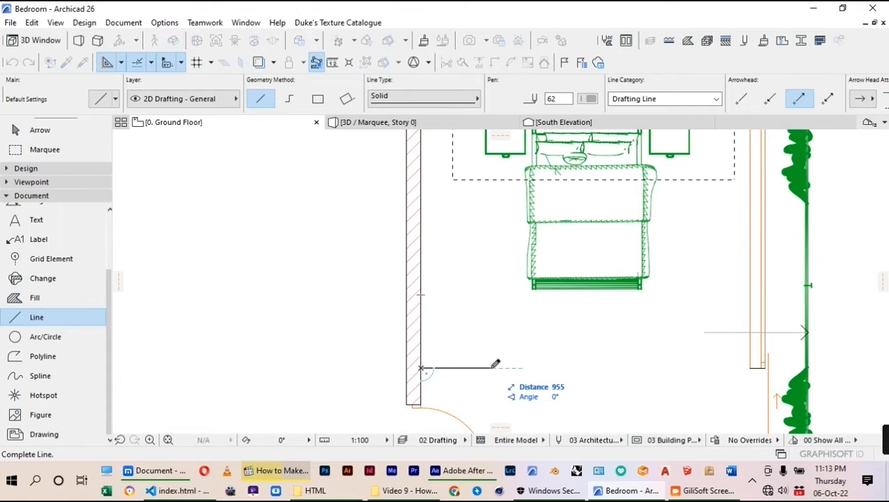
text(600)
key(Return)
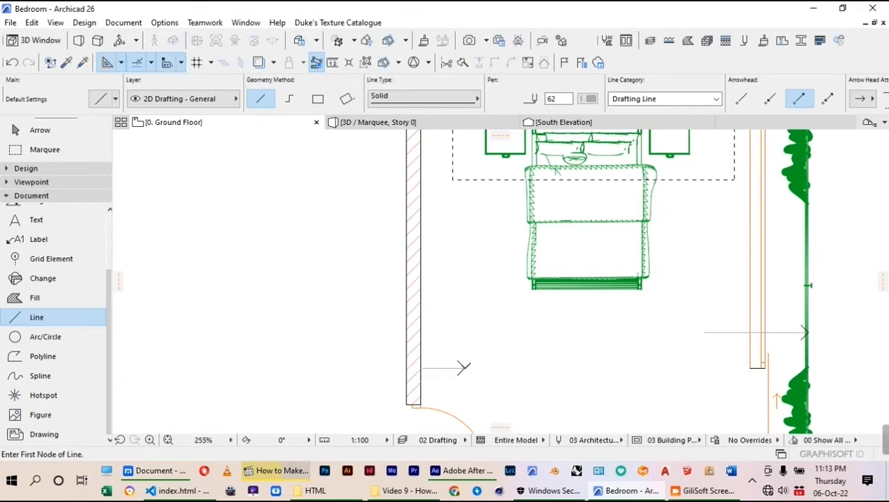
Step: Draw a vertical line about 2620 mm long up from the 600 mm line's end and close the outline back to the left wall, without arrowheads
scroll(461, 368, up, 1)
click(467, 375)
scroll(468, 223, down, 1)
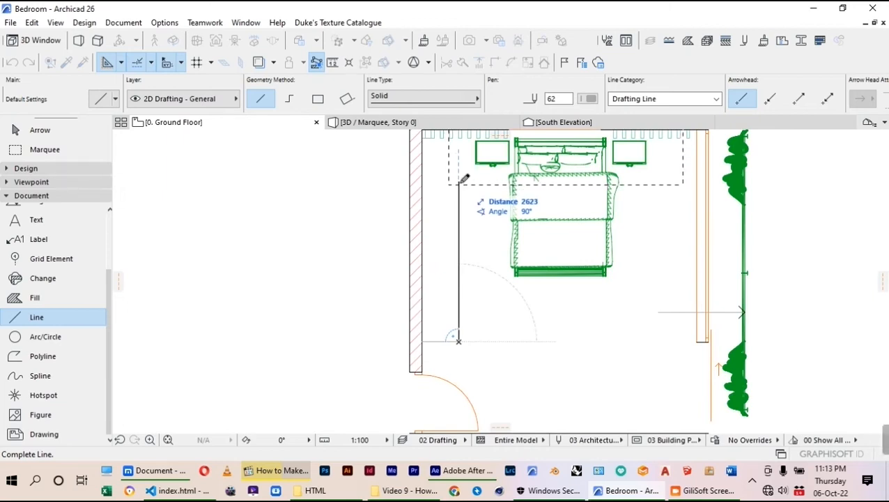
click(459, 185)
click(459, 185)
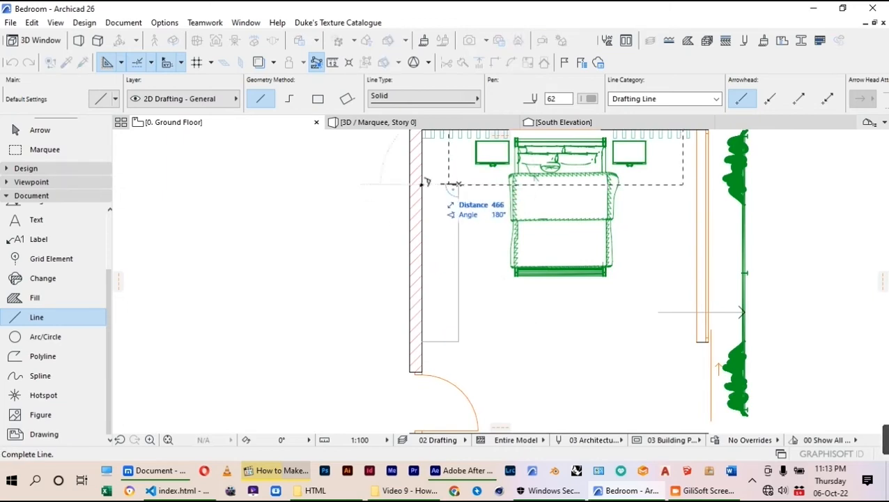
click(423, 184)
scroll(429, 264, down, 2)
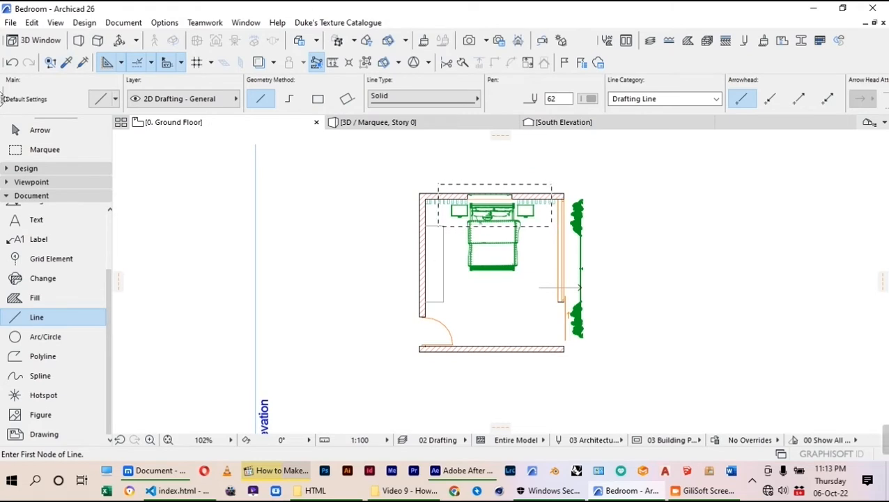
Step: Measure the length of the vertical line in the outline beside the left wall
click(39, 130)
scroll(437, 284, up, 3)
key(m)
click(451, 167)
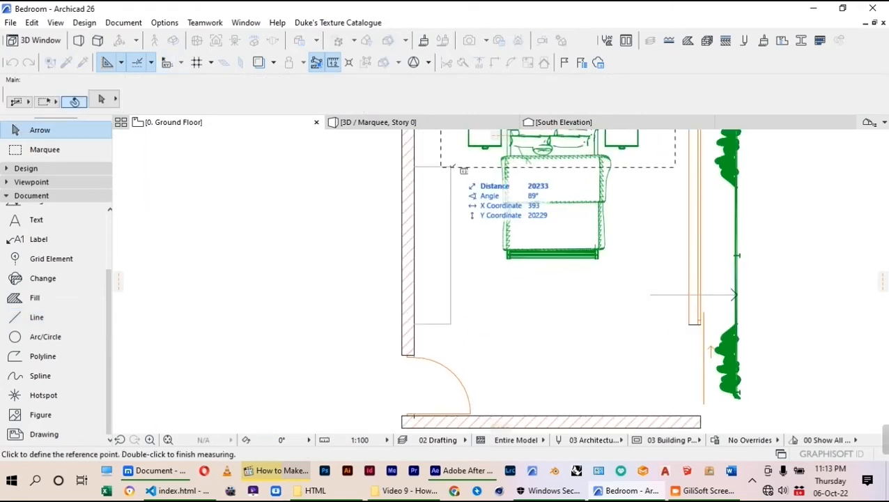
double_click(453, 322)
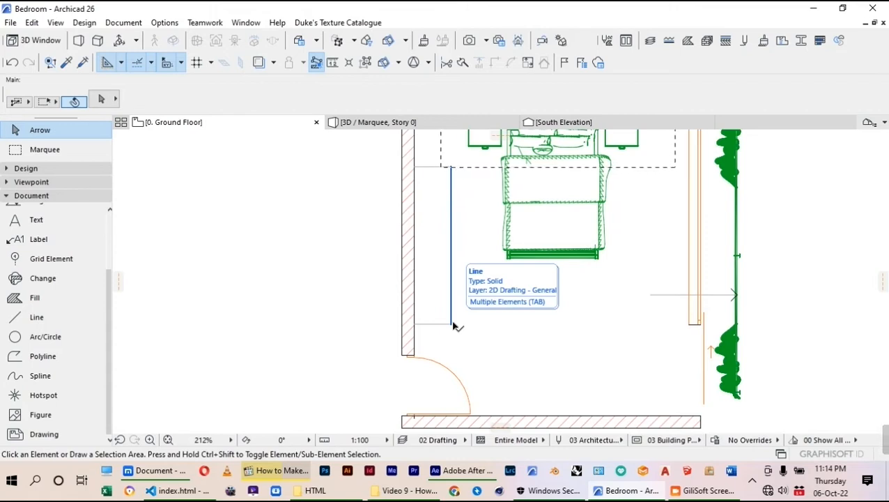
scroll(413, 305, down, 2)
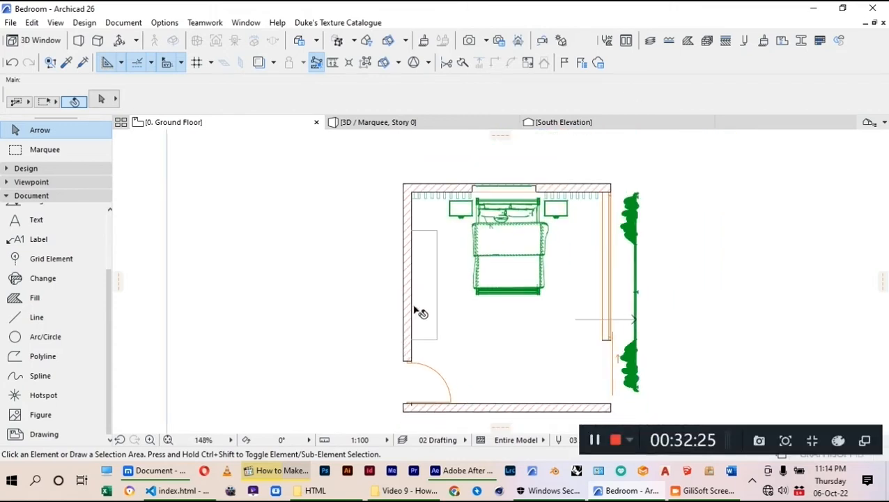
Step: Duplicate the composite Bedroom Wall 200mm under the name Bedroom Wall 25MM
scroll(454, 342, up, 3)
click(28, 168)
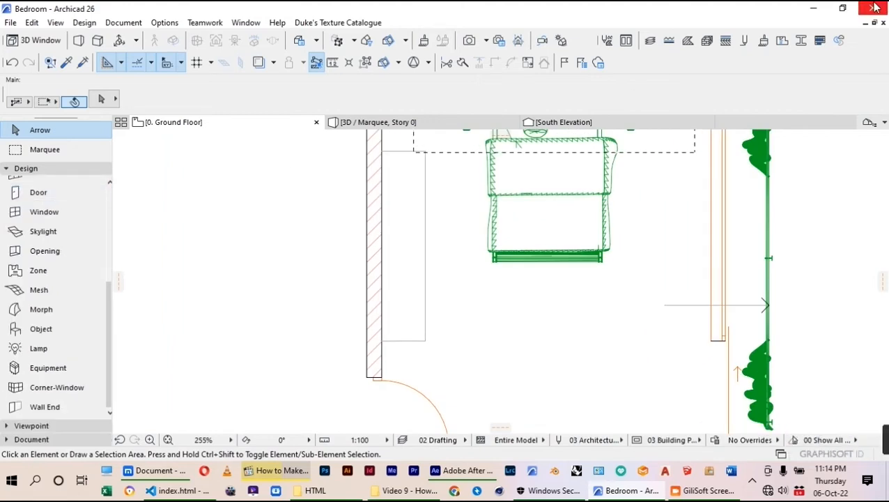
click(725, 40)
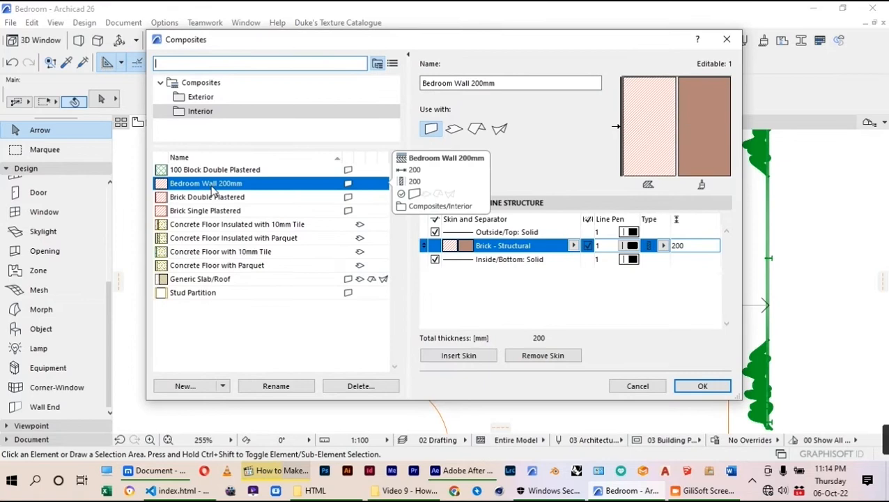
click(179, 387)
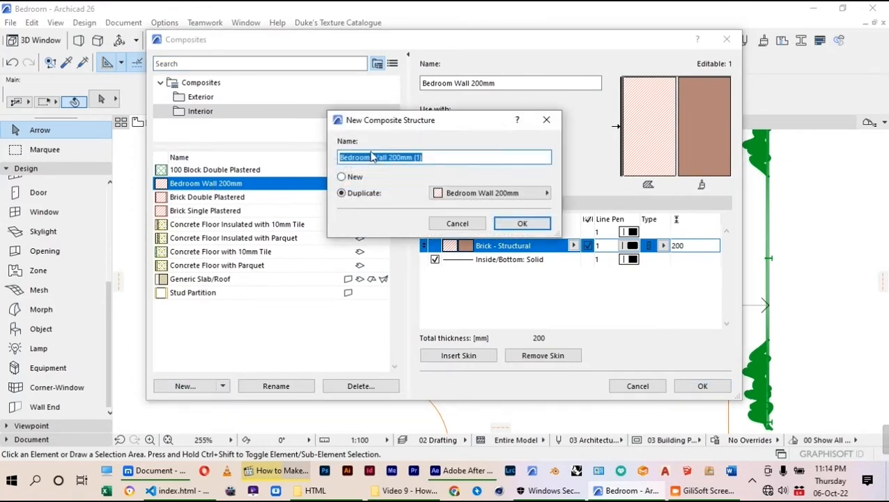
text(2)
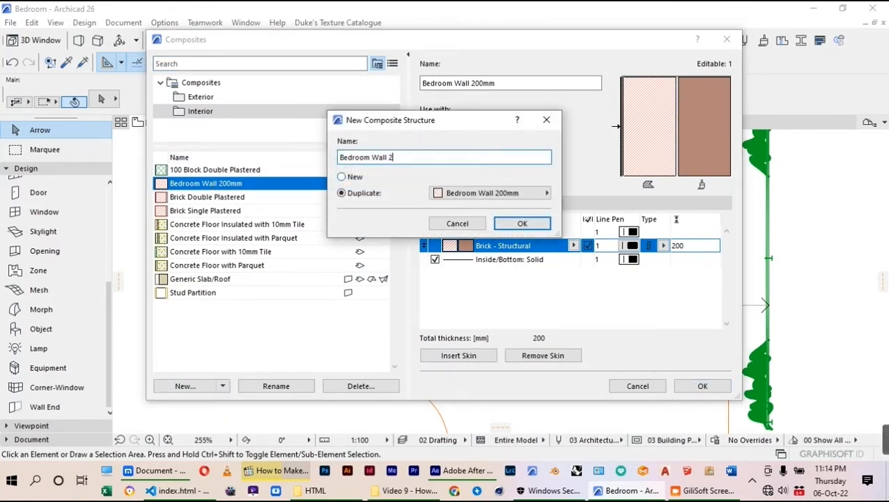
text(5MM)
key(Return)
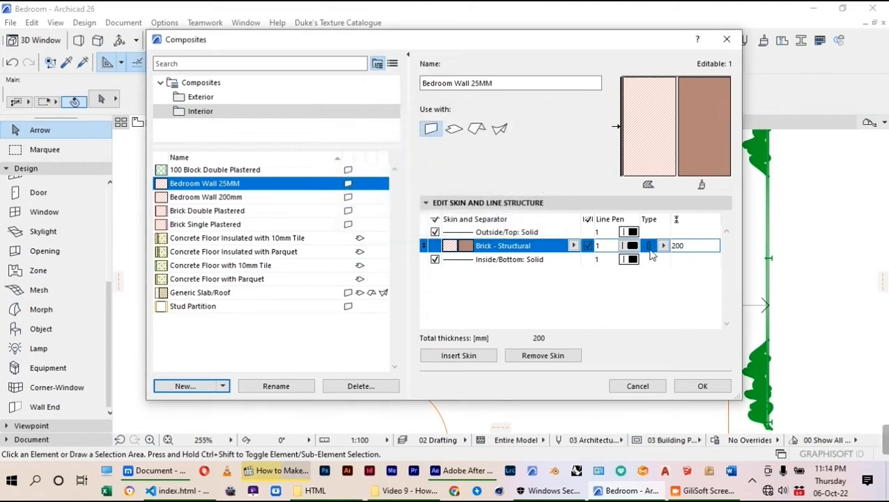
Step: Set the new composite's Brick - Structural skin to 12 mm thick and its outside and inside contour lines to pen 81
click(666, 252)
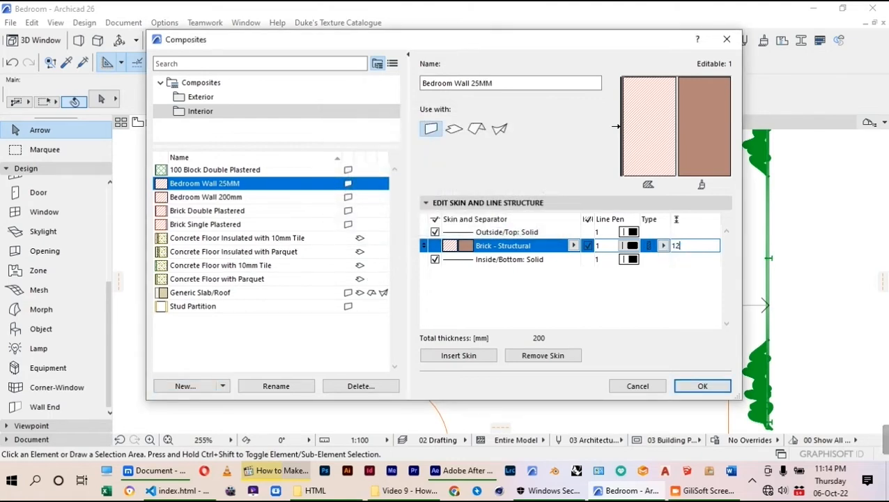
click(636, 234)
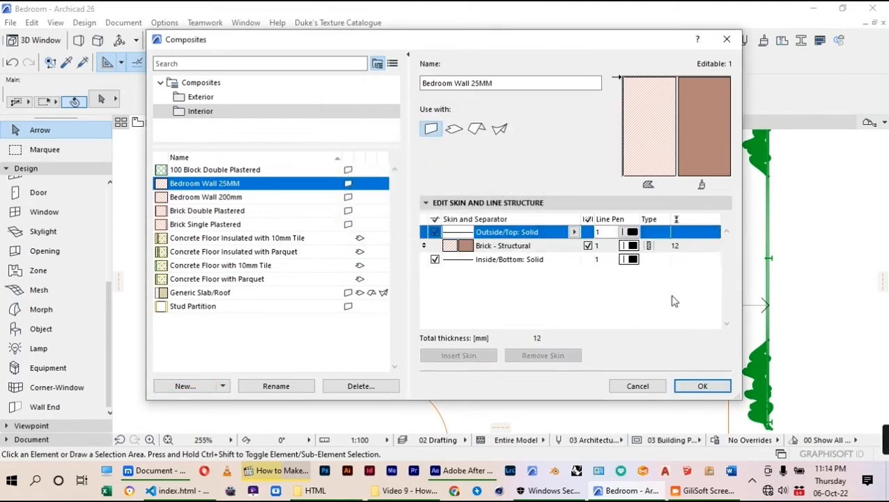
click(632, 232)
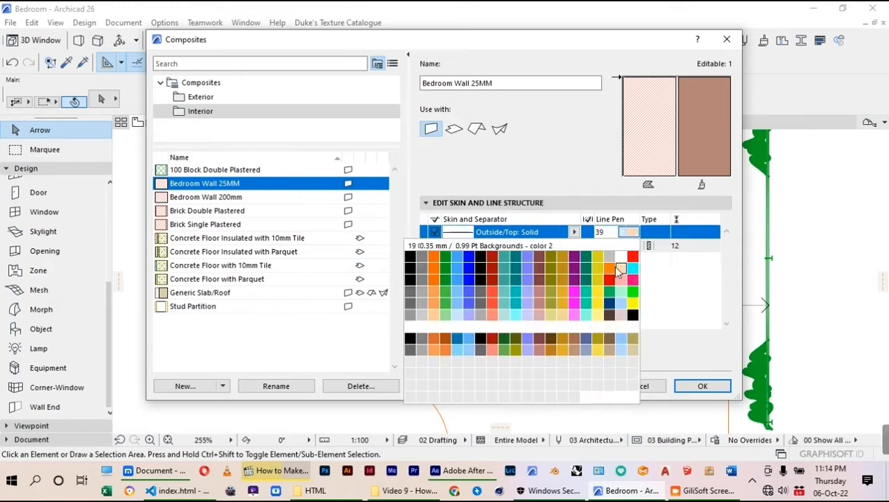
click(412, 304)
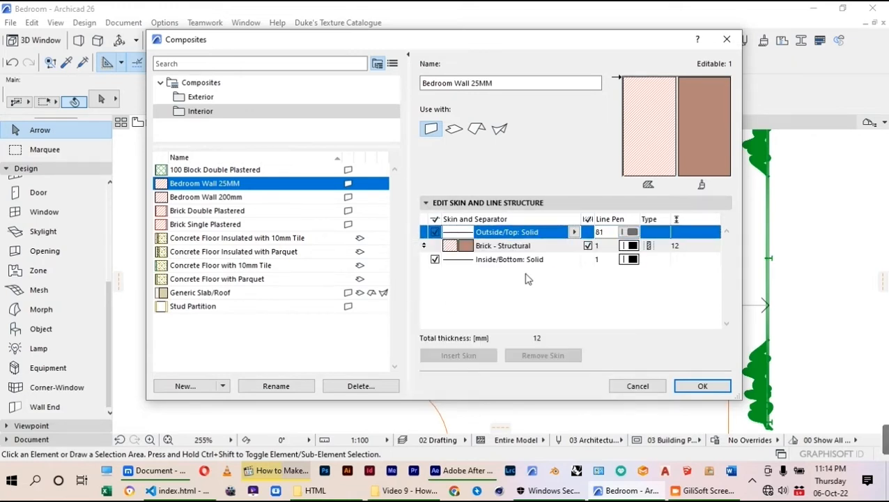
click(598, 246)
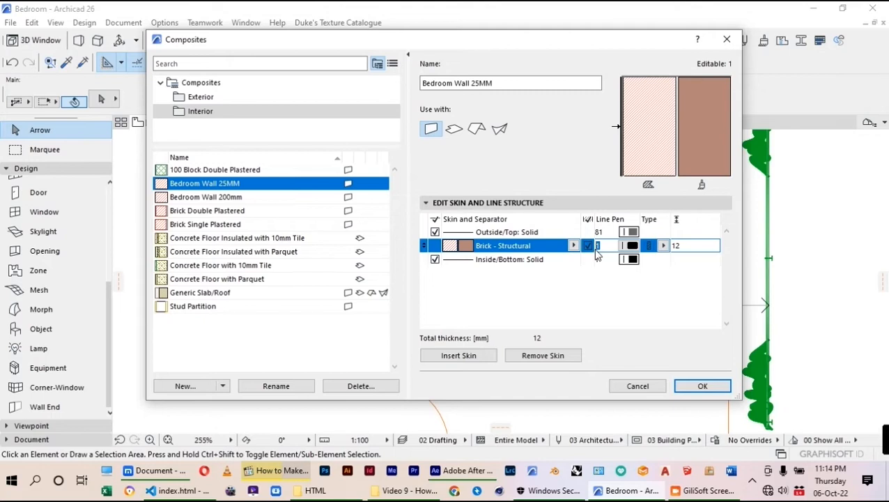
click(600, 259)
text(81)
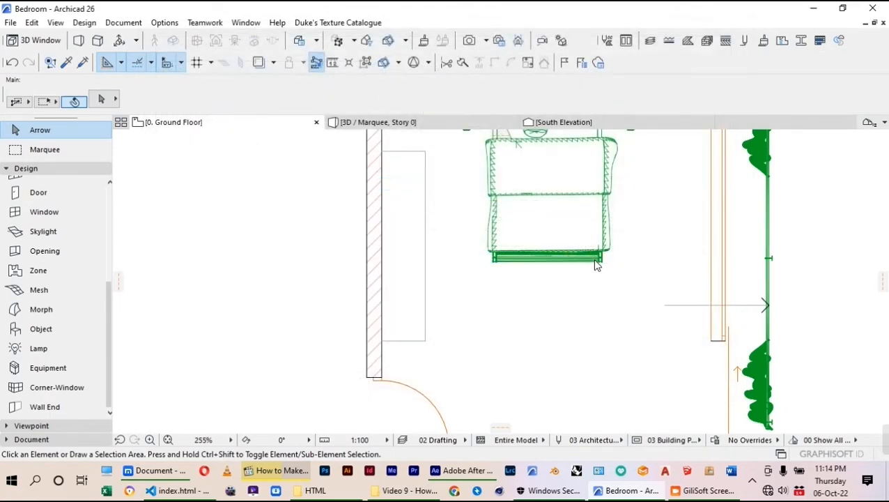
Step: Offset the three-sided unit outline beside the left wall slightly inward to form a parallel inner line
scroll(502, 287, down, 2)
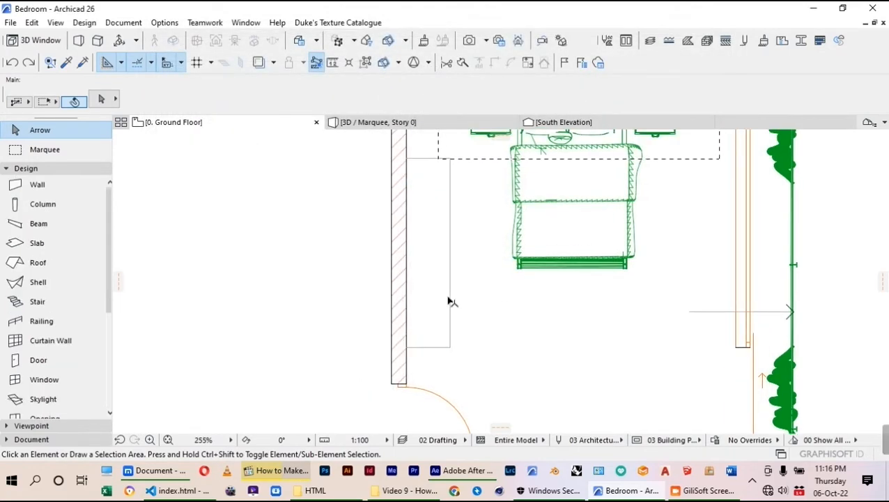
scroll(483, 247, up, 1)
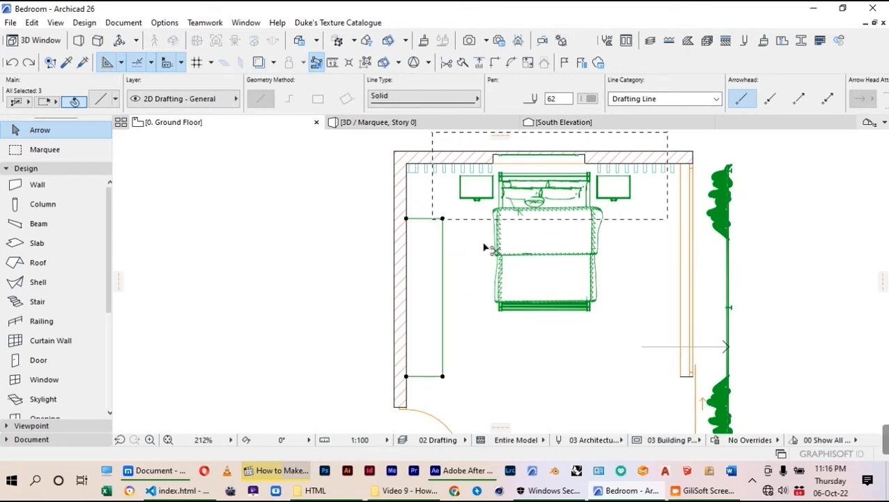
click(443, 376)
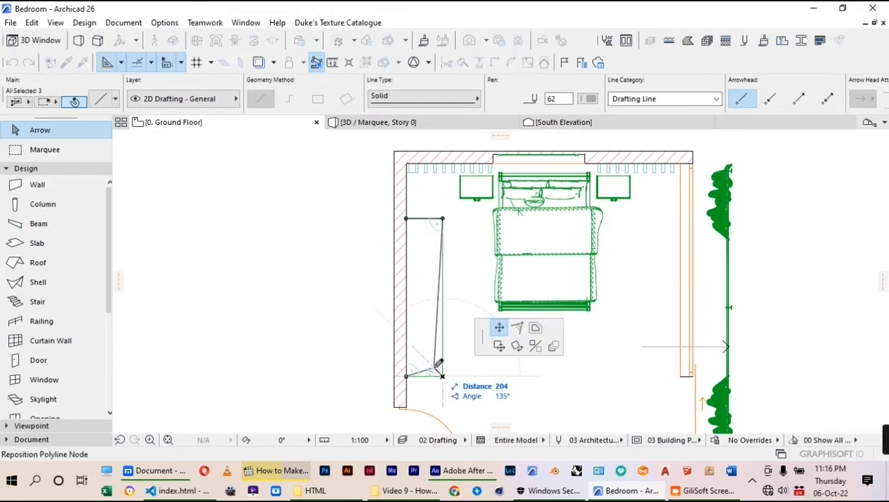
click(535, 328)
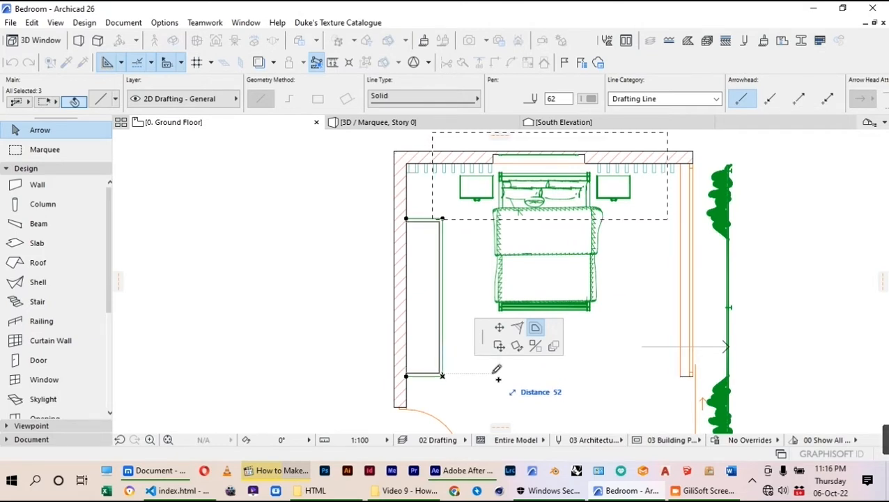
click(498, 376)
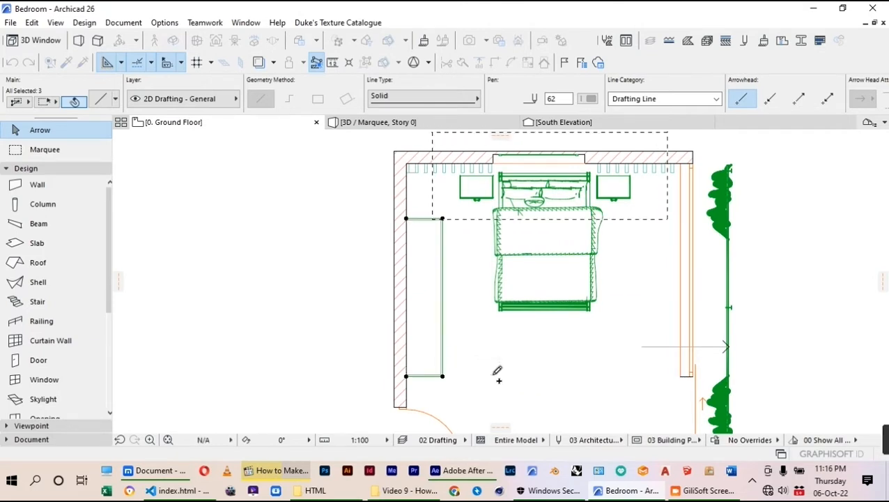
Step: Set the wall defaults to the Bedroom Wall 25MM structure with the top not linked and a height of 80 mm
click(37, 189)
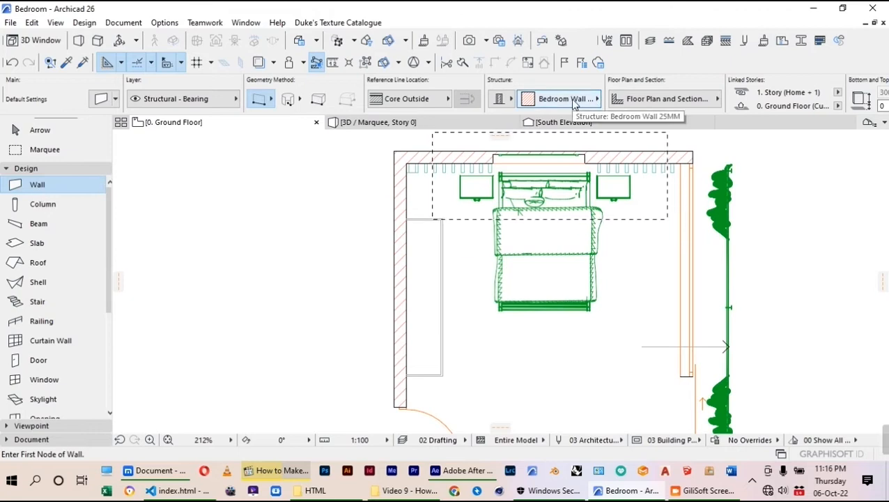
click(103, 99)
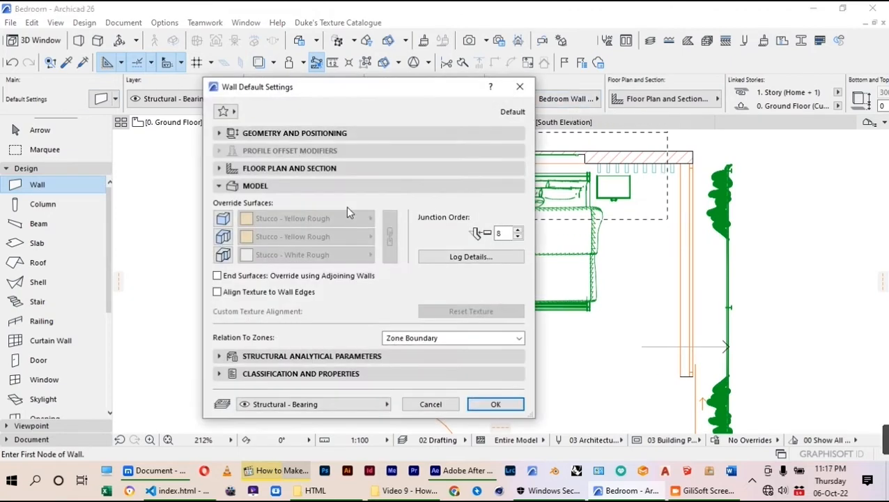
click(267, 133)
click(280, 166)
click(257, 177)
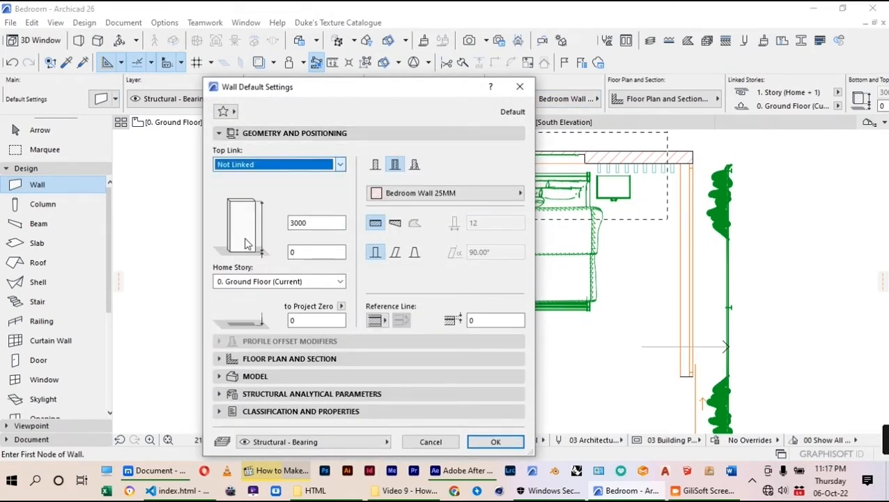
drag(309, 225, 274, 244)
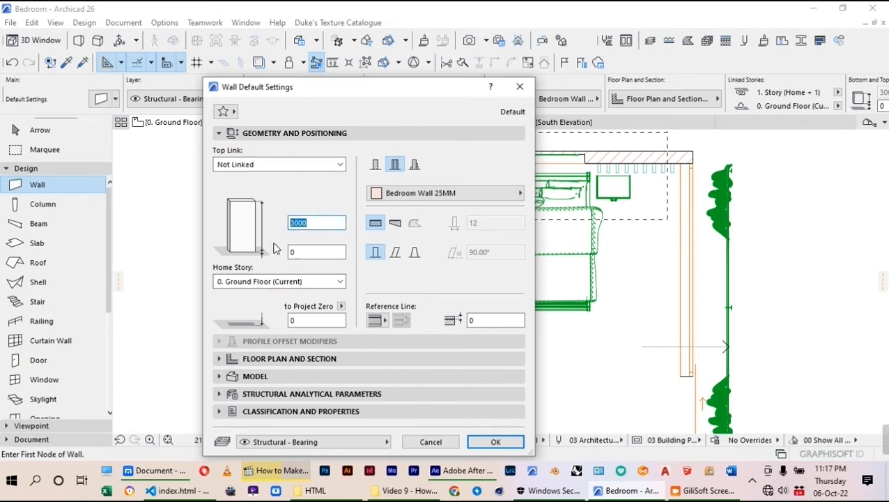
text(80)
click(496, 442)
Step: Draw a chained wall along the inner outline, from its lower end at the left wall around to its upper end
scroll(424, 364, up, 2)
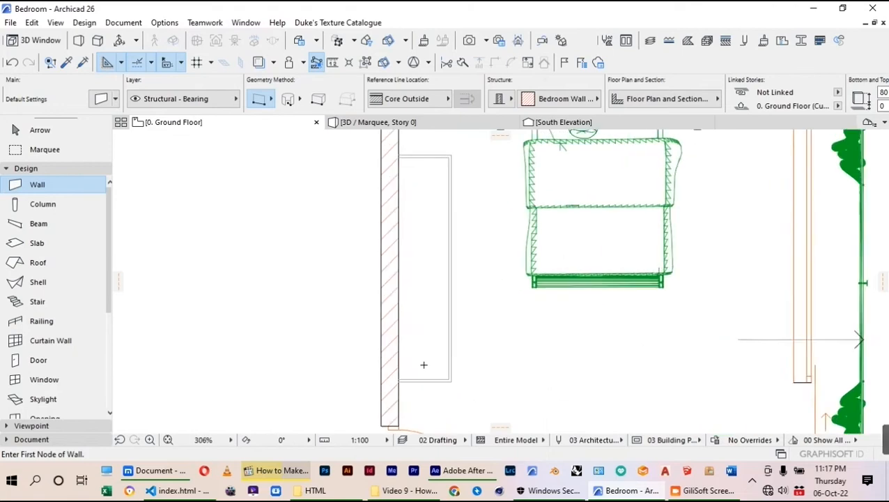
scroll(424, 365, up, 3)
click(353, 398)
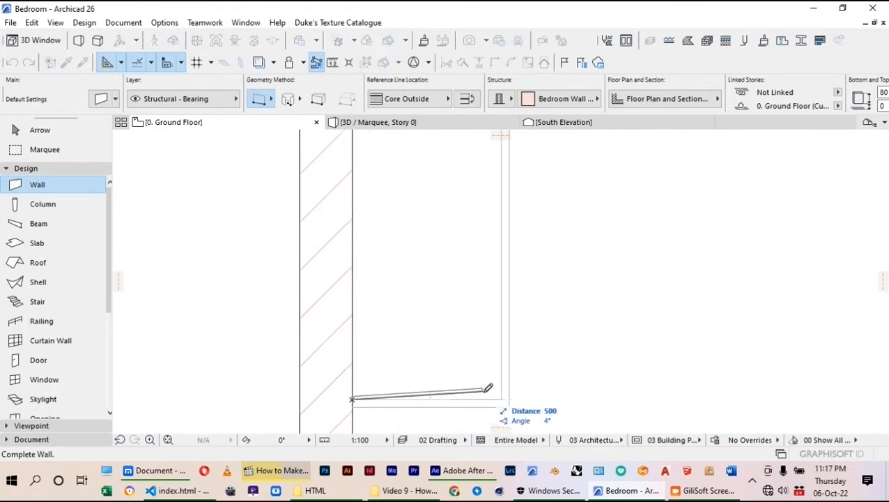
click(273, 105)
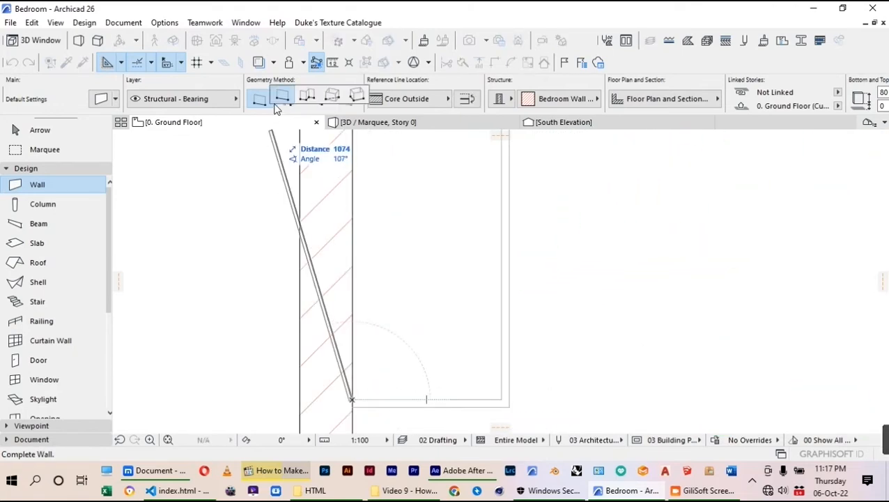
click(307, 96)
scroll(464, 304, down, 5)
scroll(465, 234, up, 5)
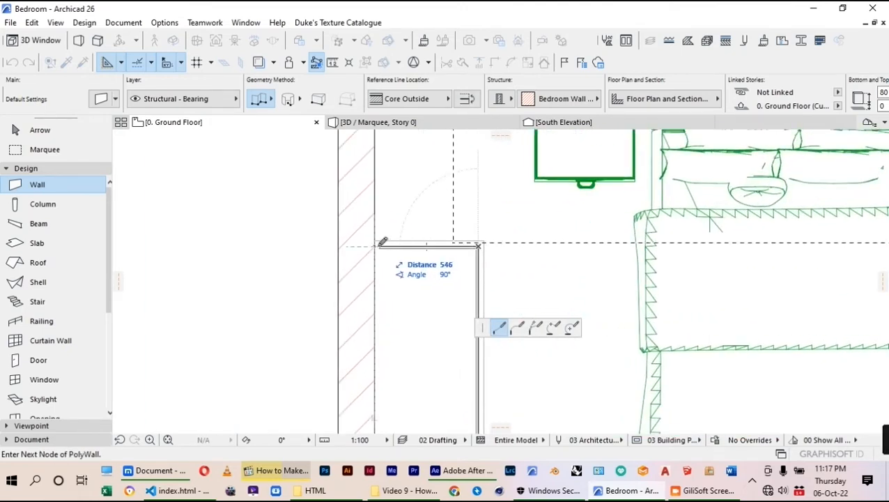
double_click(383, 242)
scroll(379, 237, down, 3)
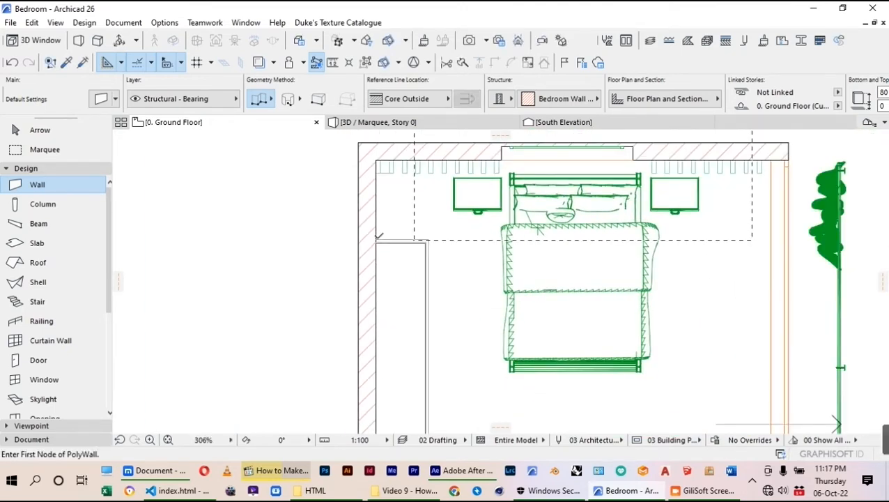
Step: Set the slab defaults to a basic structure, 25 mm thick, with a 105 mm offset to the home story
double_click(37, 243)
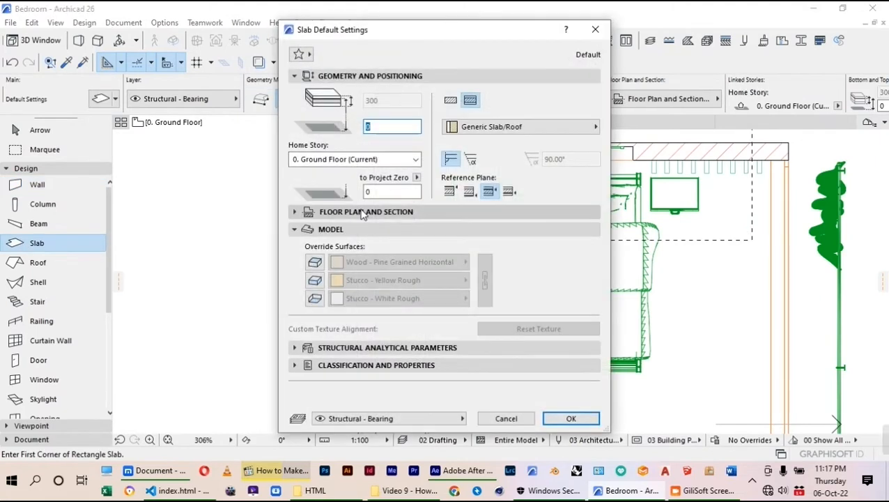
click(450, 99)
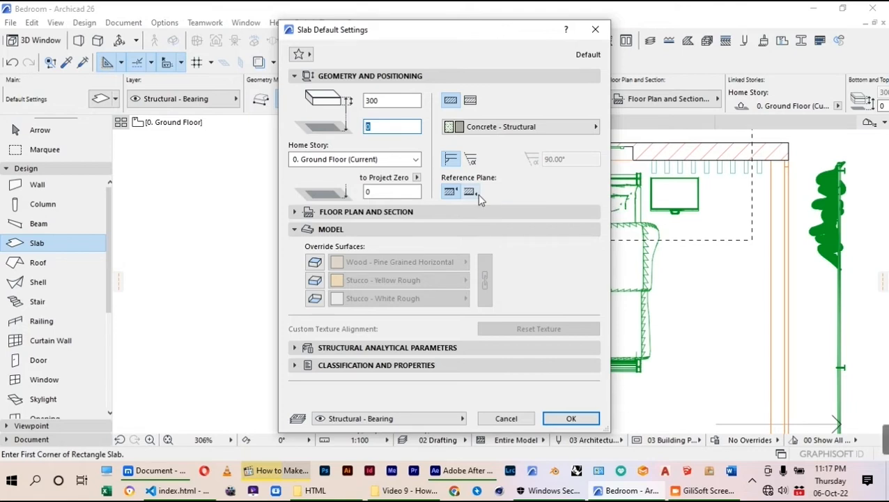
text(105)
double_click(370, 102)
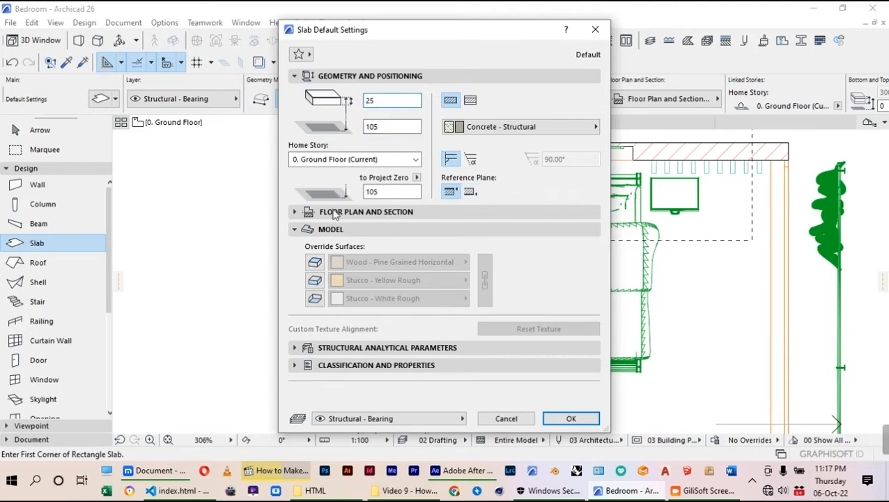
Step: Override all three default slab surfaces, link them together, and assign Wood - Oak Light
click(315, 263)
click(315, 279)
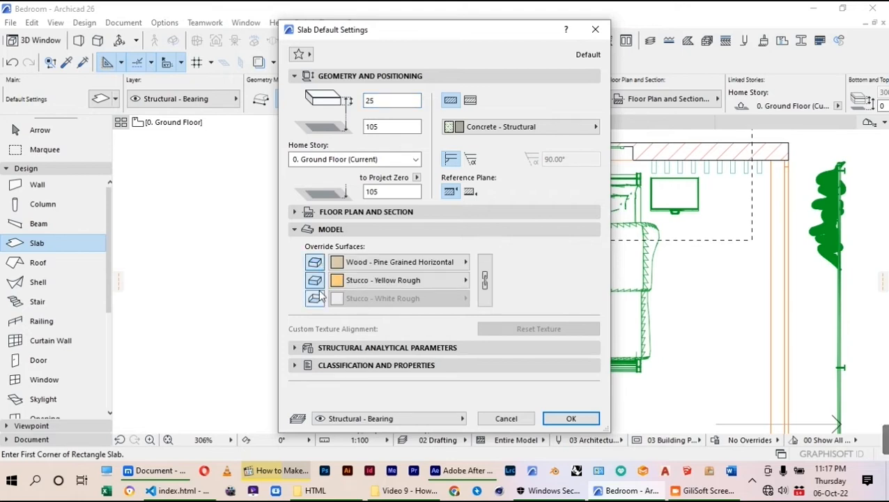
click(315, 297)
click(373, 262)
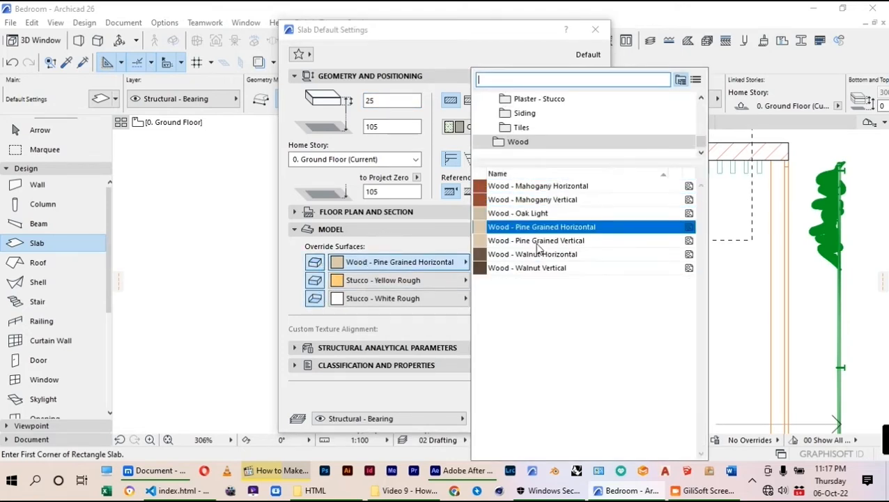
click(427, 293)
click(485, 280)
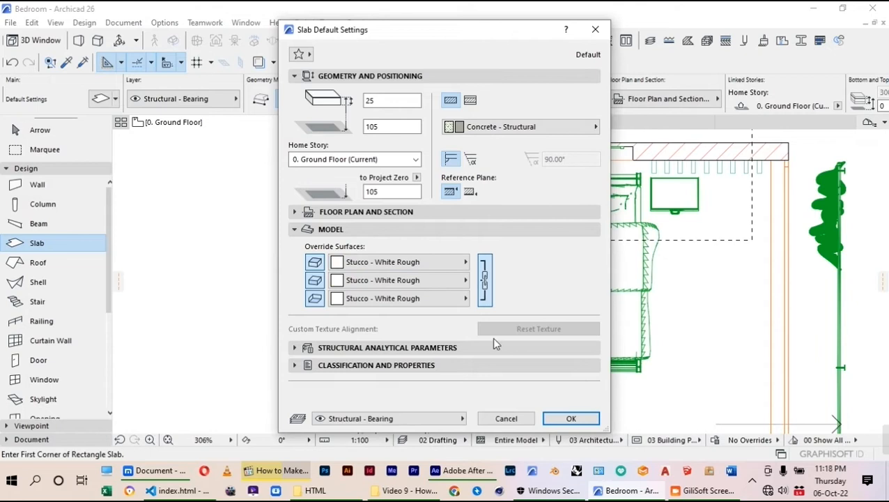
click(445, 264)
click(558, 194)
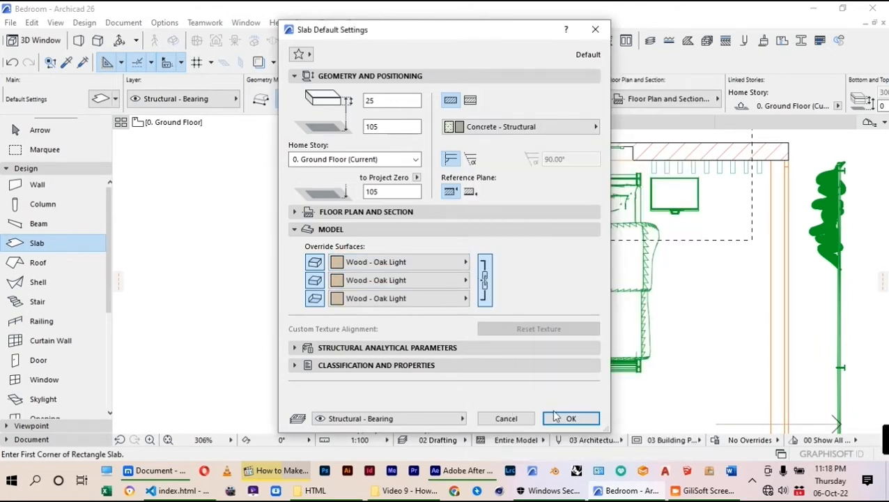
click(571, 419)
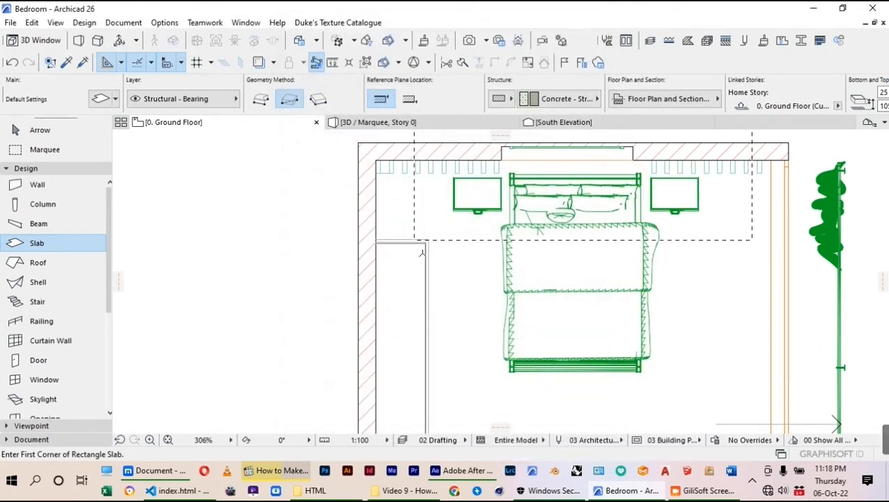
Step: Draw a rectangular slab over the unit's outer outline, from its upper corner at the left wall to its opposite lower corner
scroll(364, 242, up, 3)
click(364, 242)
scroll(415, 224, down, 3)
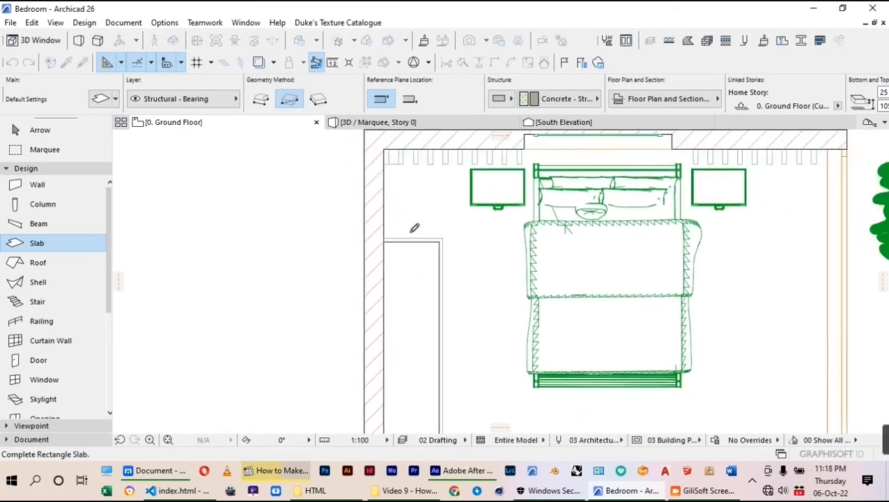
scroll(425, 341, down, 2)
scroll(425, 340, up, 5)
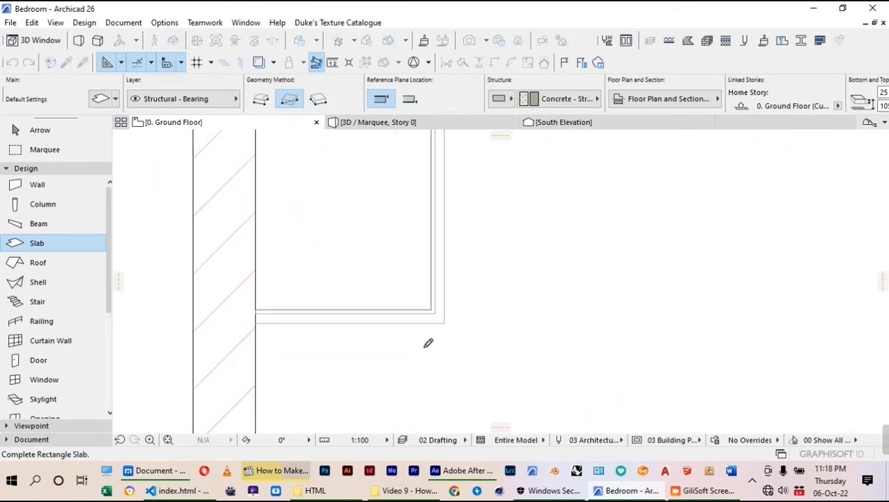
click(450, 318)
scroll(396, 267, down, 9)
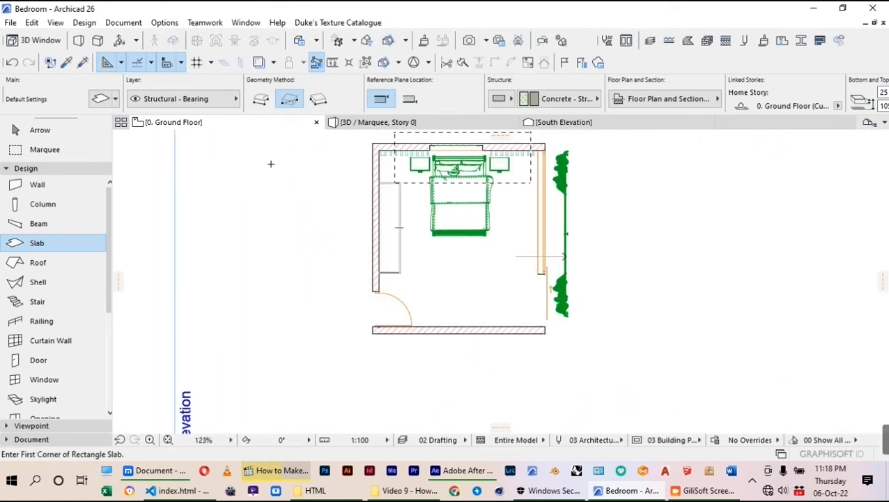
key(Escape)
Step: Enclose the unit beside the left wall in a marquee and inspect only that area in 3D
click(30, 153)
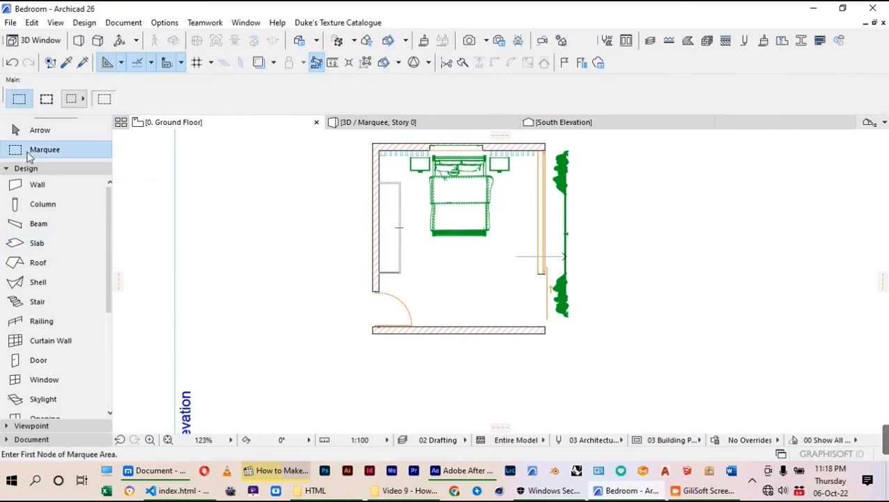
click(366, 174)
click(415, 284)
right_click(326, 206)
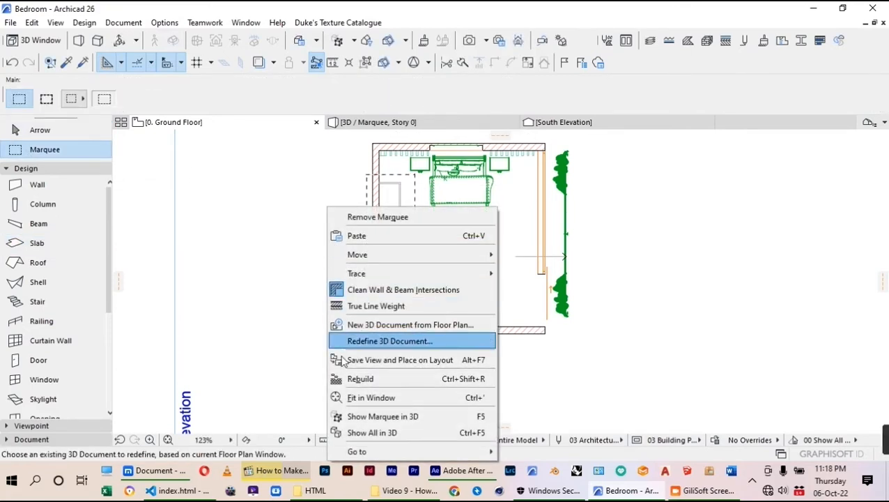
click(365, 418)
scroll(356, 357, up, 3)
shift+middle_drag(379, 383, 475, 314)
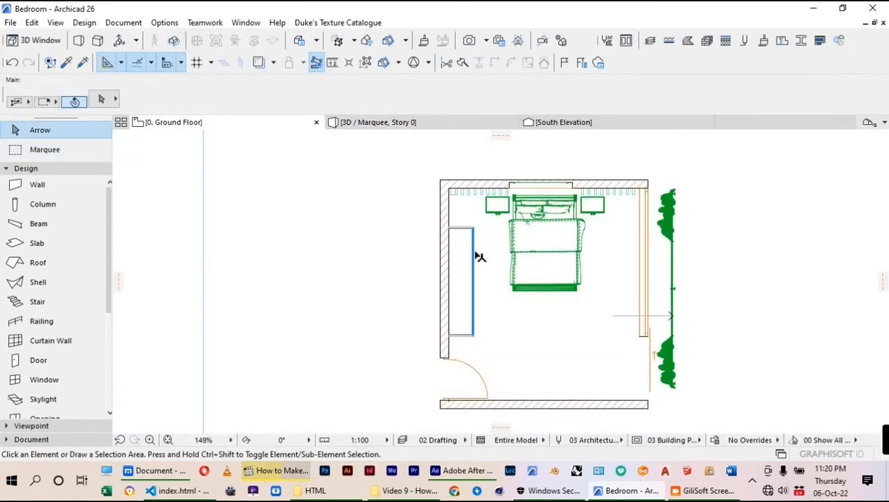
scroll(479, 257, up, 2)
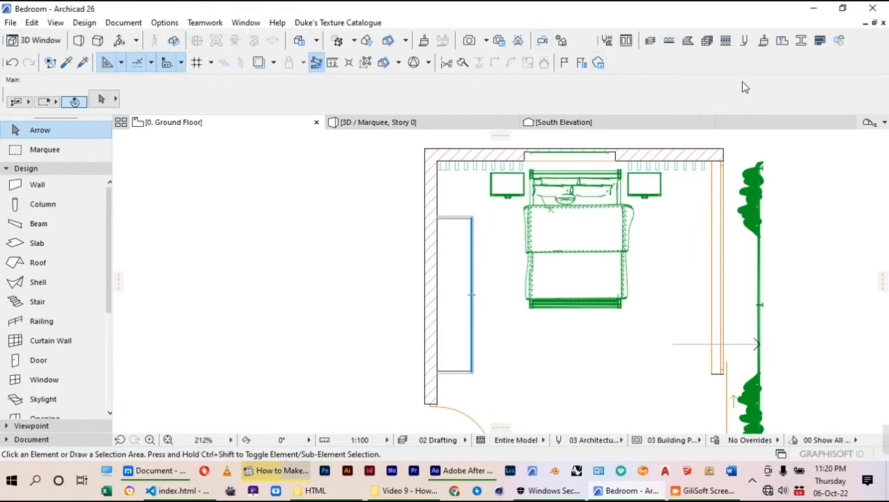
click(726, 43)
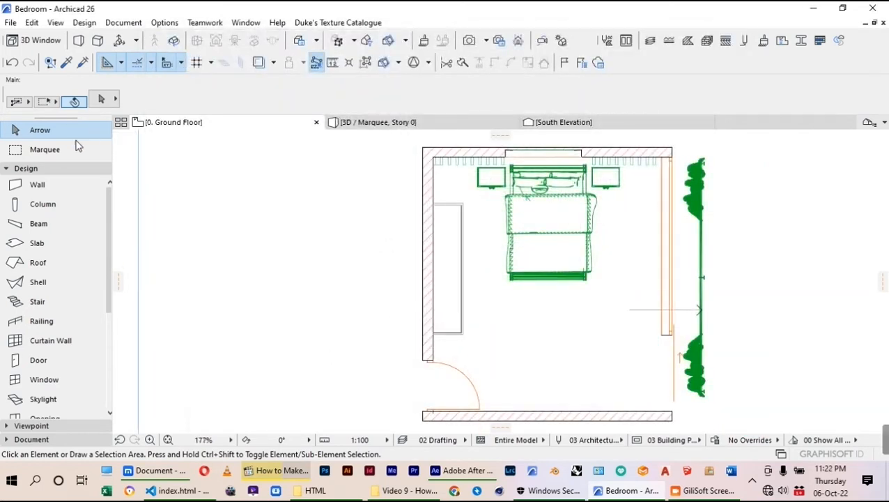
Step: Prepare the Wall tool with the Bedroom Wall 25MM structure, a 2595 mm height and a 105 mm offset to the home story
click(38, 191)
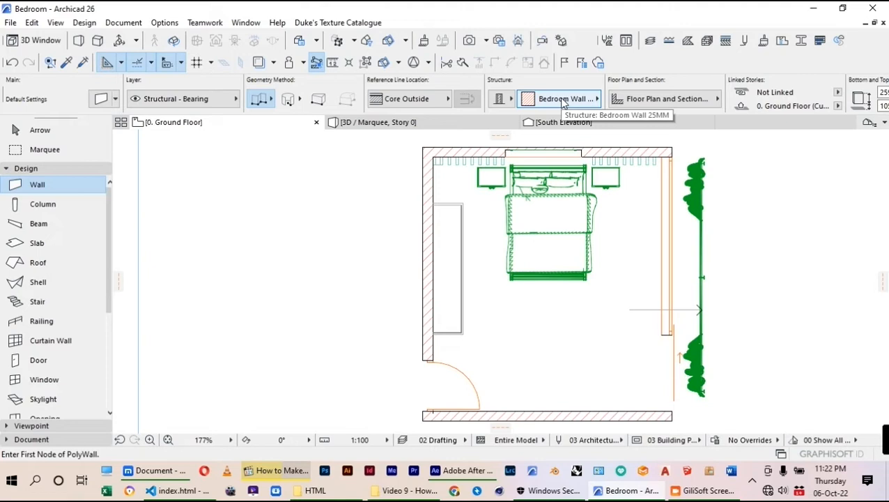
click(101, 99)
drag(308, 253, 284, 260)
drag(311, 225, 286, 258)
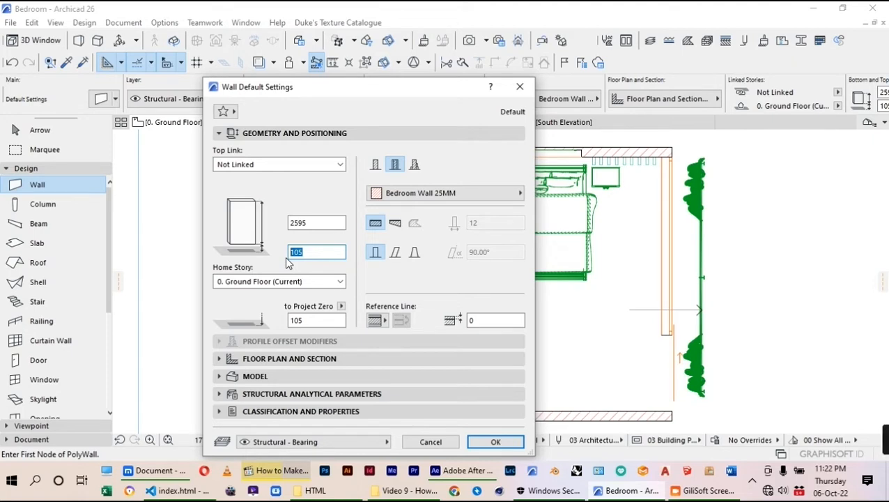
drag(326, 223, 295, 231)
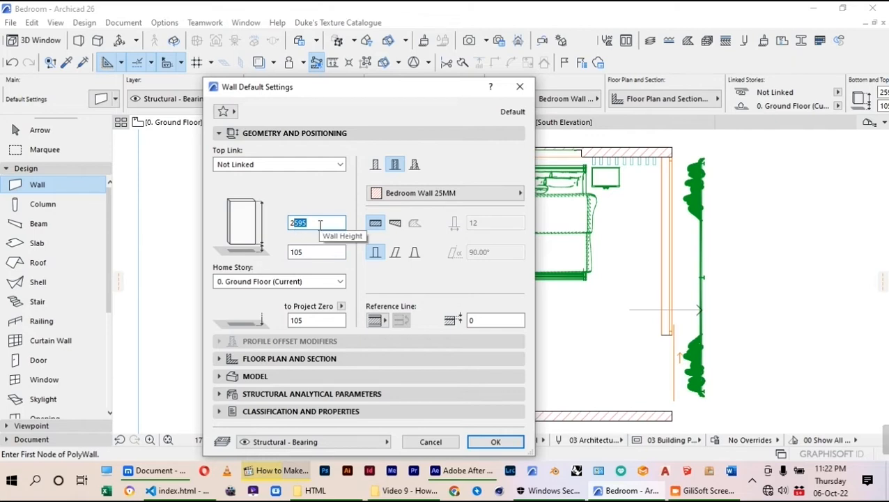
click(494, 442)
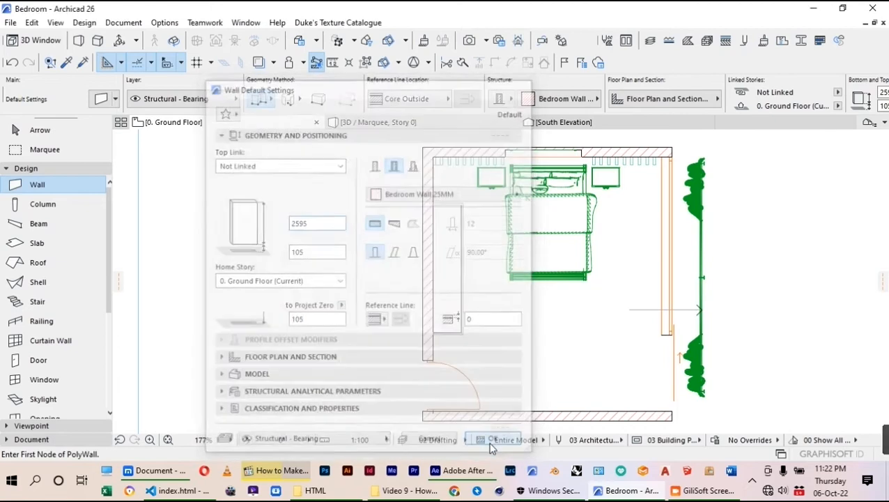
Step: Draw a thin wall along each short end of the unit, spanning between the room's left wall and the unit's outer corner
scroll(457, 347, up, 10)
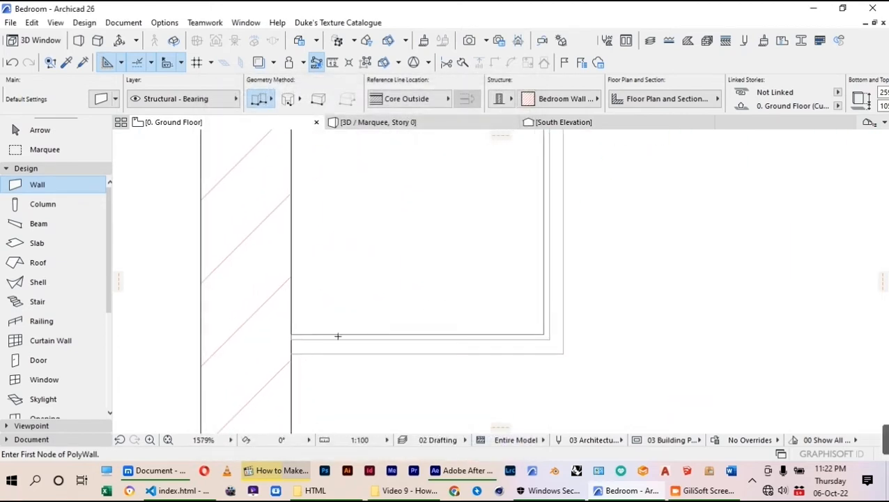
click(292, 352)
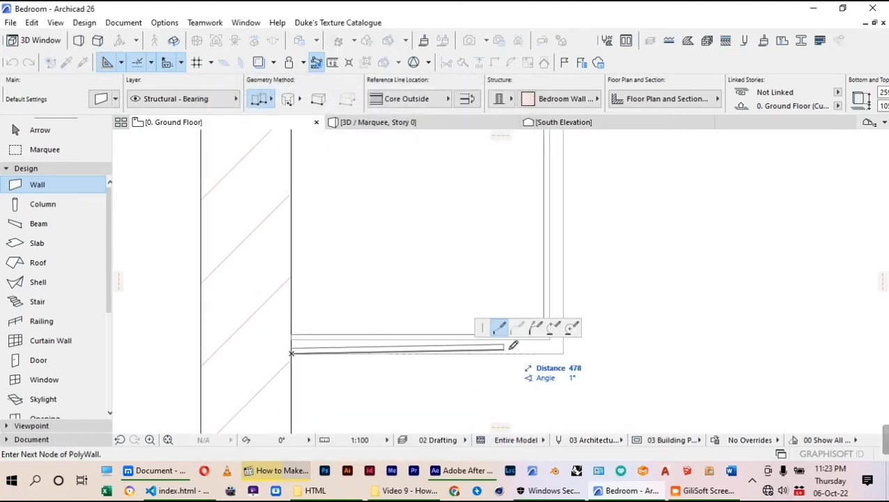
key(Escape)
scroll(513, 384, down, 10)
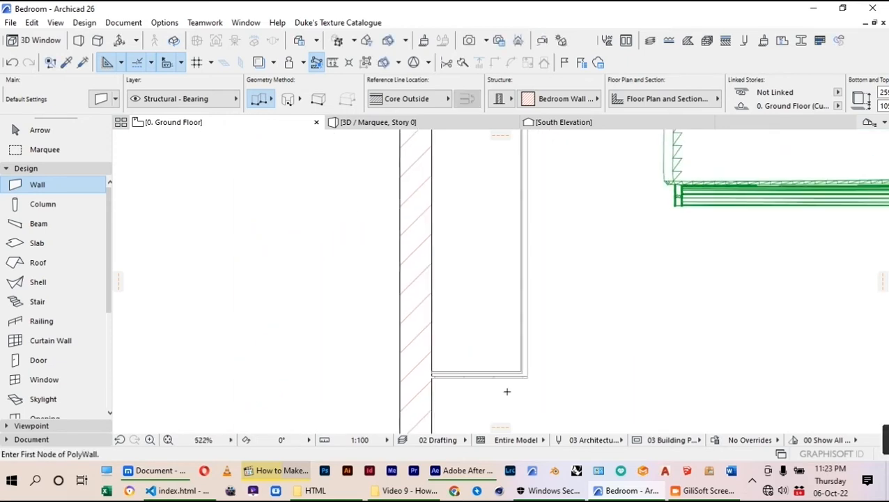
scroll(472, 216, up, 10)
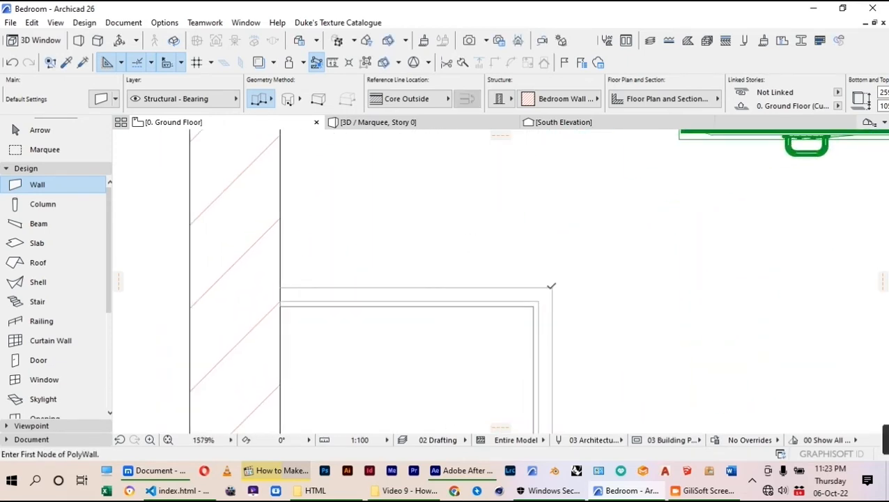
click(551, 286)
double_click(281, 288)
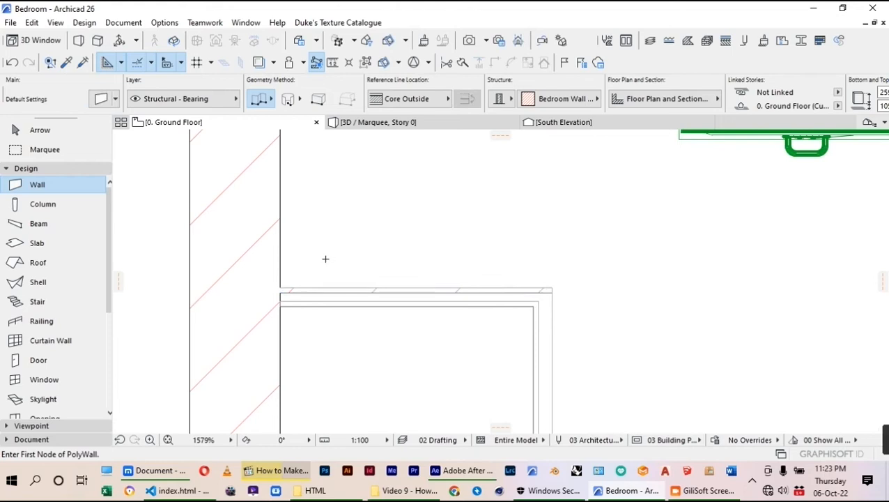
Step: Marquee the built-in unit with its new end walls and show only that area in 3D
scroll(341, 237, down, 10)
click(53, 150)
click(389, 333)
right_click(287, 271)
click(360, 228)
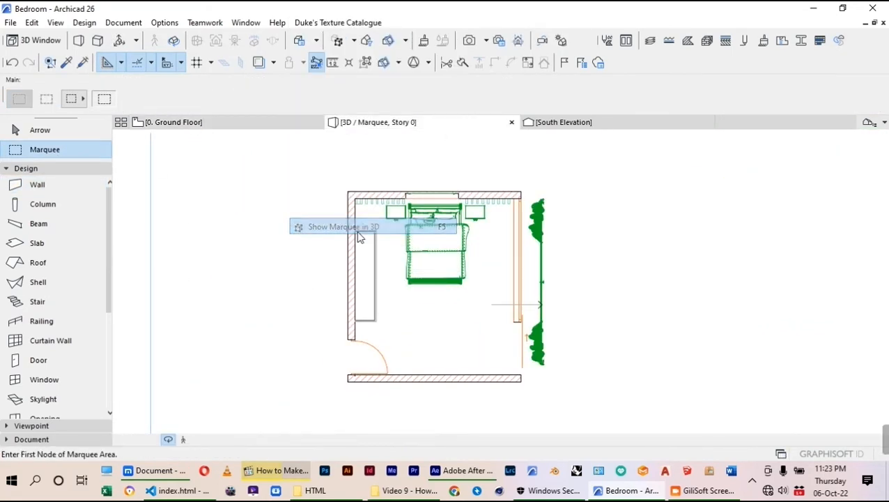
Step: Override all three surfaces of both end walls with Wood - Oak Light and link them together
key(ctrl+a)
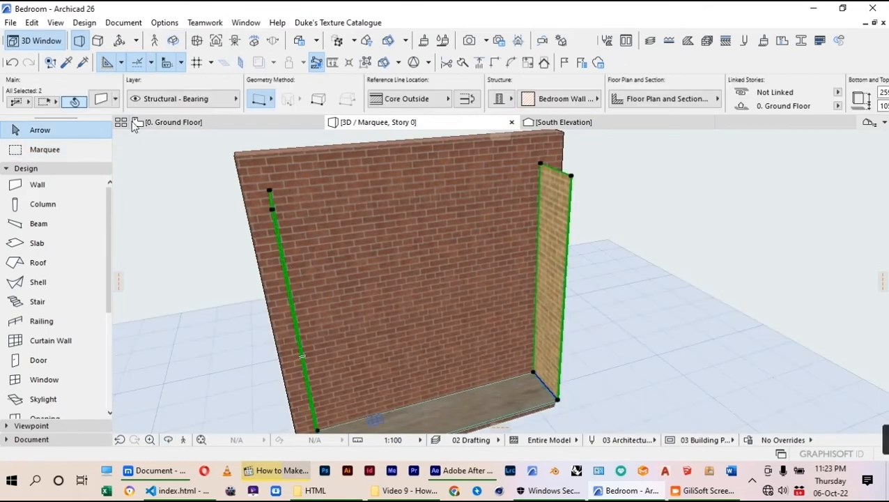
click(104, 102)
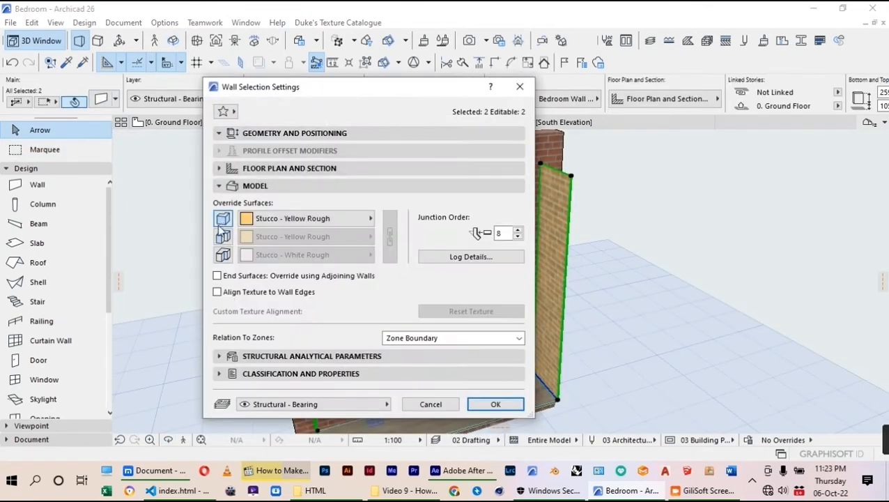
click(223, 239)
click(223, 256)
click(272, 220)
scroll(433, 139, down, 2)
click(436, 144)
click(425, 214)
click(389, 236)
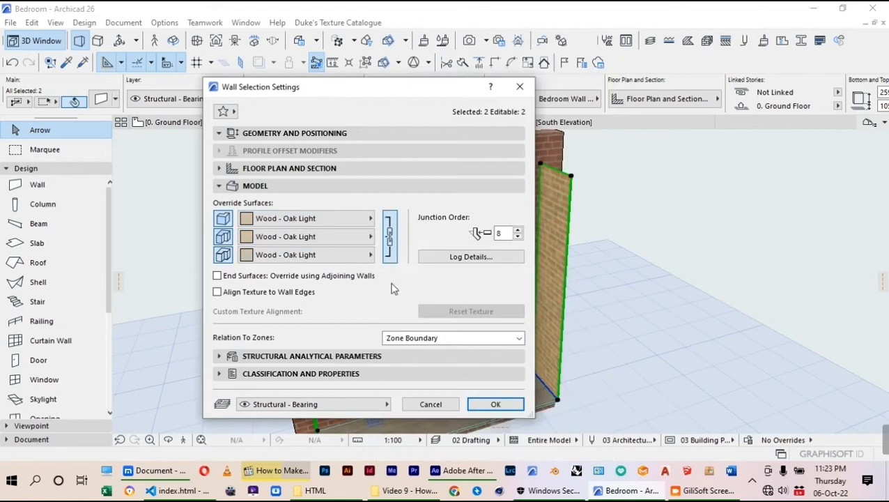
click(494, 405)
Step: Multiply the unit's oak base slab by elevation with three incremental copies, creating evenly spaced shelves up the side panels
shift+middle_drag(522, 336, 429, 279)
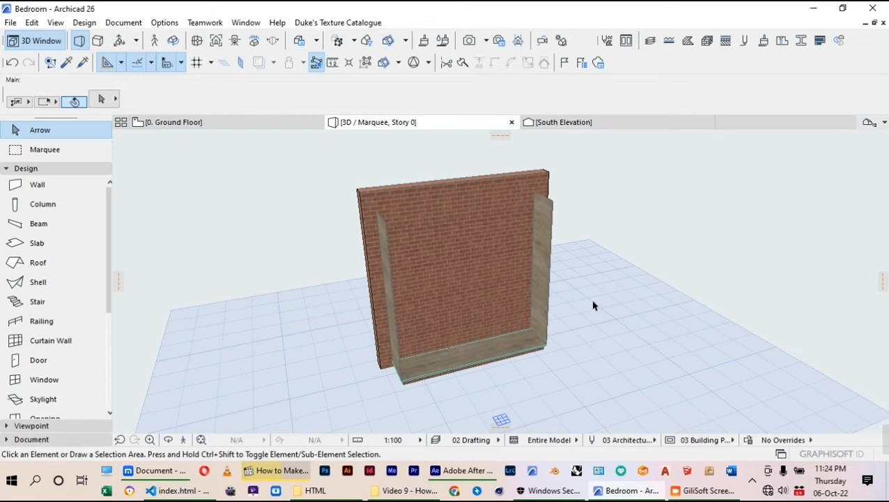
scroll(558, 317, up, 2)
click(497, 346)
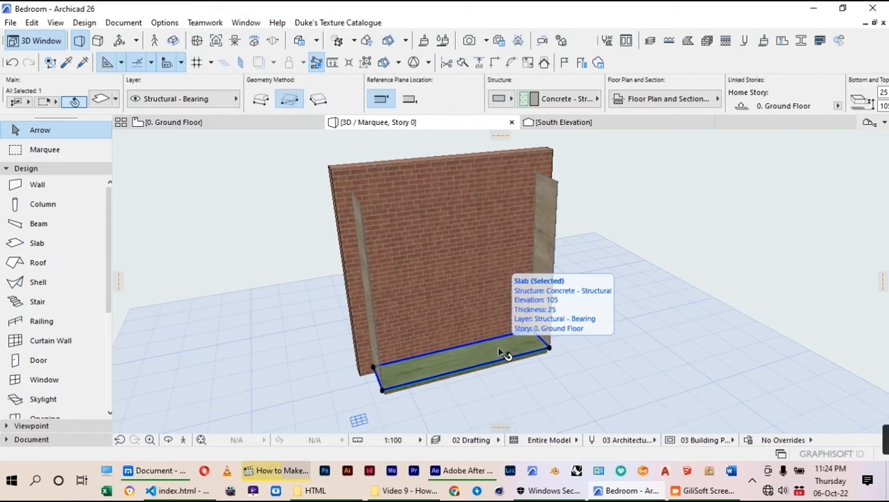
key(ctrl+u)
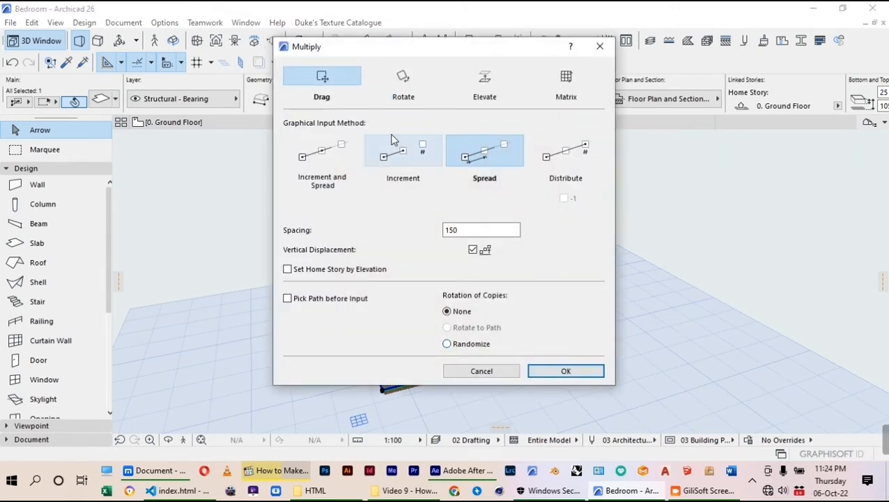
click(488, 102)
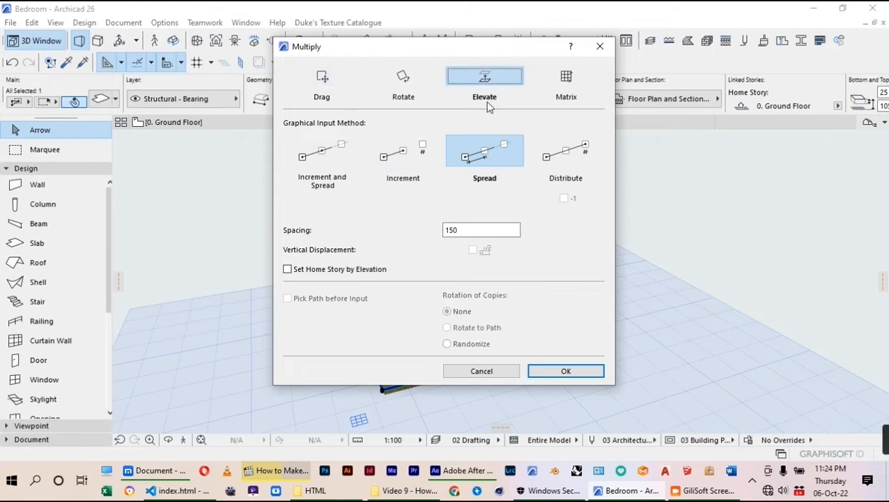
click(382, 172)
double_click(455, 234)
text(3)
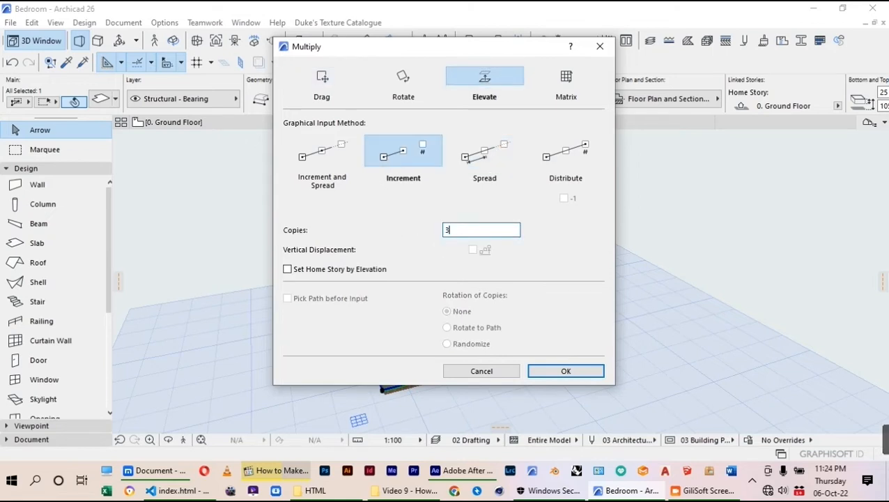
click(544, 371)
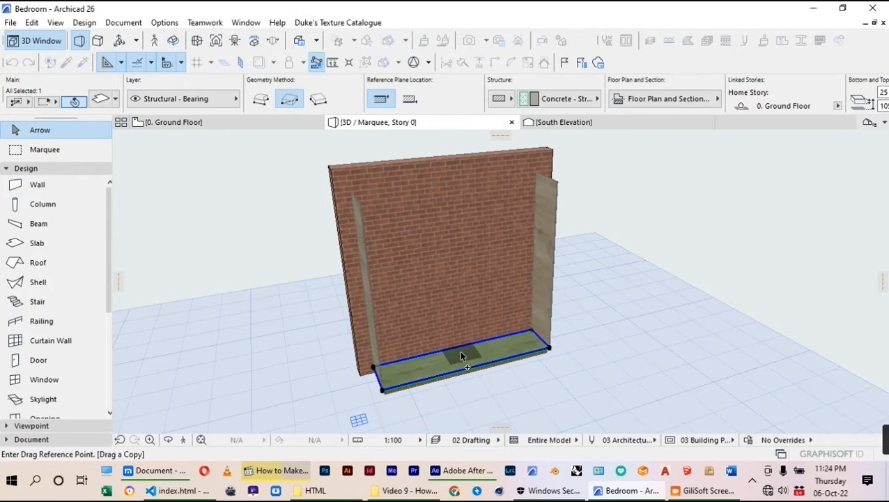
click(549, 352)
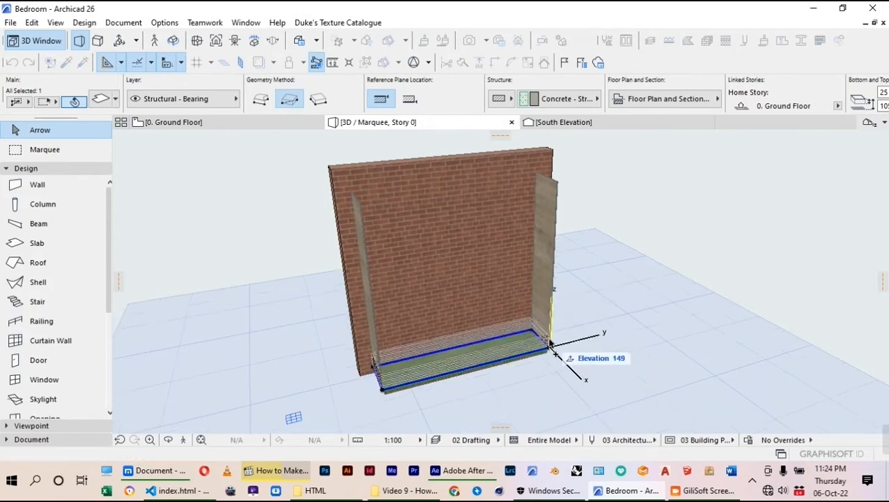
click(550, 304)
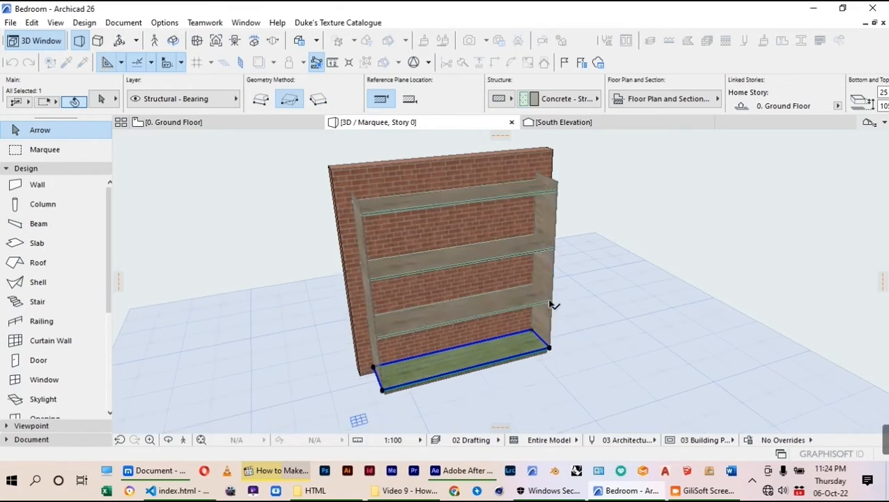
click(657, 244)
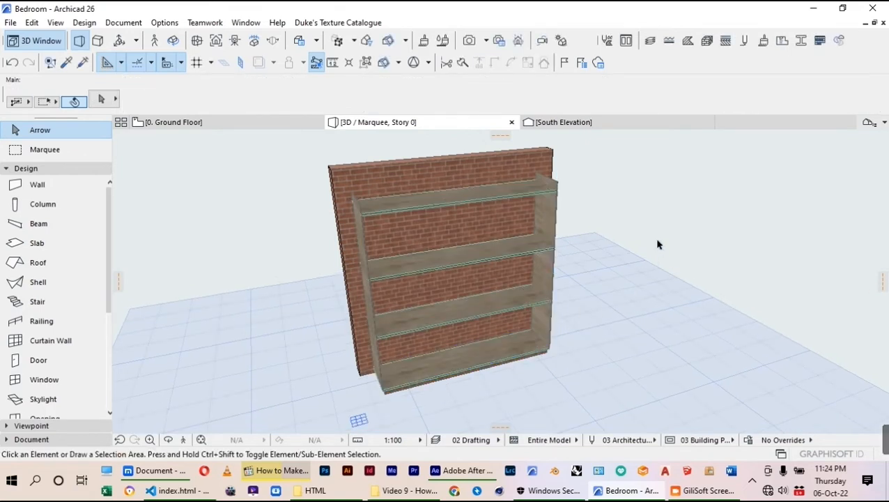
Step: On the ground floor plan, draw a section line across the room just in front of the unit, facing the left wall
click(168, 124)
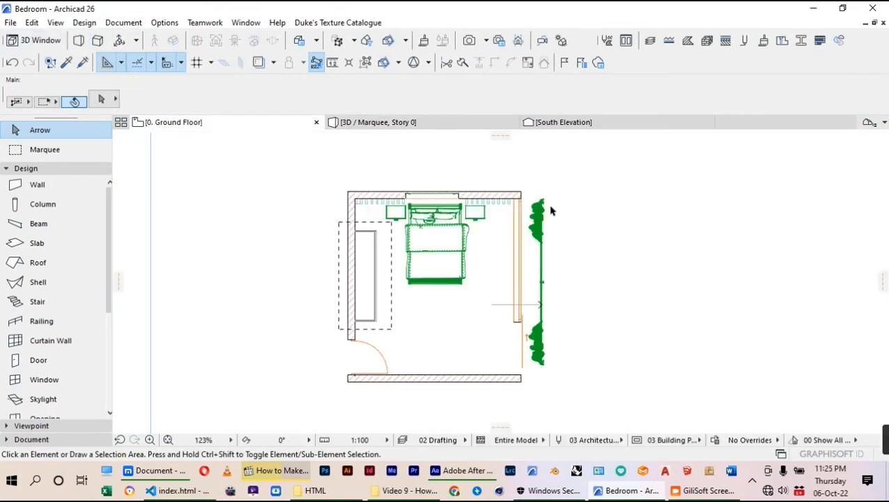
scroll(76, 279, down, 3)
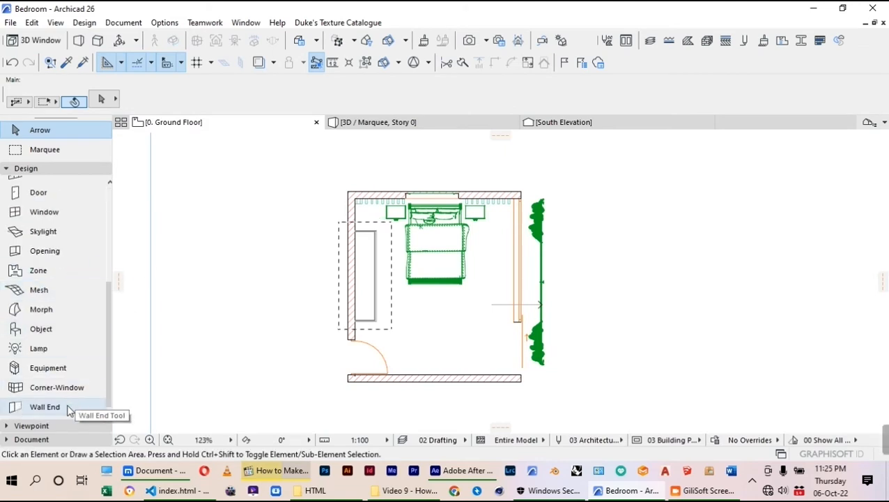
click(55, 439)
click(49, 183)
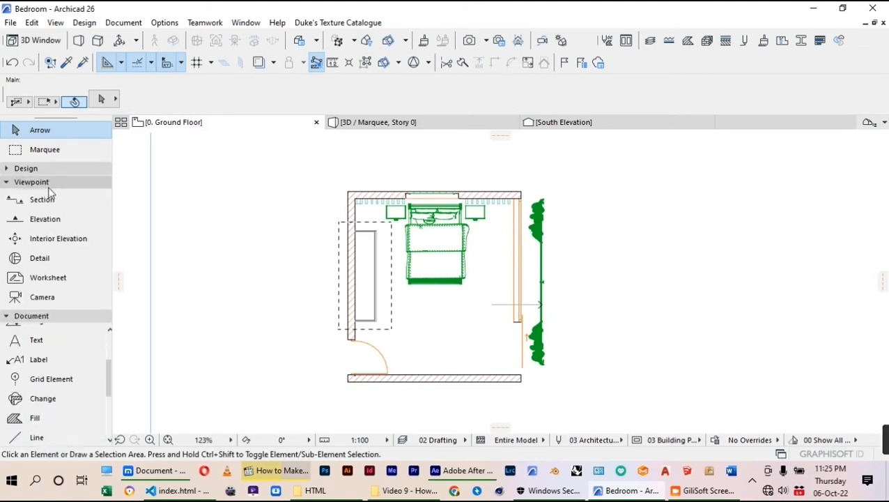
click(43, 200)
scroll(379, 266, up, 1)
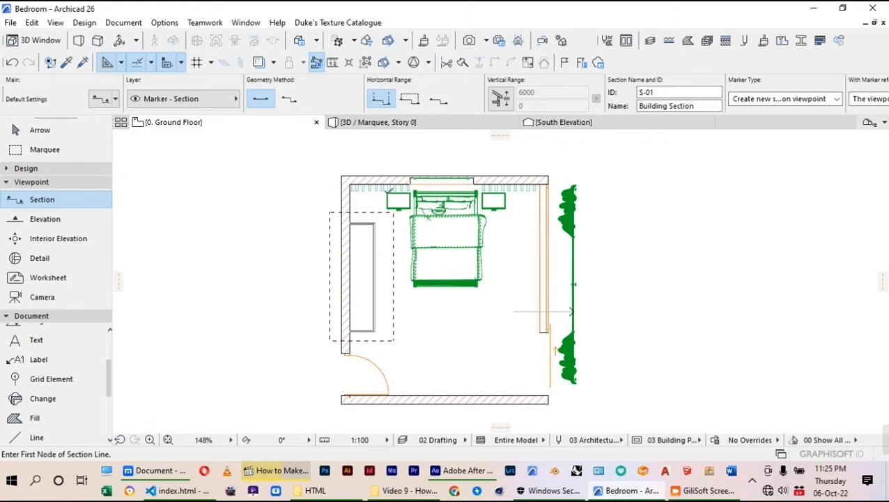
click(382, 165)
click(383, 405)
click(359, 338)
Step: Select the new section line and open its section with the current view settings
click(40, 134)
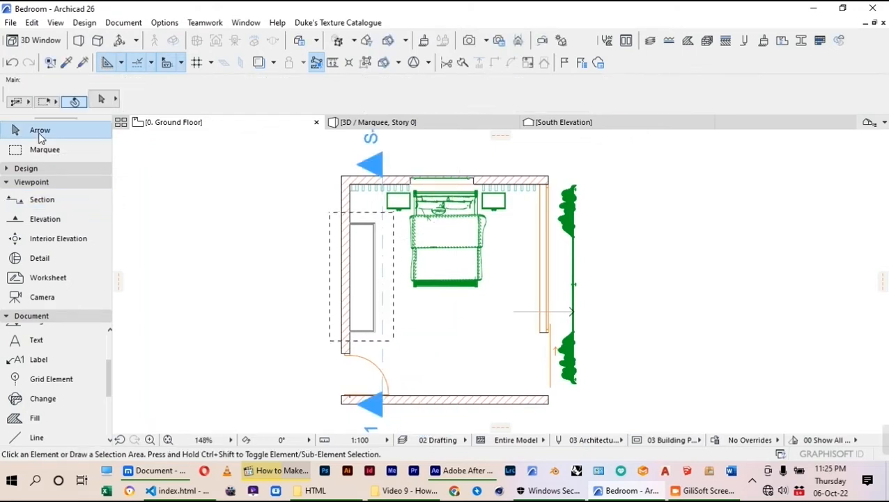
click(384, 297)
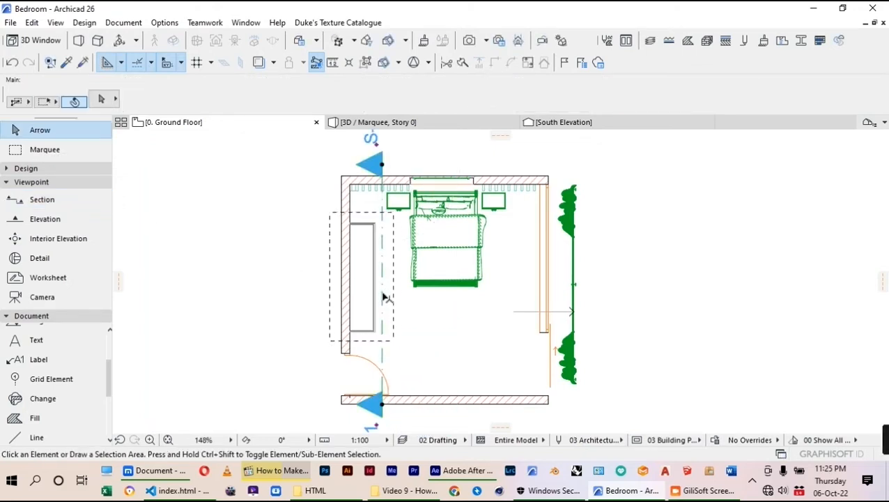
right_click(246, 272)
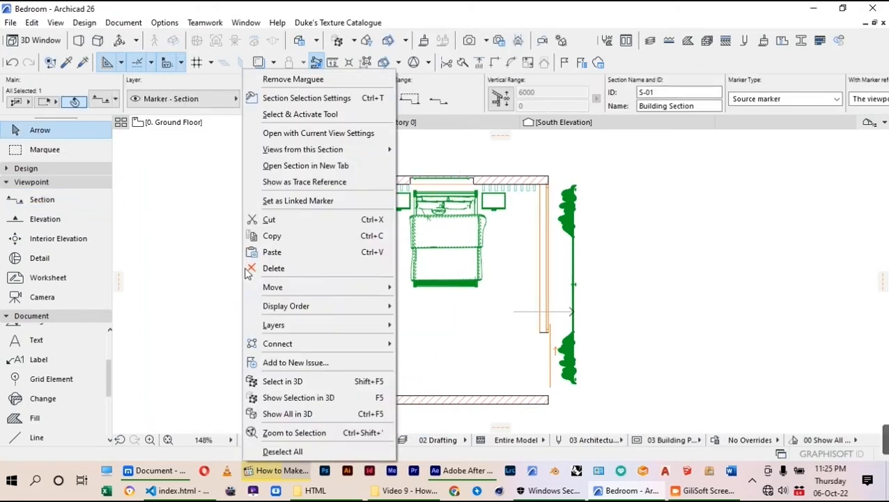
click(298, 134)
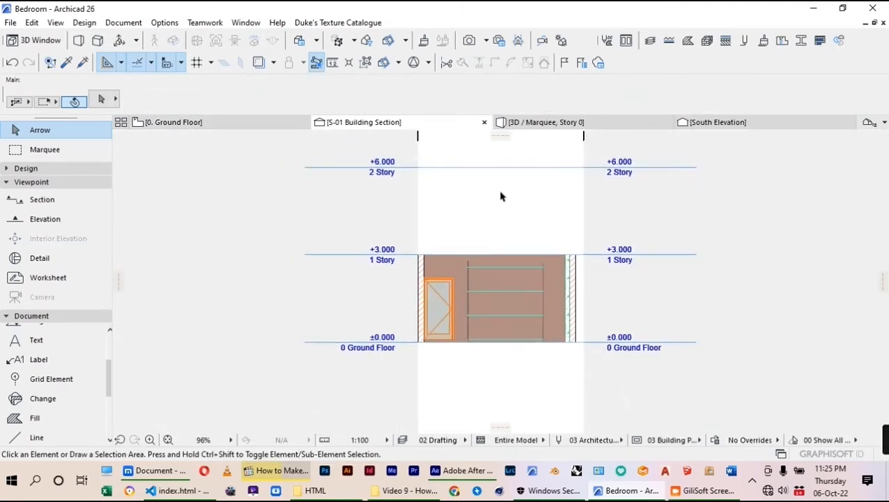
Step: In the section, move the unit's top shelf up until its top face is flush with the upper ends of the side panels
scroll(512, 278, up, 10)
click(577, 242)
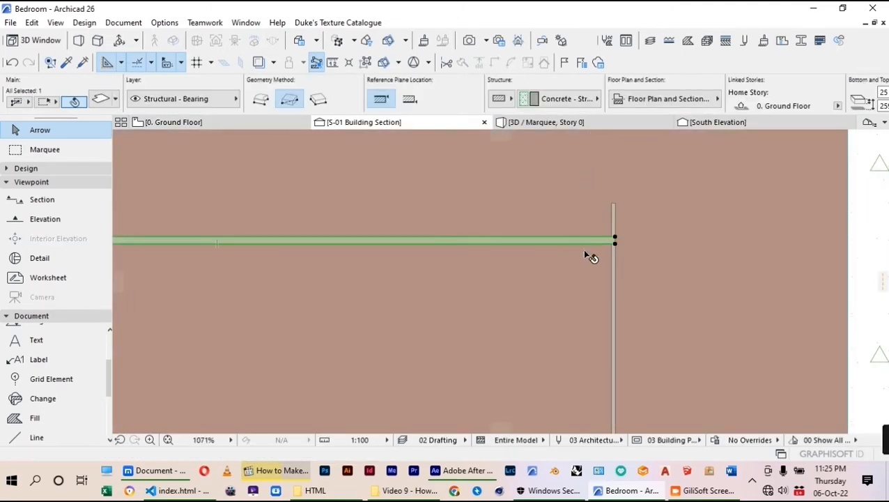
key(ctrl+d)
scroll(608, 242, up, 2)
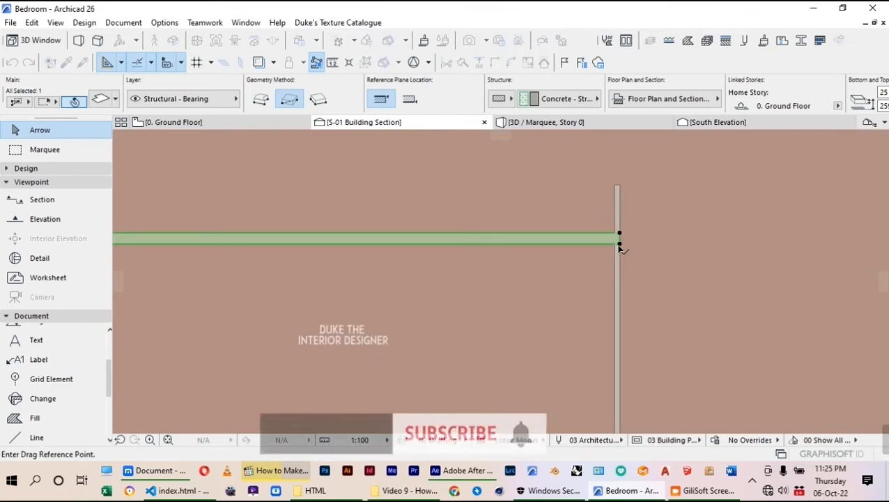
click(619, 244)
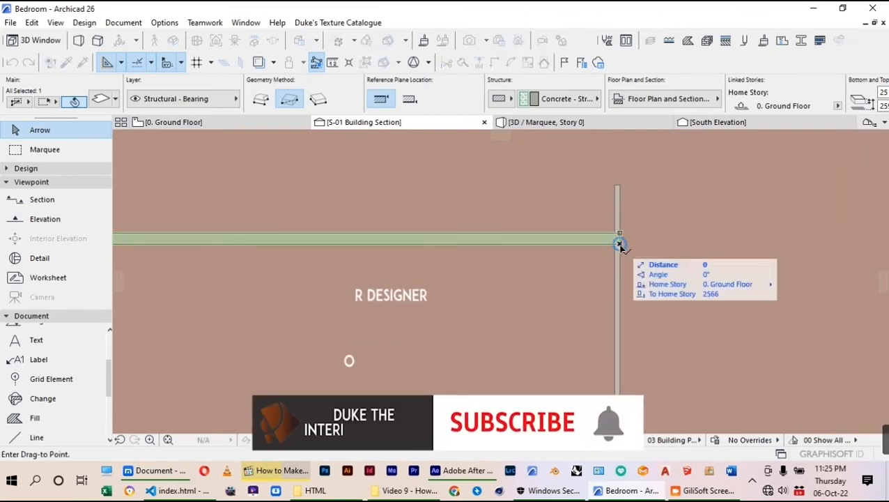
click(619, 210)
scroll(620, 182, up, 3)
scroll(620, 183, up, 1)
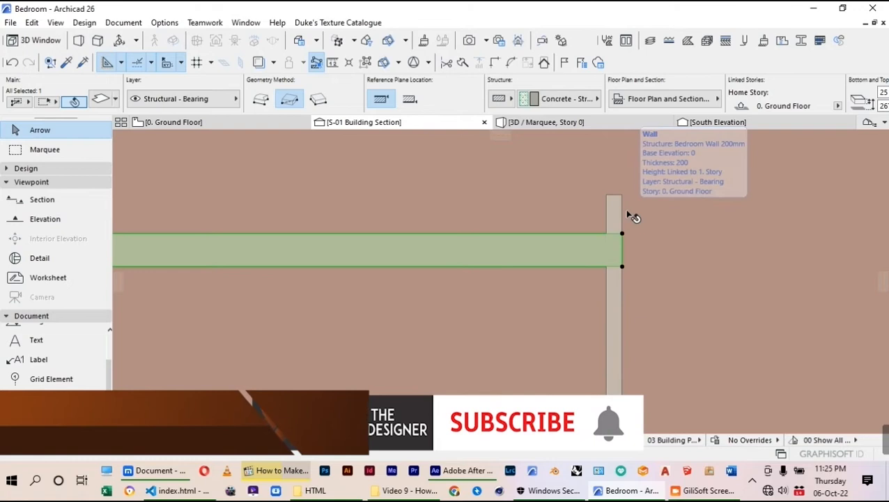
key(ctrl+d)
click(622, 233)
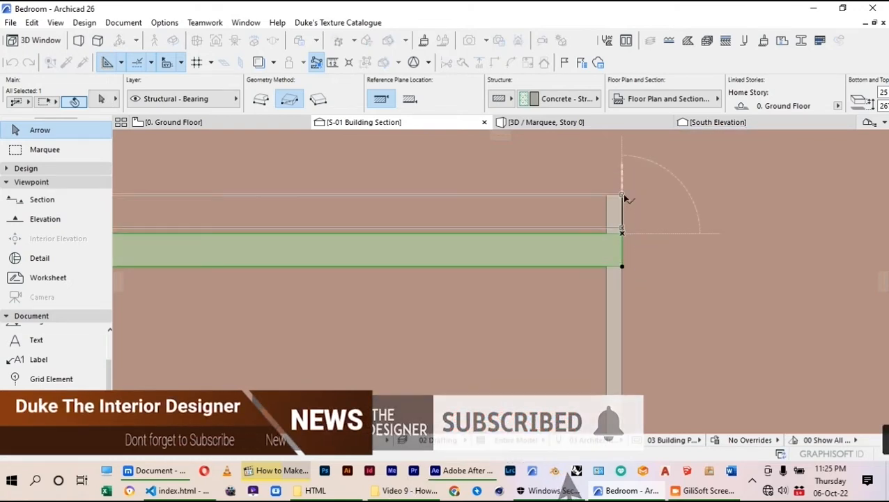
click(623, 199)
scroll(614, 218, down, 5)
scroll(374, 396, up, 6)
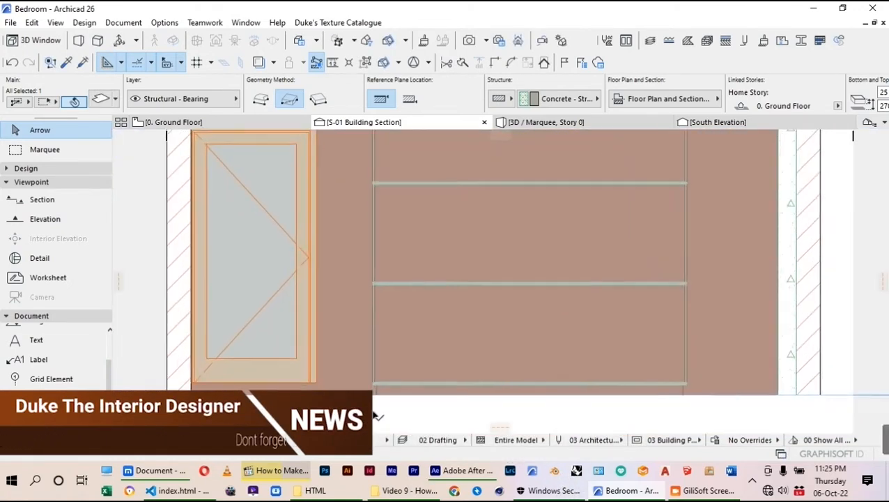
scroll(375, 362, down, 5)
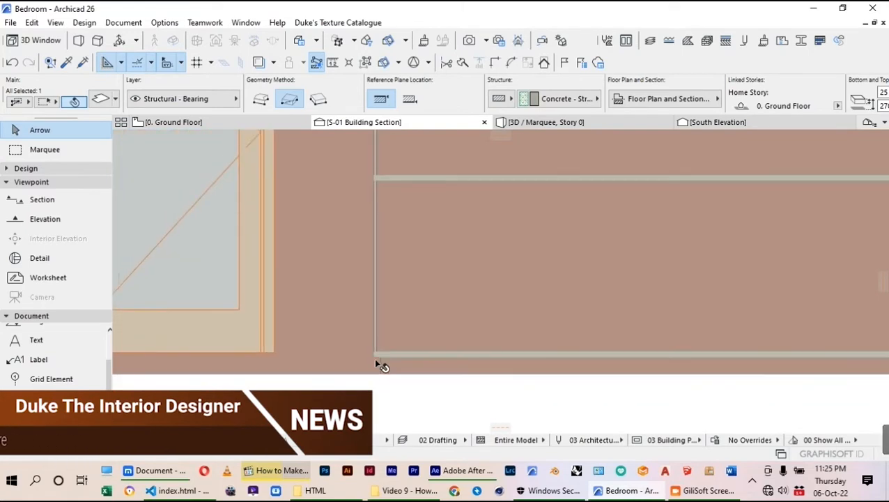
shift+click(482, 364)
scroll(484, 365, down, 2)
scroll(523, 232, up, 2)
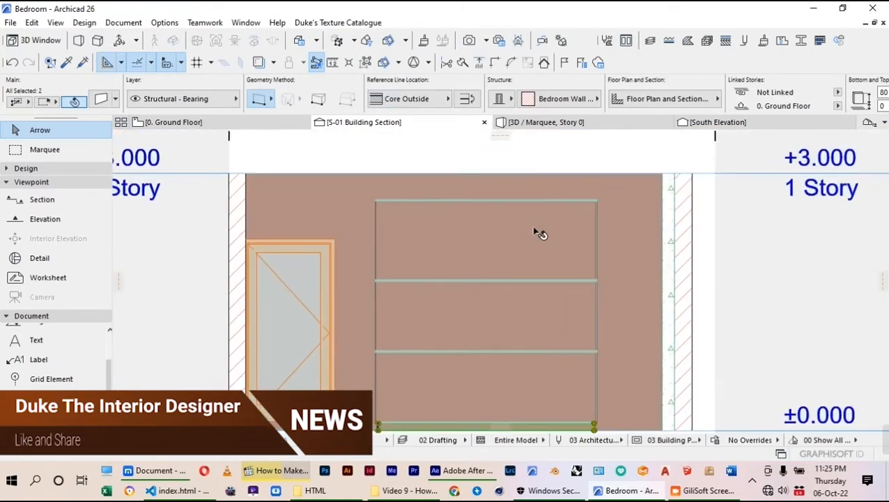
Step: Draw a 200 mm vertical guide line up from the base shelf's top face, with a short horizontal line from its upper end
scroll(531, 229, down, 1)
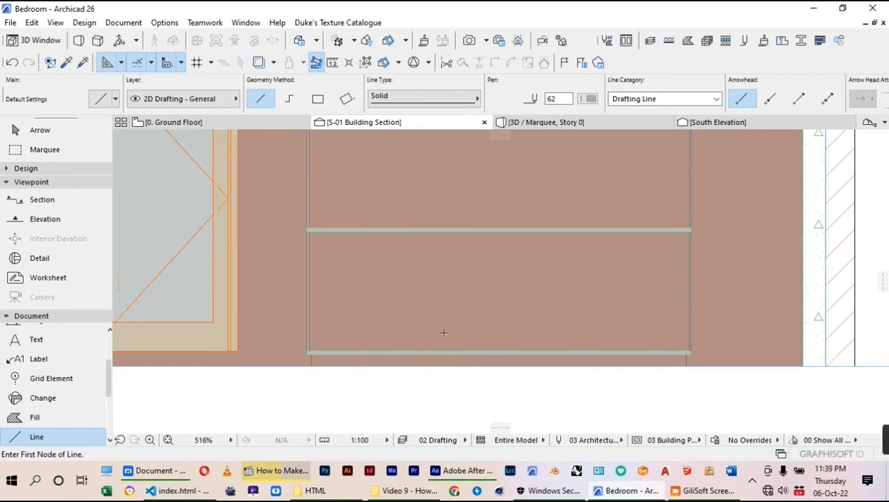
scroll(444, 333, up, 3)
click(454, 375)
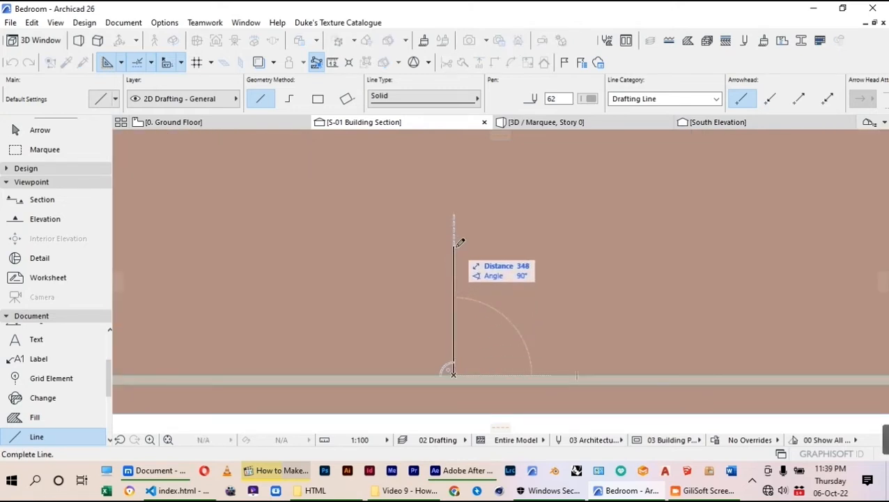
text(200)
key(Return)
click(454, 302)
click(533, 301)
Step: Extend the vertical guide upward with a second 200 mm line and add a horizontal line at its upper end
scroll(454, 301, up, 1)
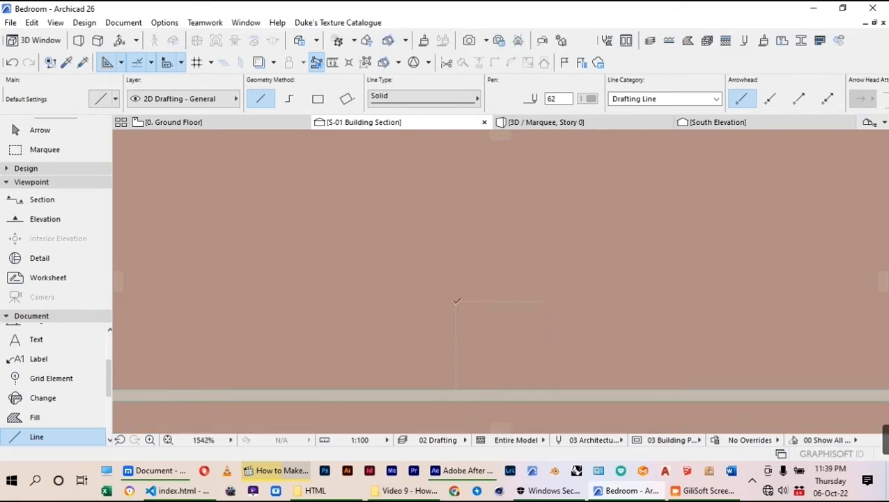
click(454, 301)
scroll(454, 311, down, 5)
text(2)
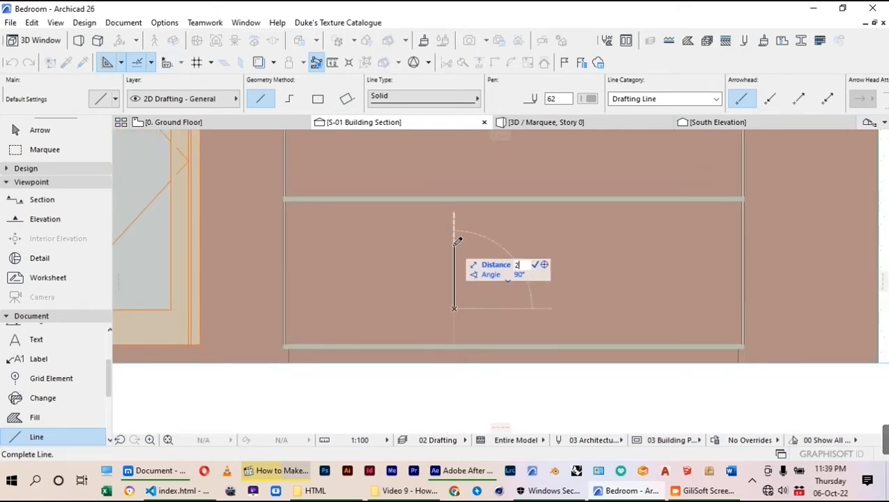
text(00)
key(Return)
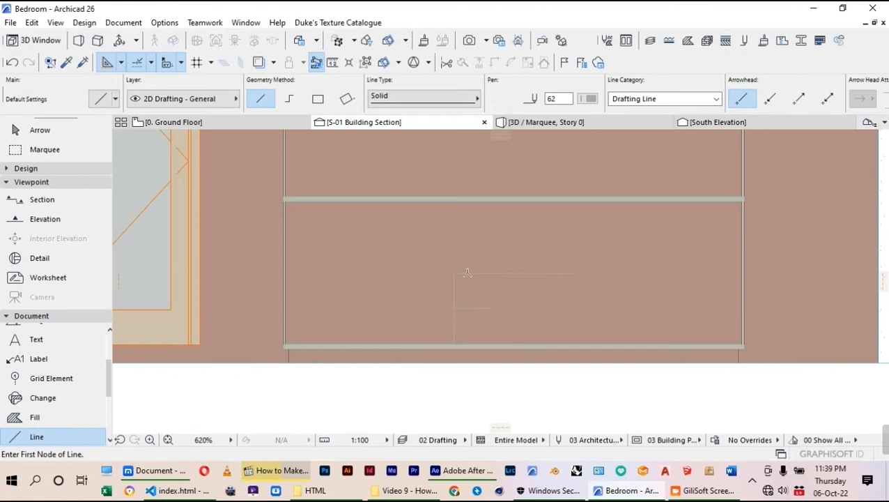
Step: Continue the guide upward with a 300 mm vertical line and mark its upper end with a horizontal line
scroll(454, 273, up, 1)
click(453, 272)
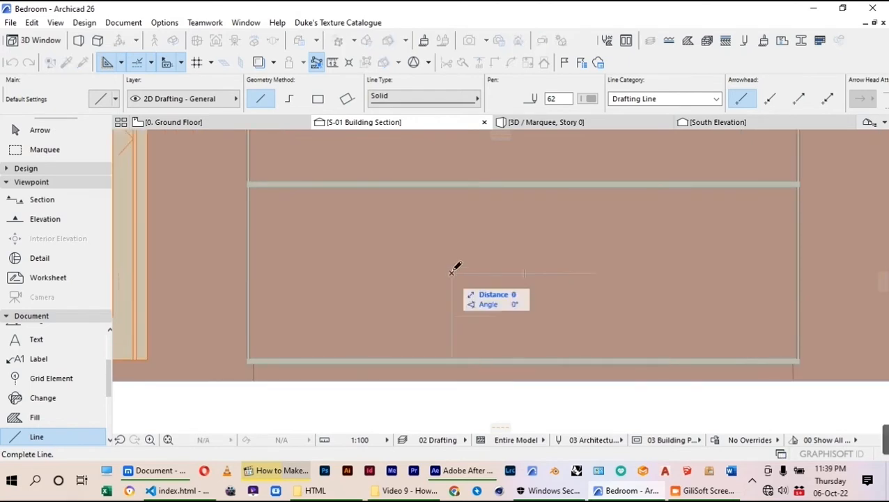
text(300)
key(Return)
click(453, 209)
click(591, 207)
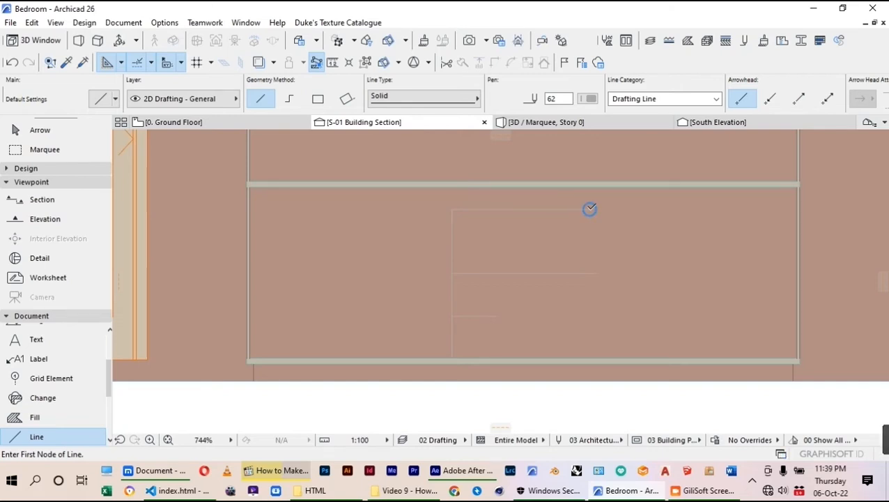
Step: Add a 20 mm vertical line above the uppermost horizontal guide to mark the clearance below the shelf
scroll(588, 210, up, 2)
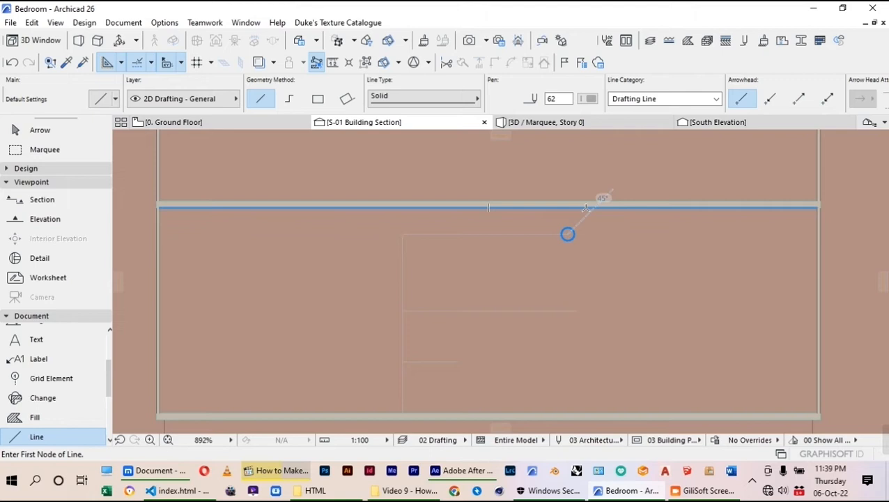
scroll(408, 224, up, 2)
click(400, 238)
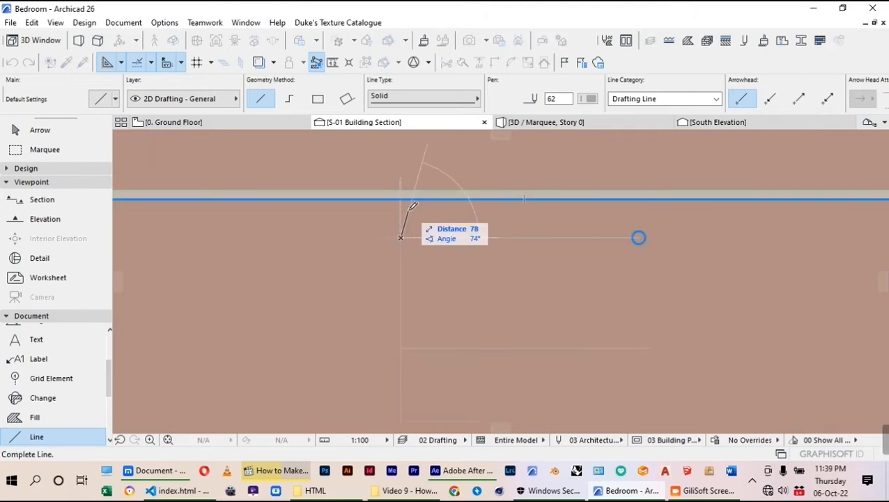
text(2)
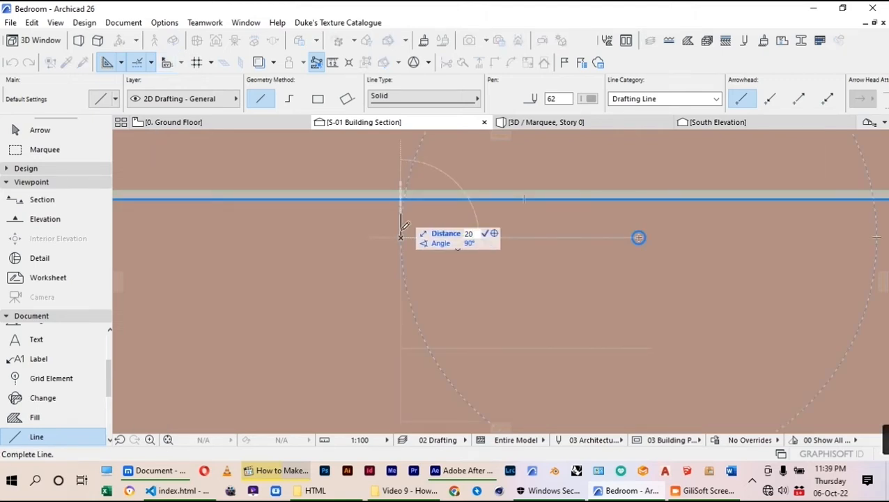
text(0)
key(Return)
Step: Move the lowest intermediate shelf down so its underside meets the upper end of the 20 mm guide line
click(40, 131)
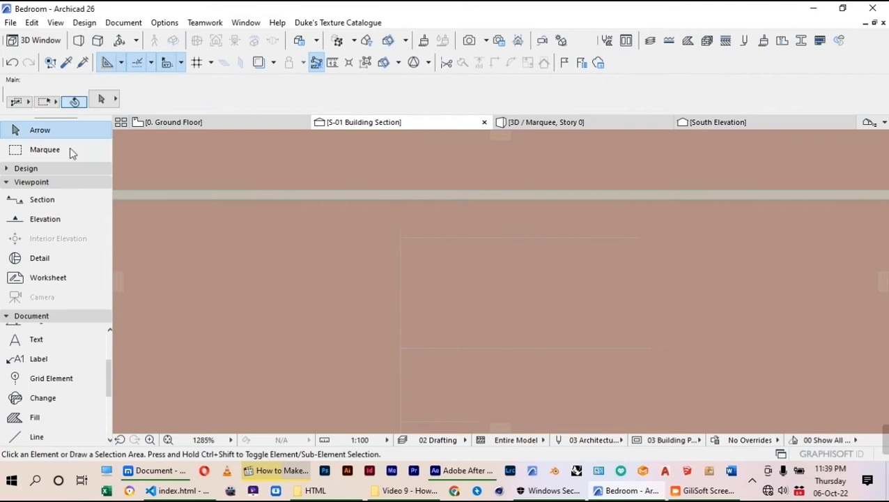
click(394, 199)
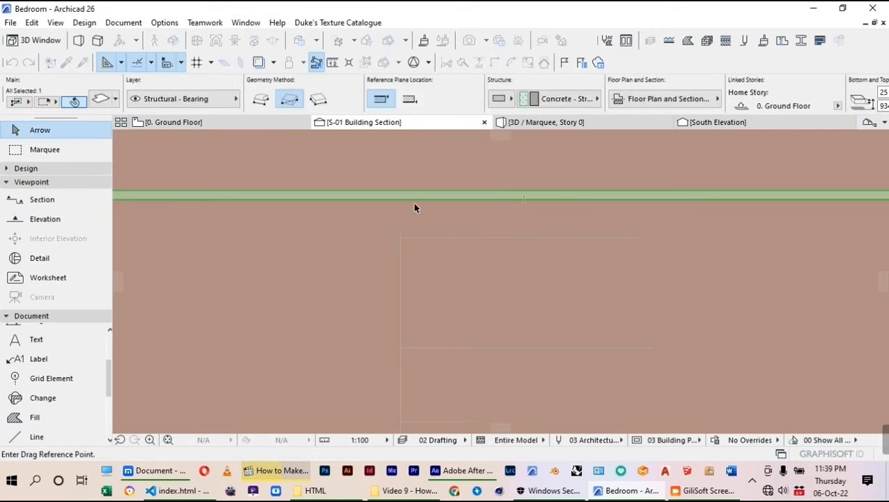
click(413, 199)
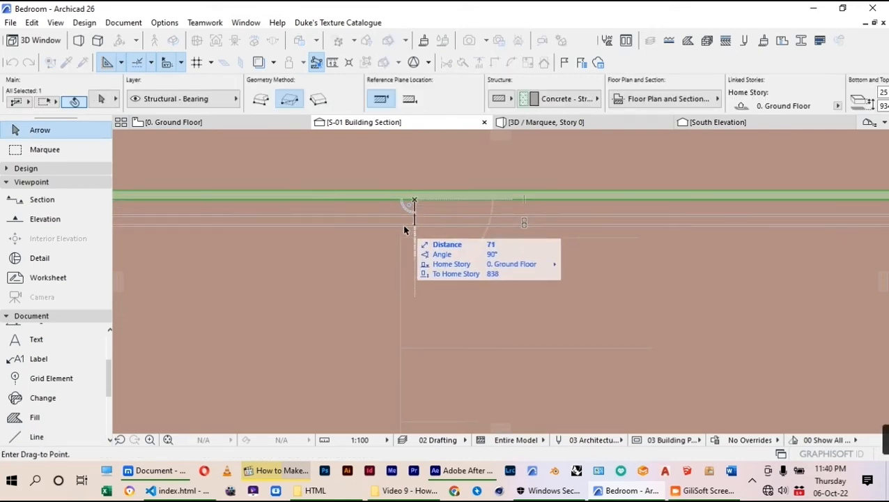
click(404, 230)
scroll(453, 313, up, 3)
scroll(752, 264, down, 3)
click(648, 292)
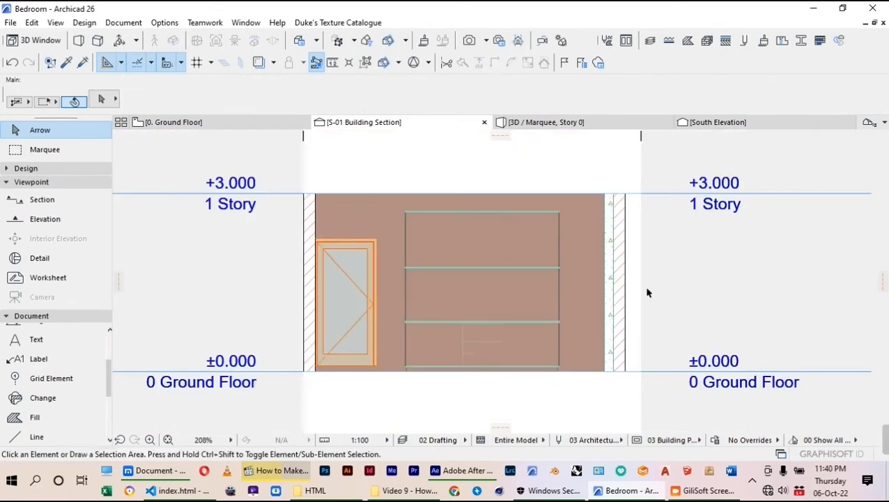
Step: Move the upper intermediate shelf up until it is level with the top of the door frame
click(35, 437)
scroll(523, 291, up, 2)
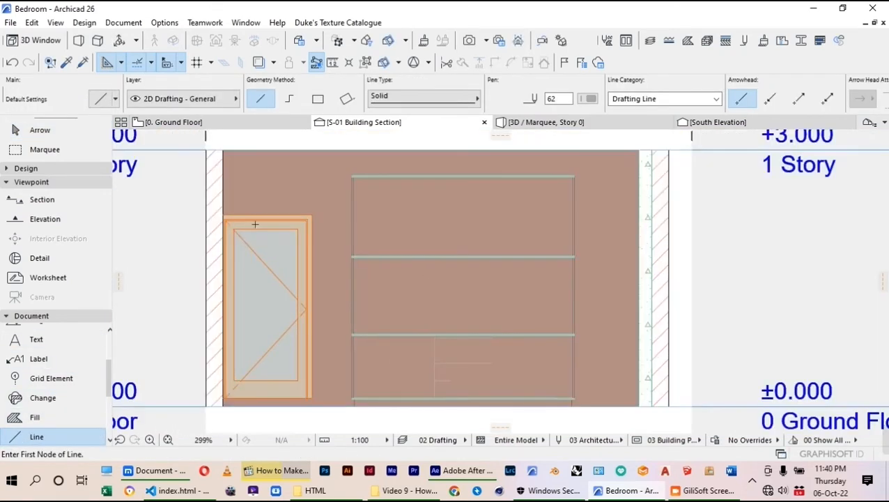
click(40, 129)
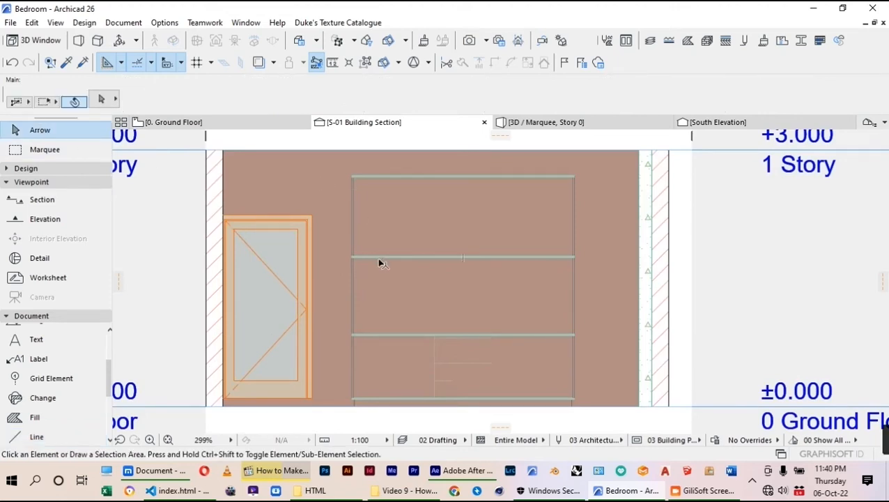
click(508, 256)
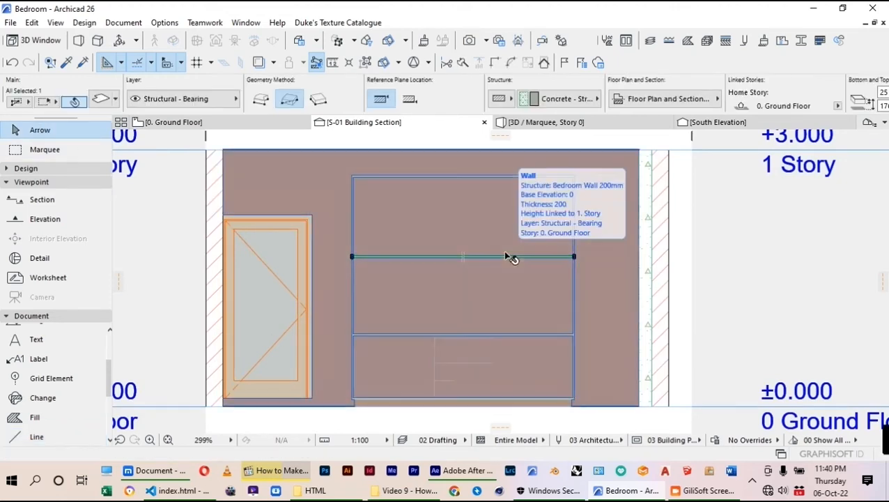
scroll(512, 257, down, 2)
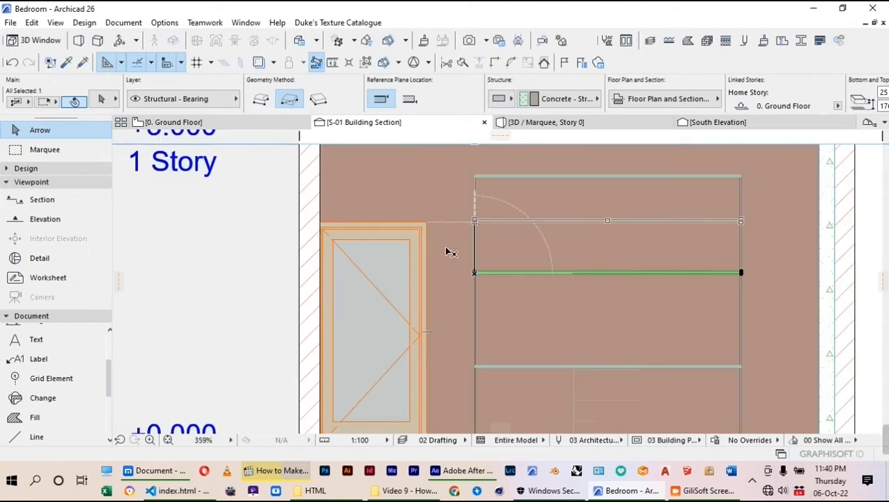
key(Escape)
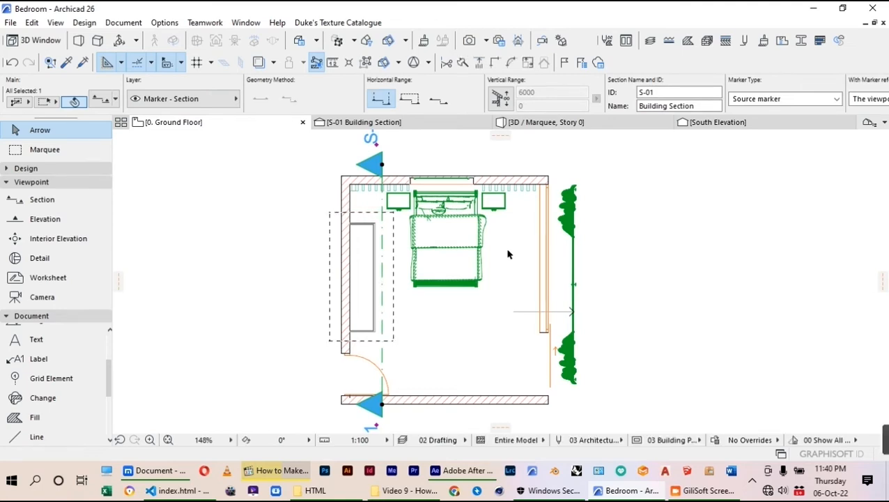
Step: Start a new profile in the Profile Manager and create a folder named Bedroom inside the Generic folder for it
scroll(308, 328, up, 5)
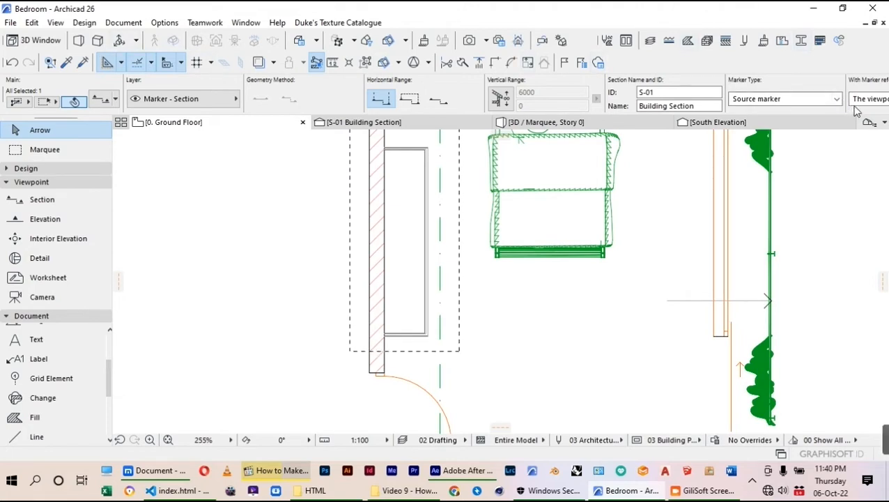
click(801, 40)
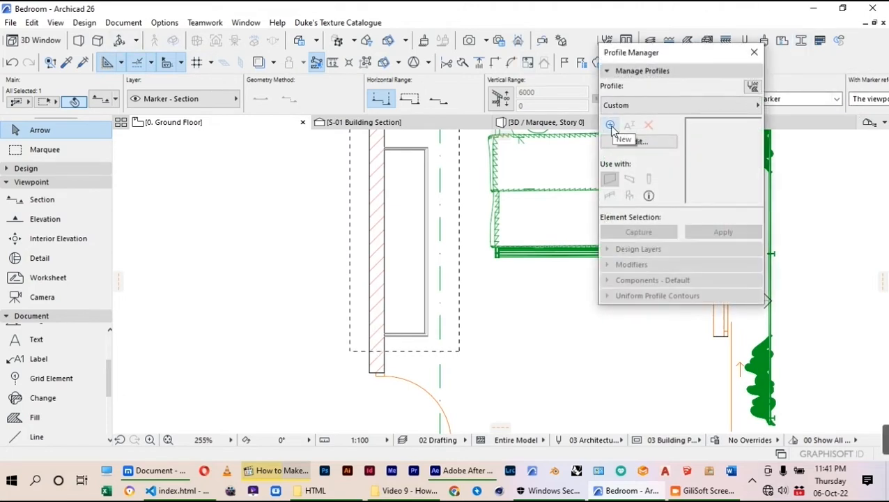
click(611, 125)
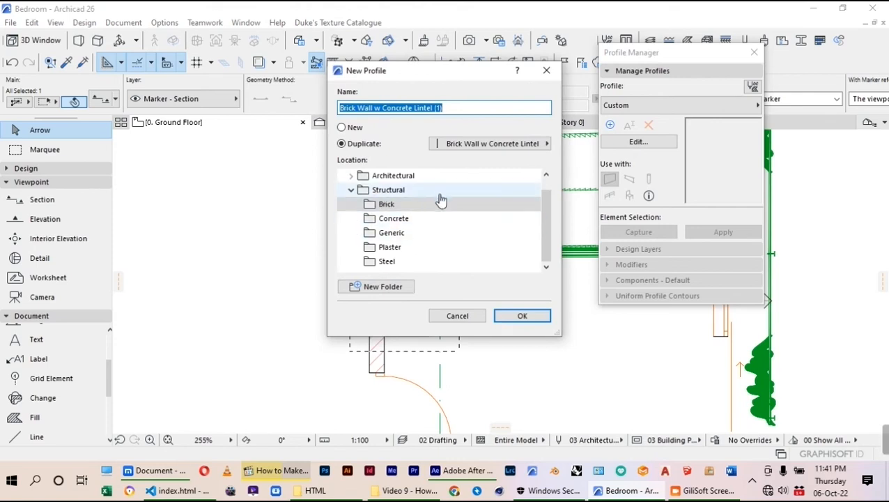
click(392, 237)
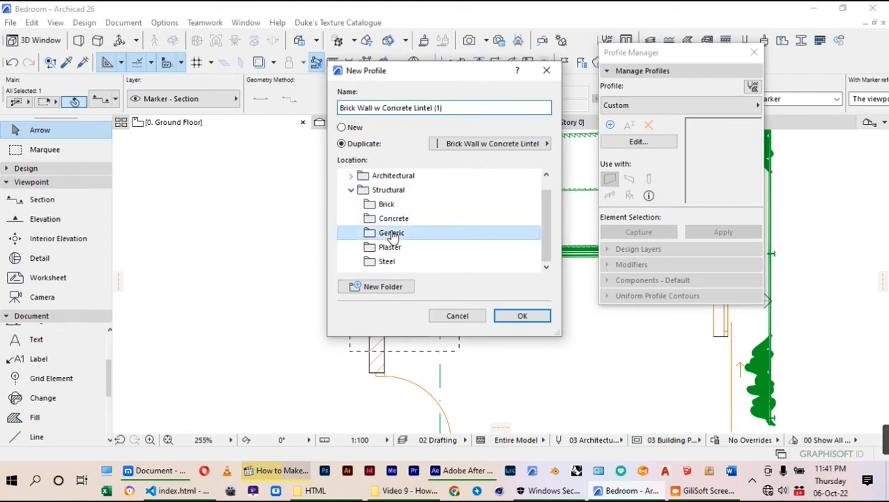
click(410, 292)
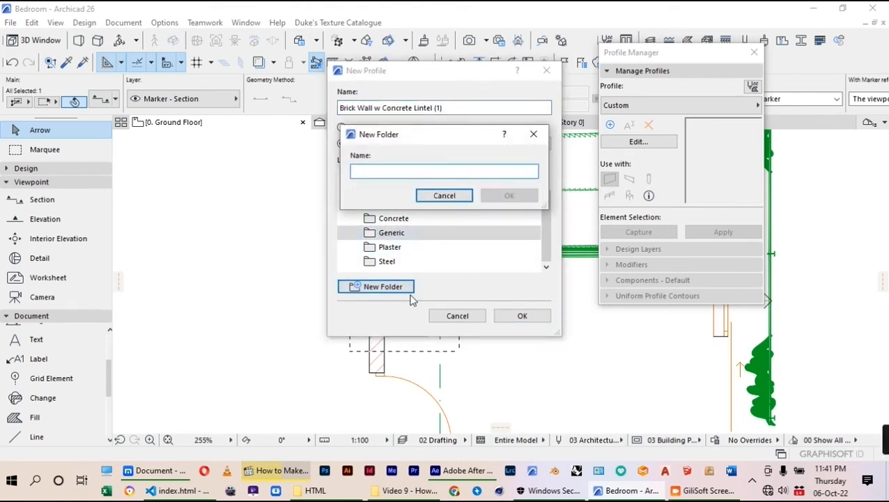
text(da)
key(BackSpace)
key(BackSpace)
text(Bedroom)
click(488, 198)
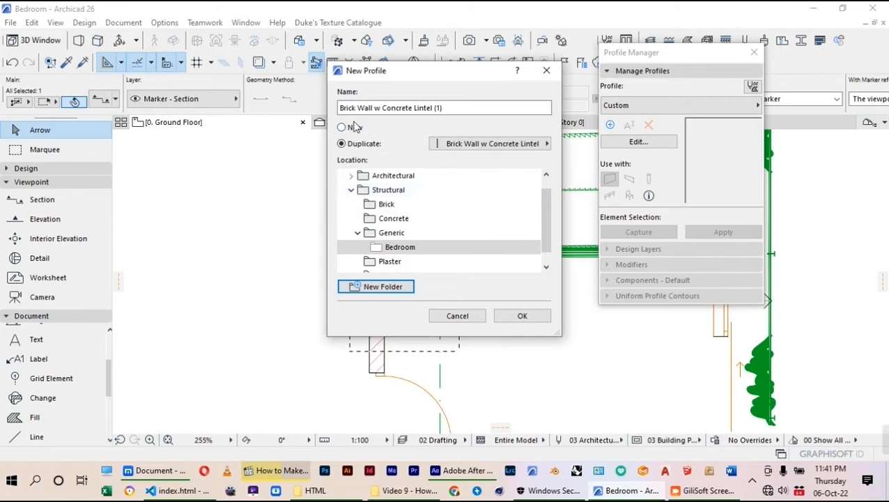
Step: Name the profile Drawer Profile and create it as a duplicate of Brick Wall w Concrete Lintel in the Bedroom folder
drag(452, 106, 355, 127)
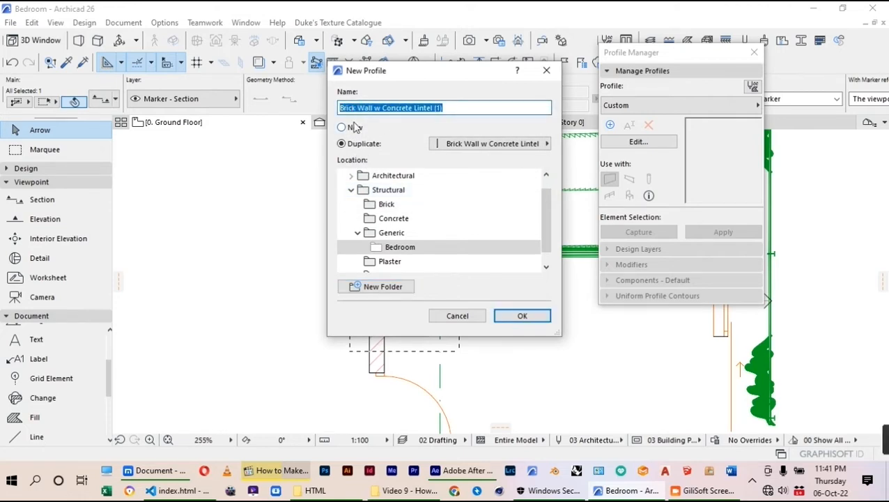
text(Drawer Profile)
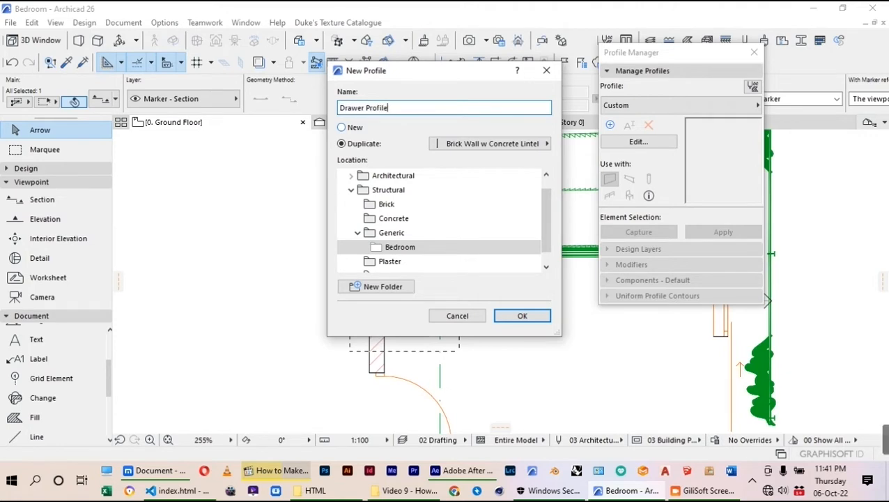
click(518, 315)
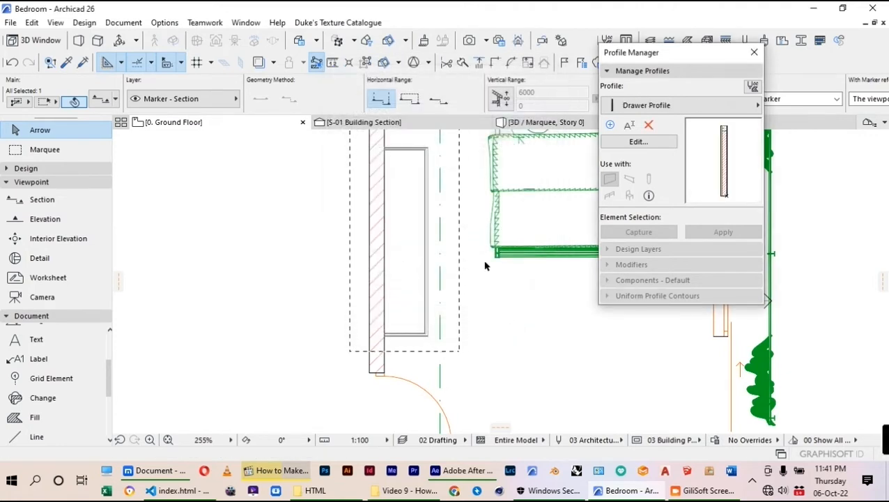
Step: Open Drawer Profile for editing and delete all the duplicated wall geometry and its guide lines
scroll(384, 263, down, 6)
click(629, 148)
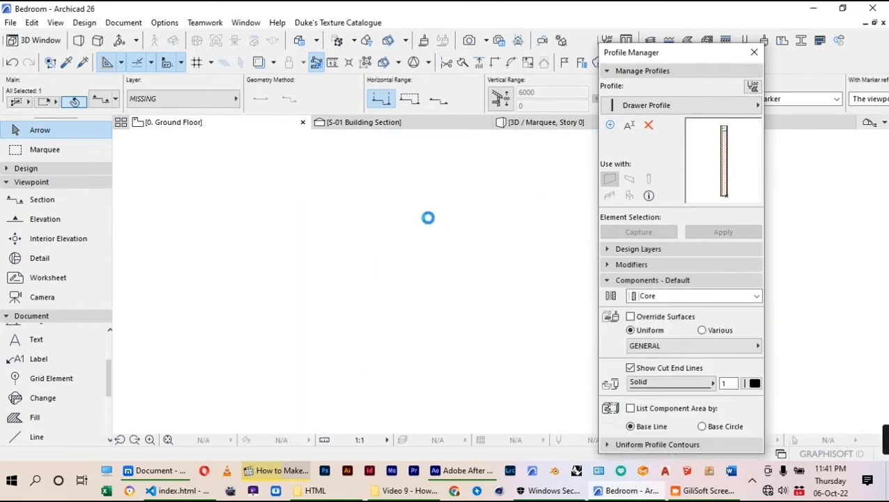
drag(517, 167, 336, 357)
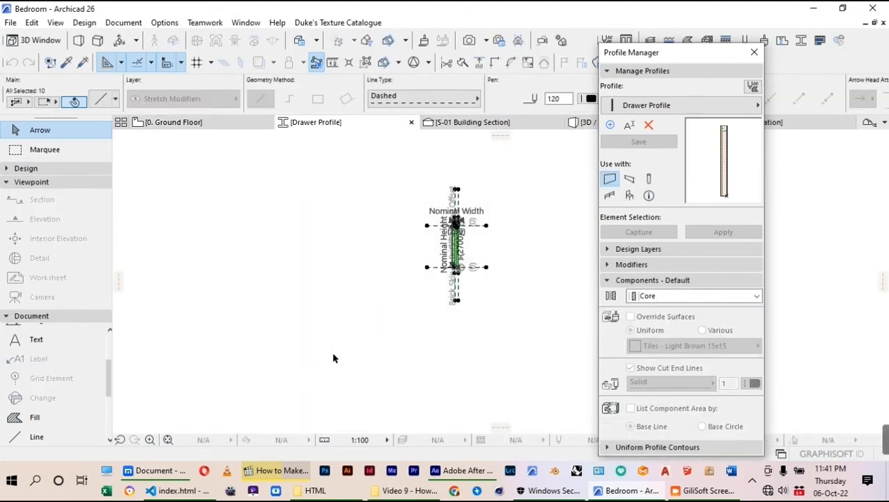
key(Delete)
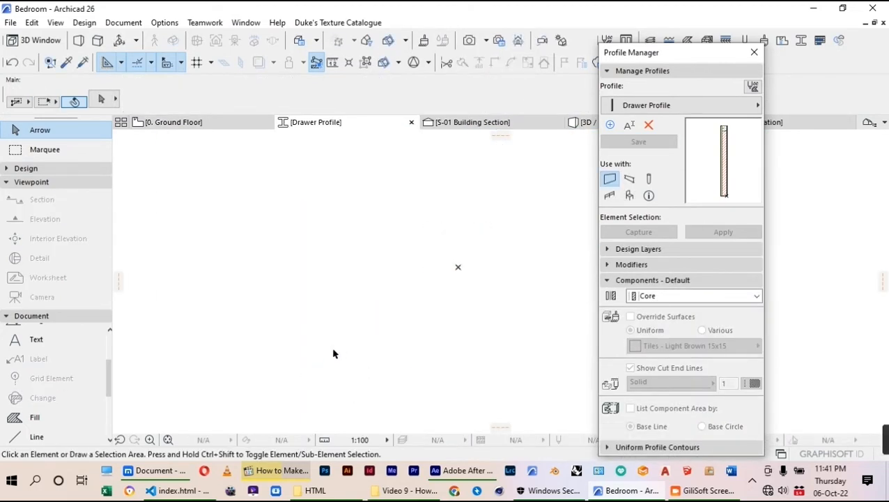
Step: Draw a vertical line about 200 mm long upward near the profile origin as the drawer profile's first edge
click(25, 437)
click(438, 282)
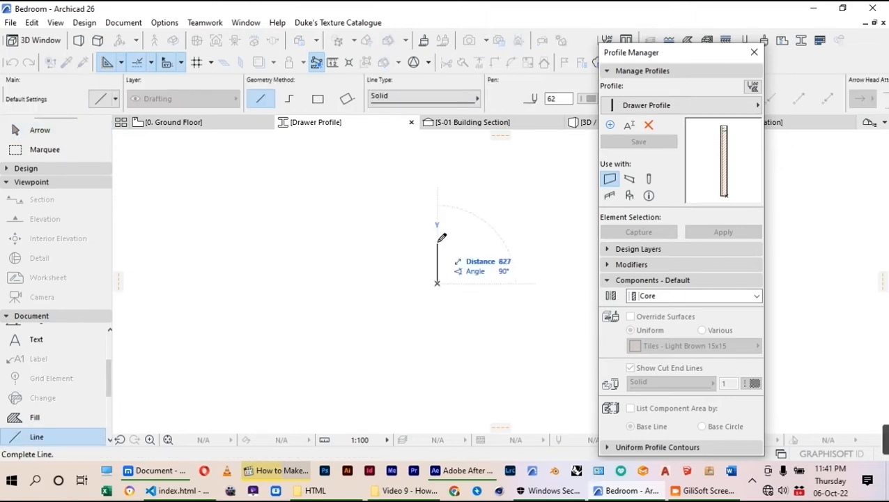
text(20)
key(Return)
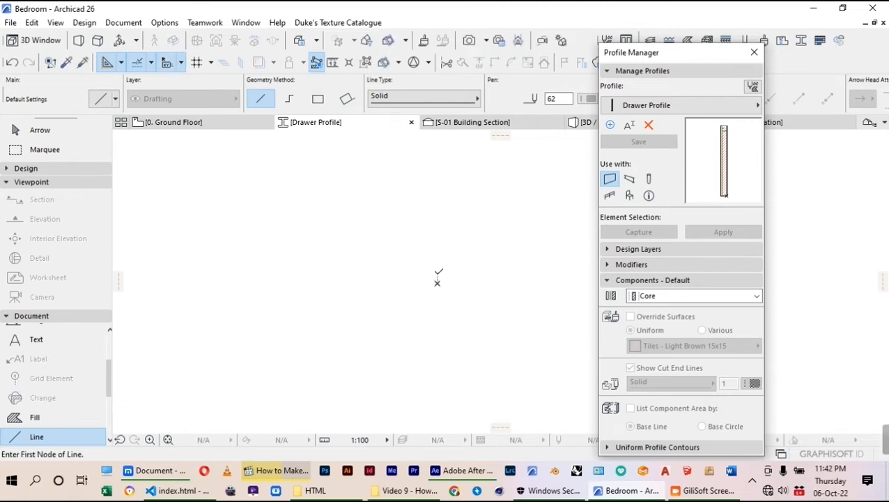
Step: Draw a horizontal line from the upper end of the vertical line in the drawer profile
click(439, 228)
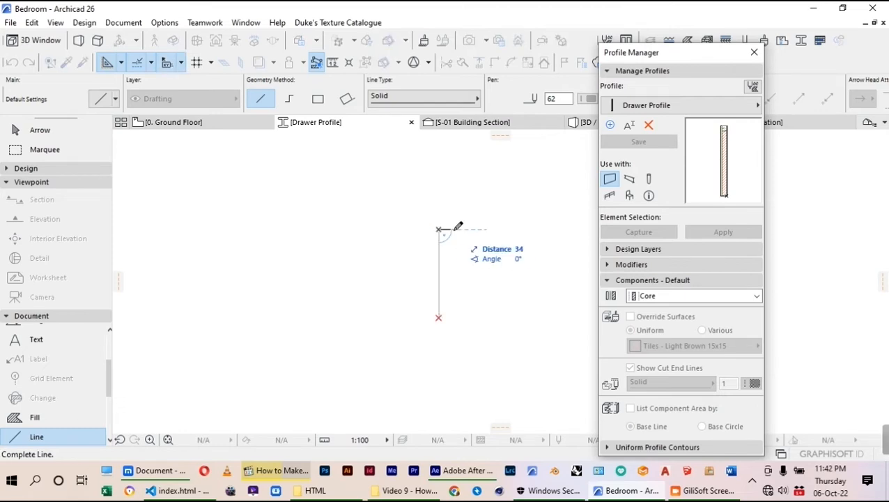
Step: Complete a closed rectangle from the existing vertical line, giving it a 25 mm wide top edge
text(25)
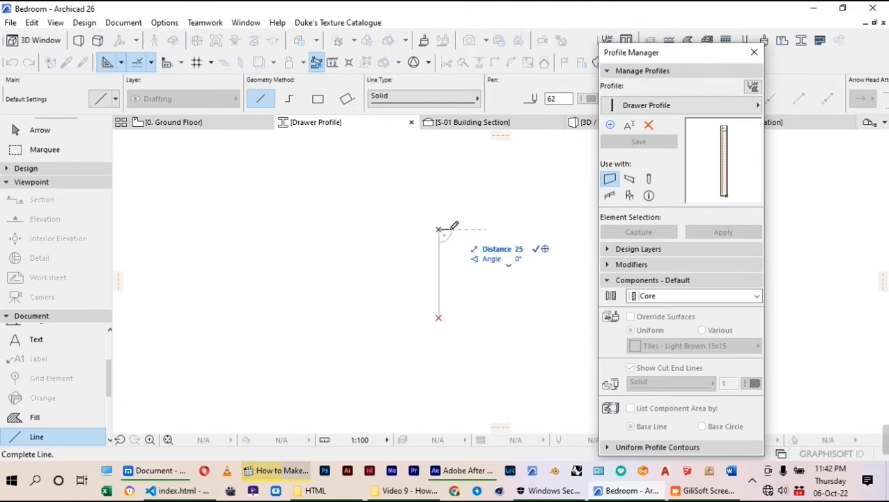
key(Return)
click(450, 229)
click(451, 318)
click(438, 317)
click(450, 318)
scroll(439, 239, up, 3)
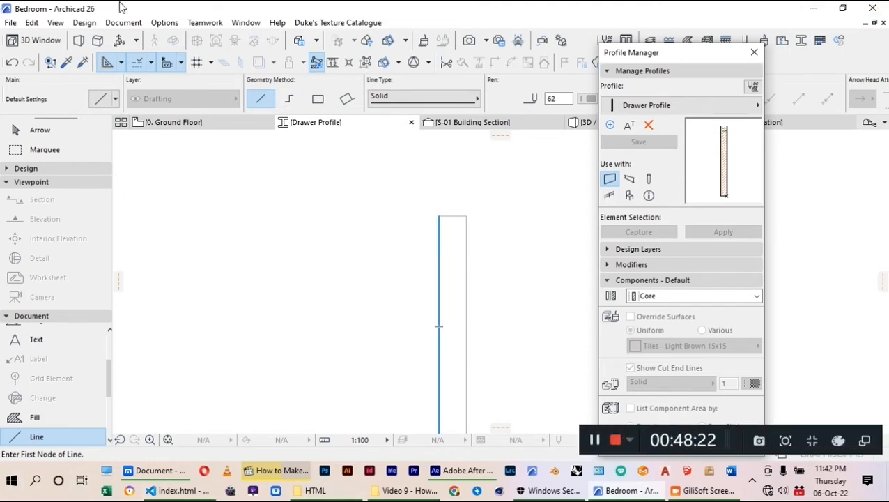
Step: Draw a vertical line down from the rectangle's top edge and a short horizontal line from its end as the groove's side and floor
scroll(471, 211, up, 1)
middle_drag(471, 211, 455, 222)
scroll(447, 249, up, 2)
scroll(481, 234, up, 2)
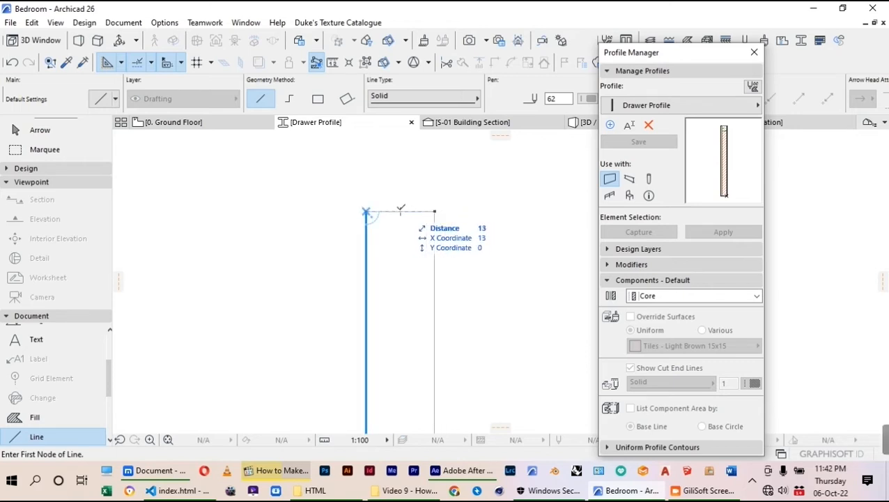
click(394, 209)
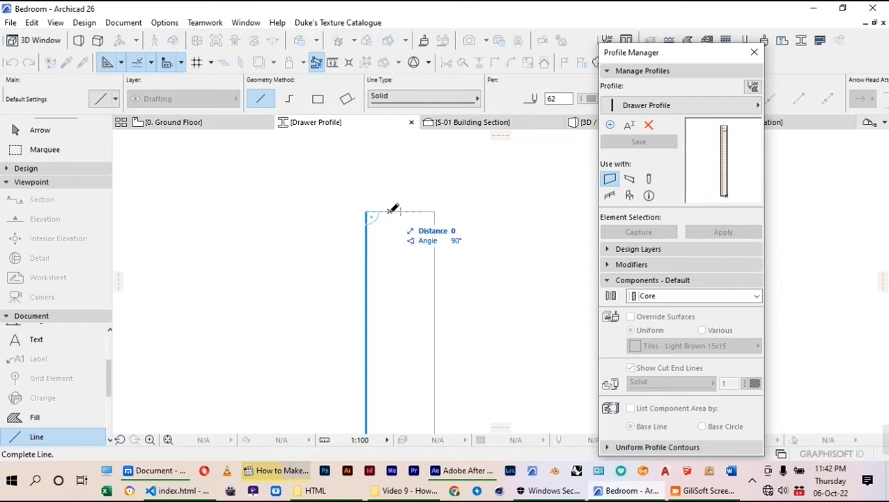
click(391, 276)
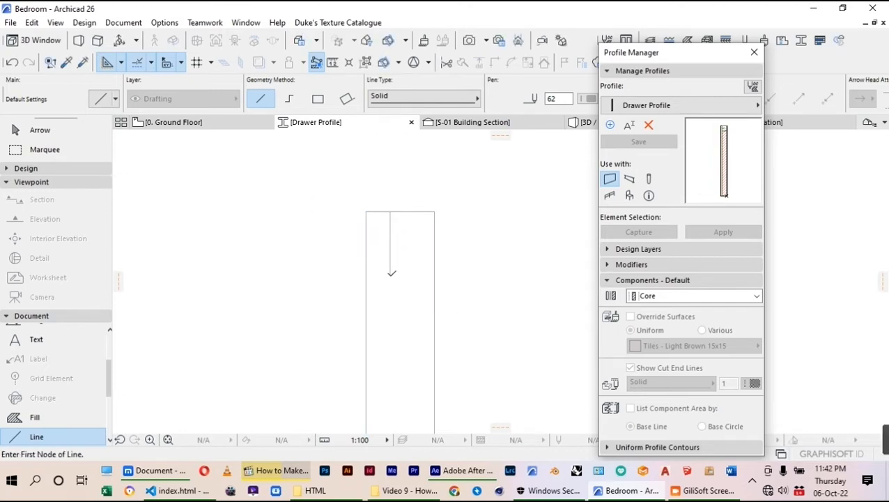
click(391, 276)
click(416, 275)
Step: Draw a slanted line up from the groove floor's end and a short horizontal line from it to the rectangle's right edge
click(417, 275)
click(422, 244)
click(422, 244)
click(435, 244)
Step: Extend the slanted groove line past the short horizontal line and trim off the horizontal line's overhanging end
scroll(418, 243, up, 3)
click(35, 130)
scroll(411, 252, up, 5)
click(436, 241)
click(436, 241)
click(438, 230)
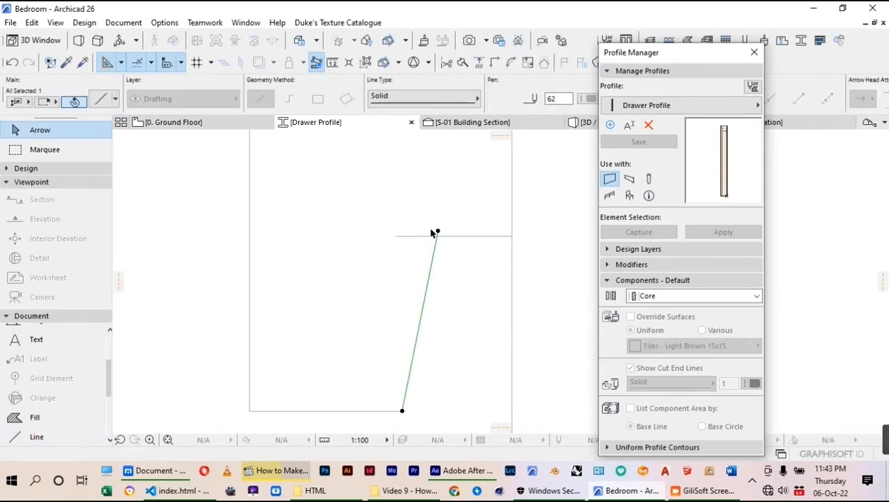
click(423, 243)
scroll(437, 240, up, 3)
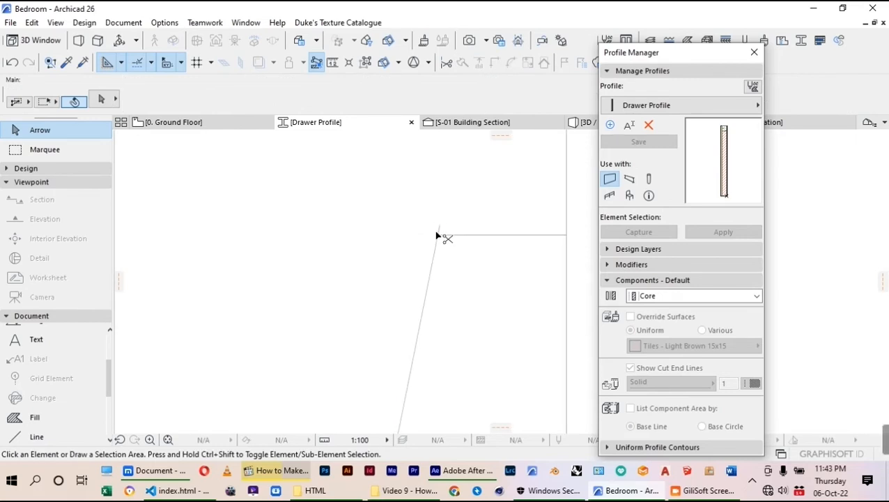
Step: Trim away the leftover outline above the groove and its short right lip, leaving a clean stepped top
scroll(430, 241, down, 4)
ctrl+click(486, 222)
scroll(463, 269, down, 5)
scroll(424, 228, up, 2)
scroll(419, 280, down, 3)
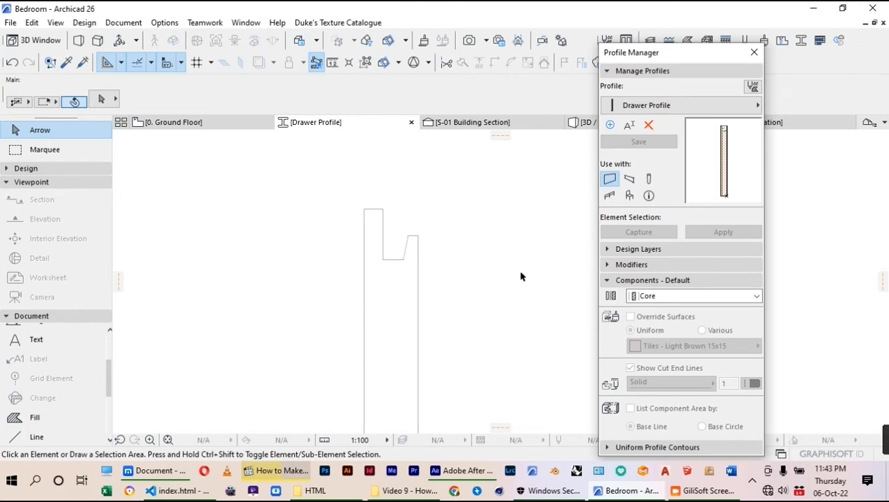
Step: Draw a horizontal line across the full width of the profile just below the groove floor
scroll(379, 215, down, 3)
scroll(423, 223, down, 2)
scroll(423, 223, up, 5)
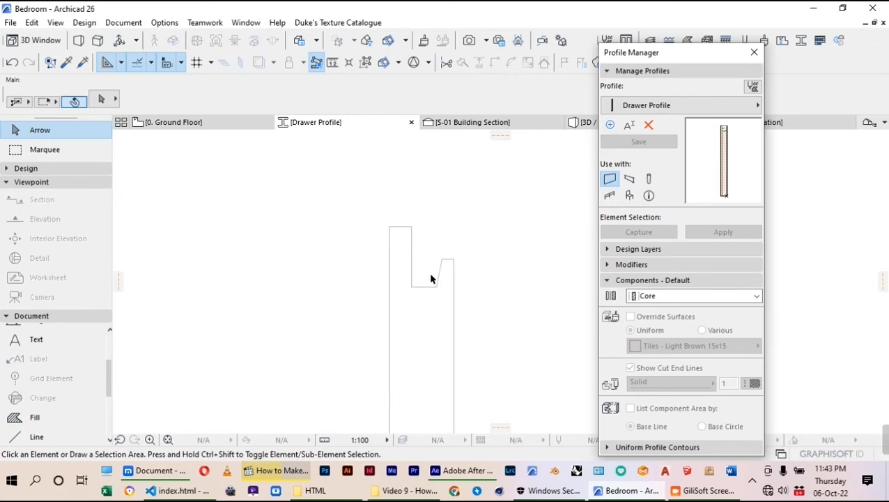
scroll(376, 246, down, 2)
middle_drag(386, 237, 375, 212)
scroll(375, 212, up, 2)
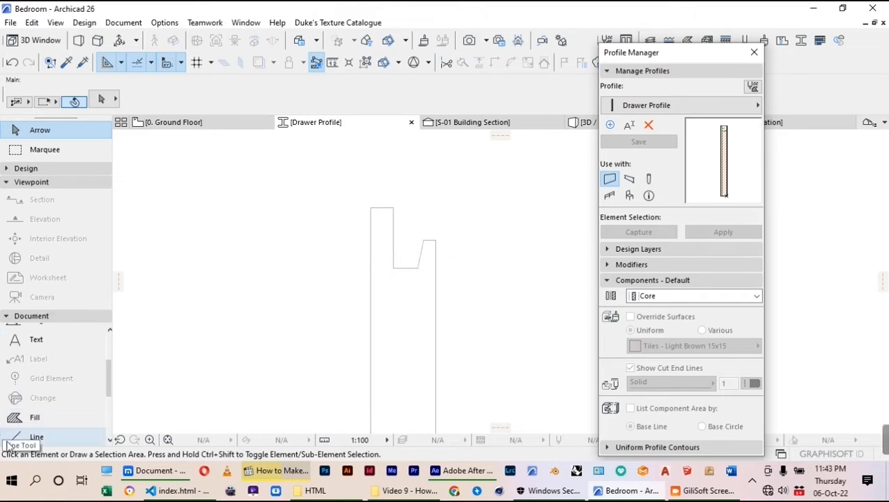
click(36, 436)
scroll(384, 293, up, 1)
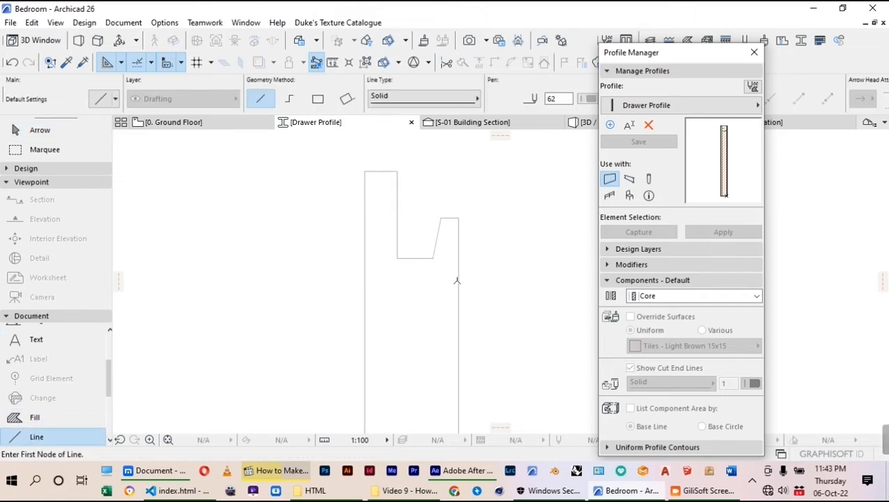
click(458, 280)
click(365, 280)
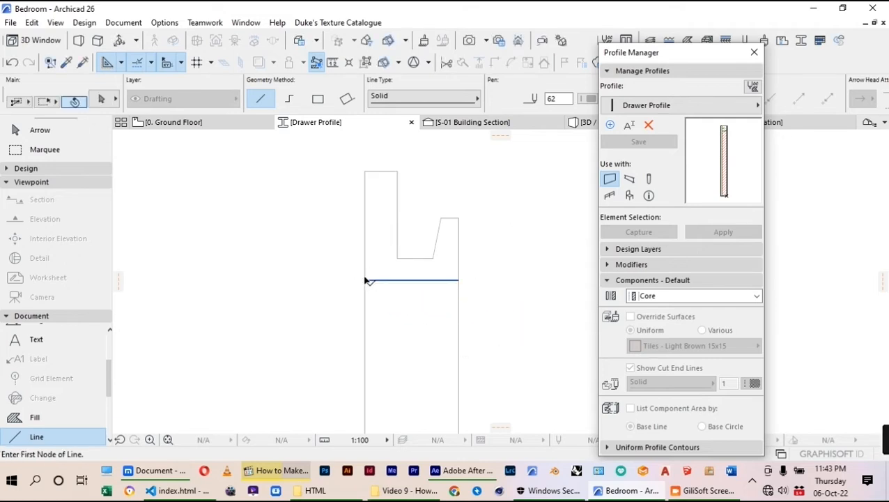
scroll(401, 223, down, 5)
scroll(406, 223, down, 2)
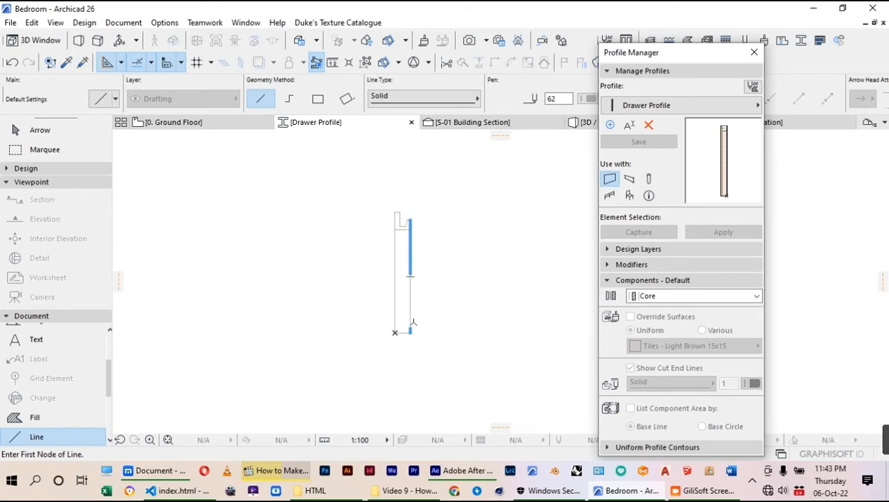
key(Escape)
Step: Draw a small square of about 6 by 6 mm straddling the profile's right edge below the dividing line
scroll(412, 253, up, 3)
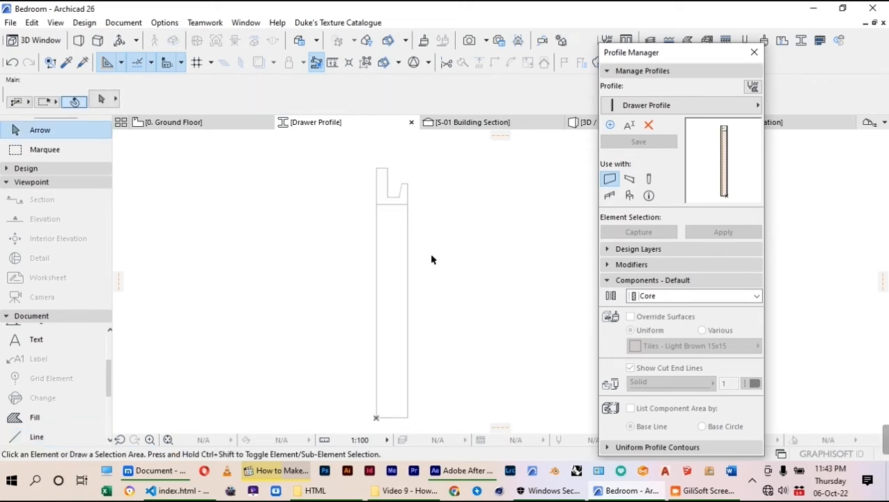
scroll(427, 252, up, 1)
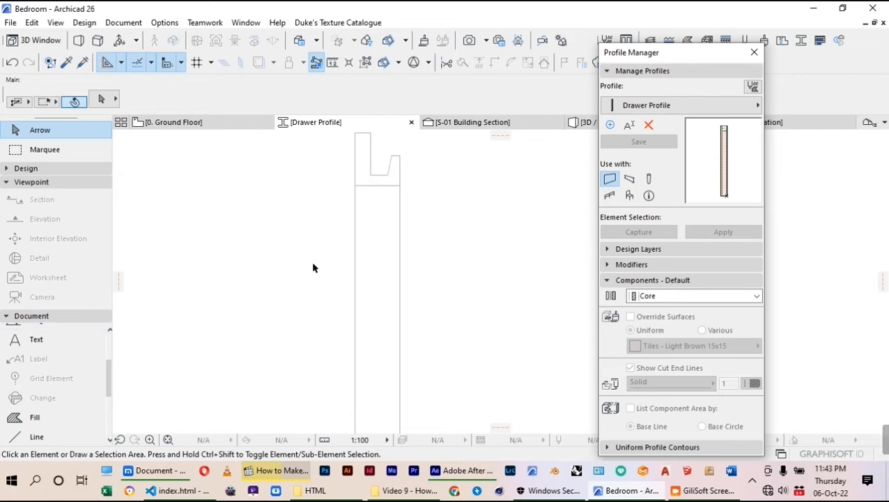
click(28, 437)
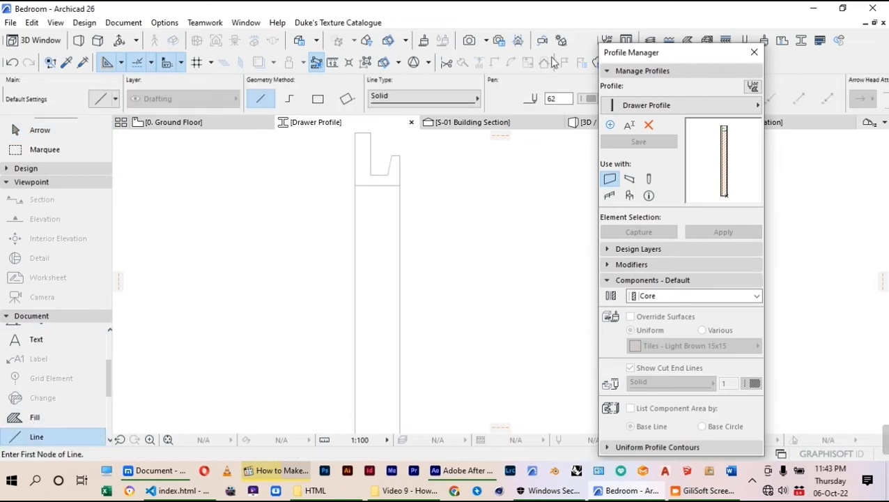
click(318, 99)
scroll(403, 233, up, 1)
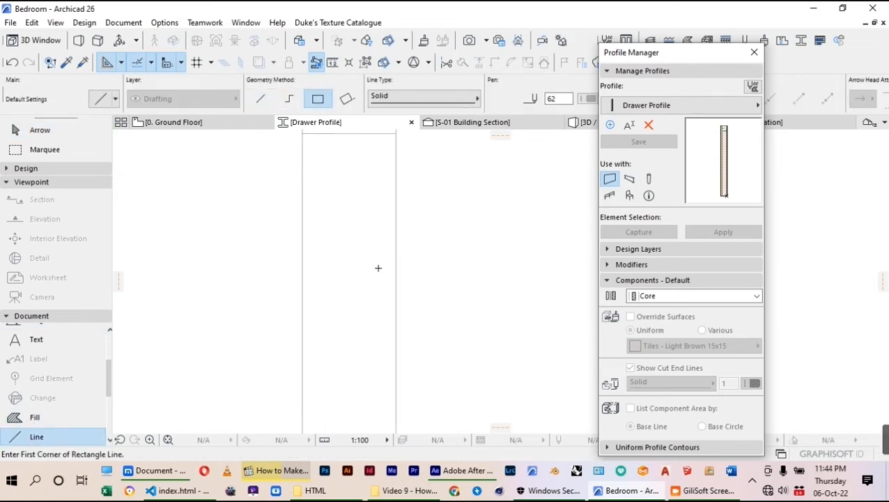
click(380, 235)
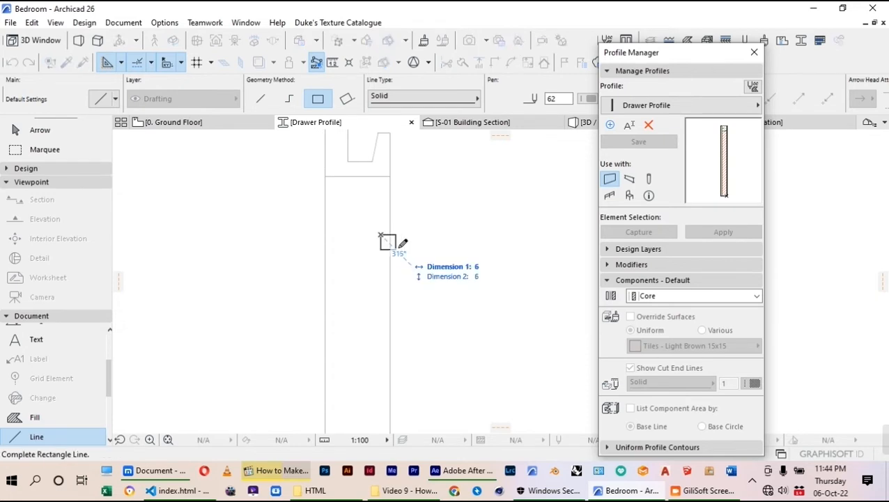
click(398, 250)
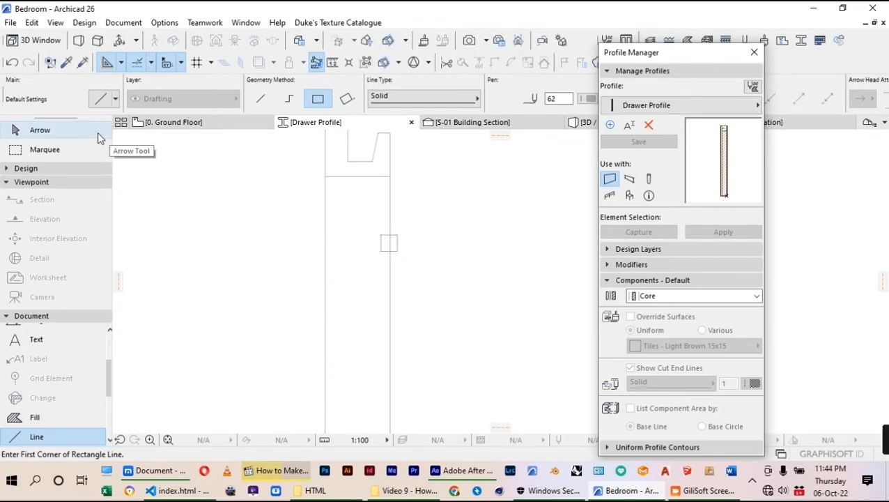
Step: Place a copy of the small square about 80 mm straight below it along the profile's right edge
click(39, 131)
scroll(412, 213, up, 1)
click(398, 254)
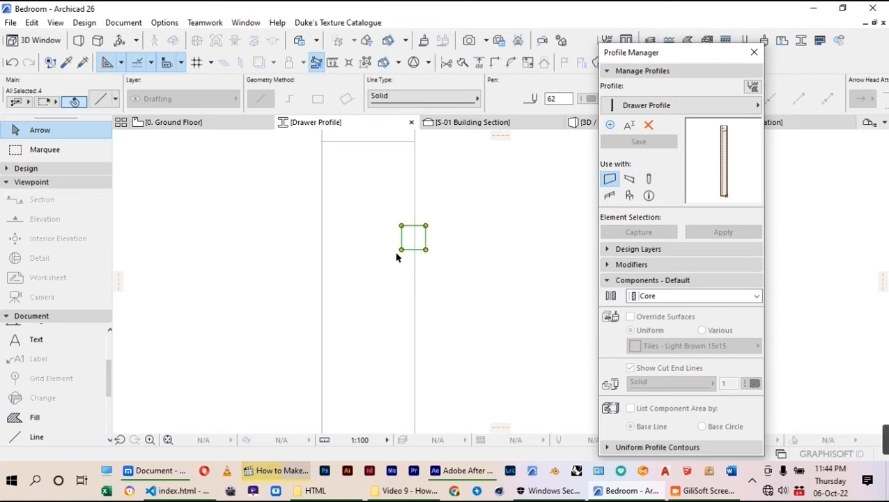
key(ctrl)
scroll(407, 258, down, 4)
click(407, 268)
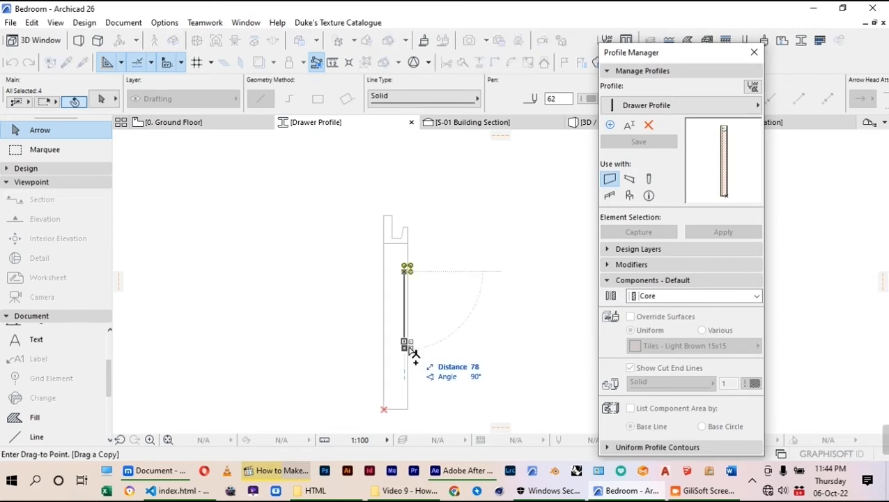
click(411, 355)
scroll(407, 267, up, 3)
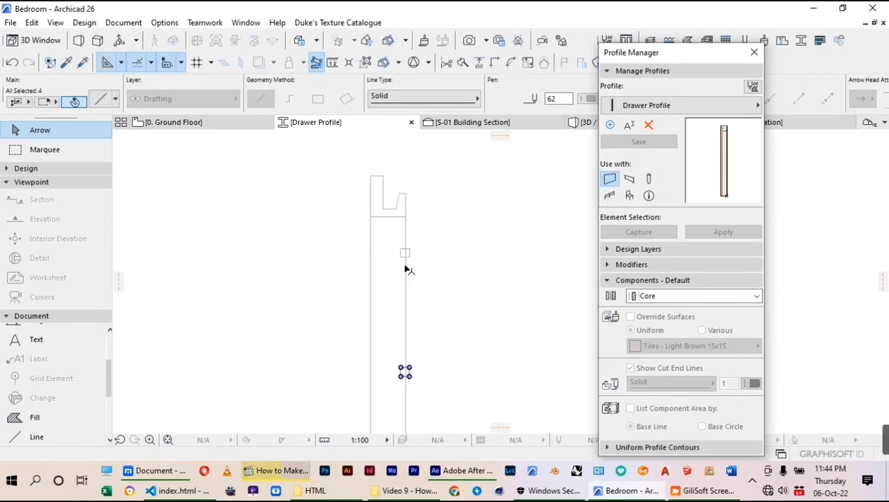
key(Escape)
Step: Move the upper small square about 20 mm straight down along the profile's right edge
drag(393, 241, 407, 270)
key(Escape)
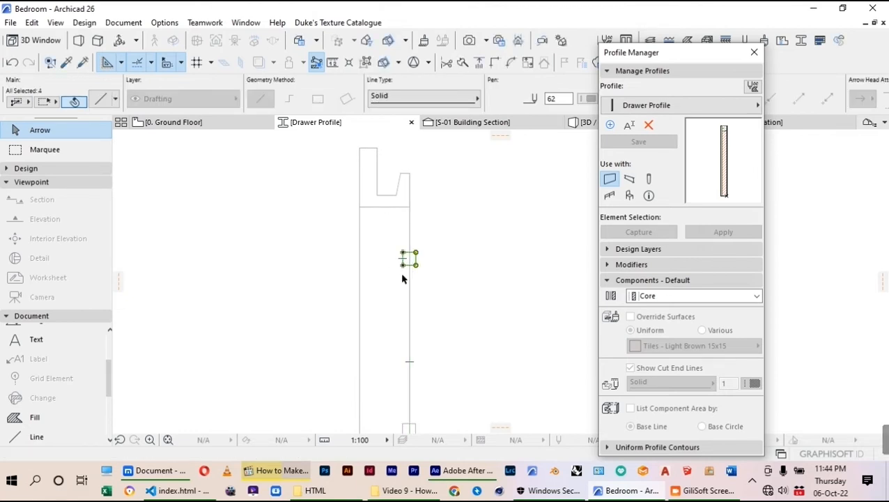
key(ctrl+d)
click(402, 265)
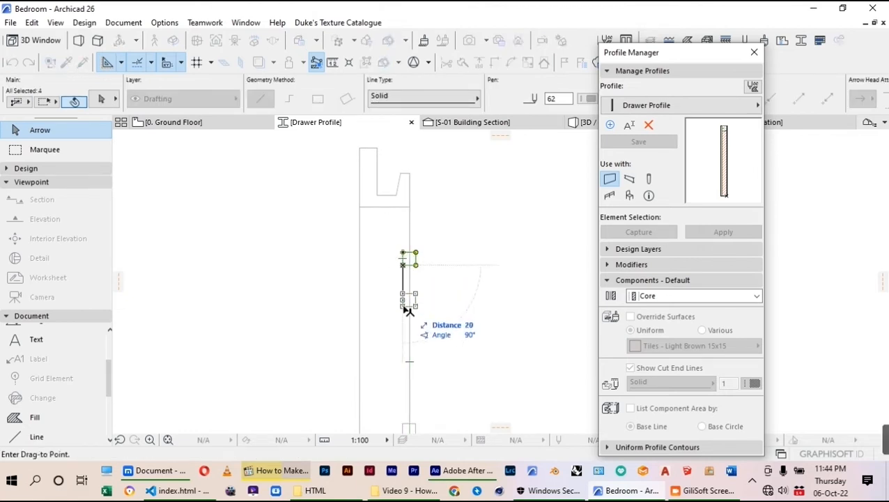
click(405, 306)
scroll(414, 276, down, 4)
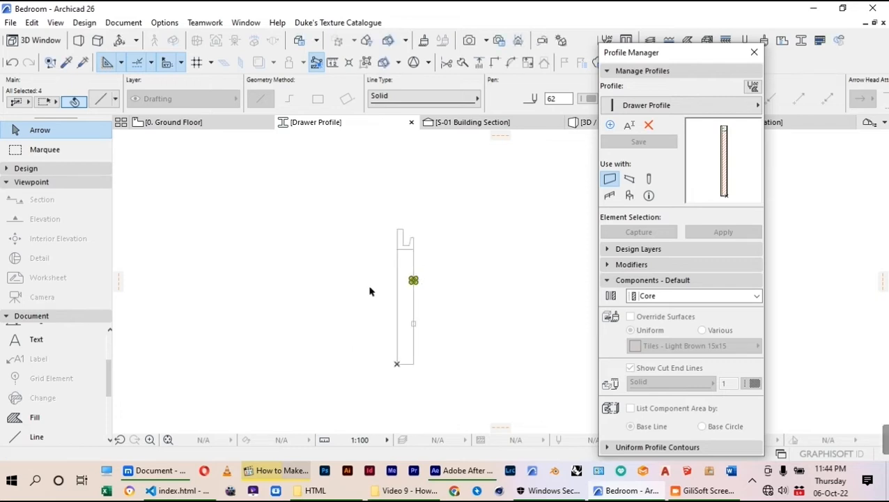
key(Escape)
Step: Move the lower small square straight up the profile's right edge, closer to the upper one
scroll(406, 349, up, 2)
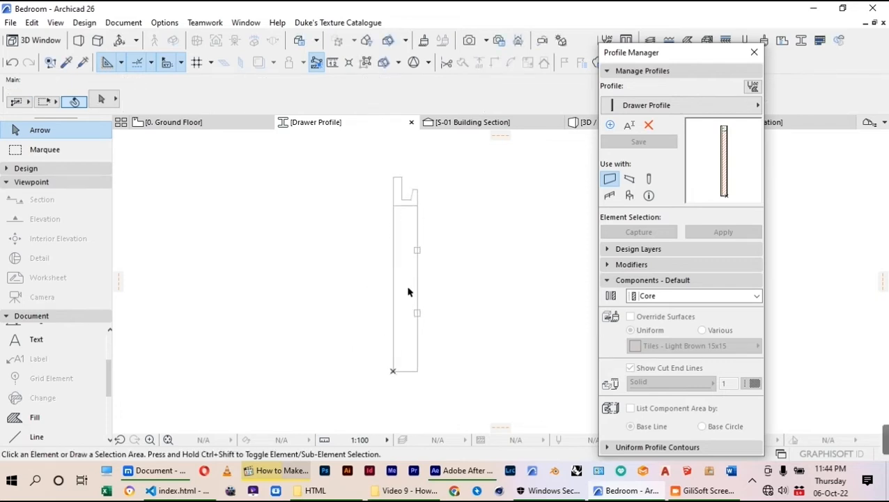
scroll(412, 264, up, 3)
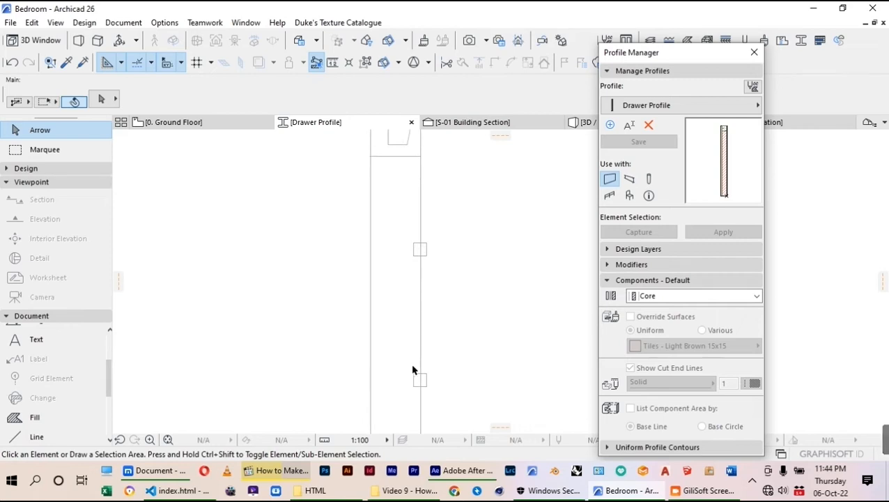
click(413, 380)
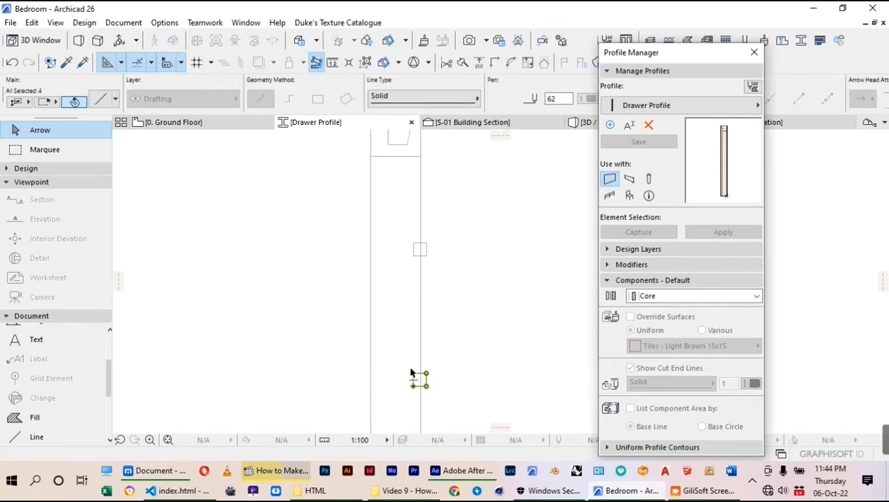
key(ctrl+d)
click(413, 373)
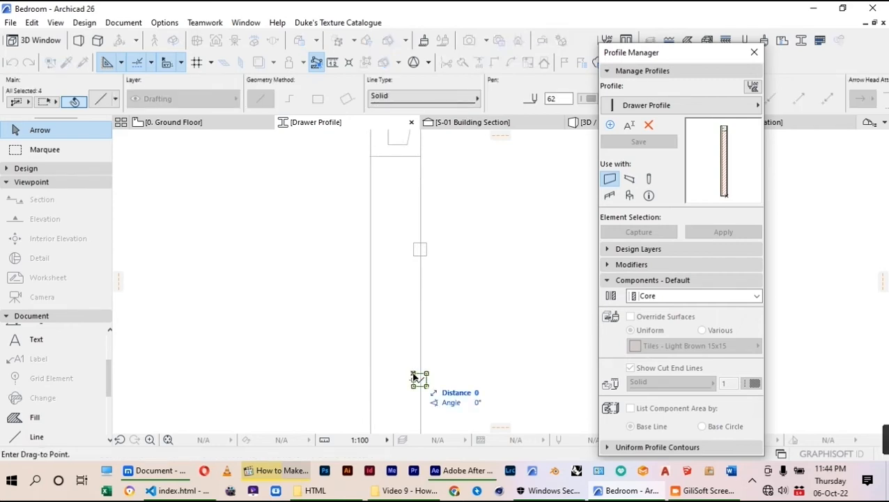
click(413, 323)
Step: Move the upper small square further down the right edge so that it sits just above the lower one
click(425, 251)
key(ctrl+d)
click(426, 257)
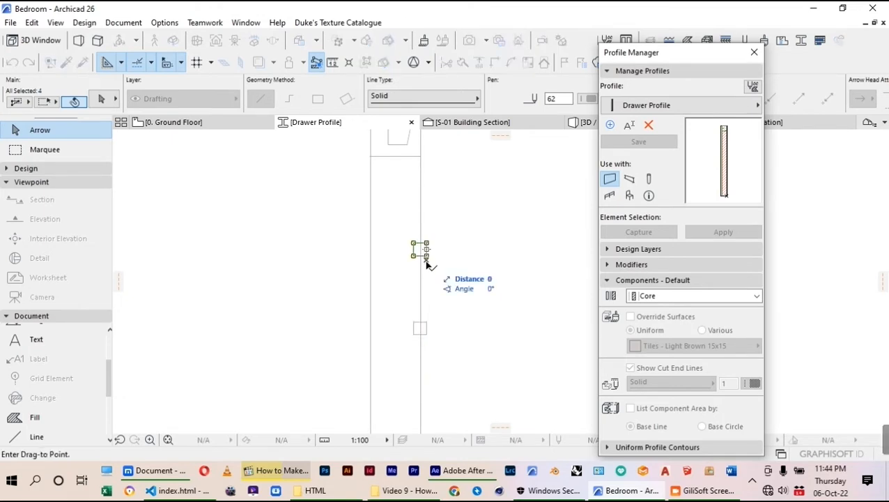
click(427, 298)
click(449, 276)
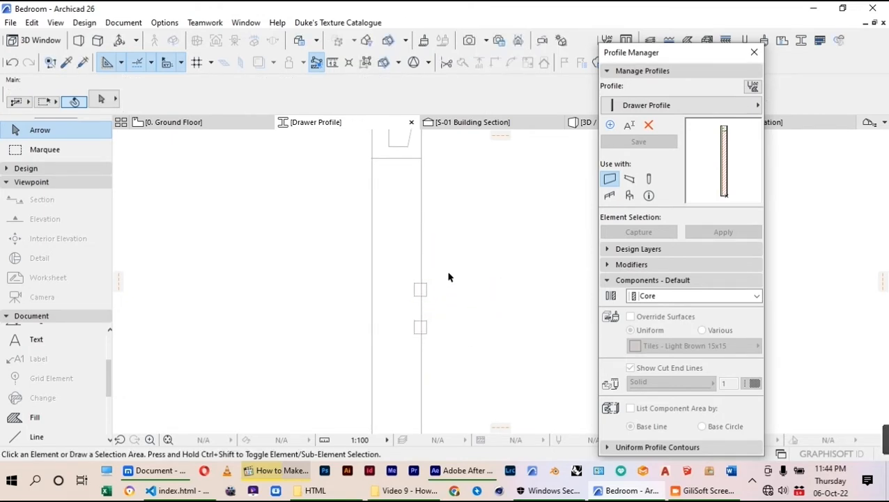
scroll(450, 280, down, 2)
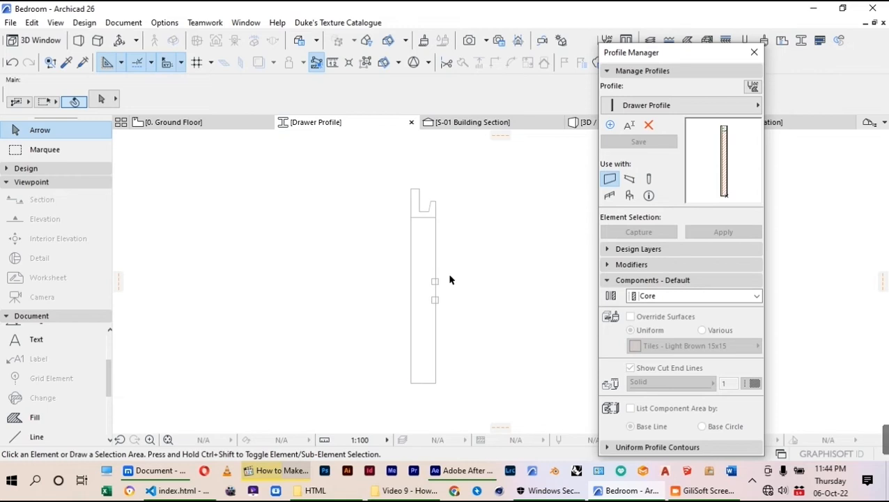
Step: Fill the profile's main body and the grooved top section with the Tile - Wall fill
click(34, 416)
scroll(415, 302, up, 1)
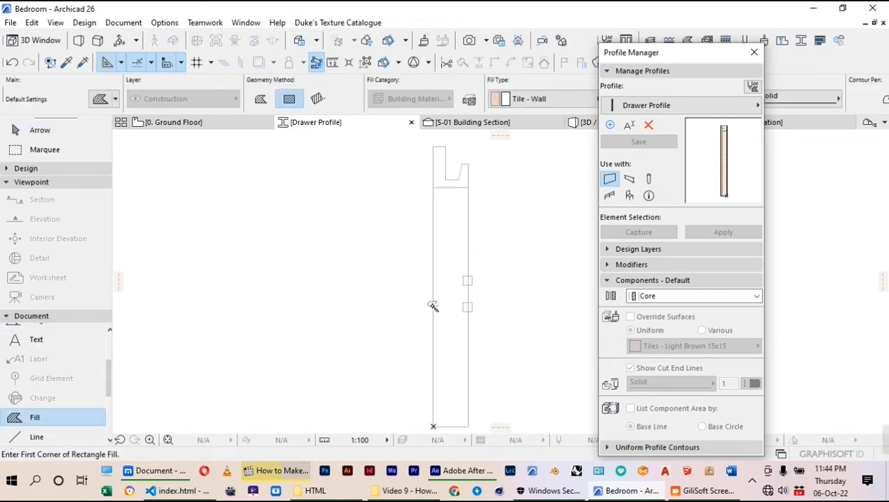
click(447, 309)
scroll(444, 321, down, 2)
scroll(460, 260, up, 4)
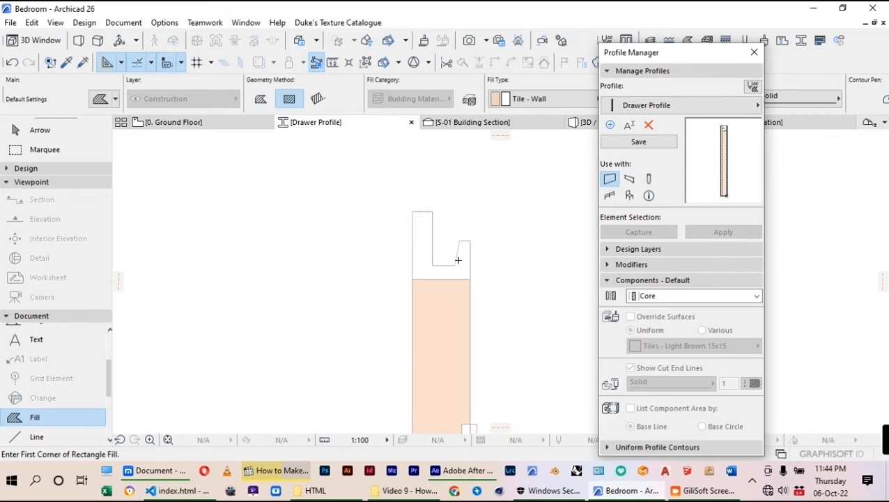
click(374, 244)
scroll(384, 248, down, 4)
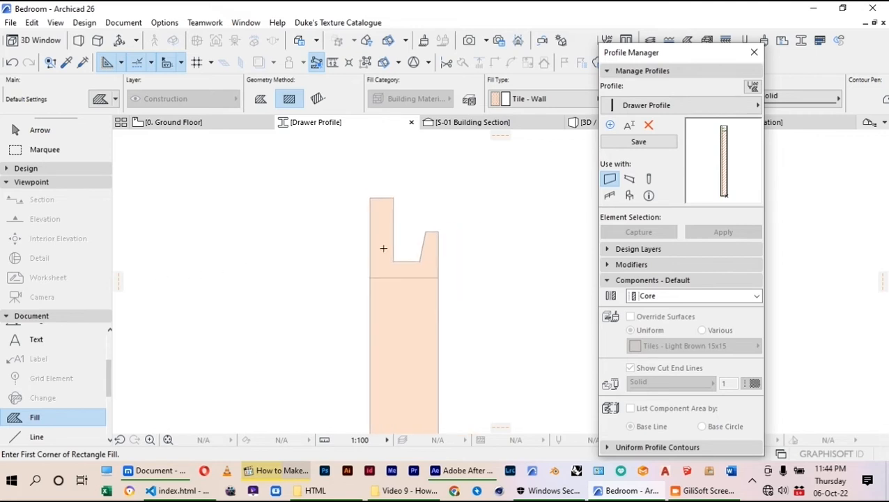
Step: Change the fill of the profile's main body to the Timber - Floor building material
scroll(394, 210, down, 1)
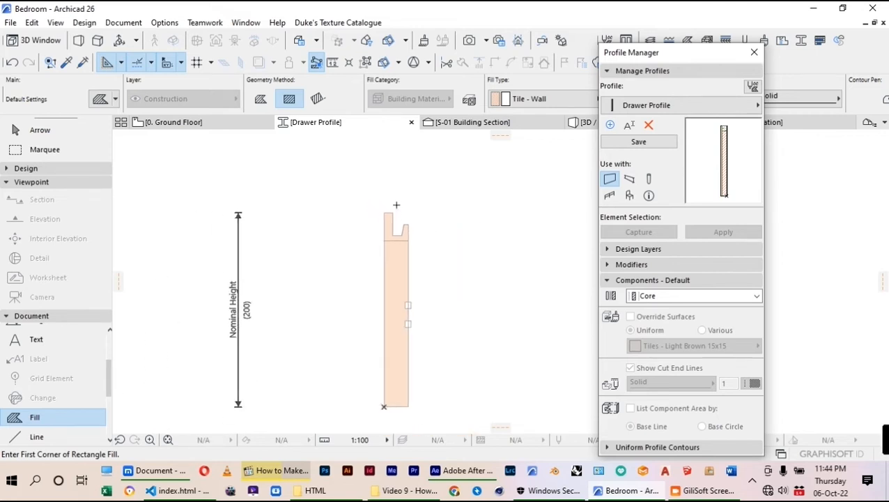
click(27, 129)
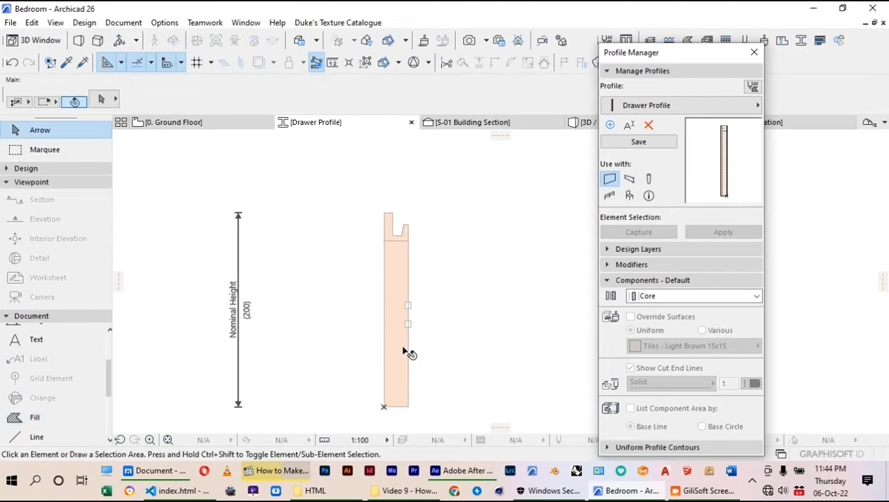
click(403, 352)
scroll(404, 317, up, 7)
scroll(409, 286, down, 2)
click(102, 98)
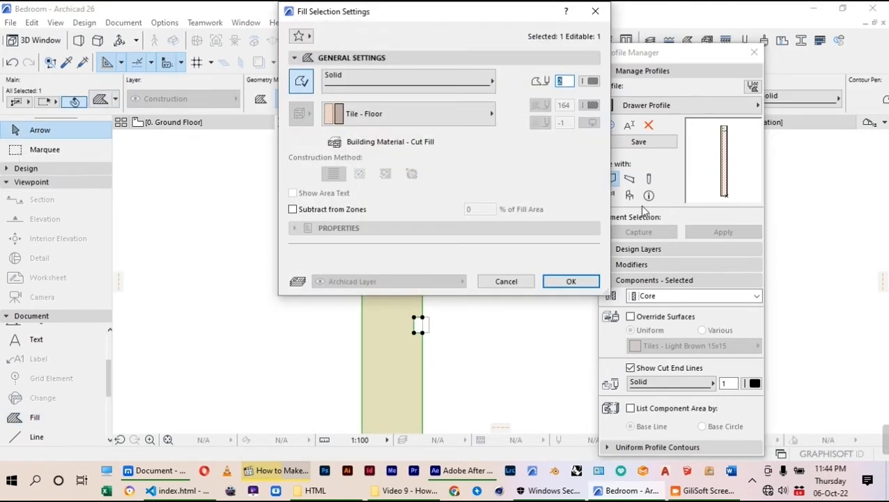
click(460, 119)
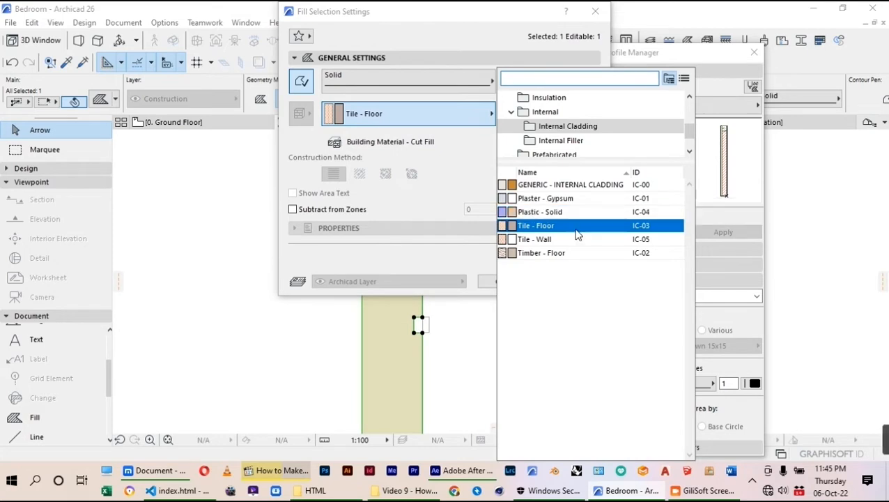
scroll(553, 144, down, 1)
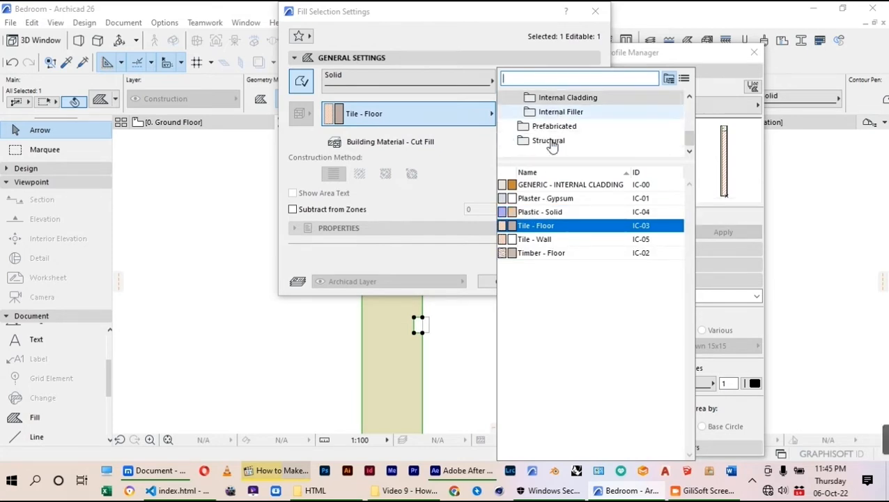
scroll(554, 139, up, 1)
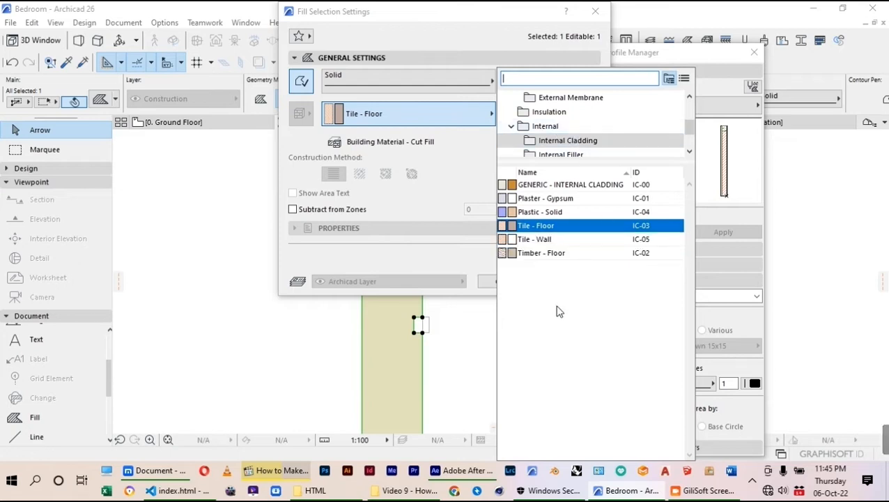
click(547, 253)
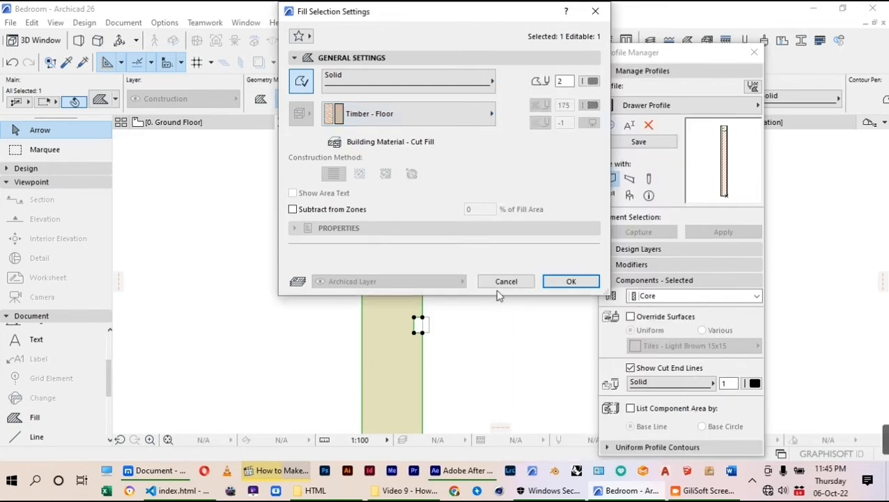
click(571, 281)
click(333, 278)
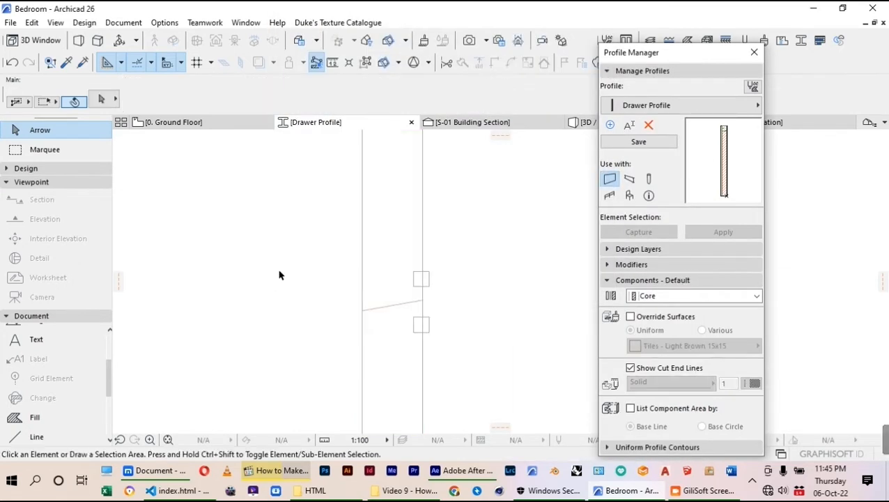
Step: Override the surface of the profile's main body uniformly with Wood - Oak Light
click(417, 266)
click(345, 251)
scroll(417, 202, up, 3)
click(414, 224)
scroll(368, 216, down, 5)
click(387, 265)
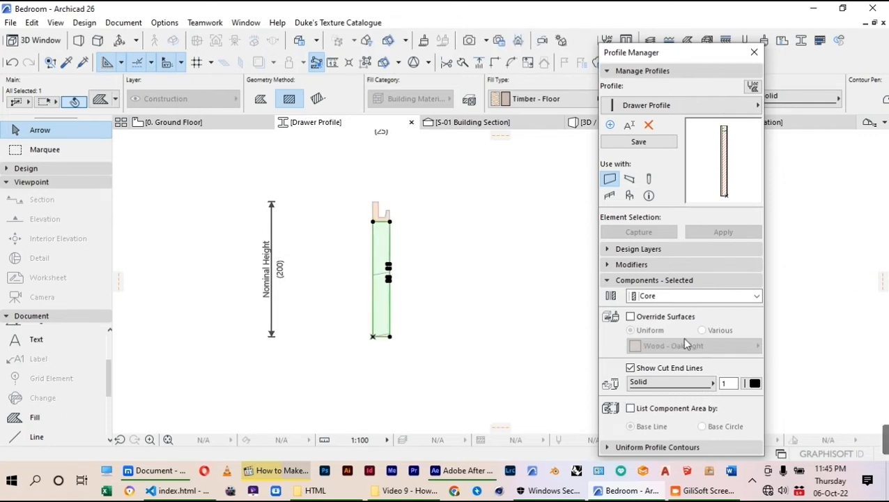
click(630, 317)
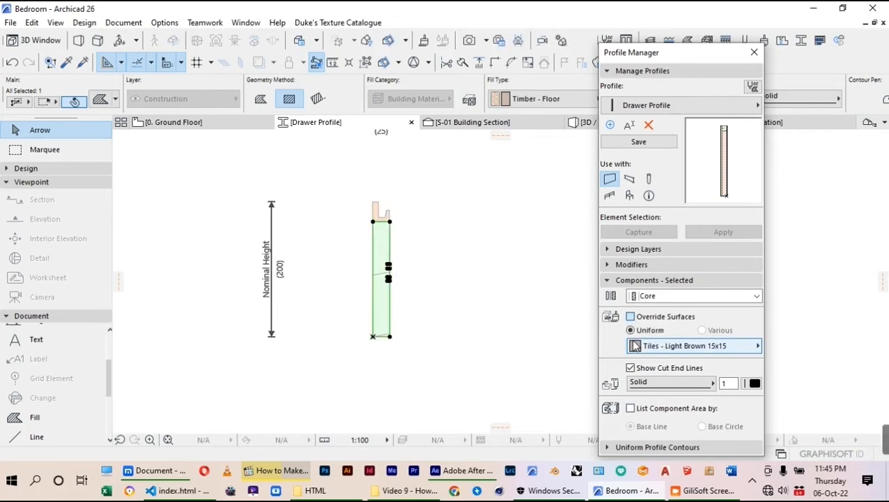
click(659, 347)
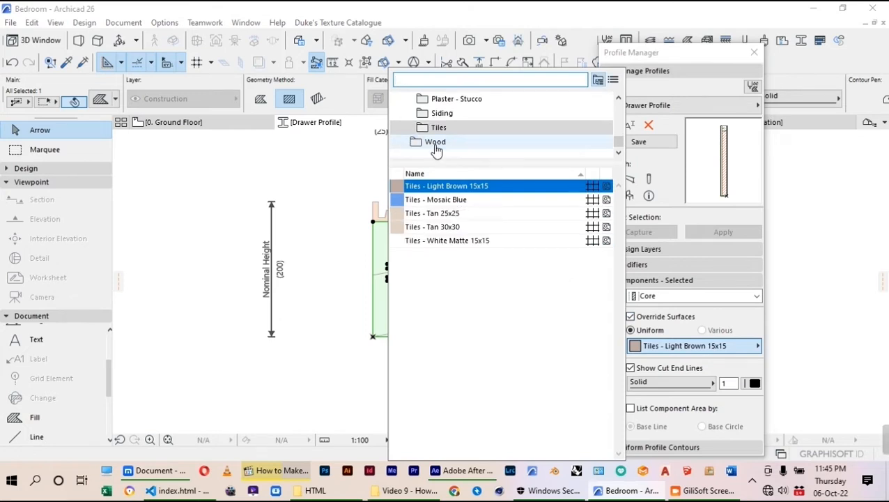
click(496, 154)
click(446, 213)
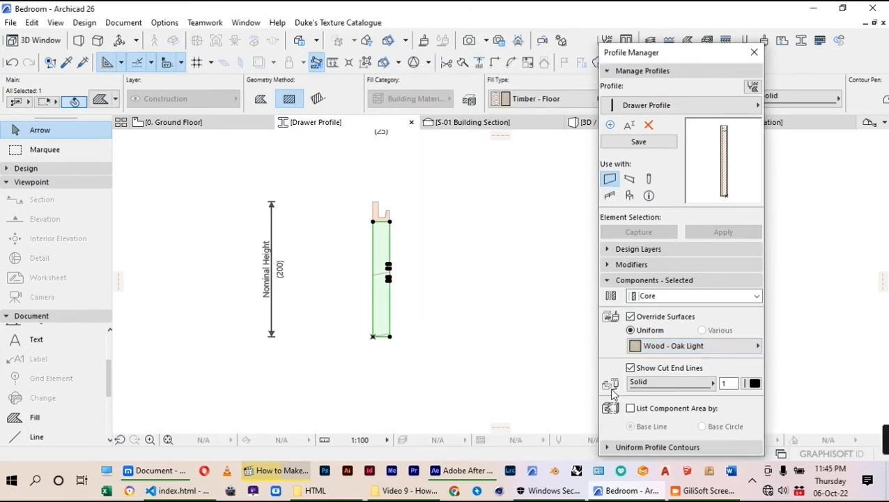
click(480, 302)
Step: Override the surface of the grooved top section uniformly with Metal - Iron
scroll(363, 225, up, 5)
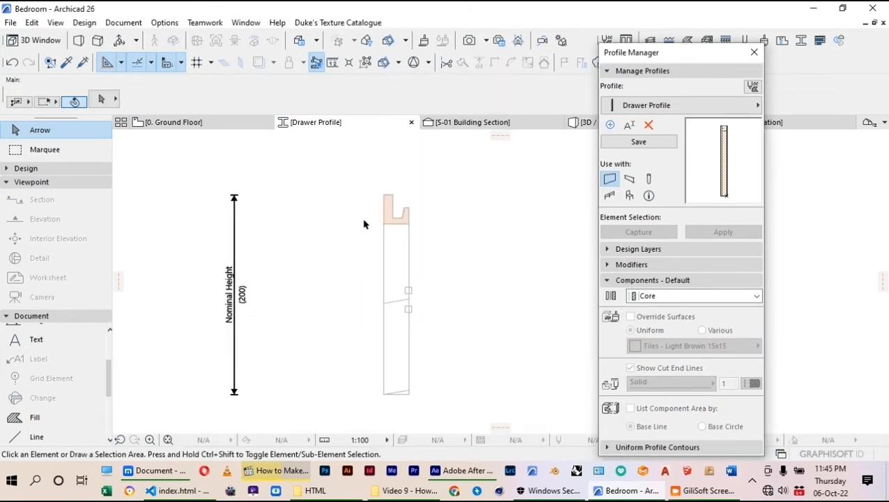
click(407, 325)
scroll(408, 251, down, 1)
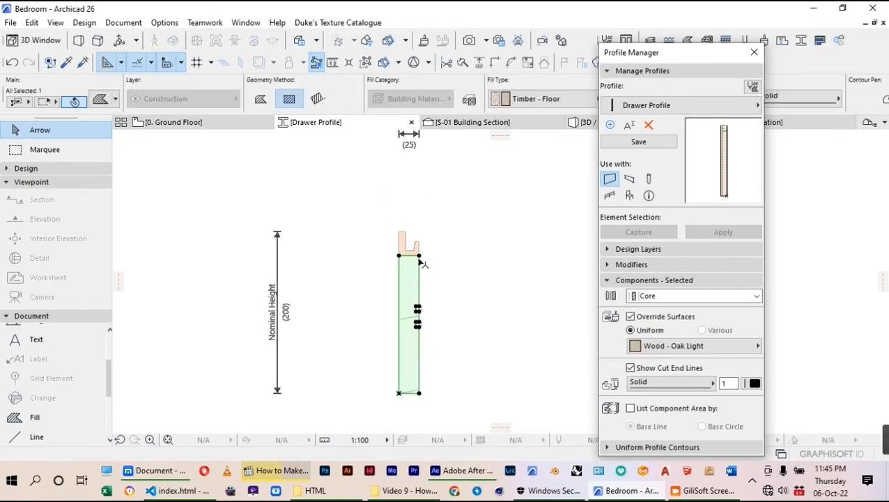
scroll(401, 244, up, 3)
click(387, 236)
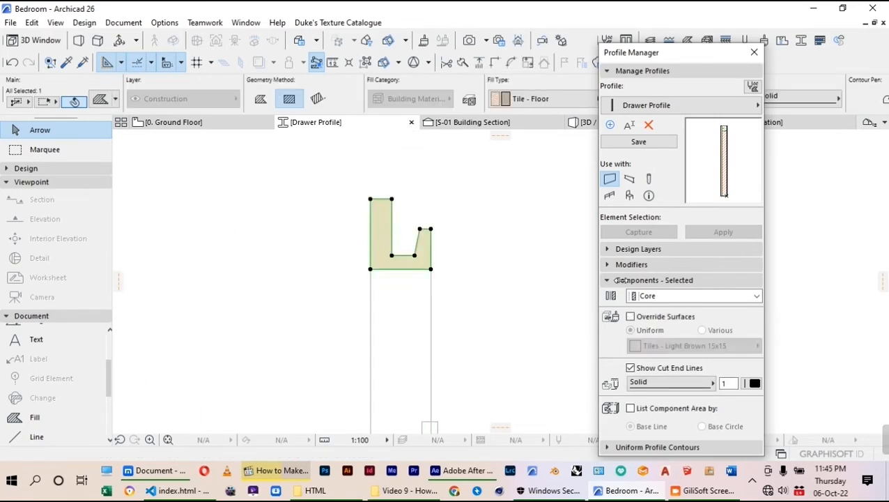
click(630, 317)
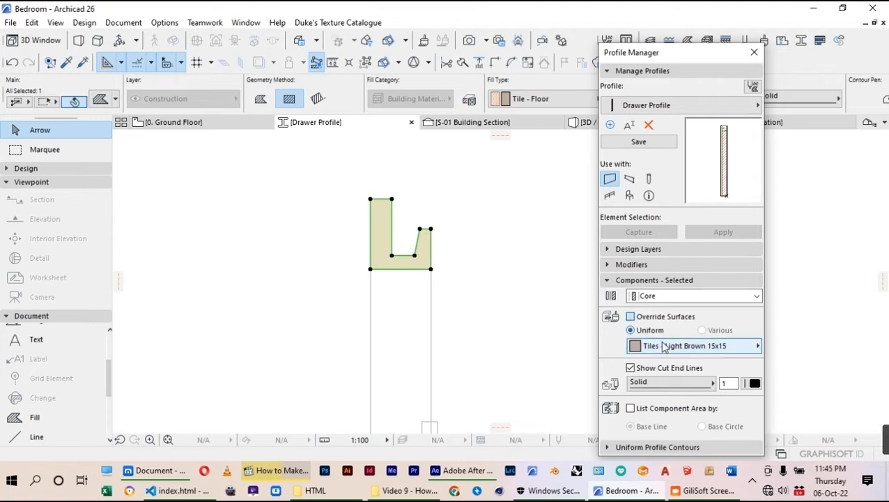
click(662, 345)
scroll(460, 132, up, 5)
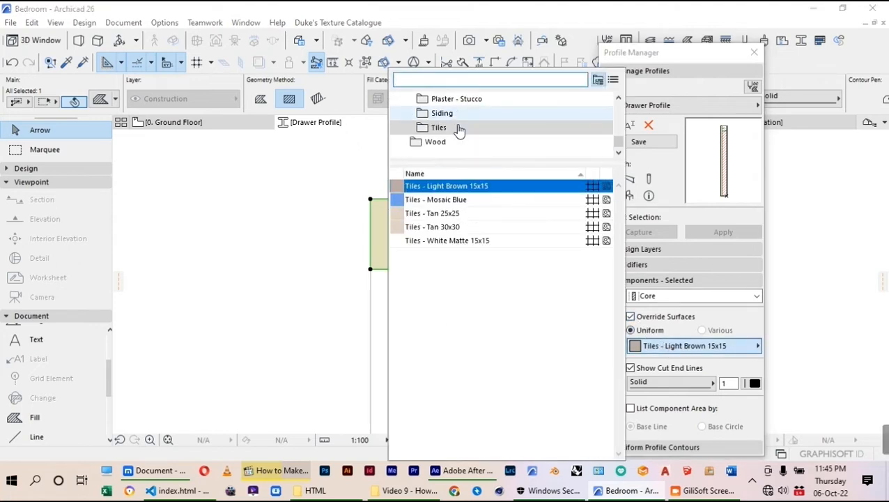
scroll(459, 132, up, 2)
scroll(459, 131, down, 2)
click(453, 114)
click(439, 350)
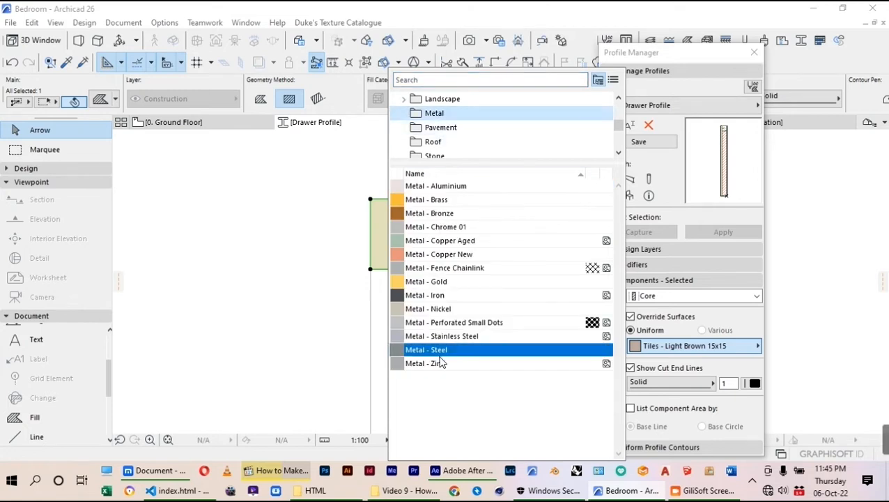
double_click(434, 297)
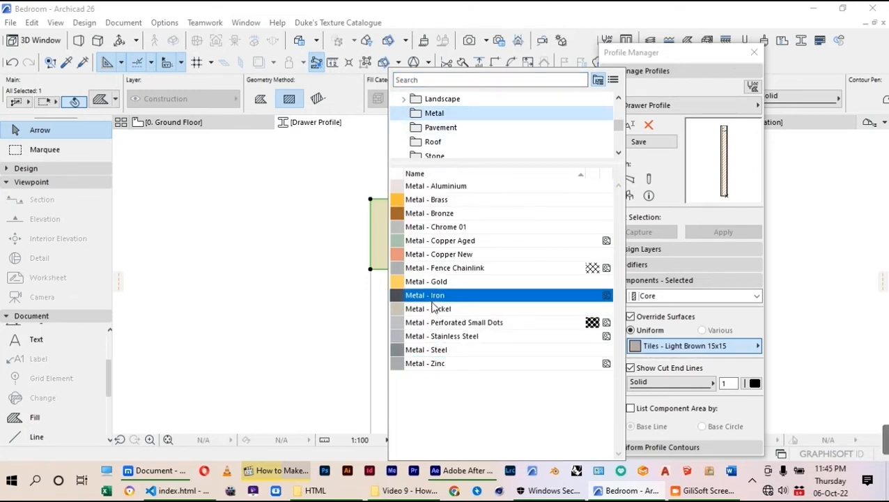
Step: Save the Drawer Profile, agreeing to remove modifiers without assigned edges, and close the Profile Manager
click(655, 143)
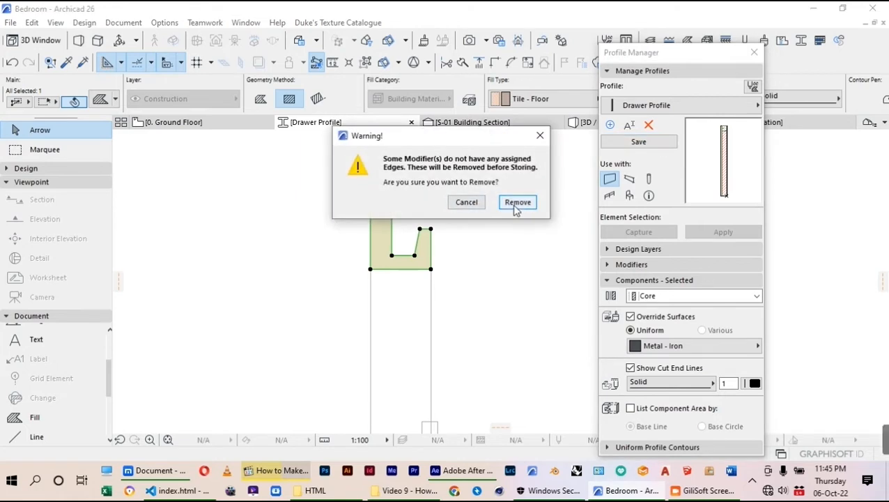
click(516, 204)
click(528, 196)
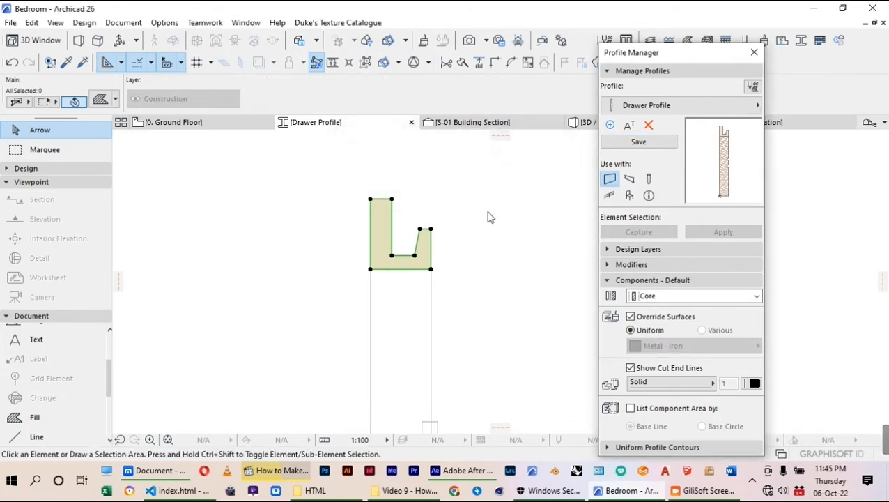
scroll(441, 213, down, 5)
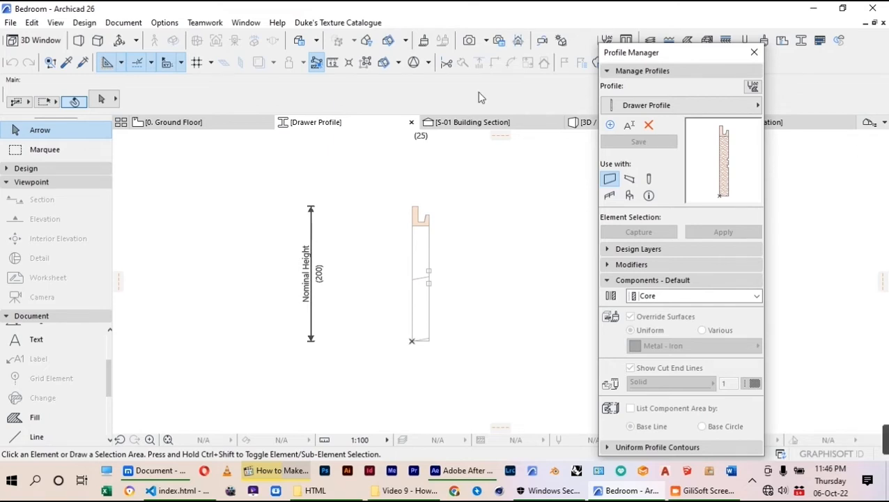
click(755, 52)
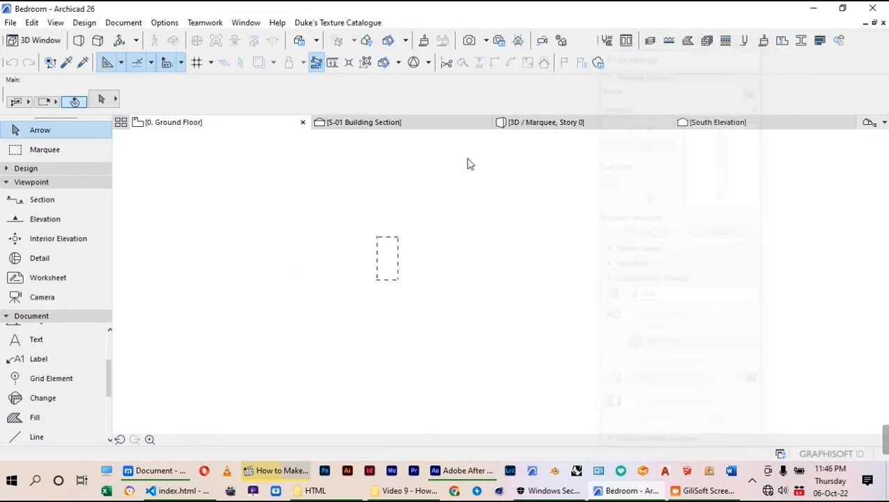
Step: Reopen the Profile Manager and load the Drawer Profile from the Bedroom folder for editing
click(39, 170)
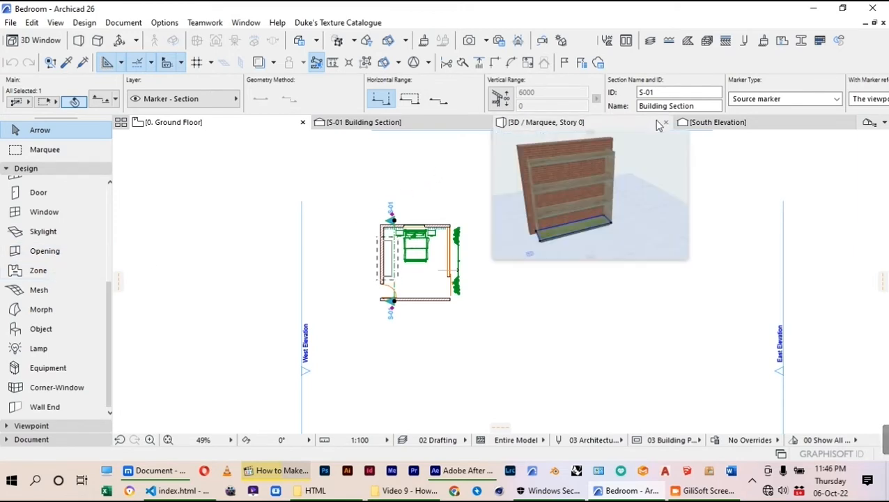
click(801, 40)
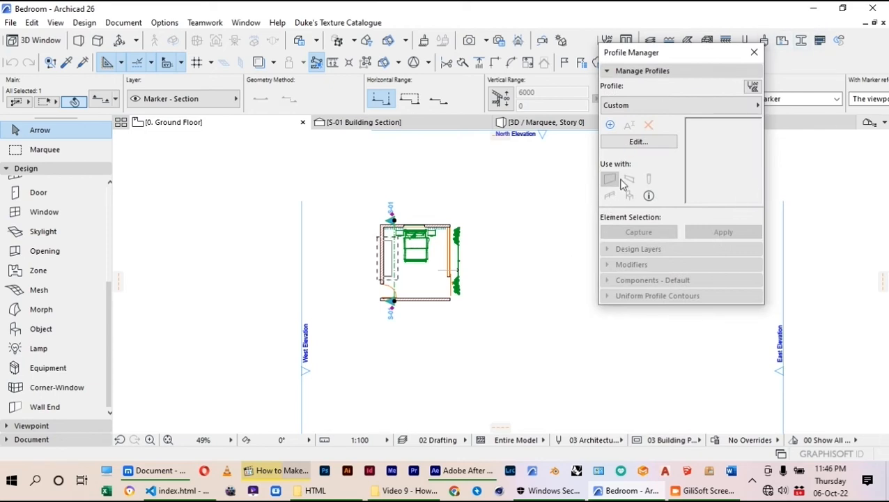
click(644, 106)
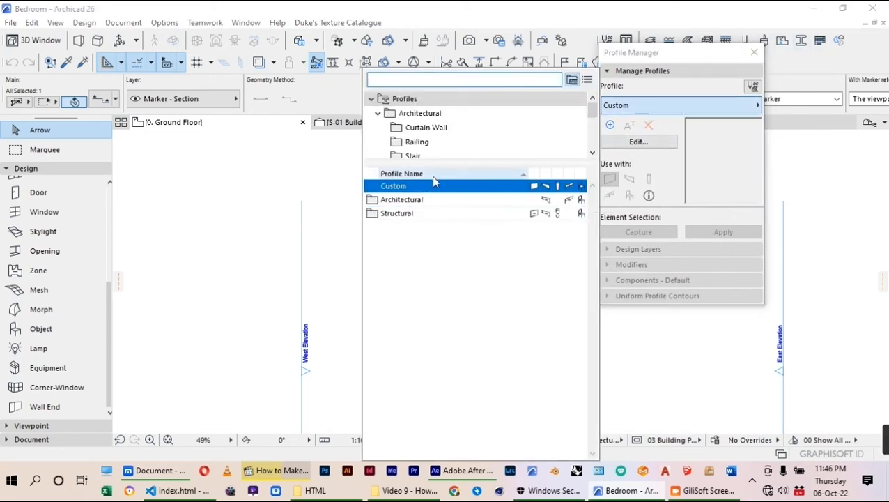
scroll(421, 154, down, 1)
scroll(422, 155, down, 2)
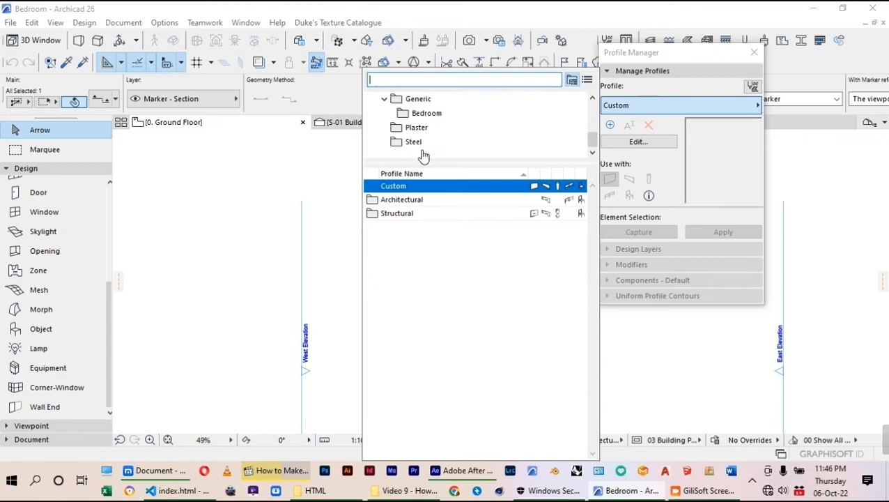
click(422, 114)
click(409, 186)
double_click(409, 187)
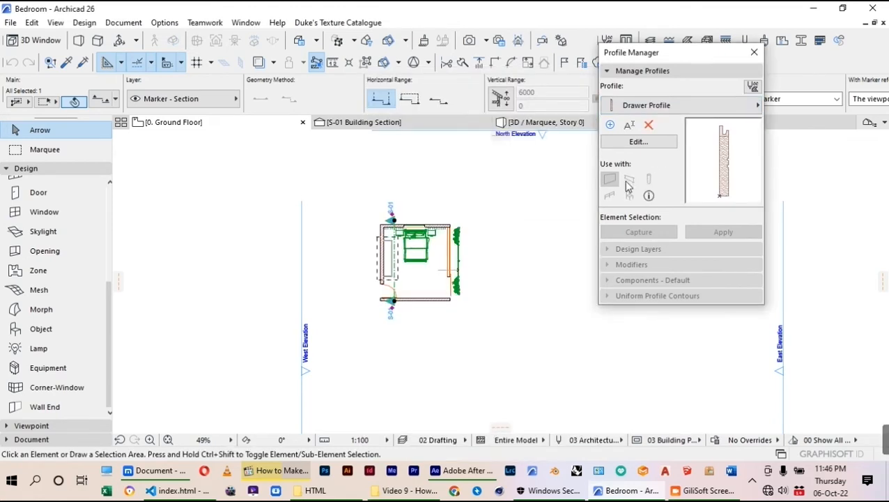
click(631, 145)
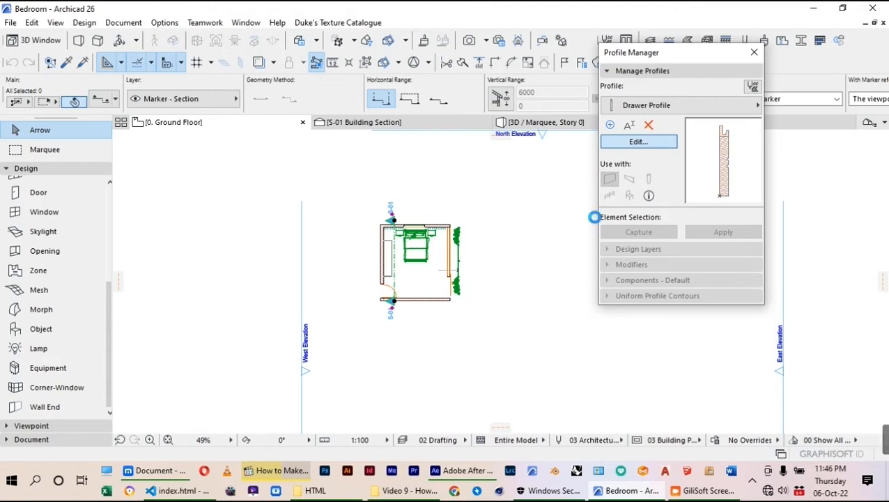
Step: Make the Drawer Profile available for beams instead of walls, save it and close the Profile Manager
click(631, 180)
click(612, 181)
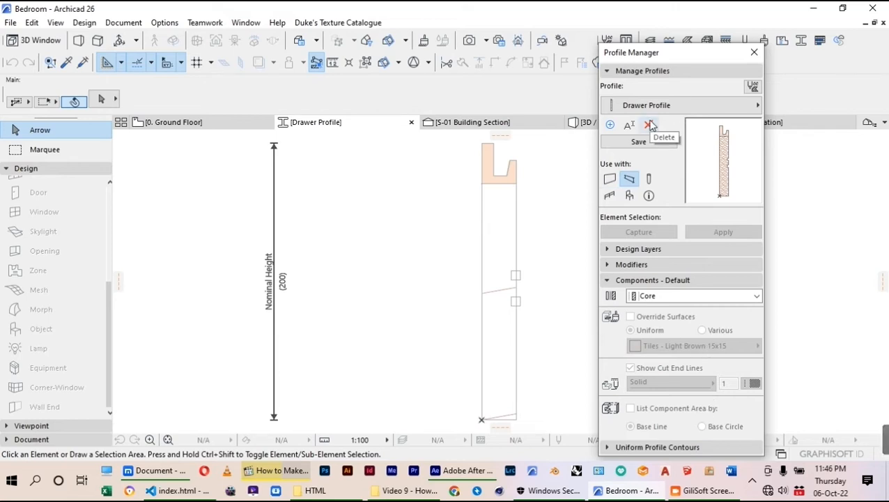
click(637, 143)
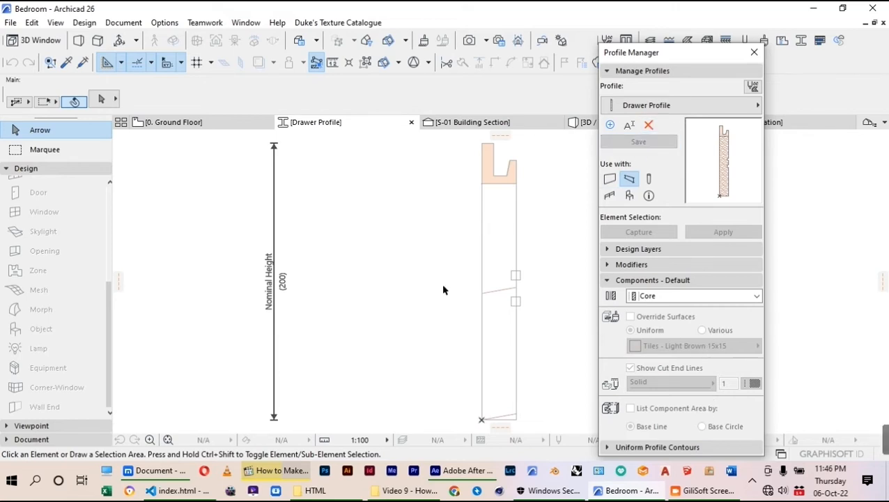
click(754, 52)
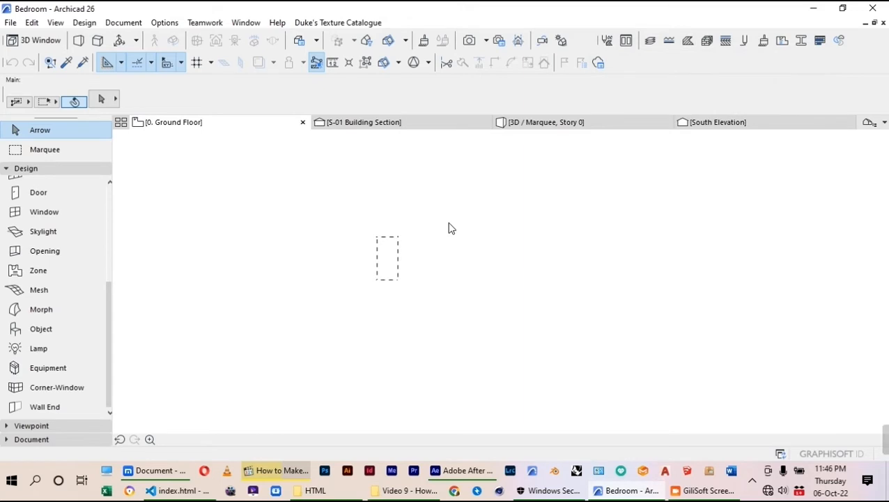
Step: Activate the Beam tool and set its default structure to the complex profile Drawer Profile from the Bedroom folder
scroll(49, 221, up, 3)
scroll(50, 217, up, 3)
click(42, 225)
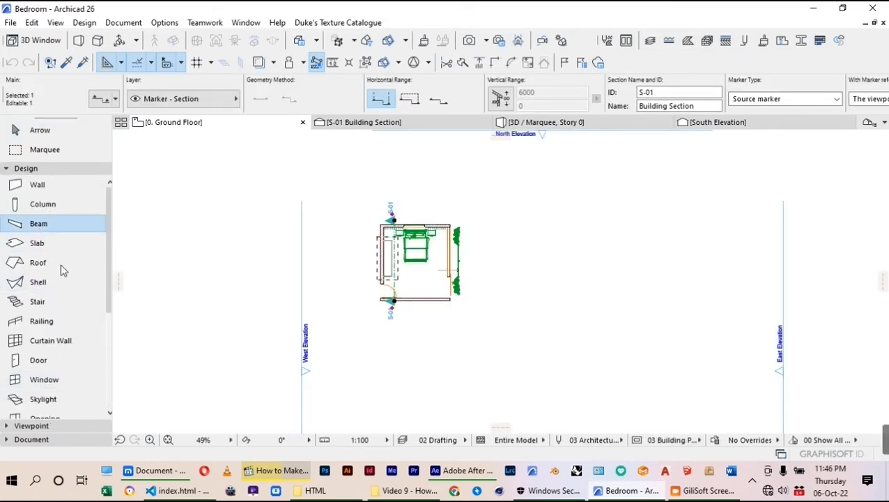
key(Escape)
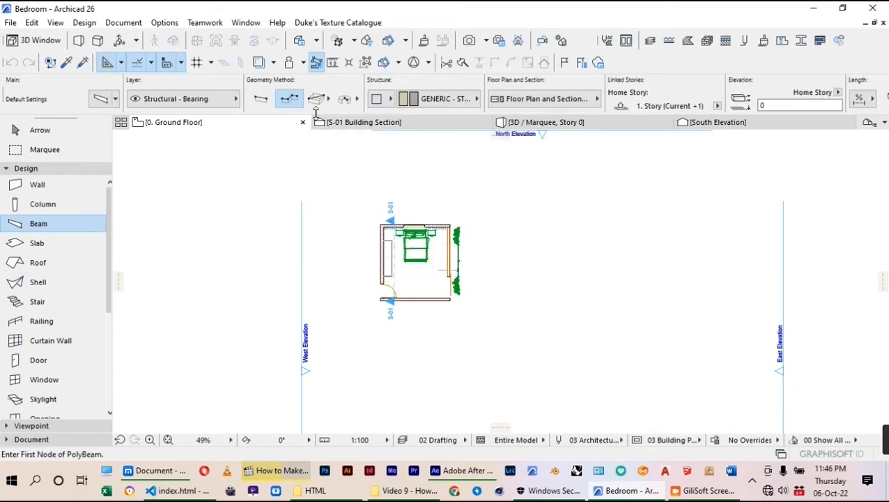
click(391, 102)
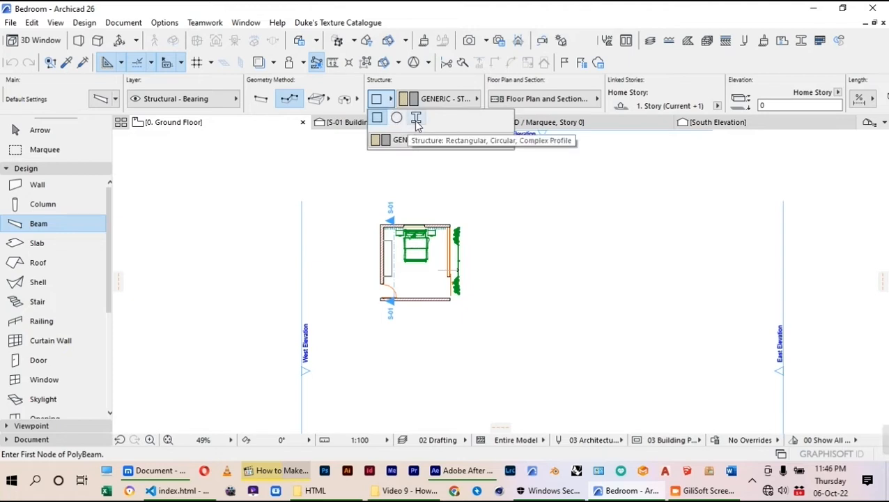
click(416, 119)
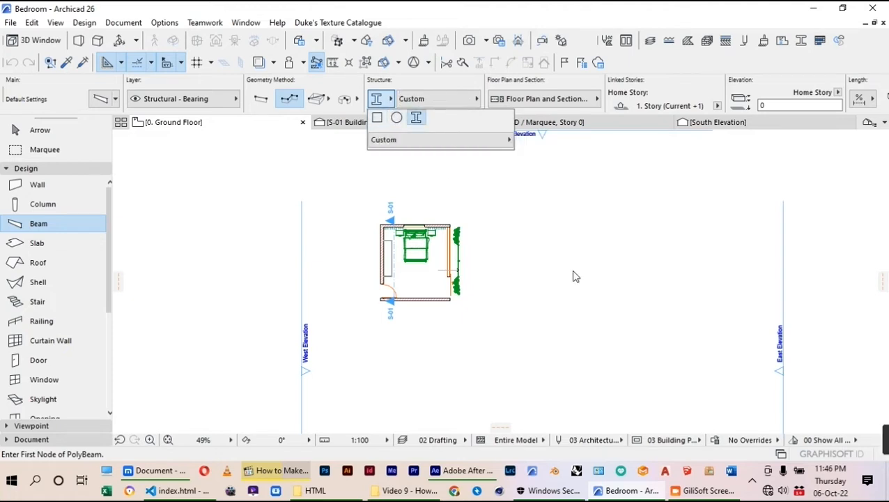
click(506, 141)
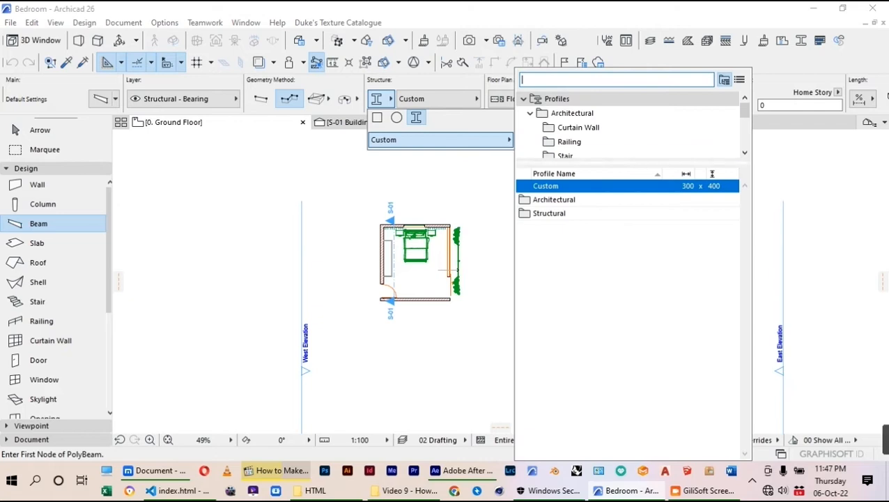
scroll(568, 150, down, 5)
click(578, 113)
click(558, 187)
click(557, 186)
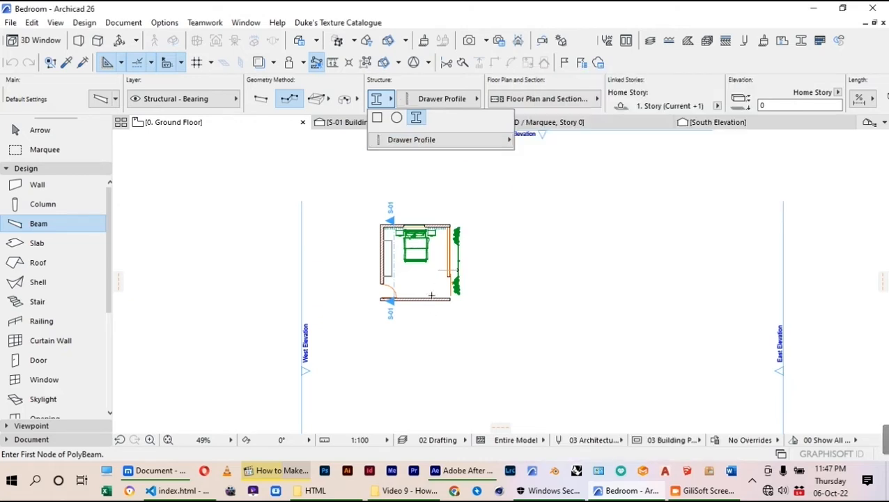
Step: Select the S-01 section line on the Ground Floor plan and switch to the S-01 Building Section view
scroll(364, 254, up, 10)
scroll(474, 334, up, 5)
scroll(478, 360, up, 1)
scroll(488, 321, down, 6)
scroll(492, 344, down, 3)
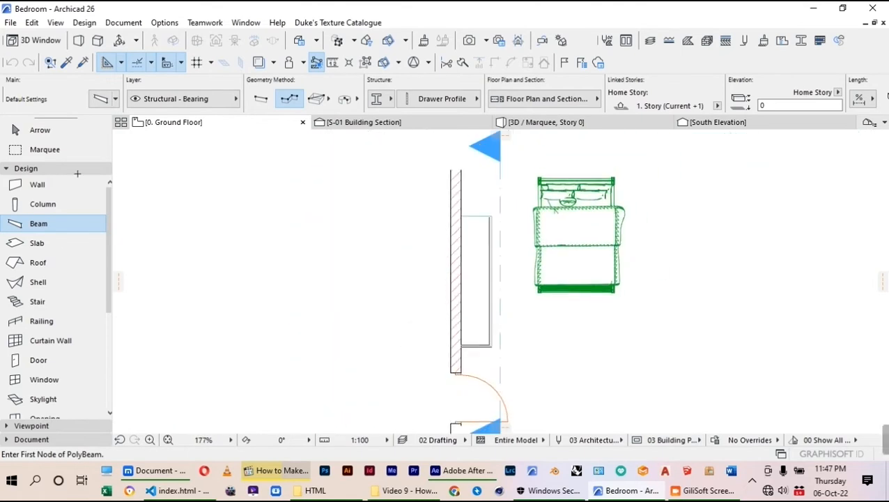
click(37, 129)
click(500, 289)
click(363, 123)
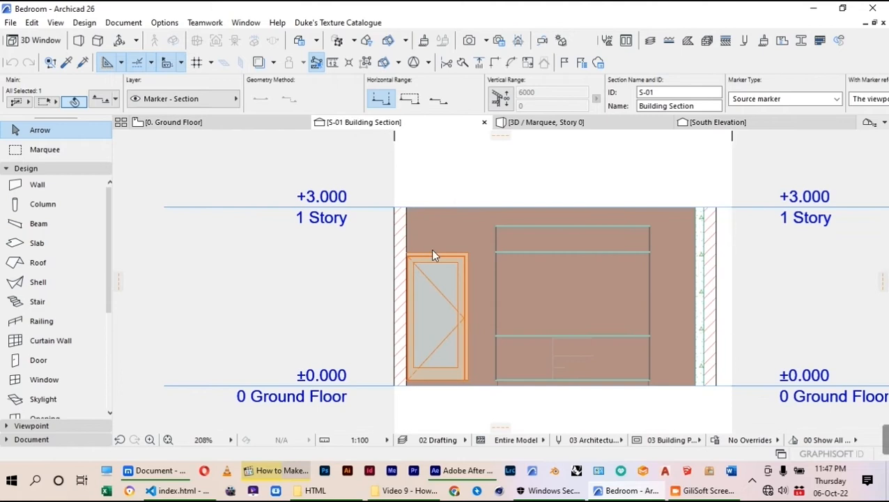
Step: Examine the wardrobe's shelves, side panels and lower compartment in the building section
scroll(446, 252, up, 3)
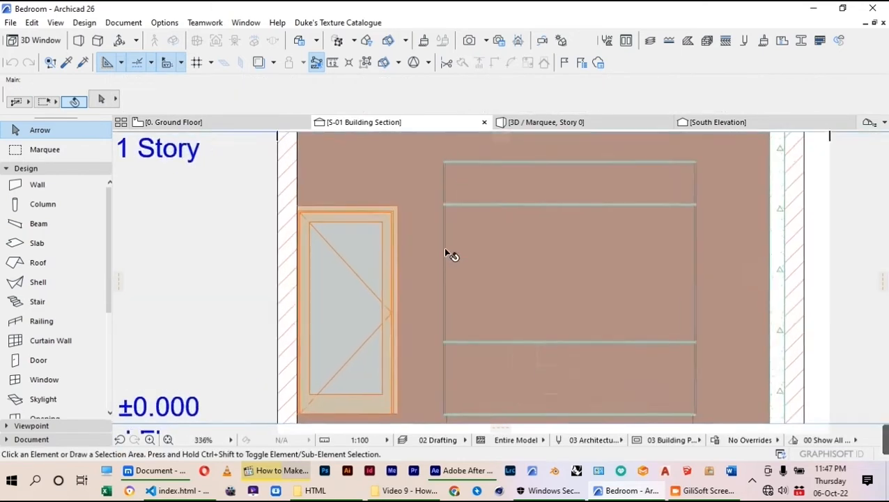
scroll(446, 329, down, 2)
scroll(446, 329, up, 1)
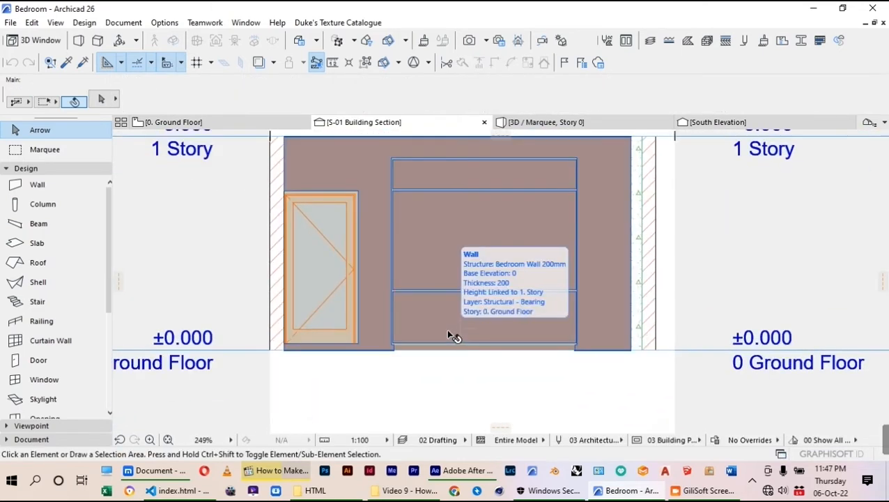
middle_drag(447, 289, 441, 299)
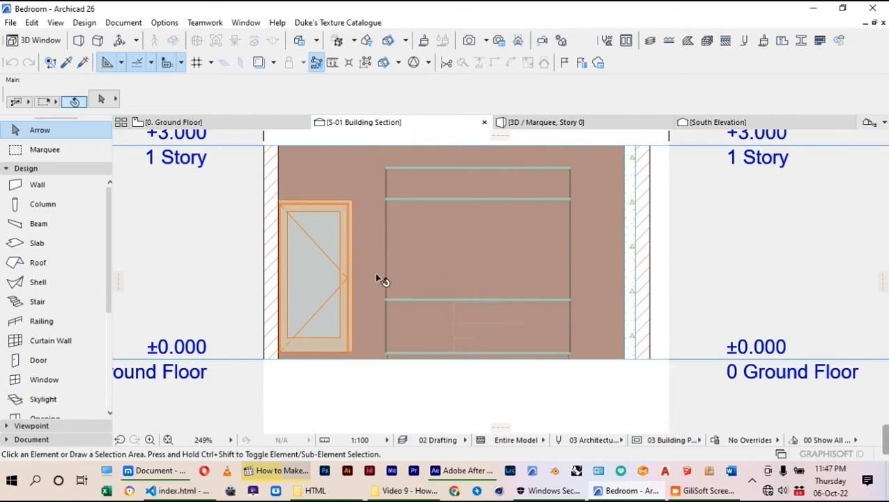
scroll(464, 197, down, 2)
scroll(95, 302, down, 3)
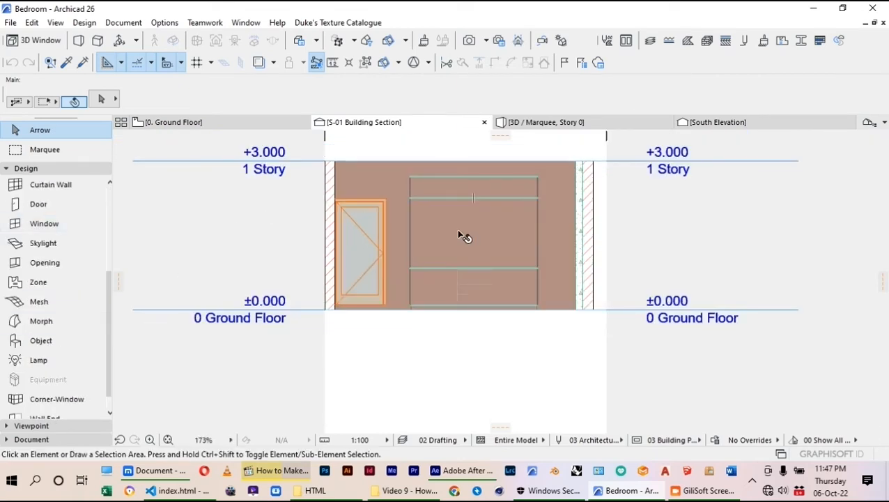
click(474, 263)
scroll(480, 251, up, 1)
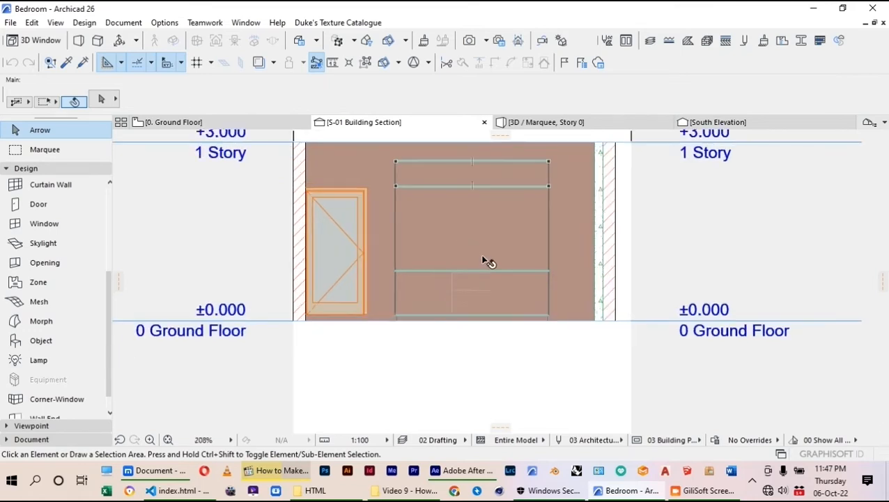
Step: Draw a horizontal line across the wardrobe's large middle compartment between the side panels, and a vertical line down from its midpoint
click(28, 425)
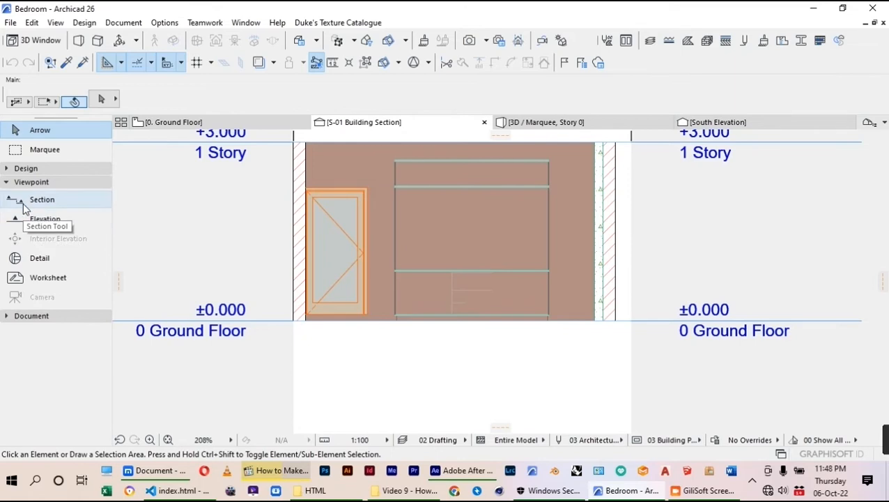
click(17, 317)
click(27, 437)
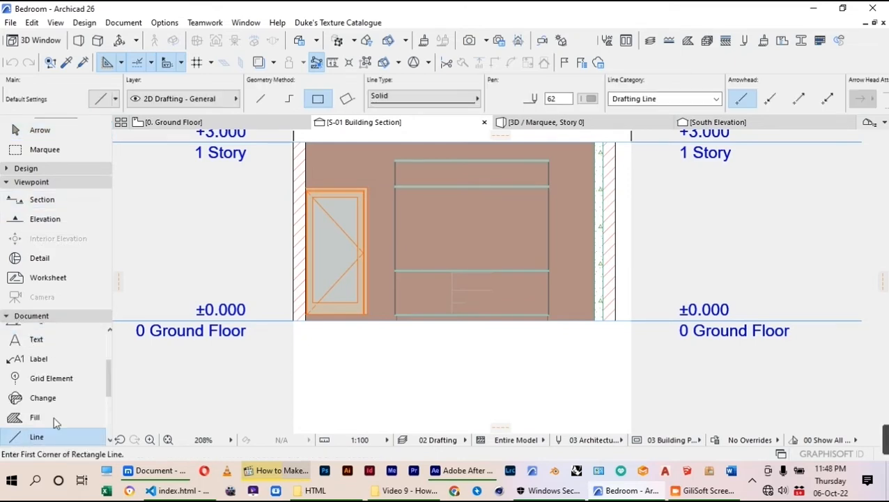
scroll(384, 234, up, 5)
click(400, 233)
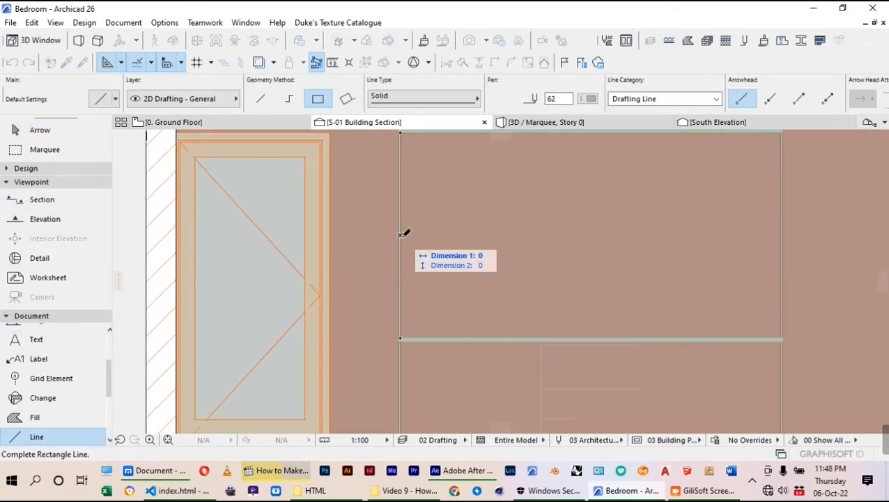
scroll(373, 257, down, 3)
click(260, 98)
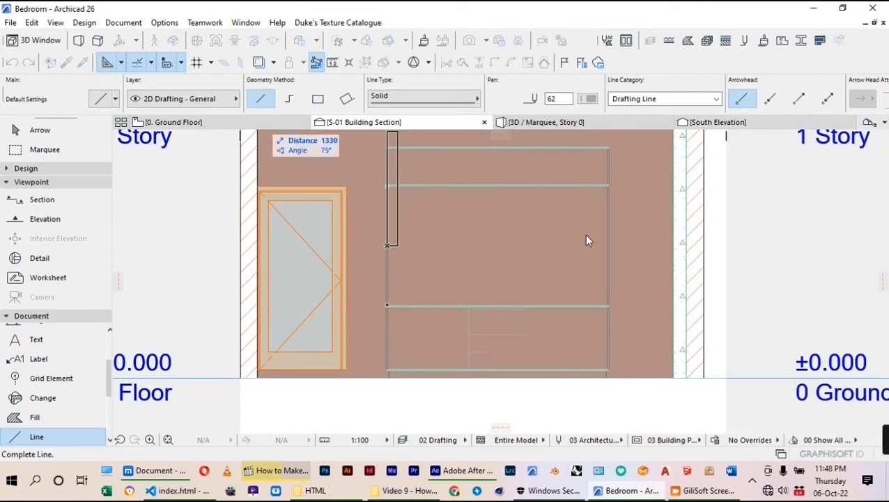
scroll(607, 237, up, 3)
click(619, 241)
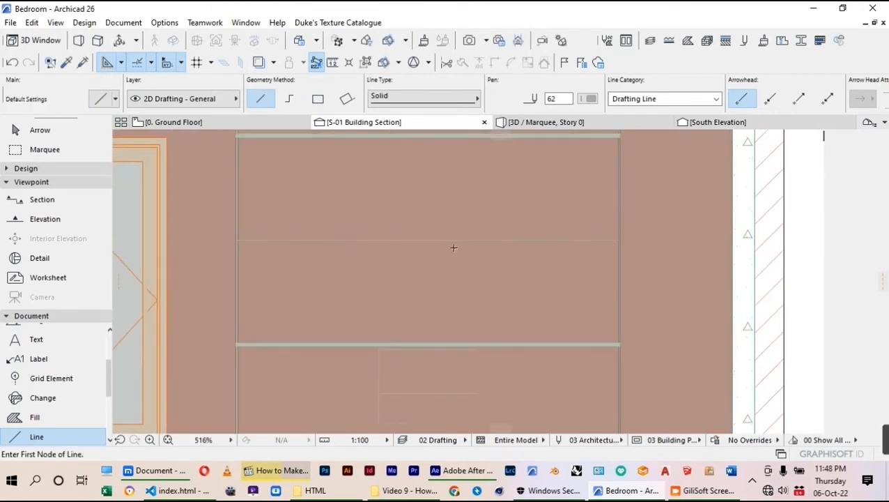
click(428, 239)
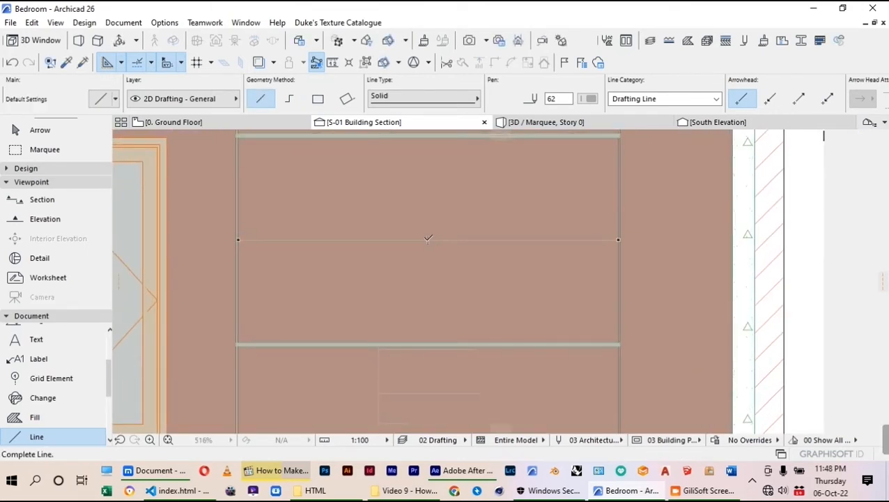
click(428, 307)
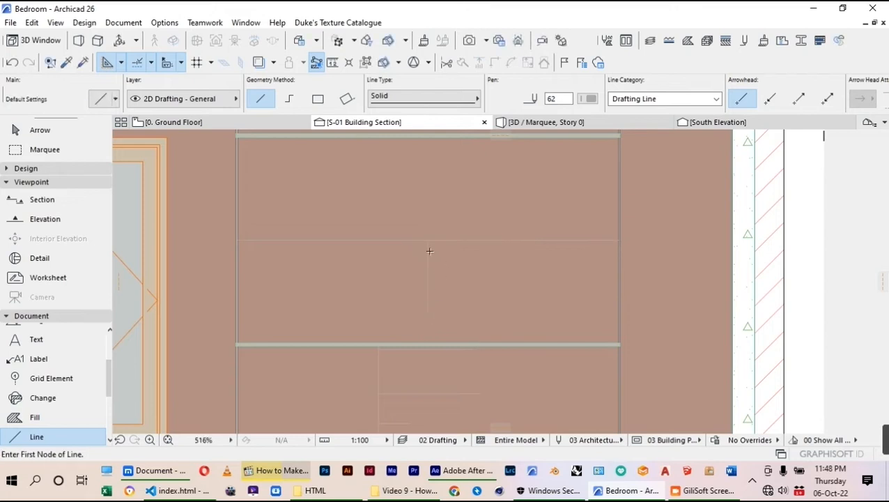
Step: Copy the wardrobe's side panel nearest the door to the midpoint of the horizontal line as a central divider
click(38, 131)
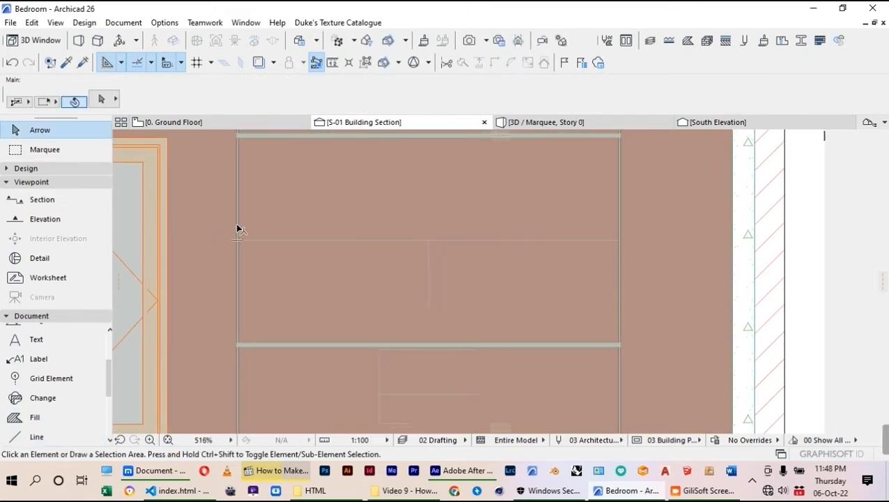
click(237, 226)
key(ctrl+shift+d)
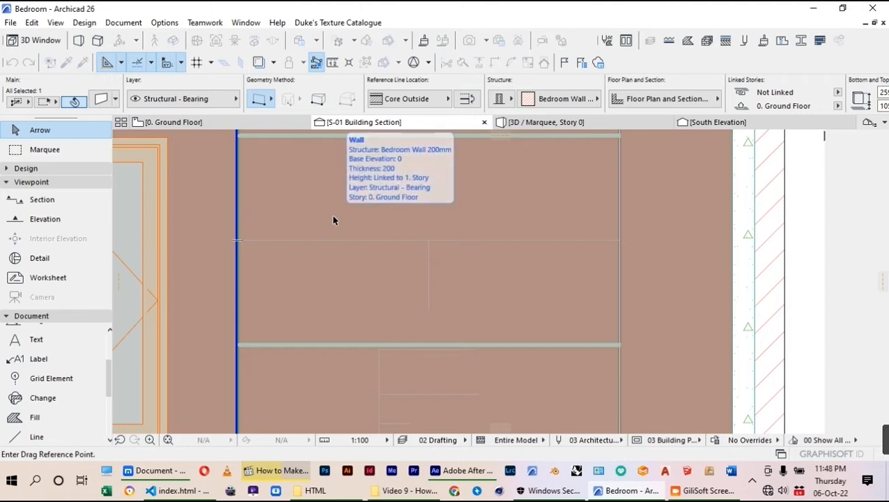
scroll(249, 251, up, 5)
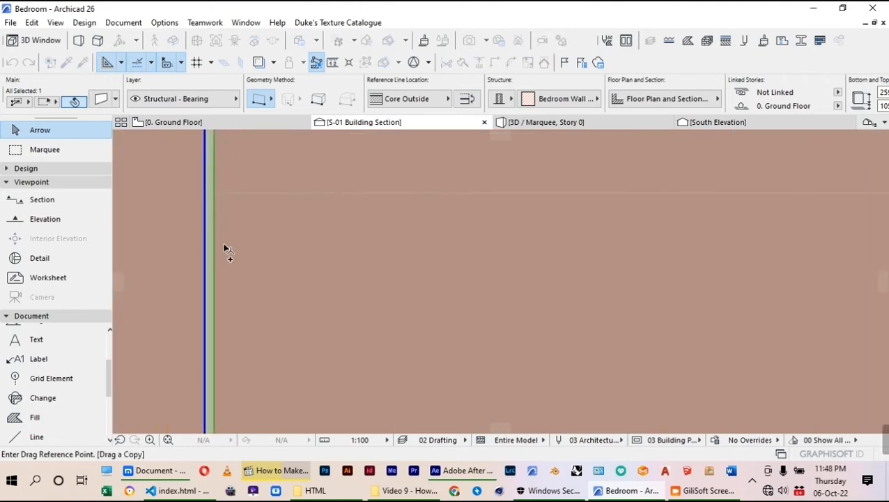
click(206, 247)
scroll(314, 256, down, 7)
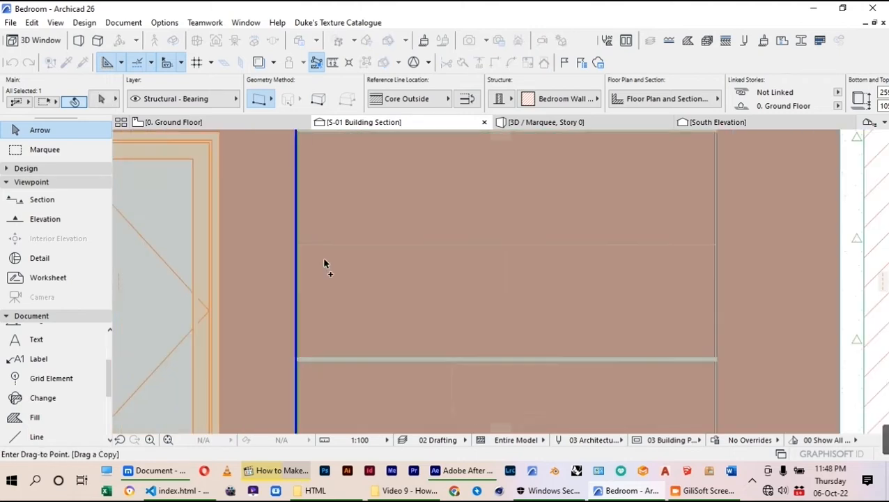
scroll(479, 253, up, 3)
click(497, 252)
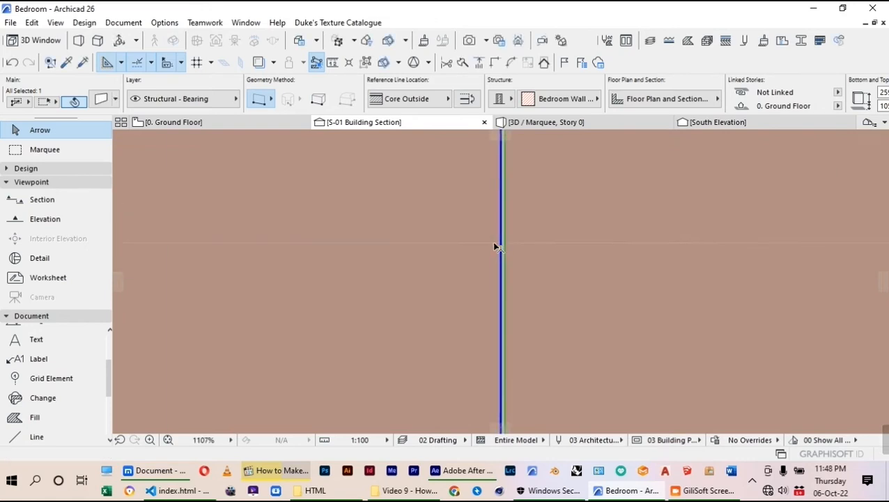
scroll(487, 237, down, 4)
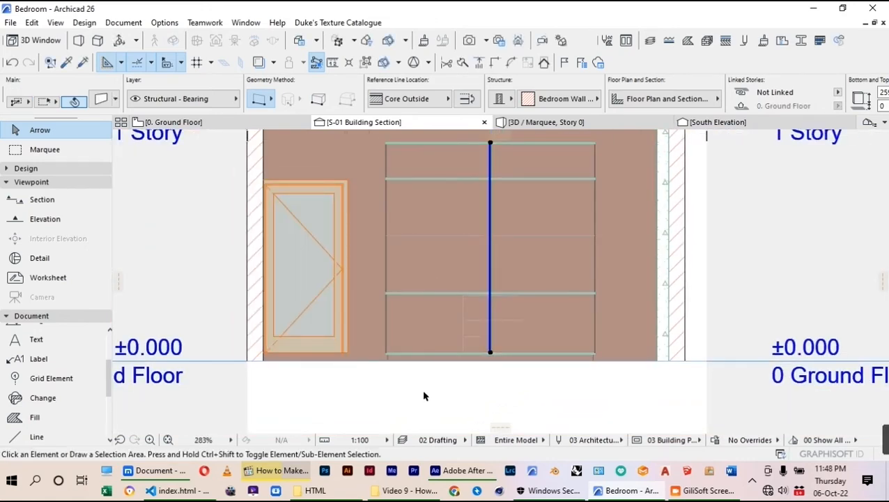
click(428, 392)
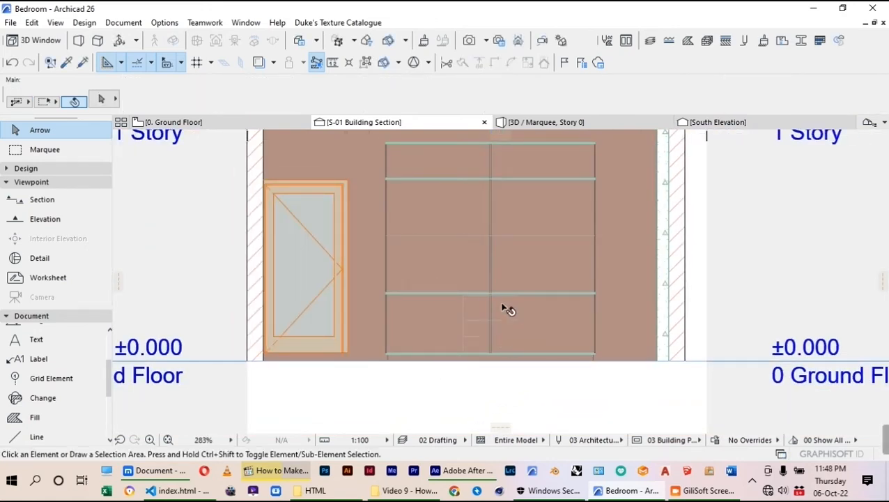
Step: Measure the clear width of the lower compartment between the door-side panel and the central divider
click(446, 322)
scroll(486, 326, up, 3)
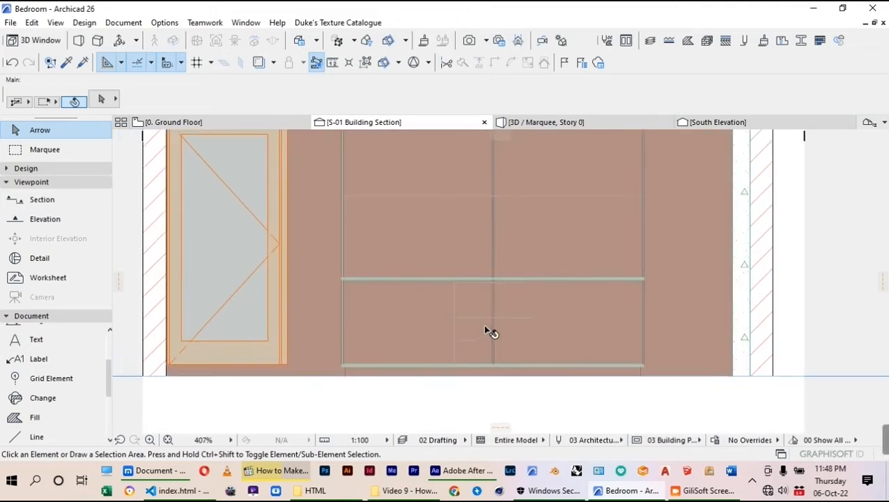
scroll(379, 307, down, 3)
scroll(374, 308, up, 1)
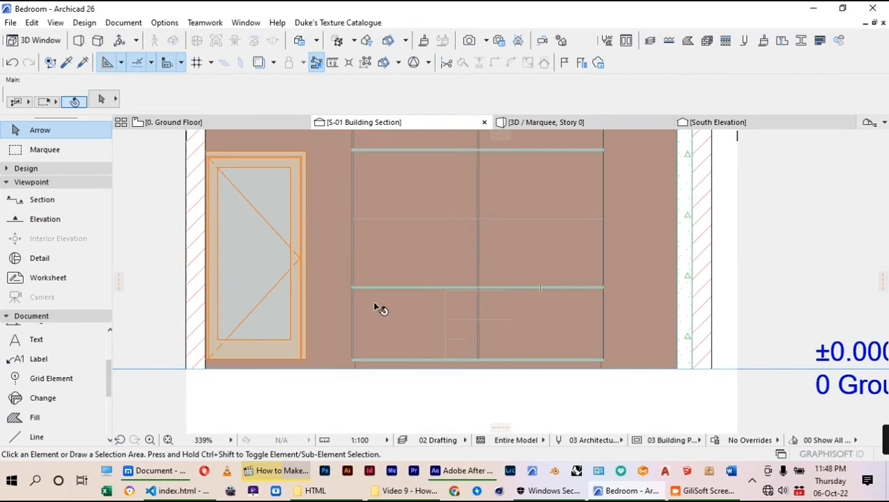
key(m)
scroll(356, 357, up, 3)
key(m)
key(m)
scroll(386, 348, down, 3)
scroll(605, 344, up, 1)
scroll(601, 348, up, 3)
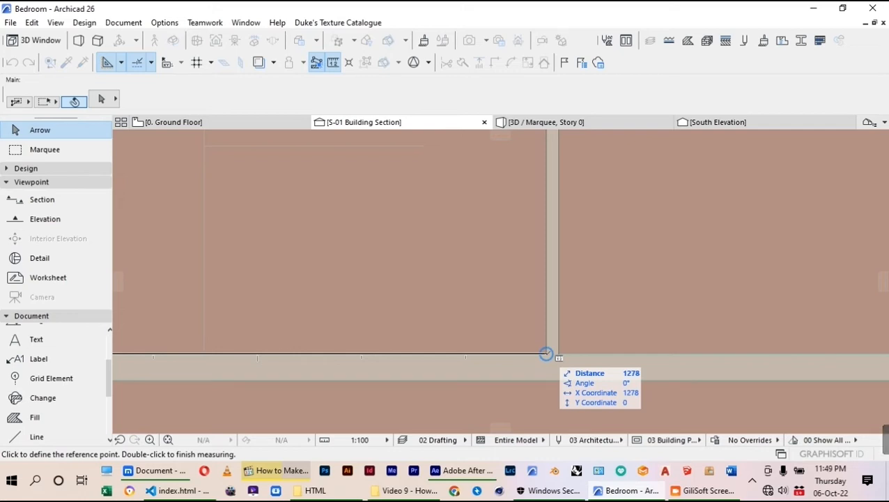
key(Escape)
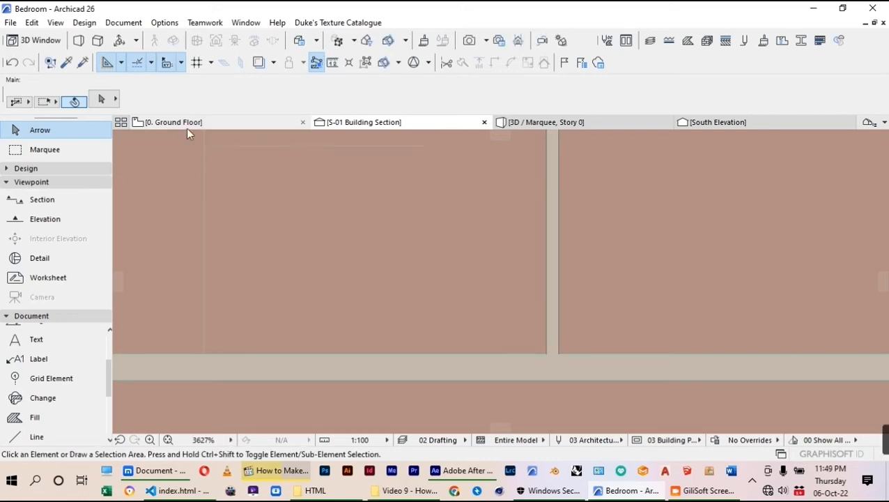
Step: On the ground floor plan, set the beam defaults to home story 0. Ground Floor with an elevation of 105
click(186, 125)
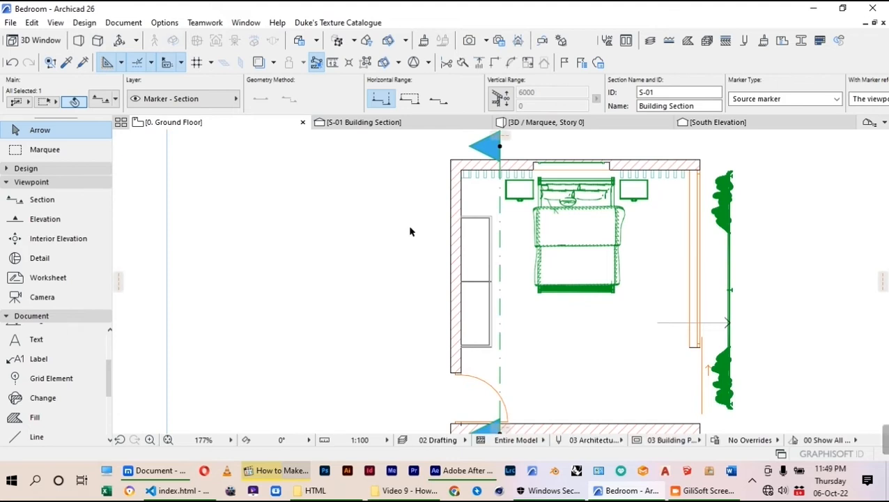
scroll(412, 234, down, 5)
click(27, 168)
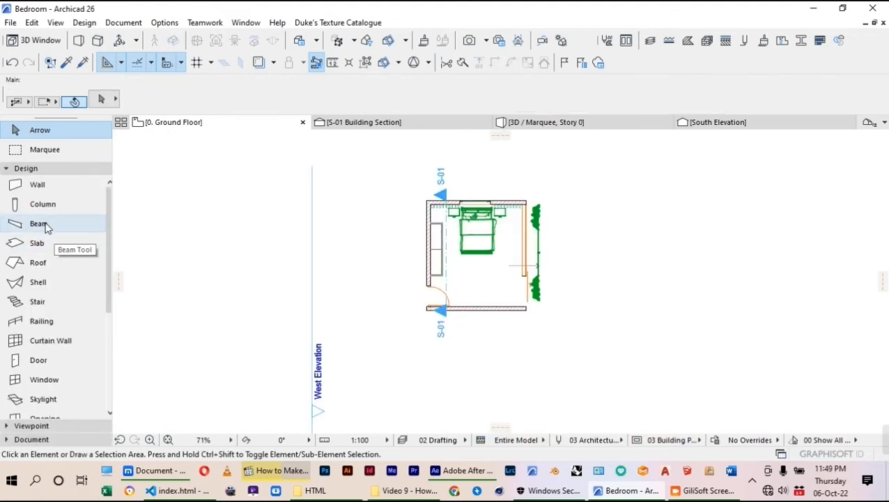
click(39, 223)
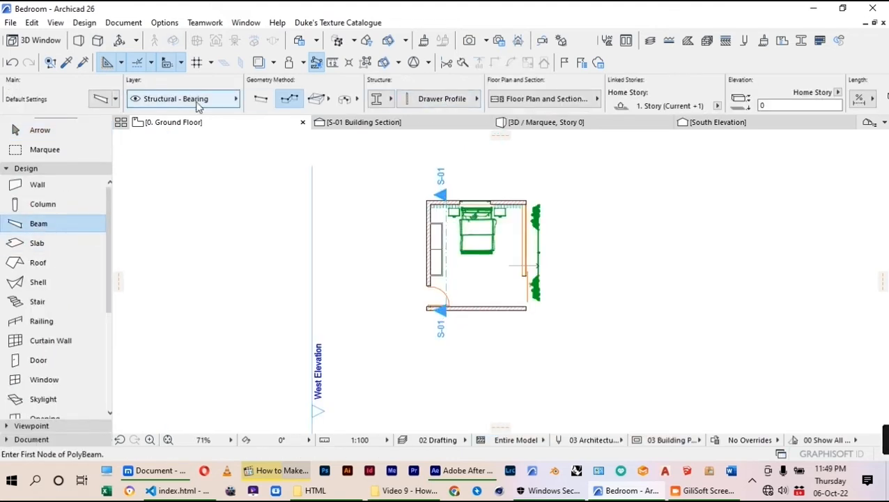
click(101, 100)
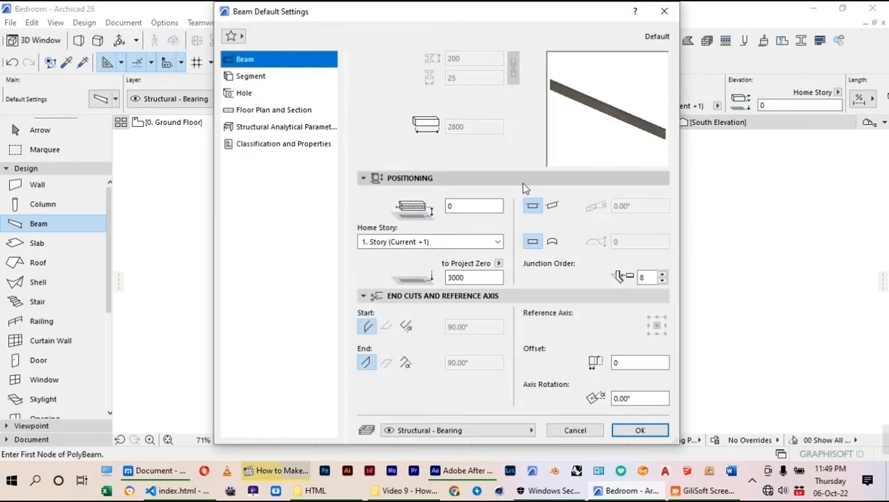
click(430, 242)
click(418, 278)
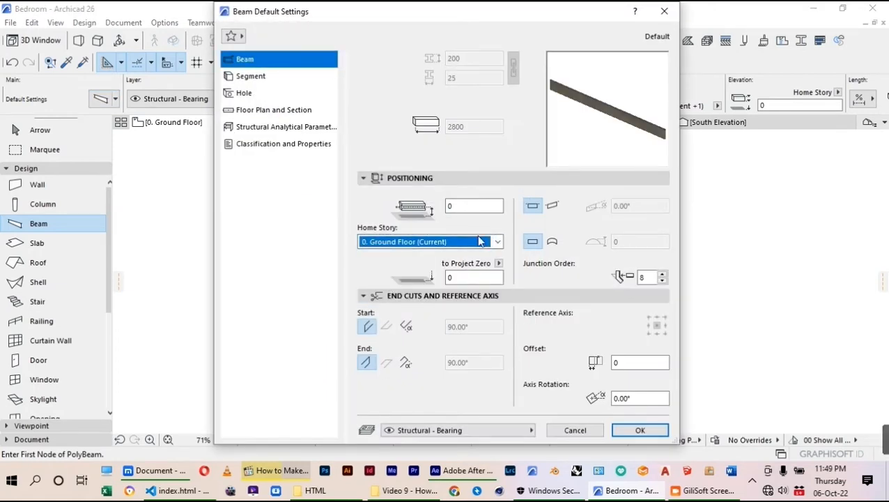
click(463, 210)
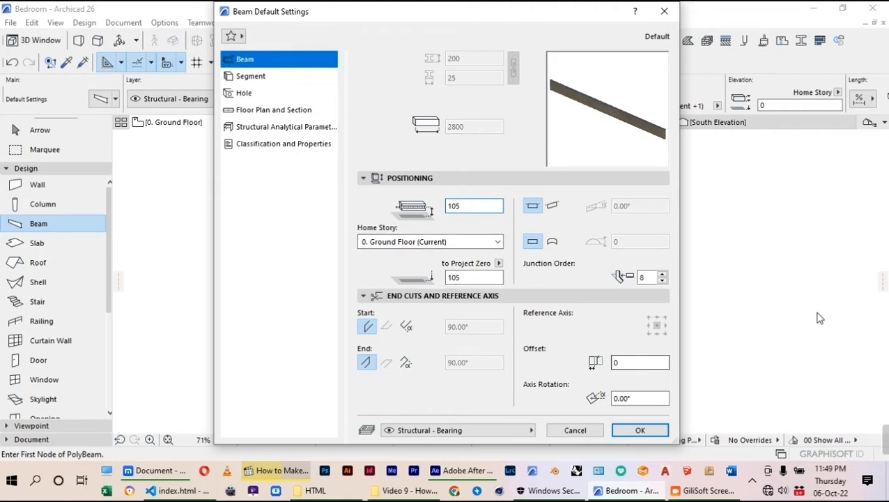
click(636, 430)
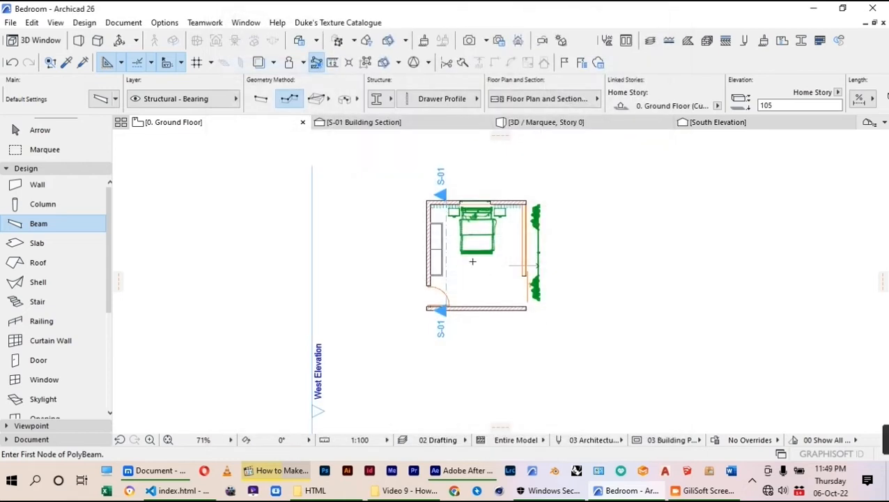
Step: Draw a vertical Drawer Profile beam outside the bedroom wall near the door, matching the lower compartment's clear width
scroll(460, 291, up, 3)
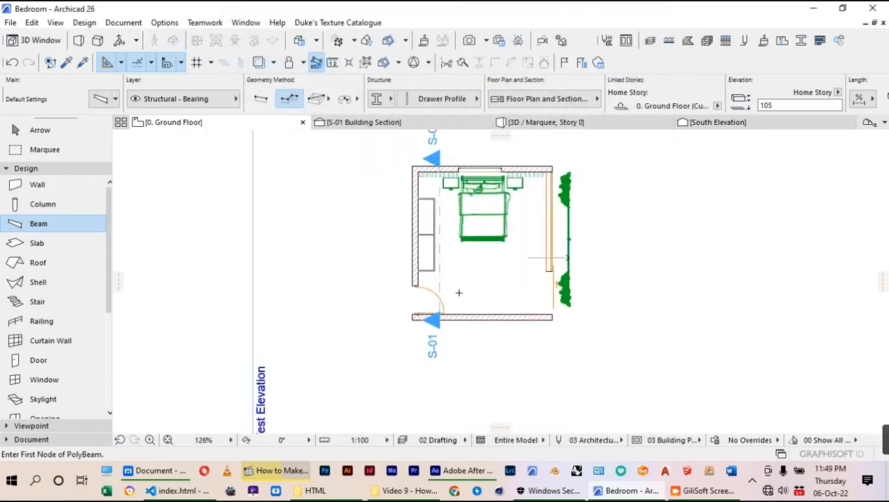
click(346, 307)
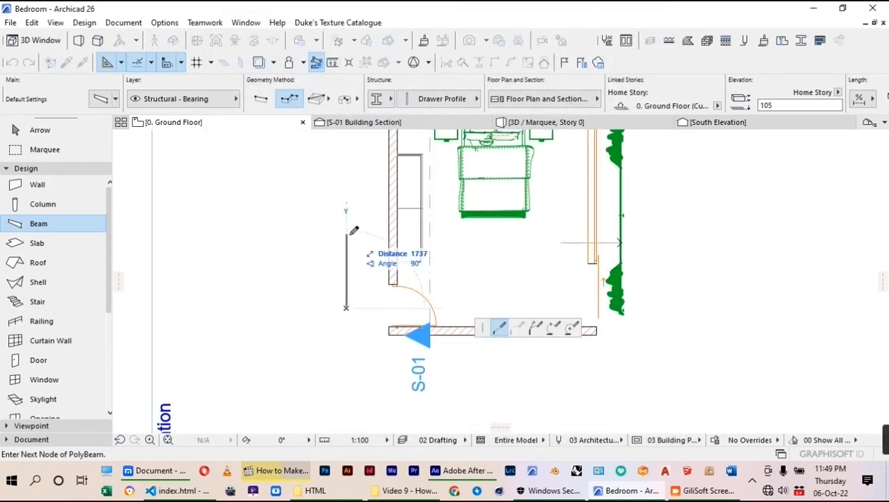
text(12)
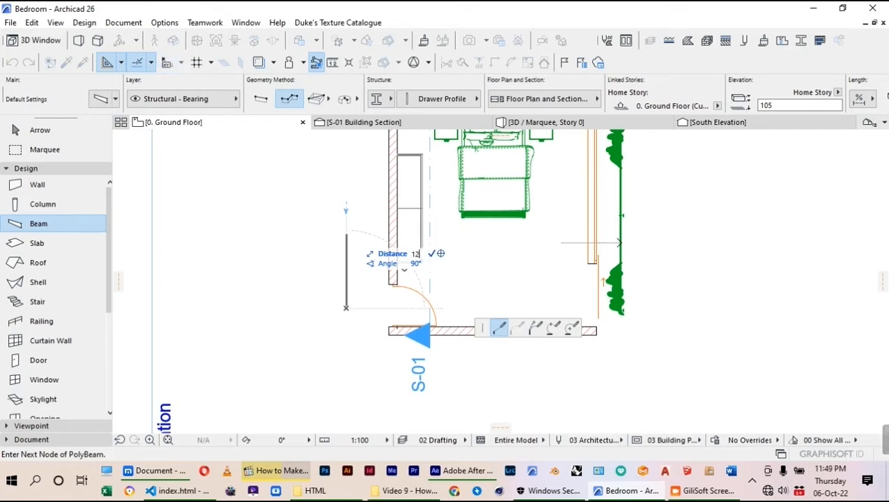
key(Return)
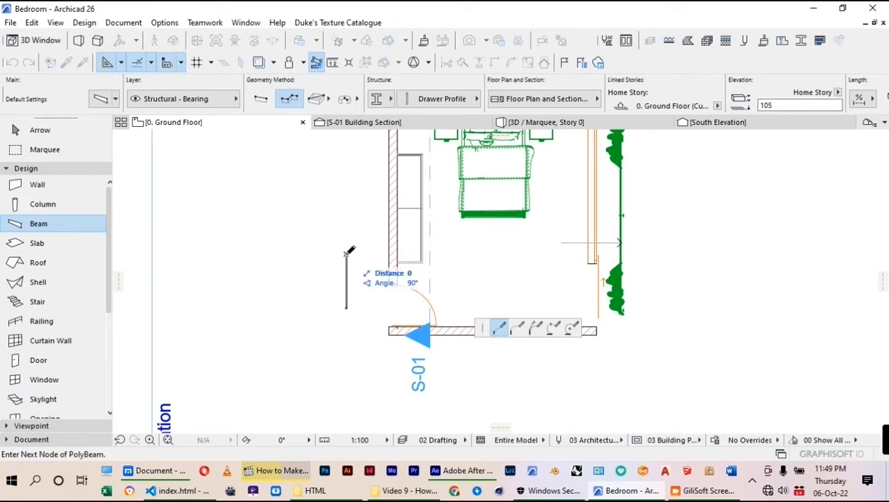
double_click(346, 254)
click(54, 137)
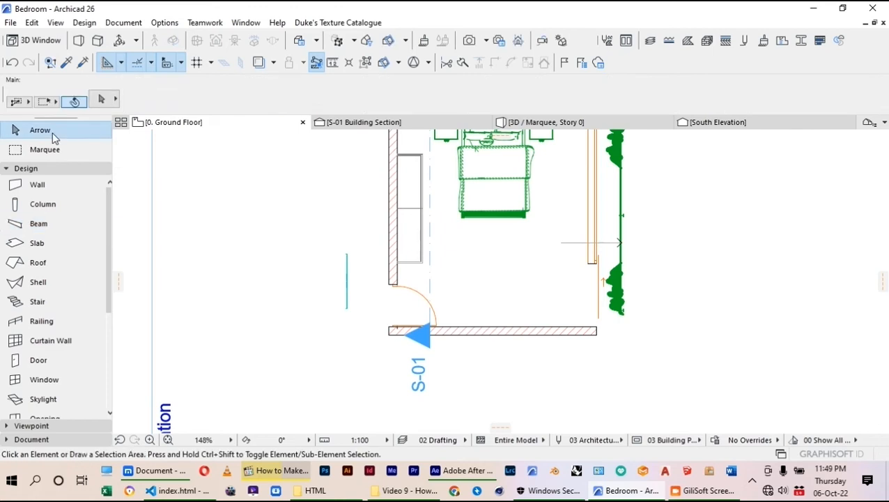
Step: Move the new beam by its lower endpoint to the inner front corner of the wardrobe's door-side panel
scroll(318, 304, up, 3)
click(371, 319)
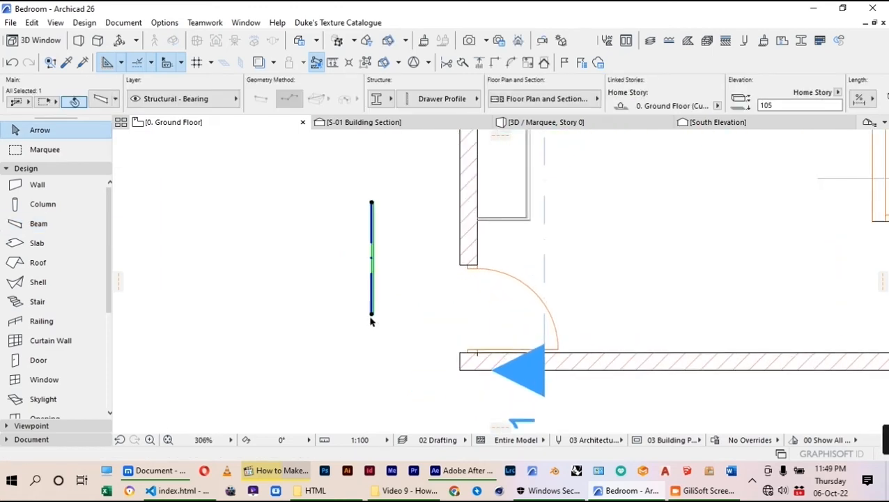
key(ctrl+d)
scroll(373, 317, up, 4)
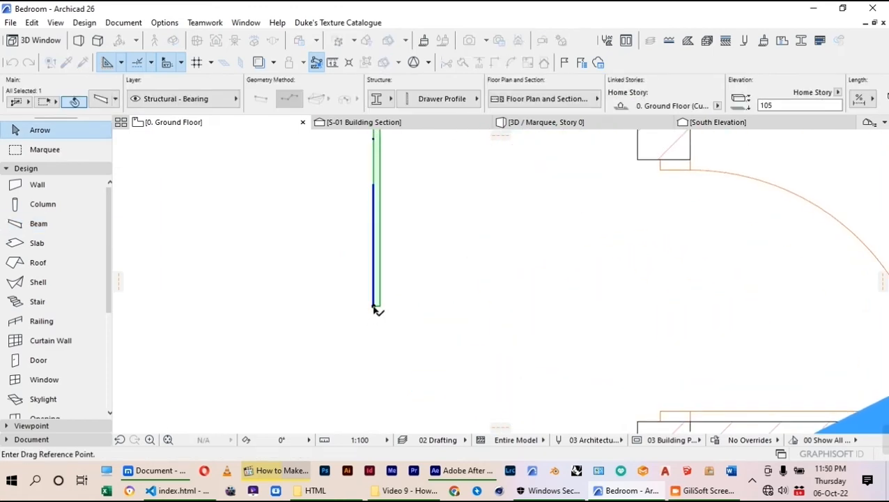
click(375, 308)
scroll(551, 230, up, 2)
scroll(551, 262, up, 4)
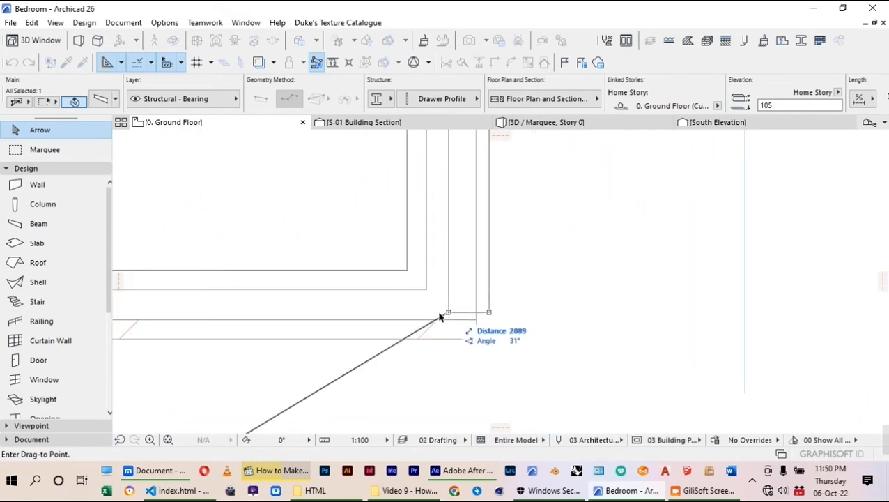
click(451, 314)
scroll(453, 313, down, 4)
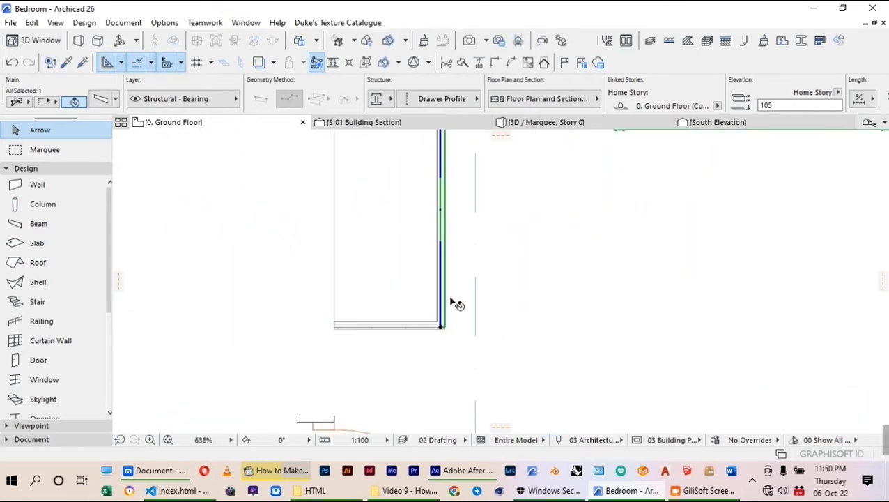
scroll(451, 313, down, 5)
click(298, 252)
scroll(347, 268, down, 1)
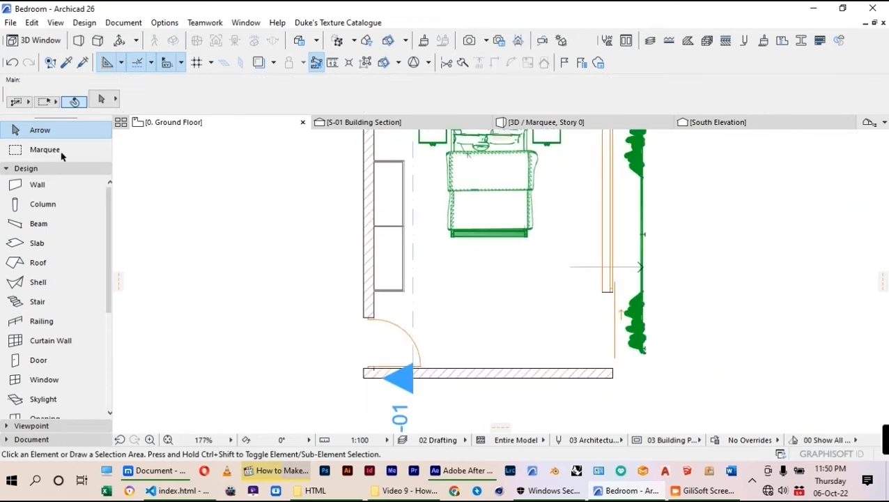
Step: Place a marquee around the door-side part of the wardrobe and show that area in 3D
click(54, 151)
click(301, 181)
click(412, 314)
right_click(270, 206)
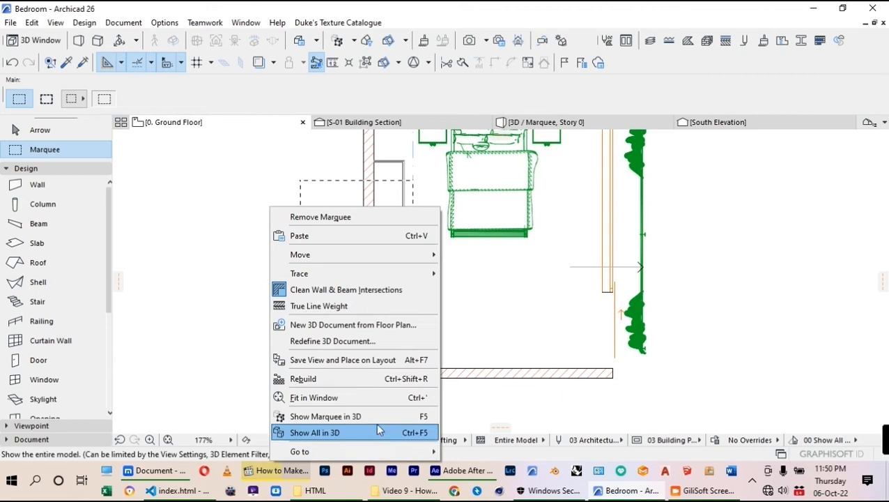
click(377, 418)
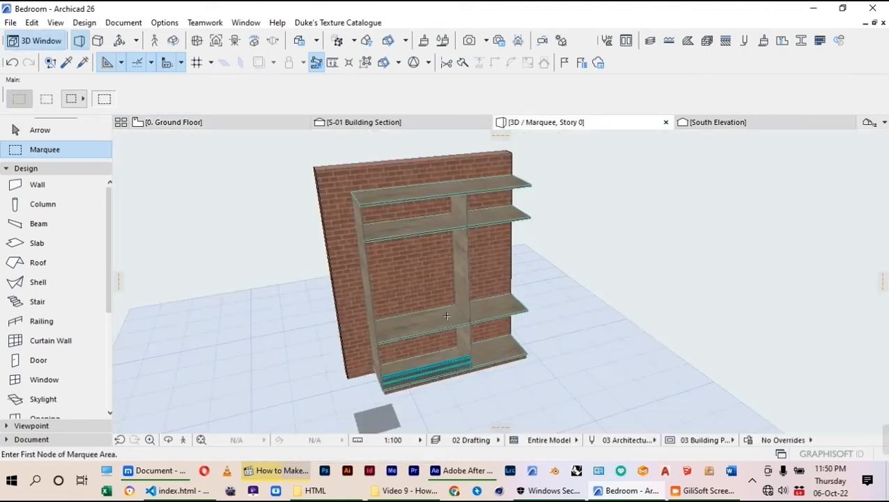
Step: Examine in 3D how the drawer front sits between the side panel, the base and the central divider
scroll(398, 405, up, 5)
scroll(469, 296, down, 7)
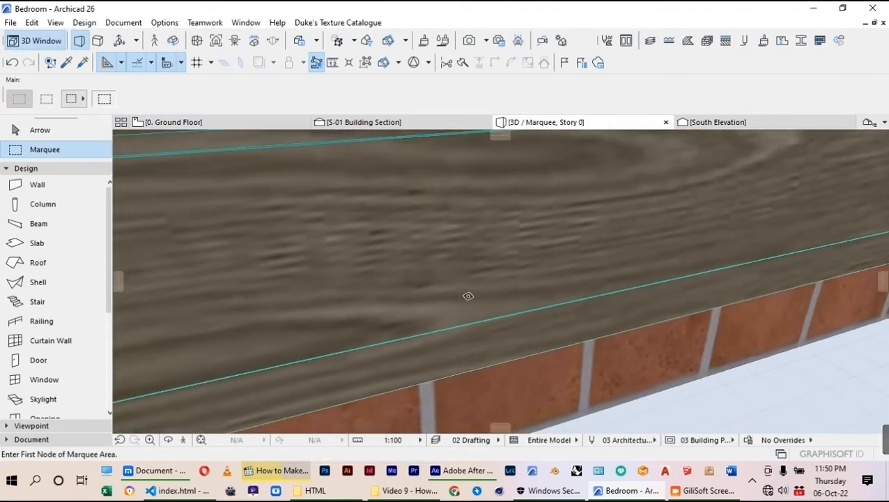
shift+middle_drag(474, 300, 250, 345)
scroll(250, 345, down, 5)
shift+middle_drag(363, 316, 300, 292)
scroll(302, 272, up, 4)
shift+middle_drag(382, 278, 487, 349)
scroll(522, 323, up, 3)
shift+middle_drag(470, 283, 195, 314)
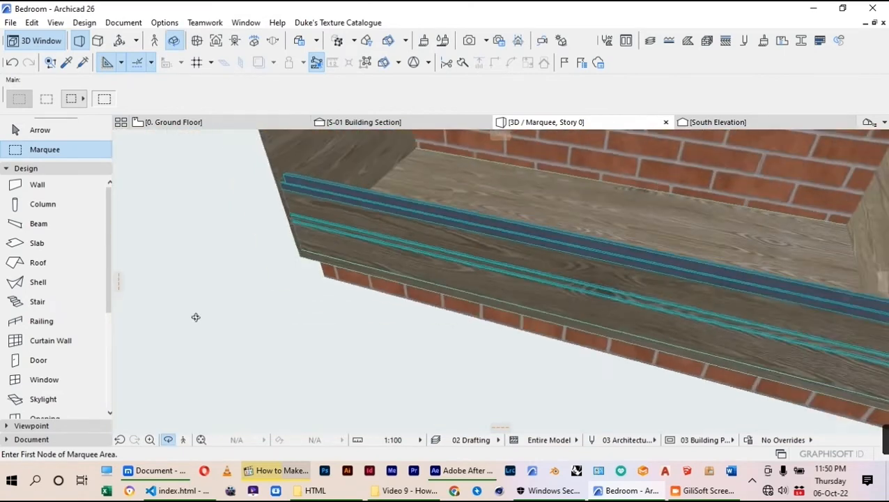
shift+middle_drag(468, 242, 342, 151)
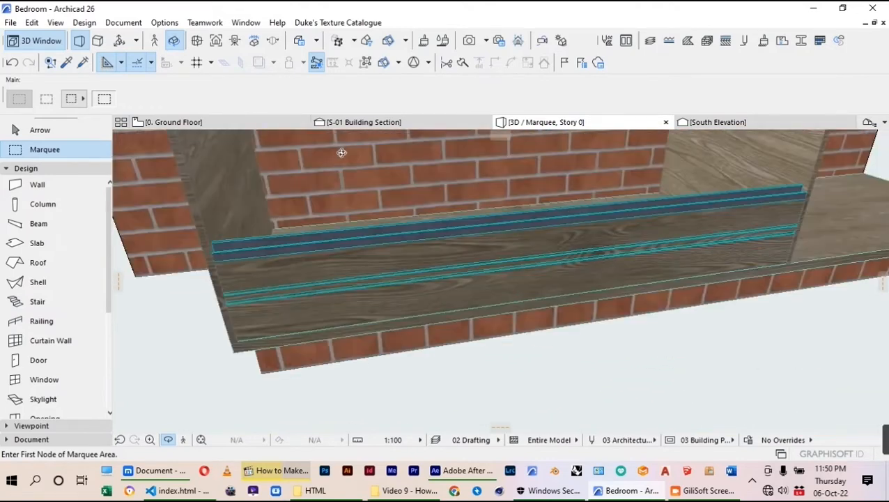
Step: In the building section, copy the drawer front from its lower corner to its upper corner to stack a second drawer
click(361, 123)
scroll(462, 290, up, 6)
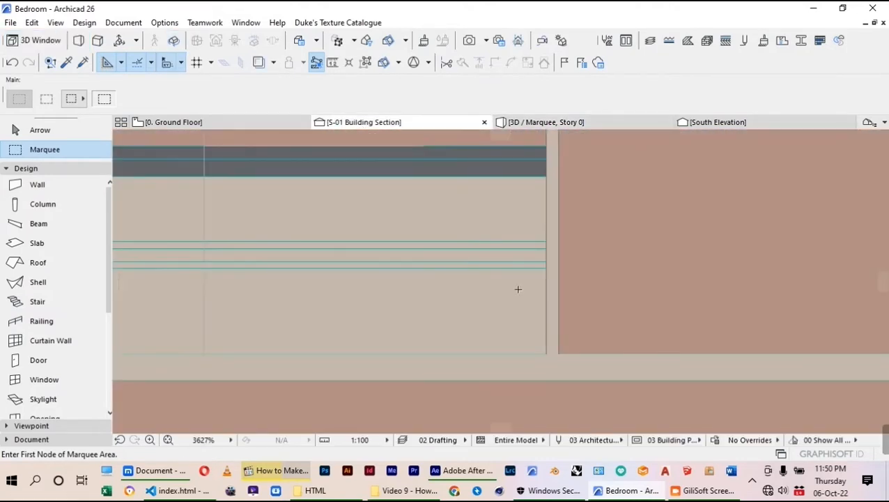
scroll(577, 311, down, 8)
scroll(373, 277, up, 1)
scroll(372, 277, up, 2)
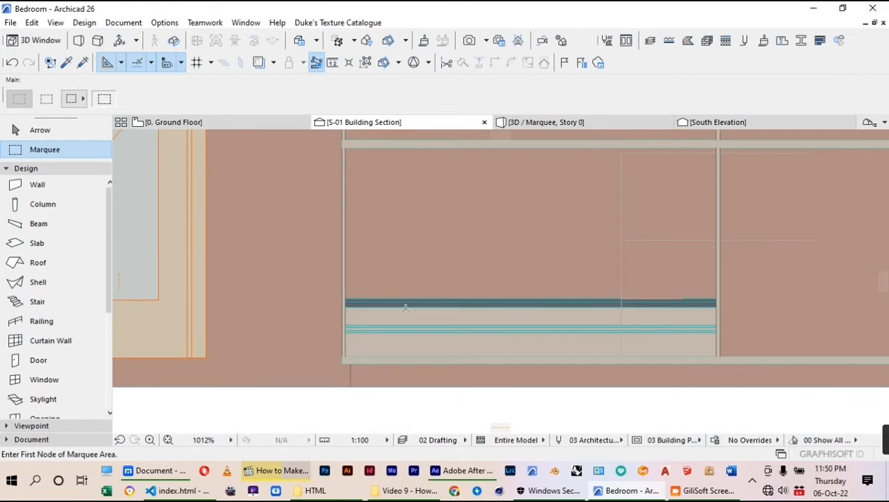
key(Escape)
click(406, 317)
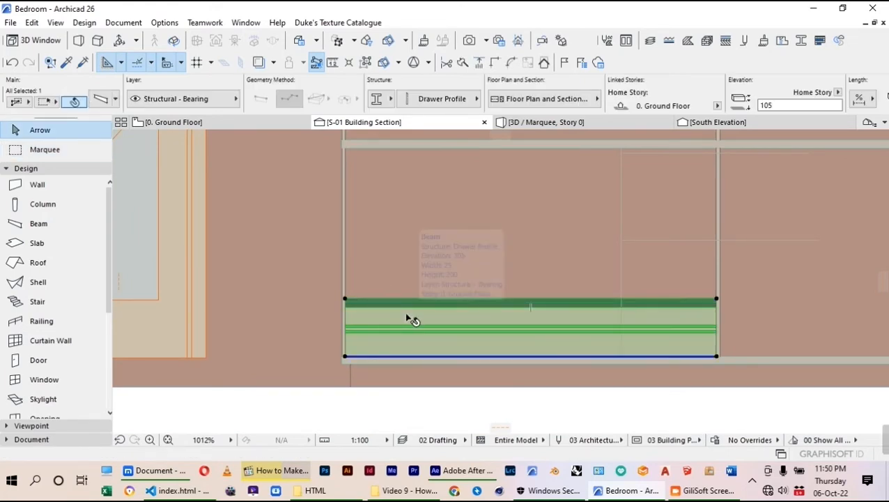
scroll(501, 345, up, 2)
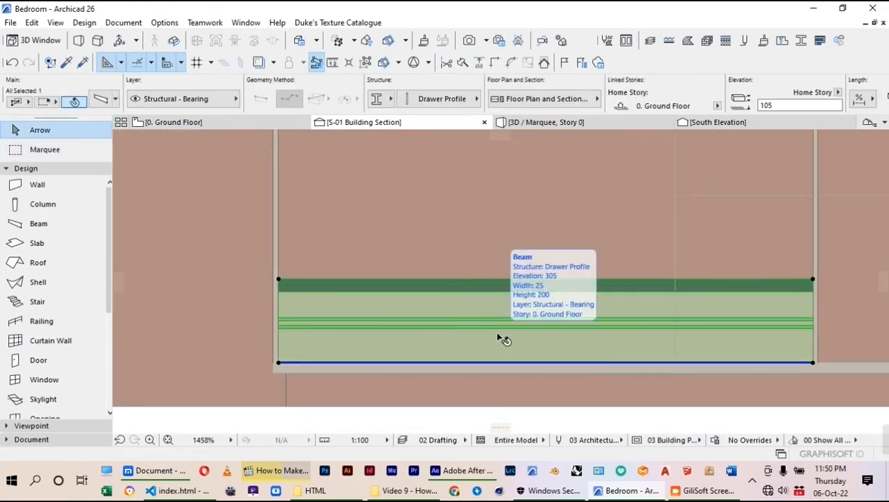
key(ctrl+d)
scroll(306, 351, up, 3)
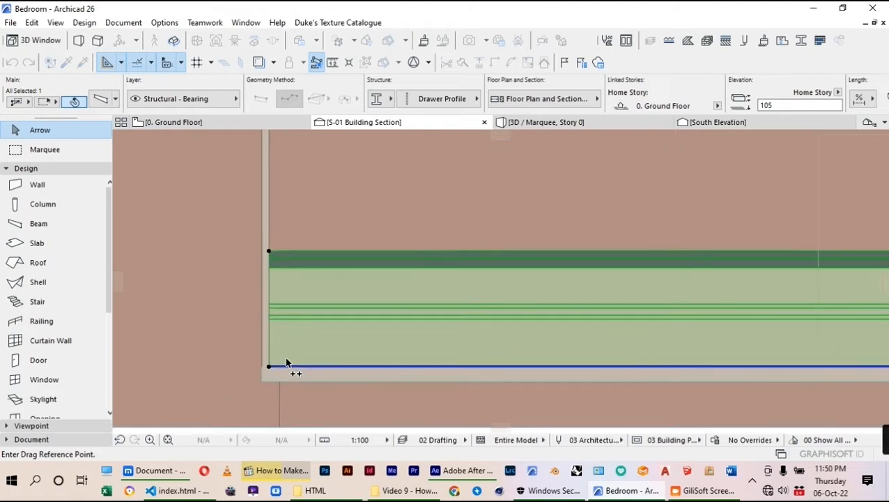
click(265, 369)
scroll(268, 214, up, 4)
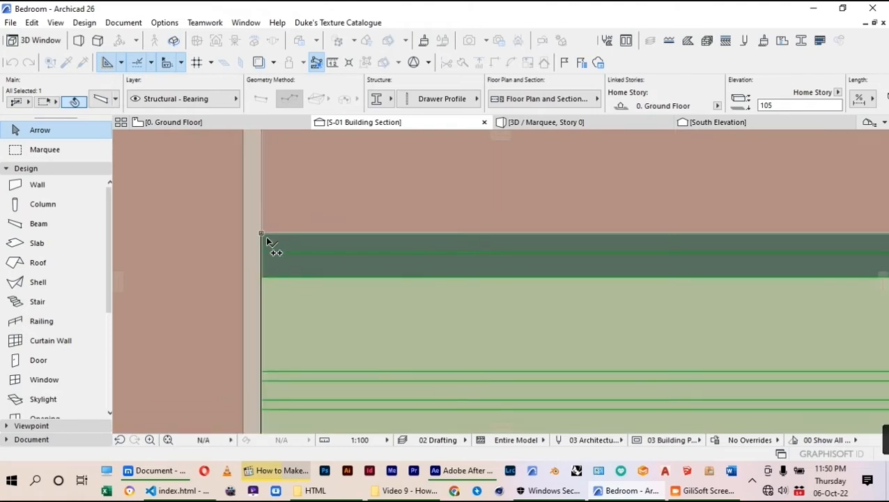
scroll(268, 244, down, 2)
click(310, 288)
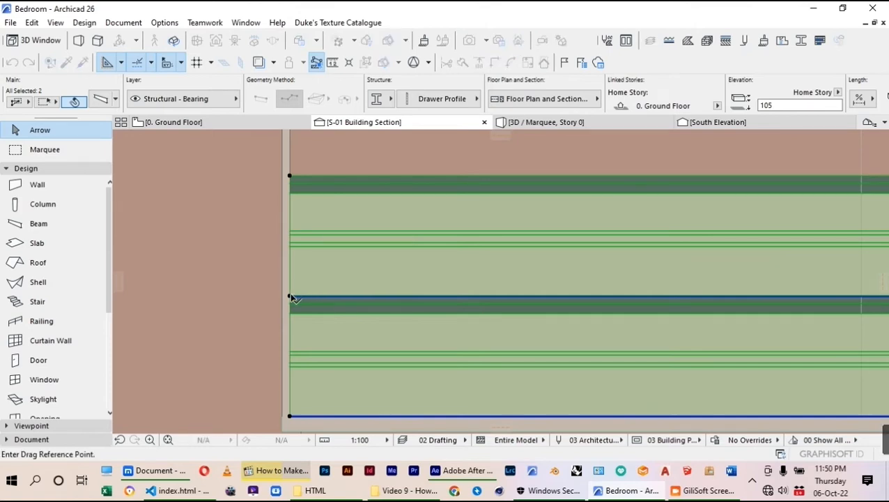
click(291, 297)
key(Escape)
key(Escape)
Step: Move the second drawer front straight up by 5 mm to leave a gap above the first
click(308, 276)
key(ctrl+d)
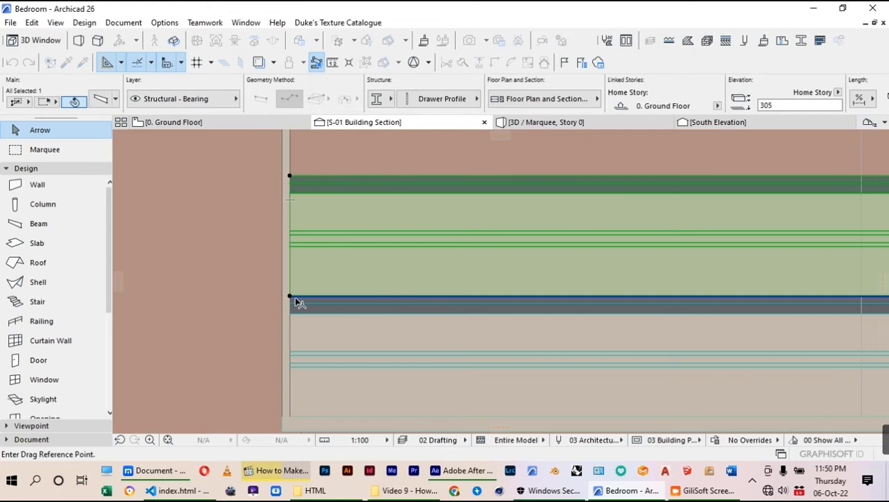
click(290, 296)
text(5)
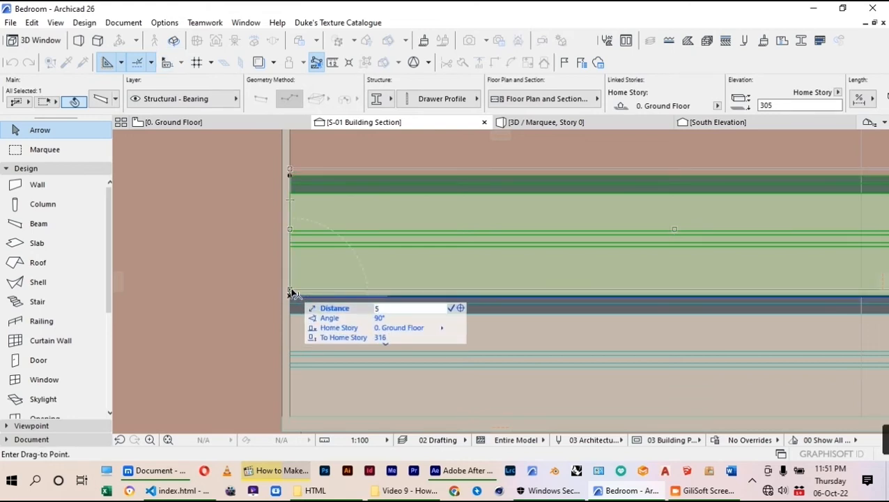
key(Return)
Step: Copy the second drawer front from its lower corner to its upper corner to stack a third drawer
scroll(317, 320, down, 3)
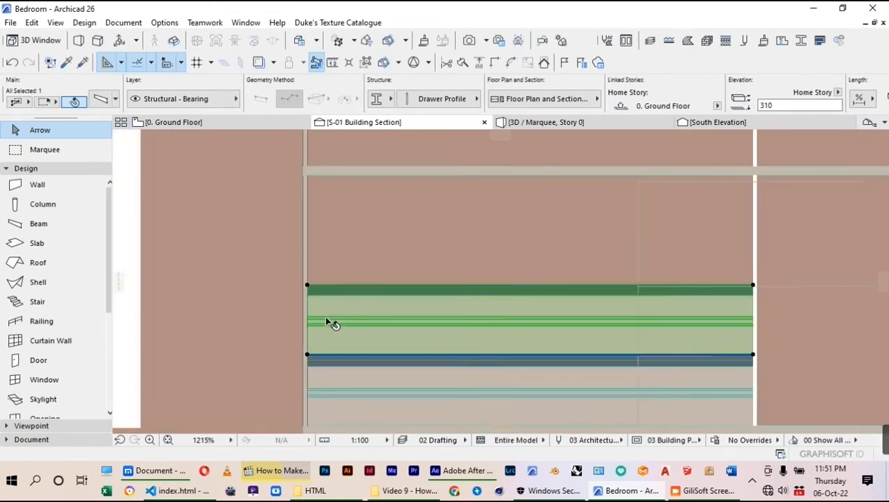
key(ctrl+alt+d)
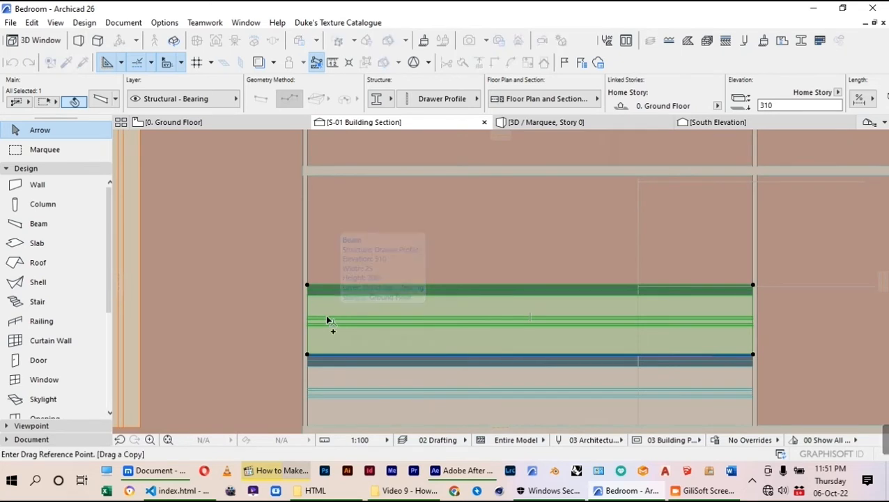
scroll(310, 349, up, 4)
click(318, 345)
scroll(351, 252, up, 4)
click(271, 316)
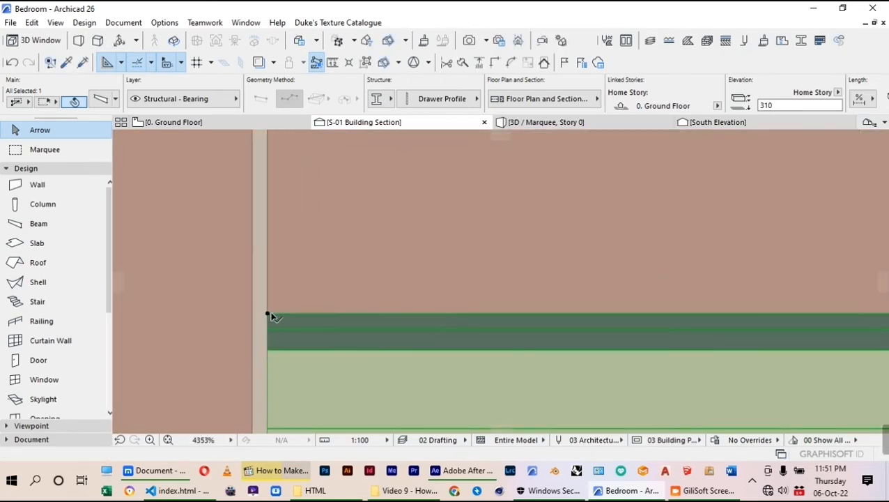
click(309, 362)
click(327, 276)
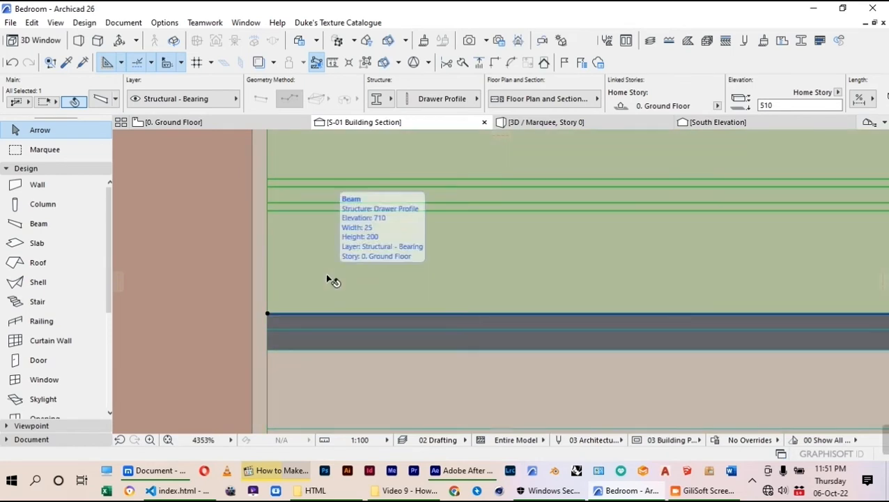
Step: Move the third drawer front straight up by 5 mm to leave a gap above the second
key(ctrl+d)
scroll(268, 308, up, 4)
click(266, 322)
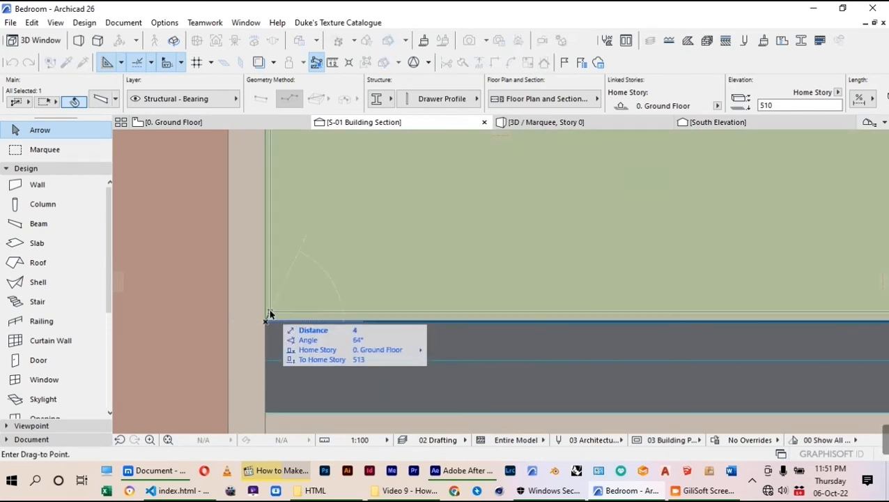
click(266, 312)
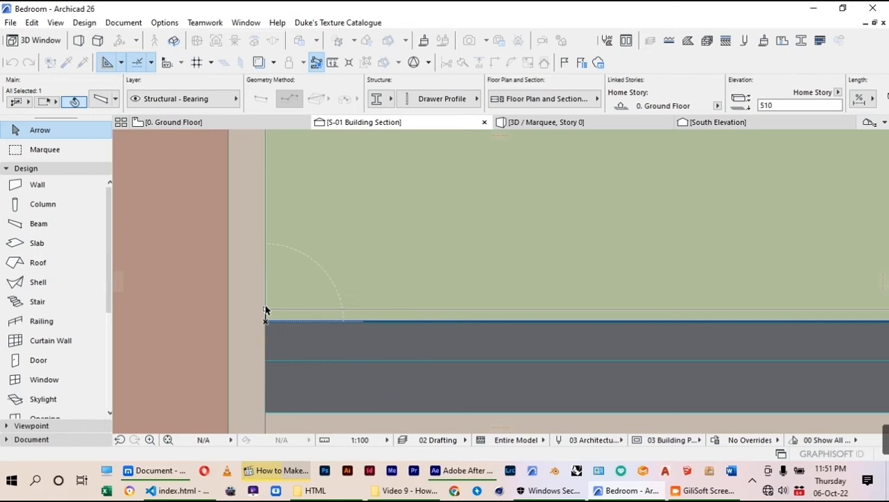
scroll(265, 312, down, 4)
click(289, 250)
scroll(424, 240, down, 5)
click(488, 344)
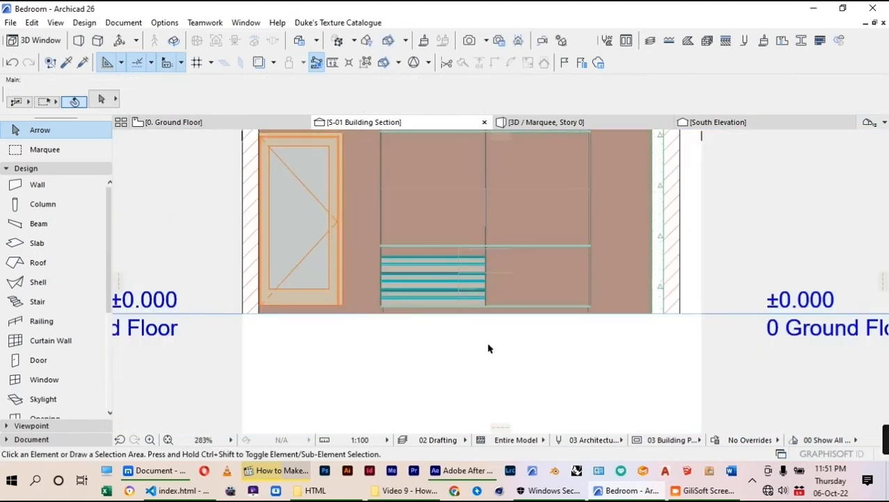
Step: Move the horizontal shelf slab above the drawers straight down to just above the third drawer front, leaving a small gap
scroll(461, 243, up, 2)
scroll(465, 248, up, 2)
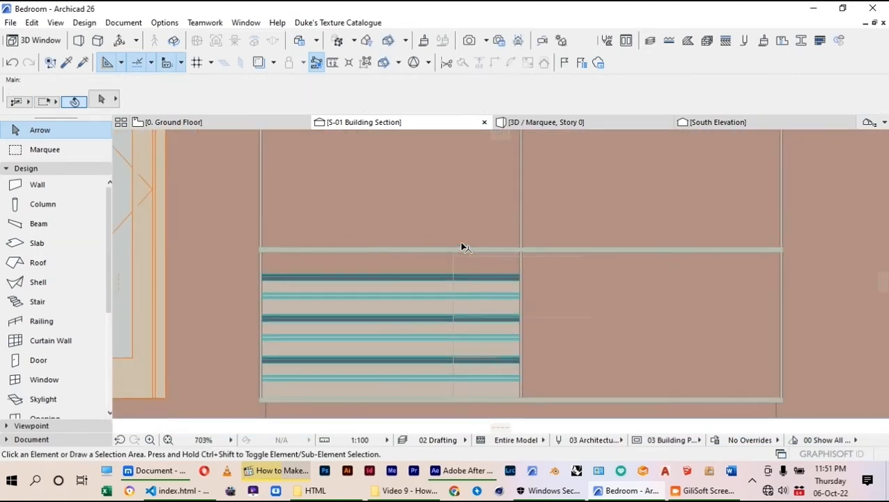
click(453, 250)
click(453, 251)
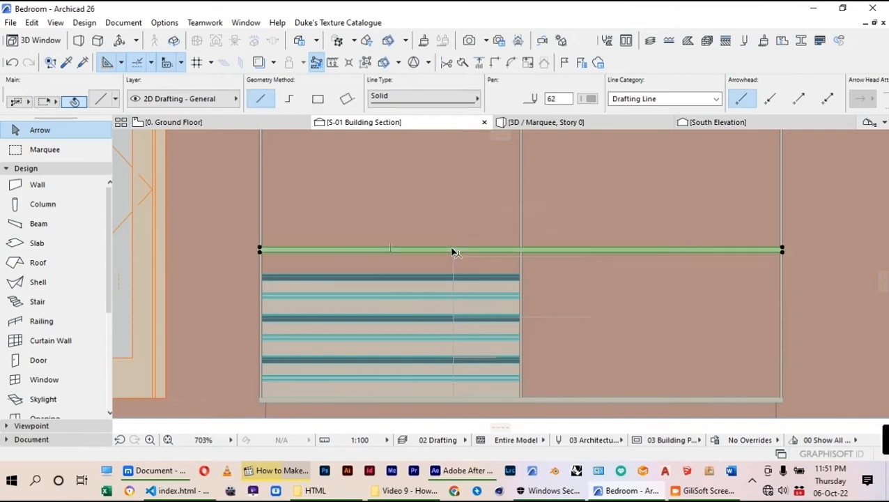
scroll(384, 260, up, 2)
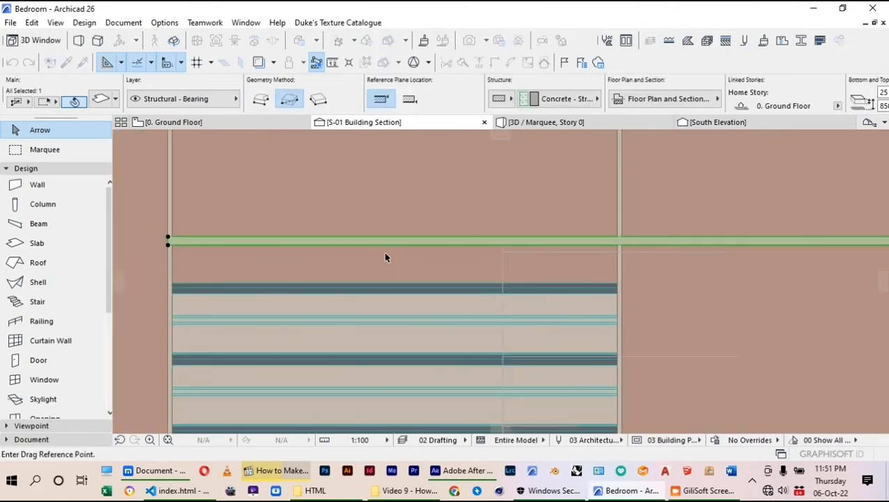
click(387, 248)
scroll(389, 279, up, 3)
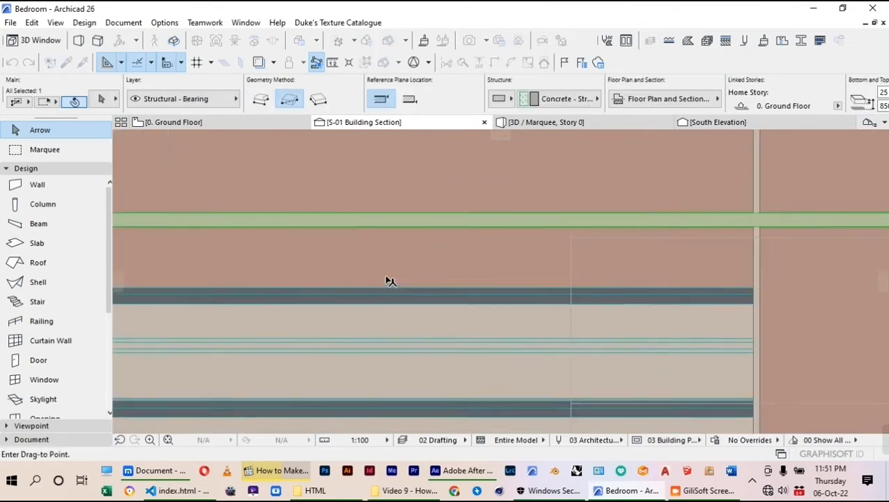
click(391, 291)
scroll(396, 232, down, 4)
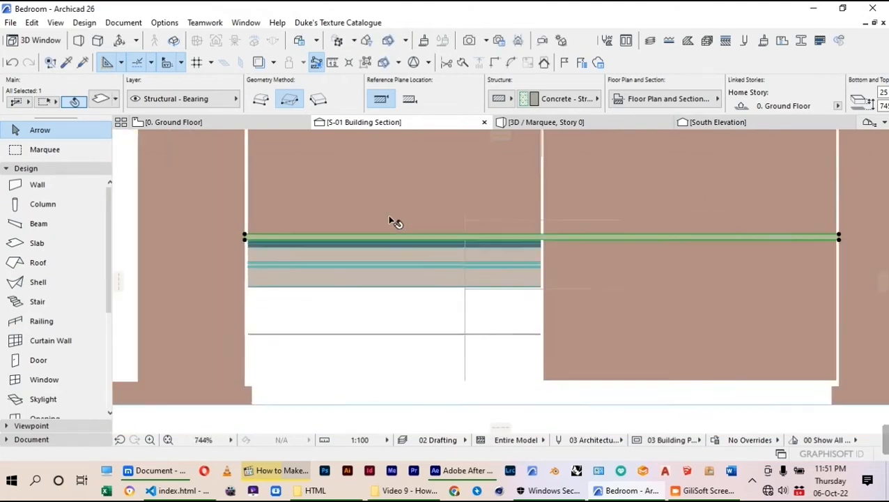
Step: Copy all three drawer fronts into the empty neighbouring compartment, aligning their lower outer corner with the far side panel and base
click(386, 317)
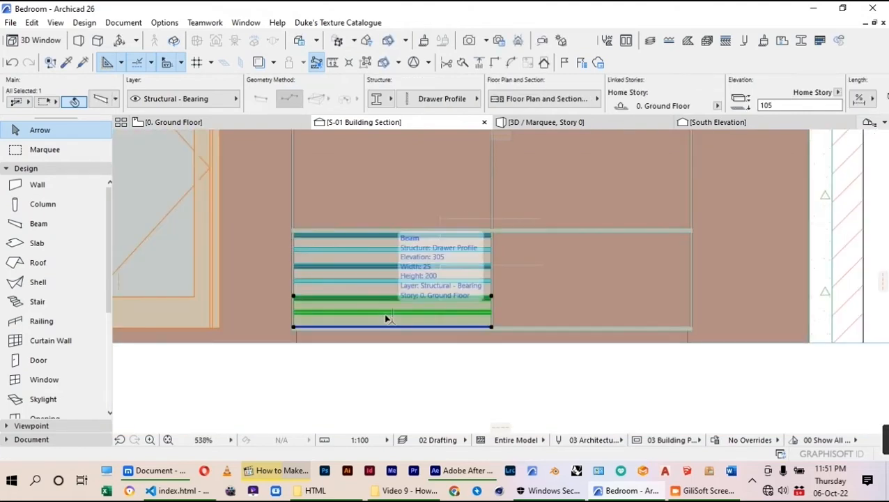
shift+click(391, 294)
shift+click(391, 263)
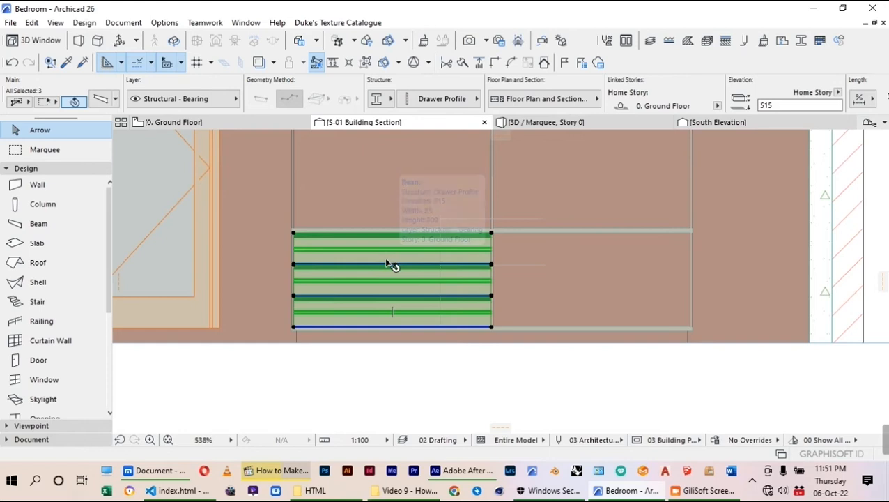
key(ctrl+shift+d)
scroll(391, 317, up, 1)
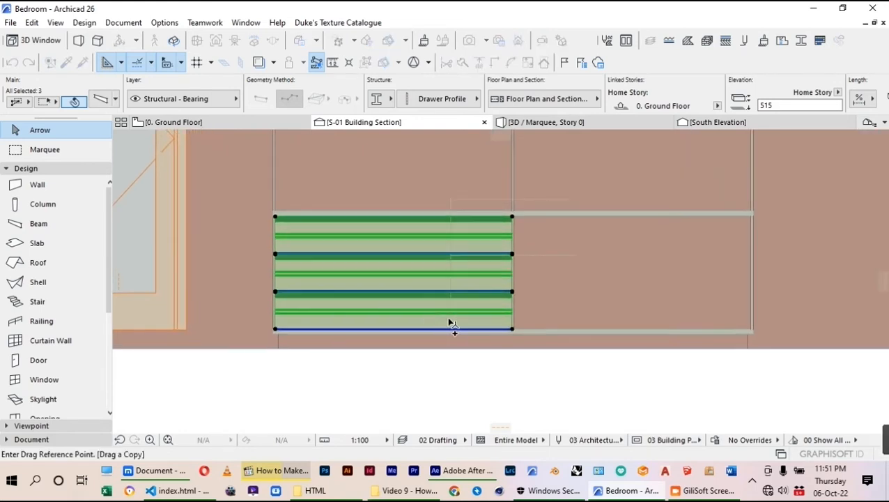
click(512, 330)
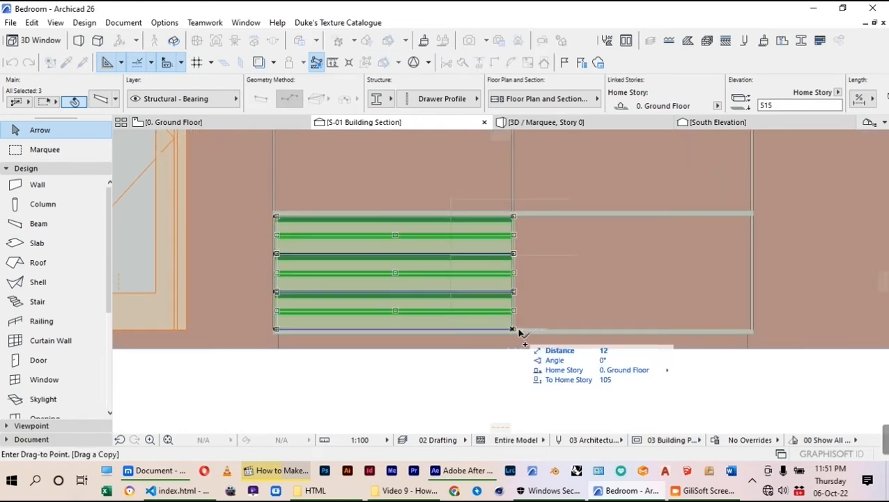
scroll(725, 318, up, 5)
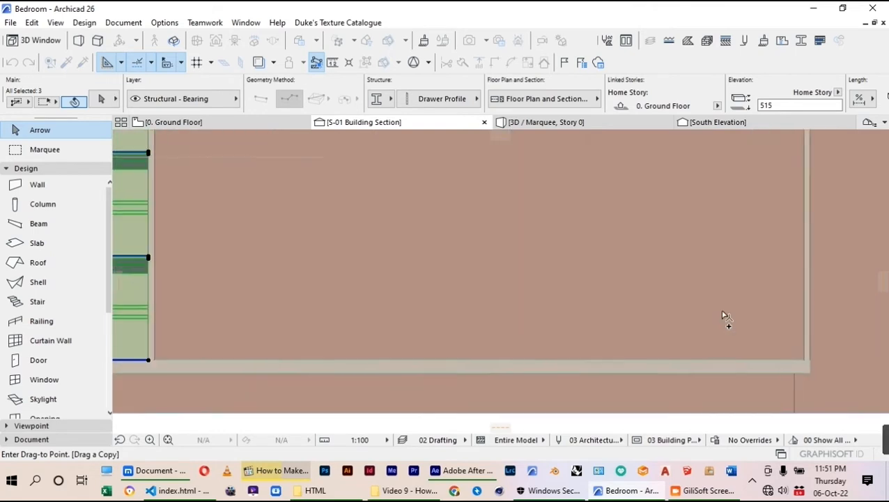
click(803, 367)
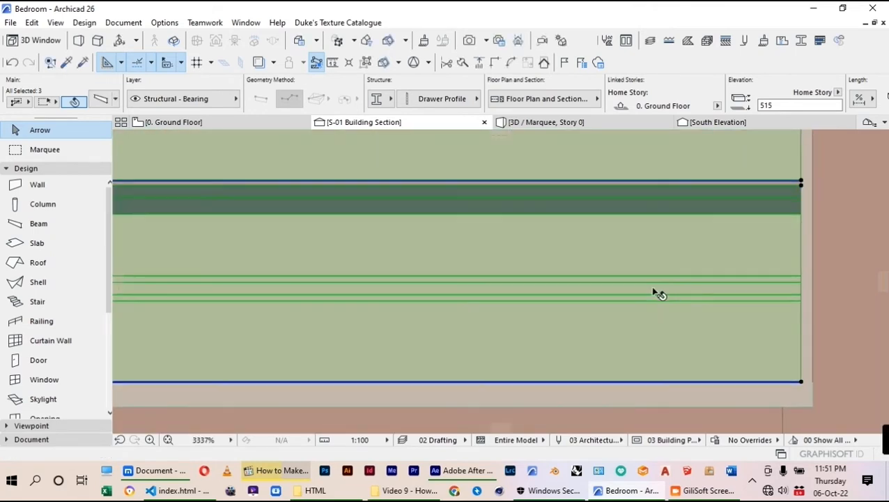
scroll(641, 292, down, 5)
click(493, 364)
Step: Examine the two stacks of drawers in 3D from several angles, checking them against the side panels, divider and shelf
click(253, 124)
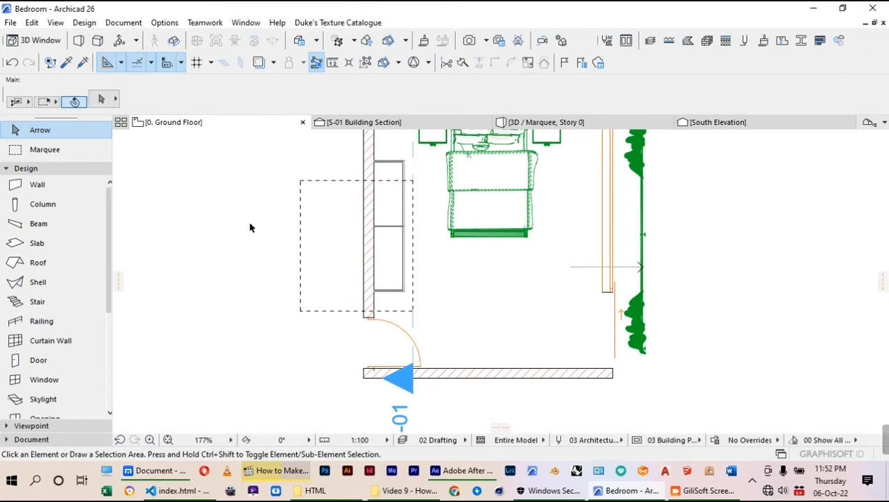
click(543, 122)
scroll(486, 328, down, 5)
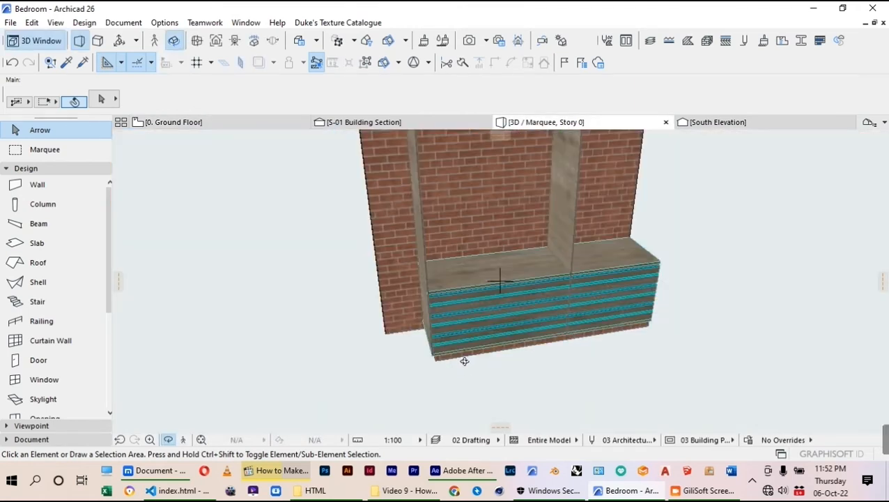
key(Escape)
drag(522, 327, 616, 318)
key(Escape)
scroll(512, 365, up, 4)
click(511, 366)
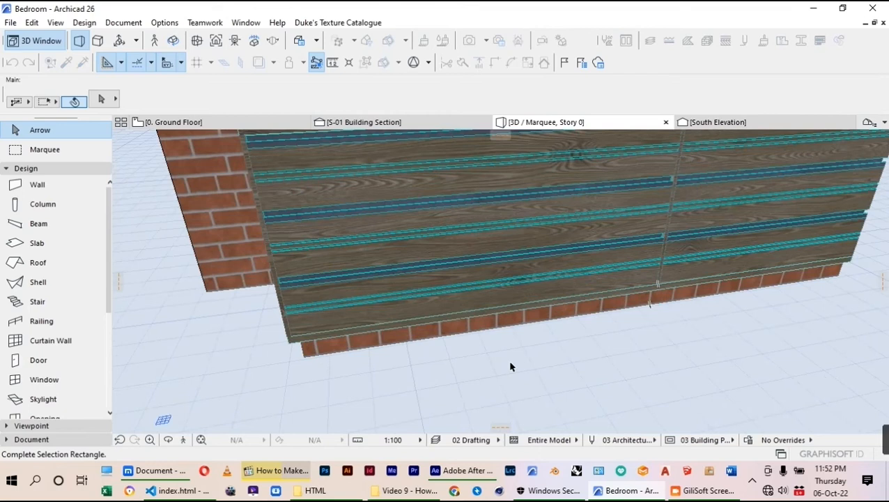
key(o)
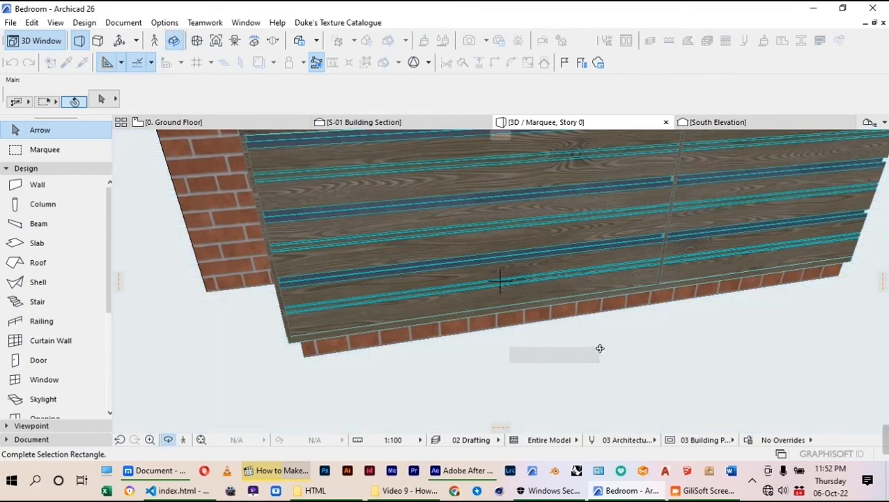
key(Escape)
scroll(535, 357, down, 4)
key(o)
drag(536, 354, 683, 322)
scroll(479, 293, up, 7)
scroll(540, 268, down, 4)
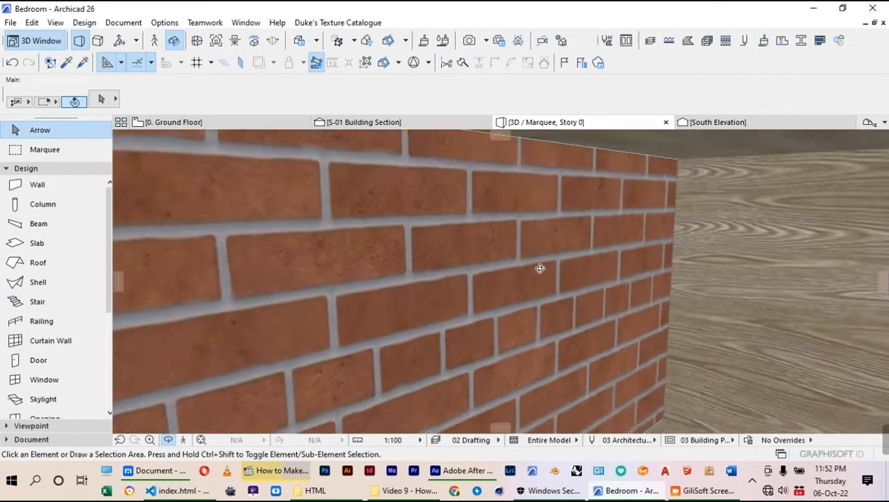
drag(540, 268, 593, 267)
scroll(593, 267, down, 6)
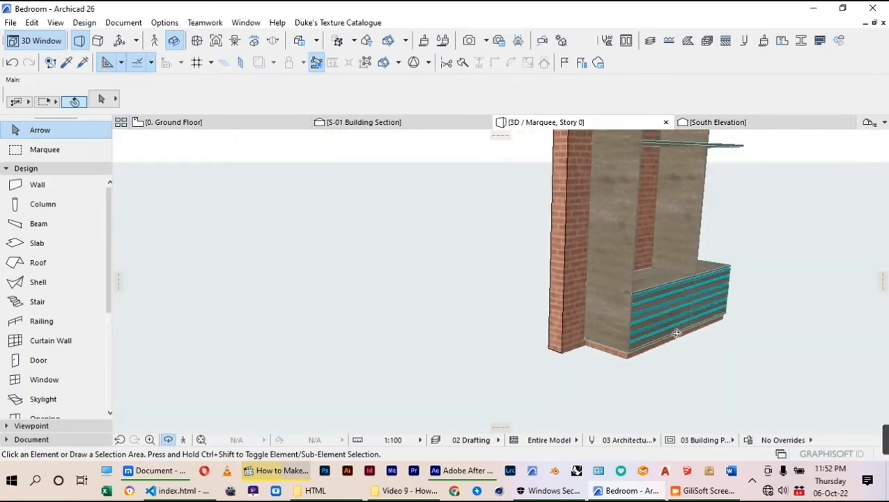
drag(676, 333, 610, 341)
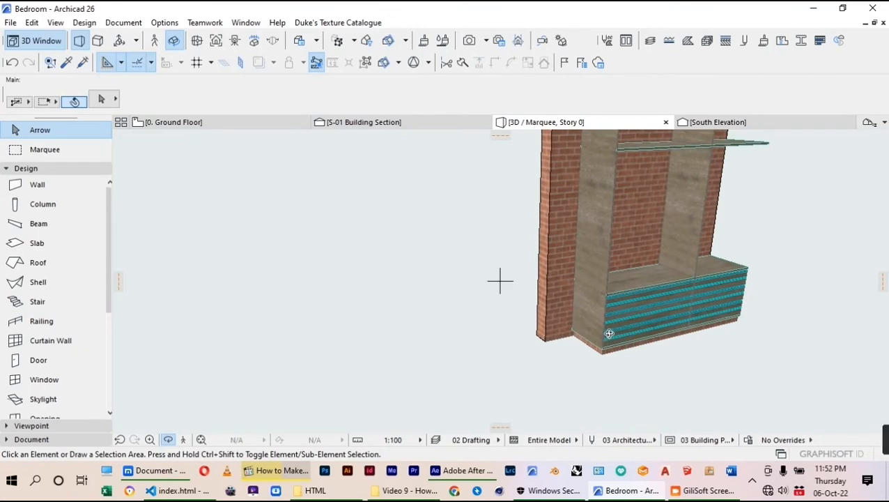
Step: In the building section, measure the clear height from the underside of the upper shelf to the shelf above the drawers
click(368, 122)
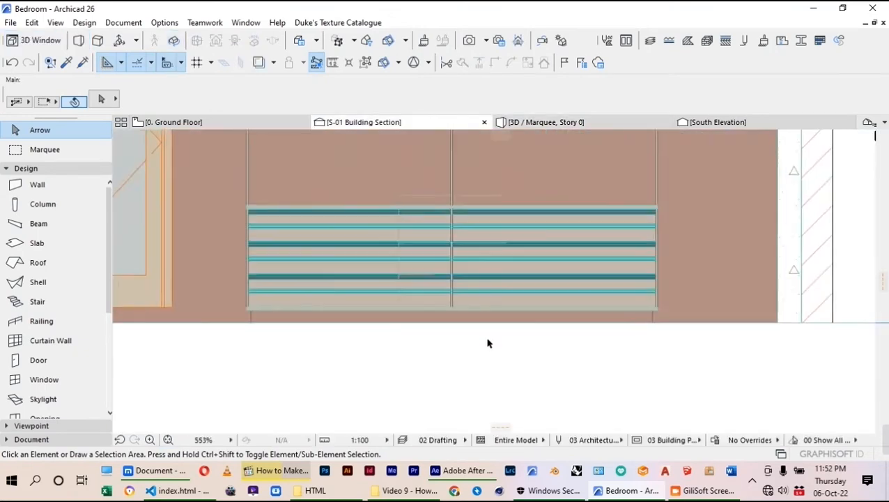
scroll(420, 222, down, 5)
scroll(462, 304, up, 3)
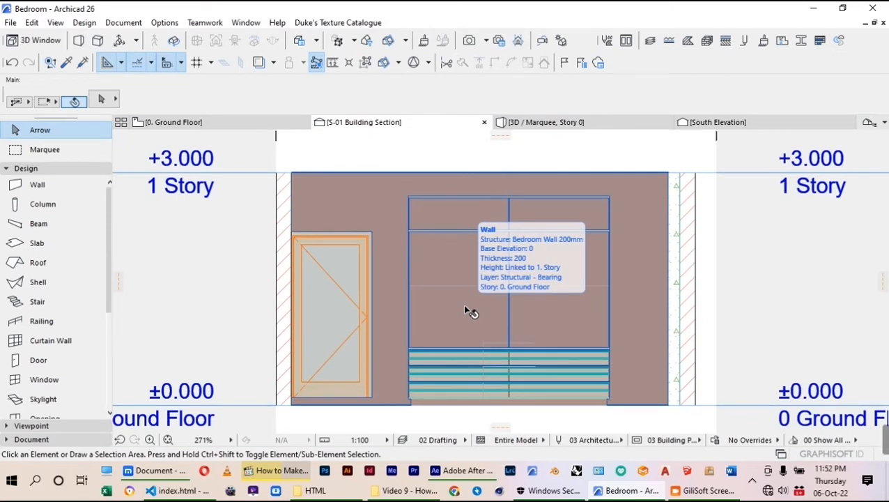
key(m)
scroll(428, 243, up, 6)
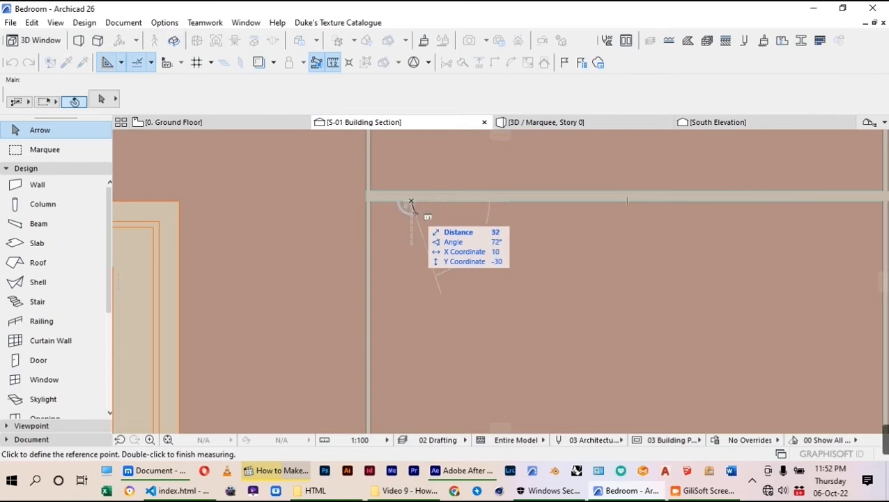
scroll(415, 214, down, 3)
scroll(416, 223, down, 2)
scroll(435, 247, up, 9)
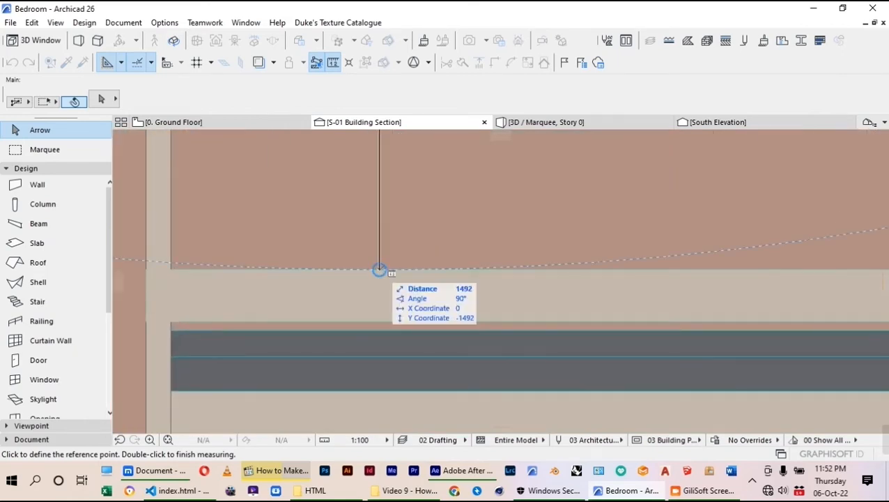
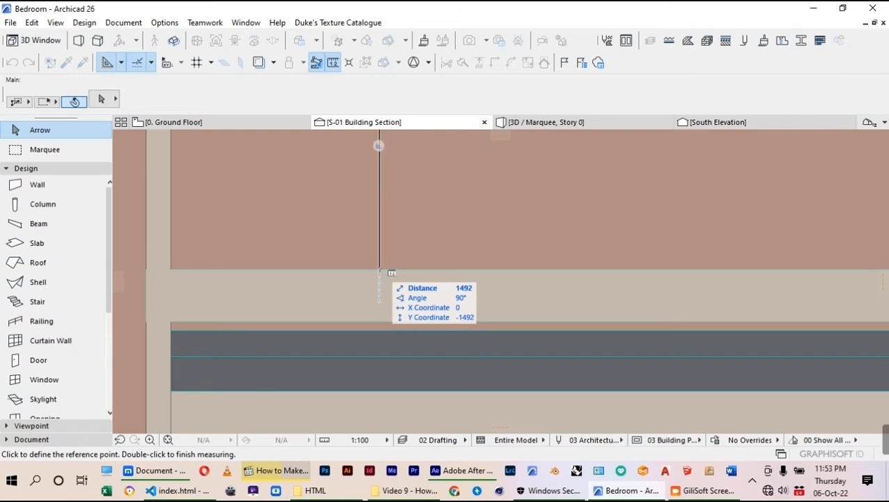
key(Escape)
scroll(379, 272, down, 8)
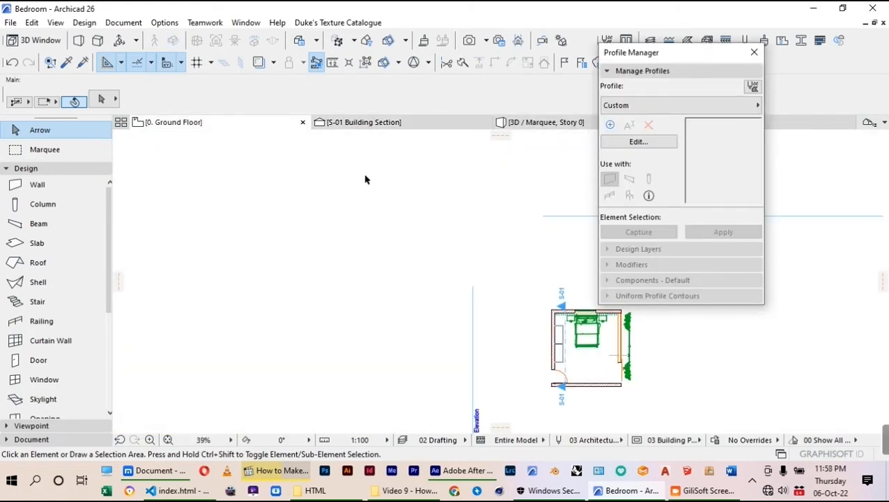
Step: Start a new blank complex profile located in the Bedroom folder under Structural > Generic
scroll(365, 180, down, 1)
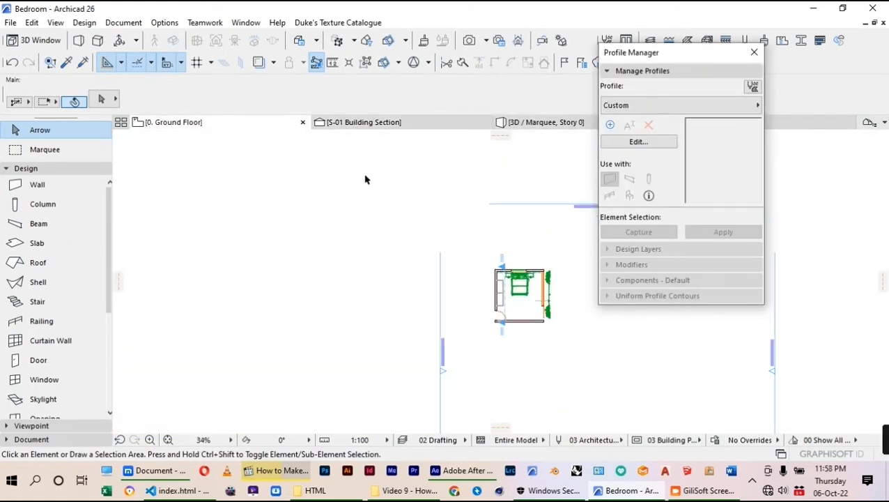
click(611, 126)
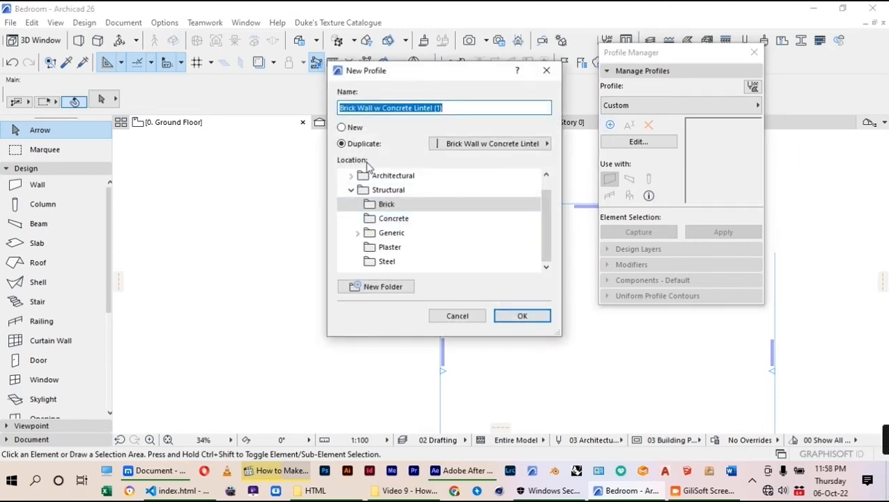
click(342, 127)
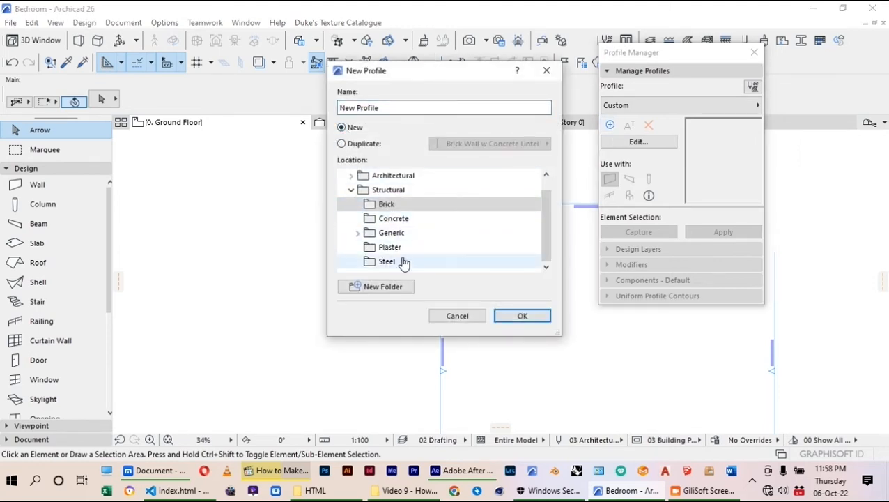
click(358, 233)
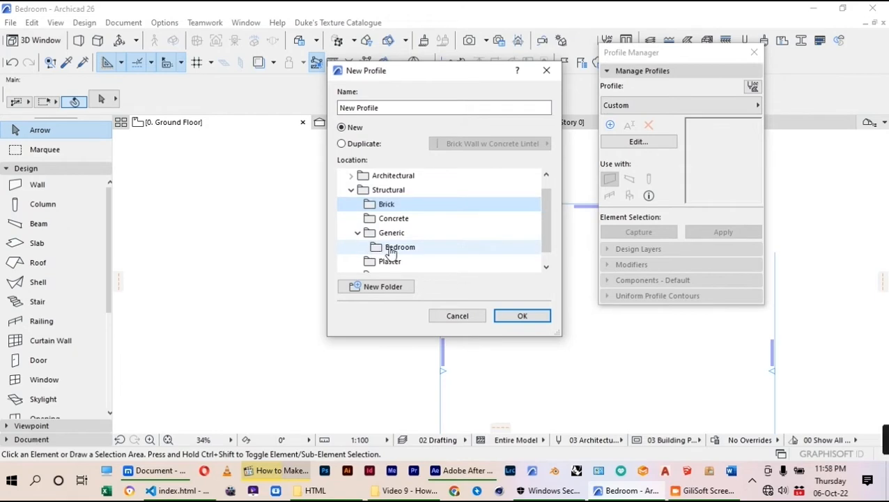
click(390, 248)
click(380, 109)
drag(381, 109, 338, 110)
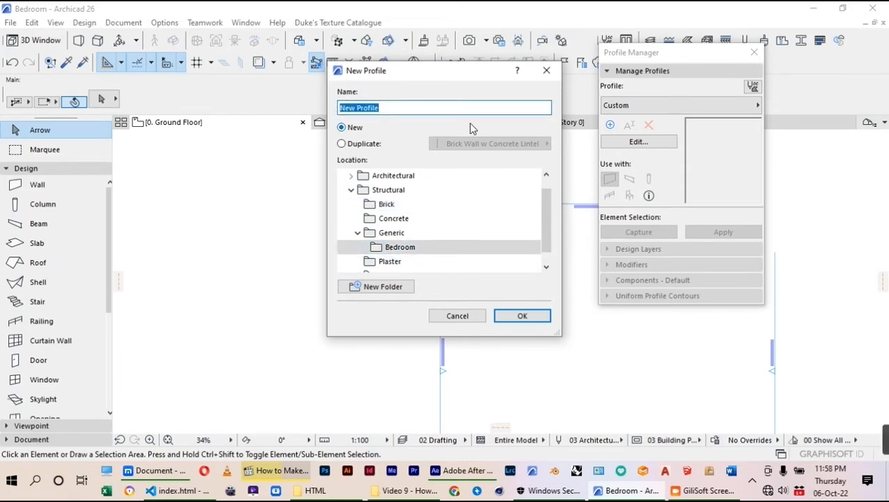
text(B)
key(BackSpace)
text(B)
key(BackSpace)
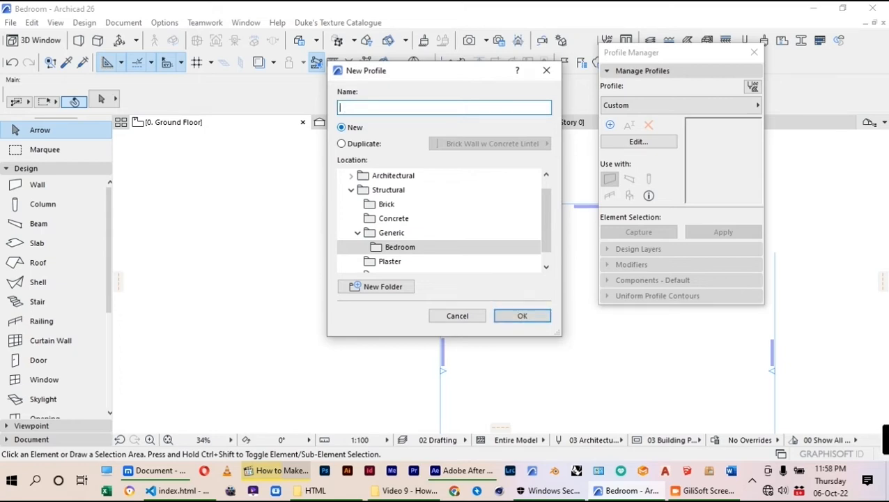
text(d)
key(BackSpace)
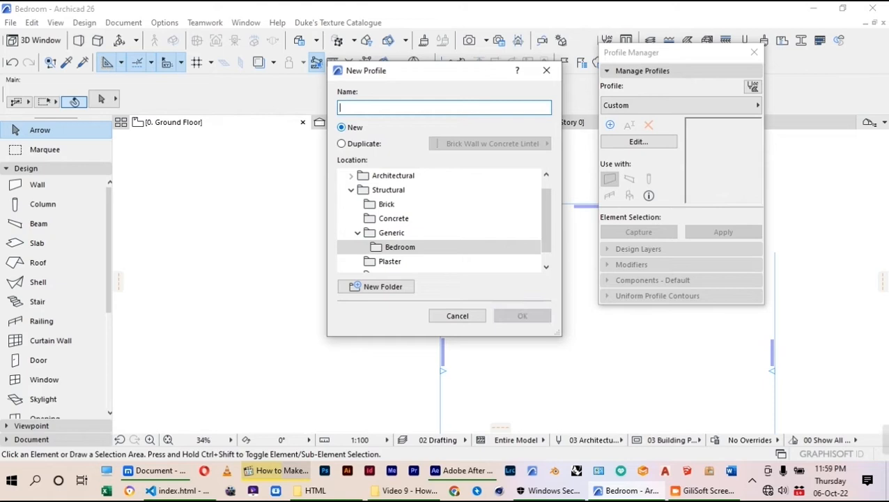
text(Door)
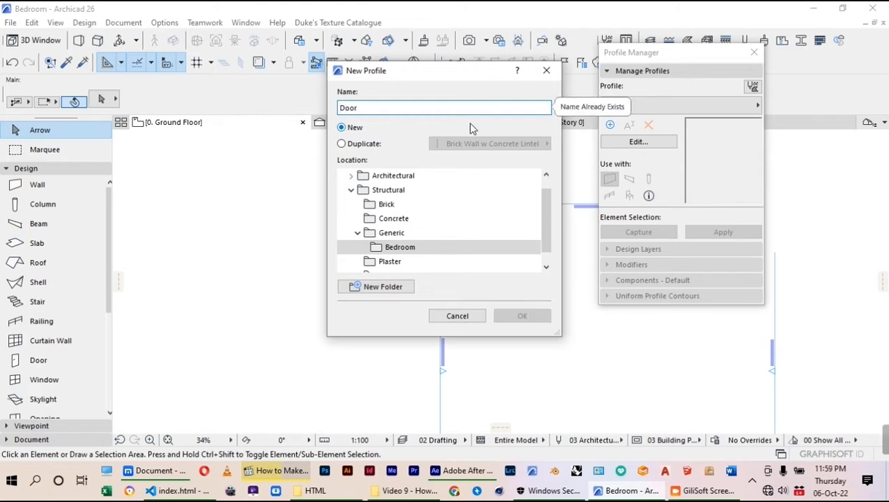
click(457, 316)
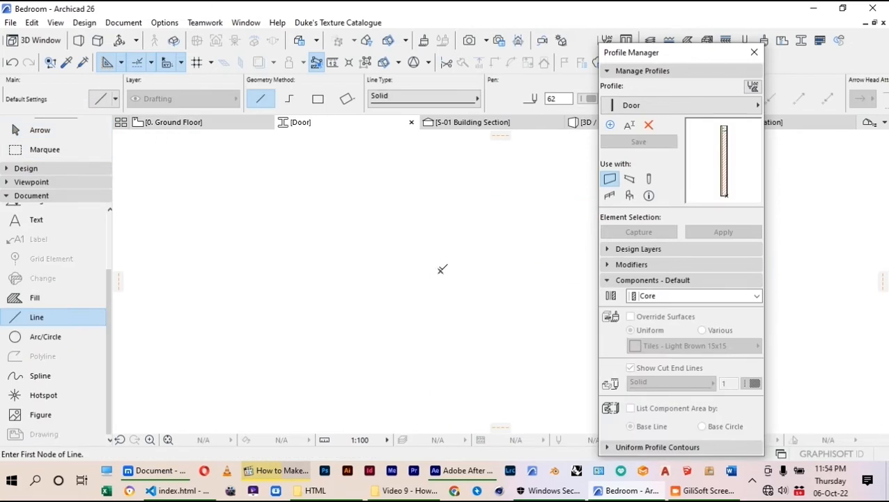
Step: In the Door profile, draw a vertical line 1482 mm long up from the origin, plus a 25 mm horizontal top edge
click(440, 295)
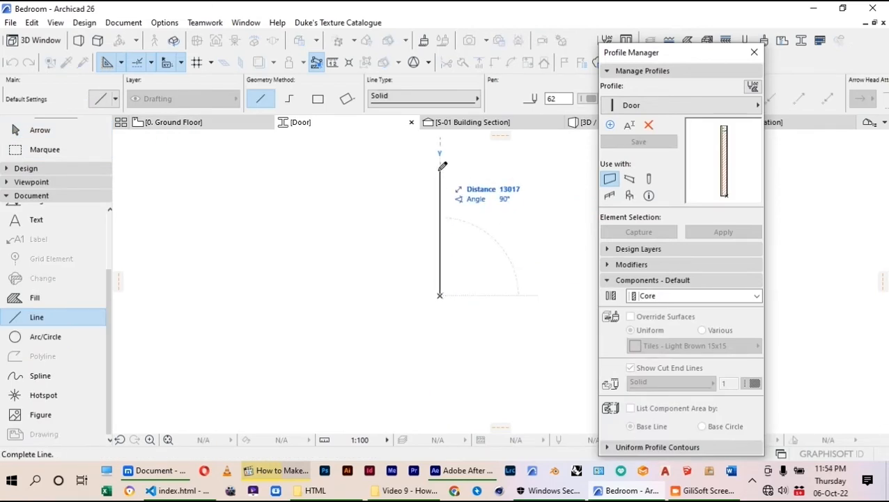
text(1482)
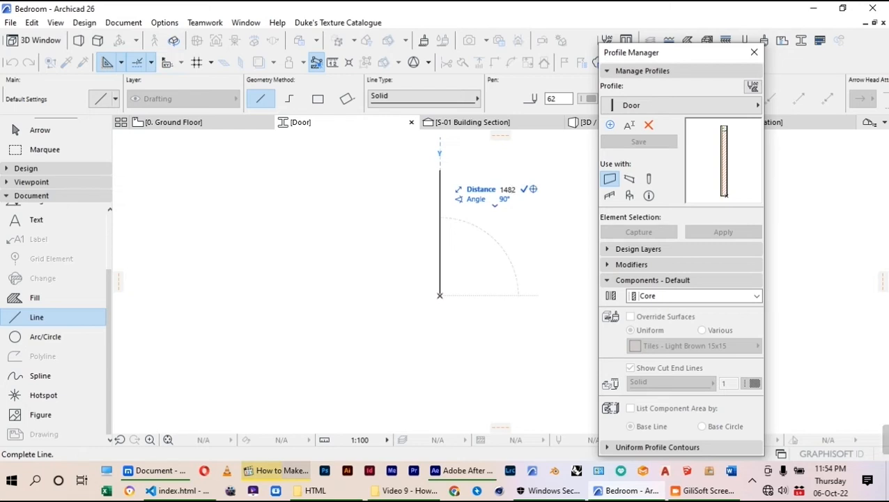
key(Return)
click(440, 280)
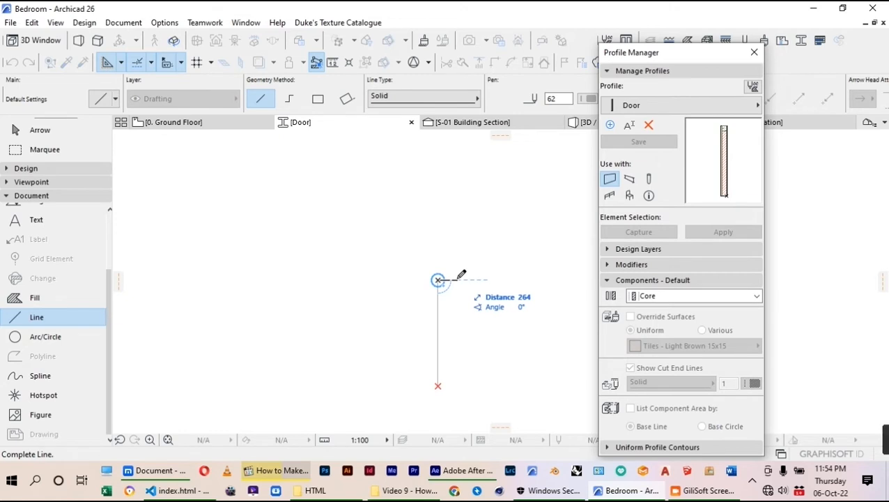
text(25)
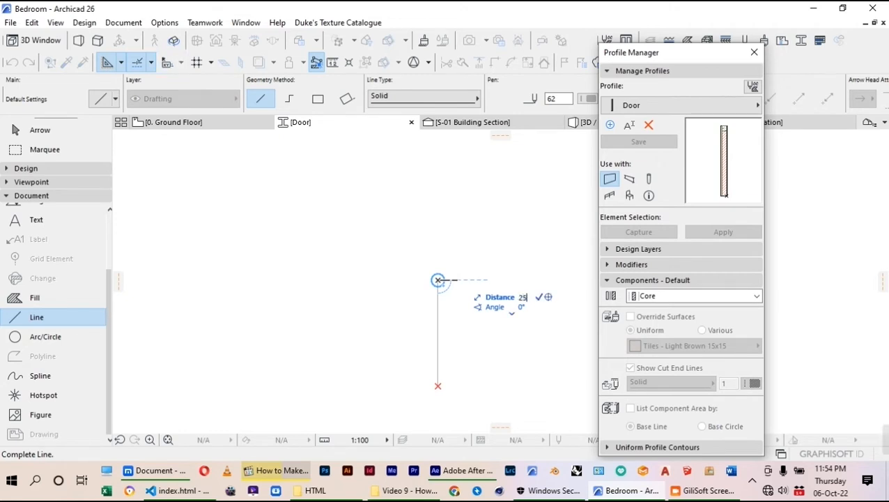
key(Return)
Step: Close the door outline with a second vertical line down from the top edge and a horizontal line across the base
click(439, 279)
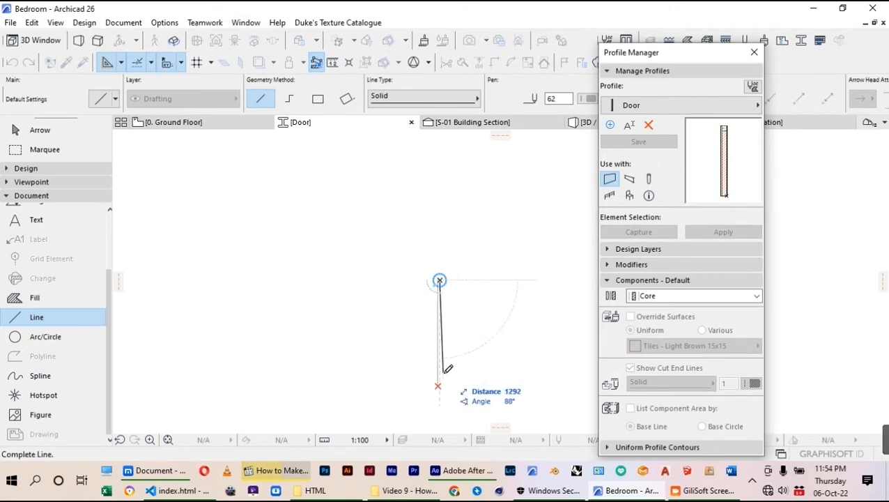
click(430, 291)
click(430, 291)
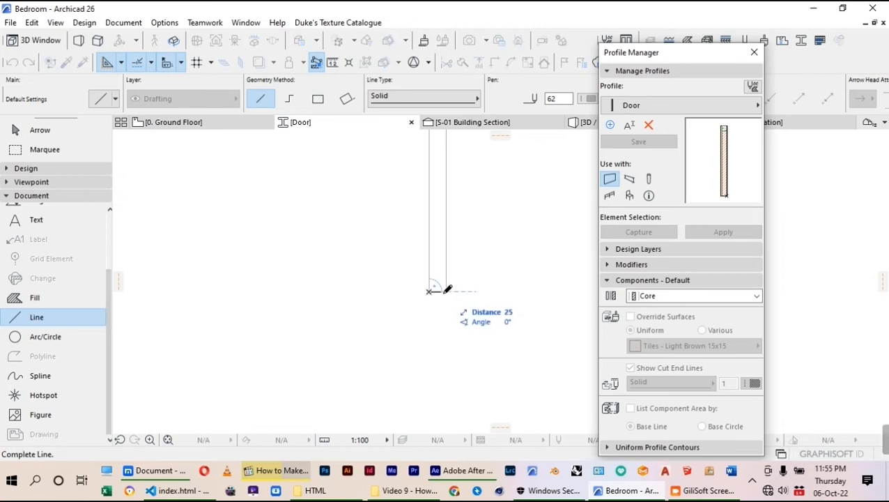
click(448, 289)
Step: Draw a tapered notch with connected lines, rising from the middle of the base edge and stepping out to the side edge opposite the origin
scroll(411, 389, down, 5)
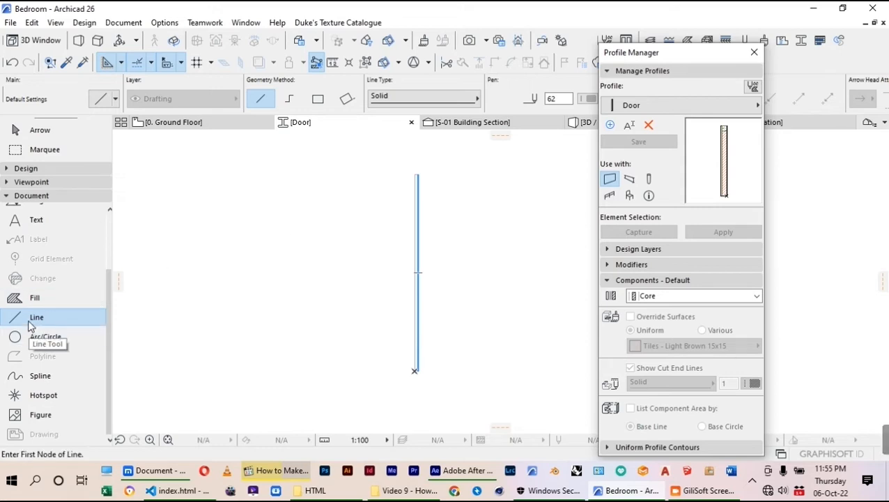
click(318, 99)
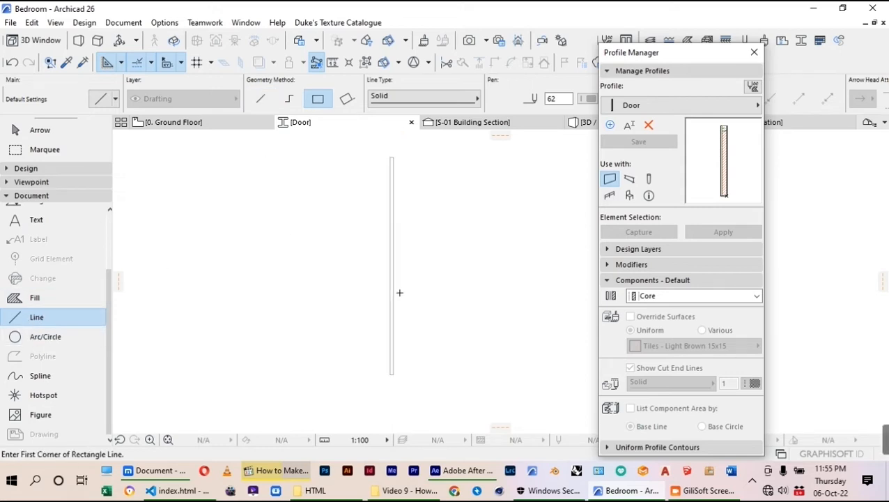
scroll(388, 377, up, 5)
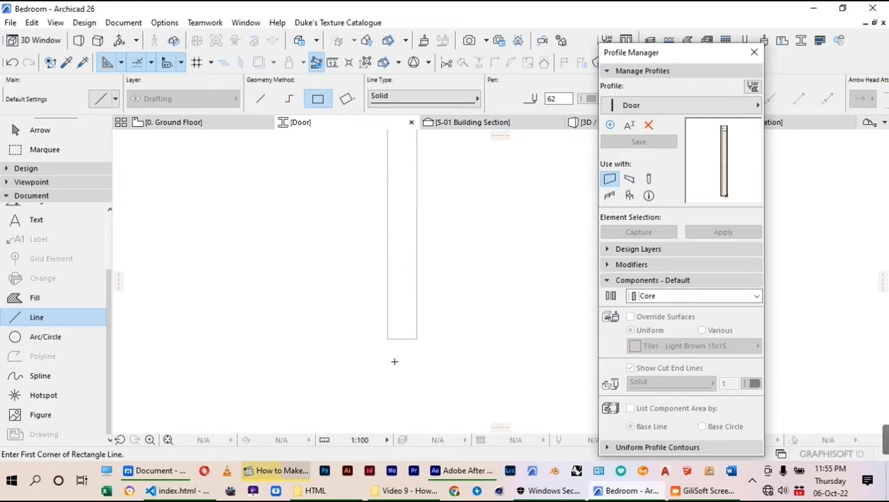
scroll(401, 343, up, 3)
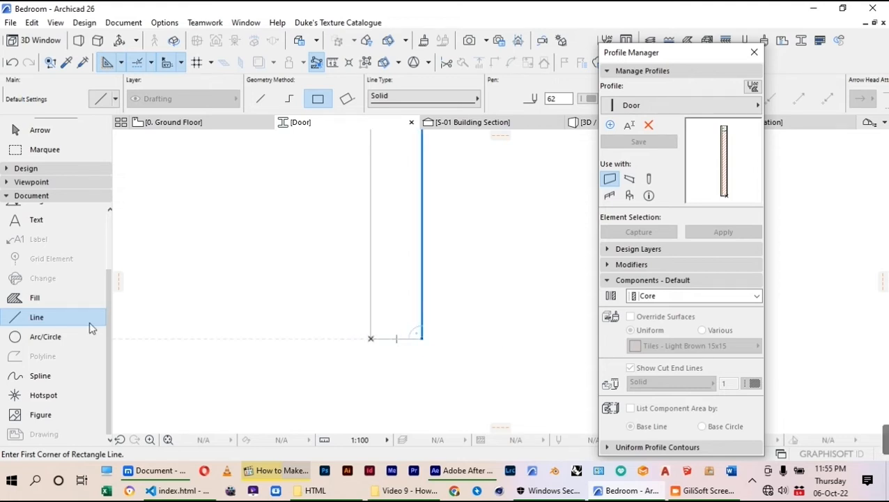
click(263, 100)
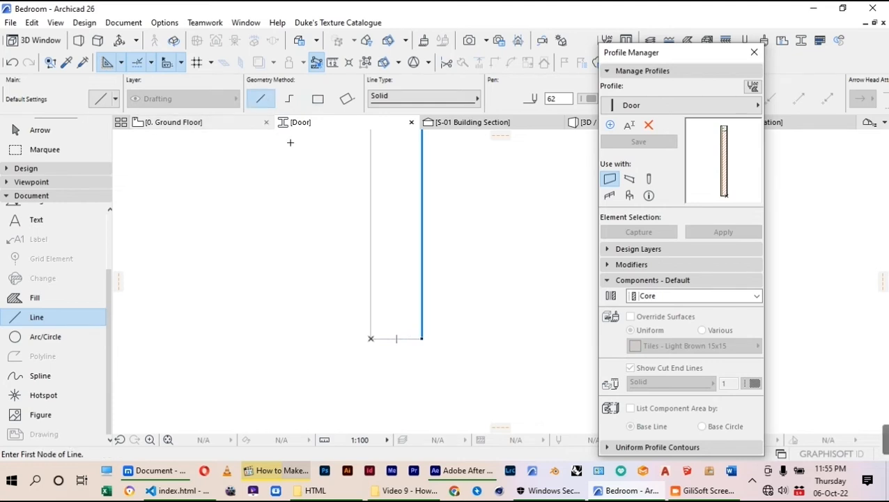
click(391, 338)
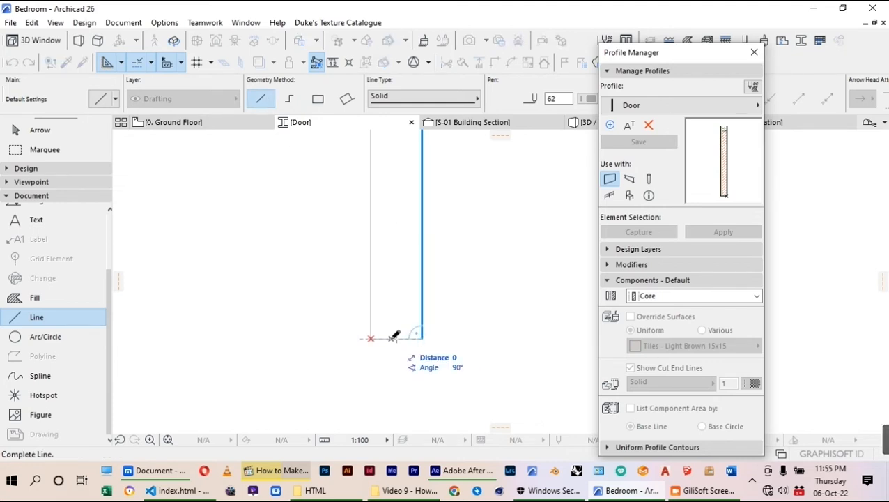
click(396, 295)
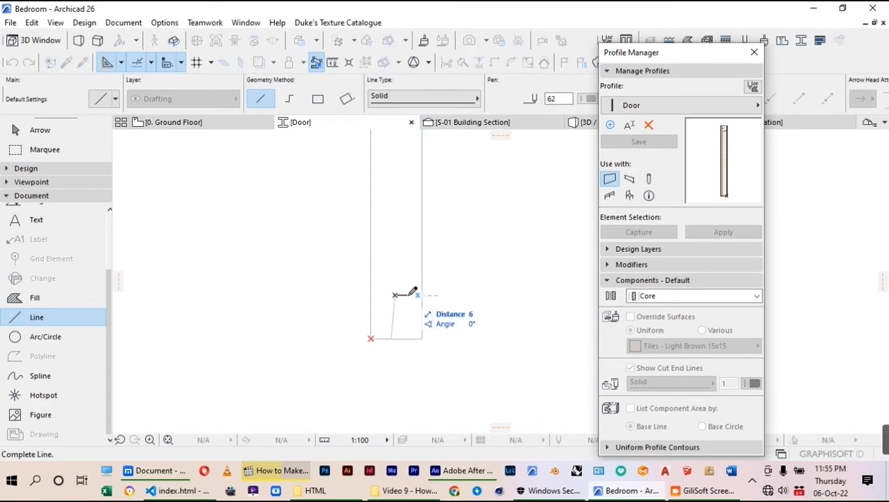
click(407, 293)
click(406, 297)
click(410, 319)
click(410, 319)
click(421, 318)
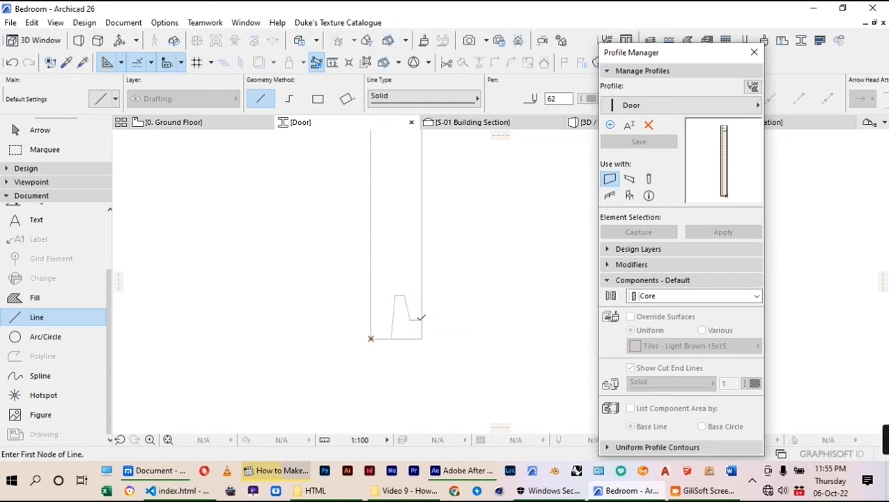
Step: Draw a horizontal line across the full width of the door outline just above the notch
click(370, 279)
click(371, 278)
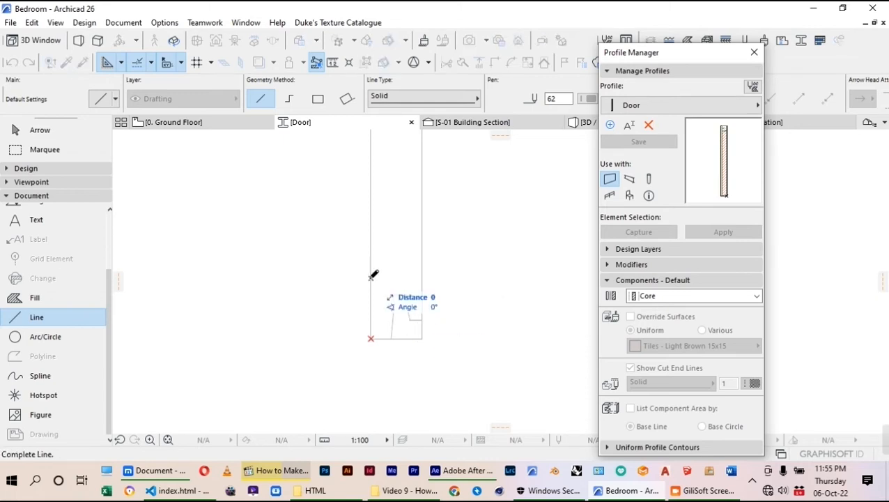
click(422, 276)
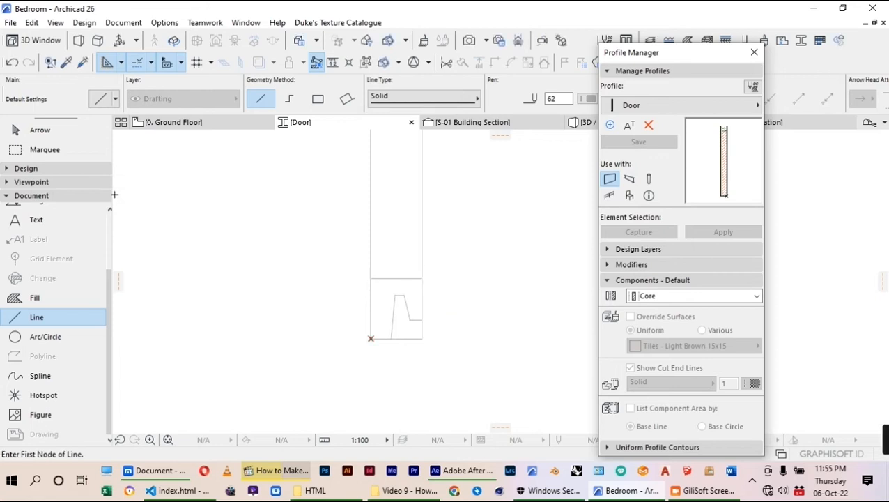
Step: Trim away the leftover base and side edge segments that close off the notch at the outline's lower corner
click(39, 130)
scroll(366, 346, up, 1)
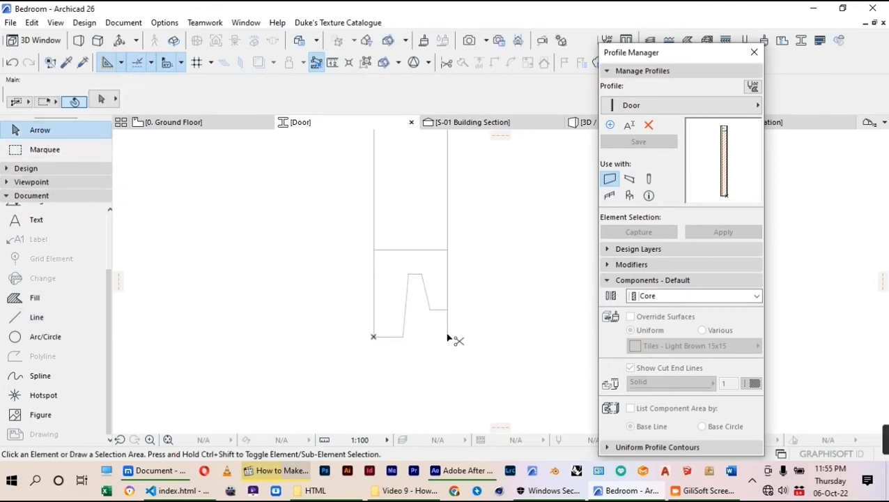
scroll(413, 381, down, 5)
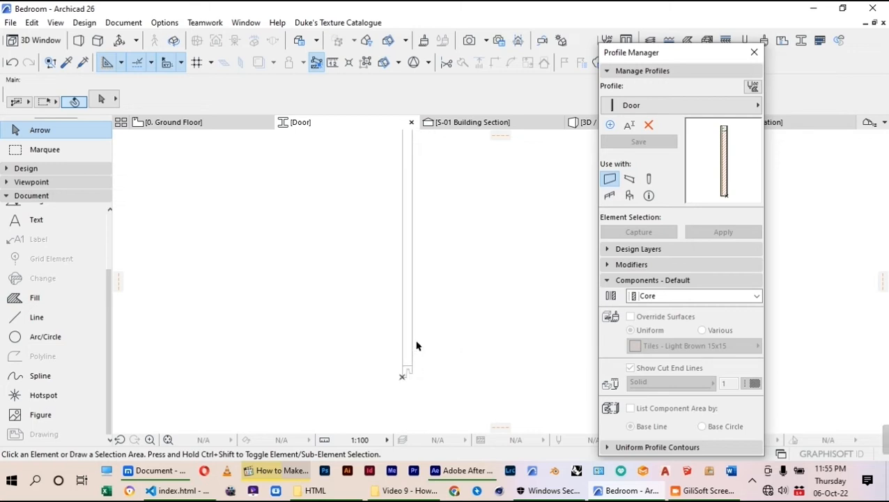
scroll(418, 342, down, 1)
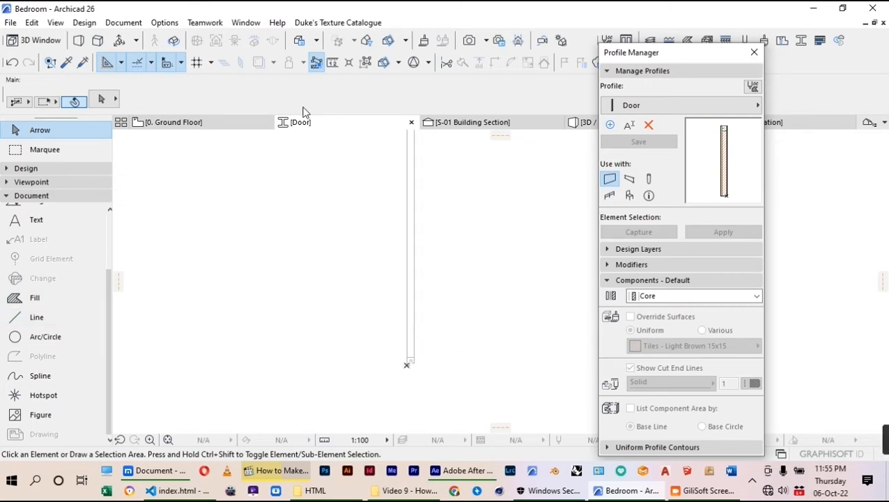
Step: Draw a small square straddling the long edge opposite the origin, near the middle of the door's height
click(39, 335)
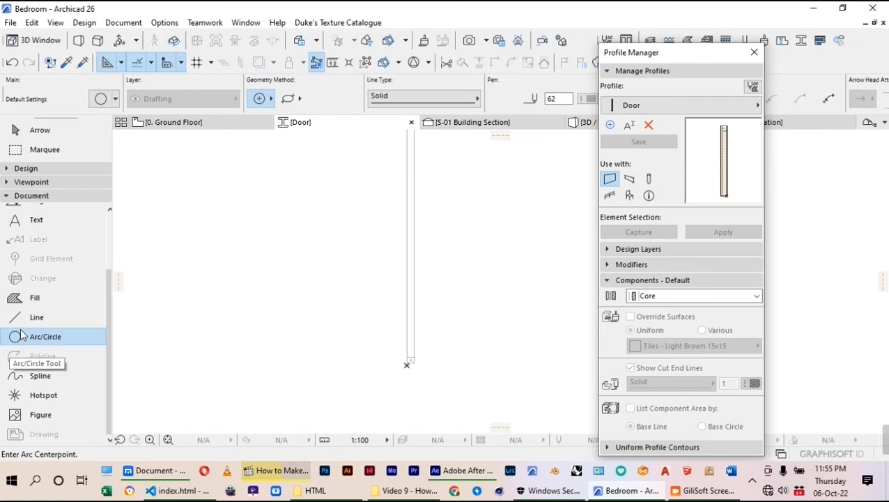
click(28, 317)
click(318, 98)
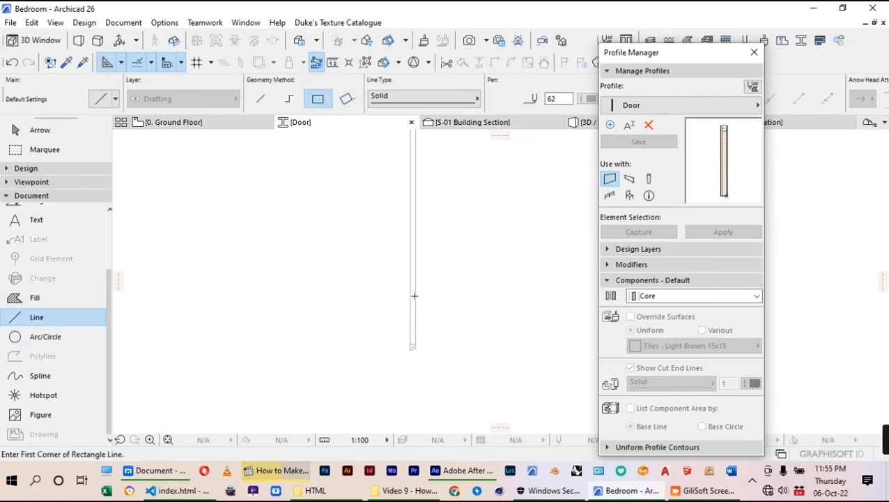
click(421, 235)
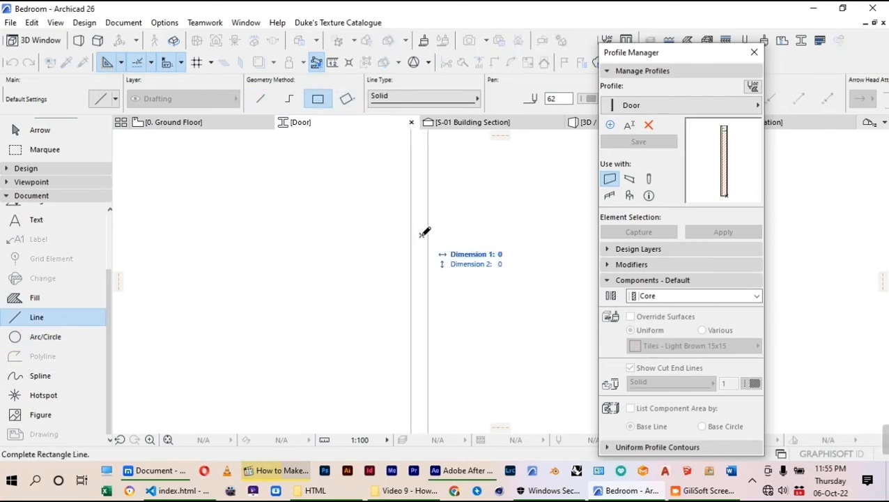
click(437, 249)
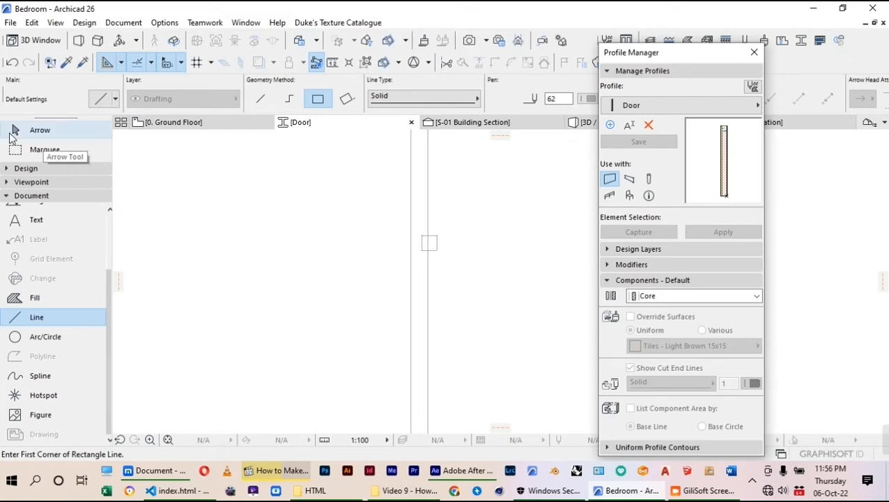
Step: Copy the small square a short distance straight down along the same long edge
click(15, 132)
scroll(428, 283, up, 3)
click(407, 236)
click(399, 283)
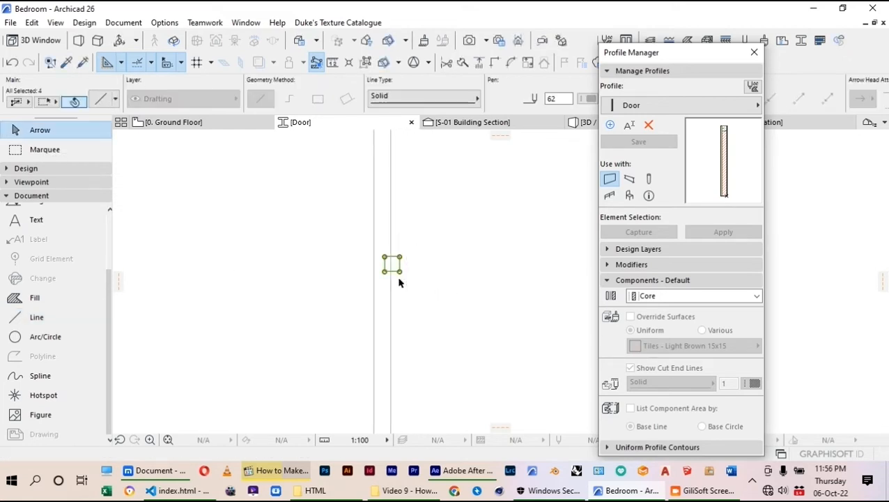
key(ctrl+d)
click(395, 267)
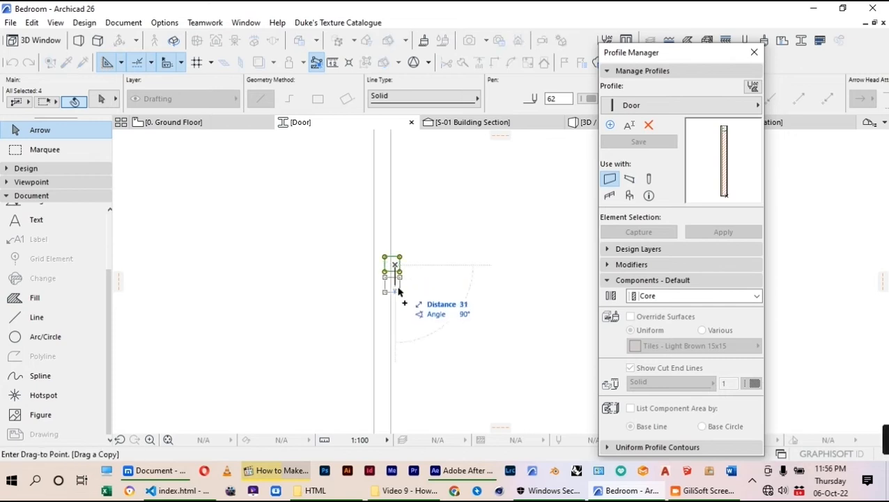
click(399, 305)
click(308, 243)
Step: Fill the door's main body and the notched section at its base with the Tile - Wall fill, tracing their outlines
scroll(381, 230, down, 3)
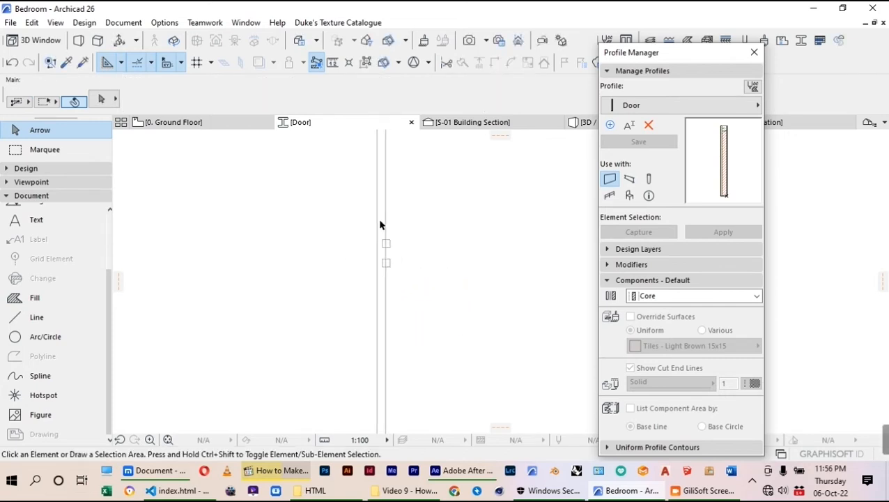
scroll(416, 244, down, 2)
scroll(421, 220, up, 3)
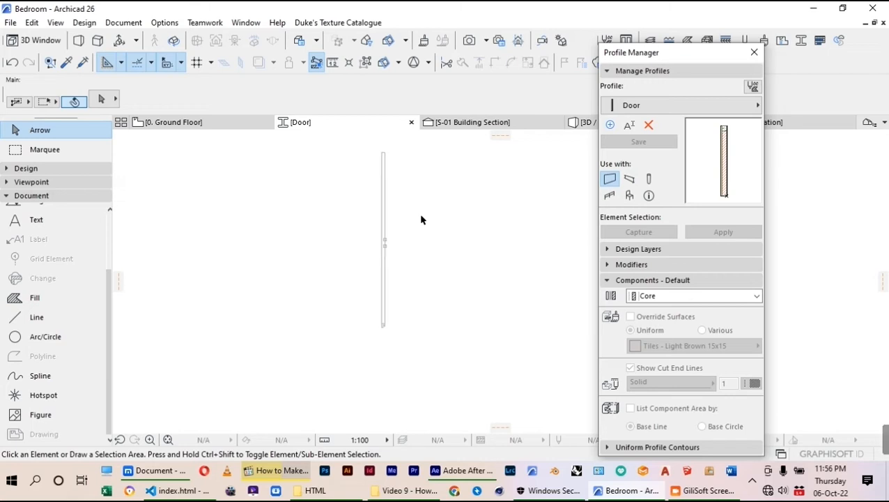
click(21, 298)
scroll(306, 317, up, 3)
scroll(429, 290, up, 3)
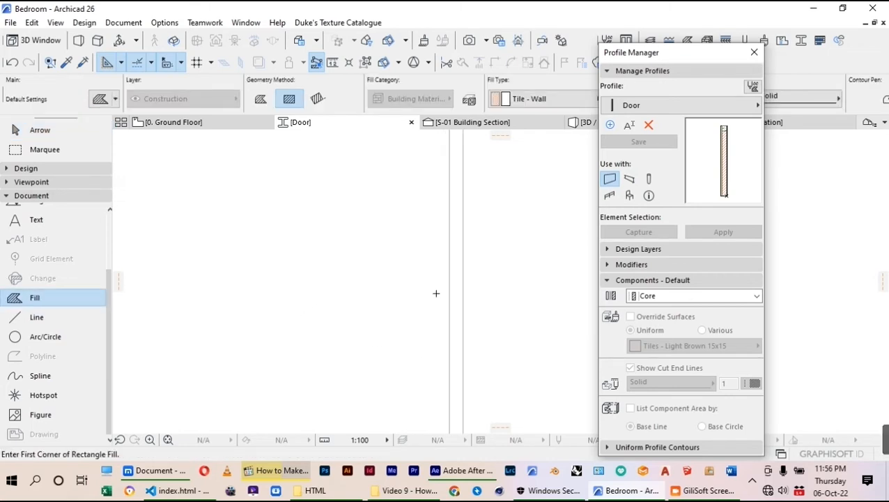
click(465, 315)
scroll(439, 266, down, 5)
scroll(454, 403, up, 6)
scroll(435, 312, up, 2)
click(444, 301)
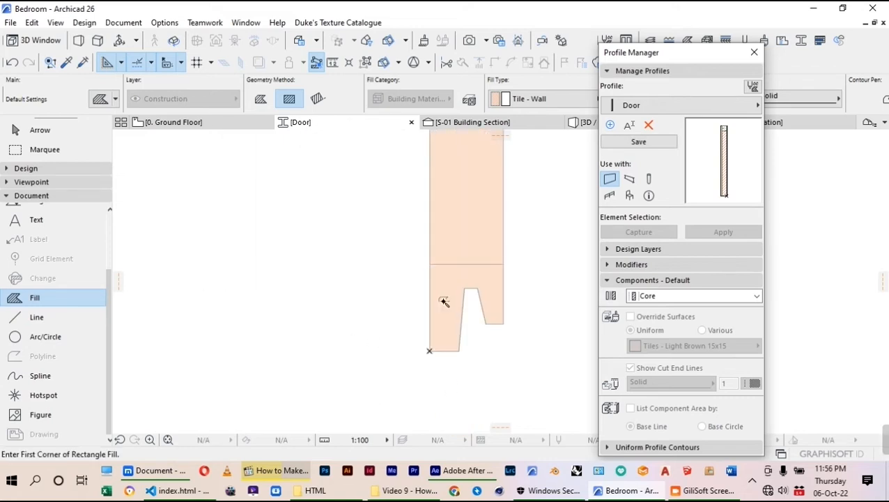
click(30, 135)
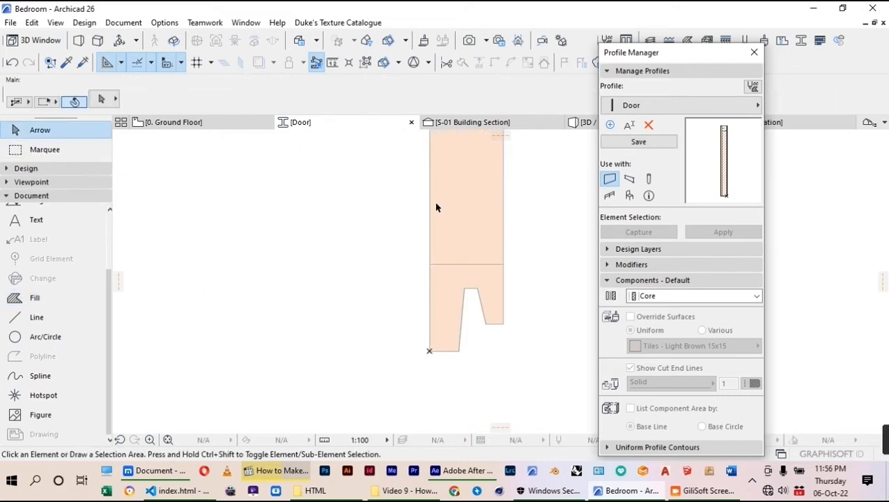
Step: Change the building material of the door's main body fill to Timber - Floor
click(429, 207)
click(100, 101)
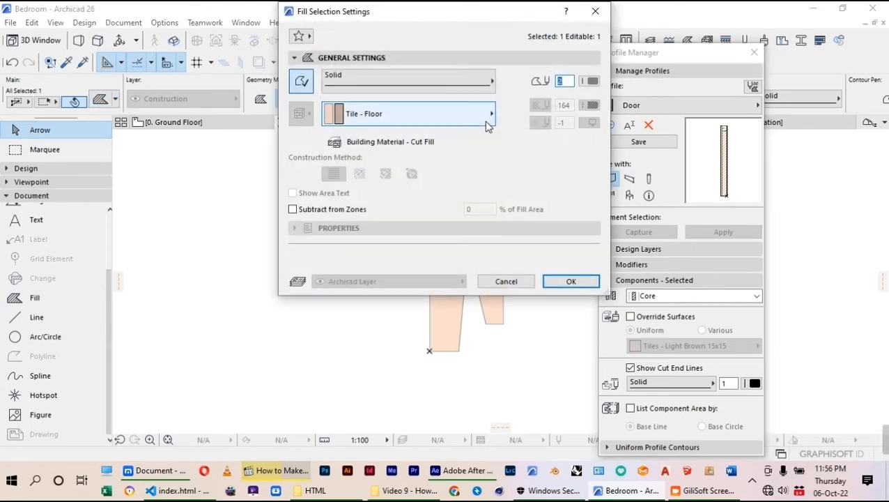
click(466, 115)
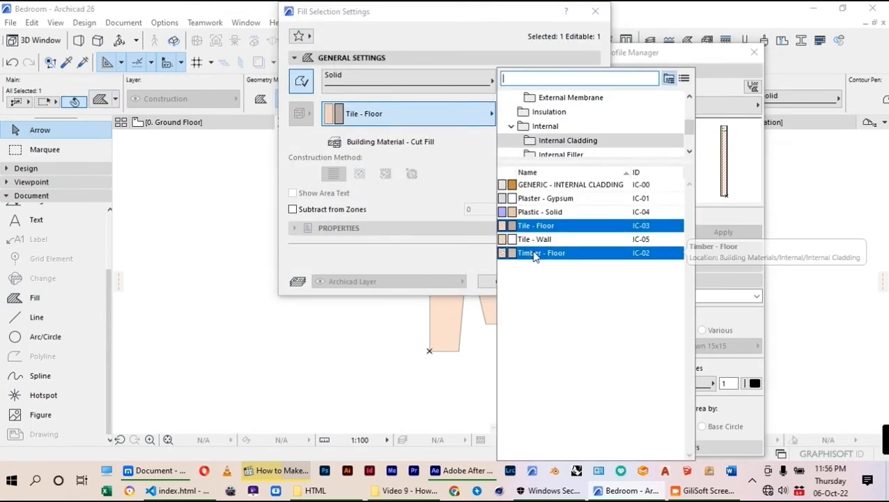
click(532, 253)
click(568, 282)
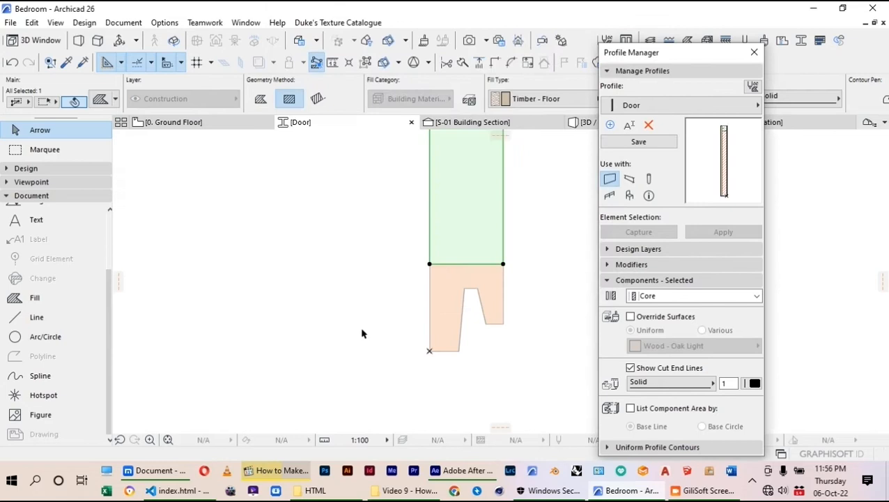
Step: Override the main body fill's surface uniformly with Wood - Oak Light
click(365, 335)
scroll(366, 333, down, 2)
click(415, 254)
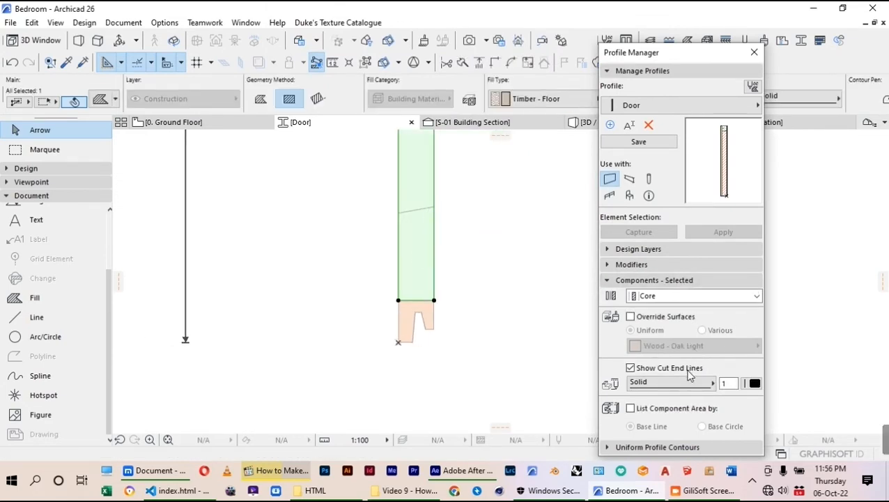
click(631, 316)
click(668, 346)
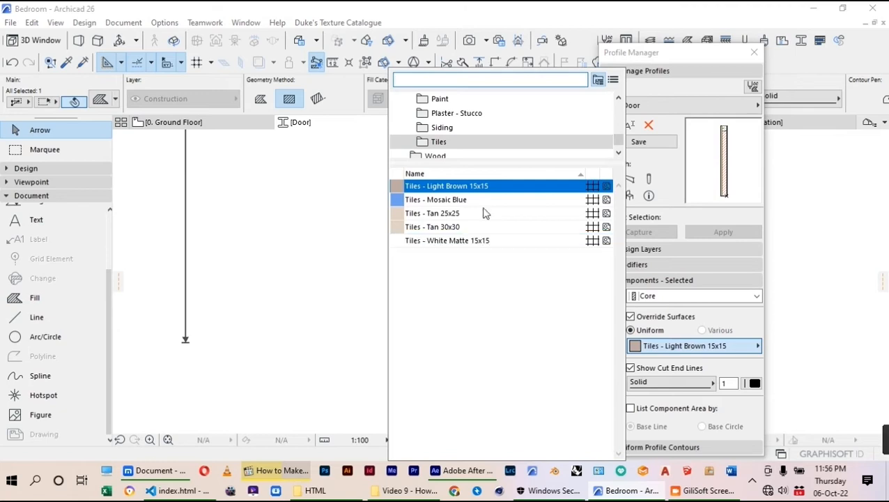
click(448, 153)
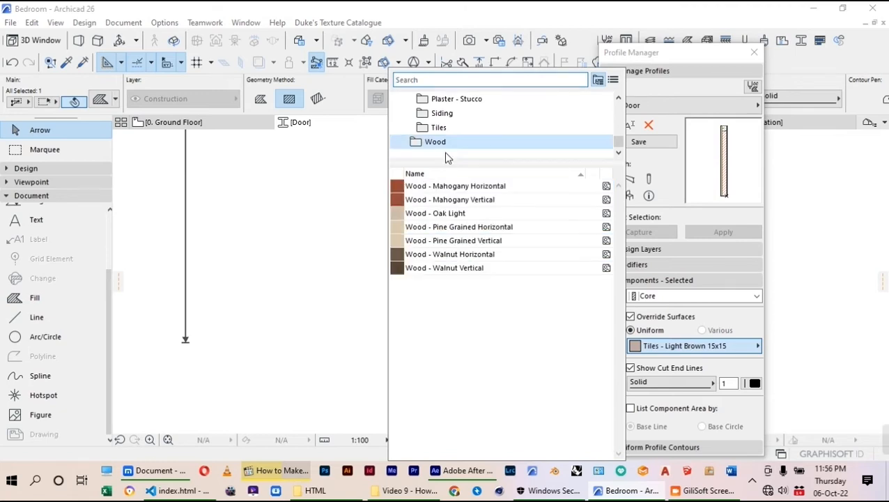
click(449, 213)
Step: Override the surface of the notched base section uniformly with Metal - Iron
click(410, 316)
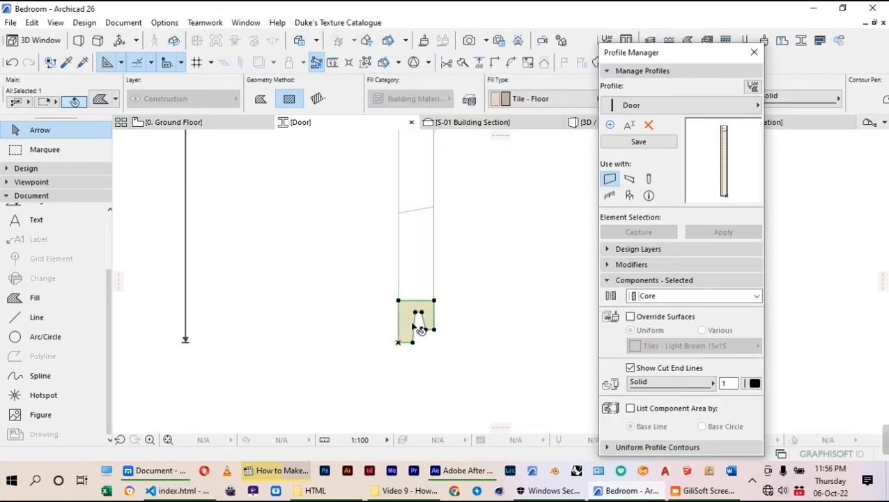
click(631, 317)
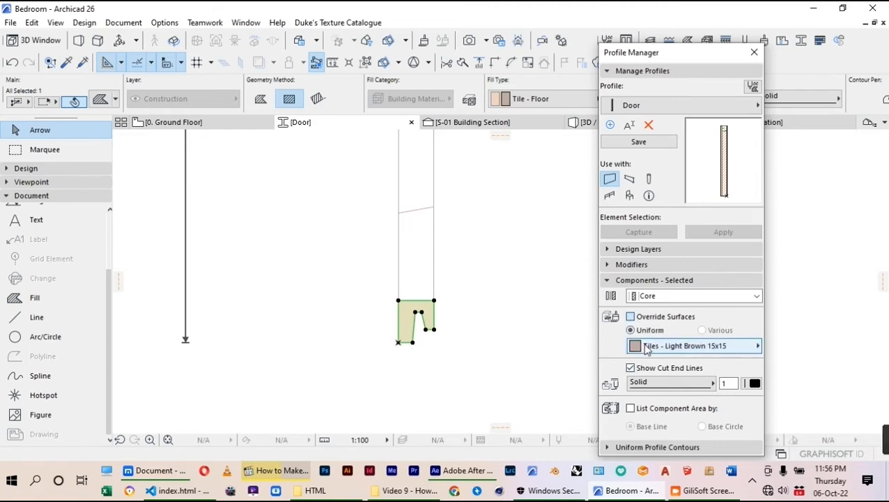
click(655, 346)
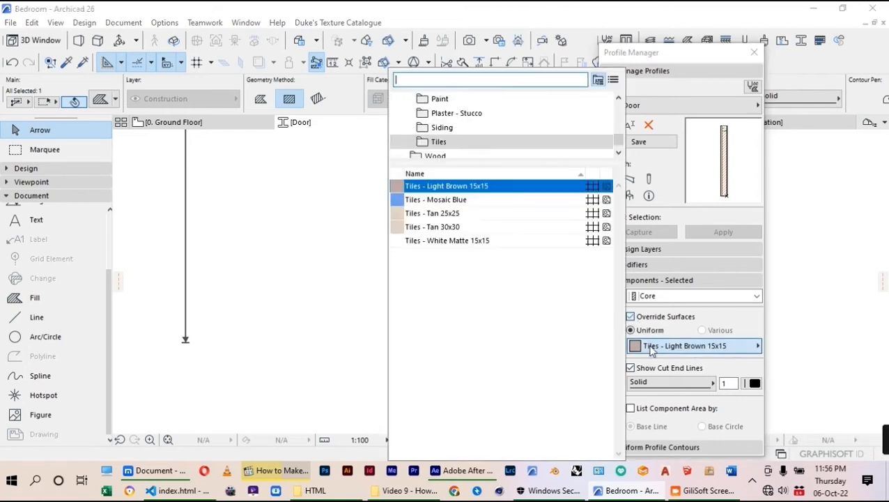
scroll(442, 126, up, 2)
click(434, 113)
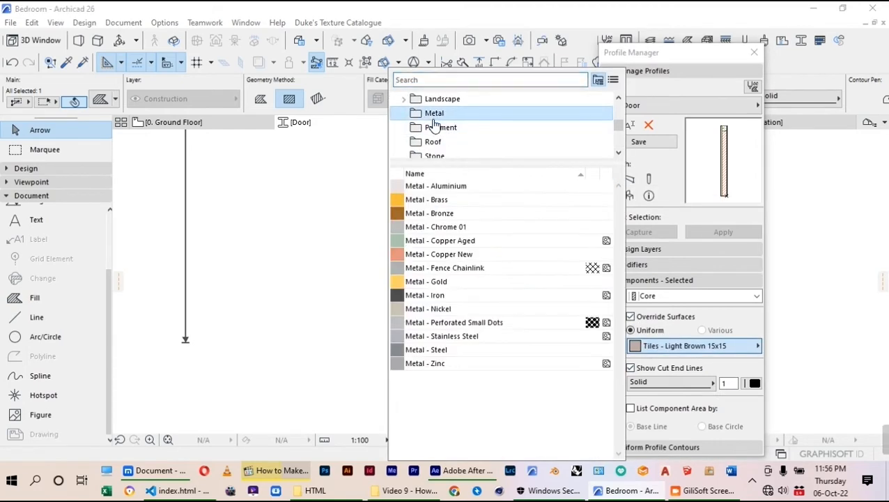
click(426, 295)
Step: Save the Door profile and accept clearing the model undo queue
click(639, 142)
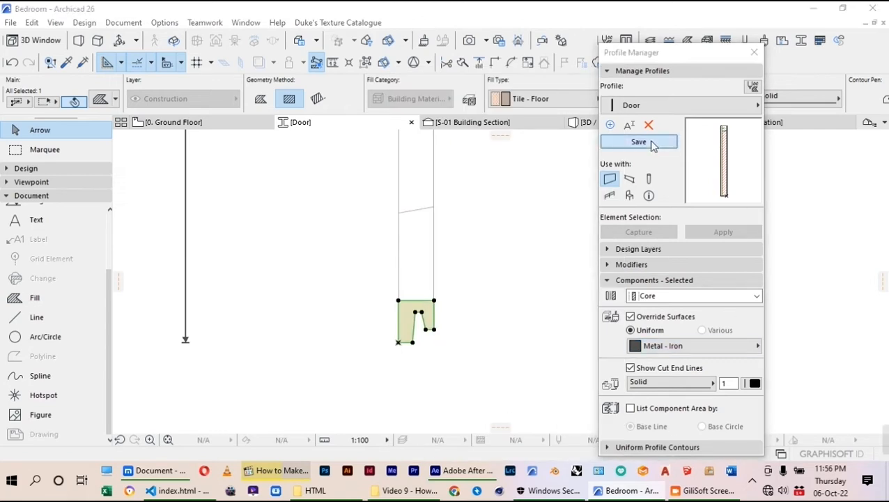
click(518, 202)
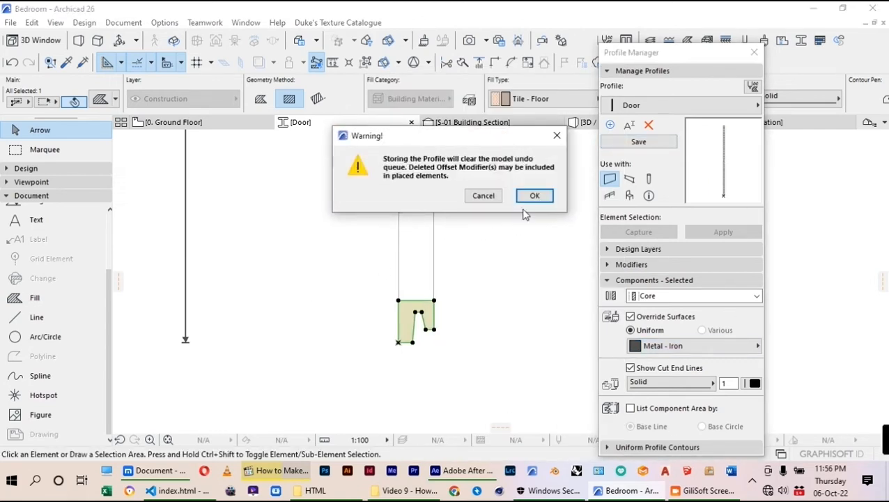
click(532, 195)
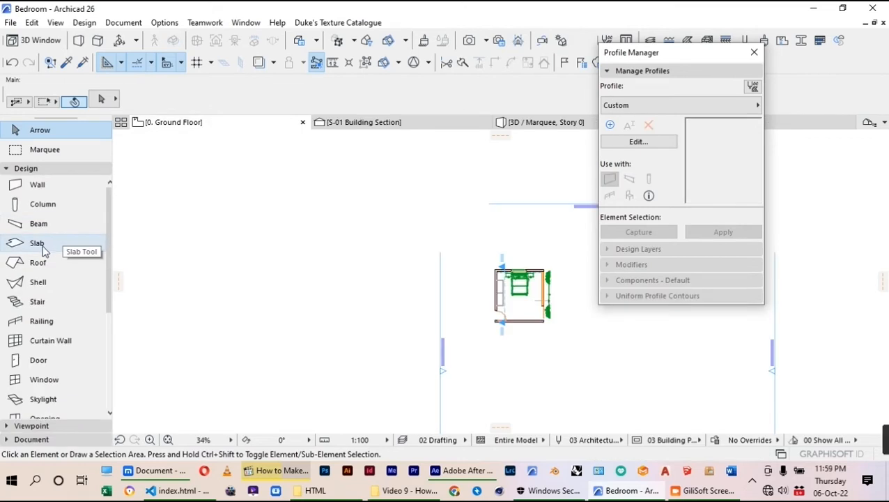
Step: Draw a vertical 635 mm beam with the Cabinet Door profile in the empty area outside the room on the ground floor plan
click(36, 228)
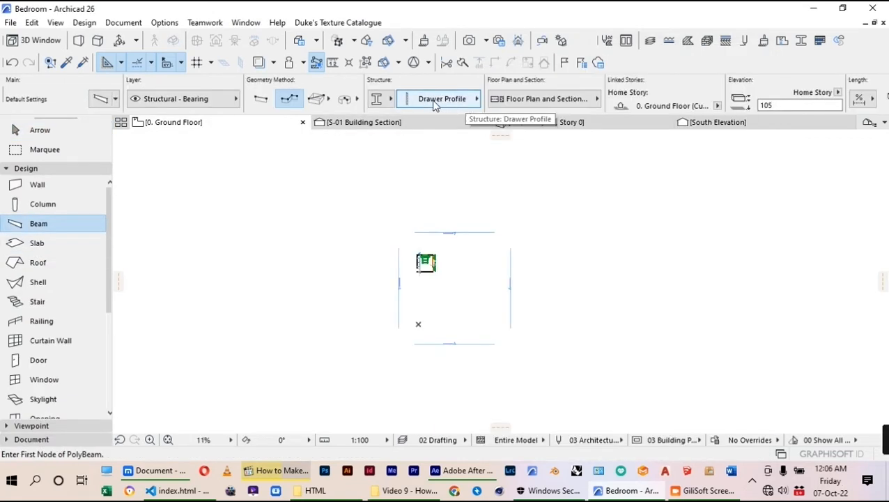
click(450, 102)
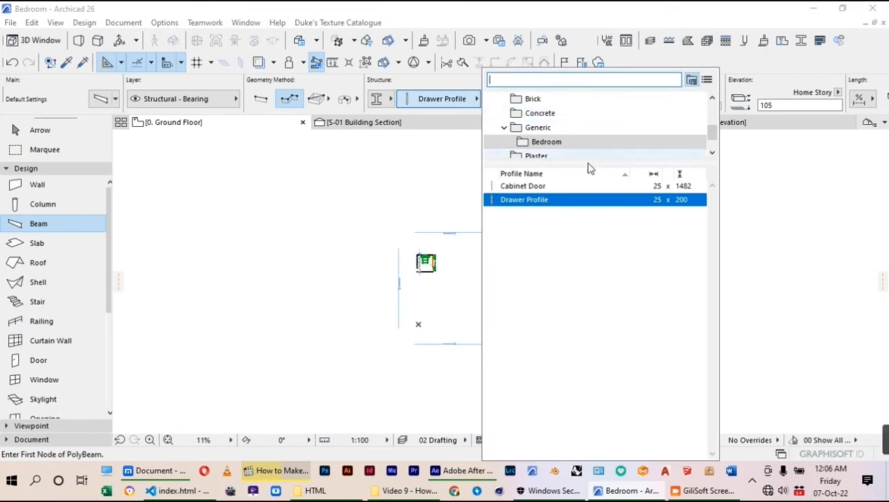
click(530, 186)
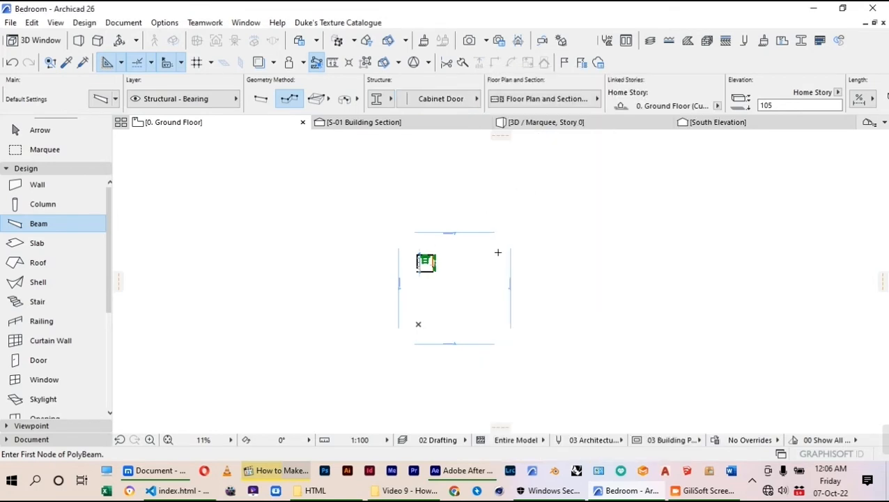
scroll(446, 272, up, 5)
click(463, 304)
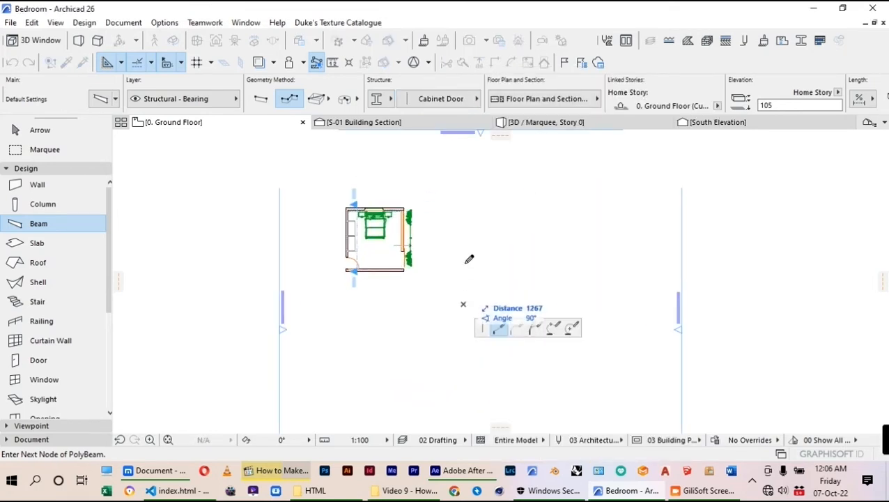
scroll(468, 259, up, 3)
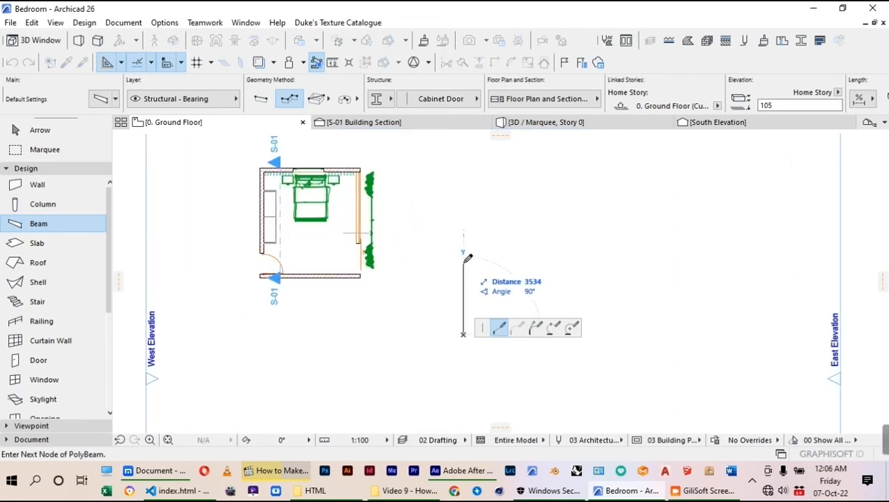
click(464, 332)
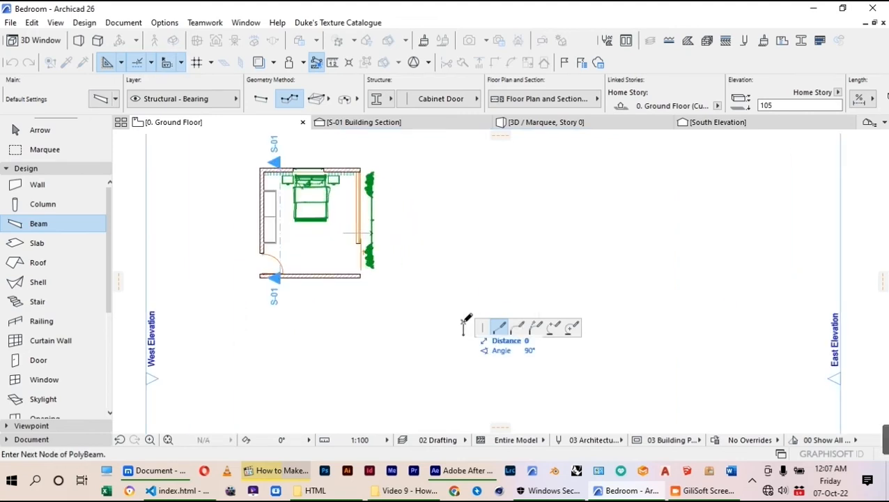
key(Escape)
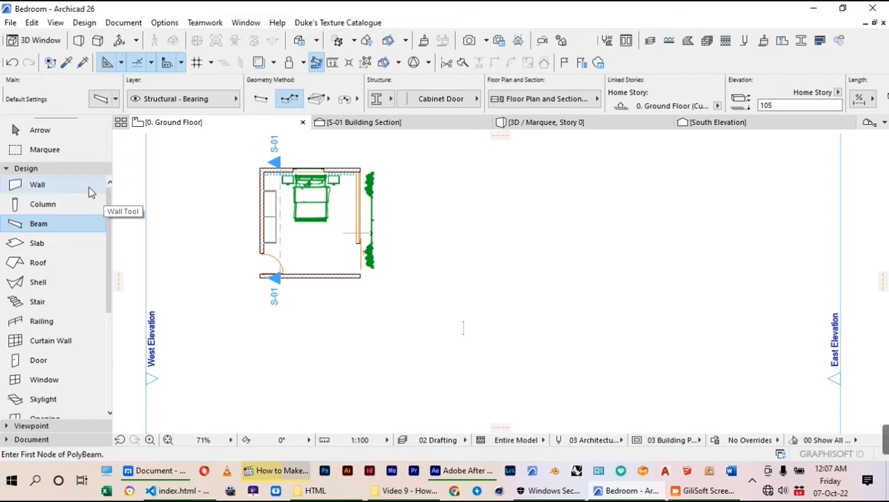
Step: Move the Cabinet Door beam by its lower endpoint to the inner corner at the wardrobe's lower front in plan
click(44, 130)
scroll(462, 331, up, 3)
click(462, 327)
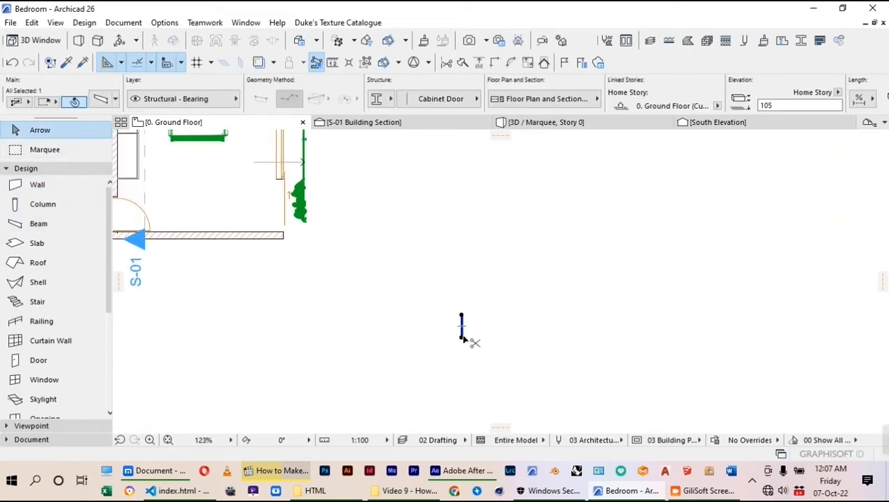
key(ctrl+d)
click(462, 337)
scroll(418, 310, down, 2)
scroll(252, 232, up, 7)
scroll(278, 248, up, 6)
scroll(343, 256, up, 4)
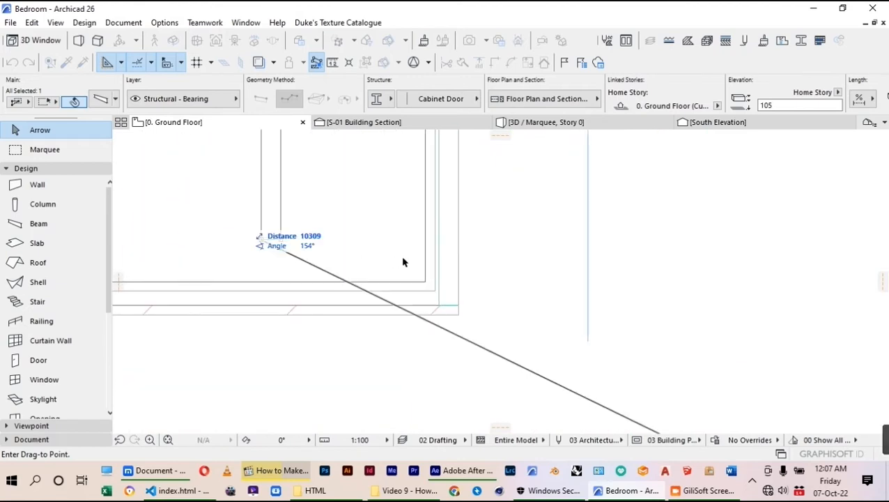
click(440, 306)
scroll(481, 293, down, 5)
Step: In the S-01 Building Section, override the Cabinet Door beam's segment surfaces with Paint - Glossy White
click(363, 123)
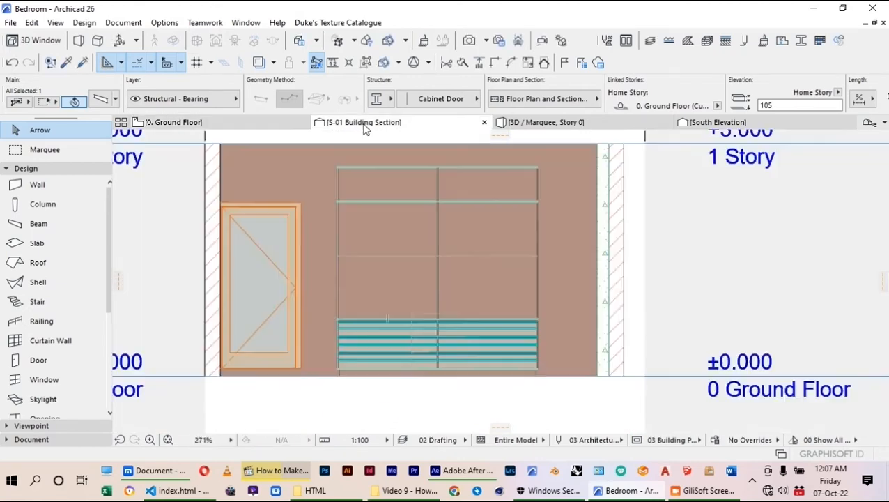
scroll(401, 309, up, 2)
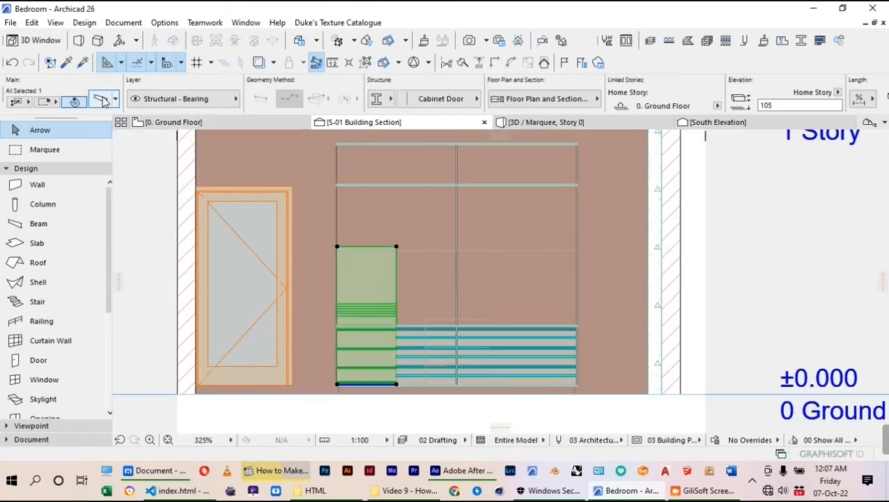
click(102, 101)
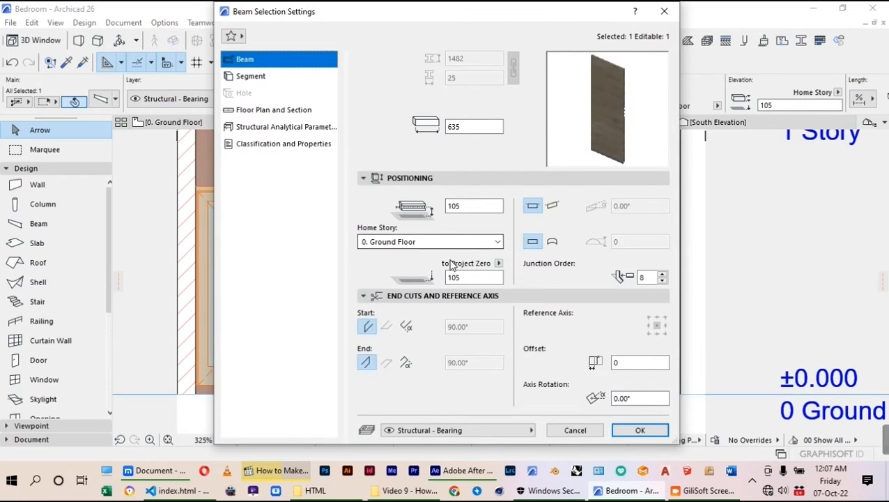
click(256, 77)
click(411, 348)
click(369, 292)
click(368, 357)
click(470, 293)
click(524, 142)
scroll(554, 130, up, 2)
scroll(554, 129, down, 1)
click(534, 127)
click(550, 308)
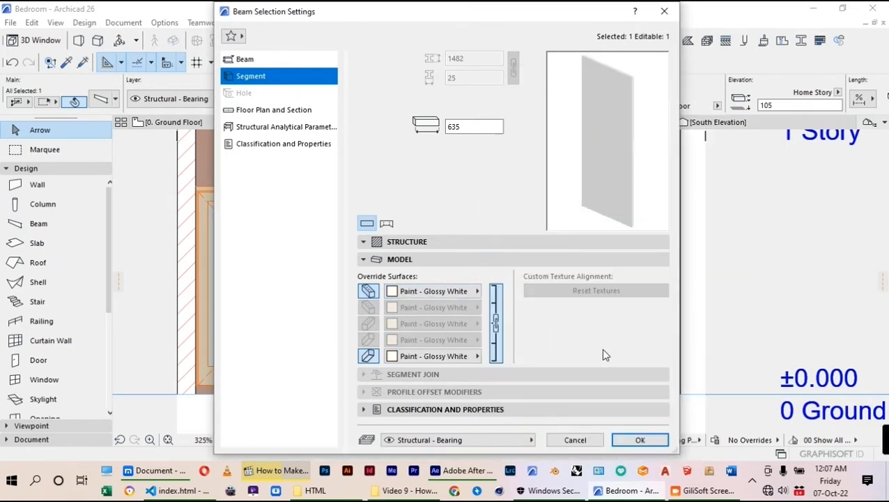
click(634, 439)
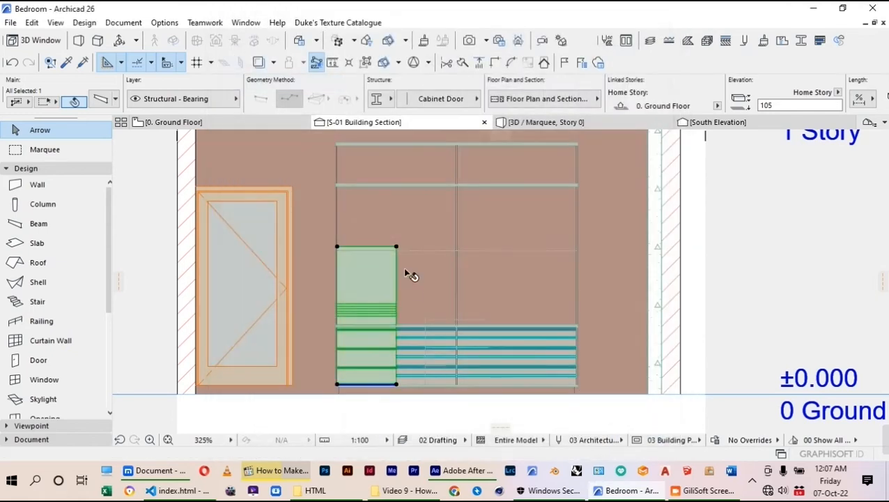
Step: Move the cabinet door up so its upper corner meets the underside of the upper shelf beside the wardrobe's side panel
key(ctrl+d)
scroll(344, 244, up, 2)
scroll(345, 243, up, 2)
click(334, 250)
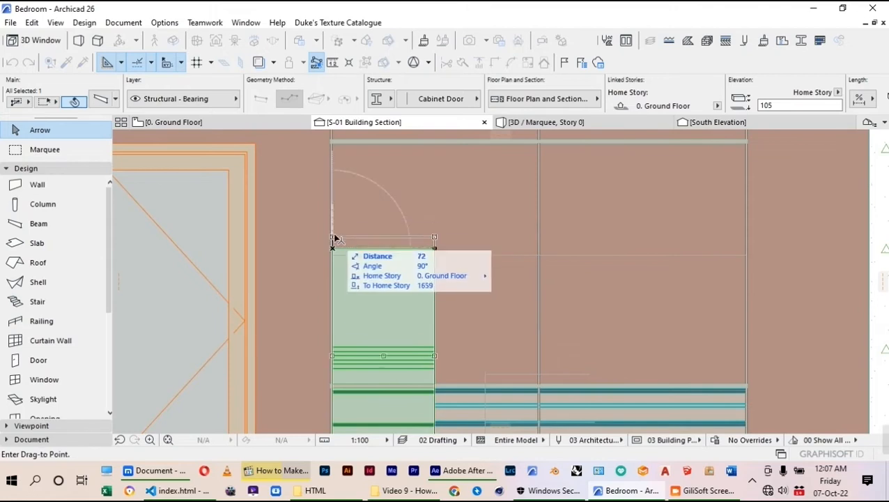
scroll(348, 159, up, 2)
click(348, 164)
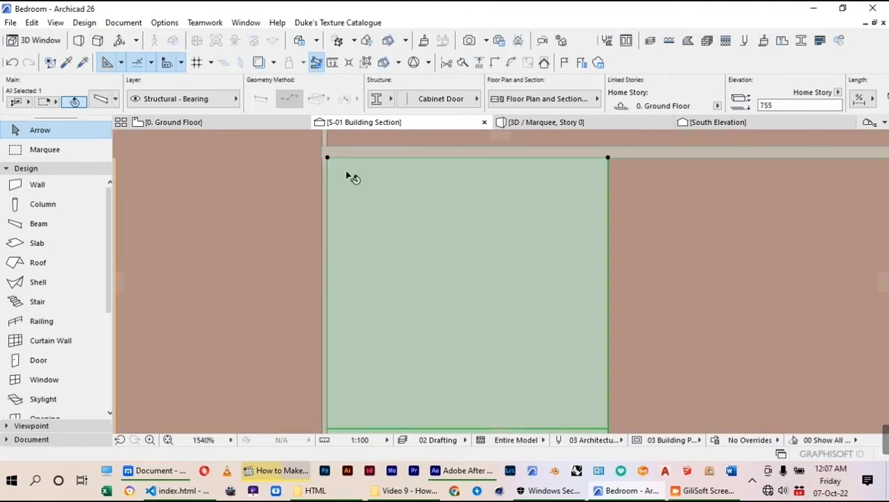
Step: Lower the cabinet door by 5 mm to an elevation of 750 mm, leaving a gap below the upper shelf
scroll(313, 162, up, 2)
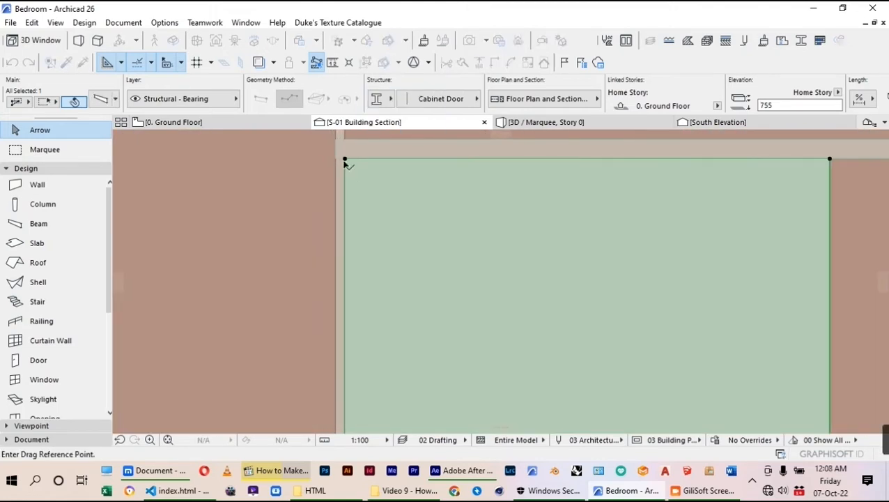
click(345, 161)
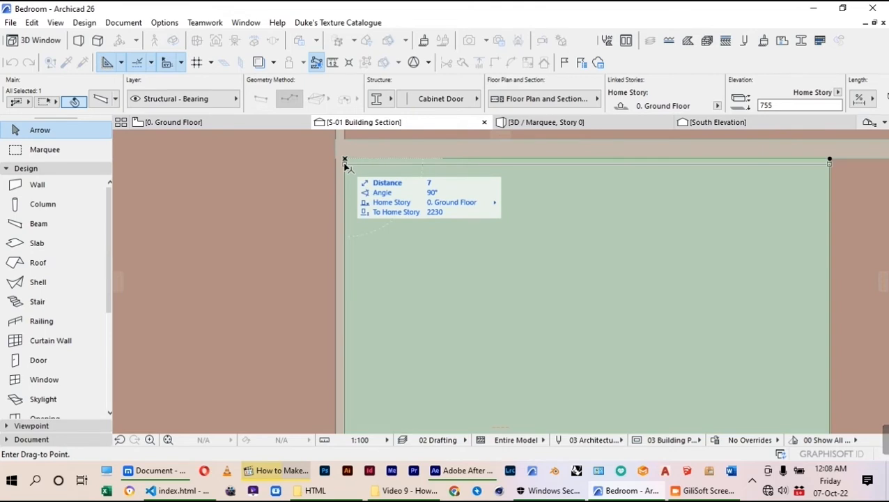
click(345, 163)
scroll(387, 221, down, 3)
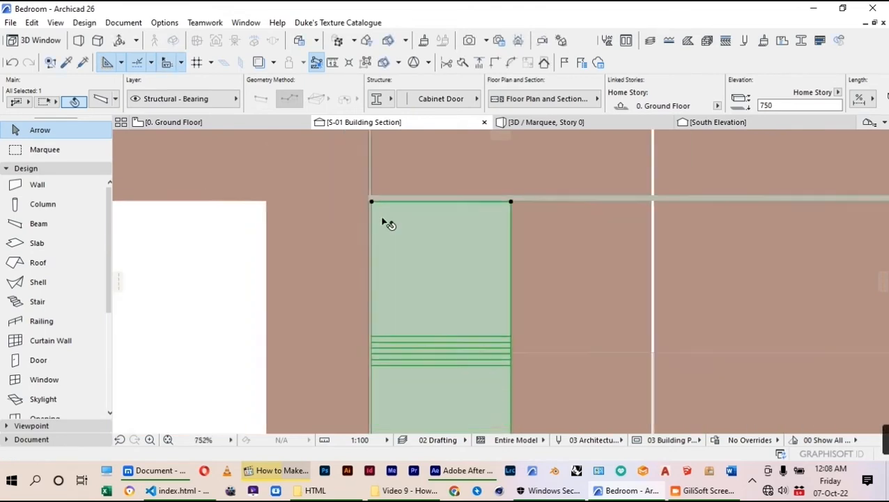
Step: Copy the cabinet door sideways within the same wardrobe bay so its lower outer corner meets the central divider
scroll(386, 218, down, 2)
scroll(443, 337, up, 4)
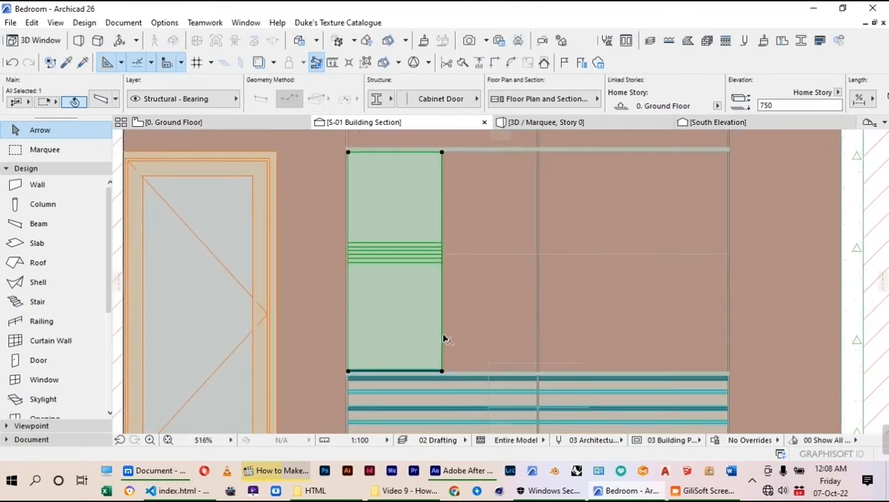
scroll(453, 353, up, 3)
scroll(449, 331, down, 4)
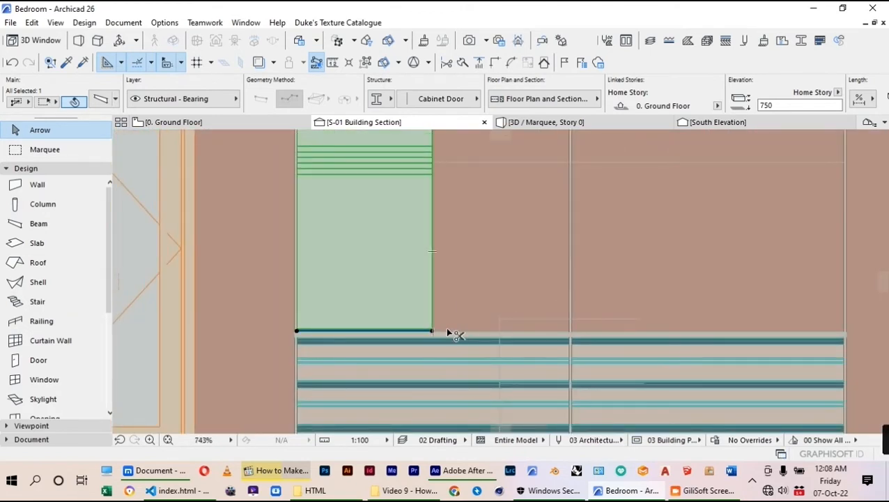
key(ctrl+d)
key(ctrl)
scroll(409, 342, up, 2)
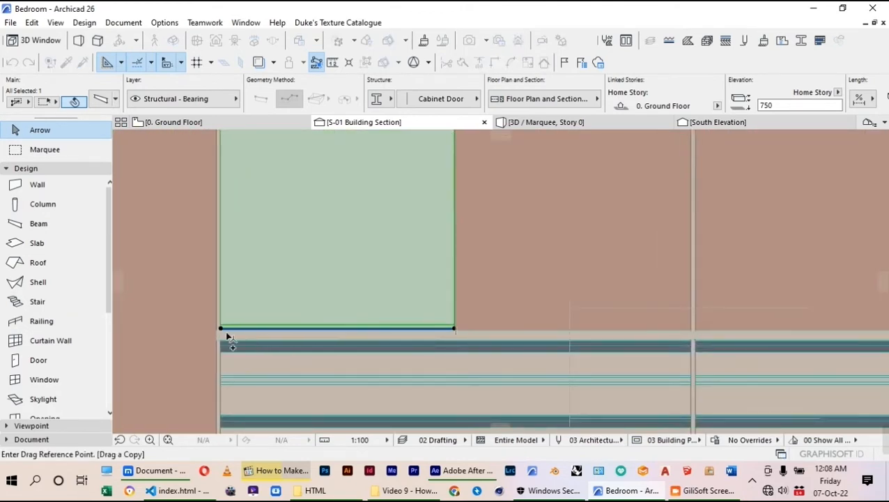
click(455, 329)
scroll(703, 339, up, 4)
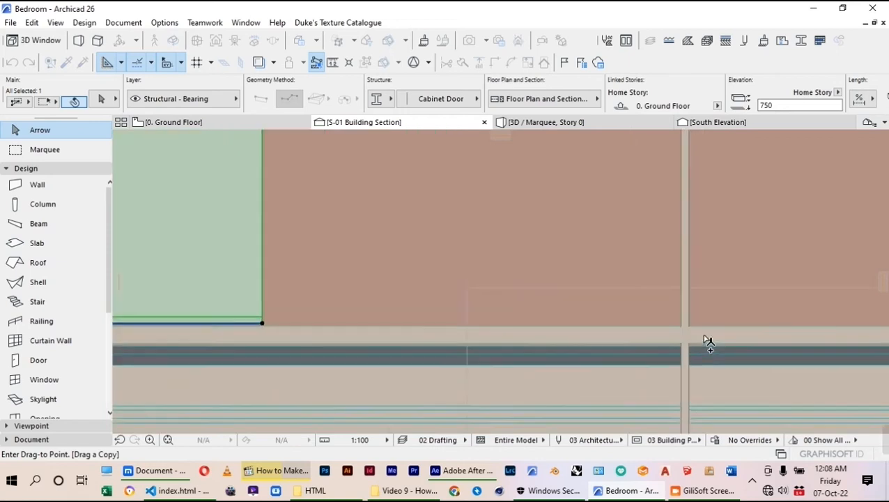
click(682, 321)
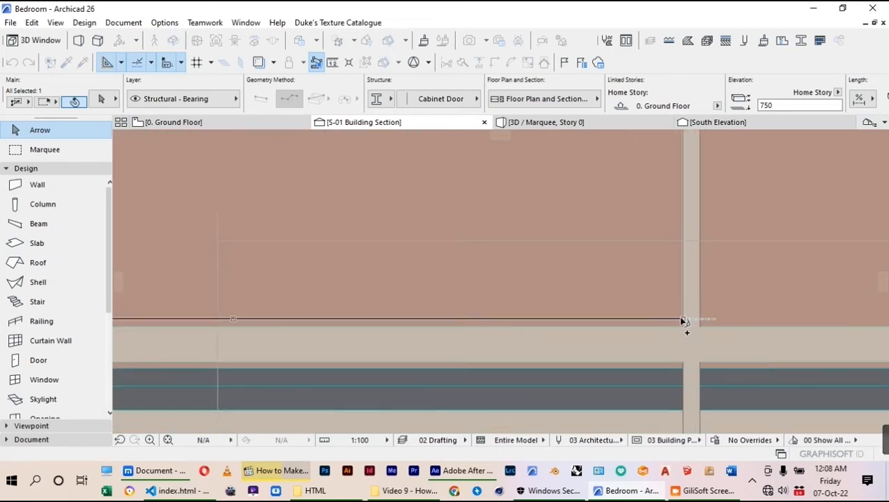
Step: Copy the pair of cabinet doors across to the wardrobe's other bay, between the central divider and the far side panel
scroll(508, 321, down, 5)
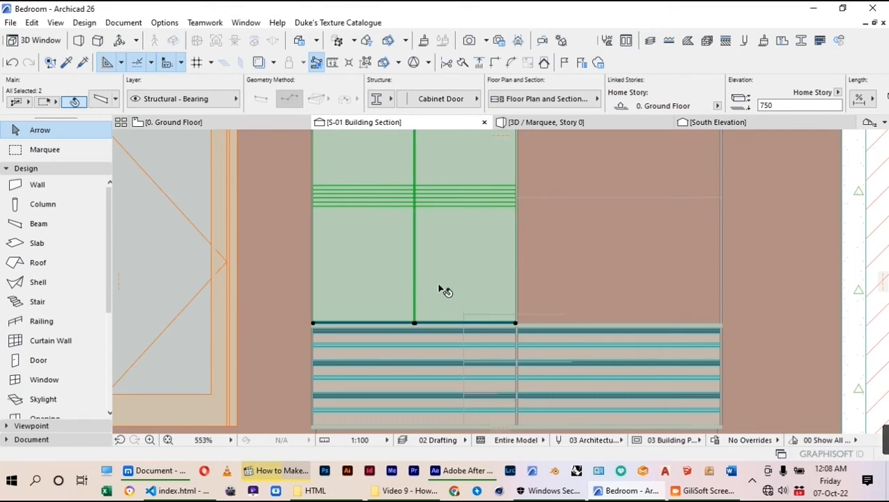
key(ctrl+d)
scroll(361, 334, up, 1)
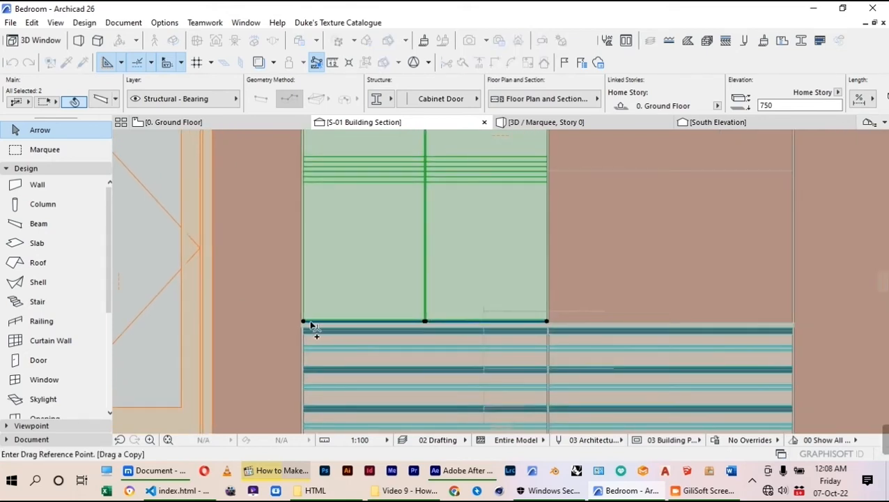
scroll(540, 324, up, 5)
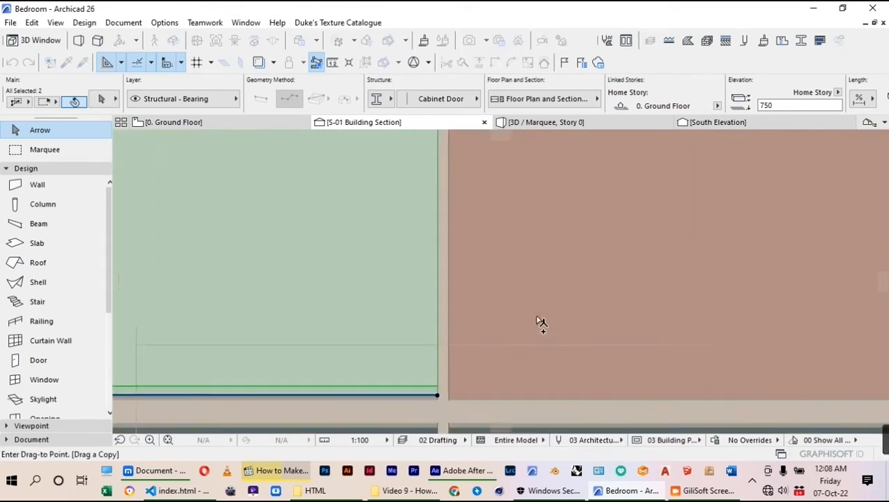
scroll(456, 377, down, 5)
key(Escape)
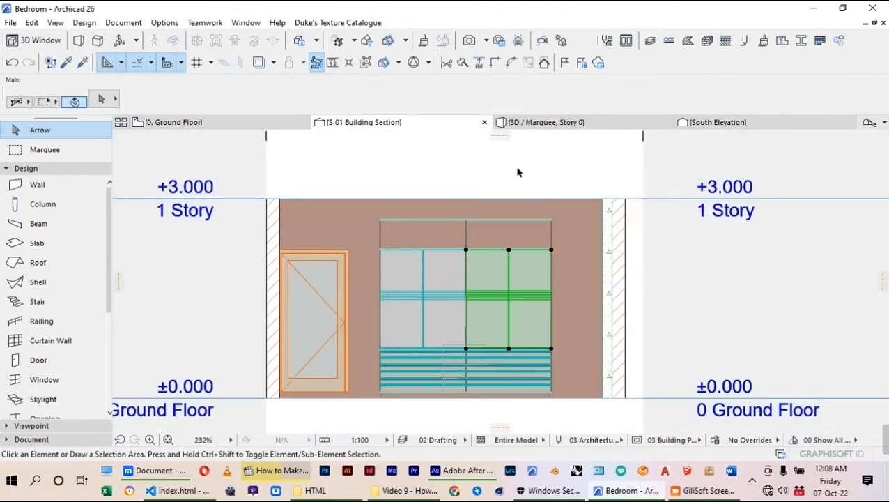
Step: On the ground floor plan, enclose the wardrobe and its wall in a marquee and show that area in 3D
click(256, 118)
key(ctrl+z)
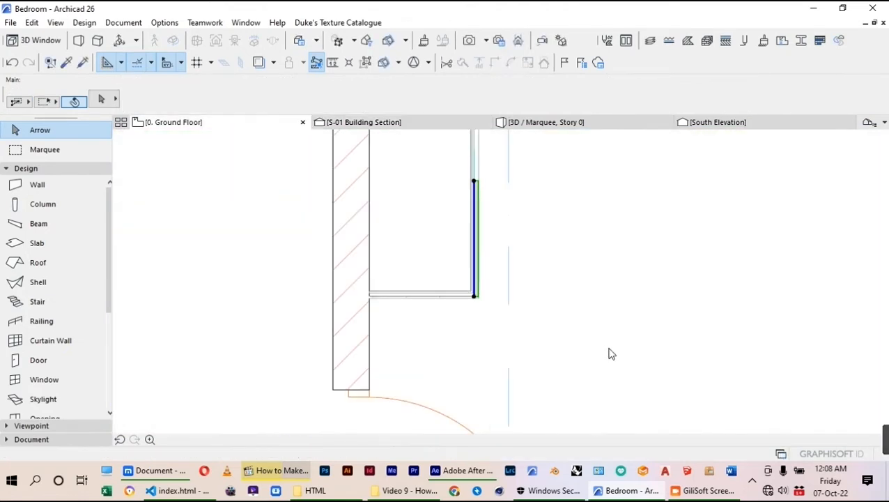
scroll(521, 313, down, 5)
key(Escape)
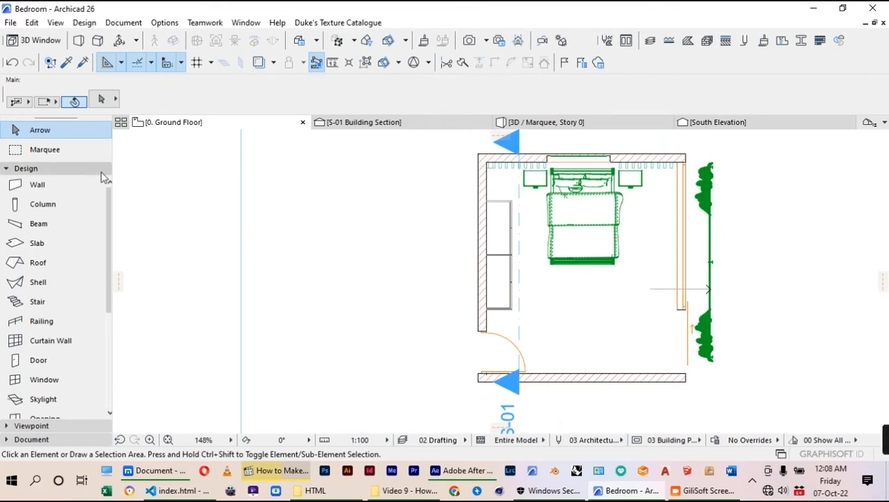
click(60, 154)
click(467, 196)
click(520, 323)
right_click(446, 296)
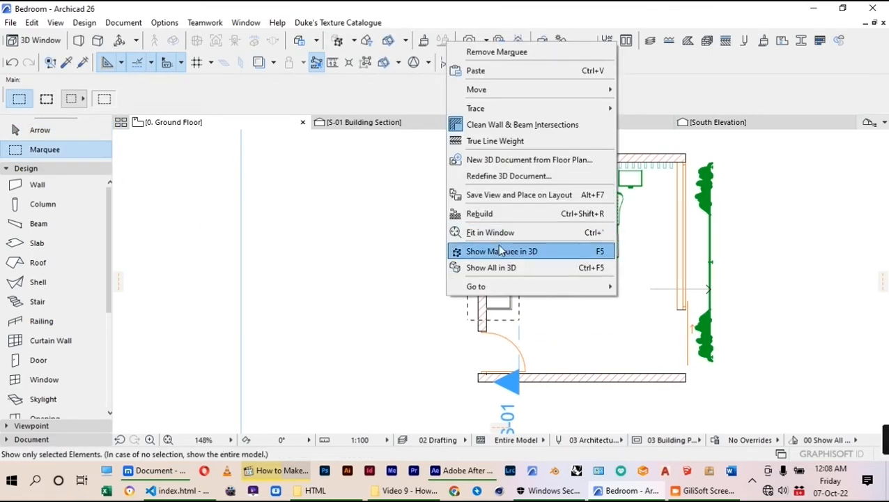
click(500, 251)
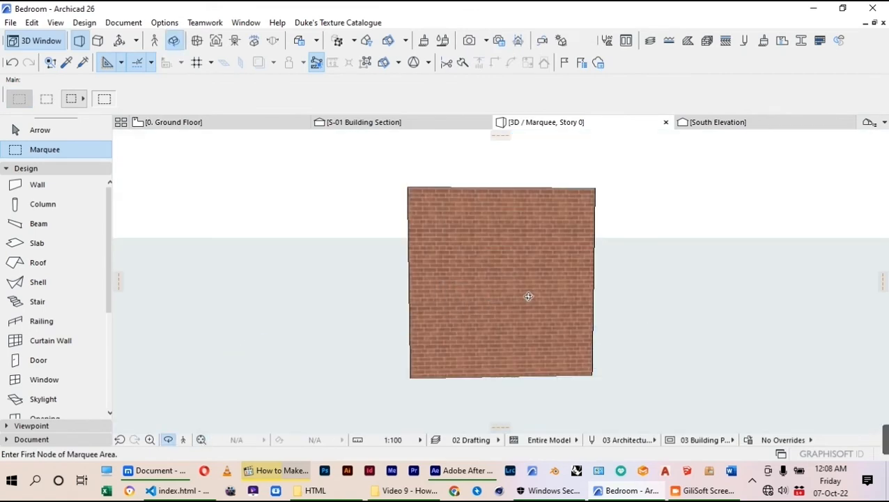
Step: Examine the wardrobe's front in 3D, checking the fit of the four cabinet doors against the shelves and side panels
drag(527, 296, 341, 352)
drag(671, 311, 370, 305)
scroll(546, 325, up, 4)
drag(546, 325, 400, 321)
scroll(502, 234, up, 6)
drag(504, 225, 568, 266)
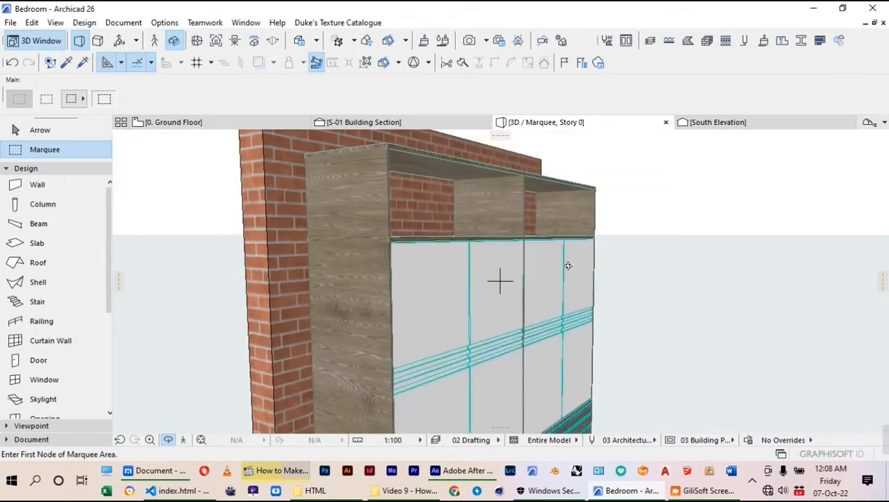
drag(482, 246, 401, 435)
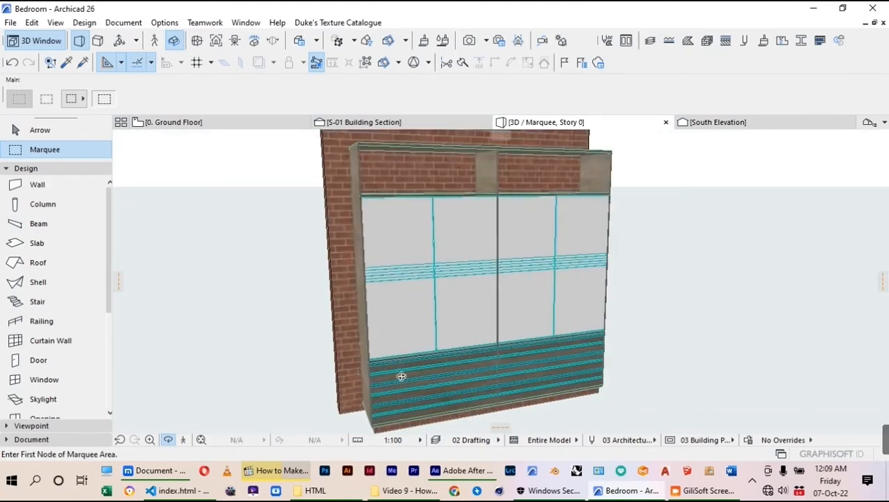
Step: Return to the ground floor plan and measure the window wall's inner face from the upper room corner to its lower end
key(F2)
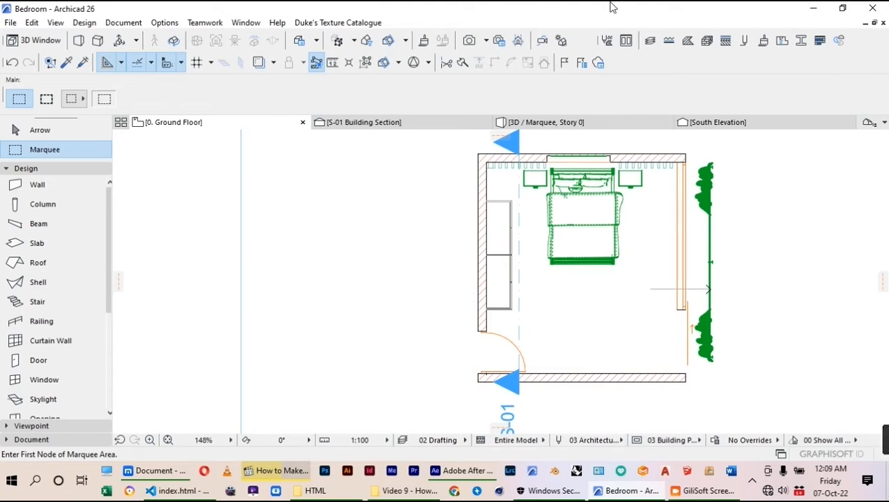
click(38, 130)
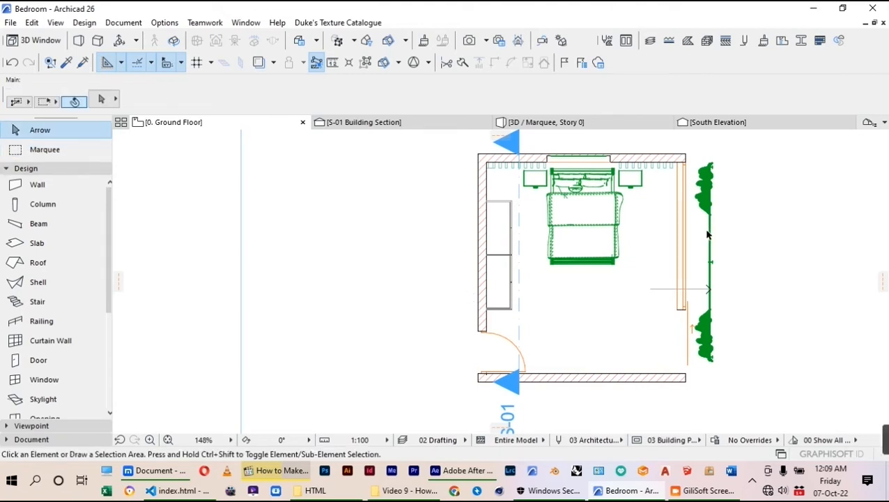
scroll(683, 162, up, 4)
key(m)
click(671, 165)
scroll(671, 207, down, 3)
scroll(670, 360, up, 2)
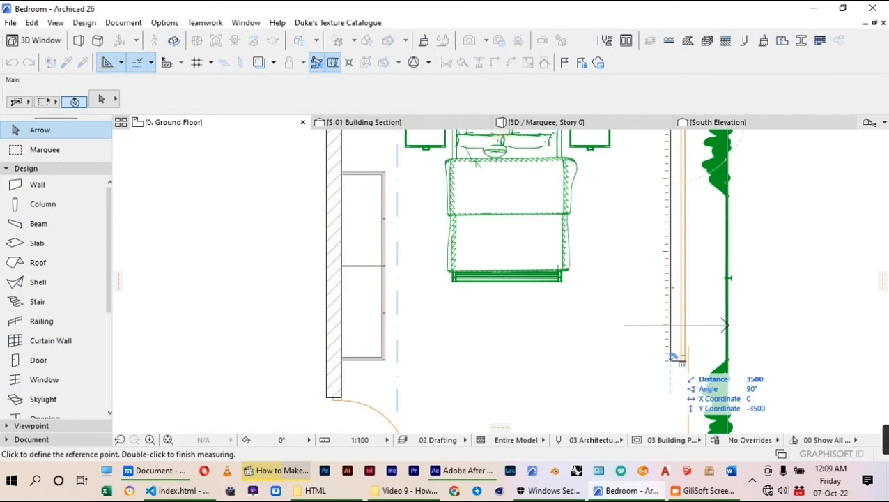
double_click(671, 361)
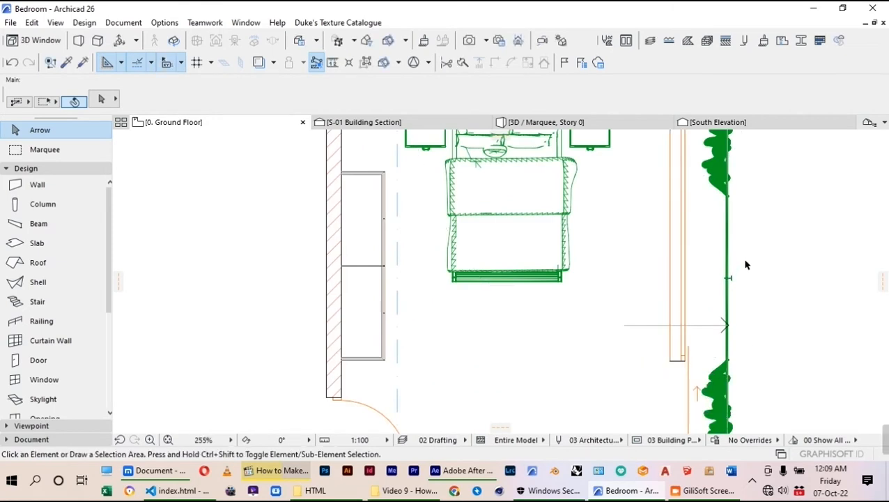
Step: Resize the Curtain N130412 object outside the window wall to 3700 mm wide, 100 mm deep and 2500 mm high
click(727, 296)
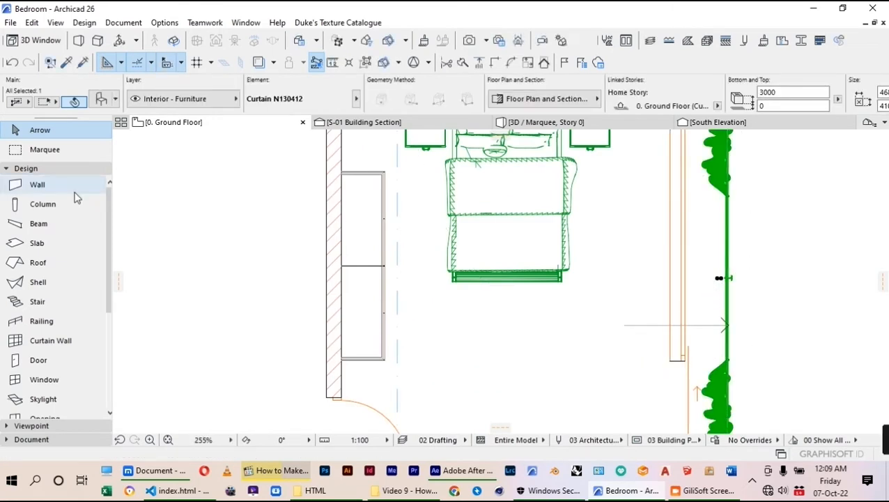
click(101, 101)
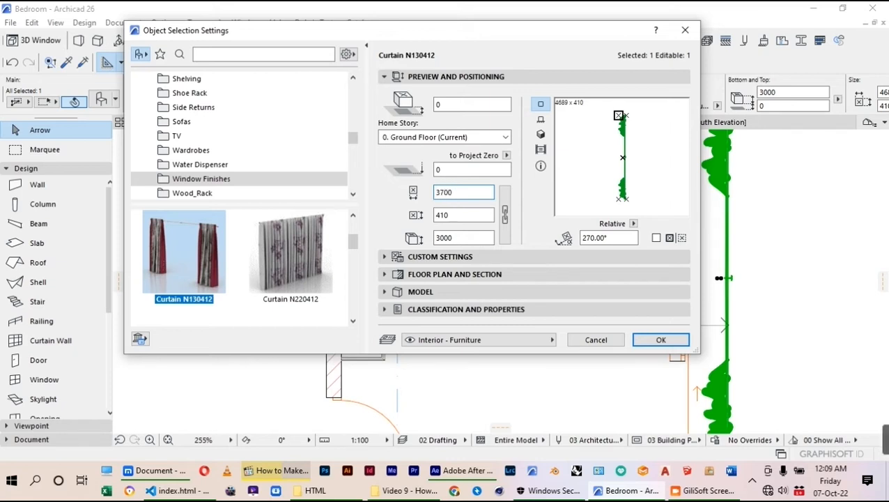
click(437, 171)
click(488, 190)
click(477, 213)
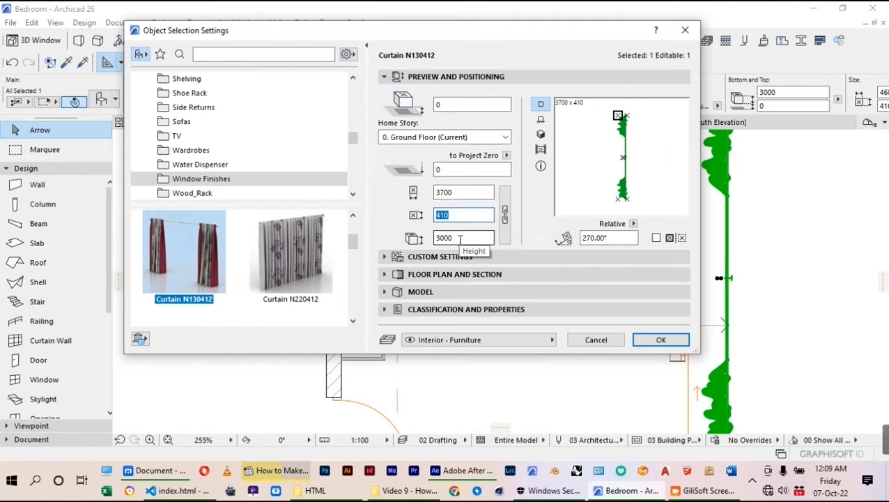
text(100)
click(464, 237)
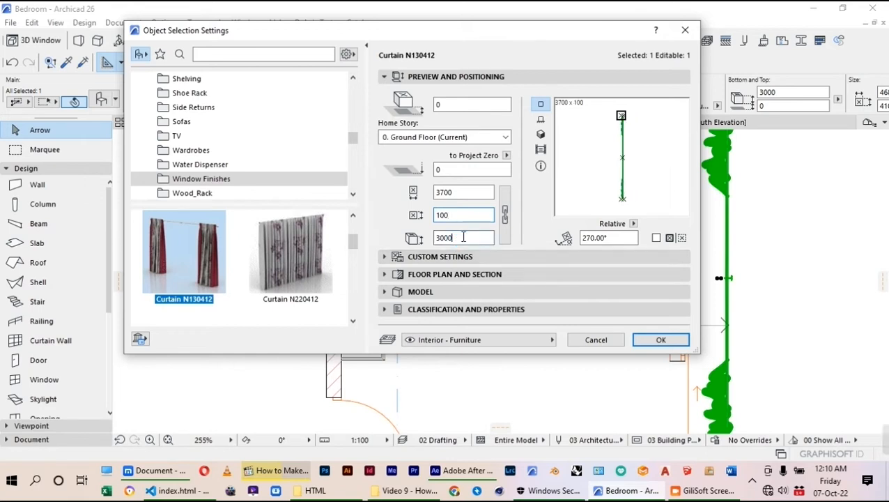
drag(464, 237, 442, 239)
text(2)
key(Return)
Step: Move the resized curtain from outside the window wall to just inside the room
key(ctrl+d)
scroll(645, 318, down, 2)
click(691, 264)
click(665, 258)
Step: Move the curtain by its upper end point so its rod sits against the window wall's inner face
scroll(661, 168, up, 3)
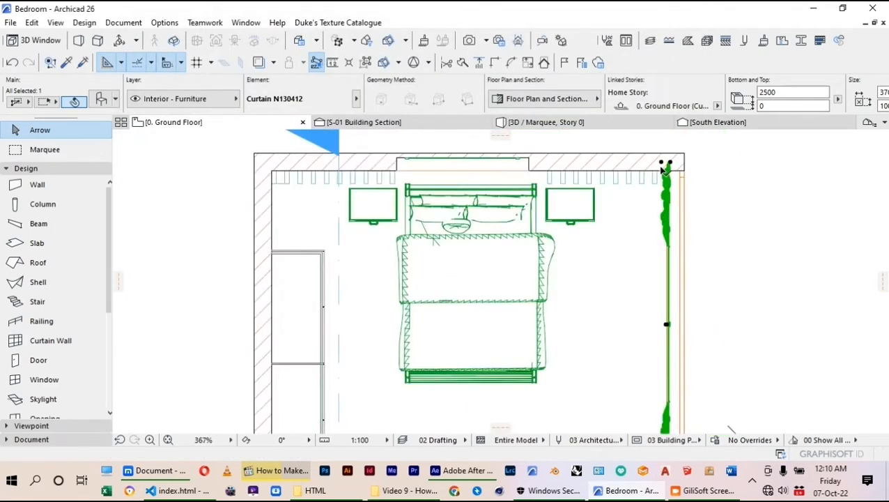
scroll(664, 169, up, 3)
key(ctrl+d)
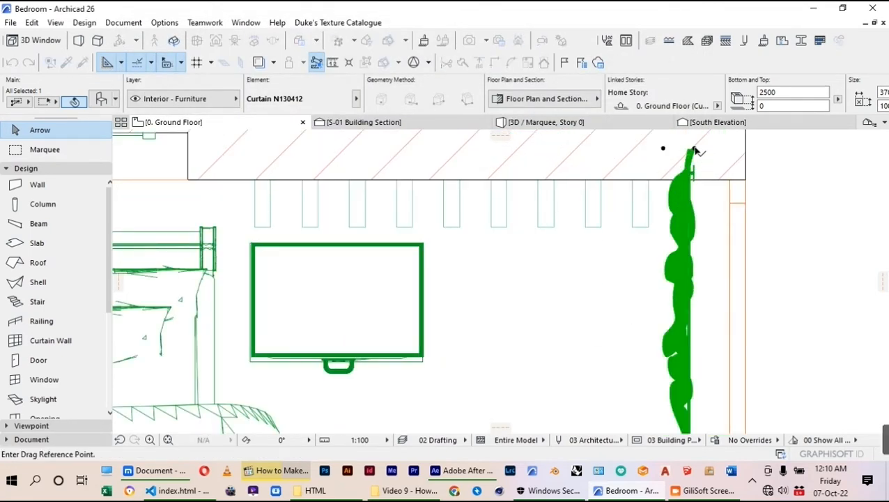
scroll(683, 167, up, 4)
click(682, 165)
click(697, 164)
scroll(640, 175, down, 14)
click(707, 189)
scroll(639, 275, up, 1)
scroll(639, 275, up, 5)
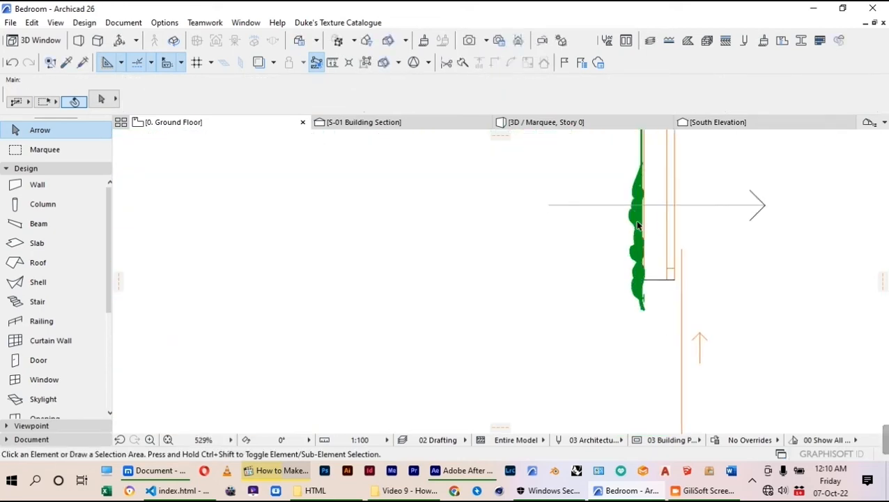
click(644, 301)
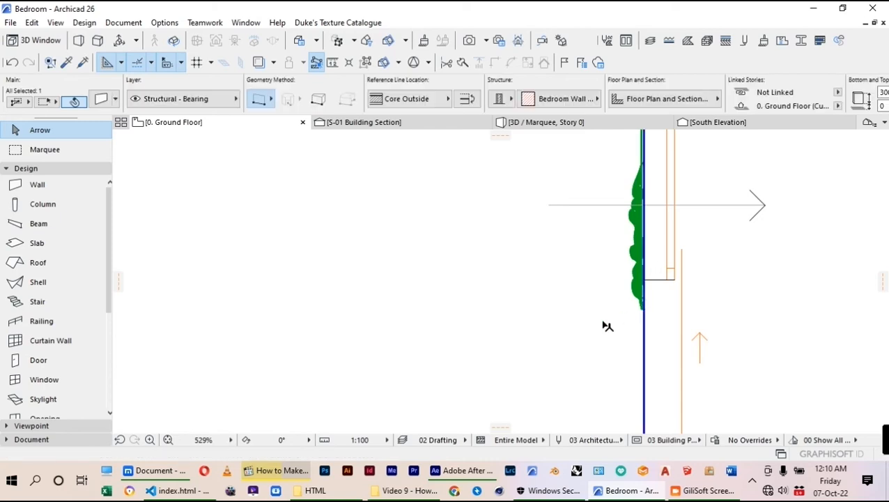
click(603, 325)
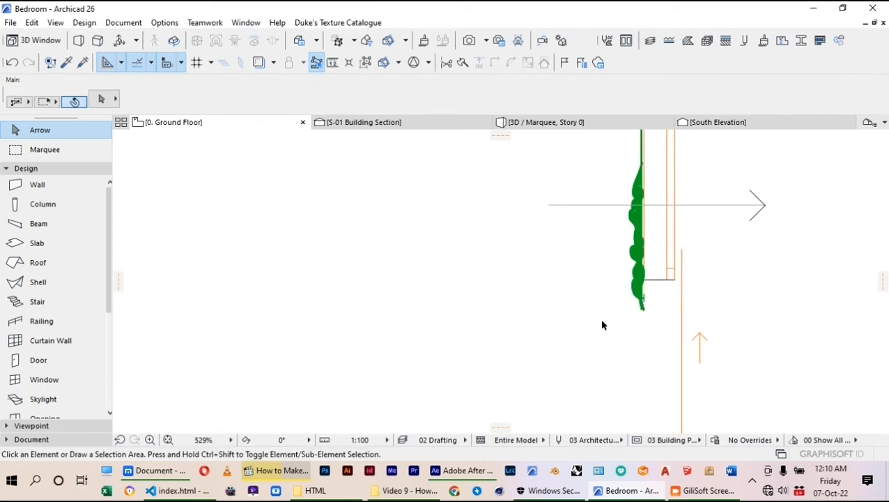
Step: Enclose the curtain and window wall in a marquee on plan and view them from inside the room in 3D
scroll(603, 326, down, 5)
click(54, 151)
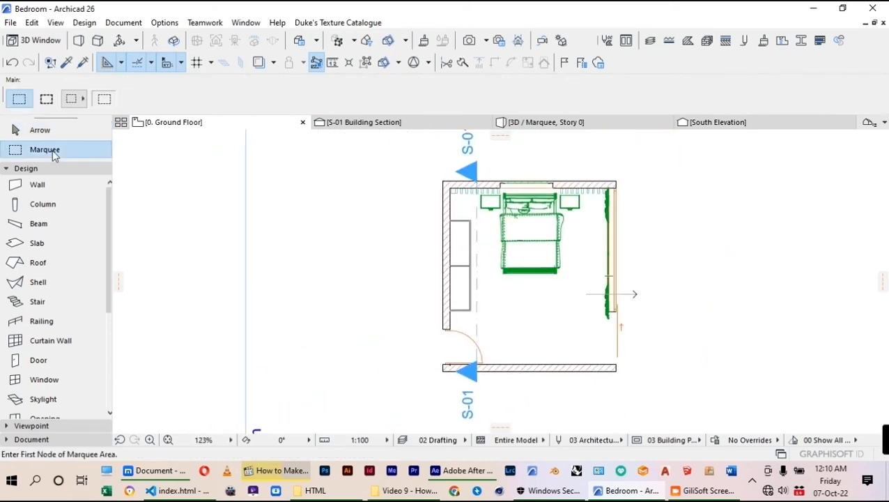
click(589, 165)
click(628, 331)
right_click(653, 249)
click(728, 416)
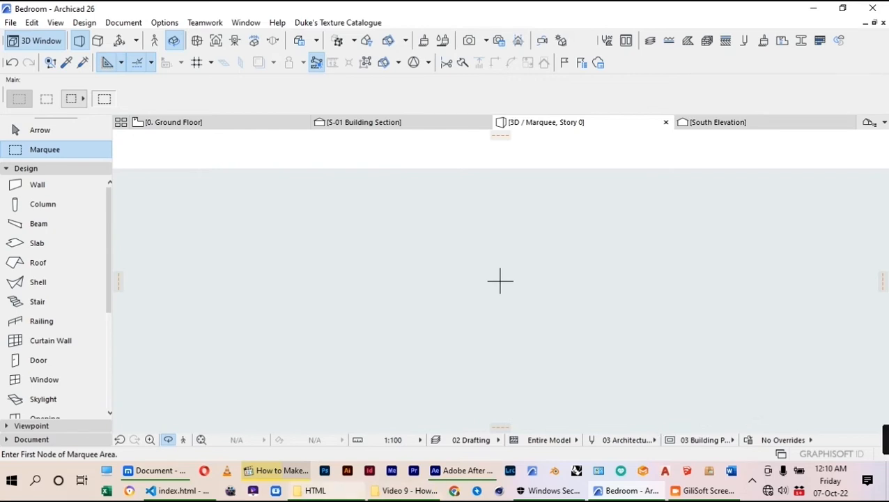
scroll(550, 312, up, 8)
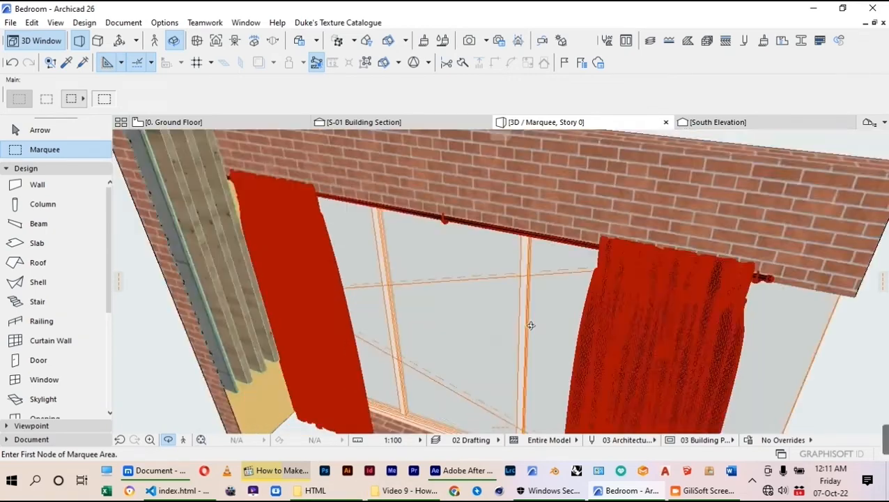
shift+middle_drag(531, 326, 526, 307)
Step: Resize the curtain at the window wall to 3500 mm wide and 2600 mm high
key(Escape)
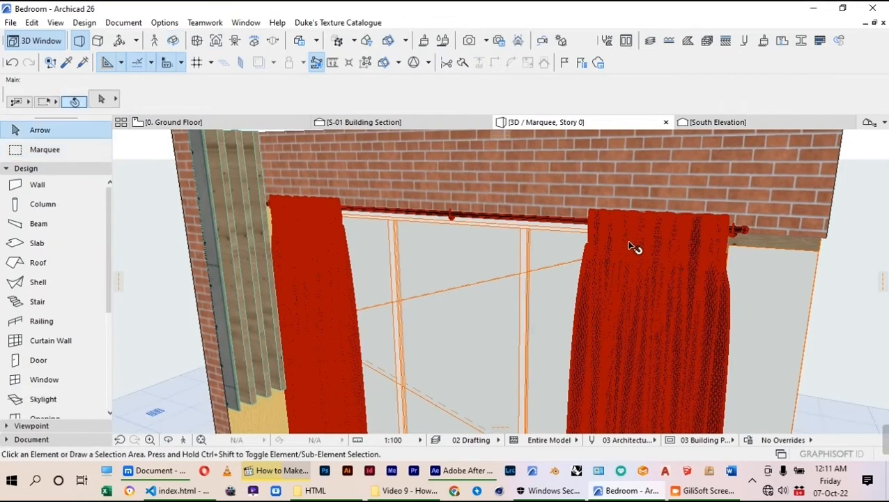
click(635, 264)
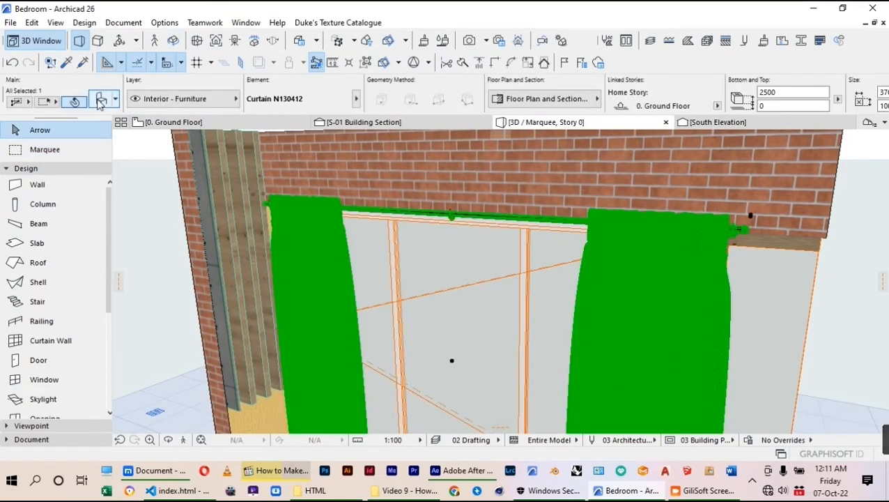
click(101, 102)
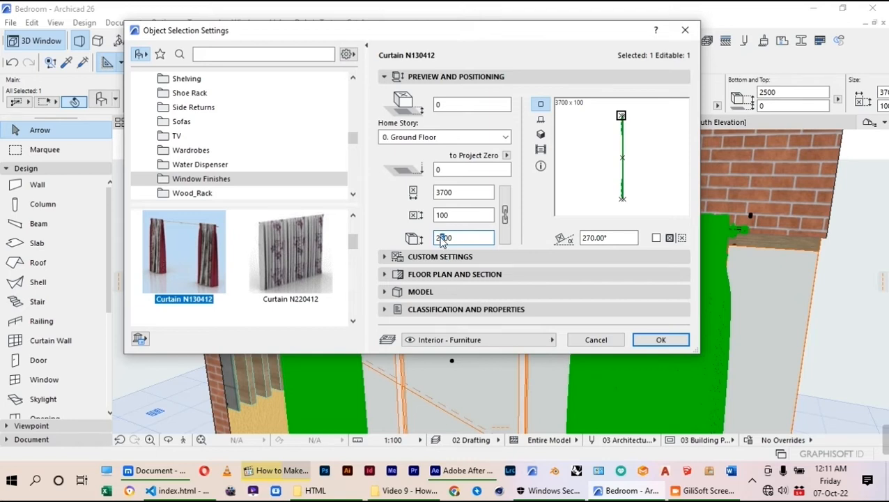
key(Return)
key(ctrl+t)
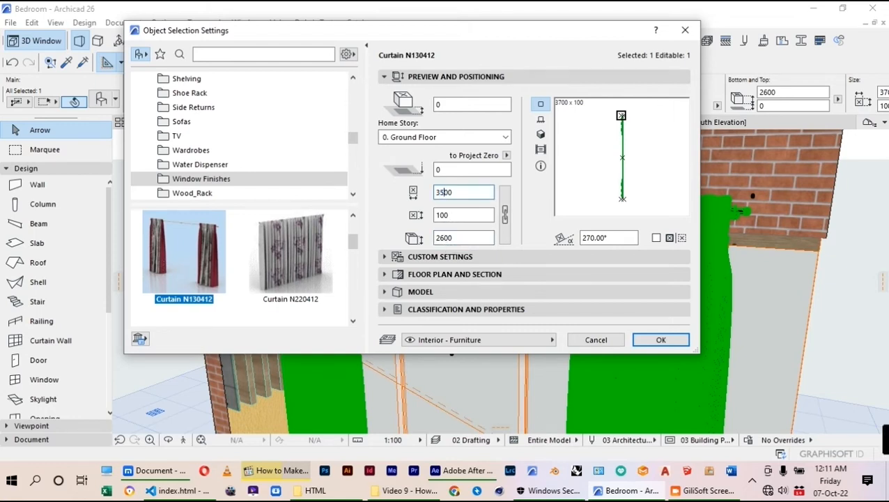
key(Return)
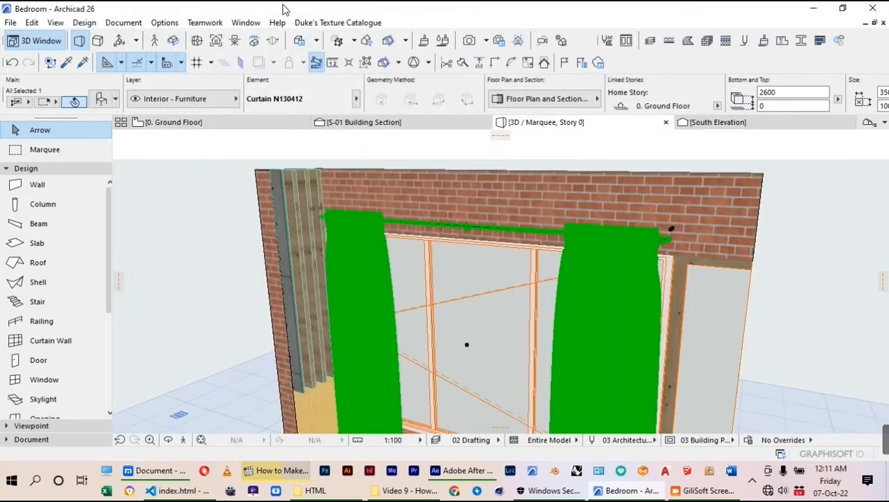
Step: Delete the bedside table between the bed and the curtained window wall on the ground floor plan
click(164, 126)
click(658, 301)
scroll(494, 260, down, 3)
scroll(513, 251, up, 8)
scroll(450, 259, down, 3)
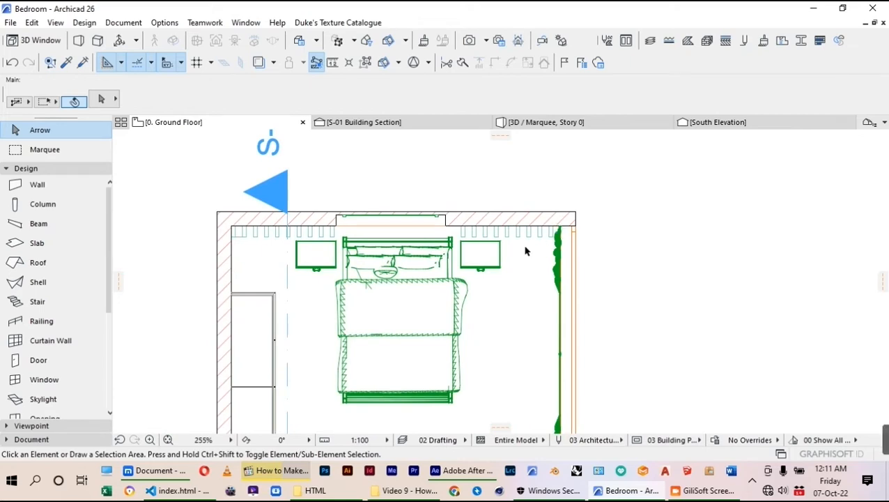
scroll(526, 251, up, 2)
click(485, 273)
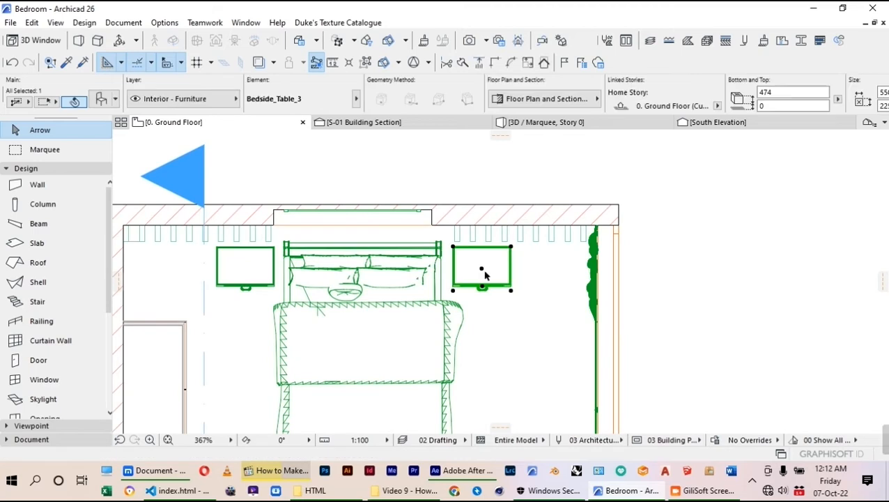
key(Delete)
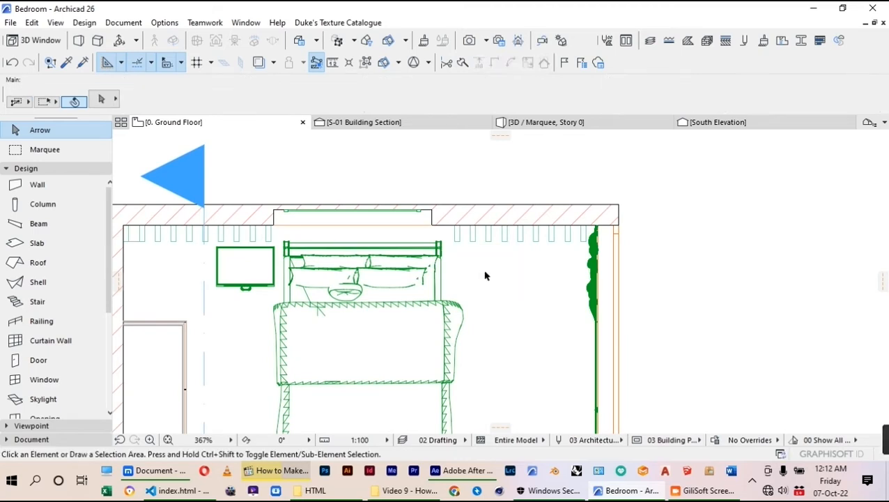
Step: Draw a 1200 x 350 mm line rectangle against the slatted wall between the bed and the curtain
click(29, 425)
click(28, 317)
scroll(32, 418, down, 2)
click(36, 429)
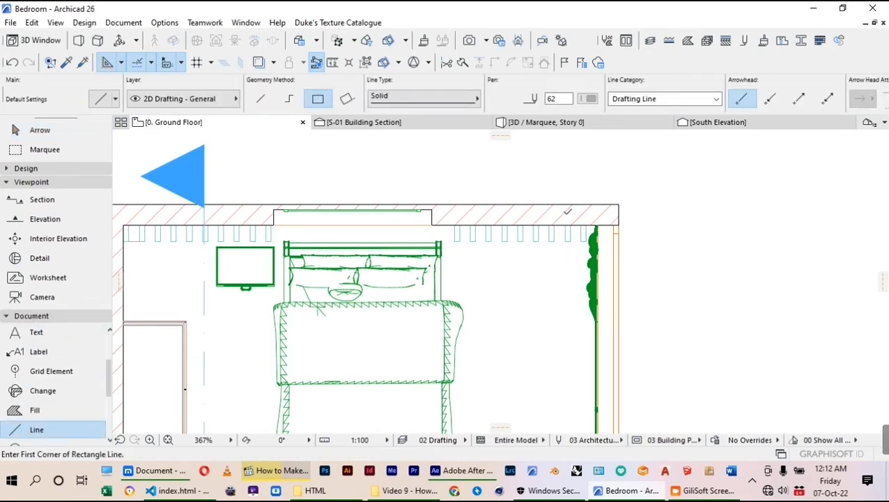
scroll(432, 223, up, 3)
click(458, 228)
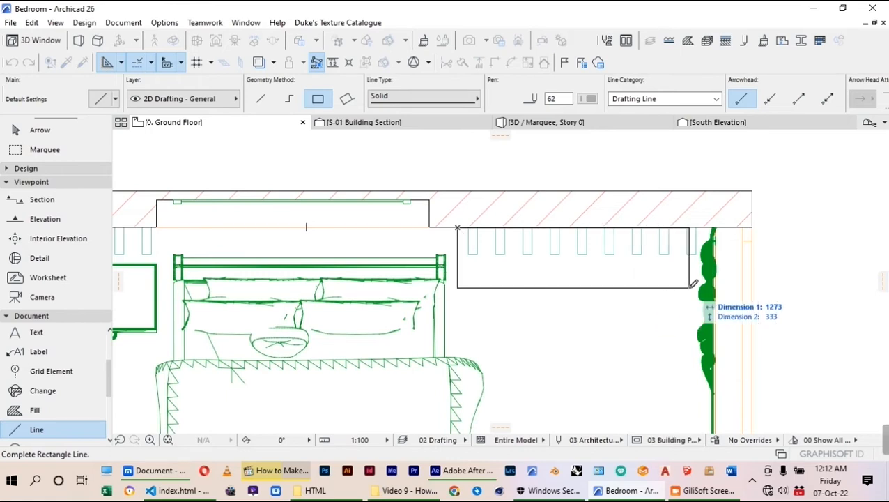
text(12)
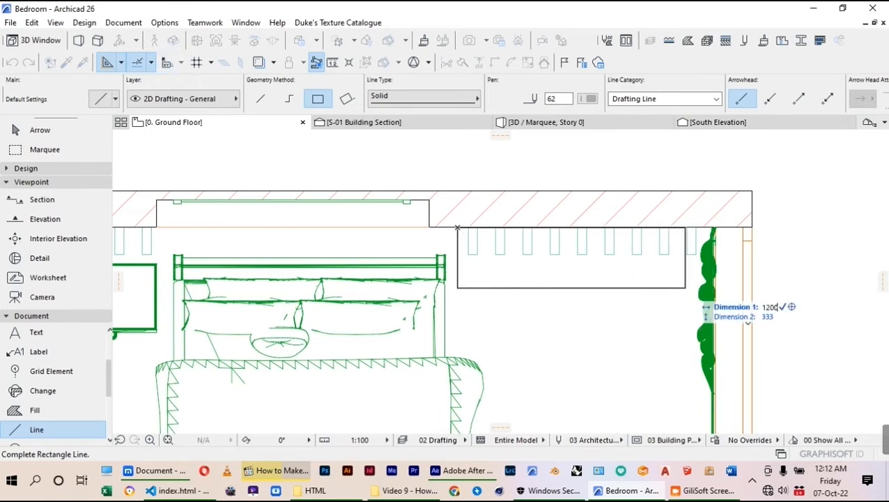
text(00)
key(Tab)
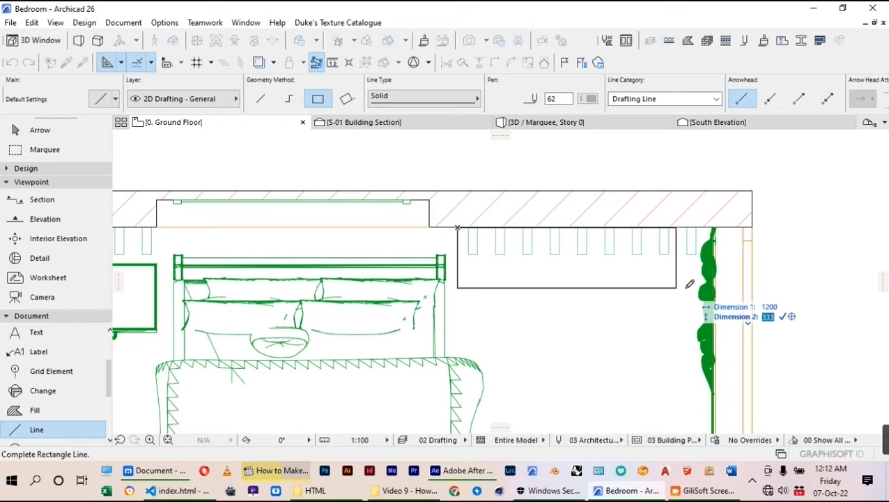
text(350)
key(Return)
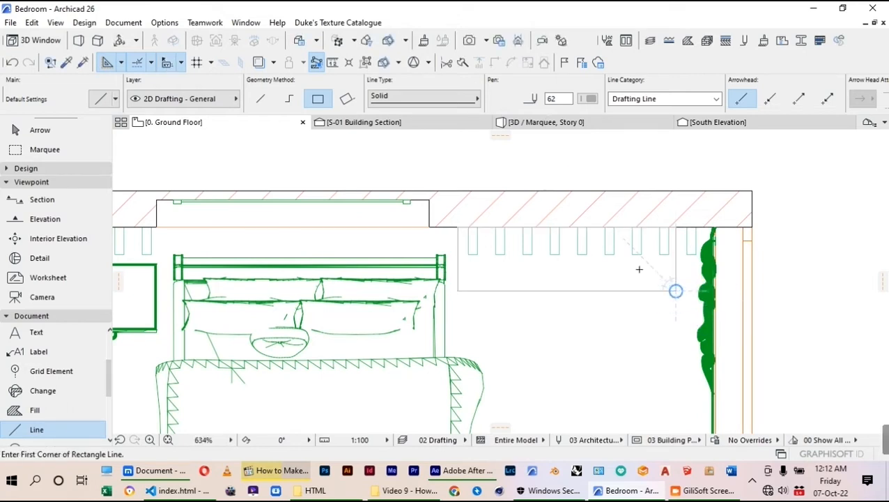
click(40, 130)
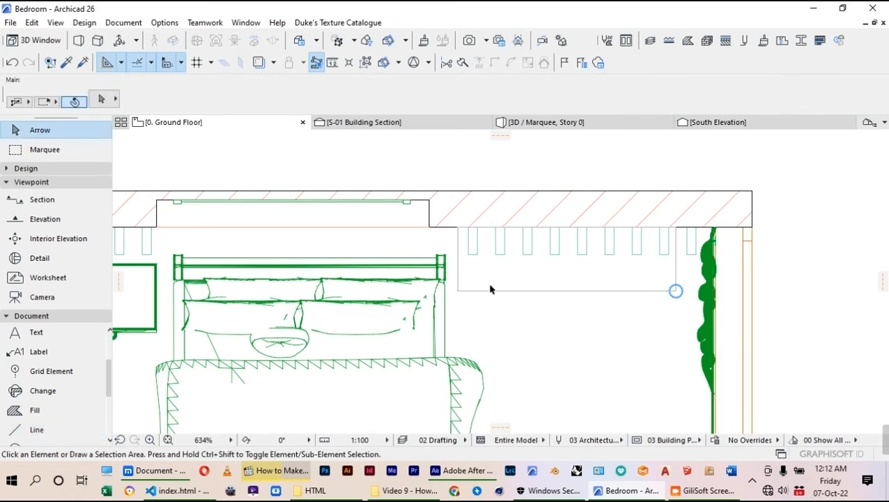
Step: Draw a separate 1200 x 400 mm line rectangle in the empty area outside the room, beyond the wardrobe wall
scroll(587, 233, down, 3)
scroll(587, 233, down, 1)
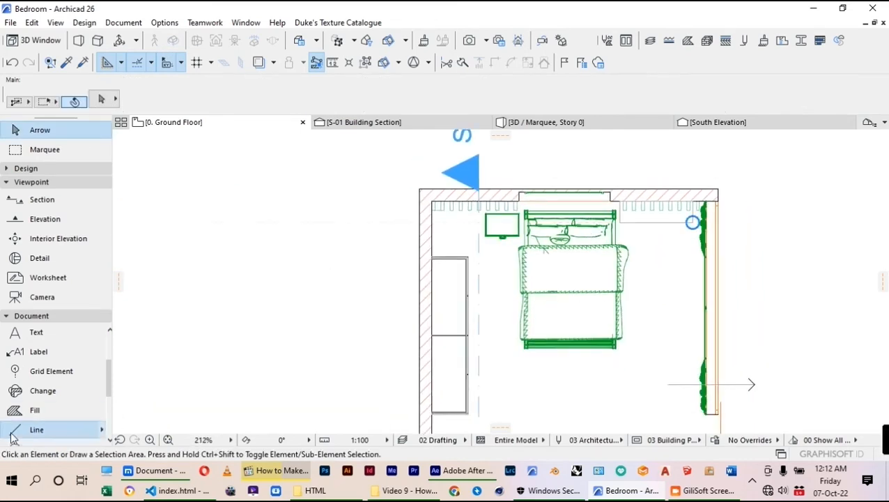
click(31, 429)
scroll(576, 268, down, 1)
click(275, 251)
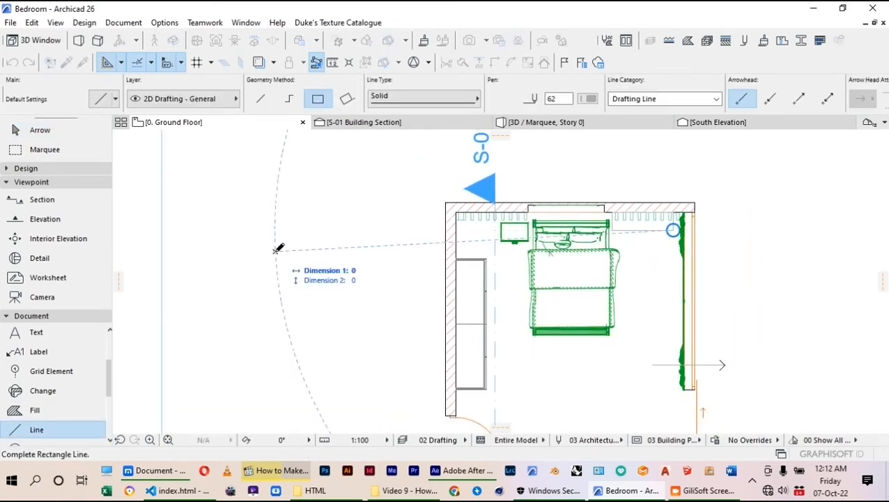
text(1200)
key(Tab)
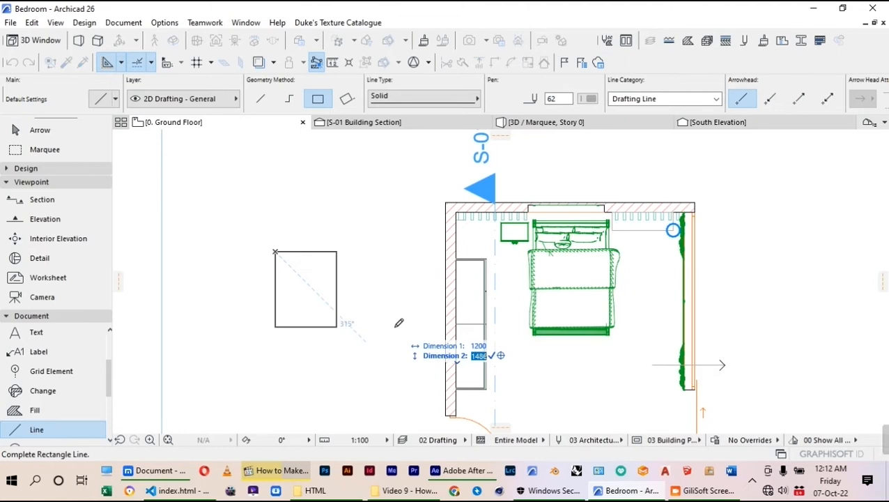
text(400)
key(Return)
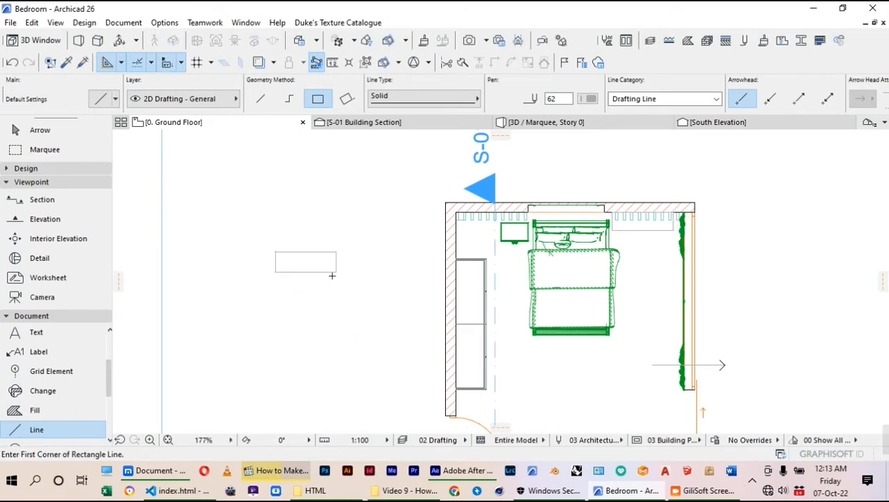
Step: Divide the 1200 x 400 mm rectangle with a vertical line at mid-width and halve its left part with a horizontal line
scroll(332, 276, up, 3)
scroll(475, 286, down, 3)
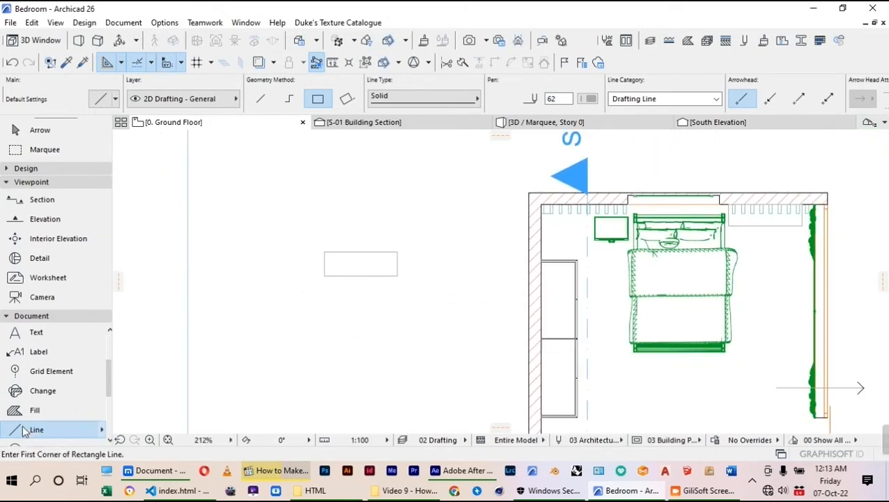
scroll(373, 254, up, 4)
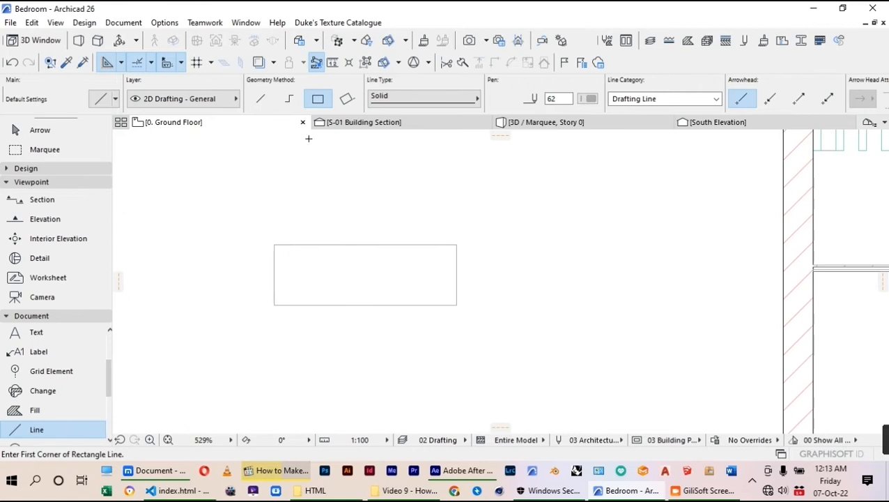
click(265, 103)
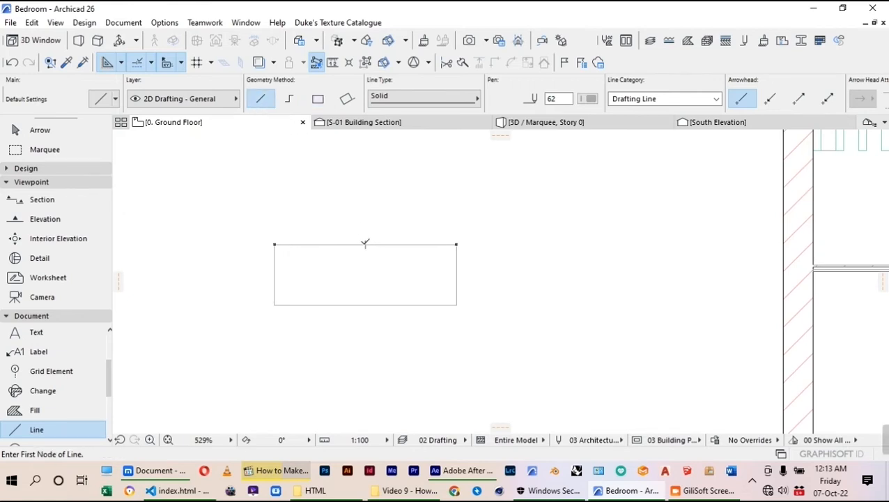
click(366, 244)
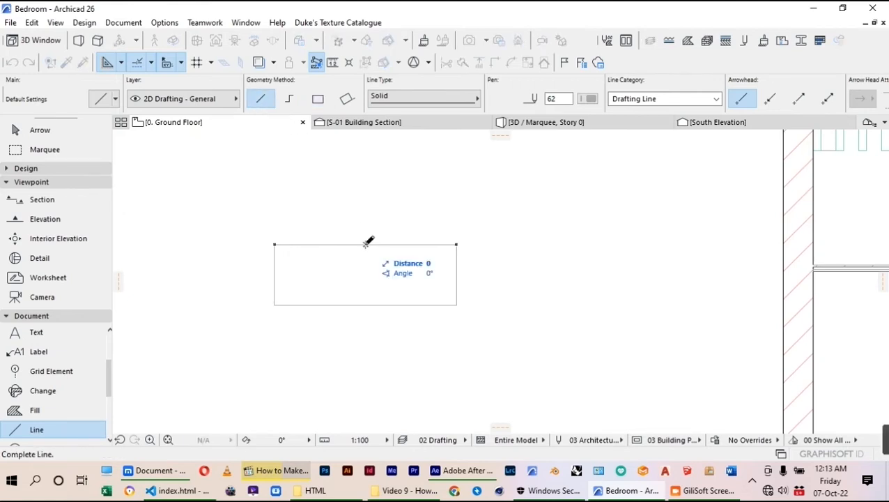
click(366, 304)
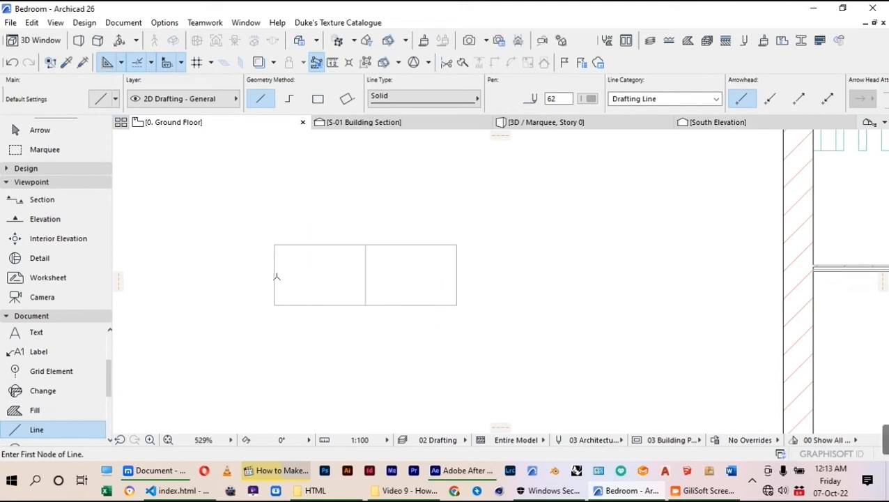
click(275, 274)
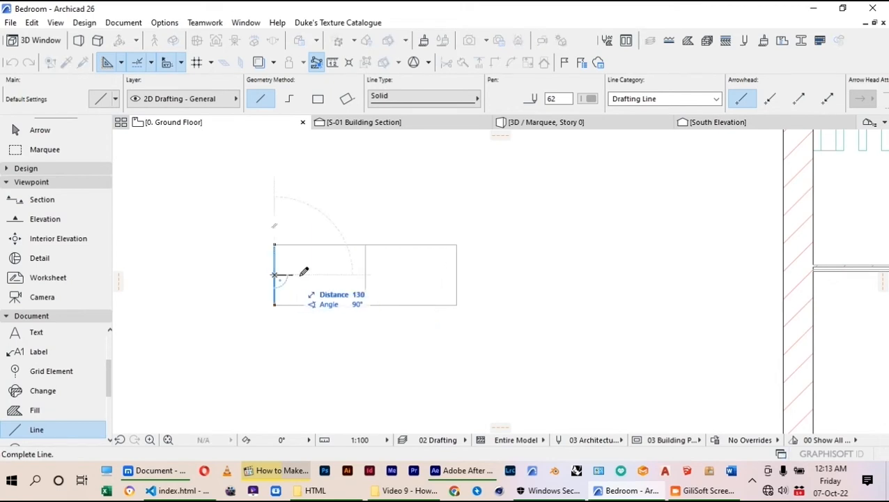
click(366, 274)
scroll(361, 222, down, 3)
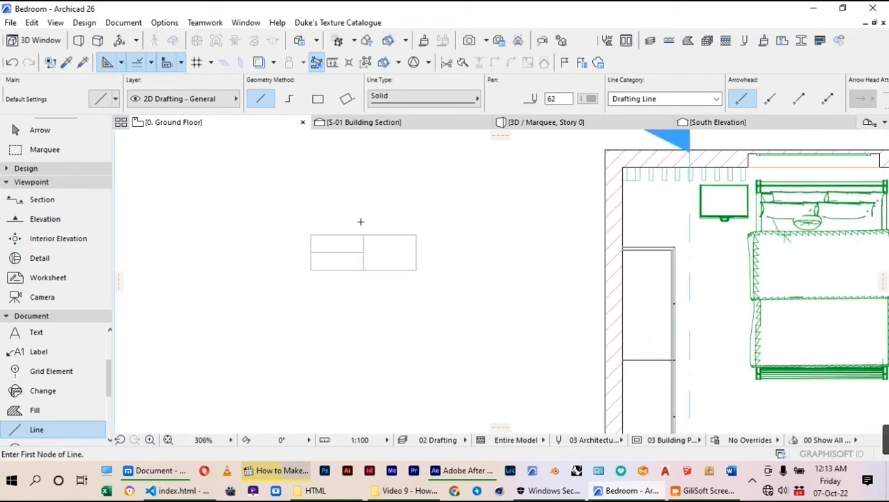
Step: Set the default slab to a thickness of 350 mm and an elevation of 0
click(21, 130)
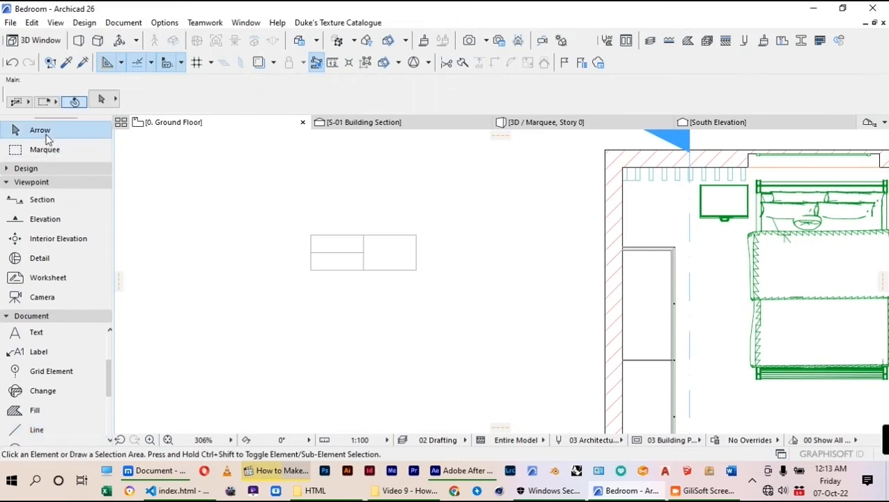
click(26, 168)
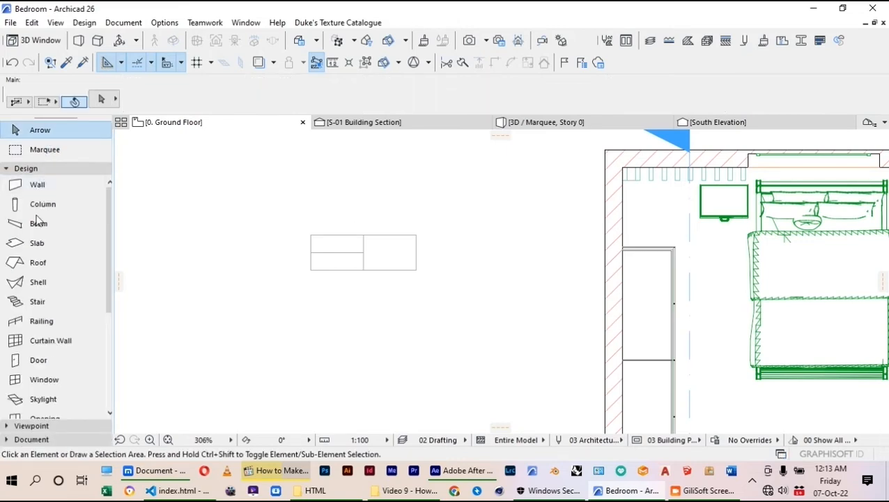
double_click(23, 249)
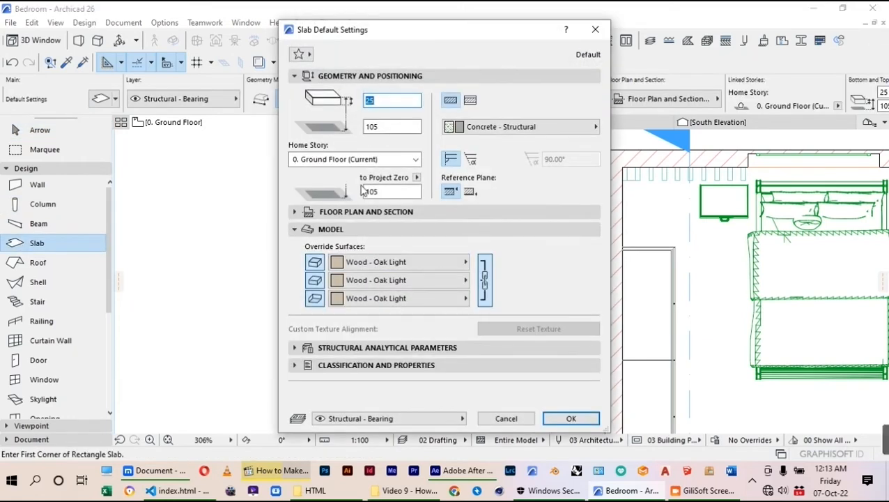
click(383, 128)
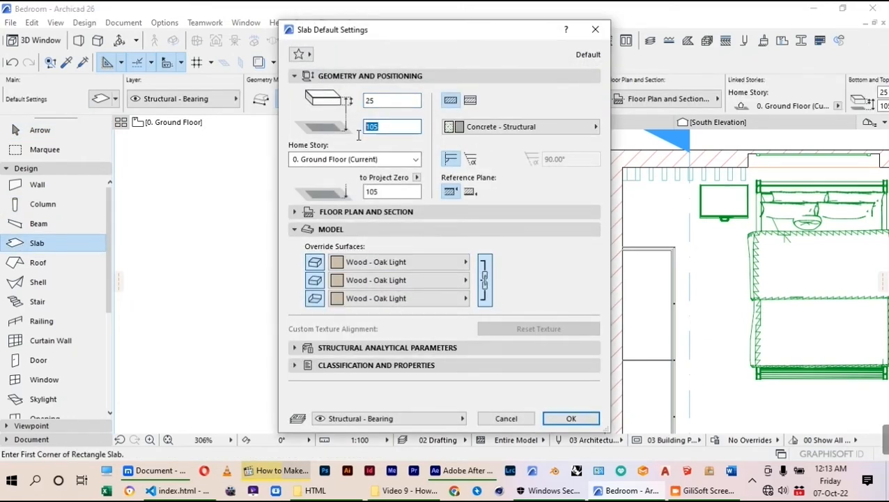
text(0)
key(Tab)
text(3)
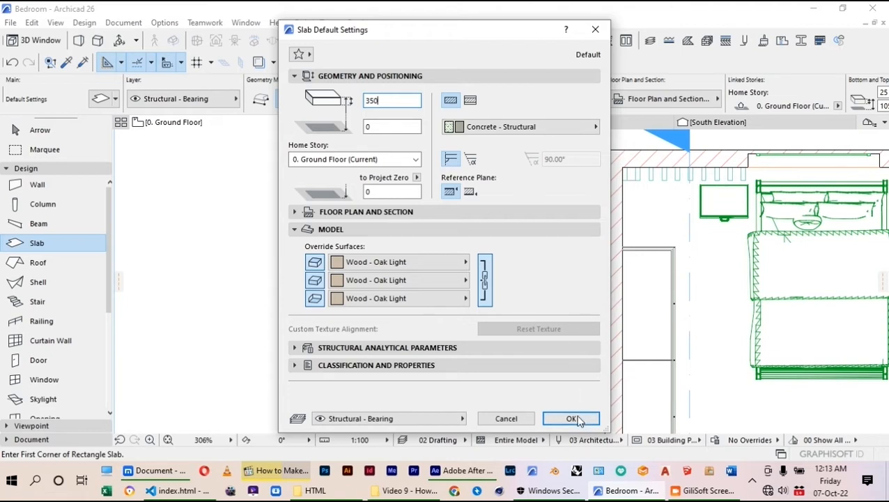
click(572, 418)
Step: Try to place a rectangular slab over the divided rectangle outside the room
scroll(362, 228, up, 3)
click(274, 240)
click(456, 300)
key(Escape)
Step: Suspend groups for the line rectangle outside the room and clear the selection
scroll(336, 254, up, 2)
scroll(498, 201, down, 3)
scroll(509, 237, up, 2)
click(500, 237)
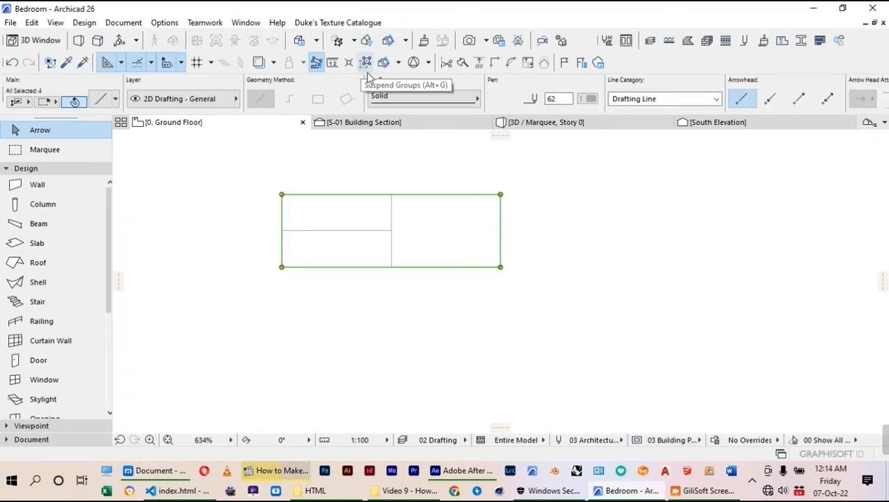
click(366, 62)
click(531, 187)
Step: Offset a copy of the rectangle's four outline lines inward to form an inner frame
drag(527, 168, 473, 288)
shift+click(282, 249)
scroll(507, 211, up, 1)
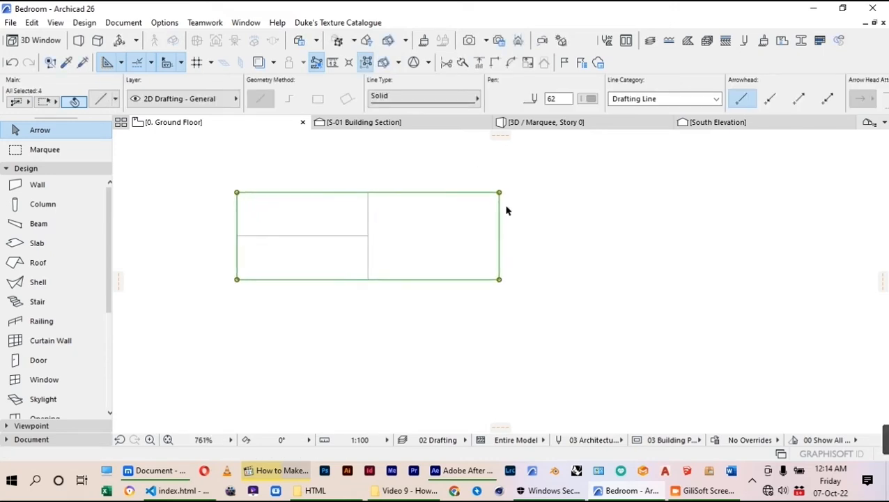
click(499, 280)
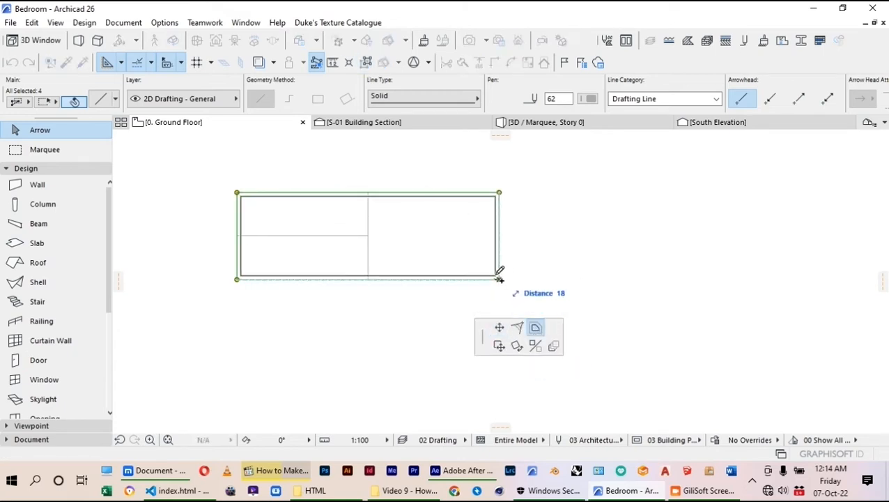
click(497, 282)
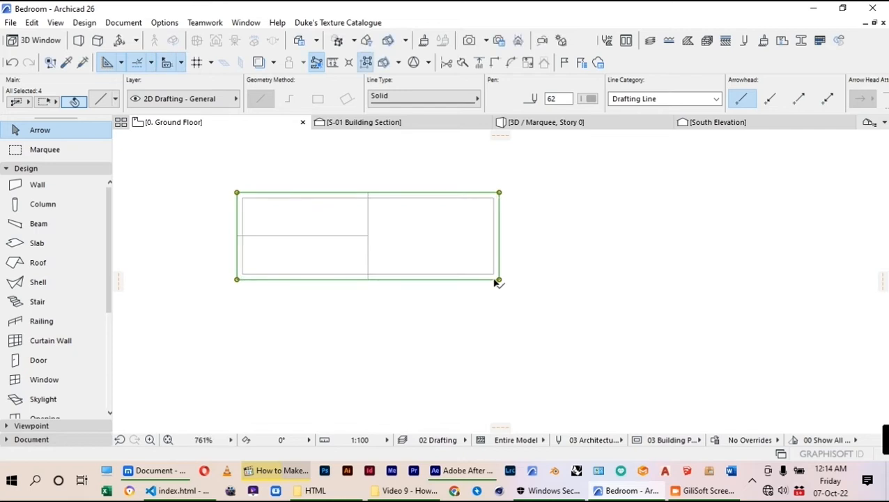
Step: Copy the vertical divider line a short distance toward the undivided half of the rectangle to give the partition thickness
scroll(411, 254, up, 2)
click(351, 264)
key(ctrl+d)
click(350, 265)
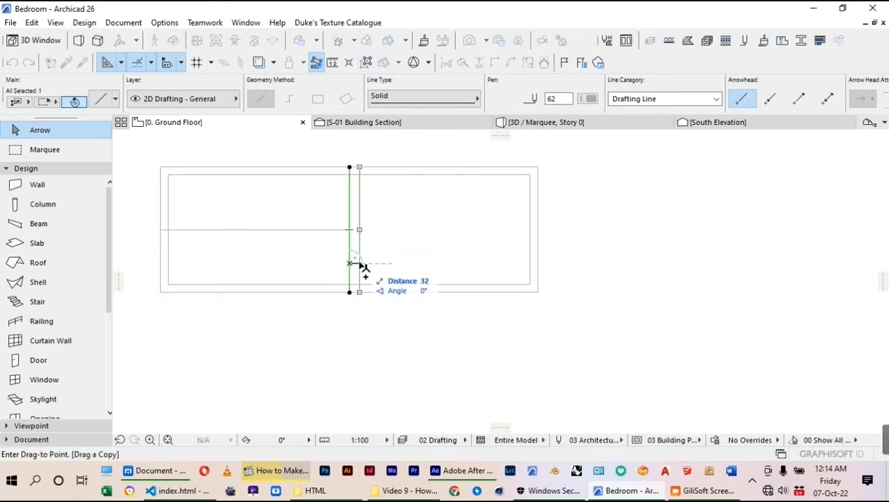
click(359, 266)
Step: Copy the horizontal divider line to just below the original
click(325, 233)
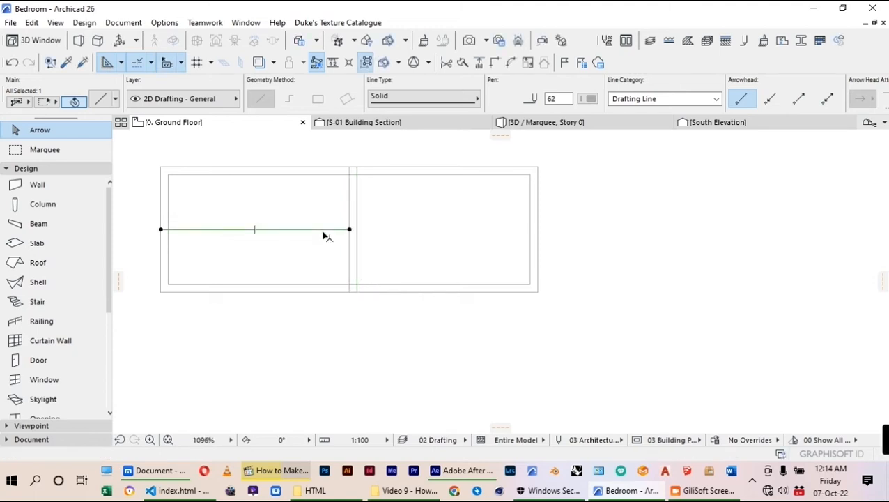
key(ctrl+d)
scroll(325, 237, up, 1)
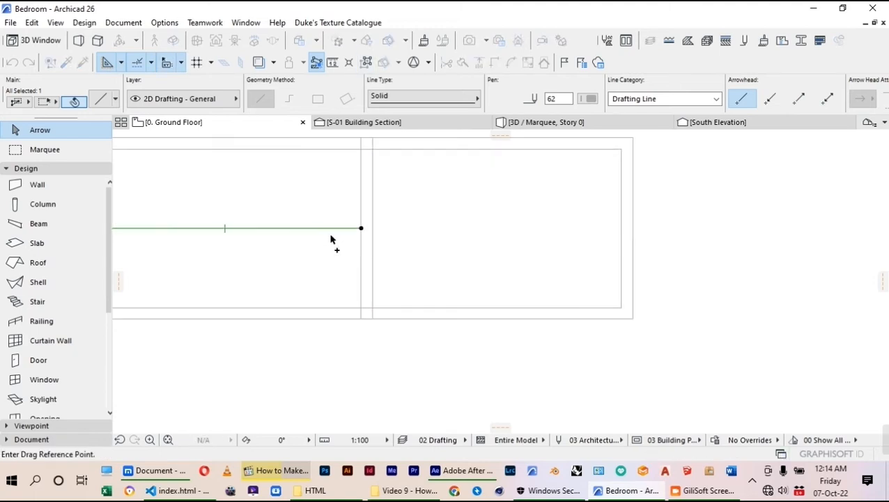
click(338, 230)
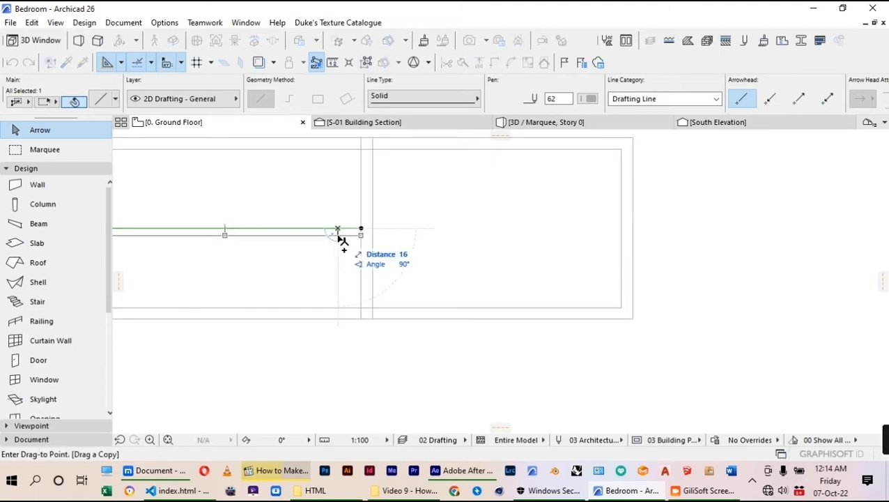
click(339, 239)
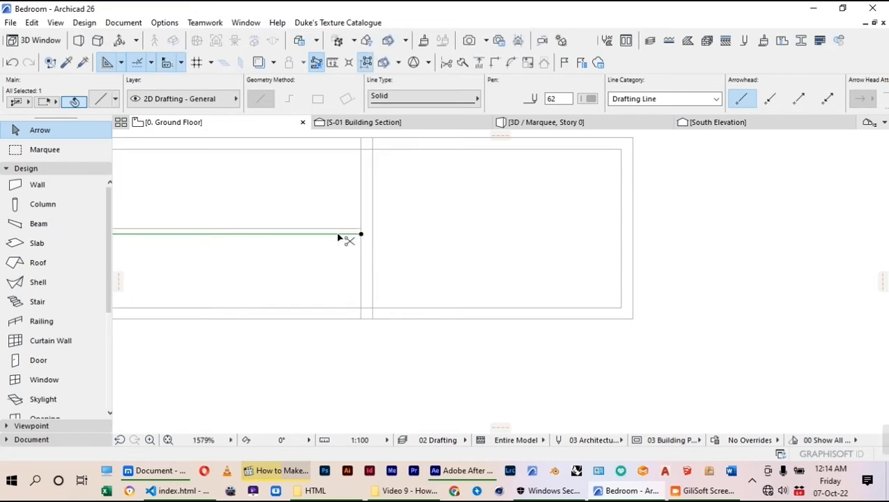
Step: Copy the lower horizontal divider line to just above the original divider and clear the selection
key(ctrl+d)
click(338, 238)
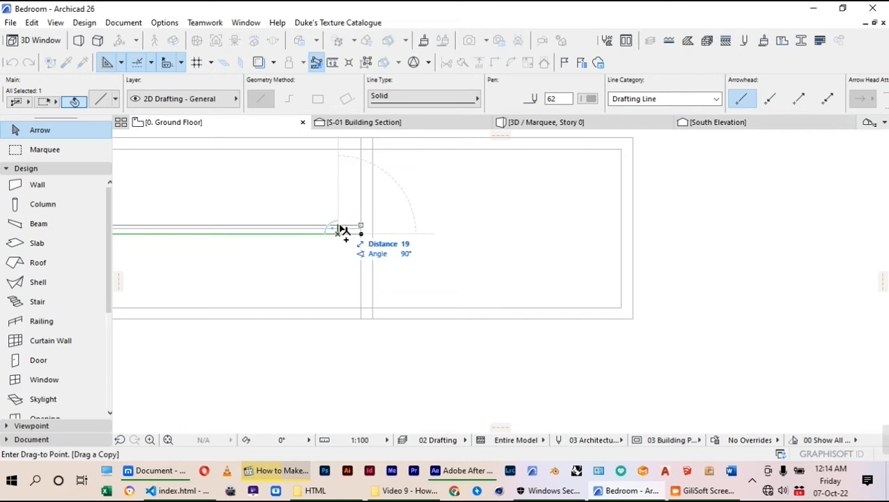
click(340, 224)
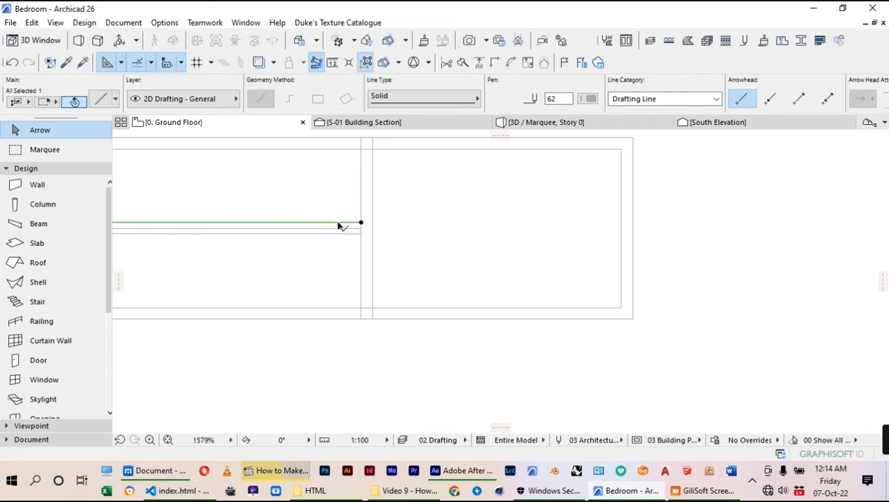
scroll(495, 279, down, 2)
click(450, 260)
scroll(412, 200, down, 5)
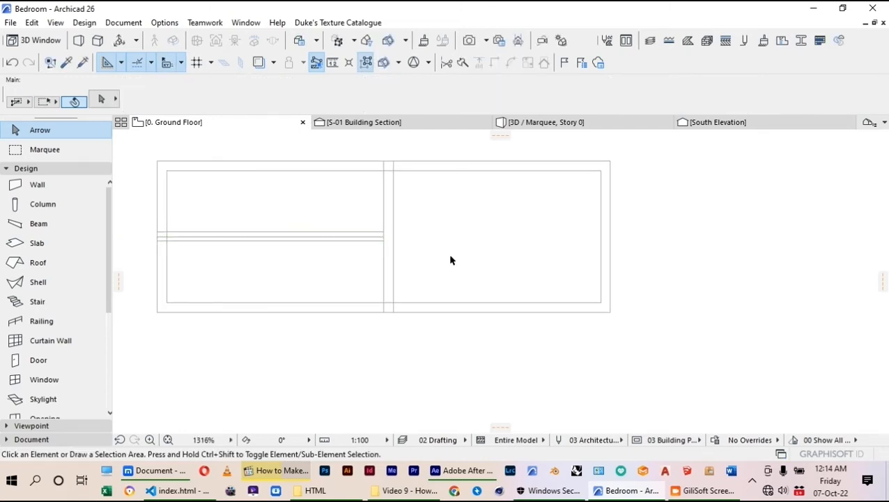
Step: Place a rectangular slab over the whole outer cabinet outline, keeping the default 350 mm thickness and Wood - Oak Light surfaces
double_click(37, 243)
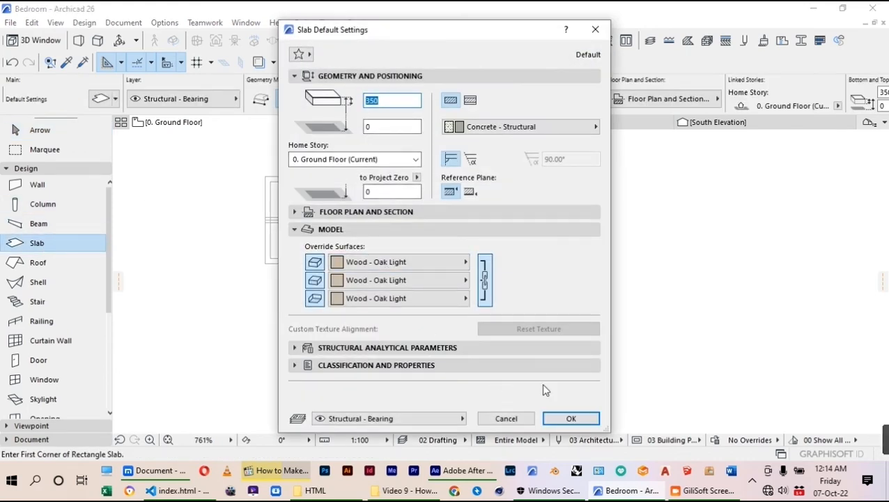
click(566, 418)
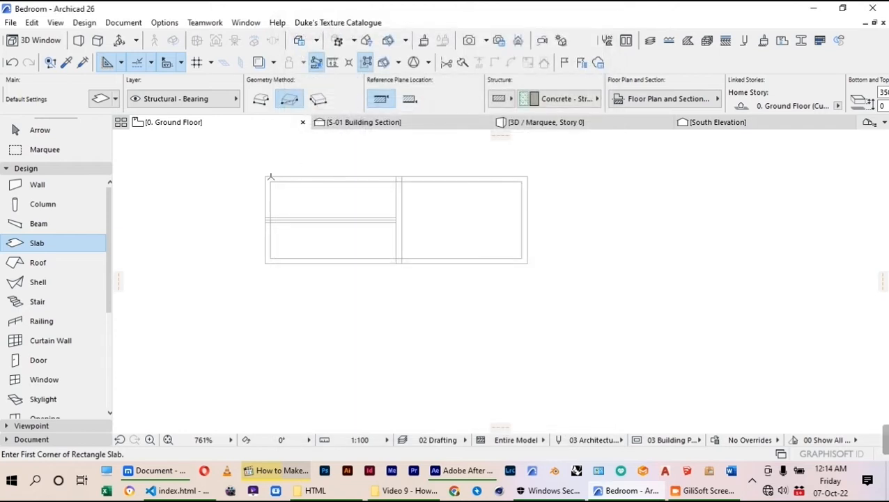
click(266, 177)
click(528, 263)
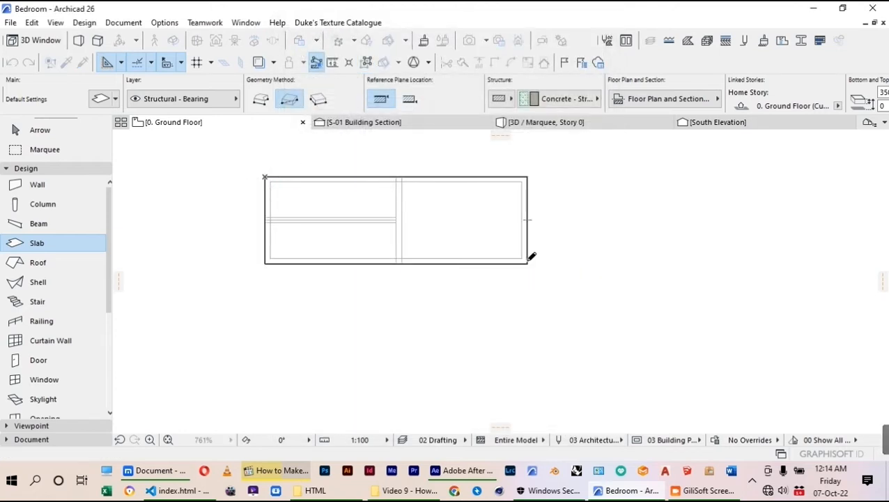
Step: Cut openings through the slab along the inner outlines of the three cabinet compartments using the Magic Wand
click(40, 129)
click(343, 210)
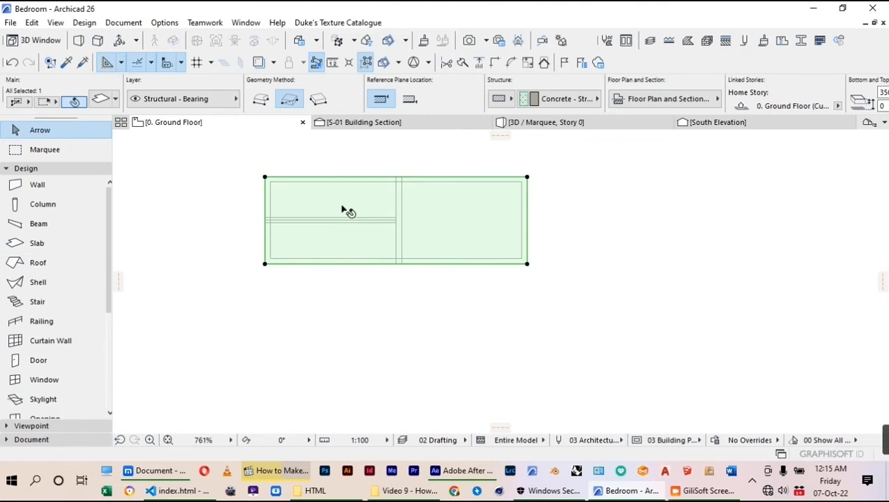
click(35, 243)
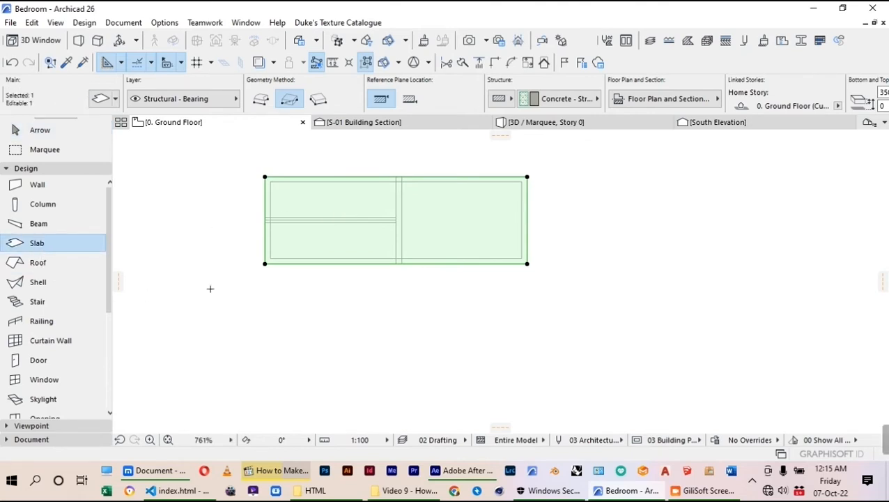
key(space)
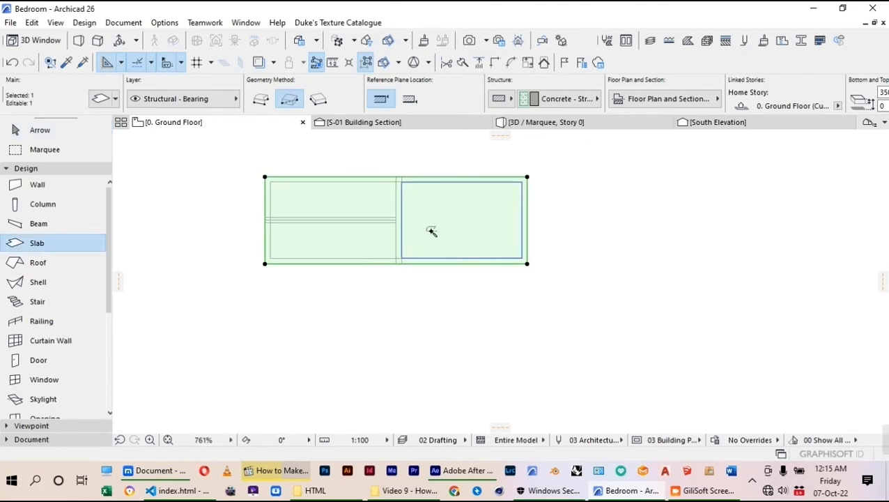
click(357, 203)
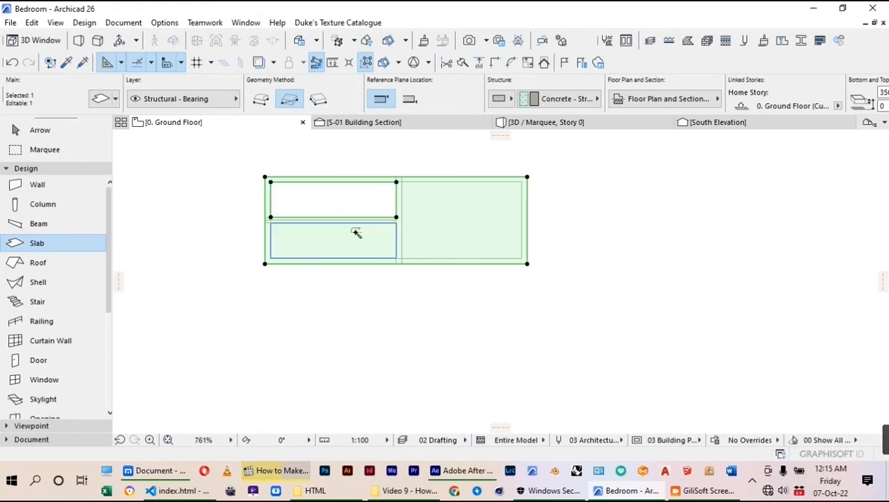
click(356, 241)
click(450, 234)
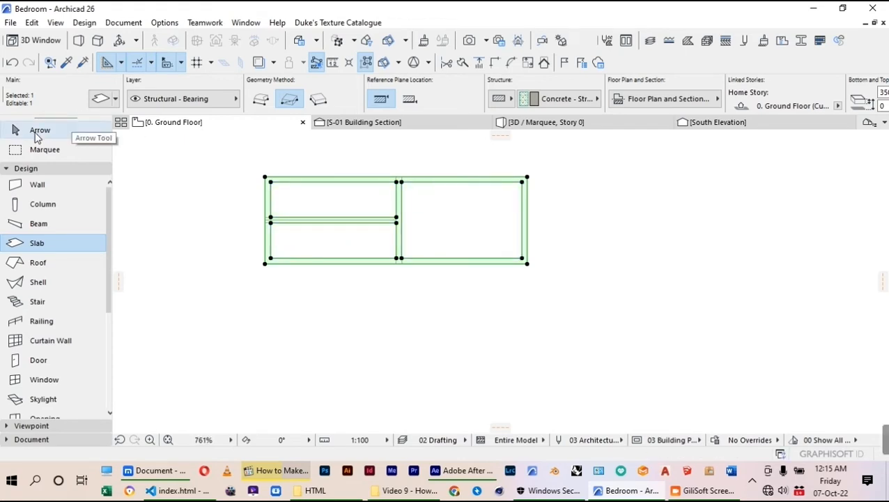
Step: Clear the slab selection and draw a marquee around the complete cabinet outline
click(17, 131)
click(159, 243)
click(45, 149)
click(229, 146)
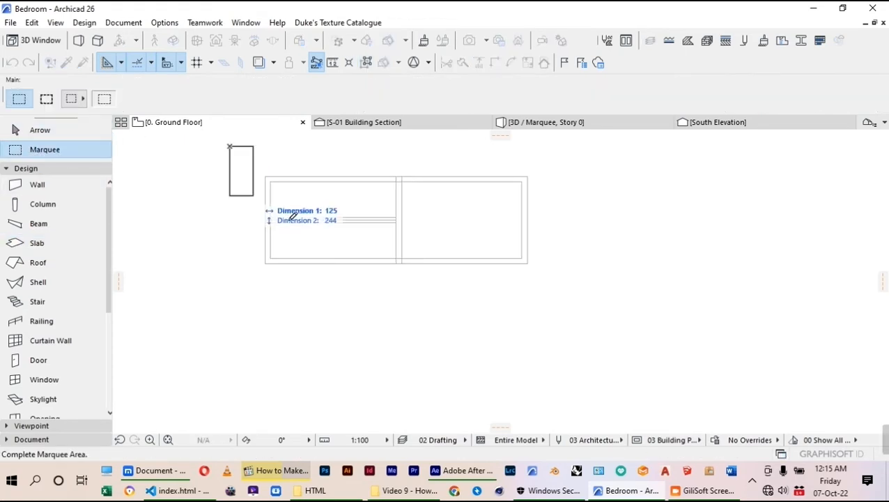
click(548, 272)
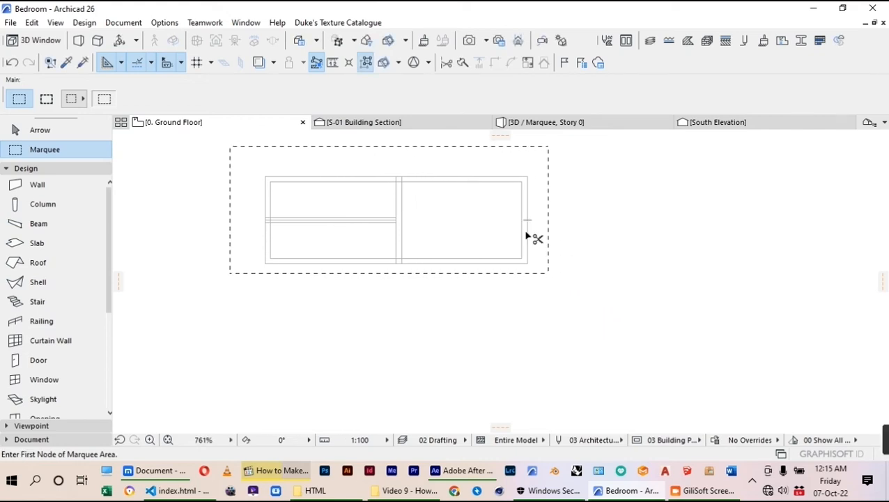
Step: Show only the marquee's contents in 3D, fit the cabinet frame in view and select its slab
right_click(478, 225)
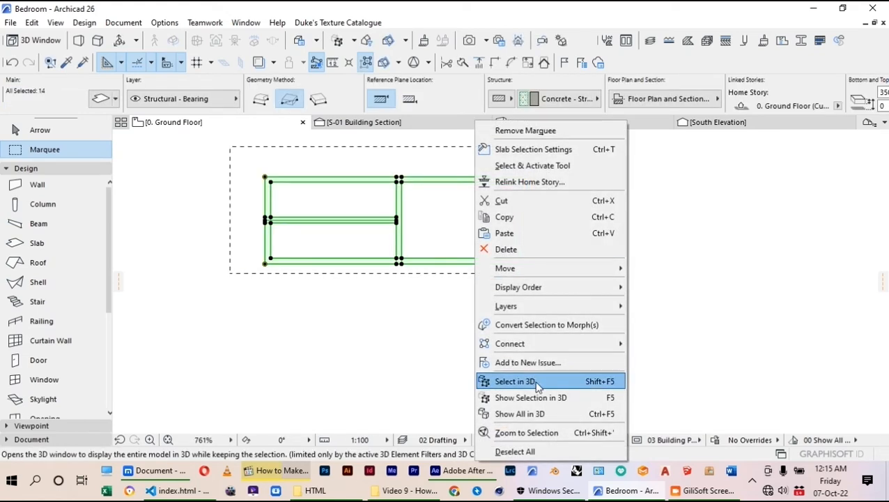
click(538, 402)
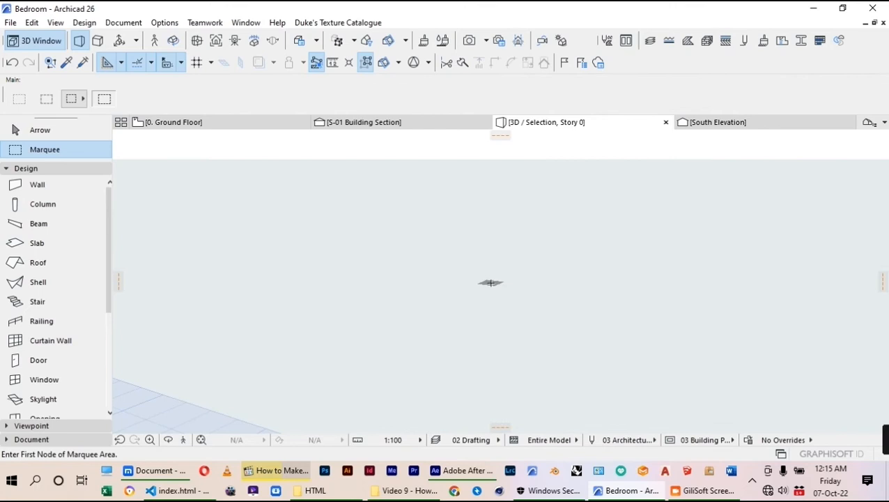
click(201, 440)
scroll(483, 238, down, 3)
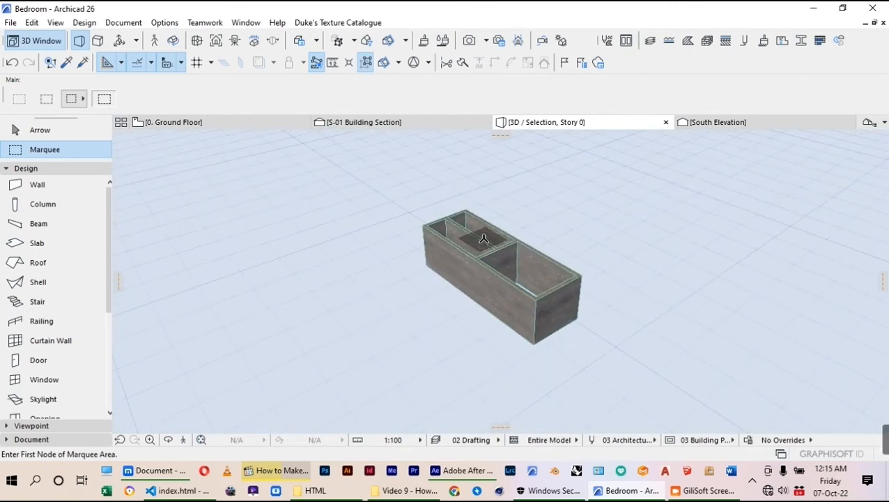
key(Escape)
drag(655, 194, 382, 354)
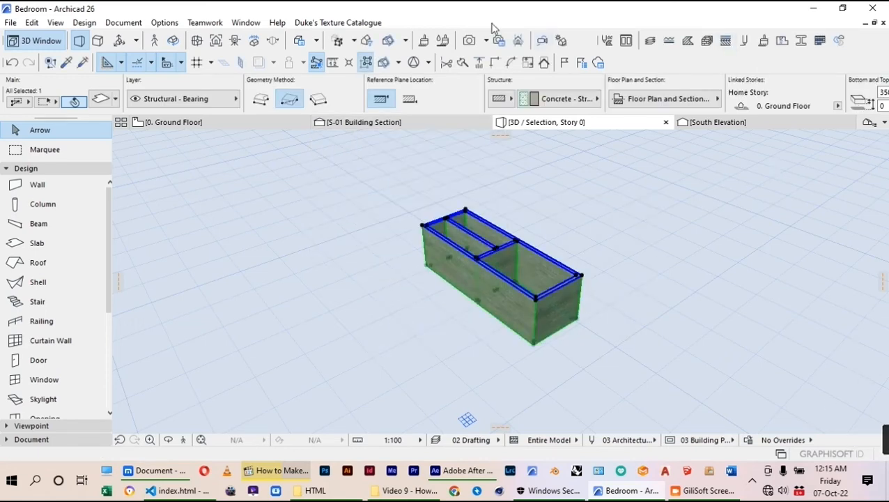
Step: Show the Navigator and set the 3D view to a Side view parallel projection with a 90° camera azimuth
click(246, 22)
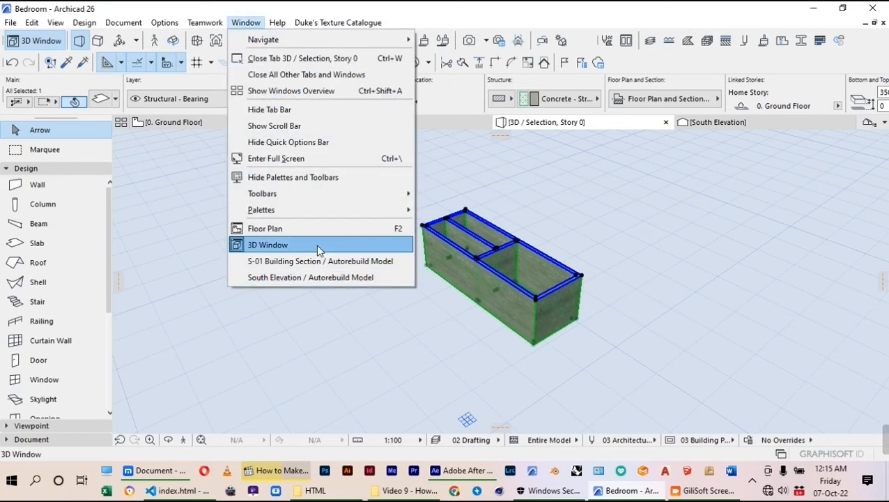
mouse_move(293, 211)
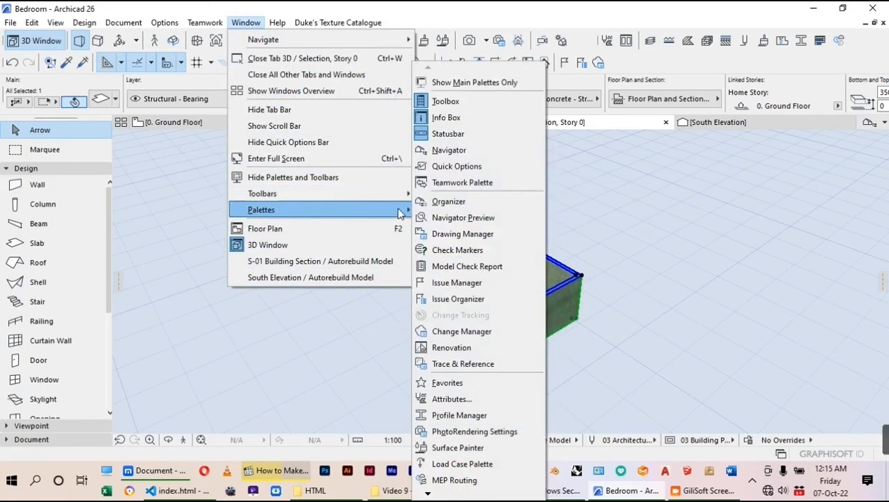
click(473, 151)
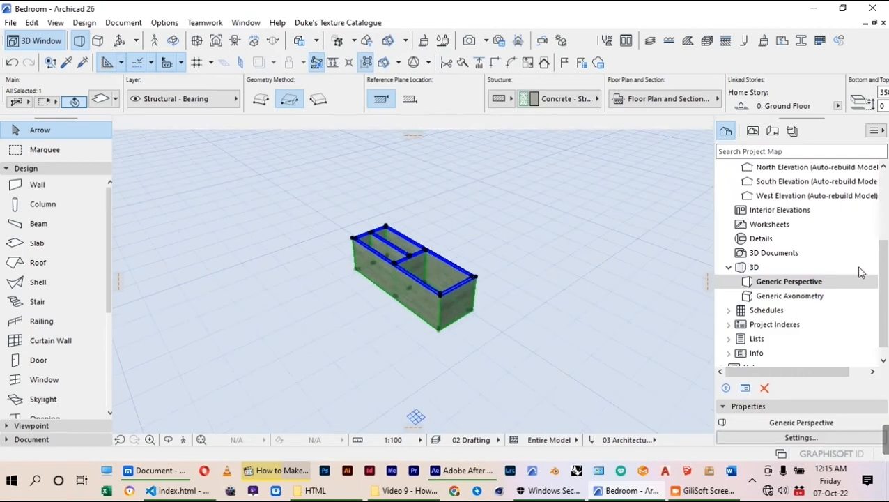
click(809, 437)
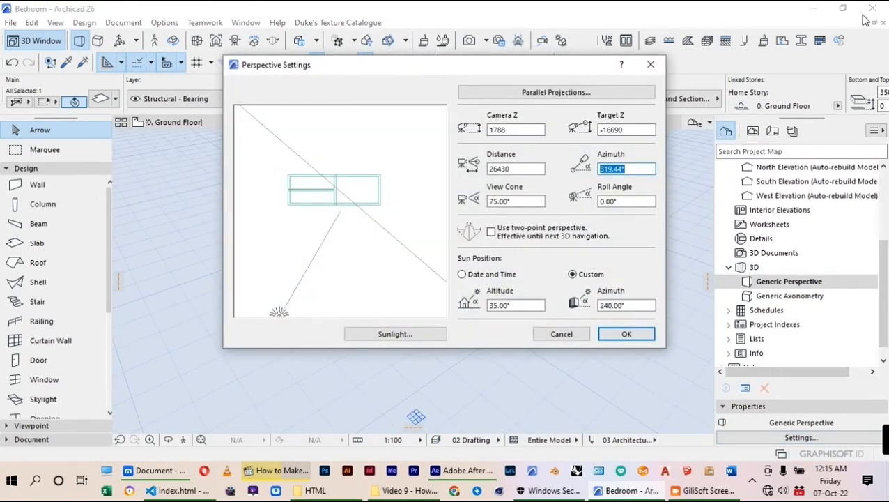
click(595, 93)
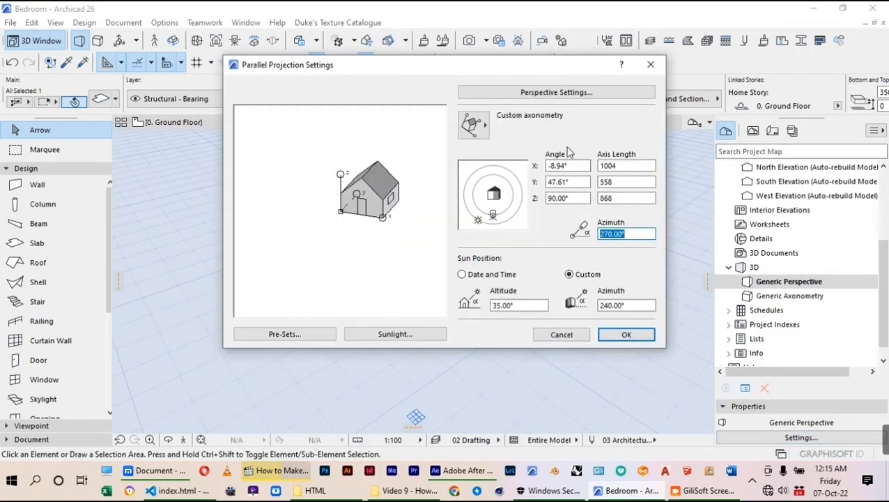
click(472, 124)
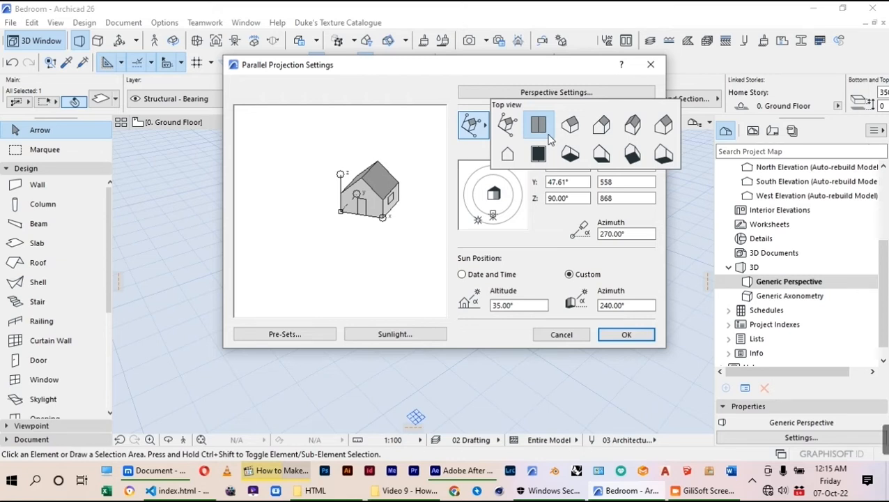
click(508, 154)
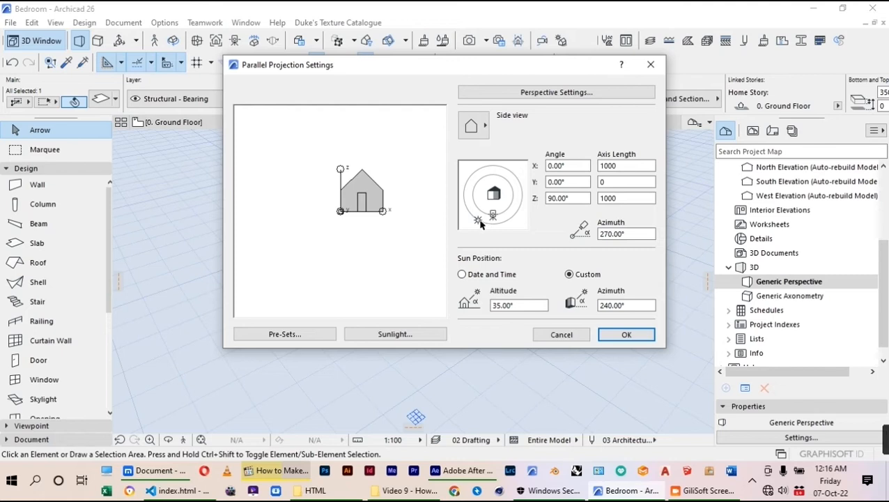
drag(492, 220, 494, 182)
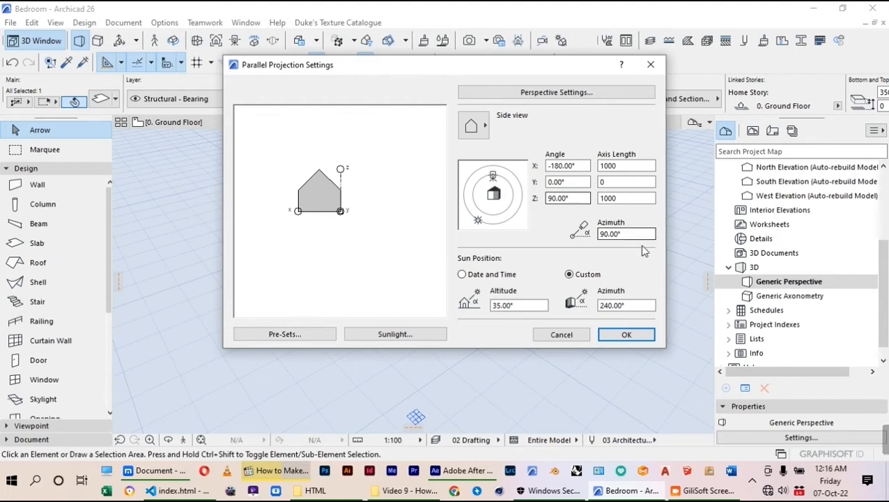
click(627, 334)
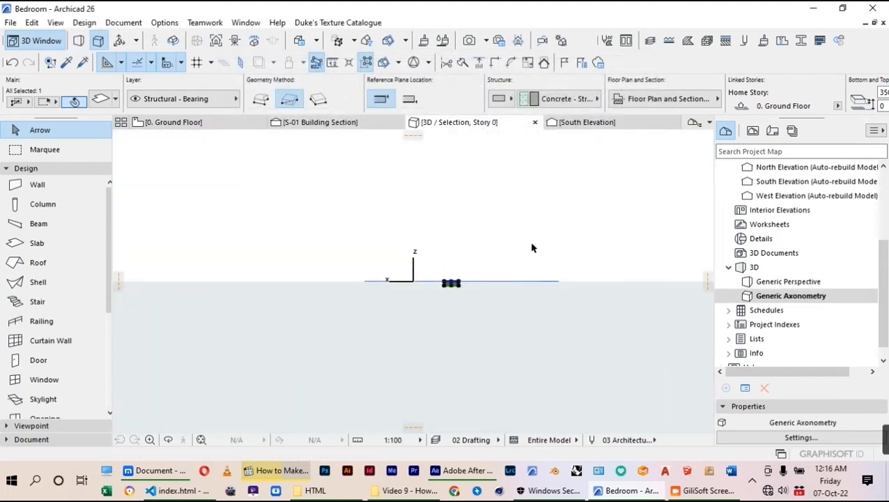
scroll(441, 266, up, 5)
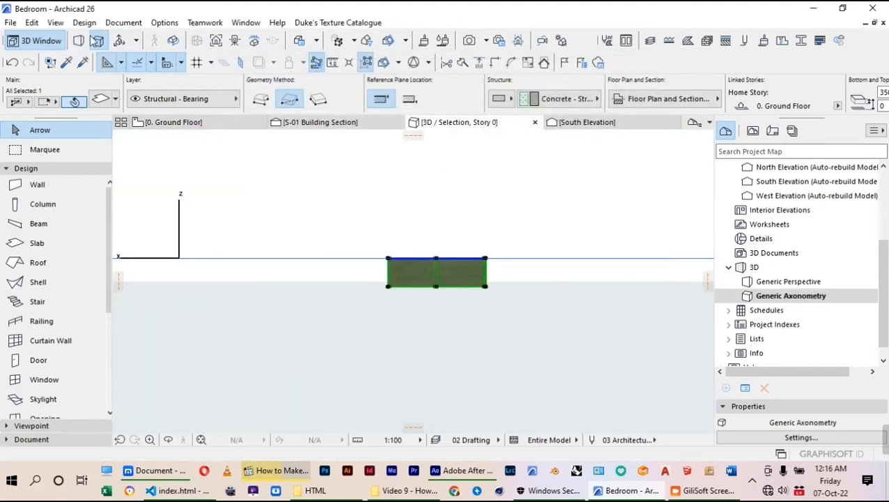
Step: Save the selected cabinet slab as an object named Side Storage in the Embedded Library, accepting its basic settings
click(10, 22)
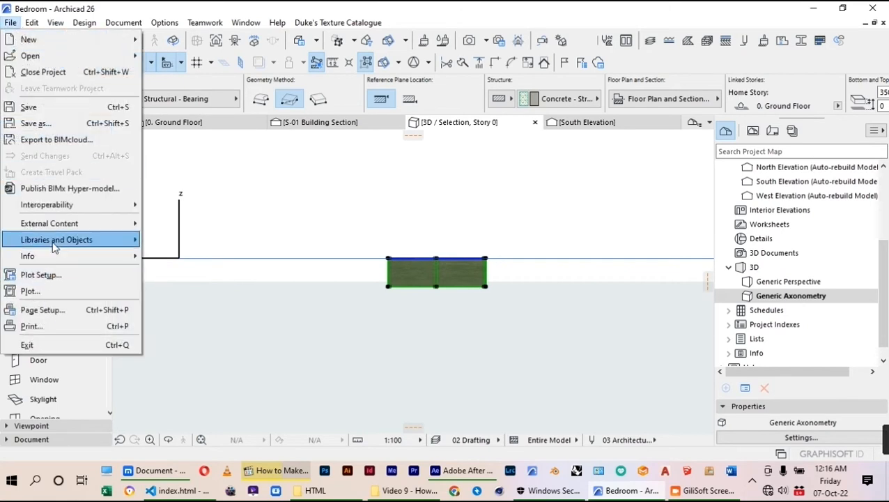
mouse_move(56, 241)
mouse_move(209, 358)
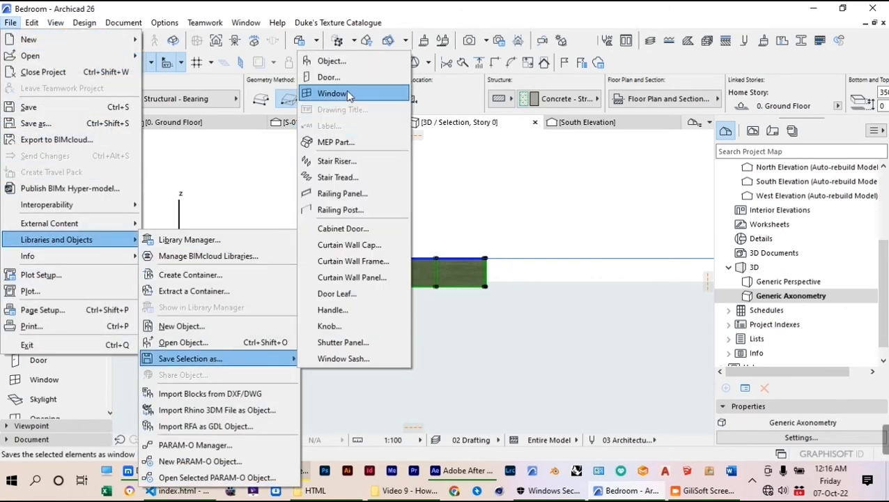
click(341, 61)
click(546, 207)
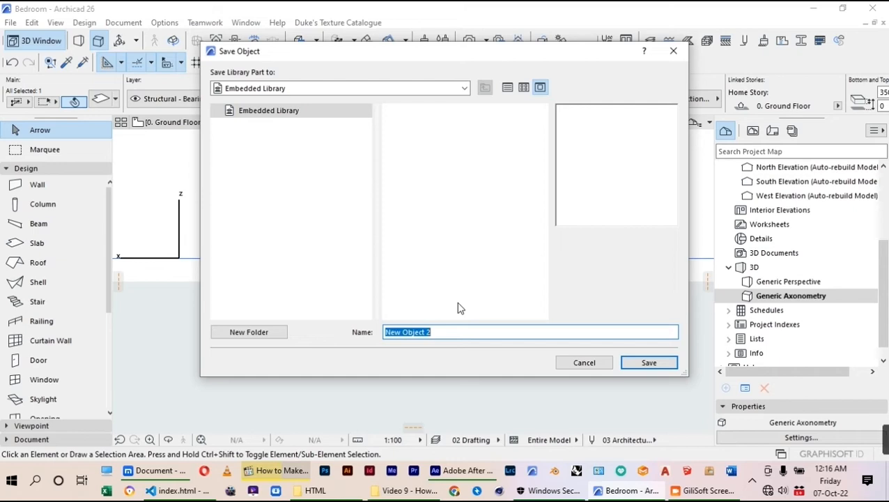
text(Side Storage)
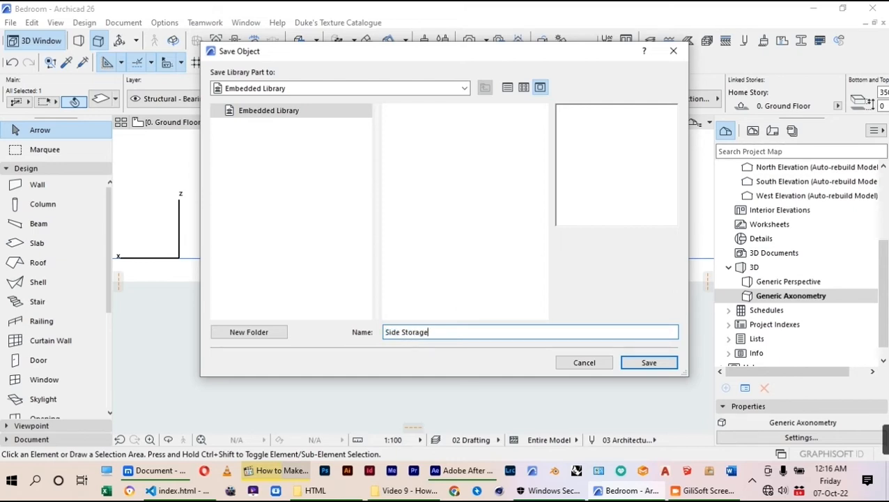
click(664, 368)
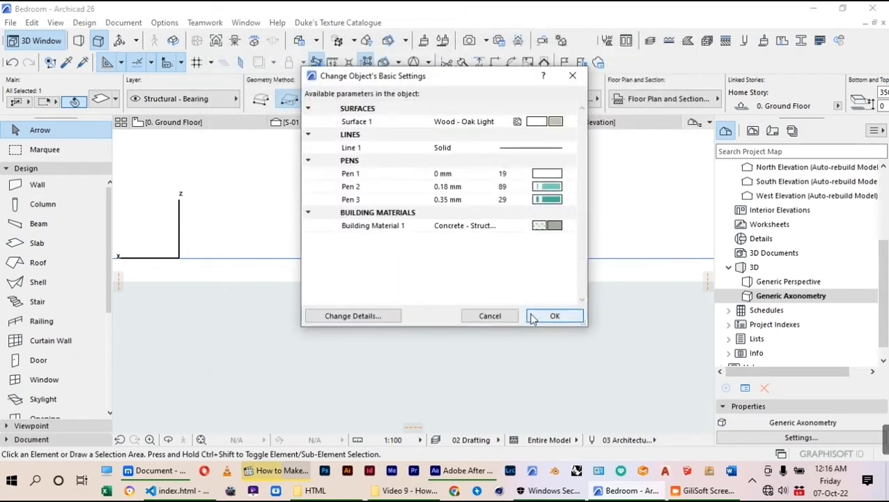
click(556, 316)
Step: Place the Side Storage object on the ground floor plan, just below the original cabinet outline
click(174, 122)
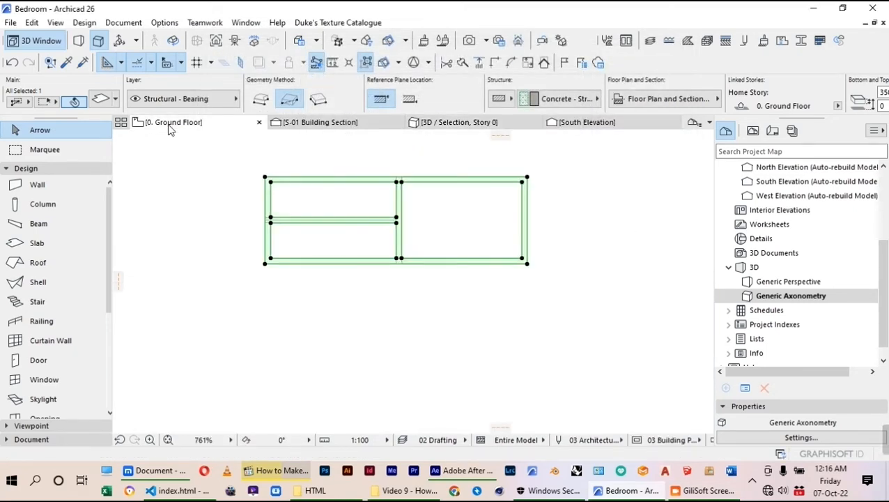
scroll(68, 237, down, 5)
click(40, 328)
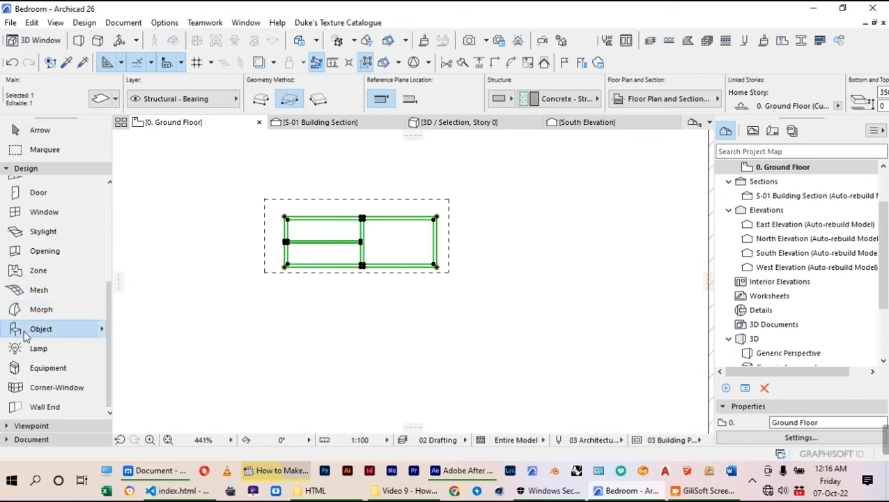
click(421, 333)
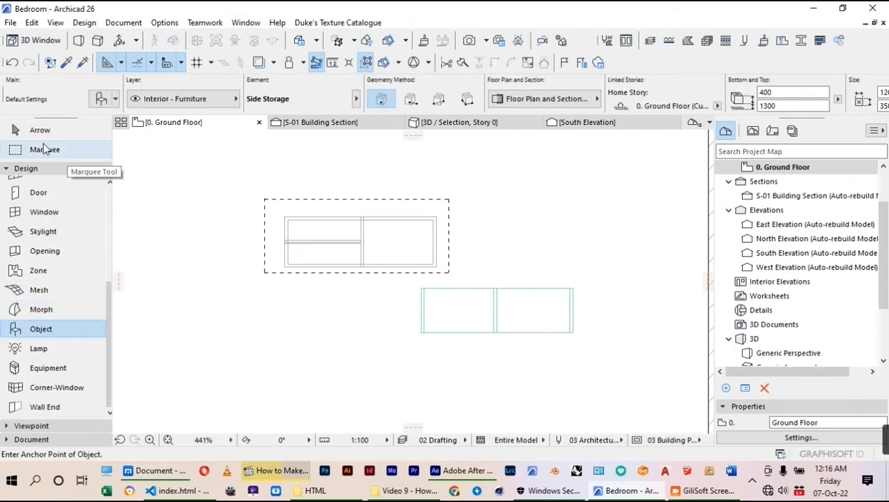
Step: Move the Side Storage object by its upper-left corner against the back wall, beside the bed's headboard
click(35, 130)
click(420, 332)
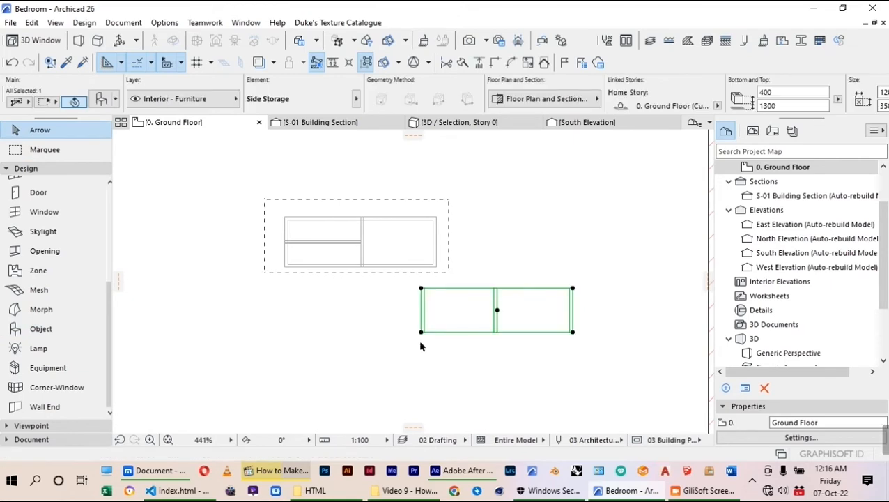
key(ctrl+d)
click(421, 288)
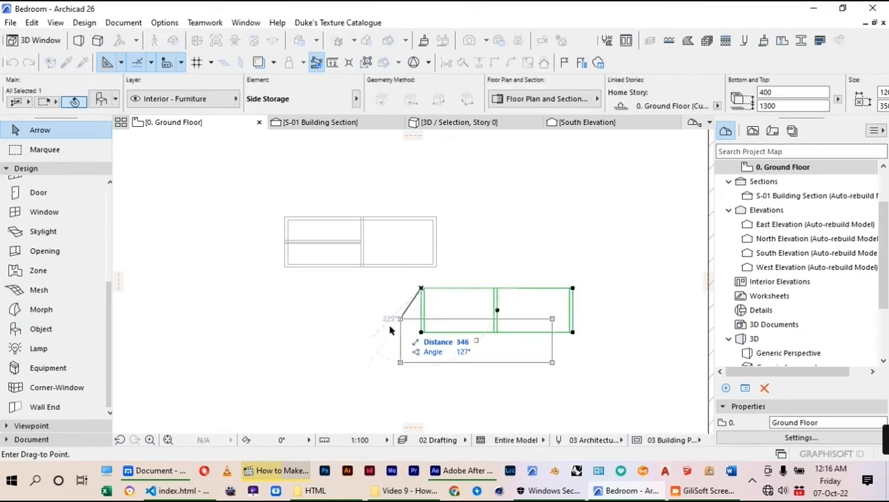
scroll(388, 333, down, 4)
scroll(616, 284, up, 2)
scroll(616, 284, up, 3)
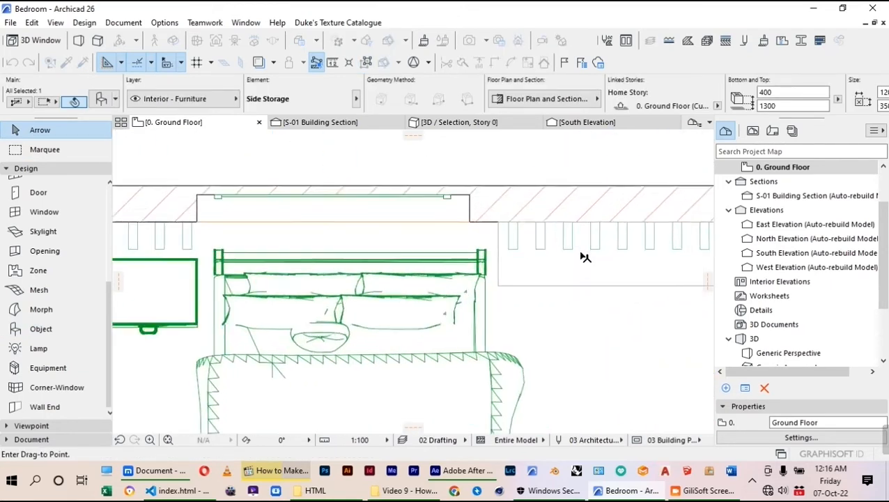
scroll(464, 215, up, 2)
click(464, 214)
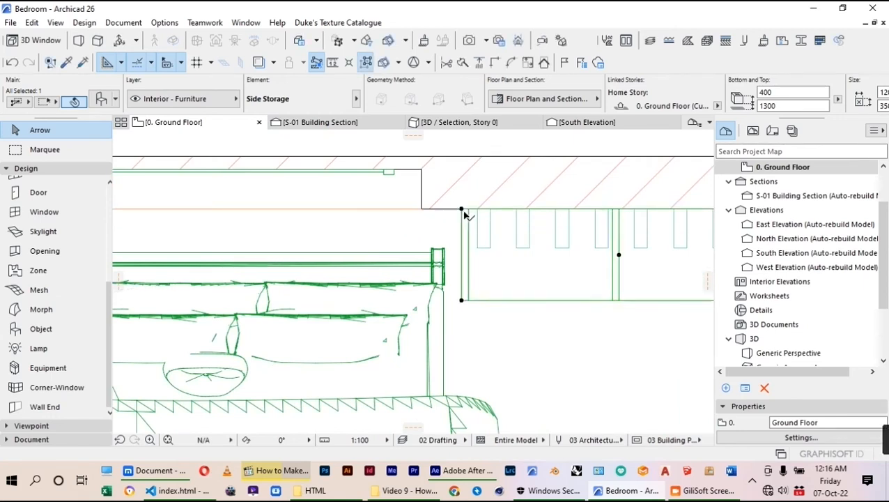
Step: Set the Side Storage object's bottom elevation to Project Zero to 200 mm
scroll(464, 215, down, 3)
key(ctrl+t)
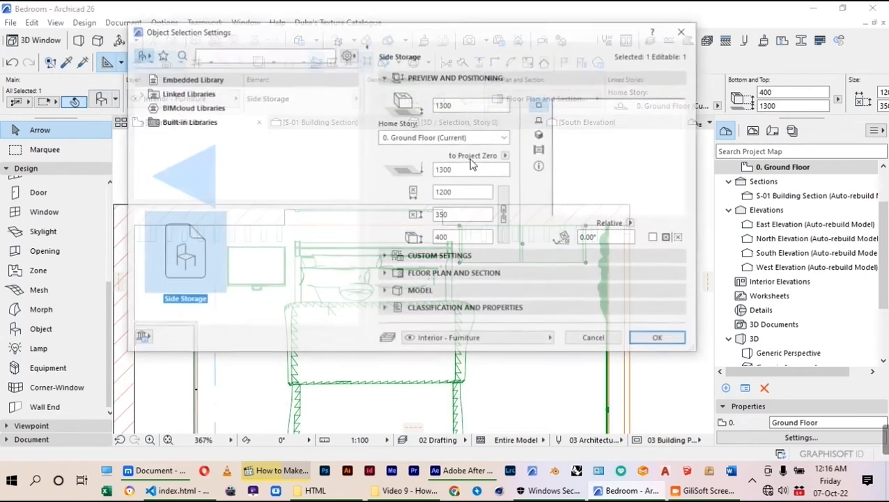
double_click(461, 170)
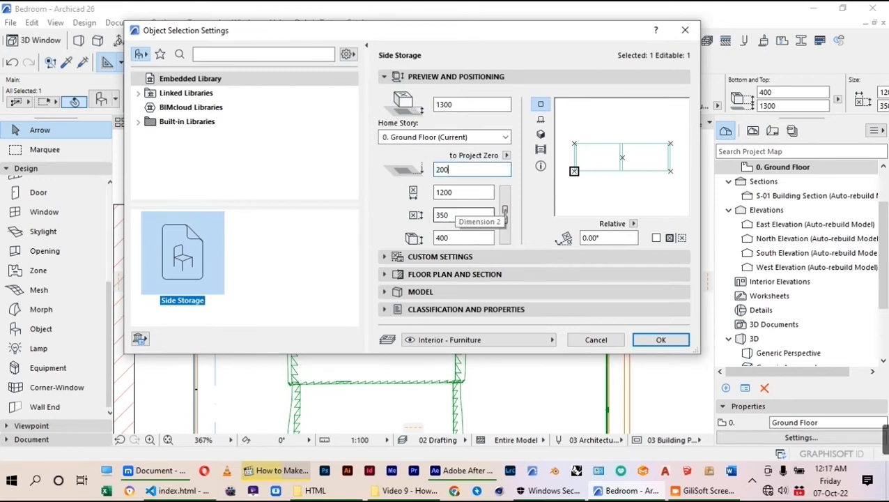
text(200)
key(Return)
Step: Show a marquee around the headboard end of the room in 3D and examine the side storage beside the bed
scroll(461, 215, down, 3)
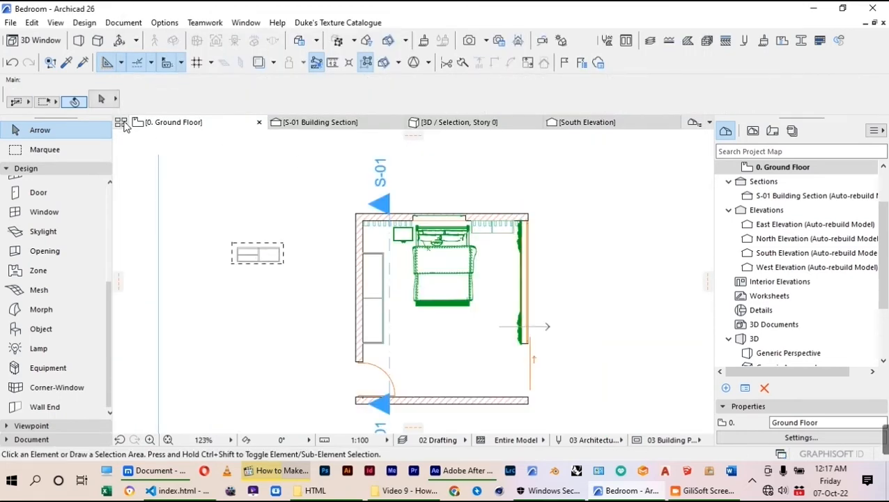
click(38, 149)
click(428, 186)
click(588, 264)
right_click(625, 206)
click(685, 415)
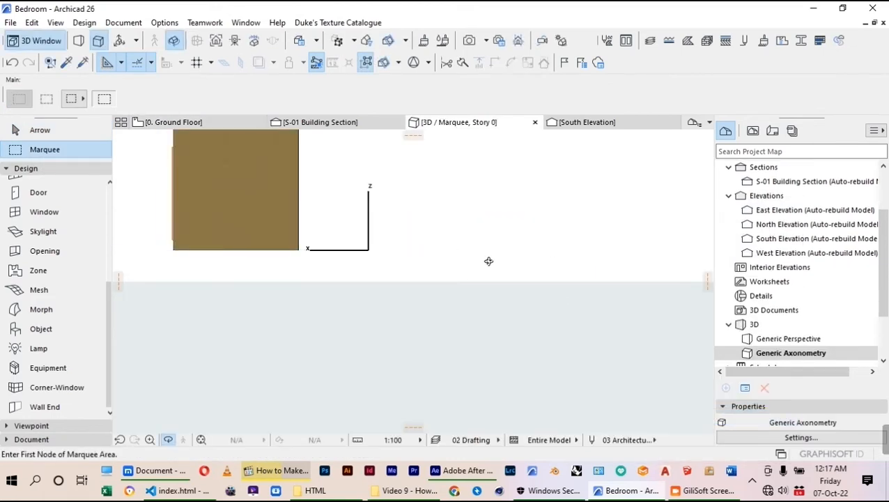
drag(446, 300, 598, 257)
scroll(352, 295, down, 2)
scroll(491, 249, up, 8)
shift+middle_drag(598, 256, 554, 281)
scroll(547, 282, down, 5)
Step: Return to the ground floor plan and clear the marquee
click(166, 122)
key(Escape)
key(Escape)
middle_drag(364, 378, 347, 349)
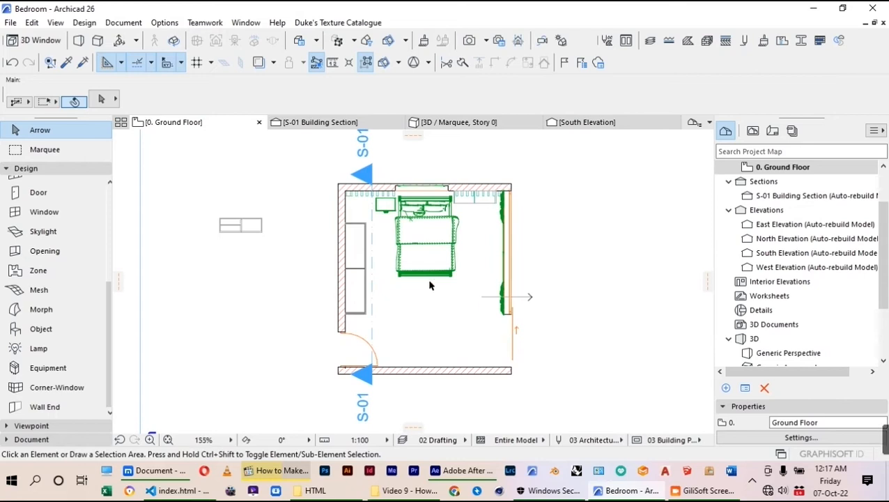
scroll(430, 285, up, 2)
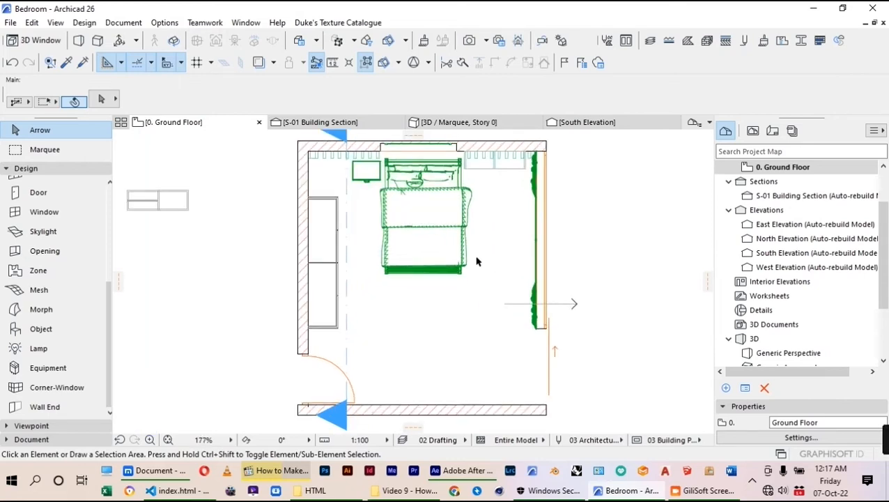
Step: Choose Buckle_Seat from the Sofas library folder and place it below the foot of the bed
double_click(40, 328)
scroll(231, 252, down, 1)
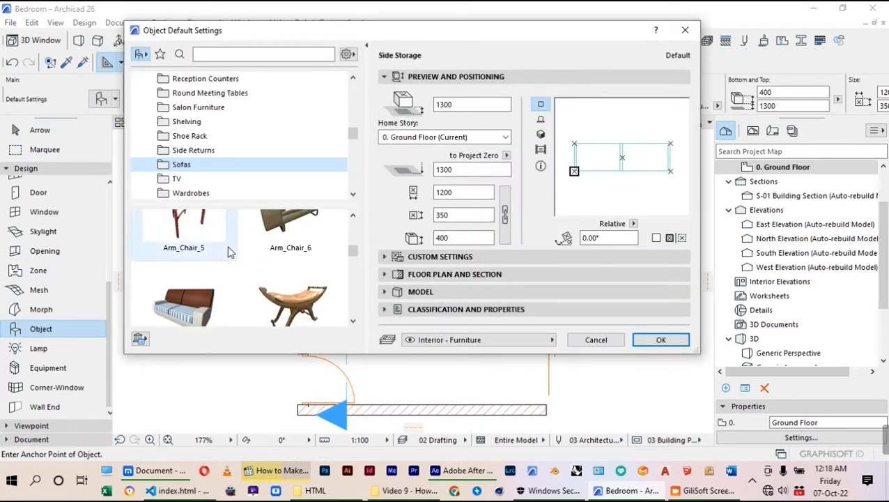
scroll(235, 251, up, 2)
scroll(282, 261, down, 3)
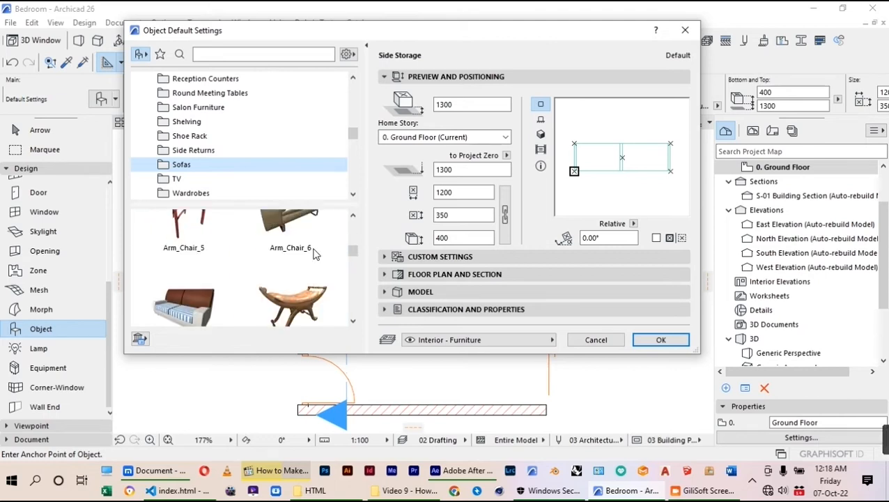
click(291, 265)
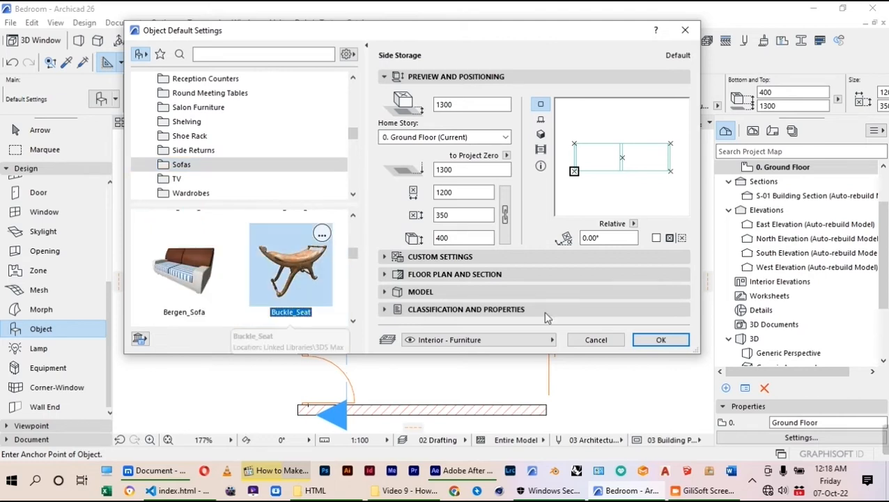
click(661, 340)
scroll(444, 245, up, 4)
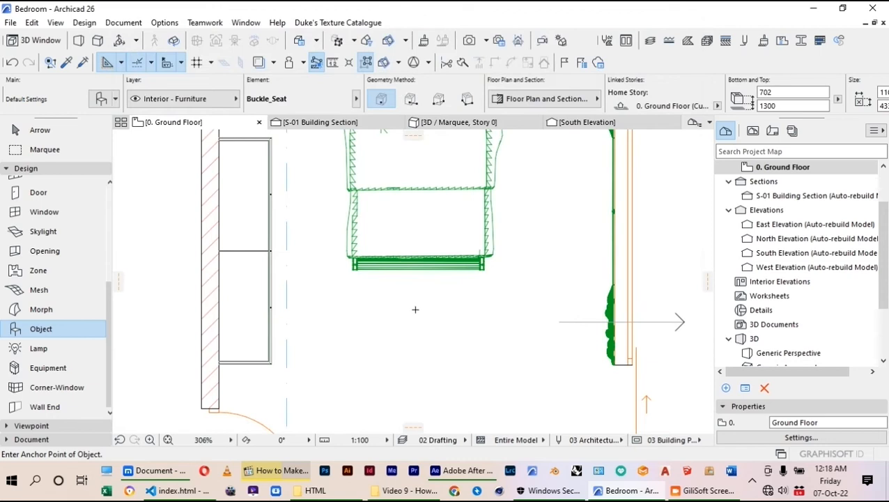
click(418, 304)
Step: Move the seat so it is centred at the foot of the bed and confirm its object settings
click(40, 130)
drag(468, 296, 458, 302)
drag(530, 283, 420, 327)
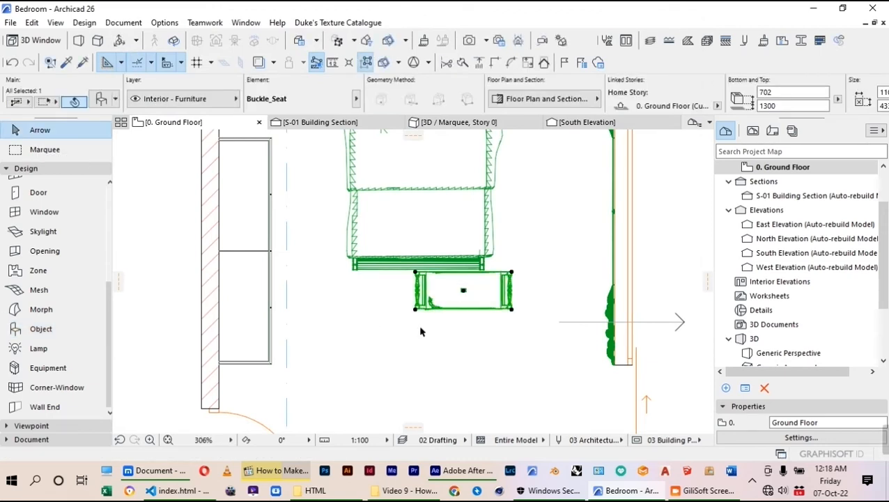
drag(469, 297, 431, 302)
scroll(394, 301, down, 5)
scroll(394, 301, up, 3)
click(101, 98)
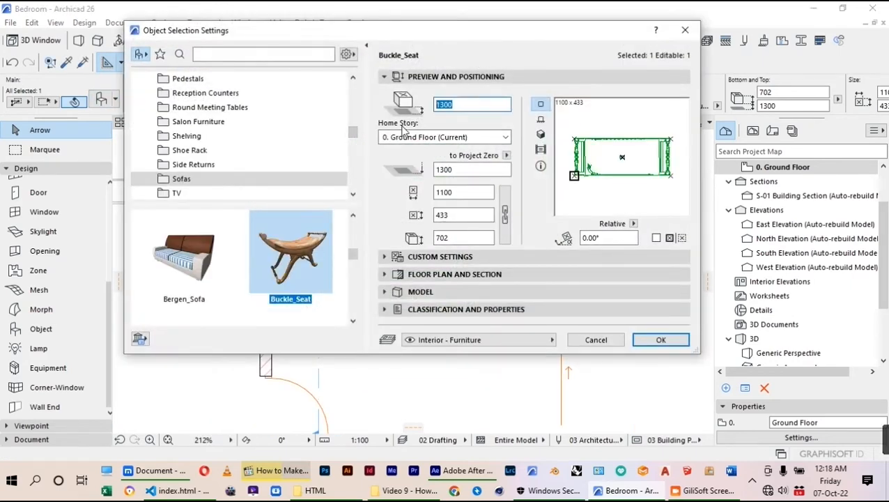
key(Return)
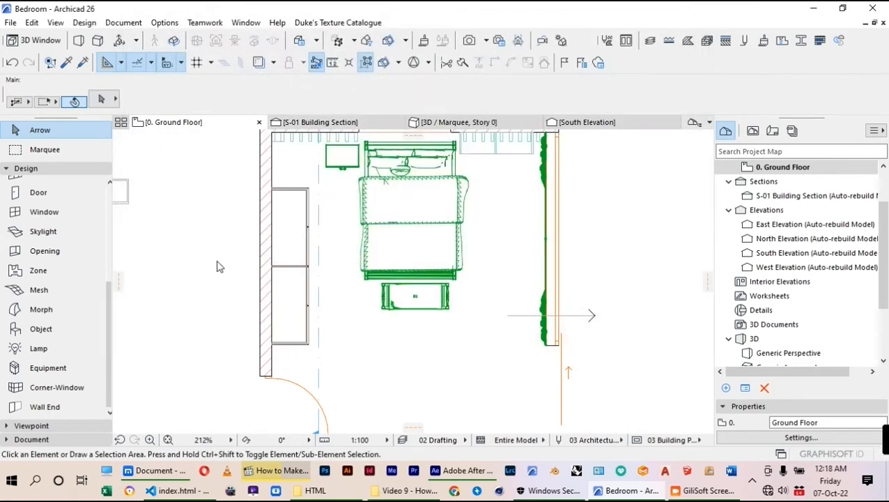
Step: Choose Mirror 26 from the Decoration 26 library folder as the next object
scroll(450, 273, down, 5)
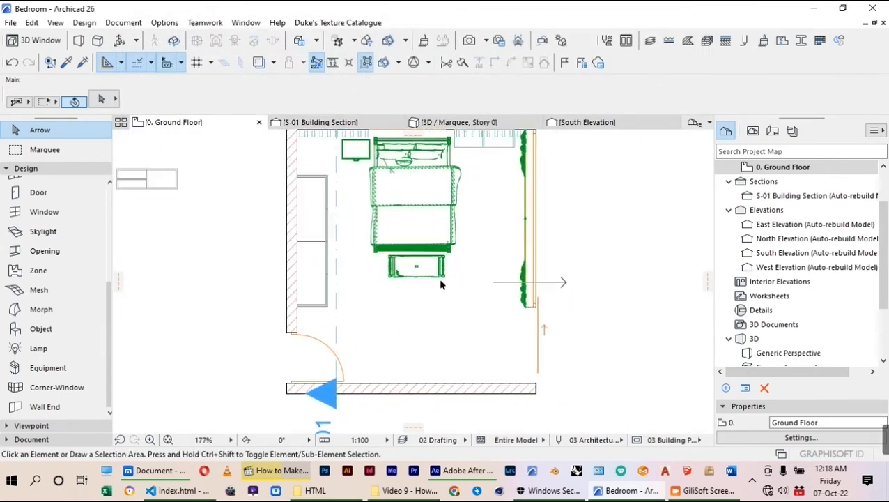
scroll(426, 338, up, 3)
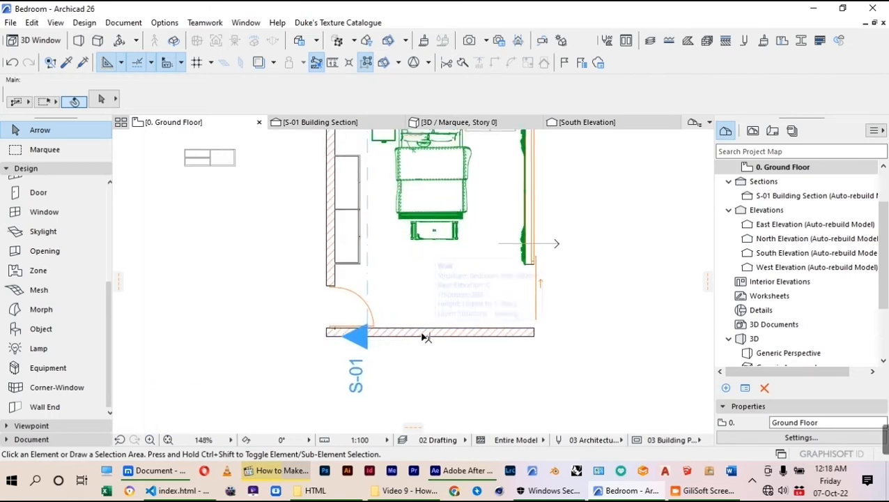
double_click(15, 332)
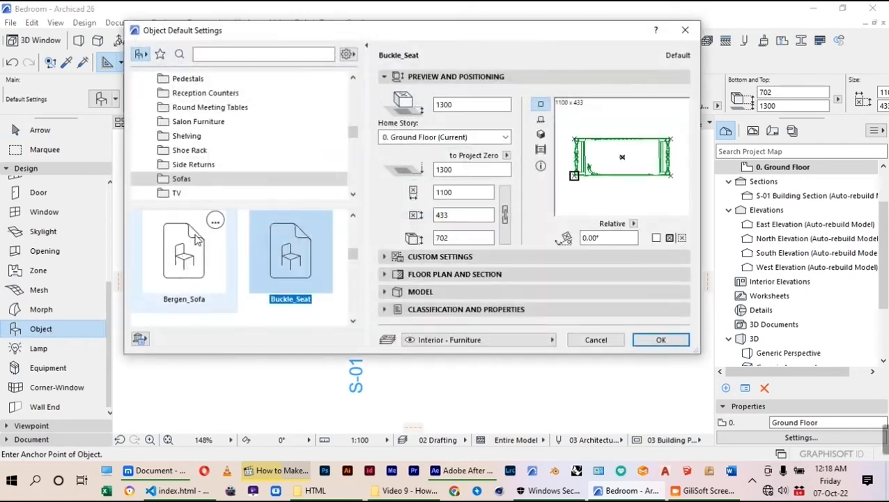
scroll(206, 129, up, 12)
scroll(182, 112, down, 10)
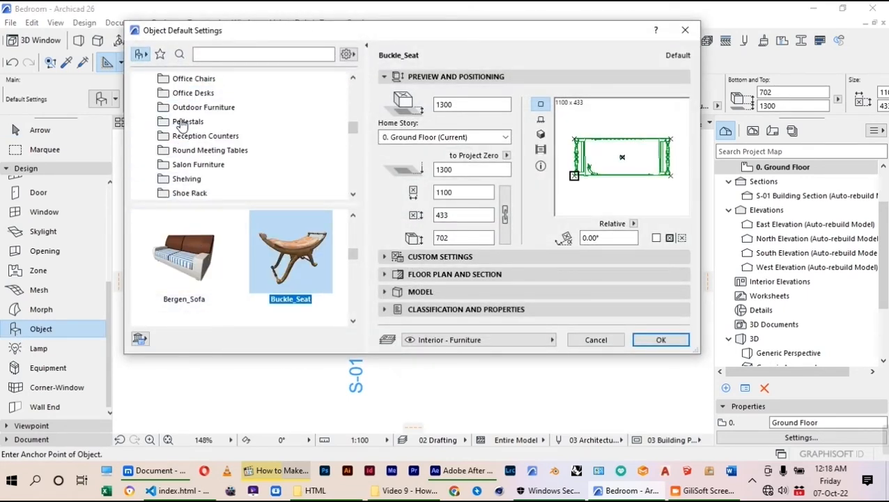
scroll(179, 122, down, 6)
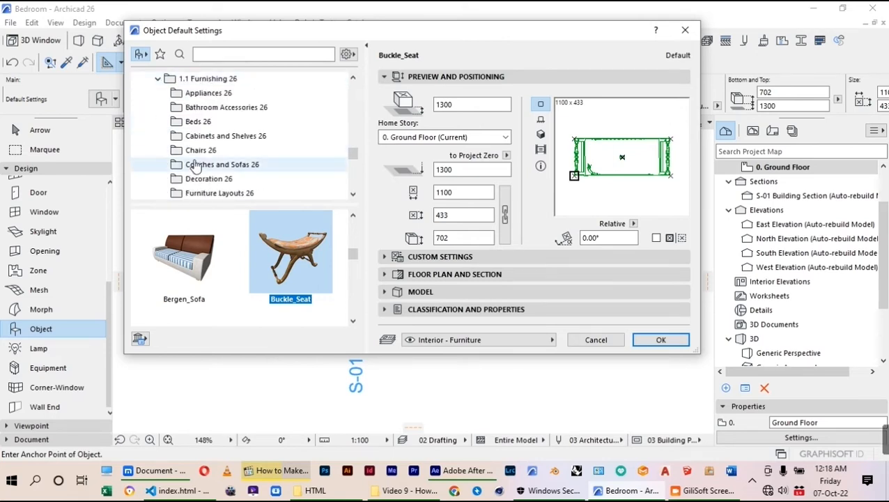
click(182, 179)
scroll(223, 262, down, 2)
scroll(223, 261, down, 3)
click(279, 282)
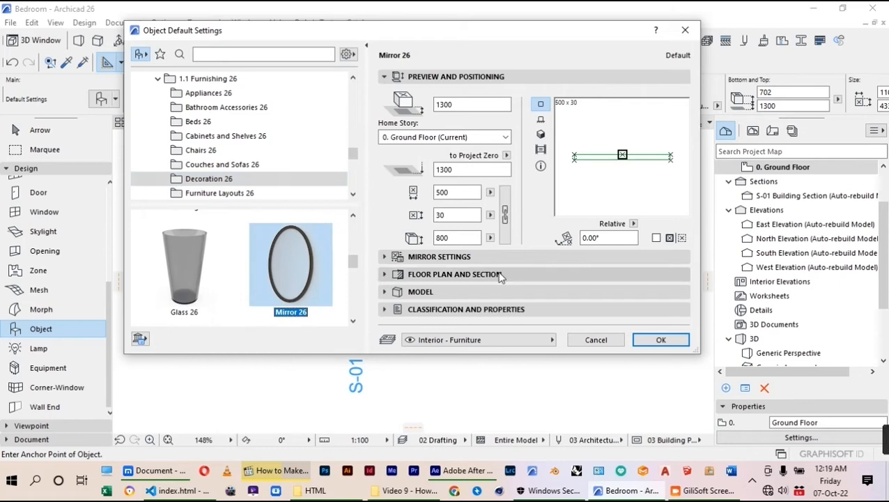
Step: Choose the Rectangular style for the Mirror 26 object
click(439, 256)
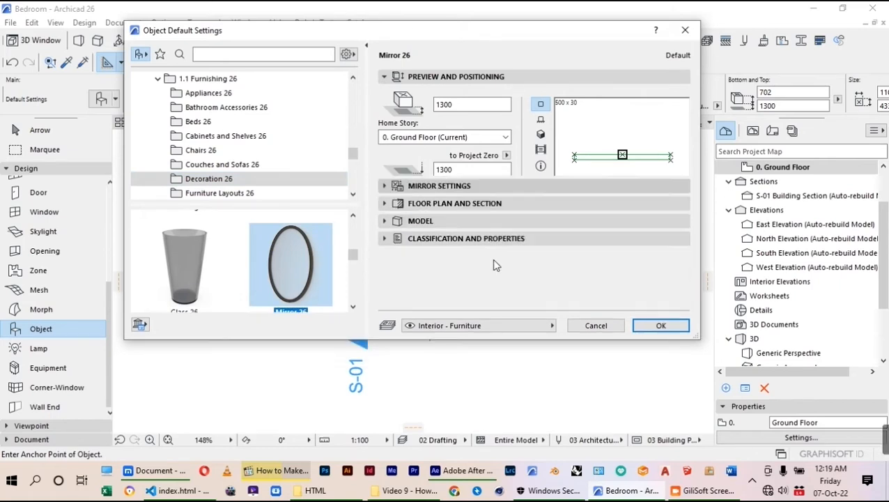
click(410, 218)
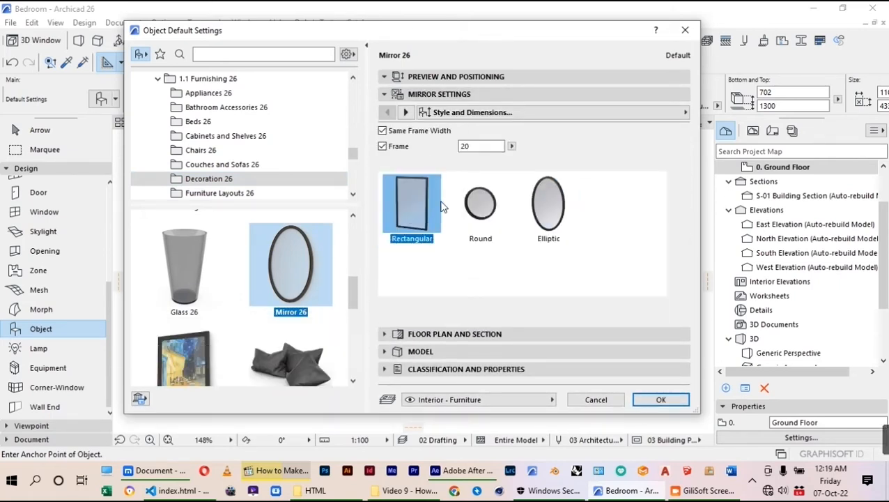
click(444, 94)
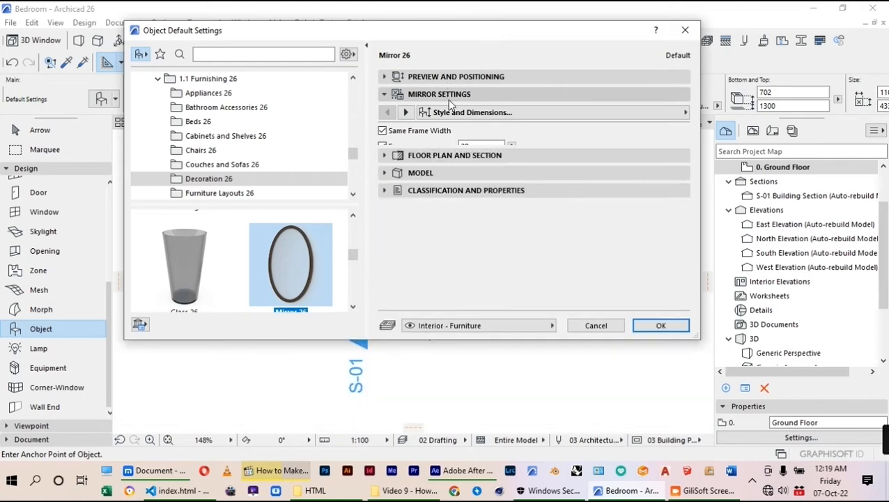
Step: Set the mirror's bottom elevation to 400, its width to 1500 and its height so the top reaches 2000, and confirm the settings
click(452, 77)
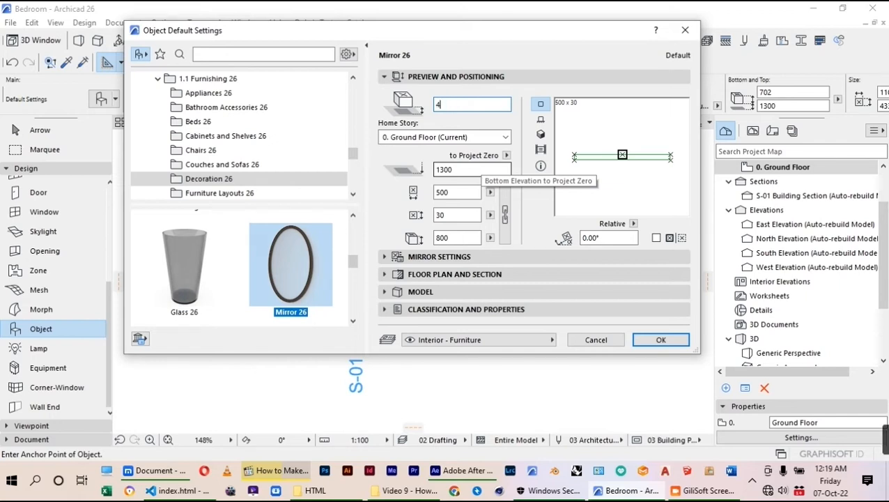
text(400)
key(Tab)
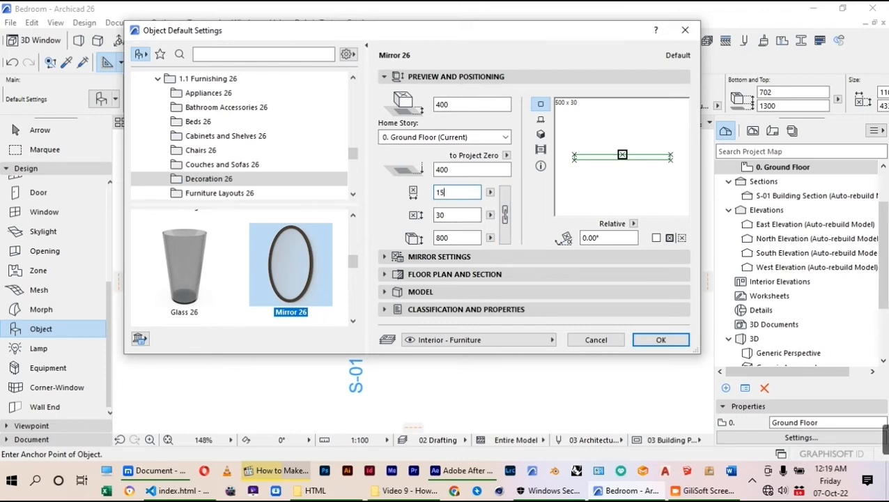
click(441, 238)
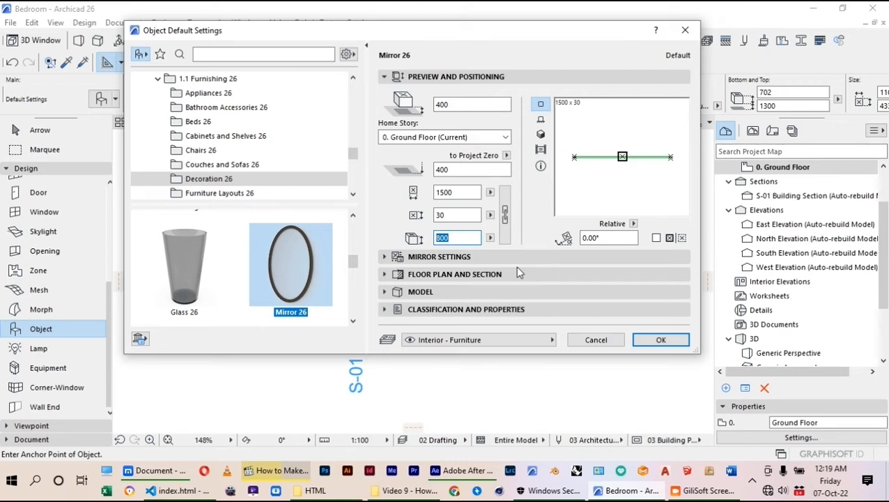
key(Return)
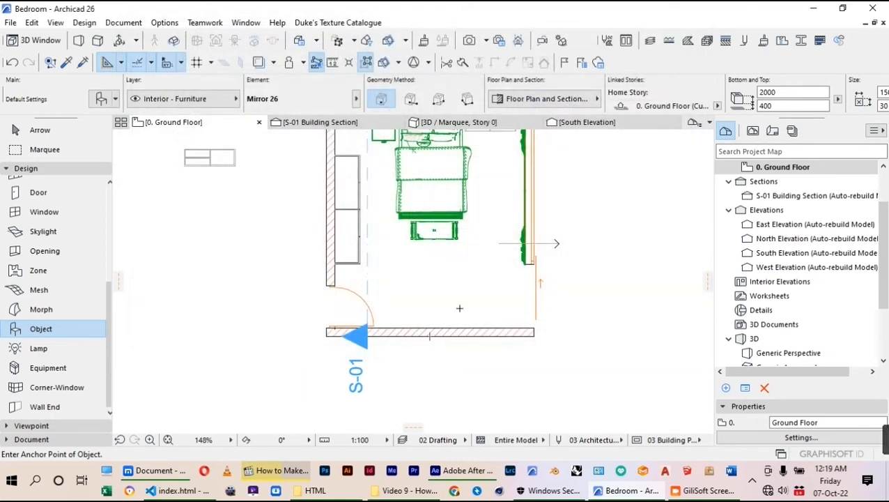
Step: Place the mirror horizontally just above the bedroom's lower wall on the plan, to the right of the door swing, and select it
click(444, 309)
click(54, 134)
scroll(485, 305, up, 1)
click(466, 311)
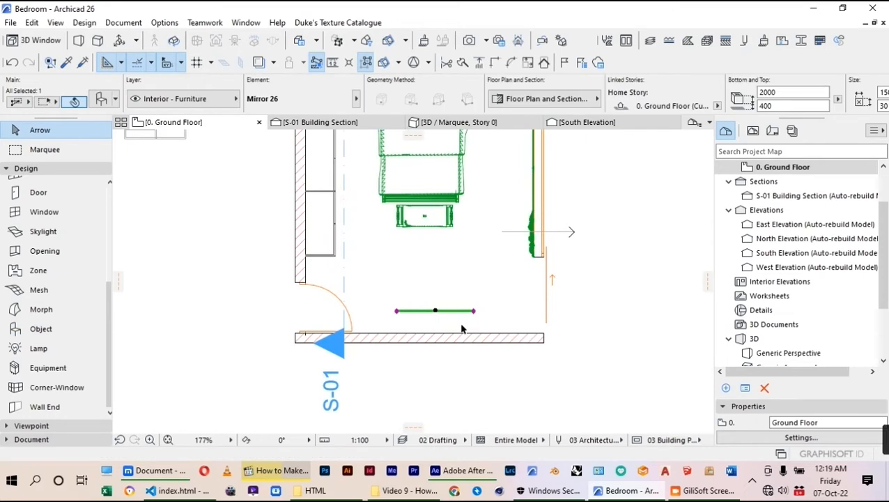
key(ctrl+d)
scroll(437, 315, up, 6)
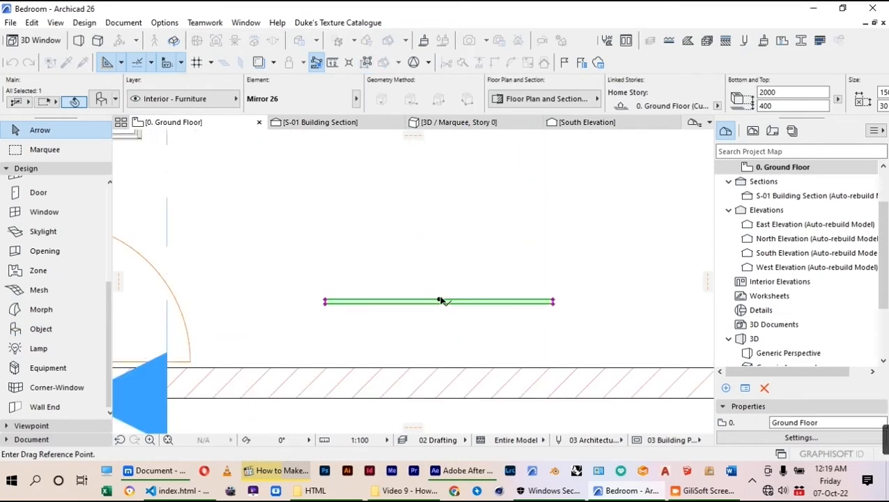
click(439, 309)
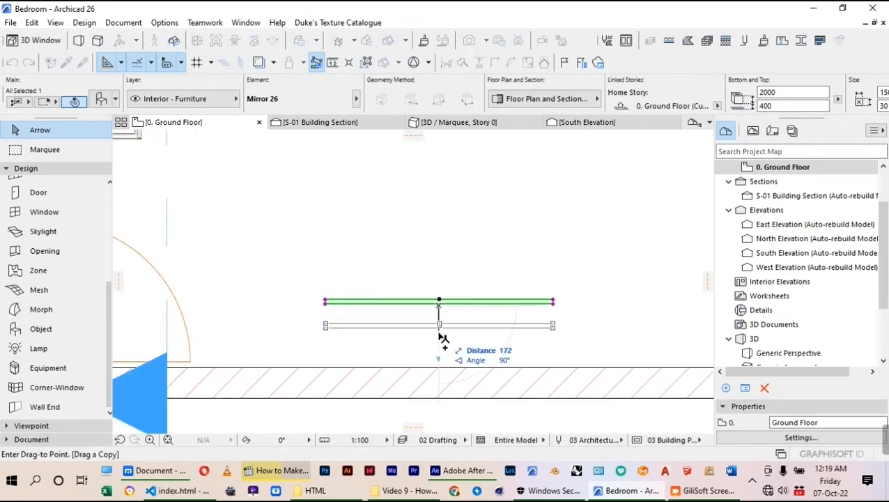
key(Escape)
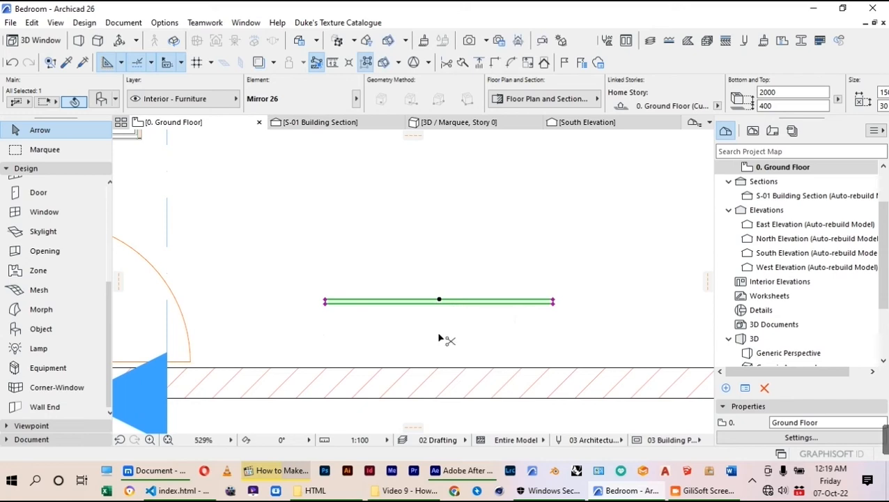
Step: Mirror the selected mirror object about a horizontal axis through its anchor point along its upper long edge
key(ctrl+m)
scroll(438, 306, up, 5)
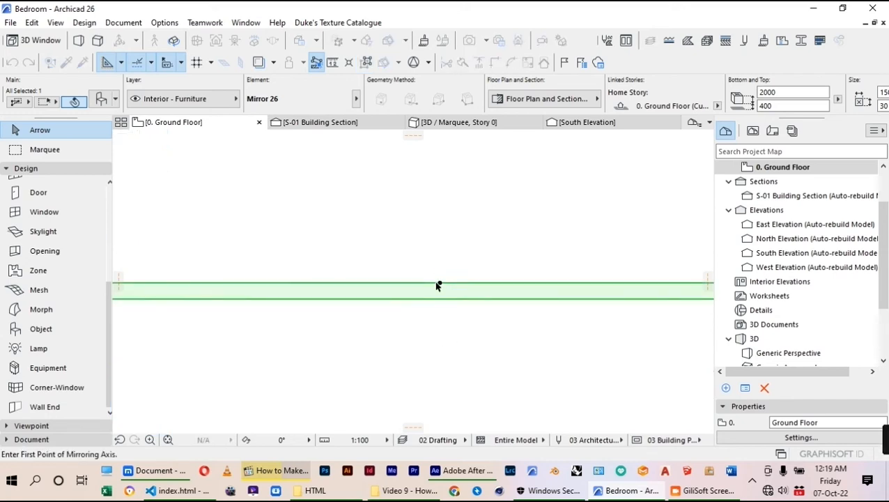
click(438, 283)
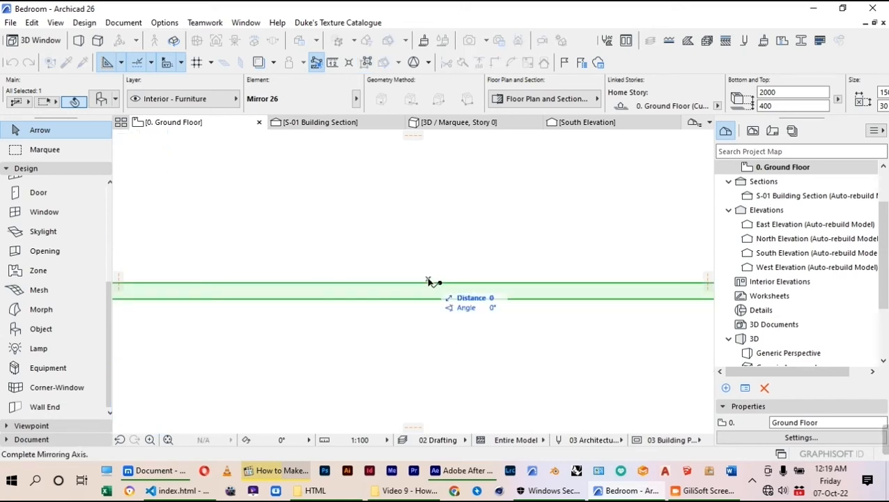
click(512, 283)
scroll(481, 295, down, 2)
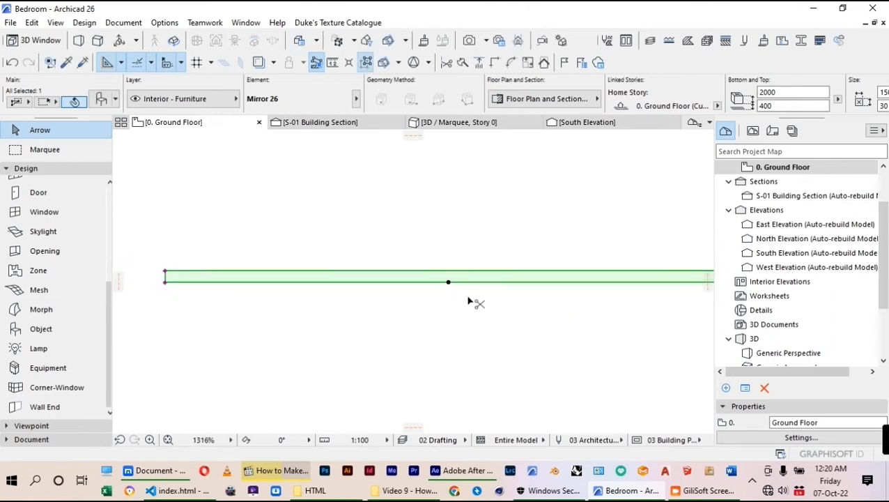
Step: Move the mirror about 465 mm down so it sits against the inner face of the lower bedroom wall
key(ctrl+d)
scroll(446, 292, down, 2)
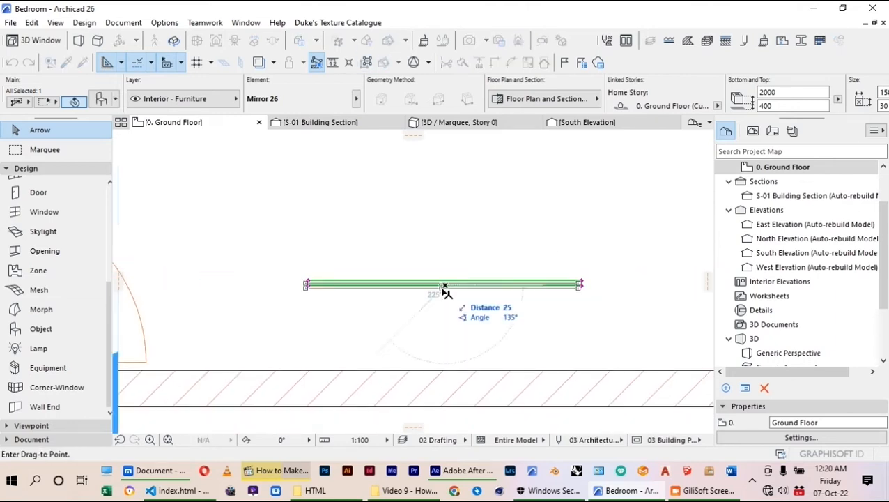
scroll(437, 311, down, 2)
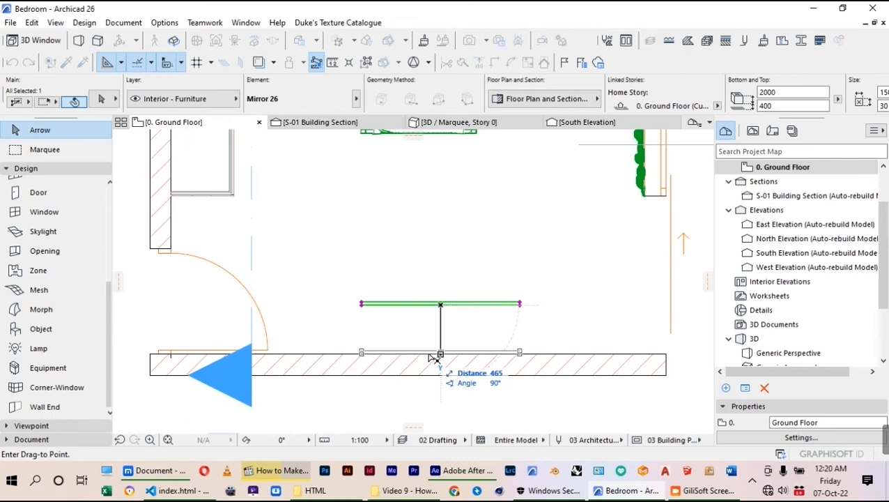
click(434, 357)
click(421, 308)
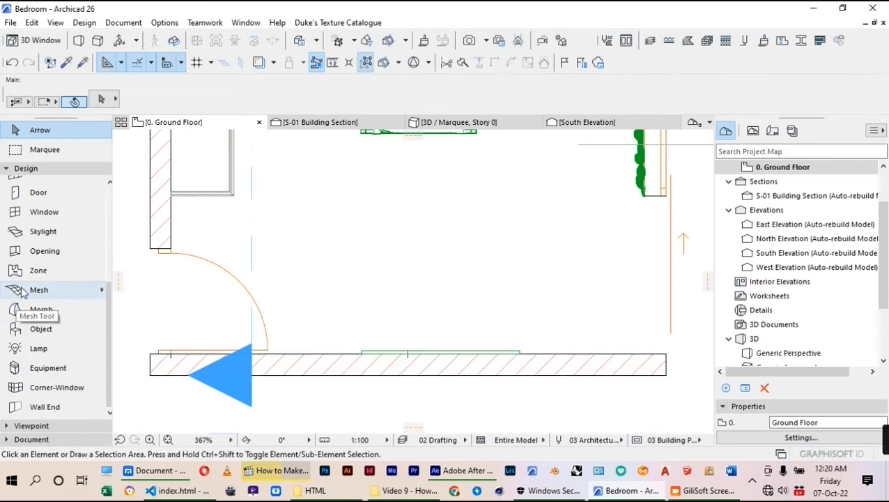
Step: Set the Object tool to the Bucket_O_Flowers plant from the Decor library folder
double_click(19, 326)
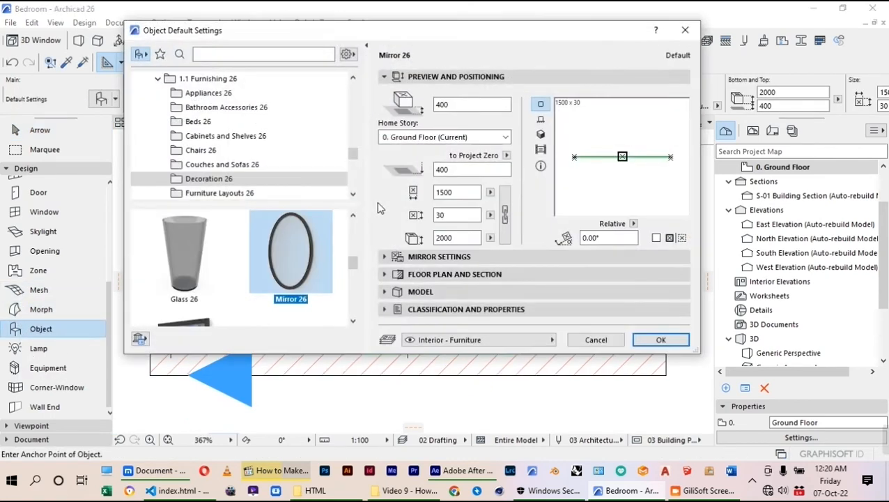
scroll(233, 120, up, 4)
scroll(223, 123, up, 2)
scroll(202, 124, up, 4)
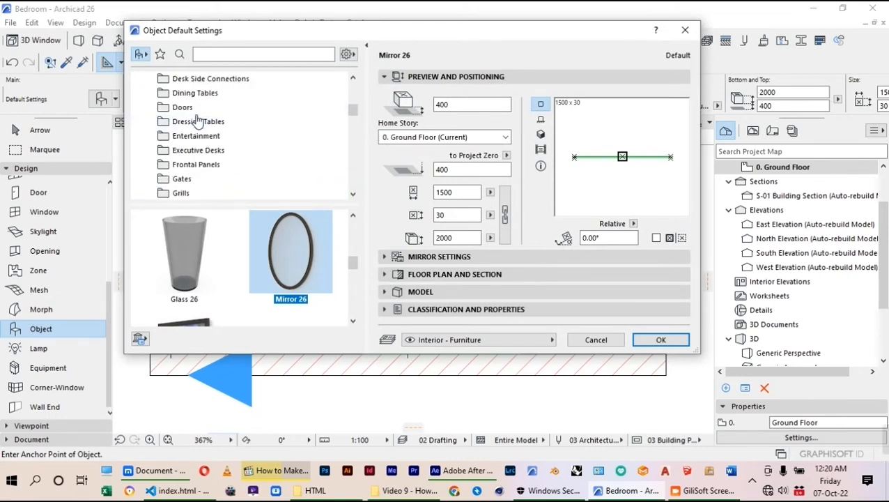
scroll(213, 124, up, 2)
click(202, 150)
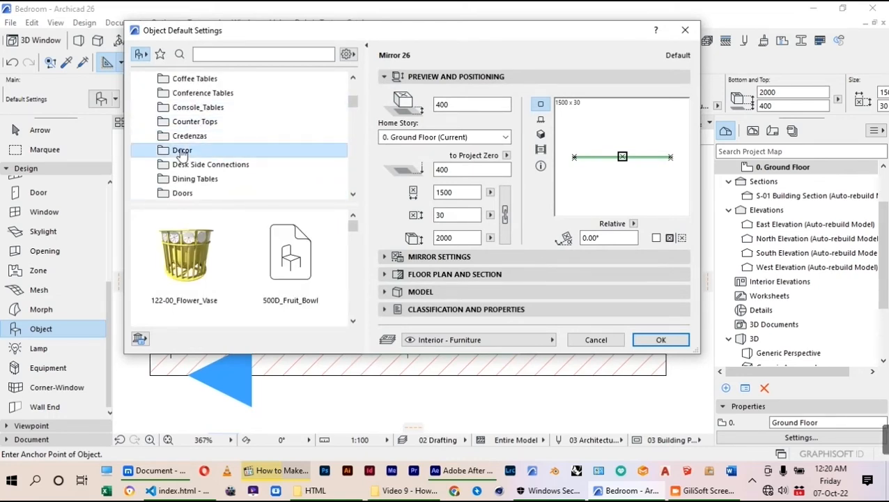
scroll(213, 253, down, 3)
click(213, 253)
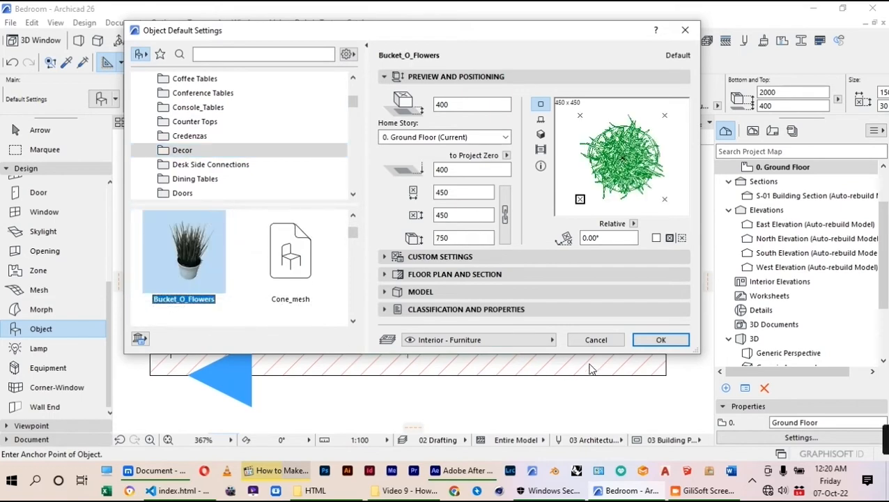
click(661, 340)
Step: Place the flower bucket in the lower-right corner of the bedroom, between the mirror and the sliding door
scroll(372, 315, down, 1)
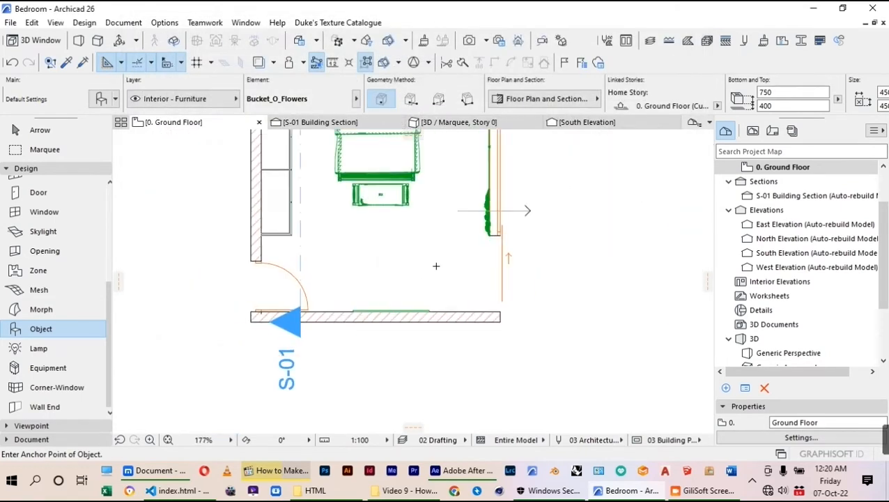
scroll(436, 266, up, 1)
click(472, 298)
key(Escape)
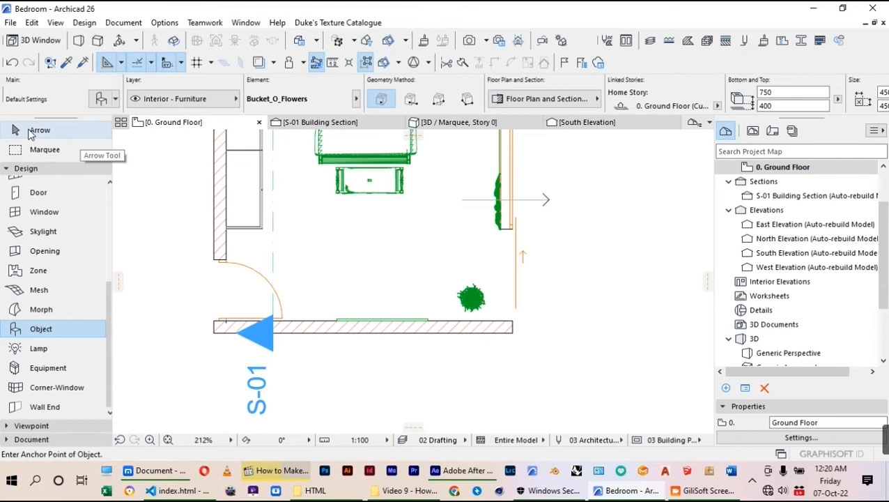
Step: Move the flower bucket slightly closer to the lower wall and deselect it
click(474, 300)
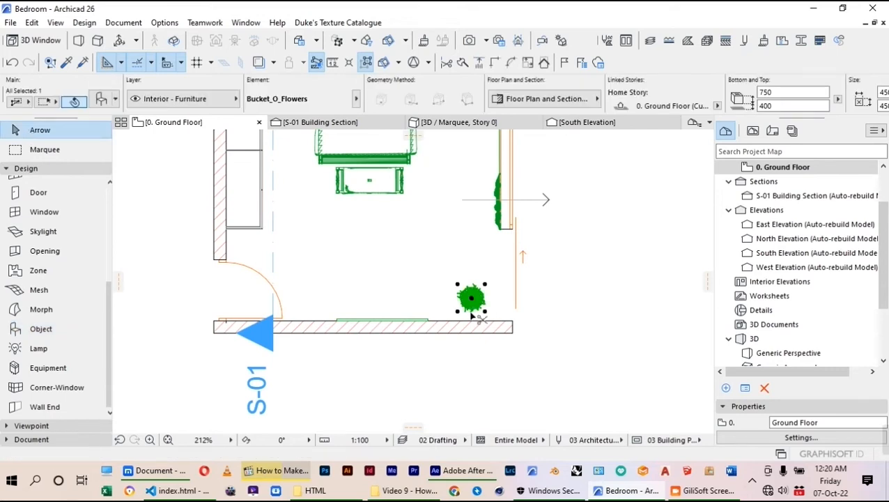
key(ctrl+d)
scroll(469, 309, up, 2)
click(473, 293)
click(450, 303)
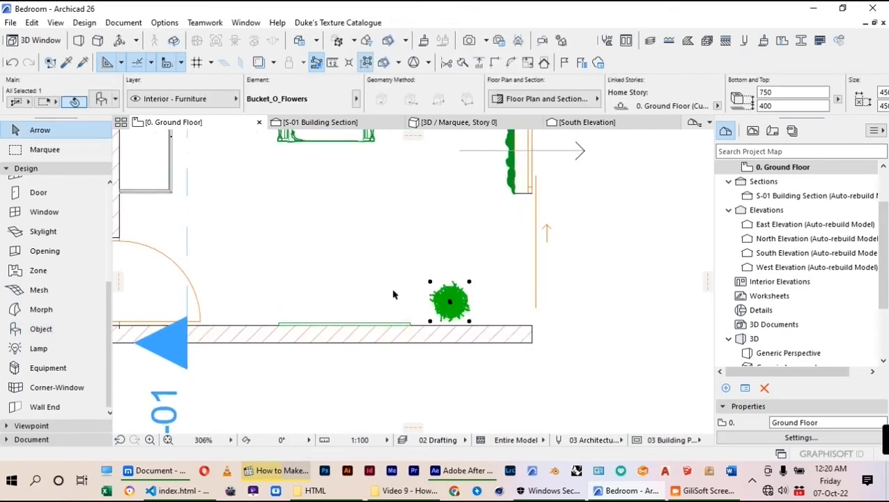
click(401, 298)
Step: Delete the stray divided rectangle lying outside the bedroom plan, beyond the wardrobe wall
scroll(421, 345, down, 5)
scroll(405, 266, up, 2)
scroll(405, 266, down, 2)
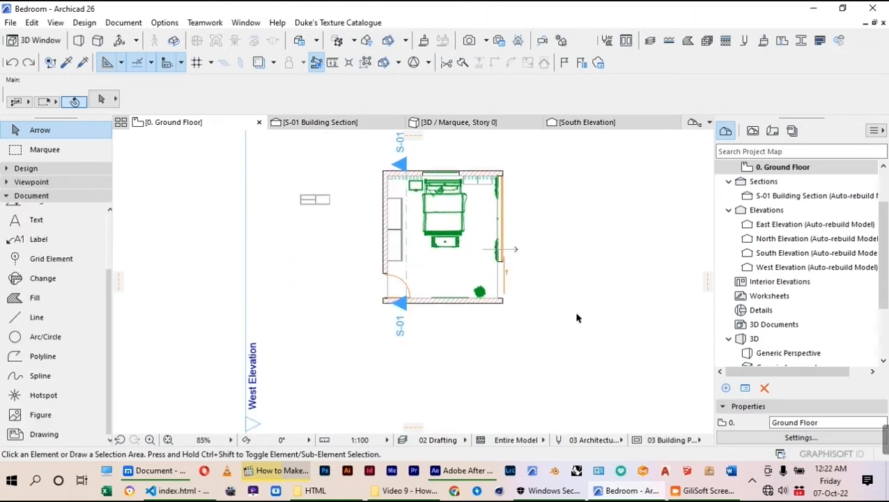
scroll(576, 313, down, 1)
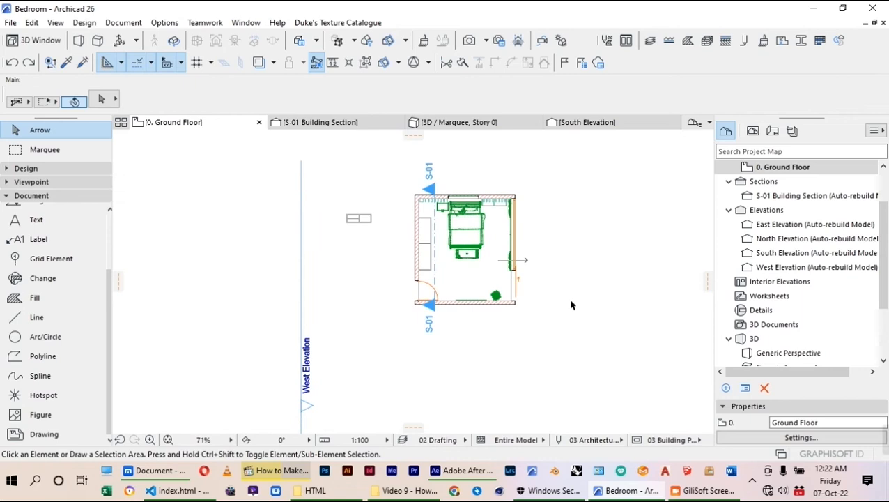
scroll(371, 220, up, 5)
click(345, 218)
click(277, 250)
scroll(295, 246, down, 3)
scroll(474, 344, up, 2)
scroll(488, 334, up, 1)
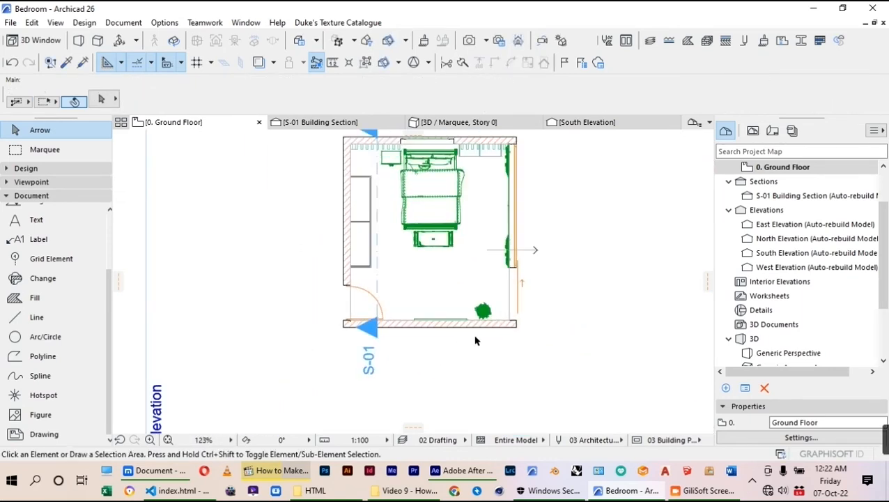
Step: Draw a line rectangle of about 2070 x 3150 mm around the bed and bench, starting at the inner face of the upper wall
scroll(397, 292, down, 2)
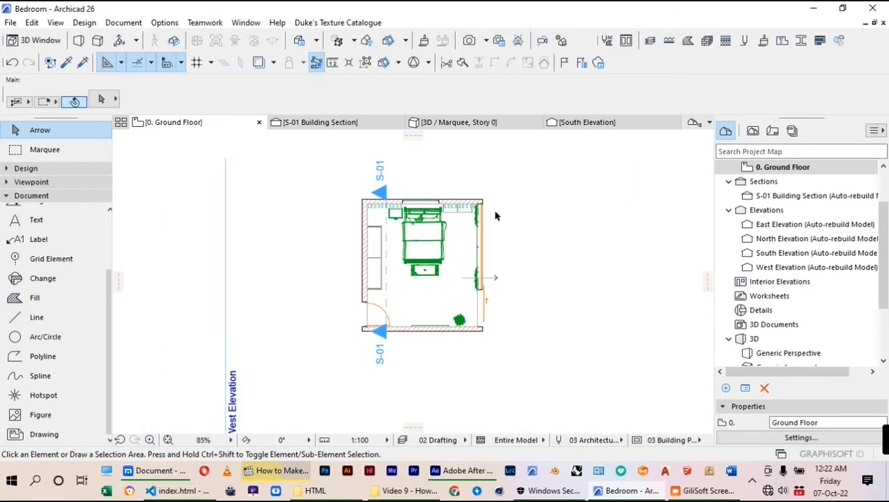
scroll(437, 262, up, 2)
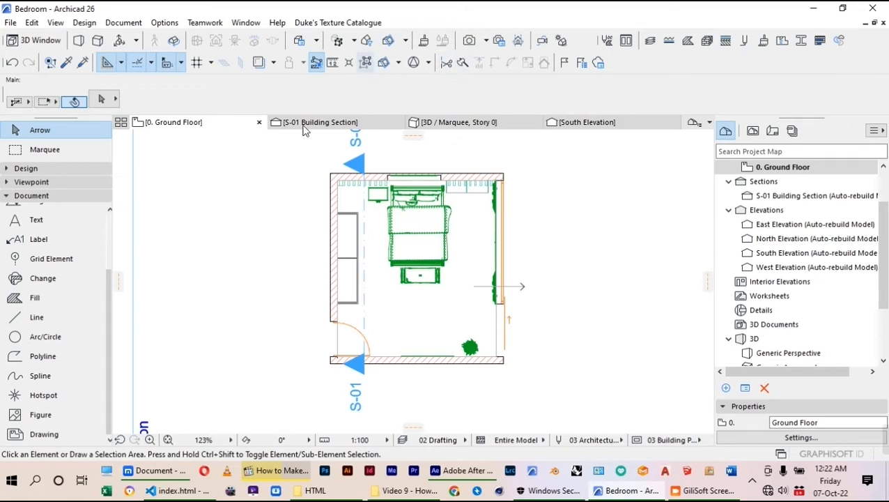
click(34, 317)
scroll(400, 204, up, 3)
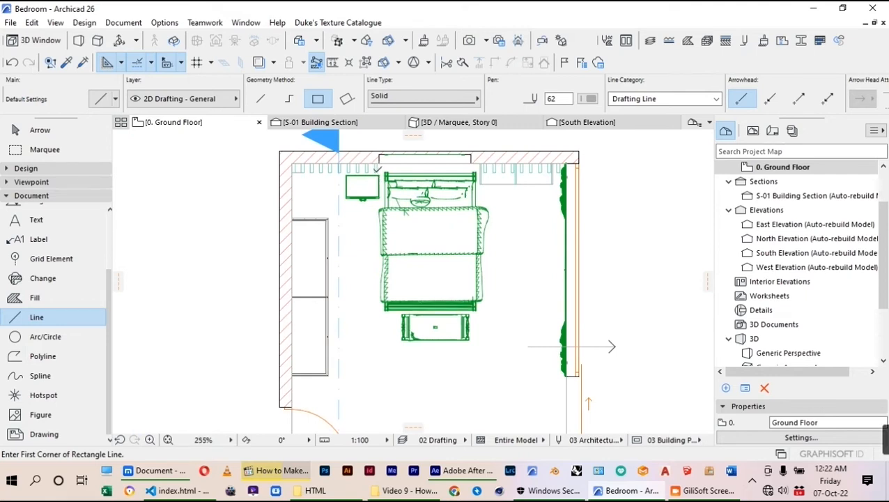
scroll(376, 168, up, 2)
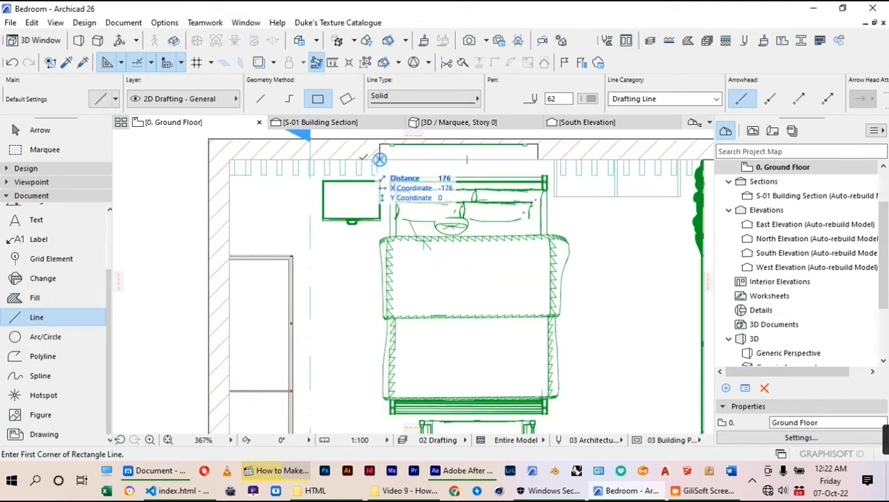
click(378, 163)
scroll(373, 218, down, 3)
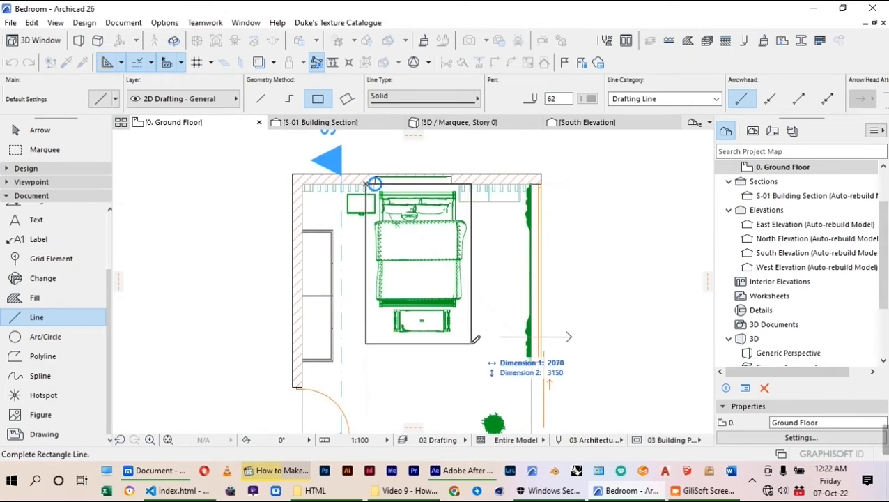
click(472, 344)
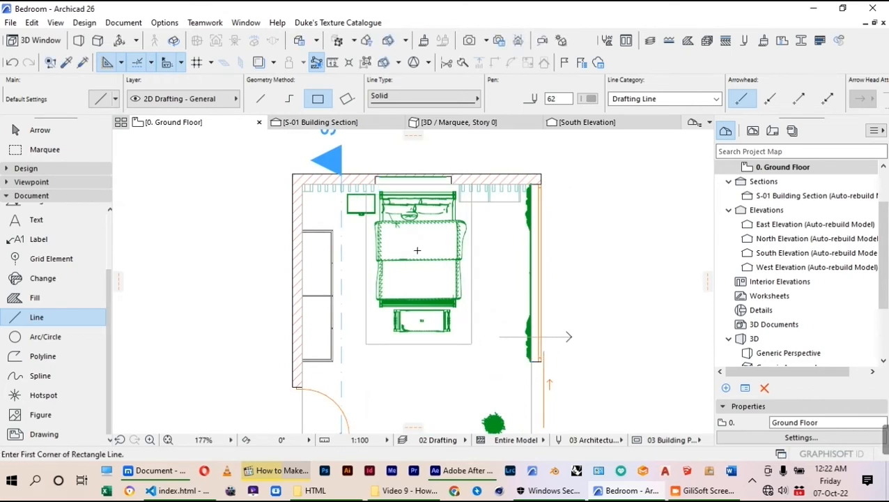
scroll(416, 250, down, 2)
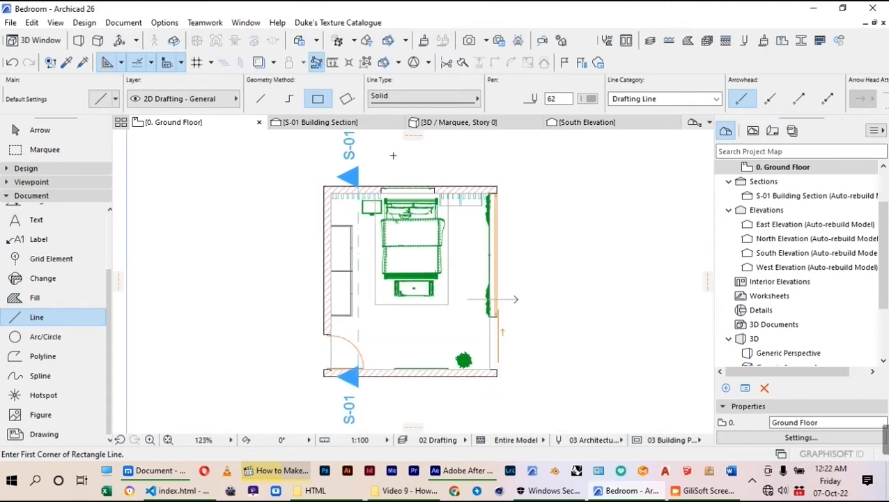
Step: Select all the 2D lines in the plan, move them to the empty area right of the room, and deselect them
click(40, 131)
click(37, 317)
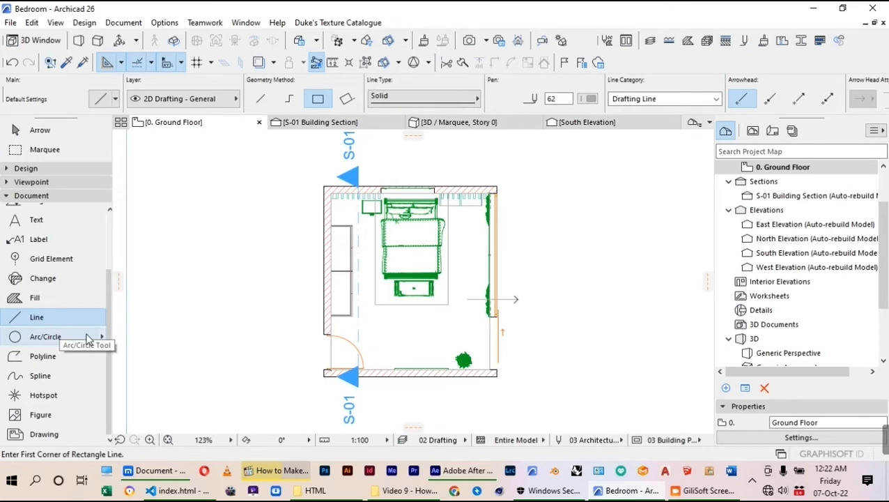
key(ctrl+a)
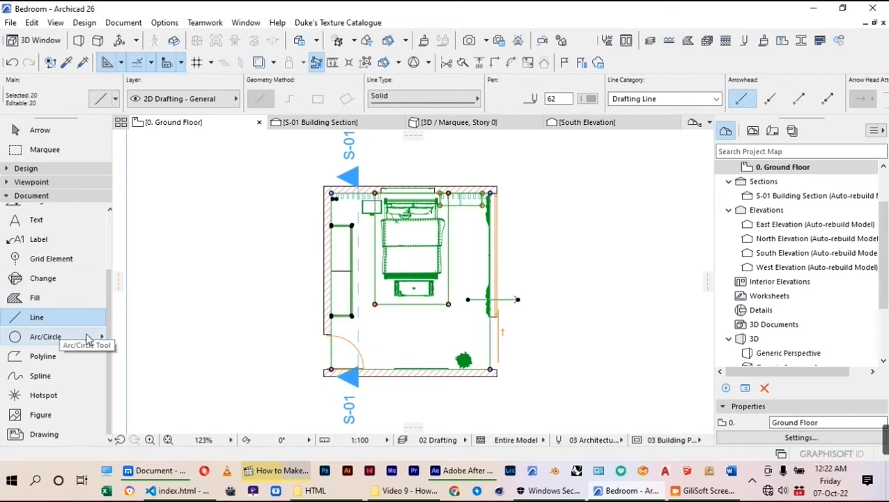
key(ctrl+d)
click(372, 336)
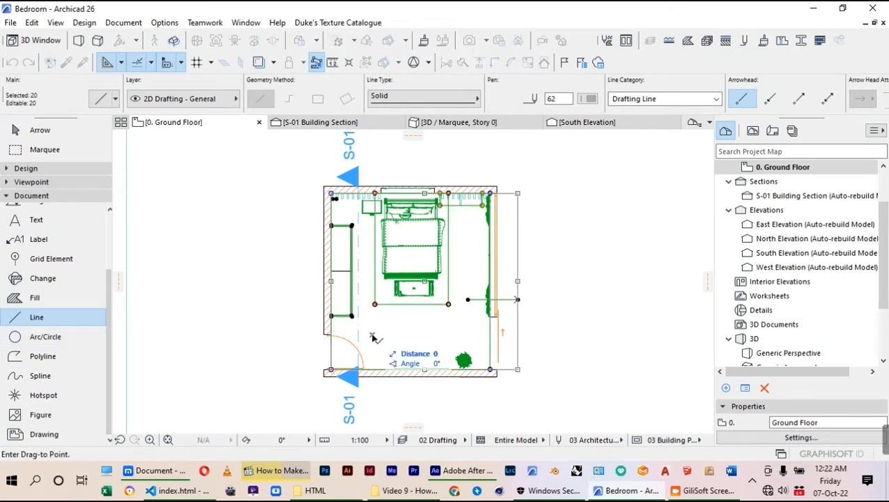
scroll(281, 323, down, 2)
click(528, 335)
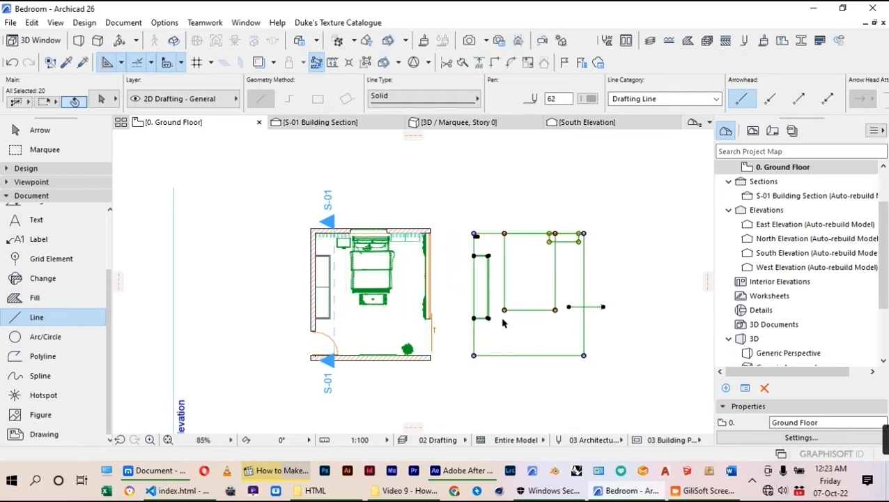
key(Escape)
Step: Delete the wardrobe outline, the arrow line and the small upper cabinet rectangle from the relocated lines
click(39, 130)
scroll(520, 276, up, 4)
drag(496, 223, 462, 380)
key(Delete)
click(641, 332)
key(Delete)
click(590, 218)
key(Delete)
scroll(596, 218, down, 2)
scroll(600, 205, up, 2)
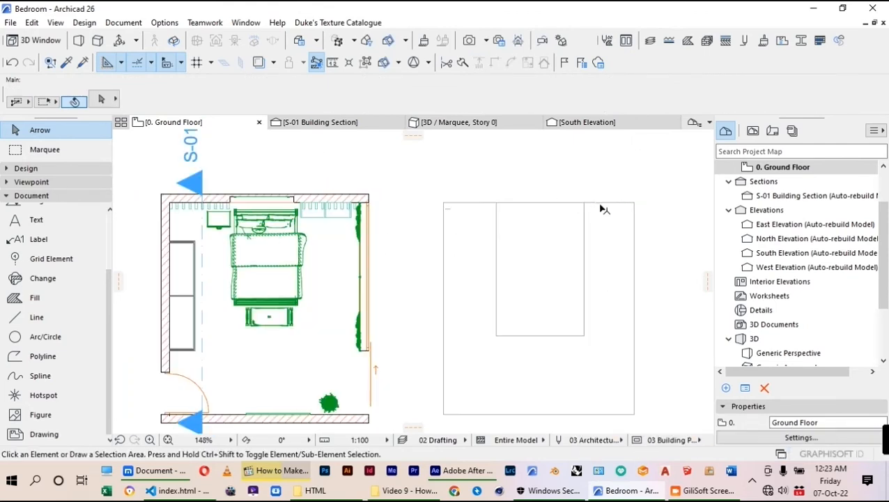
Step: Select the inner bed rectangle, turn on Suspend Groups so its lines can be edited individually, and deselect it
scroll(517, 184, down, 2)
scroll(530, 234, up, 1)
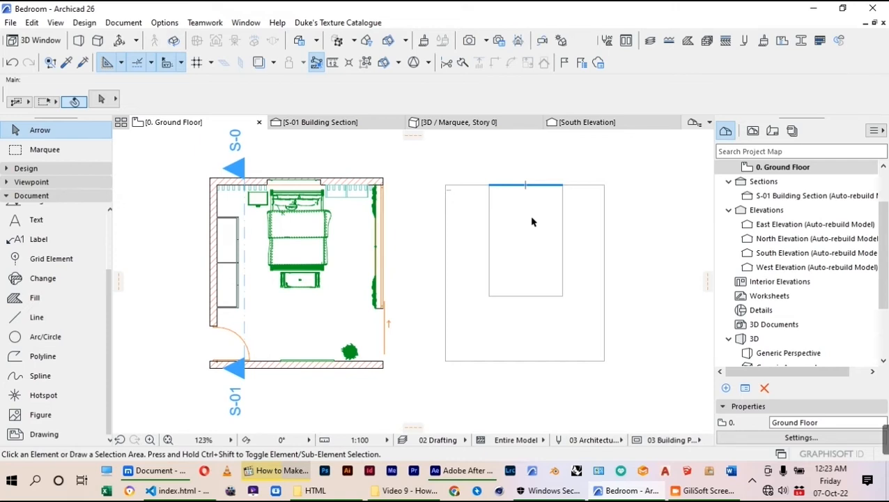
scroll(535, 219, up, 2)
scroll(432, 324, down, 2)
scroll(540, 272, up, 2)
scroll(540, 272, down, 1)
click(518, 269)
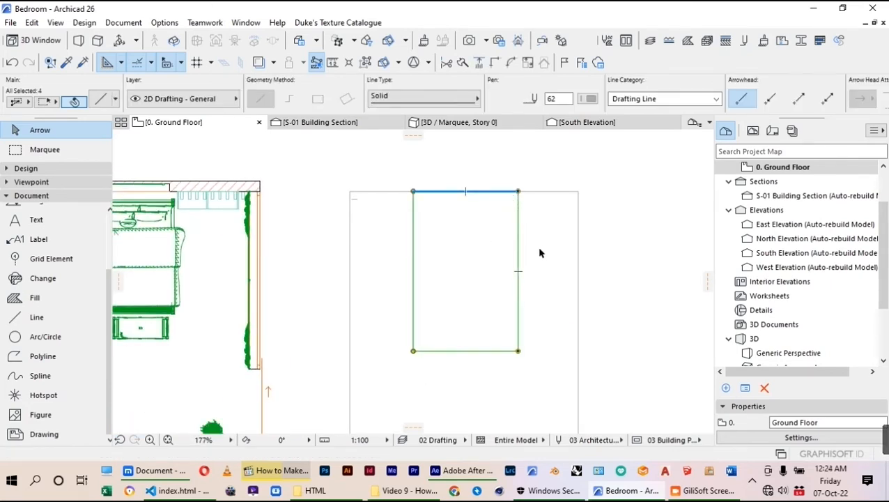
scroll(455, 272, down, 2)
scroll(478, 290, down, 3)
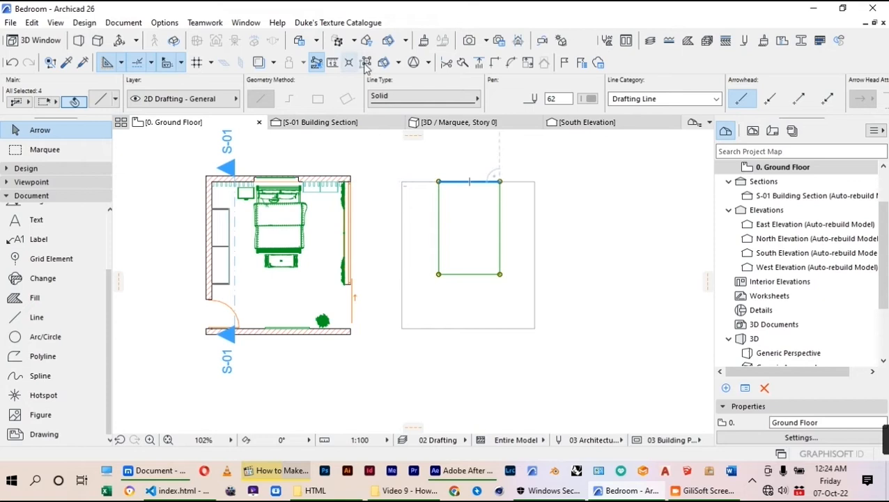
click(564, 246)
Step: Draw a single straight line from the inner rectangle's lower-left corner horizontally to the outer outline's left edge
click(36, 317)
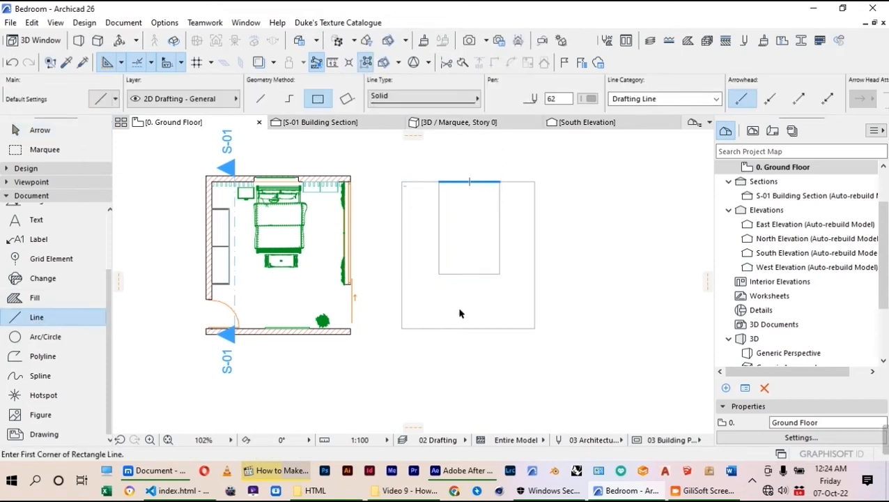
scroll(442, 272, up, 3)
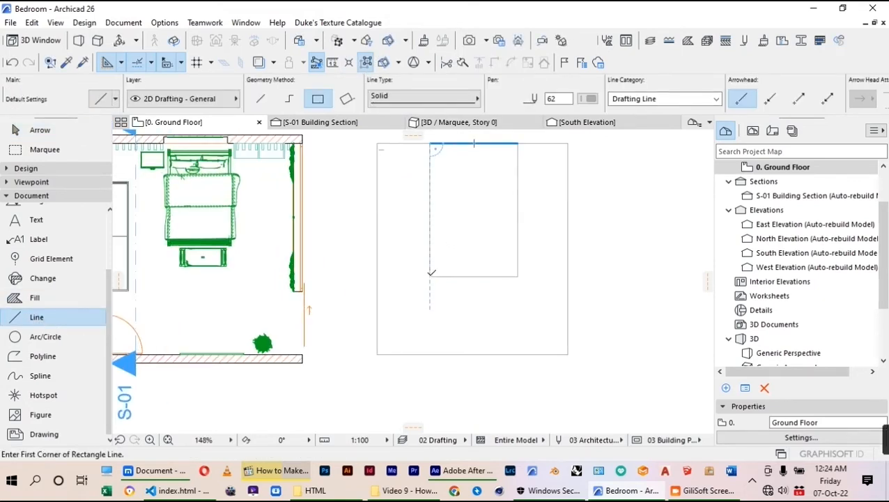
click(430, 276)
click(377, 276)
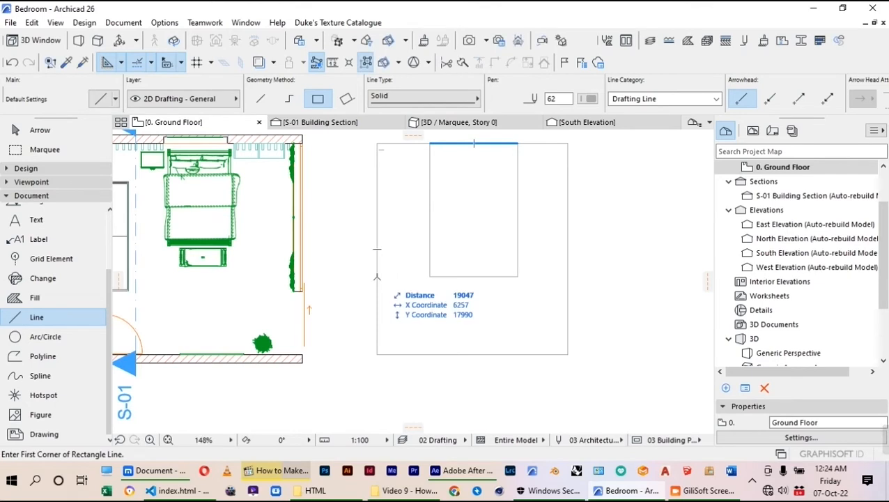
click(260, 98)
click(430, 276)
click(377, 276)
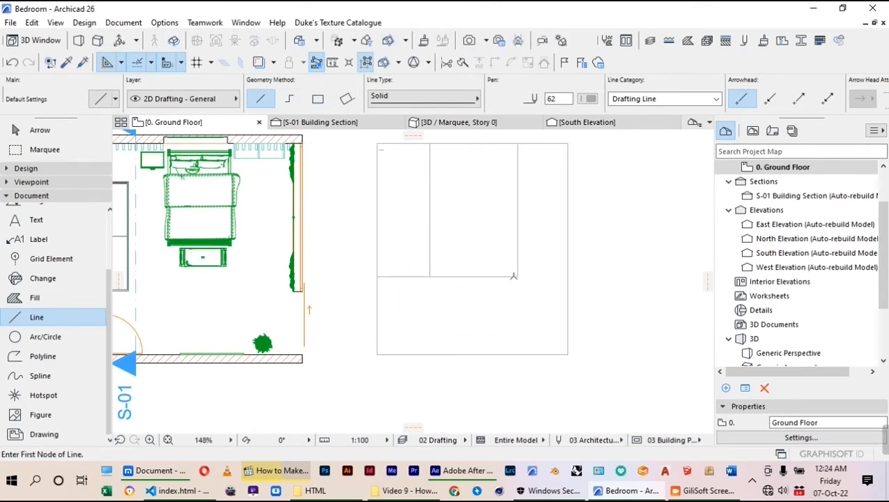
Step: Draw a vertical line from the inner rectangle's lower-right corner down to the bottom edge of the outer outline
click(517, 276)
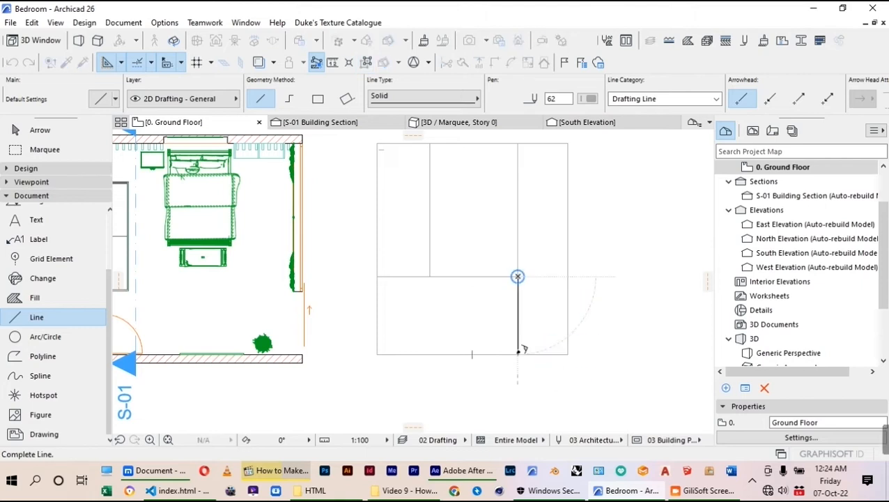
click(517, 354)
click(19, 135)
click(608, 227)
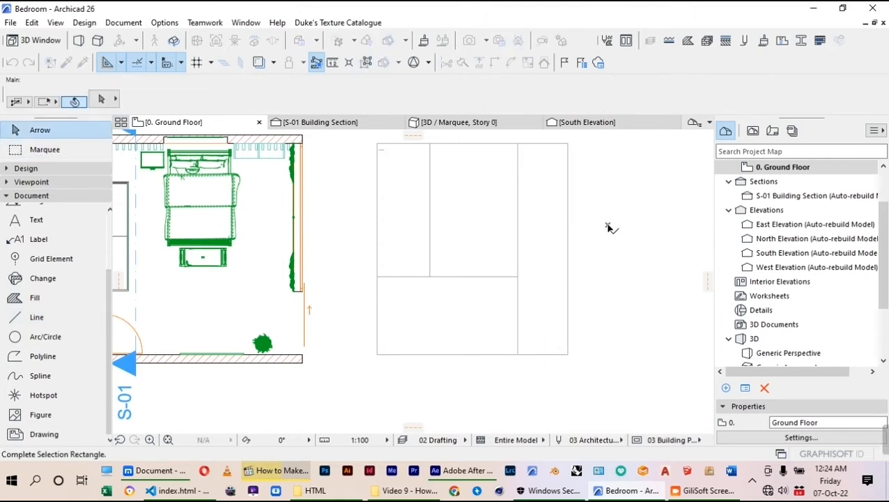
Step: Delete the short vertical line in the upper-left part of the outline so the bed area reaches the left edge
click(592, 227)
click(476, 305)
click(477, 304)
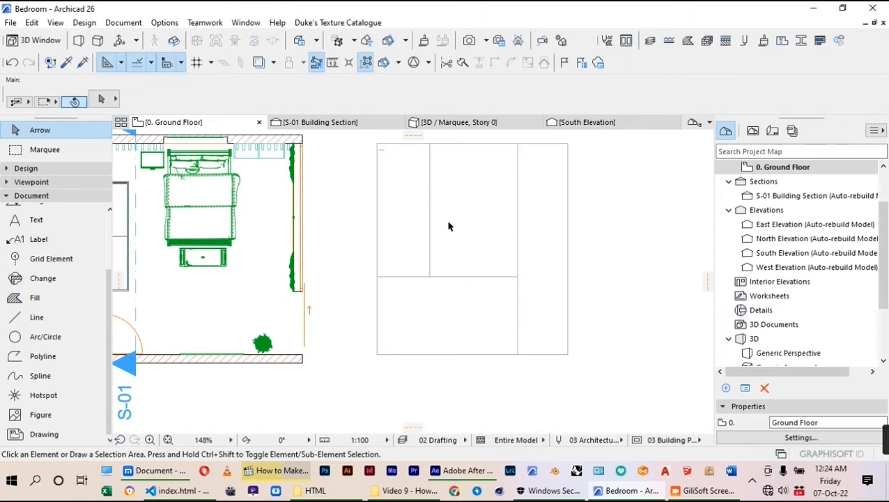
click(431, 234)
key(Delete)
scroll(510, 296, down, 2)
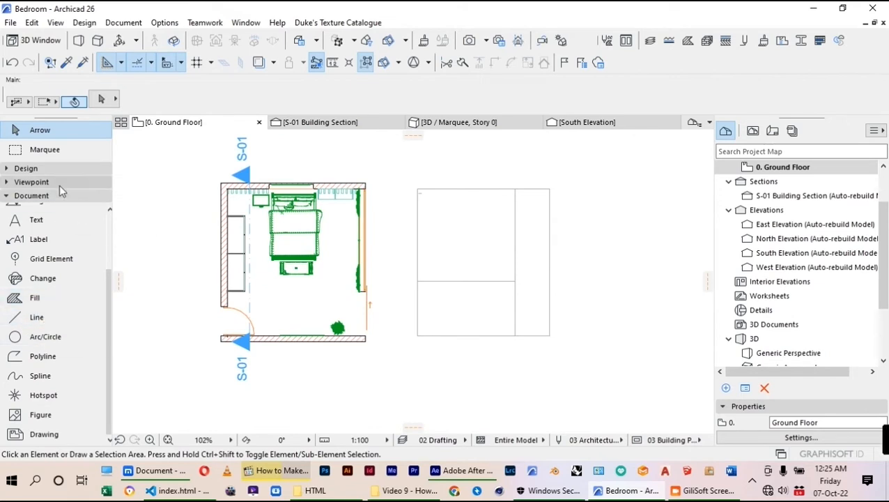
Step: Set the slab defaults to a thickness of 300 and an offset of 3000 to the home story
click(49, 169)
scroll(56, 278, up, 5)
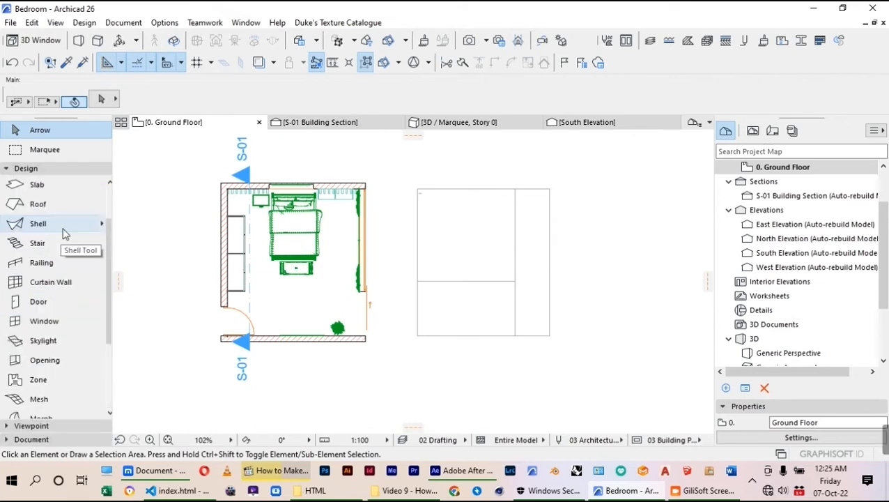
click(37, 244)
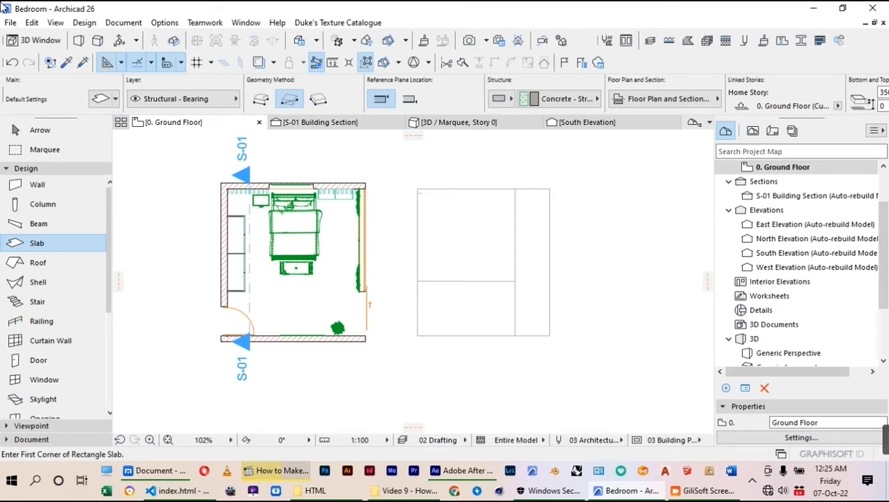
click(100, 98)
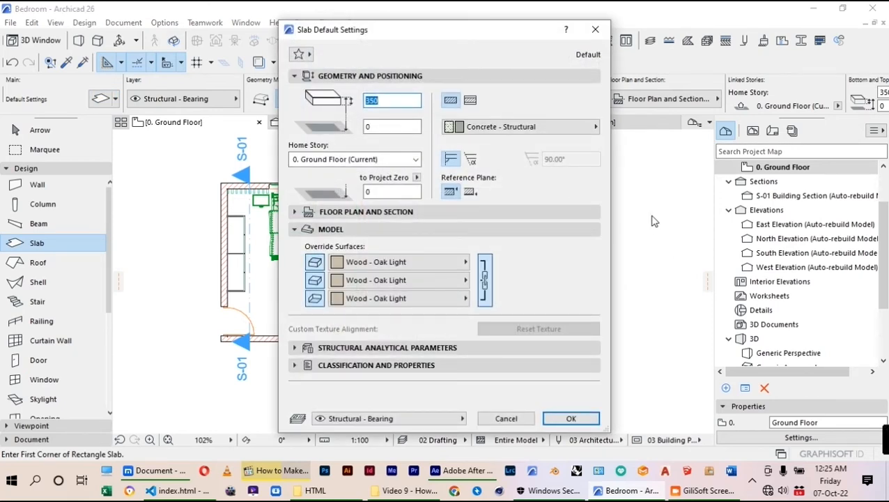
click(370, 126)
click(373, 102)
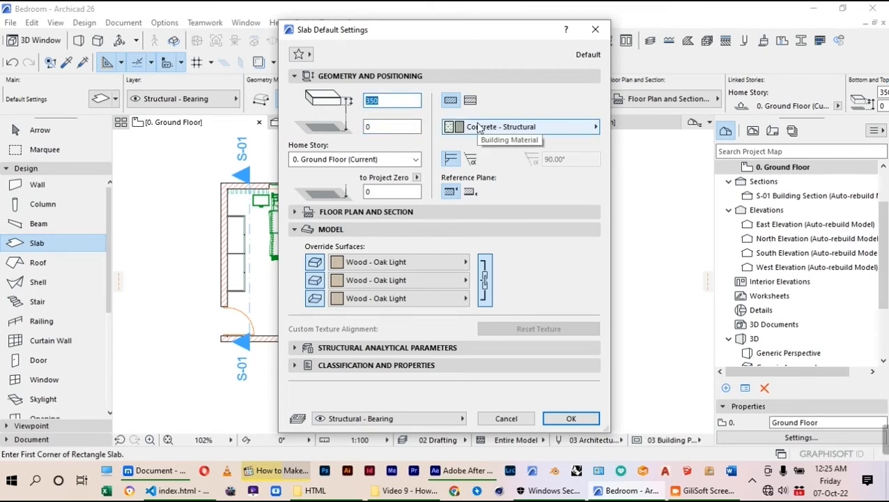
click(412, 128)
text(3000)
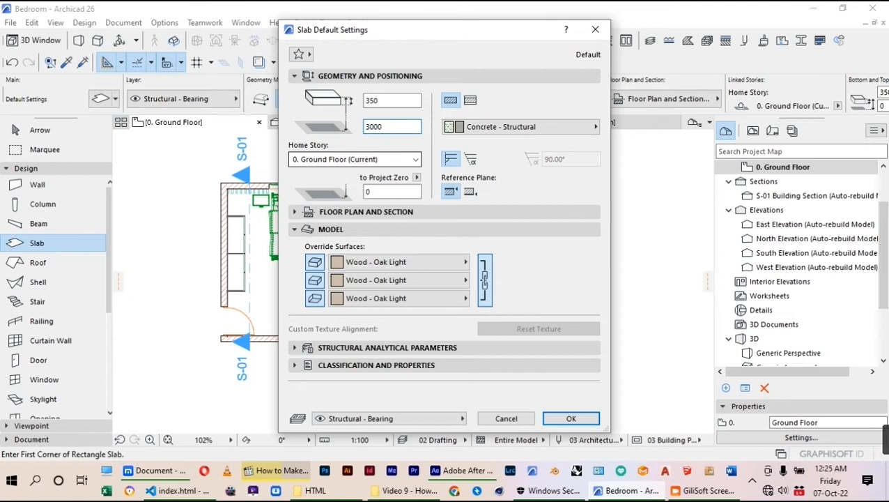
click(370, 101)
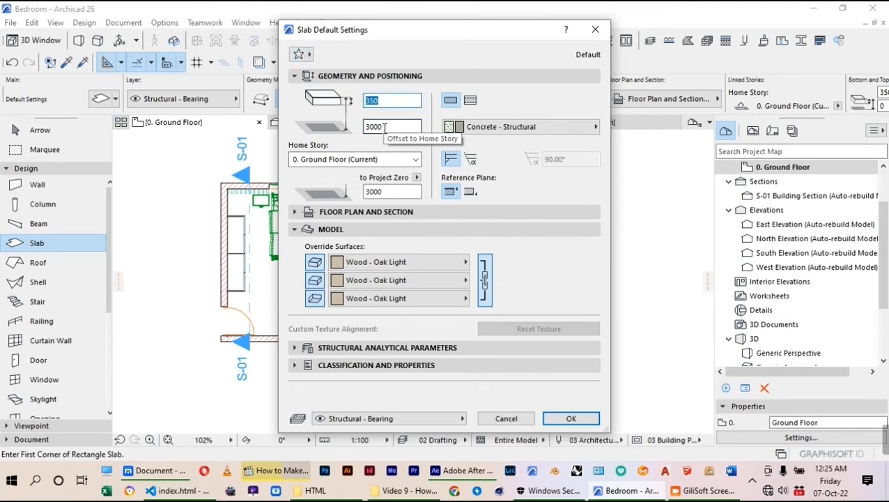
text(300)
key(Return)
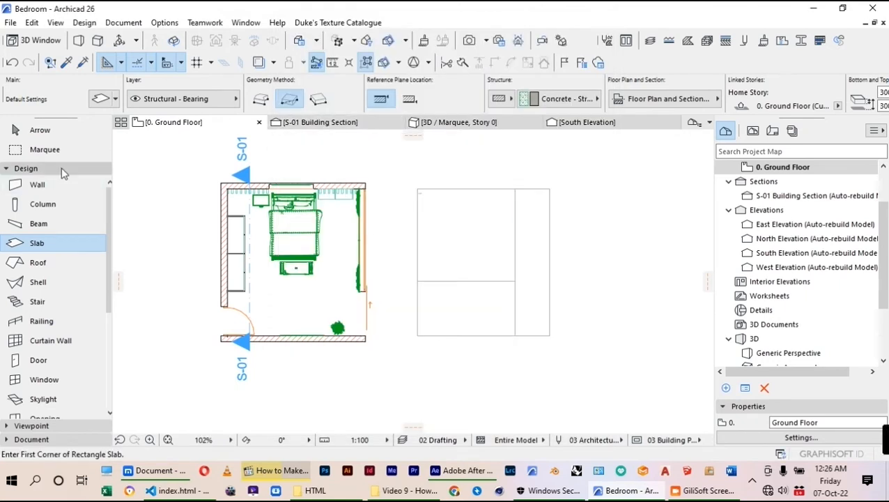
Step: Enclose the divided outline in a marquee, show only the marquee area in 3D and orbit around it
click(34, 149)
click(408, 170)
click(559, 347)
right_click(573, 282)
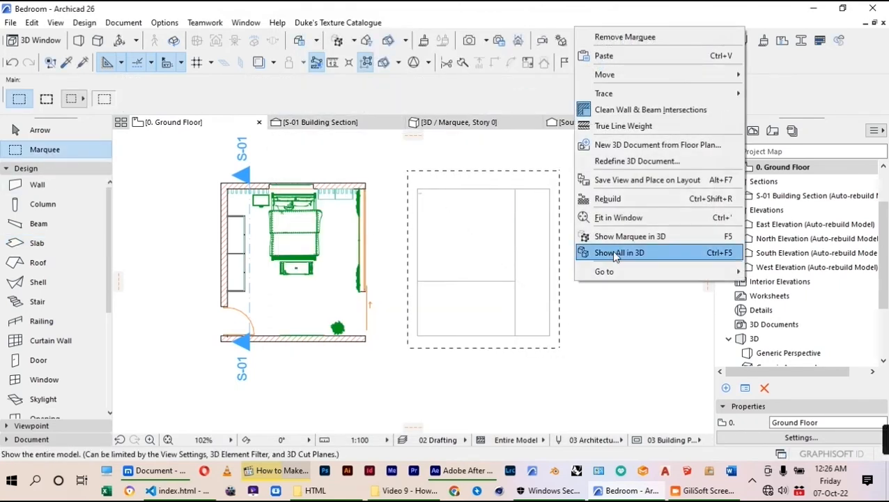
click(615, 235)
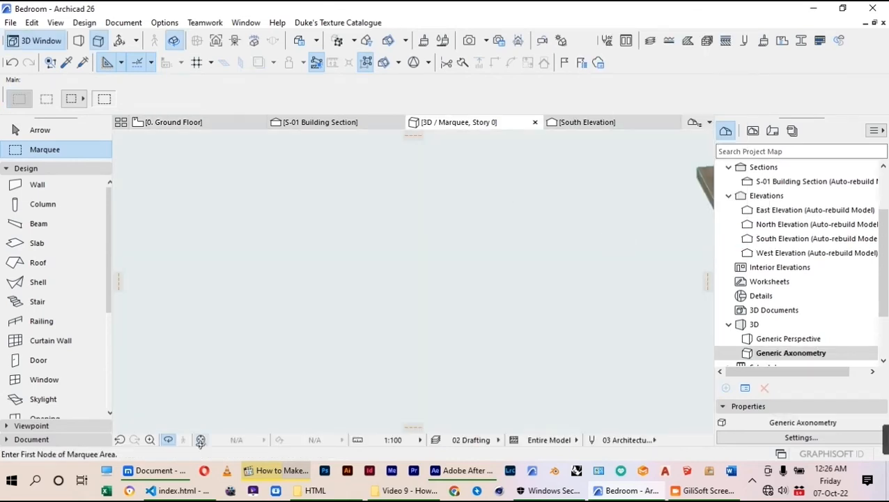
click(200, 440)
drag(442, 266, 416, 246)
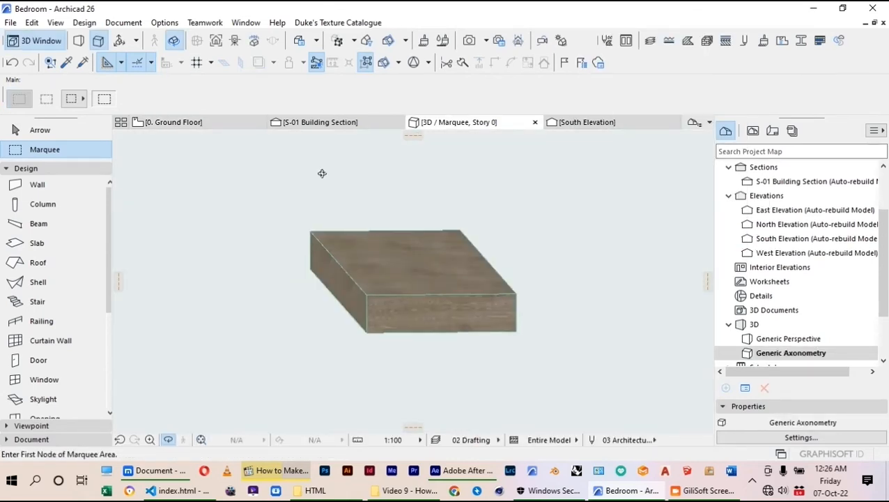
Step: Display the slab in 3D perspective to inspect it and return to the ground floor plan
click(81, 40)
click(204, 439)
mouse_move(480, 270)
mouse_down()
mouse_move(427, 328)
mouse_move(508, 312)
mouse_move(435, 189)
mouse_move(476, 265)
mouse_up()
click(187, 122)
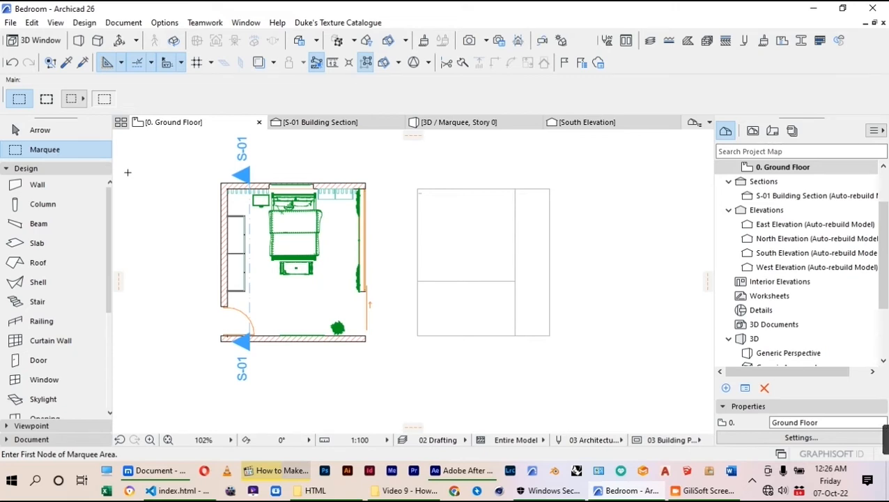
Step: Set the default slab thickness to 200 for the outline's lower-left region and check the slabs in 3D
double_click(36, 243)
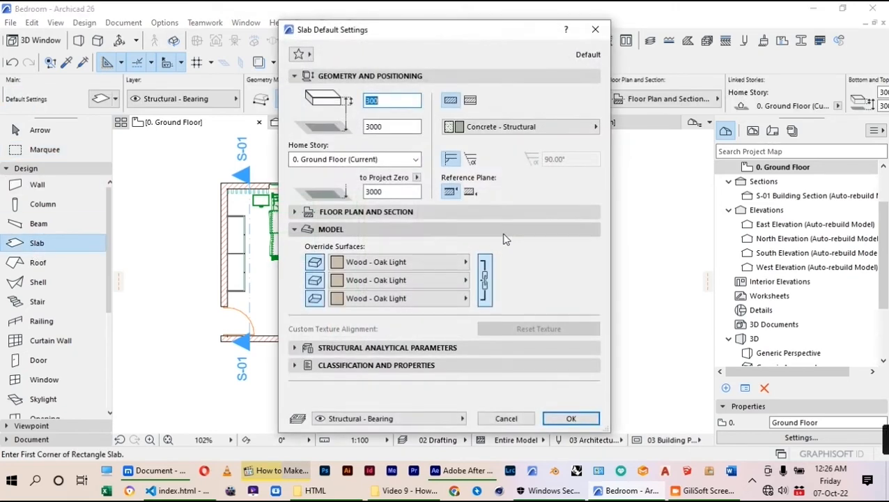
text(2)
key(Return)
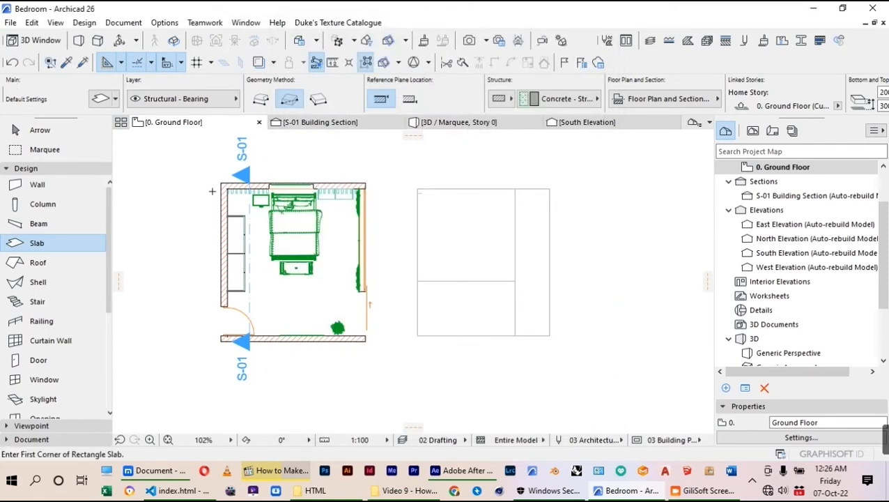
click(468, 125)
drag(456, 316, 430, 241)
drag(496, 269, 405, 311)
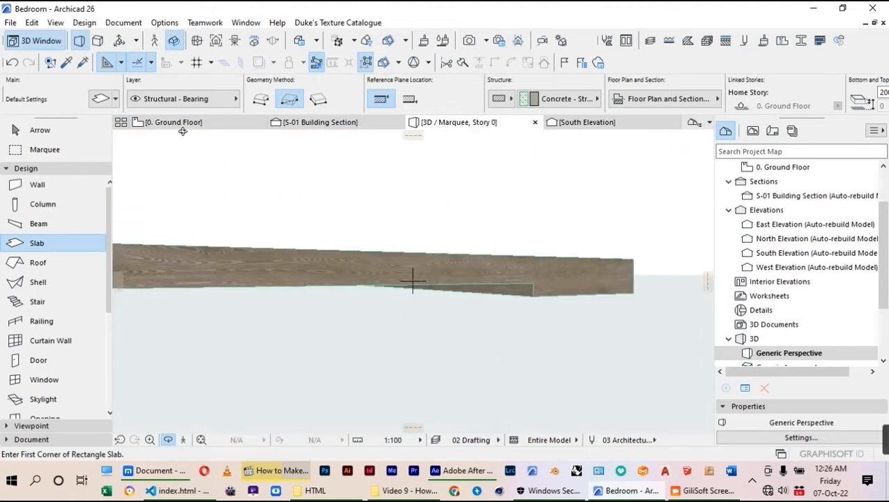
click(182, 125)
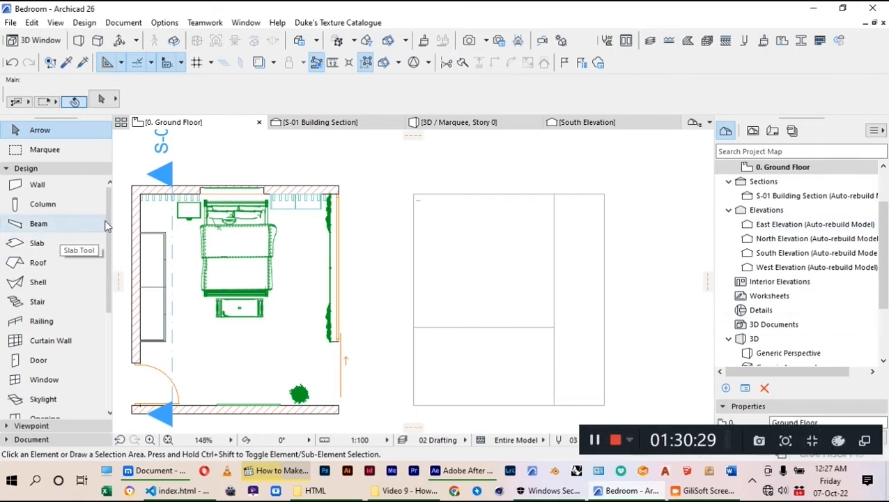
Step: Set the default slab thickness to 100 for the outline's upper-left region and check the slabs in 3D
double_click(41, 243)
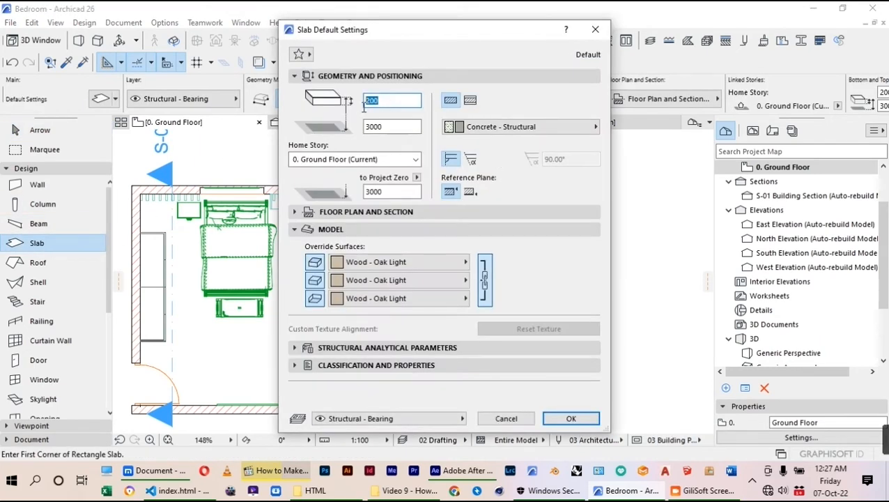
text(1)
key(Return)
click(451, 121)
shift+middle_drag(539, 221, 374, 262)
click(163, 122)
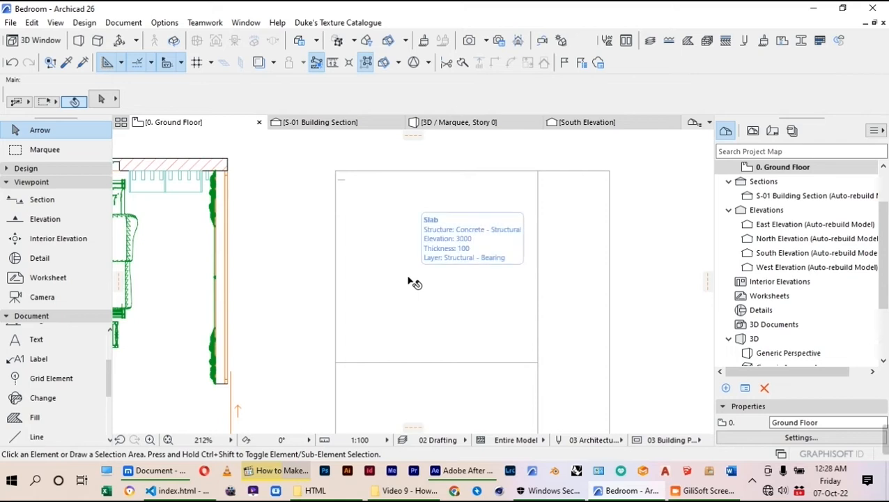
Step: Drag a copy of the horizontal line below the bed area 400 straight up
click(471, 365)
key(ctrl+d)
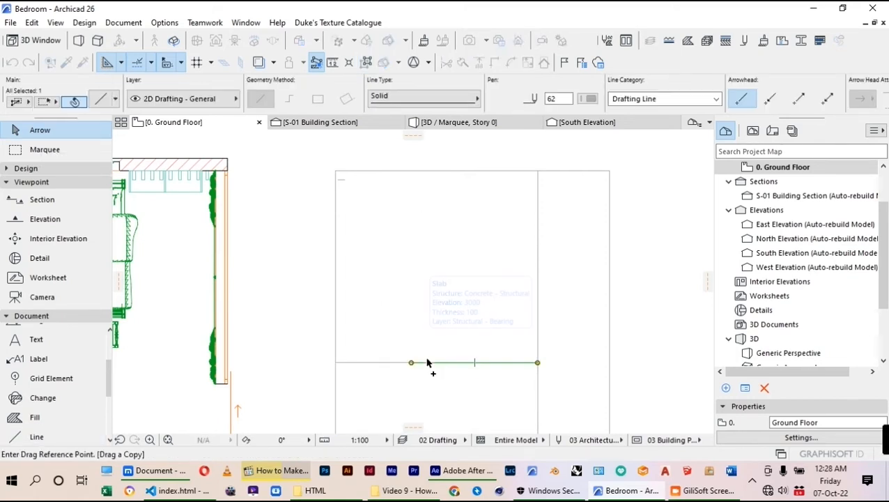
click(432, 363)
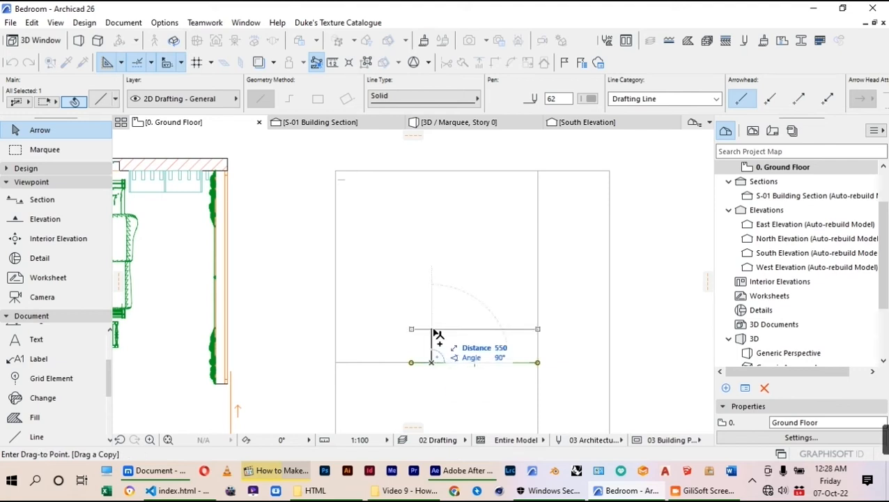
text(40)
key(Return)
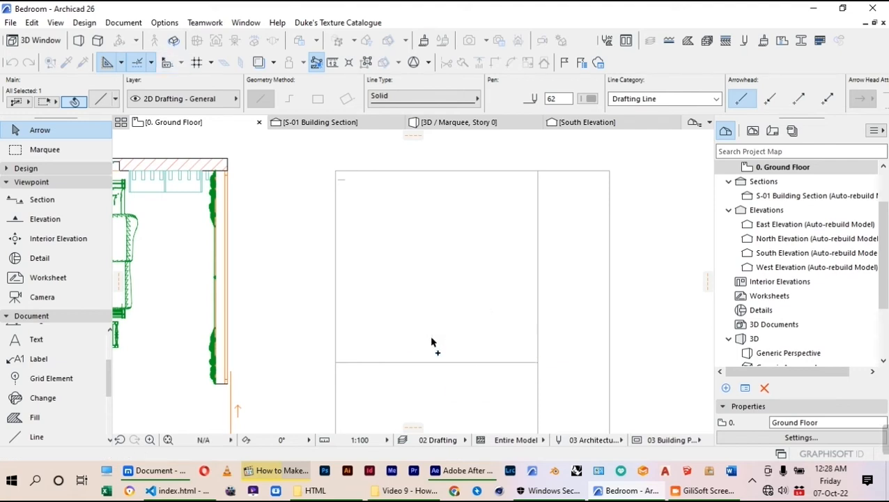
Step: Move the outline's left vertical line 400 to the right with the Drag command
click(335, 327)
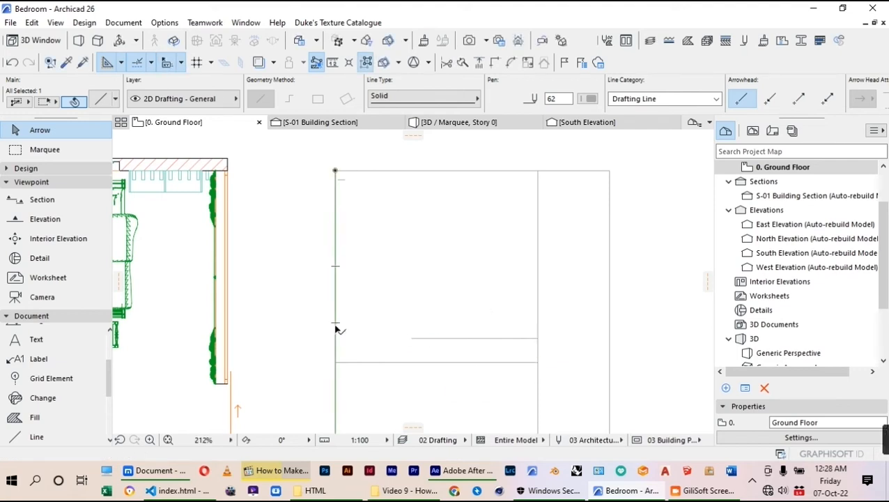
key(ctrl+d)
click(335, 324)
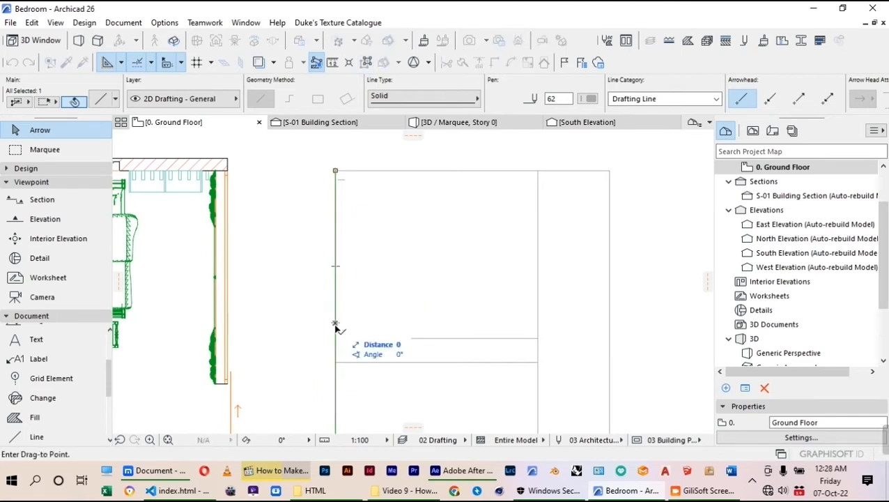
text(4)
key(Return)
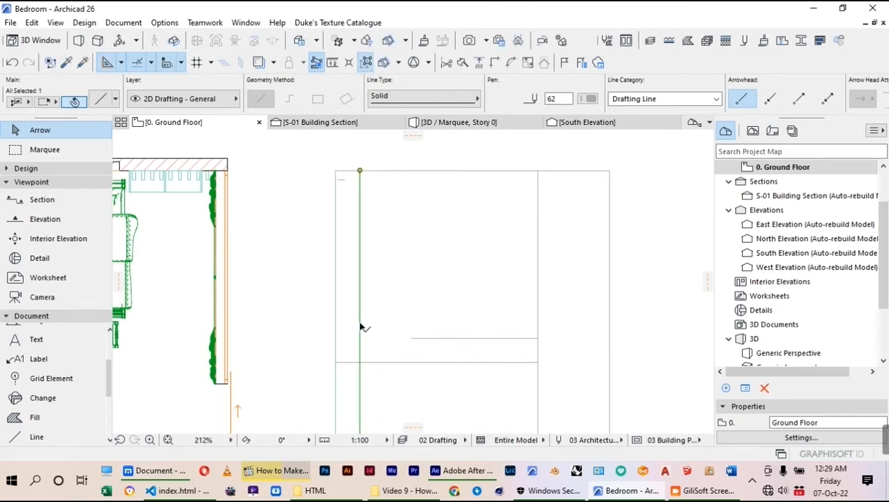
Step: Drag the bed area's right vertical line inward to the left, matching the inset on the left side
click(537, 301)
key(ctrl+d)
click(537, 298)
click(514, 301)
Step: Extend the upper horizontal line's left end to meet the inset left vertical line
click(473, 340)
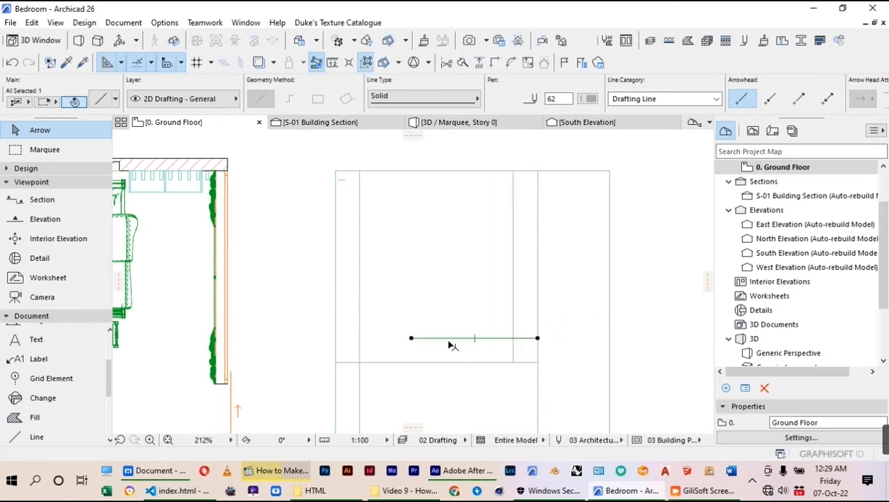
click(411, 339)
click(360, 339)
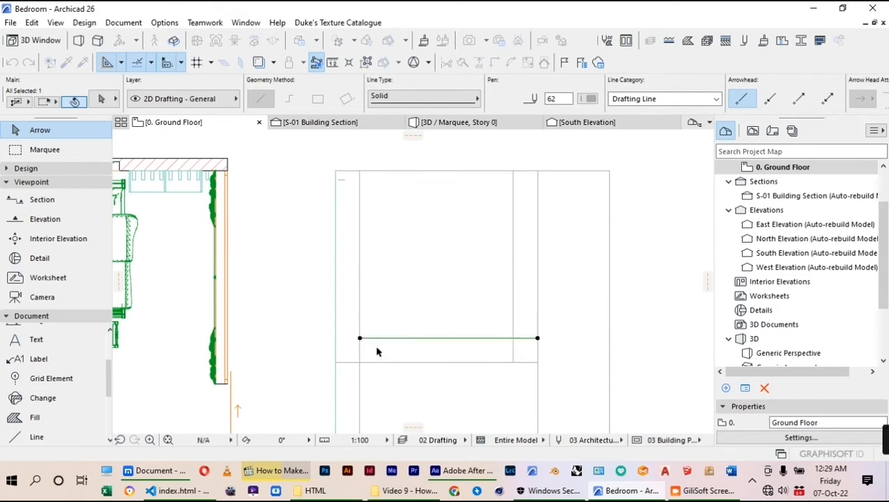
key(Escape)
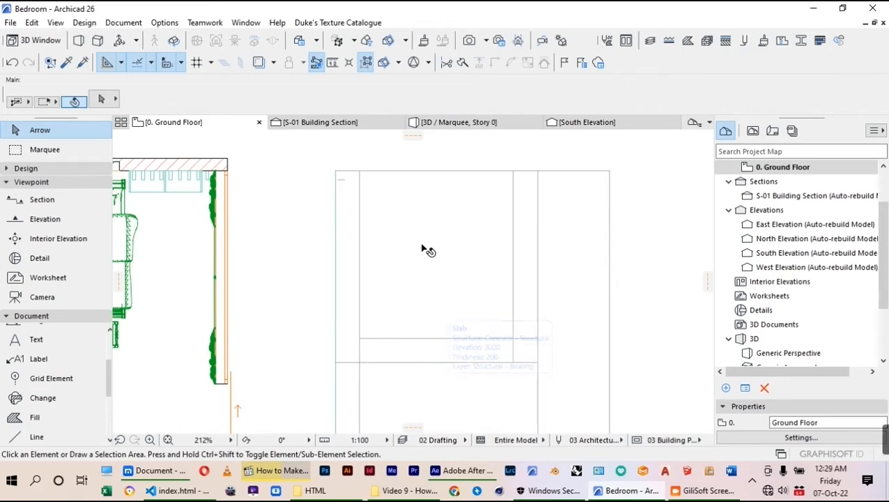
Step: Pick up the lower-left slab's parameters and create a slab from the inset rectangle with the Magic Wand
scroll(423, 248, down, 3)
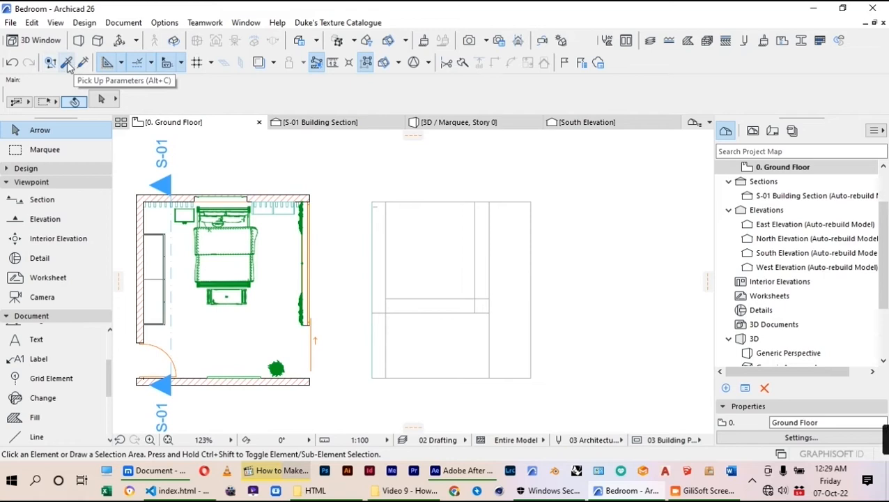
click(68, 63)
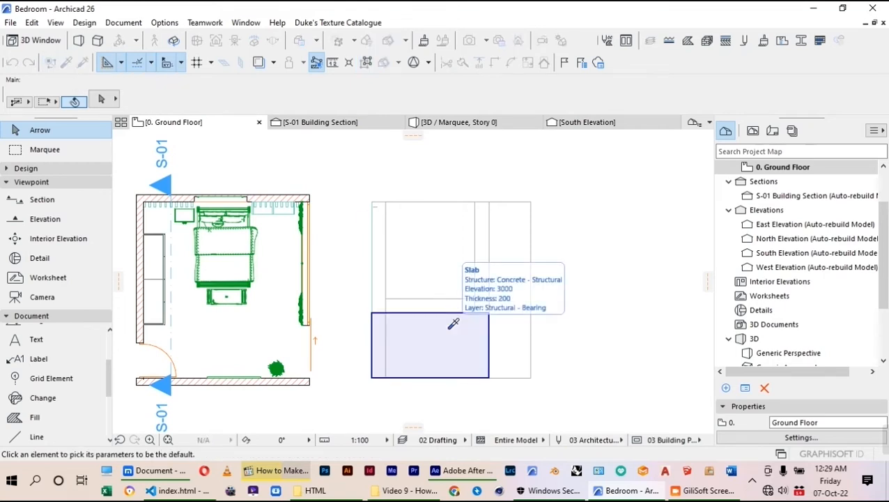
click(453, 324)
scroll(449, 247, up, 3)
key(space)
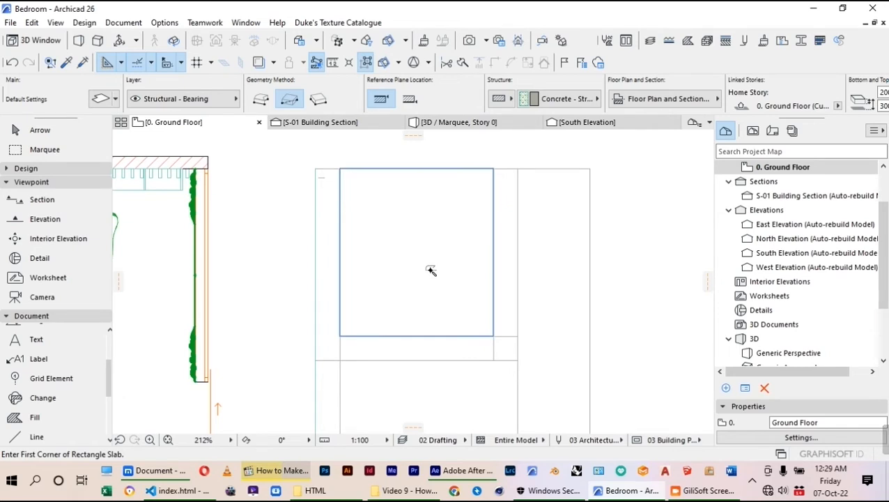
click(431, 270)
scroll(432, 269, down, 3)
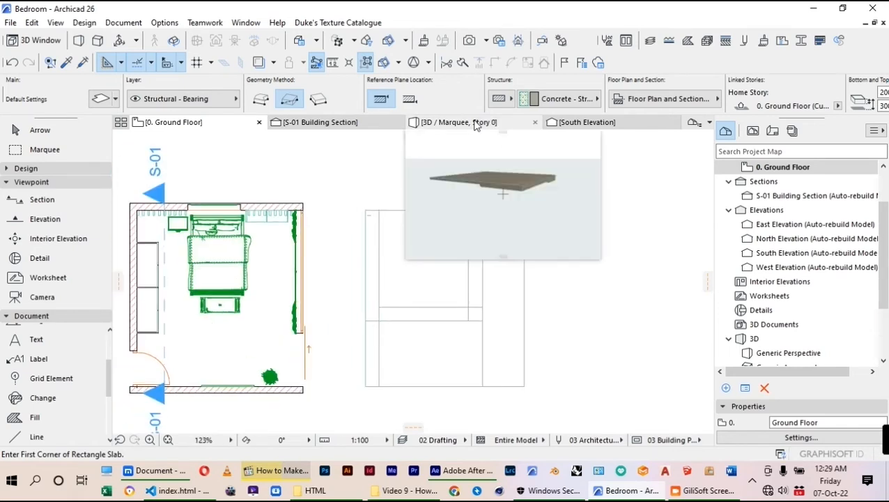
Step: Examine the new slab among the others in 3D and return to the divided outline on the ground floor plan
click(477, 124)
shift+middle_drag(495, 271, 412, 281)
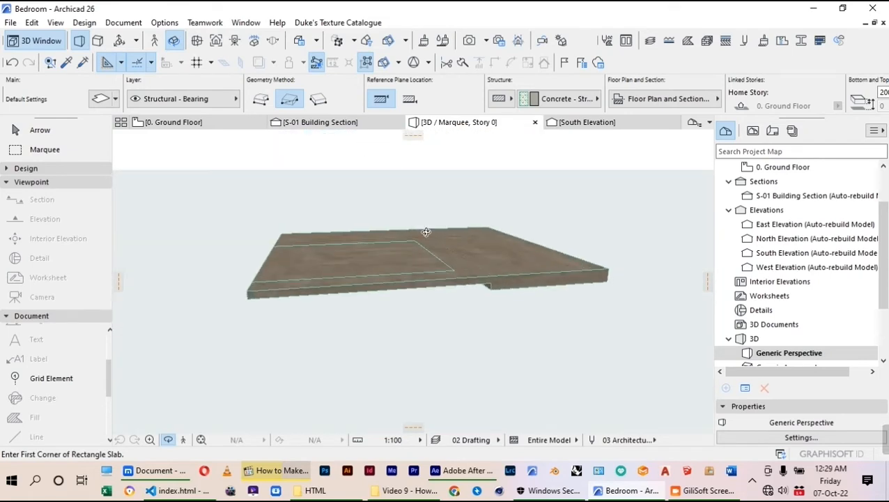
click(174, 122)
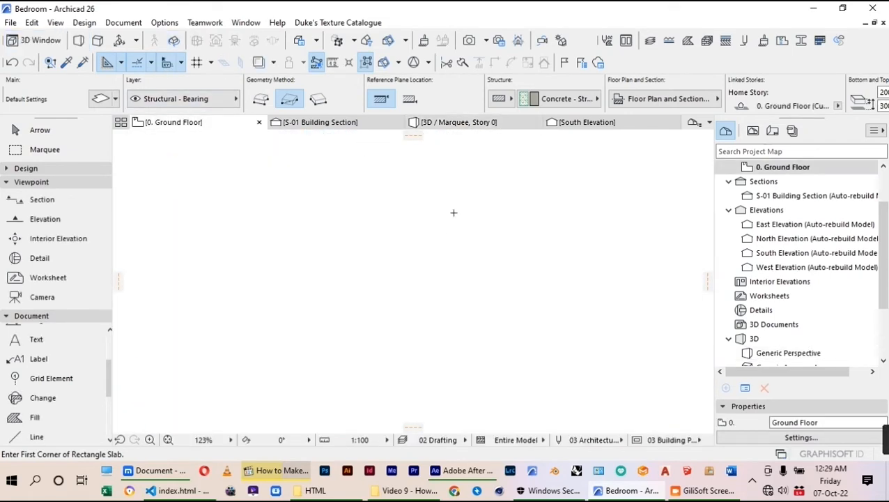
scroll(454, 209, up, 2)
scroll(451, 223, up, 1)
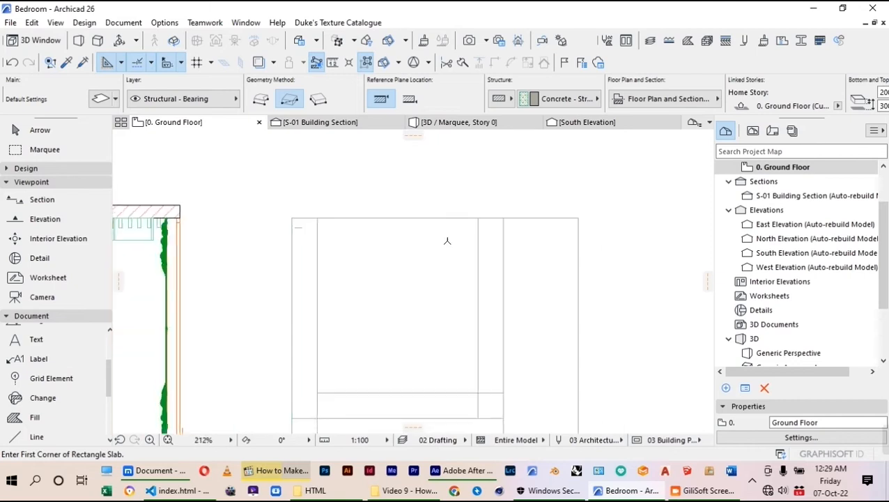
Step: Draw a 1000 by 150 rectangle with the Line tool inside the upper part of the large inset area
key(Escape)
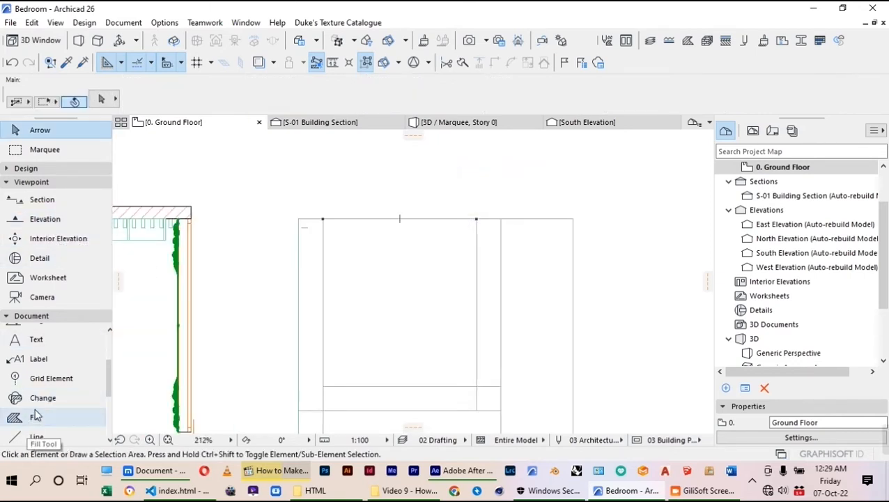
click(34, 437)
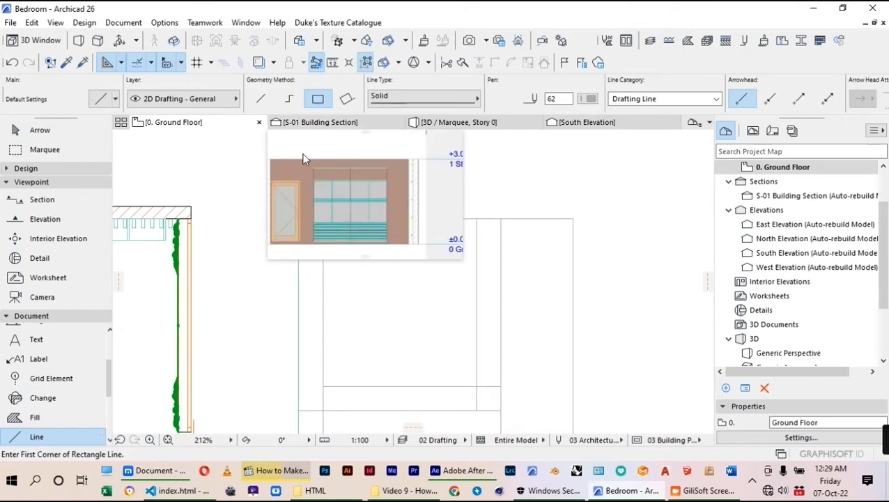
scroll(392, 296, up, 2)
scroll(392, 296, down, 5)
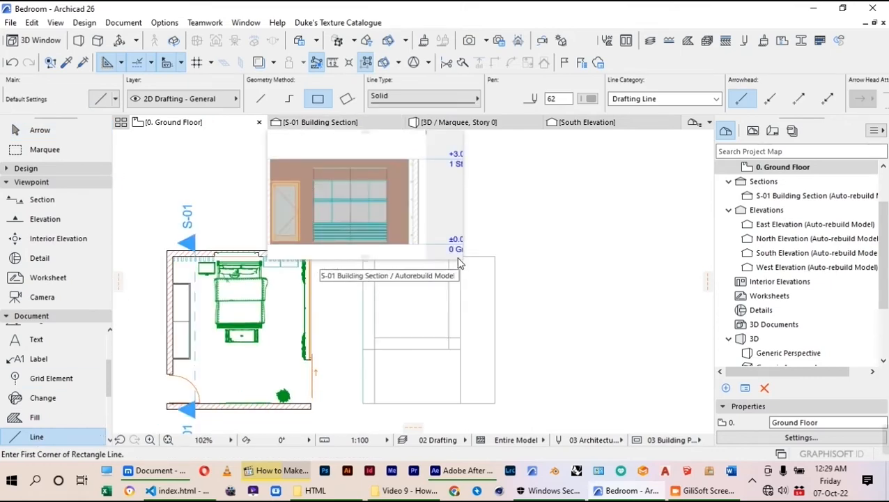
scroll(474, 288, up, 3)
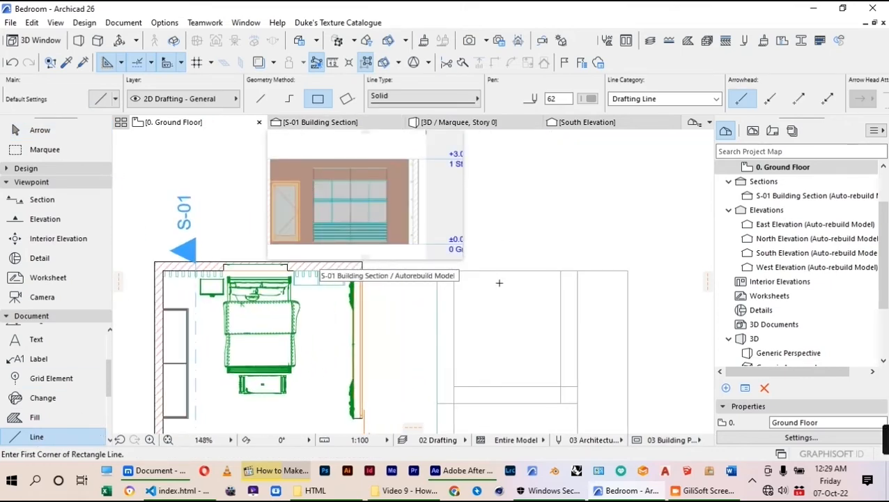
click(477, 299)
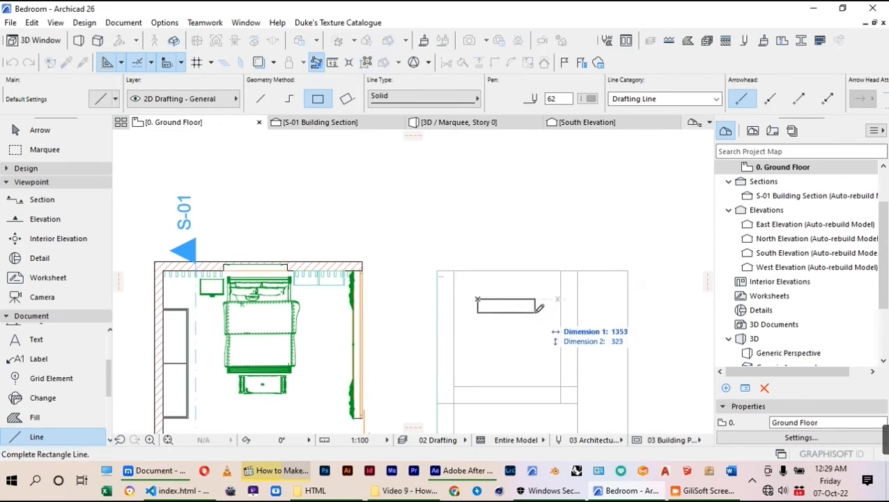
text(1000)
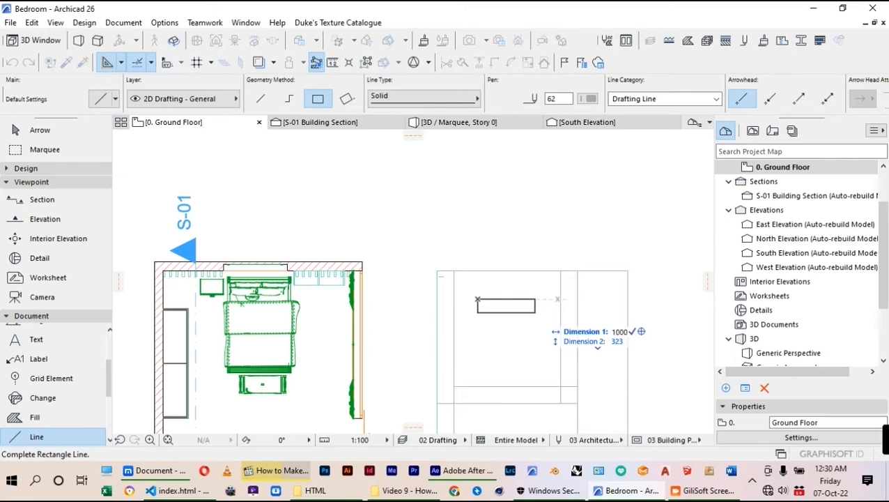
key(Tab)
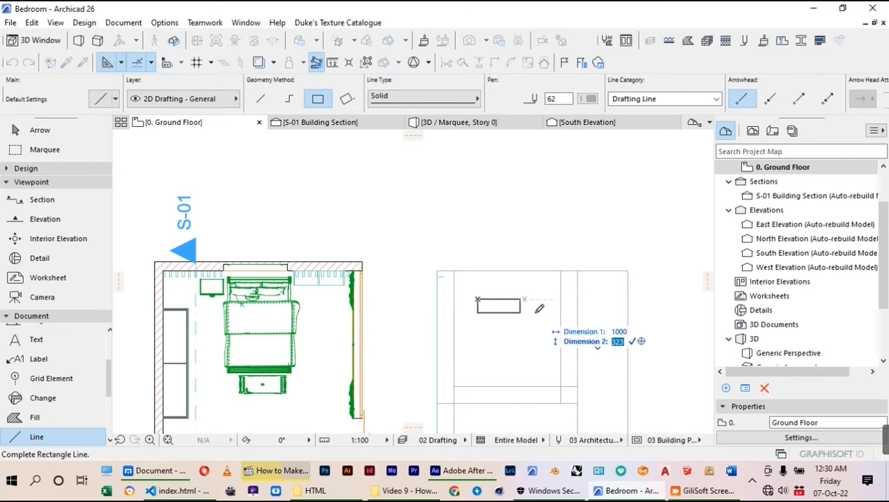
text(150)
key(Return)
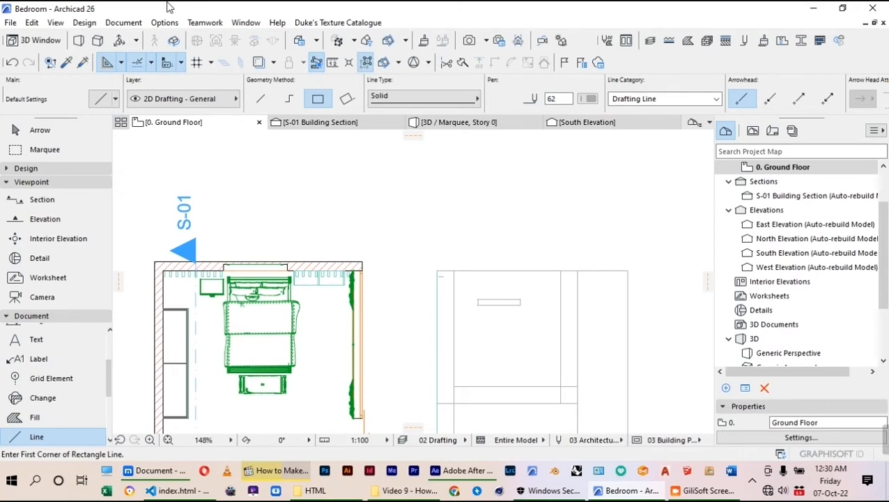
Step: Turn off Suspend Groups so the small rectangle's four lines are selected together
click(55, 132)
scroll(496, 301, up, 3)
click(505, 293)
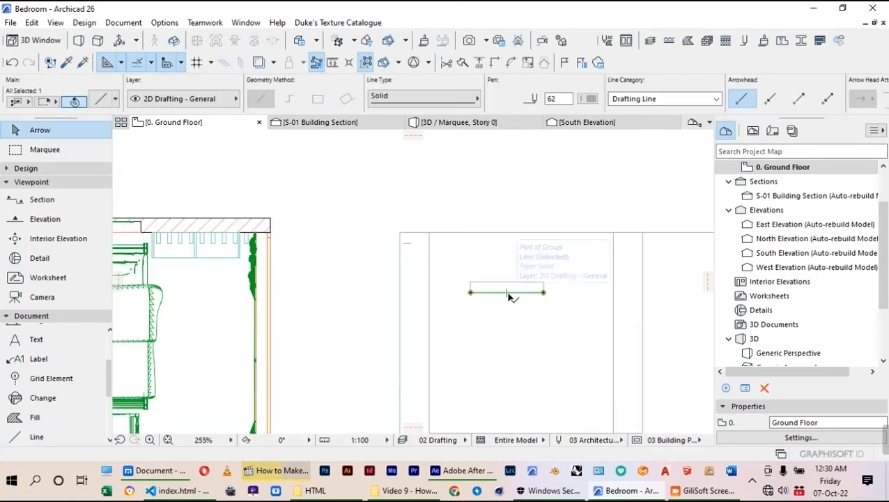
click(523, 284)
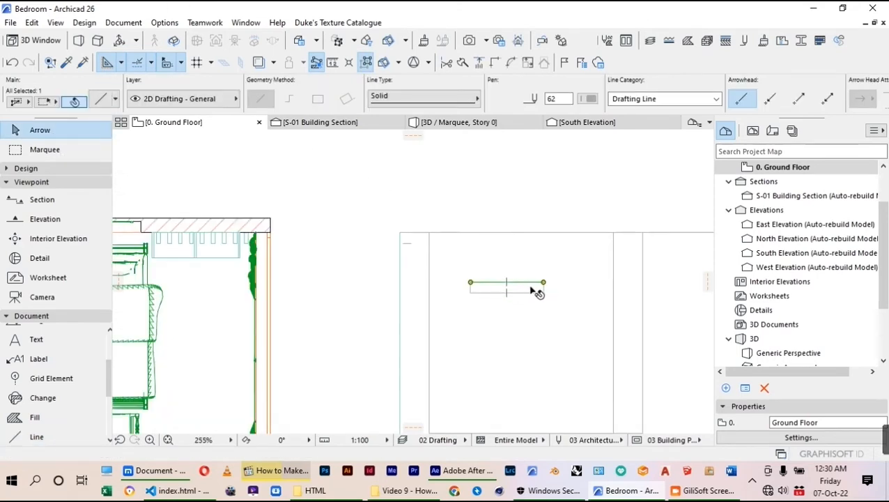
click(366, 63)
scroll(458, 273, down, 3)
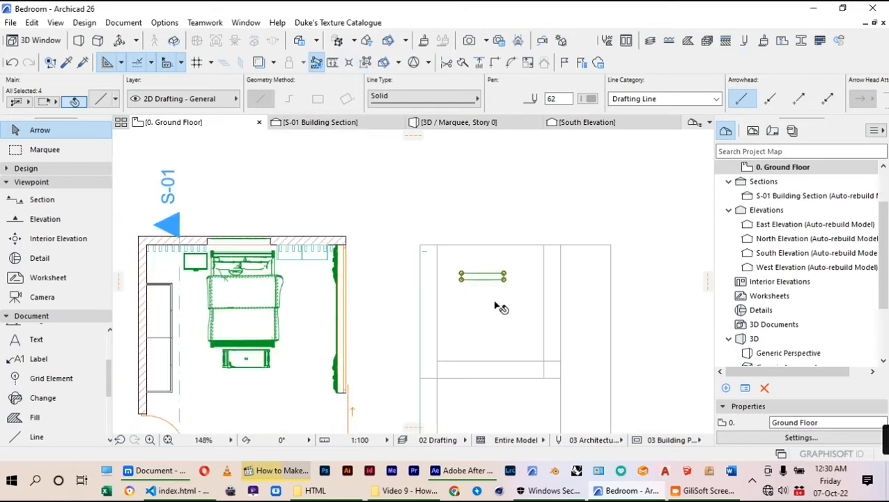
scroll(506, 294, up, 3)
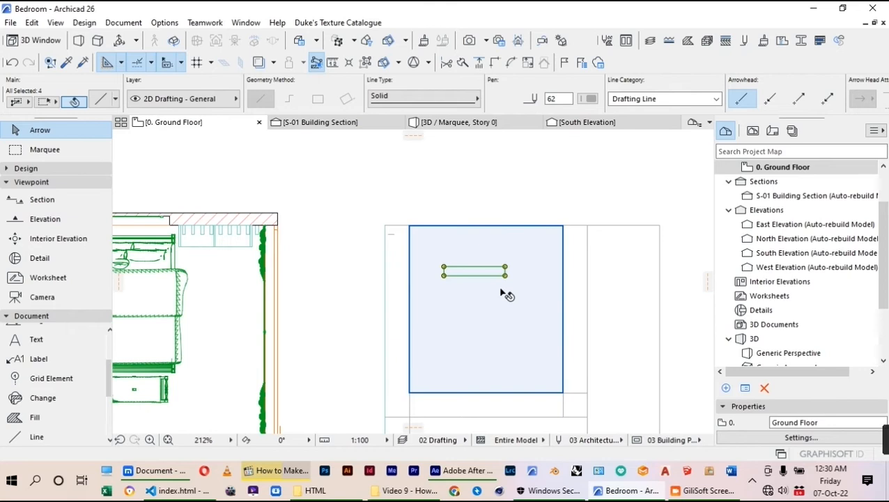
Step: Multiply the small rectangle downward inside the inset area, using Drag and Distribute with 3 copies
key(ctrl+u)
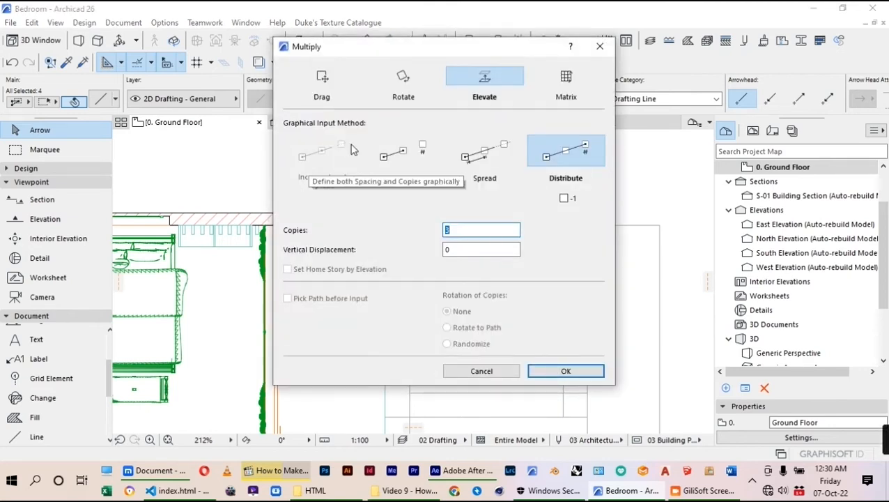
click(322, 82)
click(573, 156)
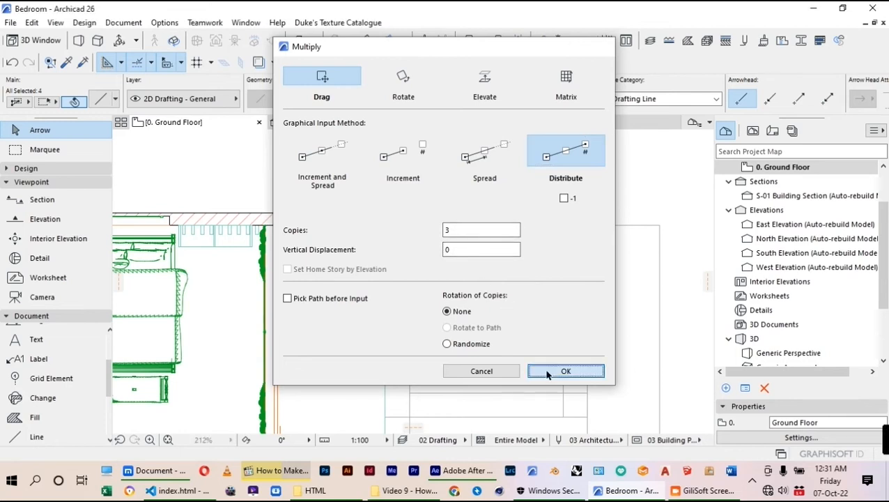
click(544, 369)
click(484, 276)
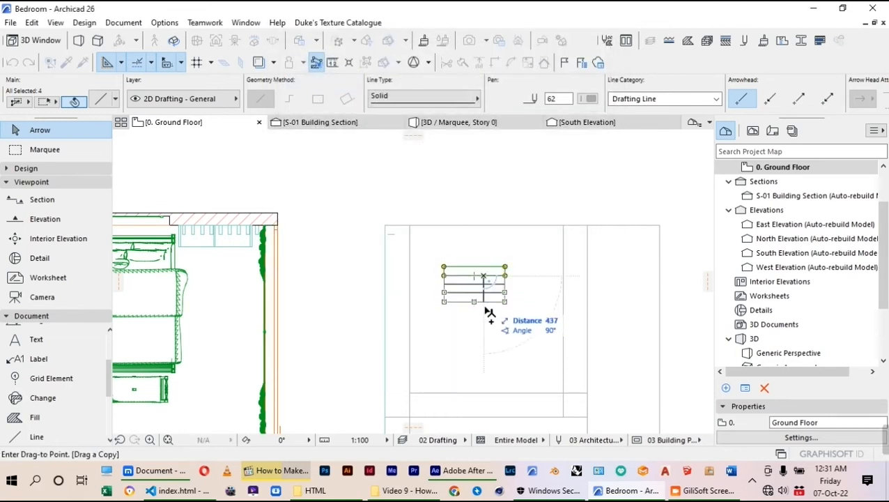
click(489, 367)
click(330, 253)
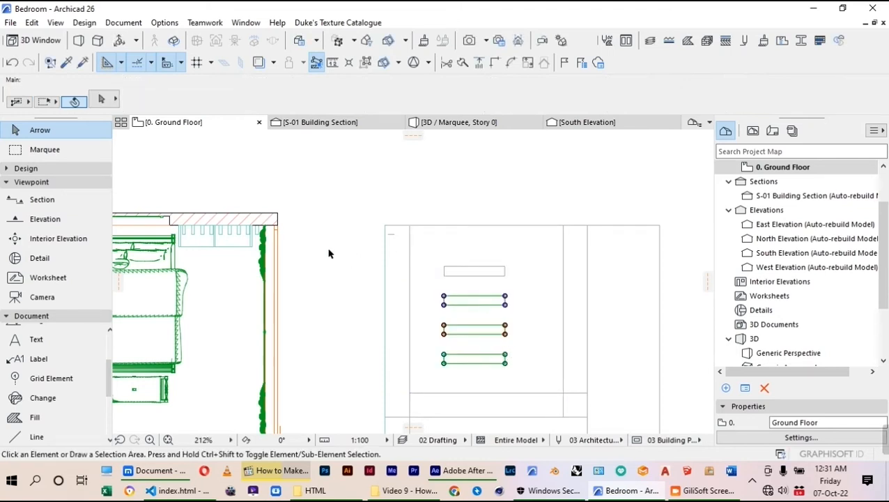
Step: Set the large inset slab's thickness to 300 and its override surfaces to Wood - Mahogany Horizontal
click(25, 169)
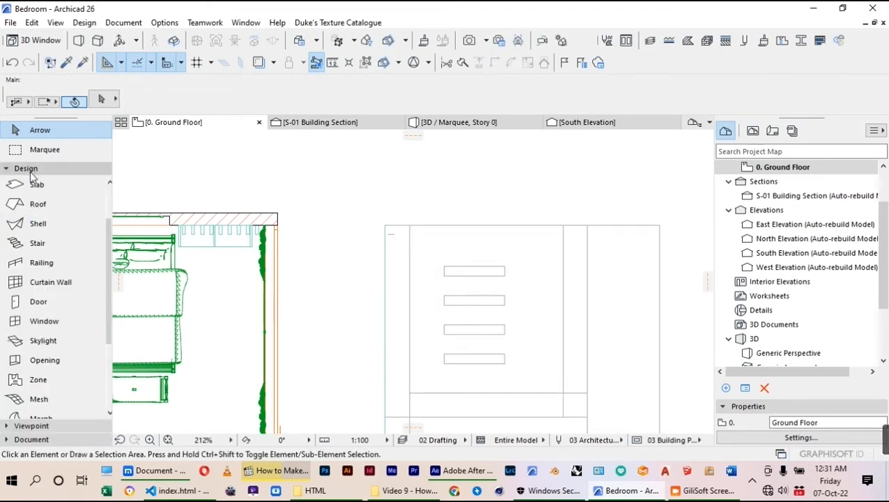
click(429, 248)
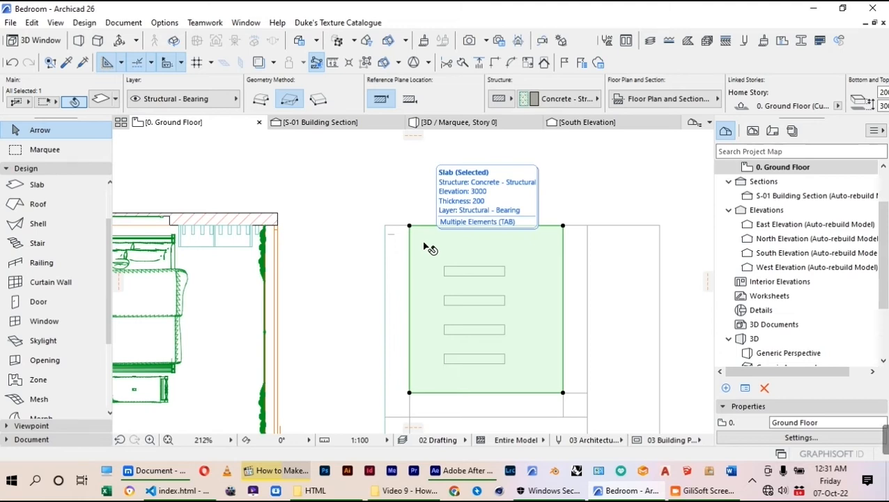
click(32, 186)
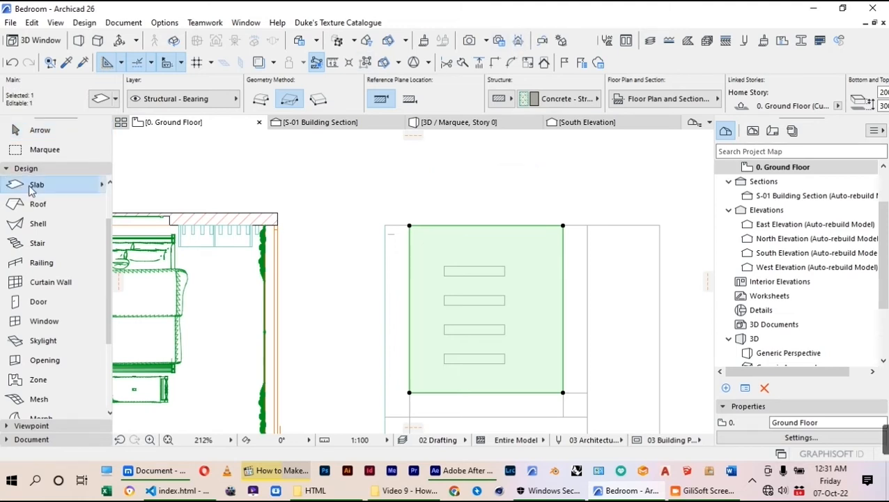
double_click(32, 187)
click(376, 127)
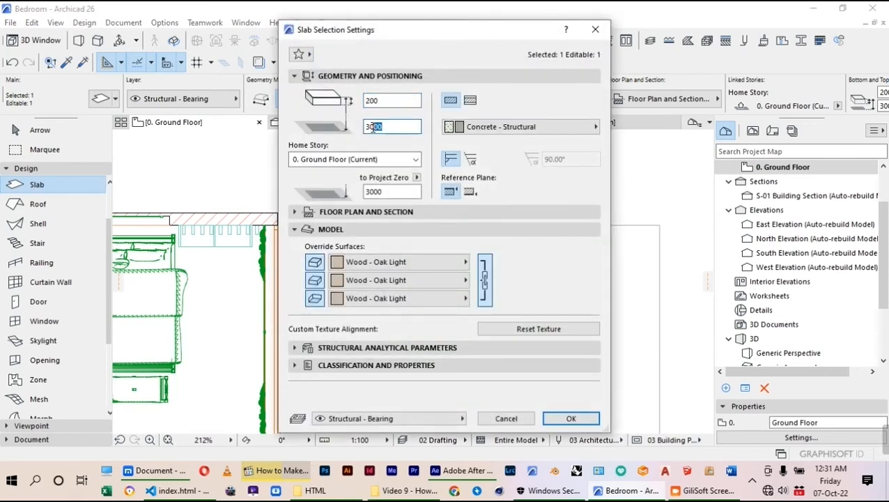
click(376, 101)
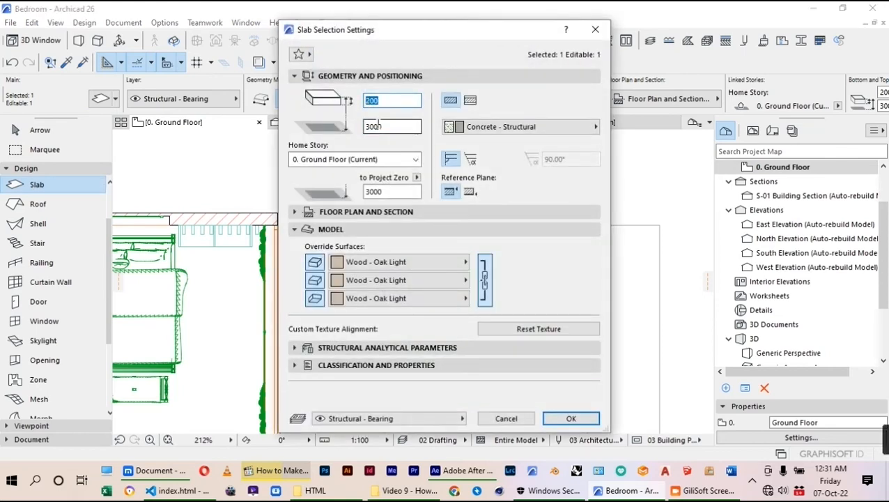
text(5)
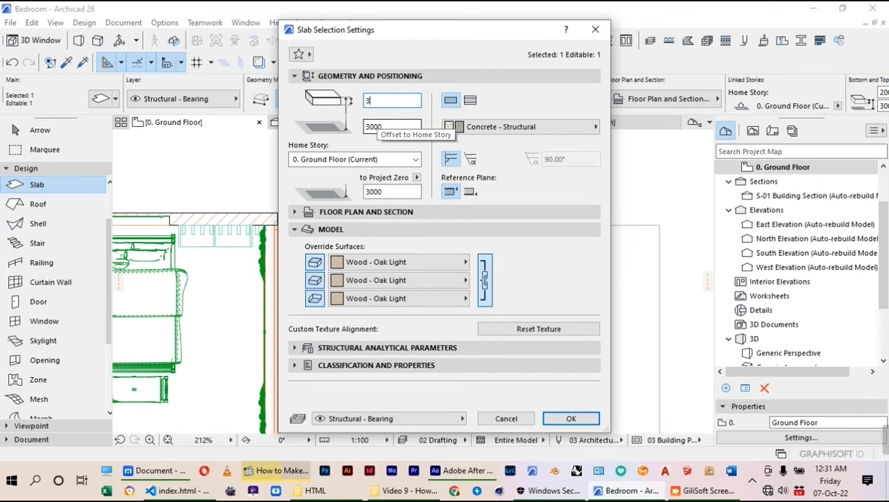
click(397, 262)
click(558, 181)
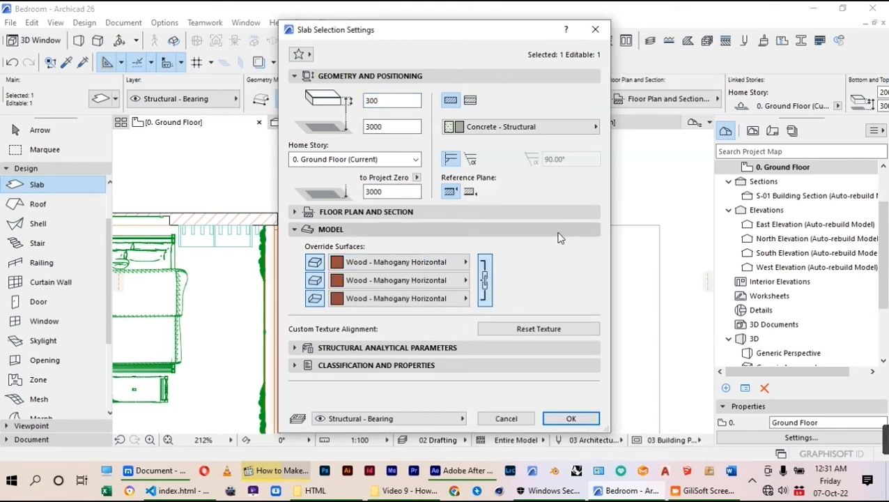
click(571, 417)
scroll(483, 275, up, 2)
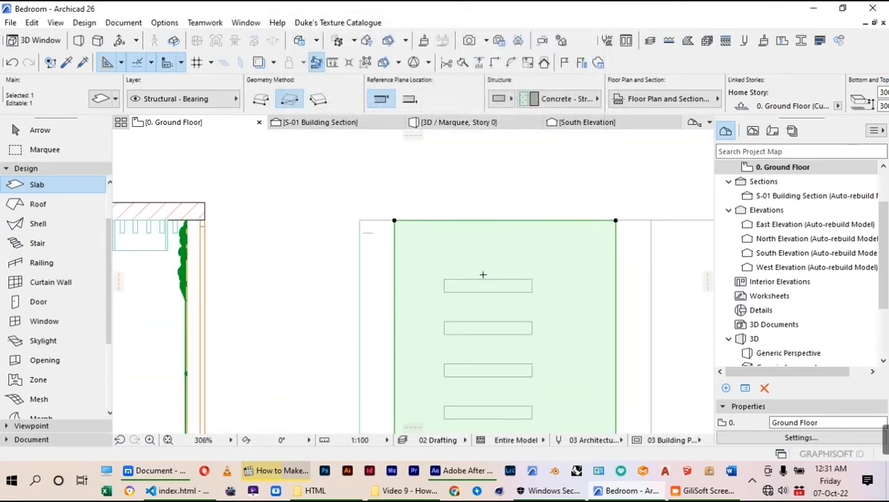
key(Escape)
Step: Create slabs from the small stacked rectangles inside the inset area
scroll(481, 289, up, 3)
scroll(454, 265, down, 2)
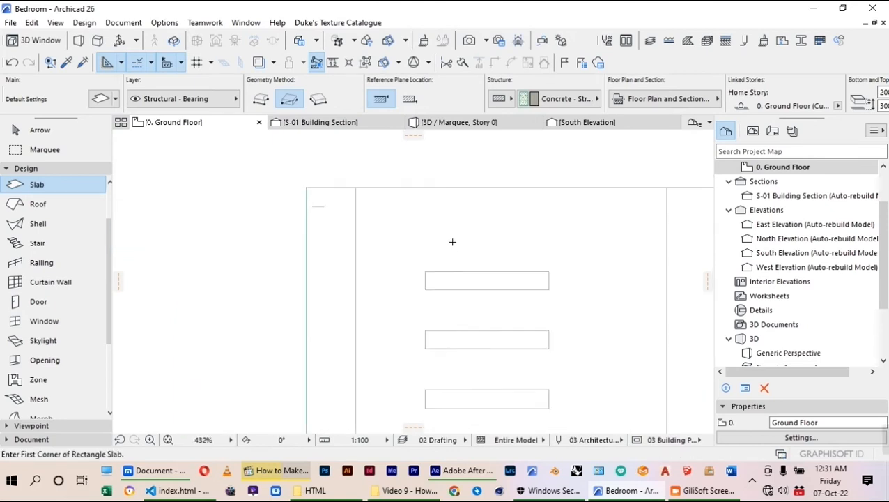
scroll(456, 321, up, 1)
scroll(427, 301, down, 4)
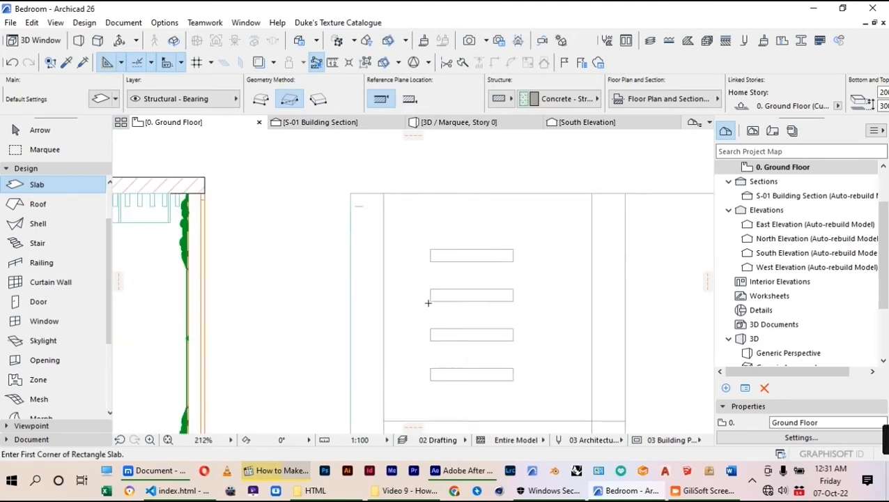
scroll(447, 328, up, 2)
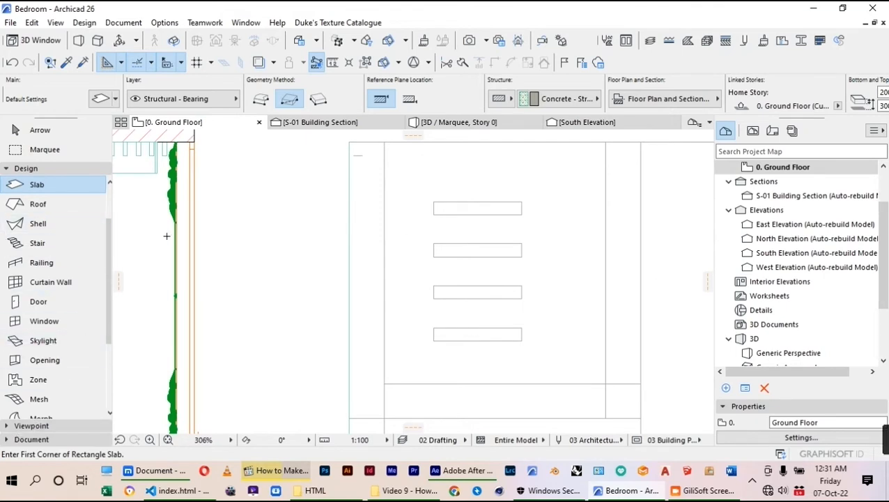
key(Escape)
Step: Draw a horizontal line across the inset area between its side edges and a short vertical line down from its midpoint
scroll(160, 279, down, 5)
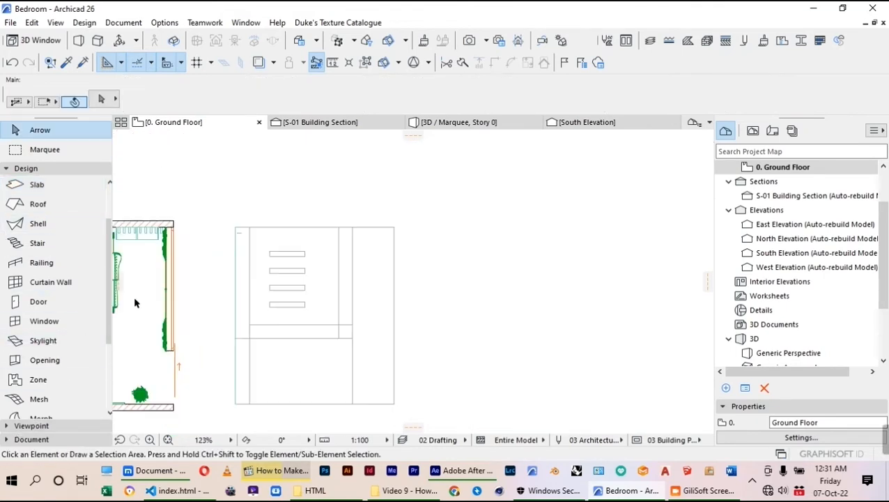
scroll(78, 328, down, 3)
click(32, 439)
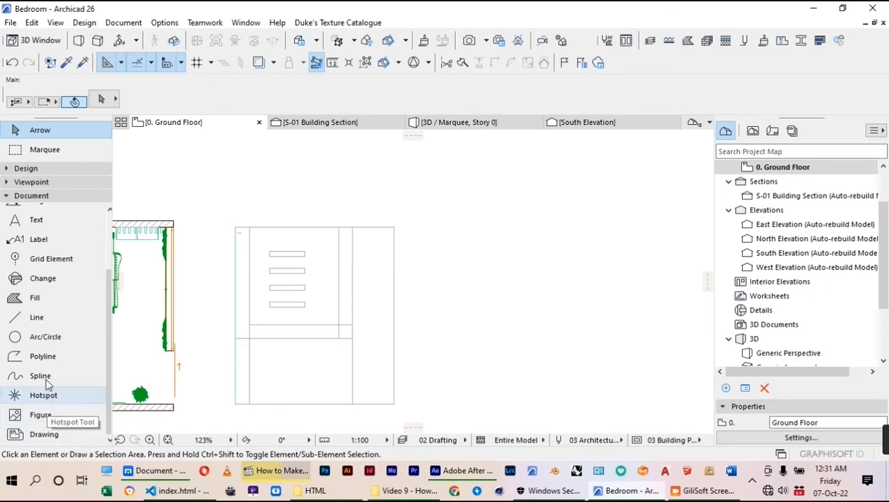
click(33, 319)
scroll(267, 291, up, 5)
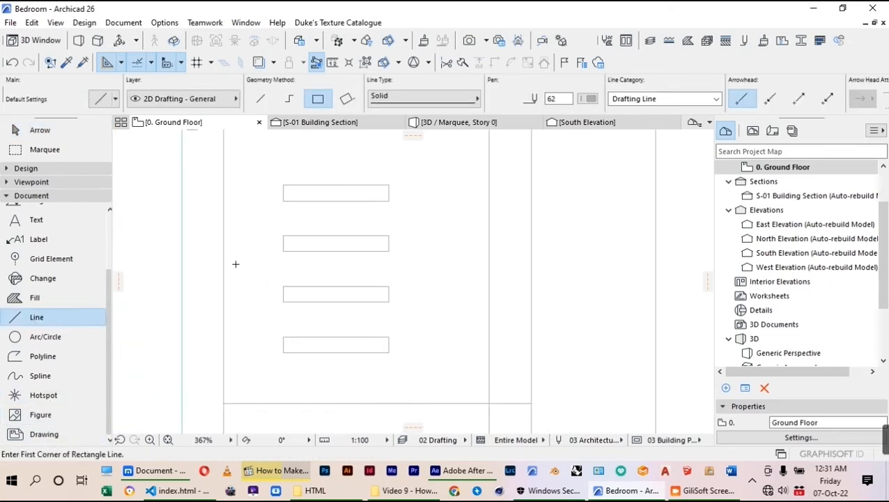
click(224, 264)
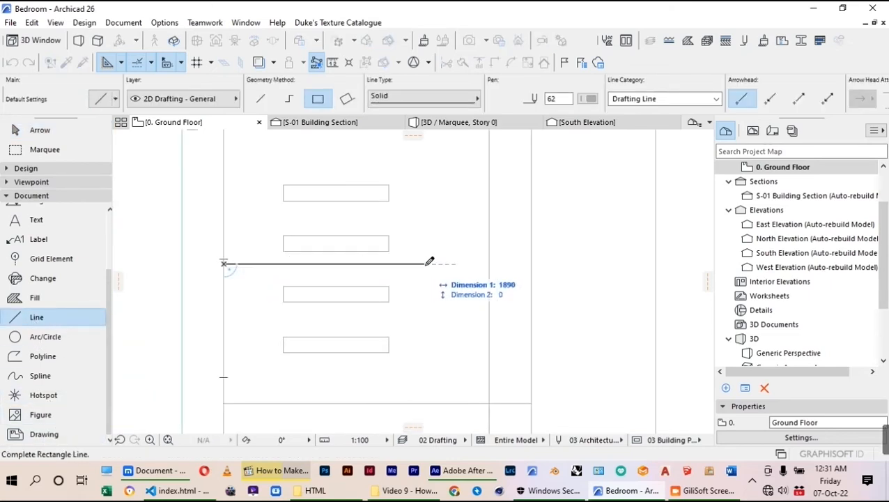
click(260, 98)
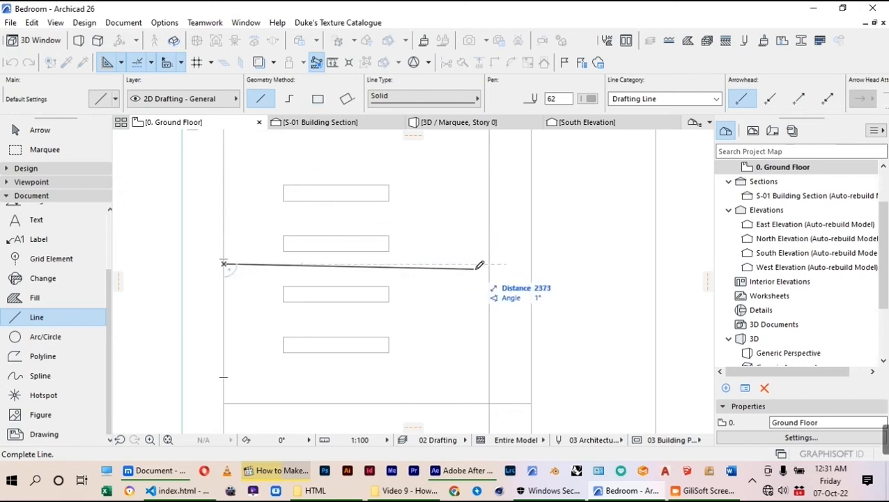
click(357, 264)
click(357, 277)
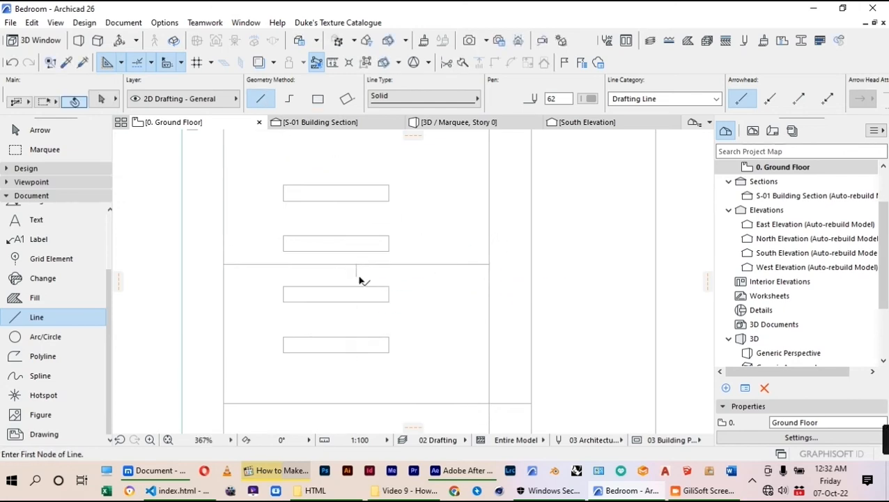
Step: Move the four small stacked slabs sideways so their midpoints align with the short vertical line at the inset area's centre
click(23, 131)
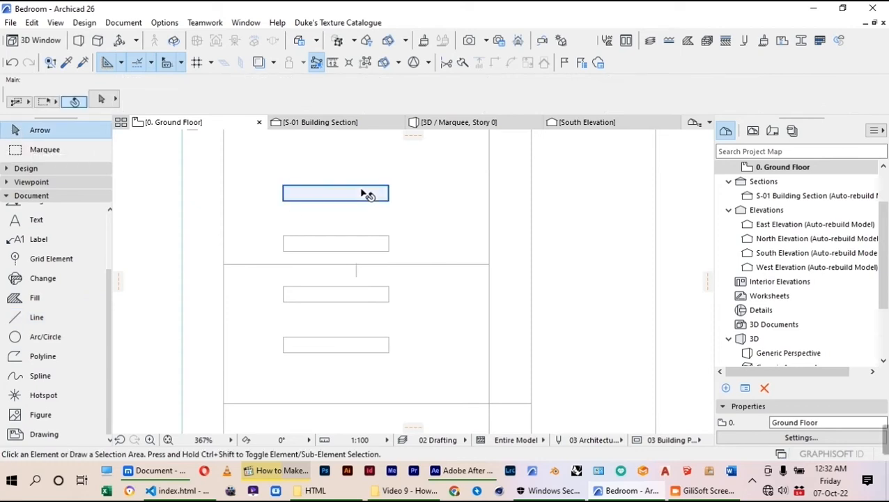
click(363, 194)
shift+click(363, 294)
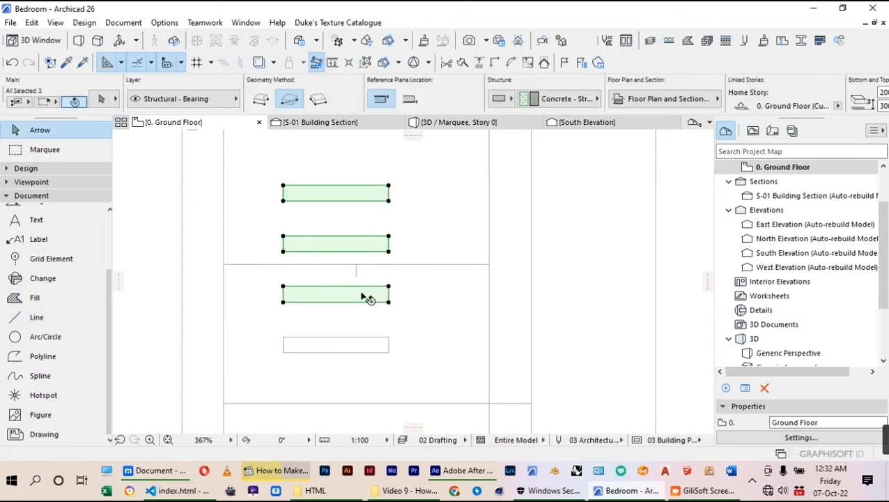
shift+click(360, 342)
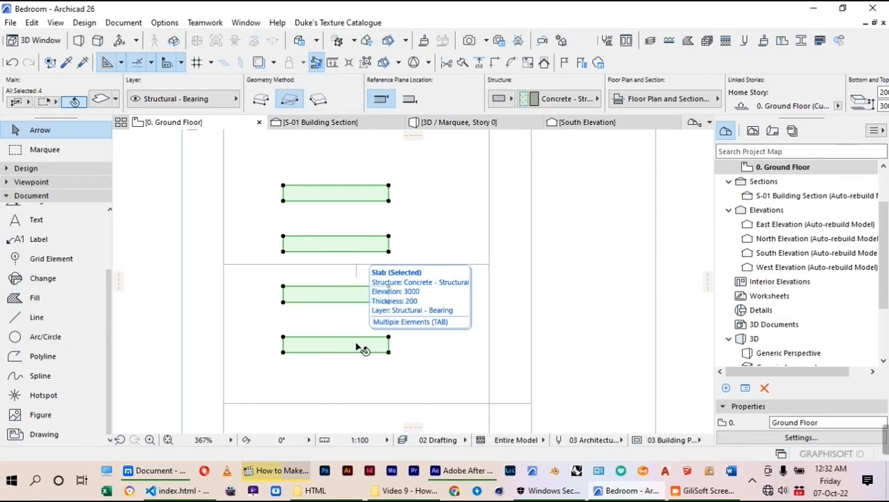
scroll(346, 292, up, 3)
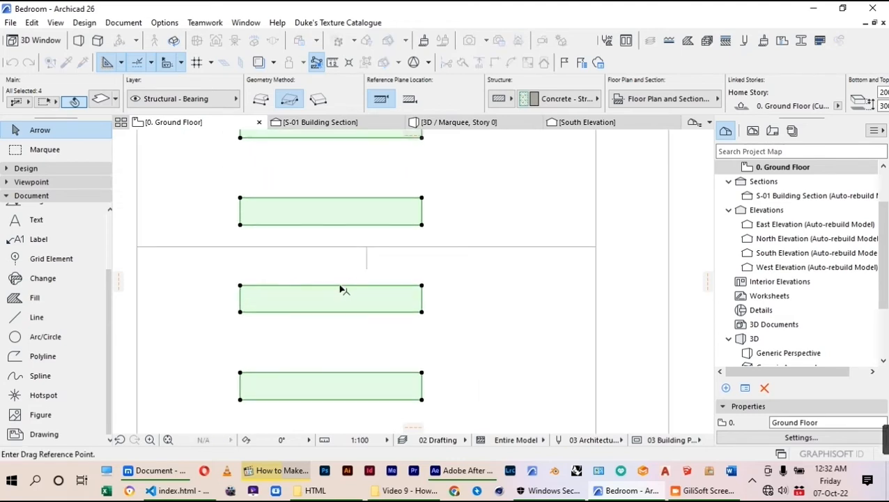
click(333, 288)
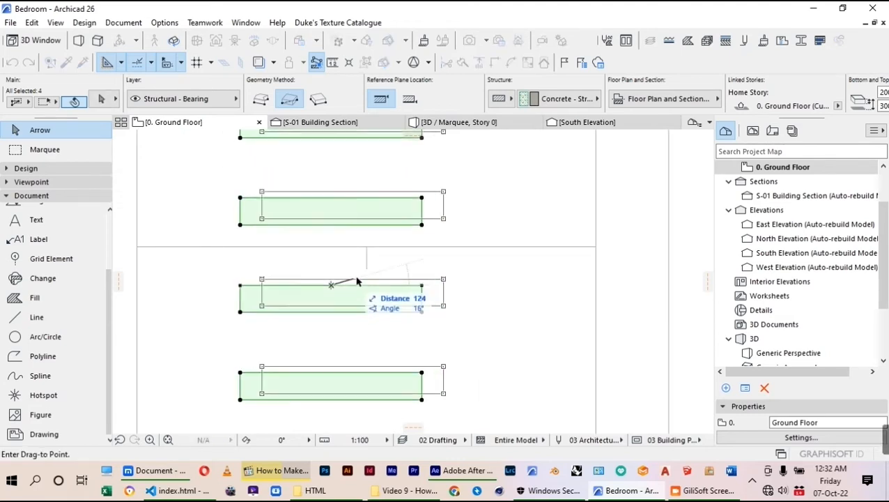
click(383, 295)
scroll(381, 292, down, 4)
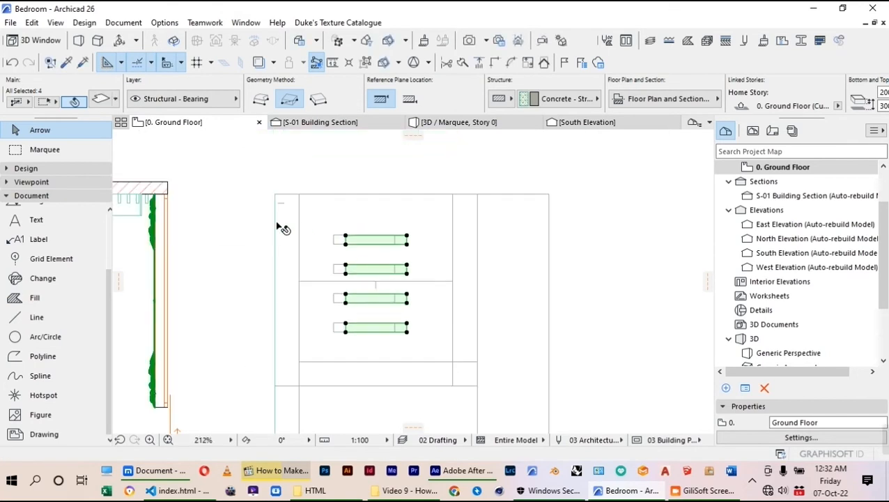
click(231, 206)
click(437, 125)
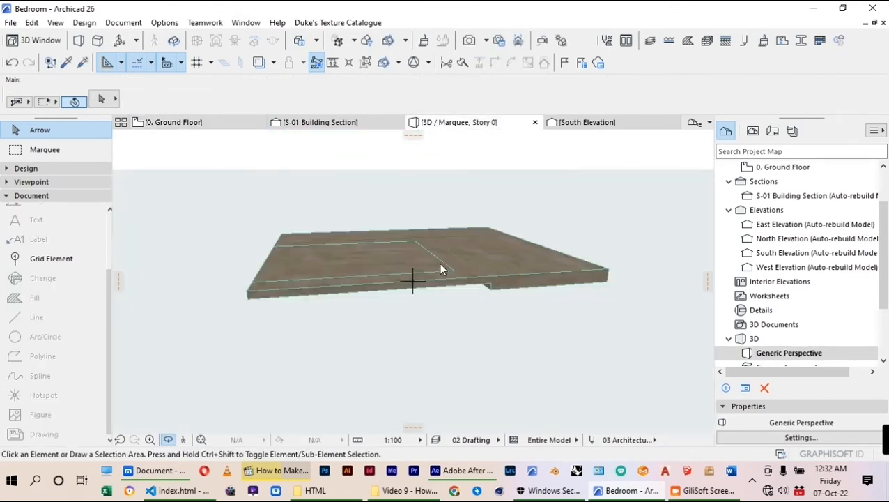
key(Escape)
click(421, 282)
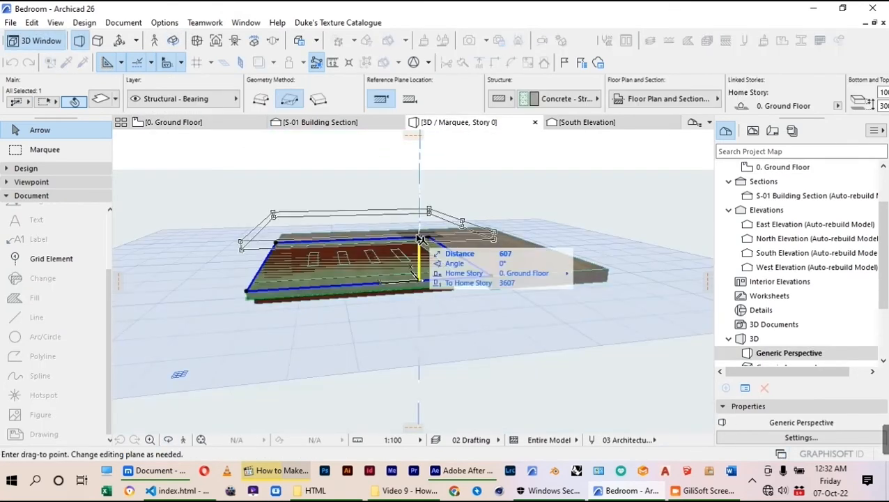
click(420, 239)
key(Escape)
Step: Set the thickness of the four small stacked slabs to 300
shift+middle_drag(418, 256, 401, 199)
shift+middle_drag(401, 200, 342, 347)
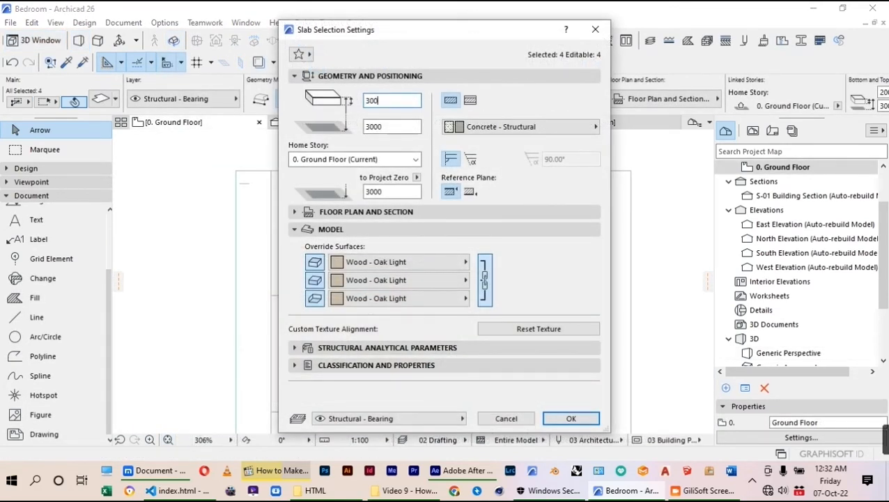
key(Return)
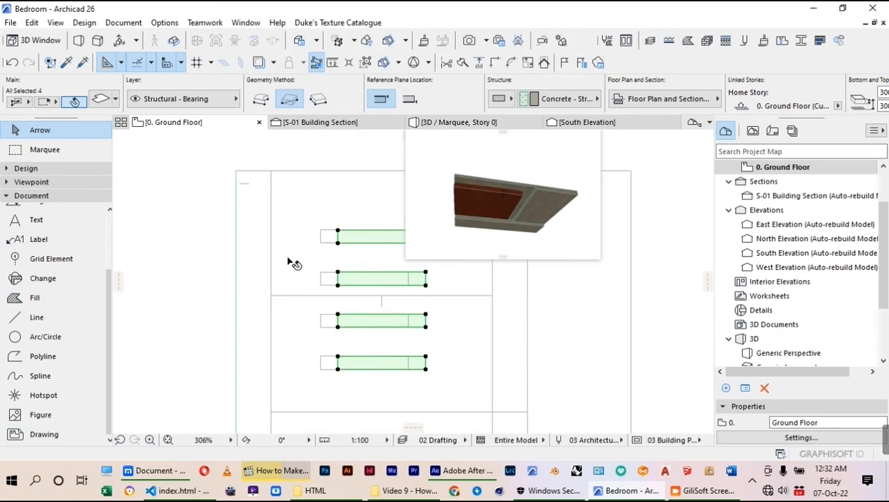
key(Escape)
Step: Reduce the mahogany inset slab's thickness to 200 so the four small slabs project below it
click(468, 124)
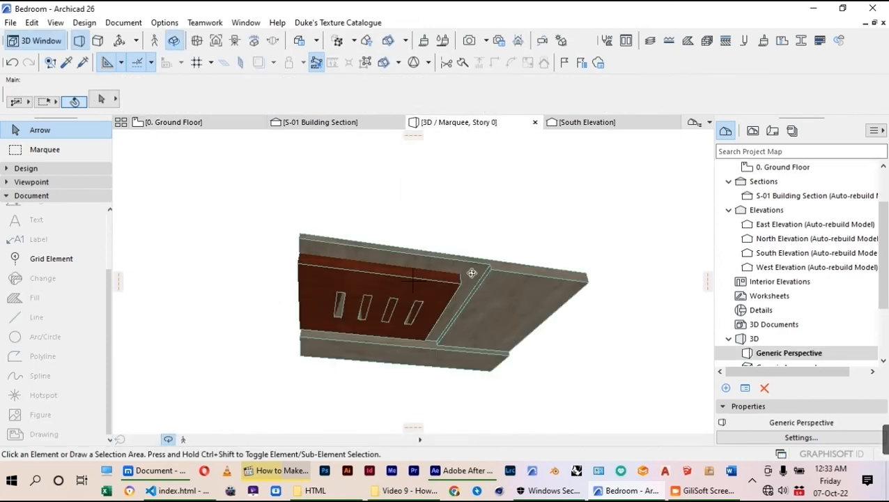
scroll(418, 307, up, 5)
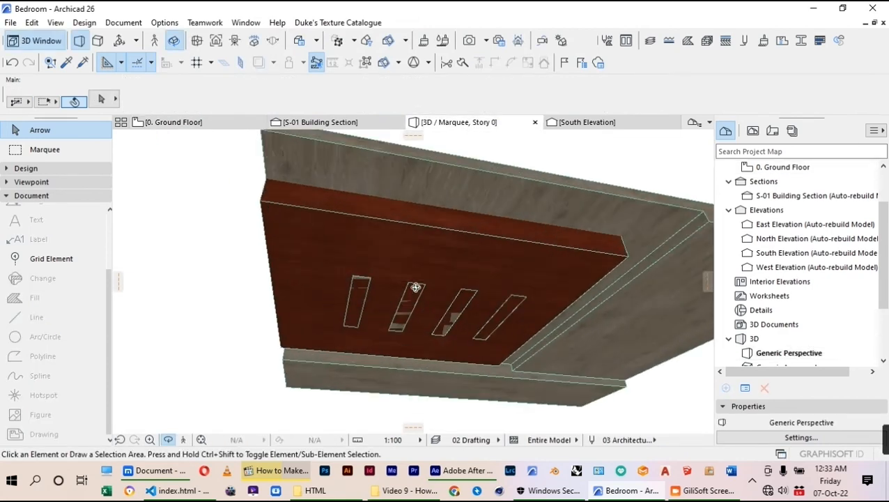
click(417, 245)
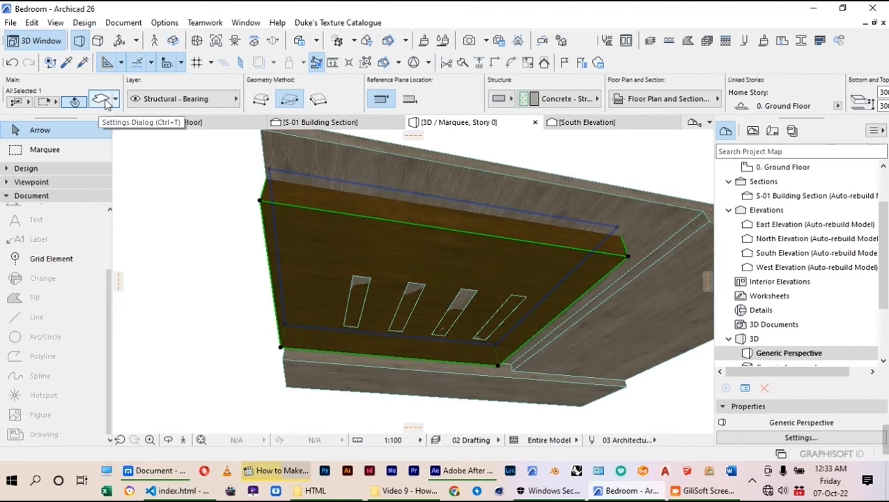
click(99, 103)
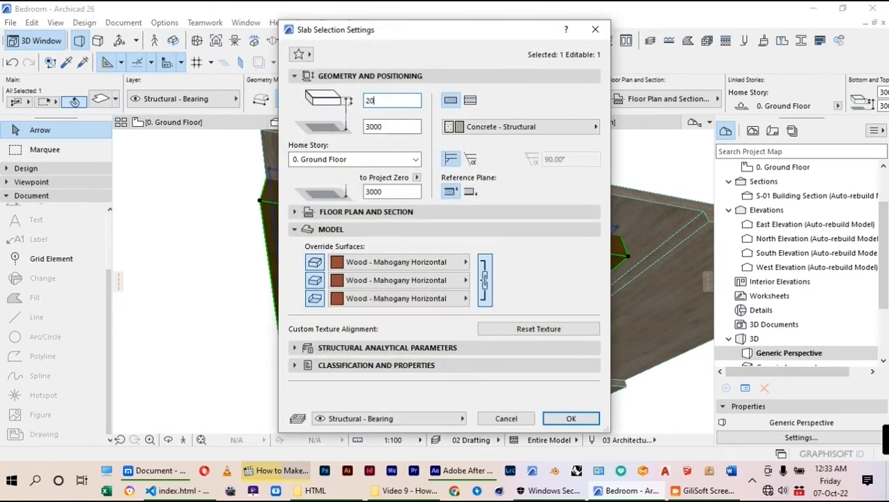
text(200)
key(Return)
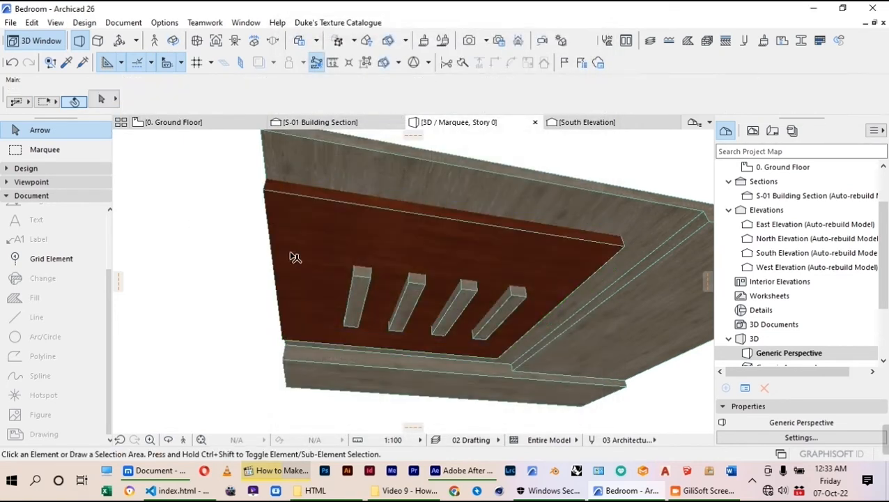
Step: Examine the stepped slab assembly in 3D from the side and from below, checking the plan in between
shift+middle_drag(492, 268, 334, 340)
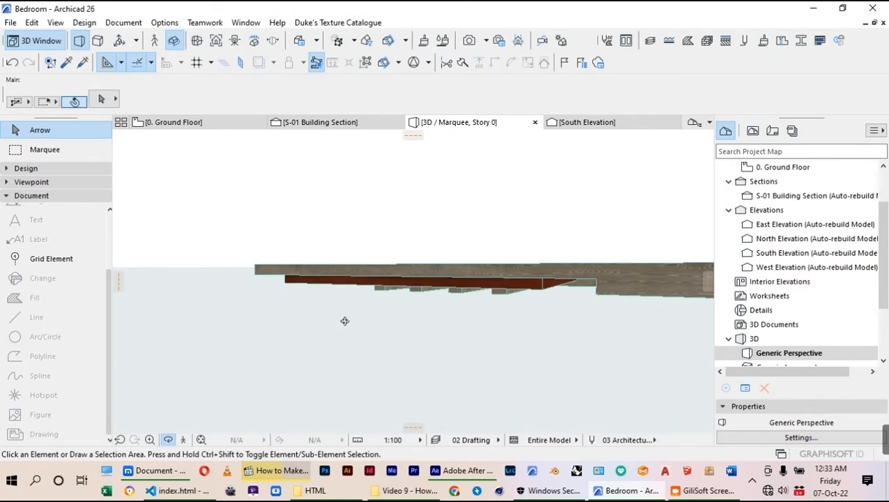
shift+middle_drag(531, 229, 401, 191)
click(209, 121)
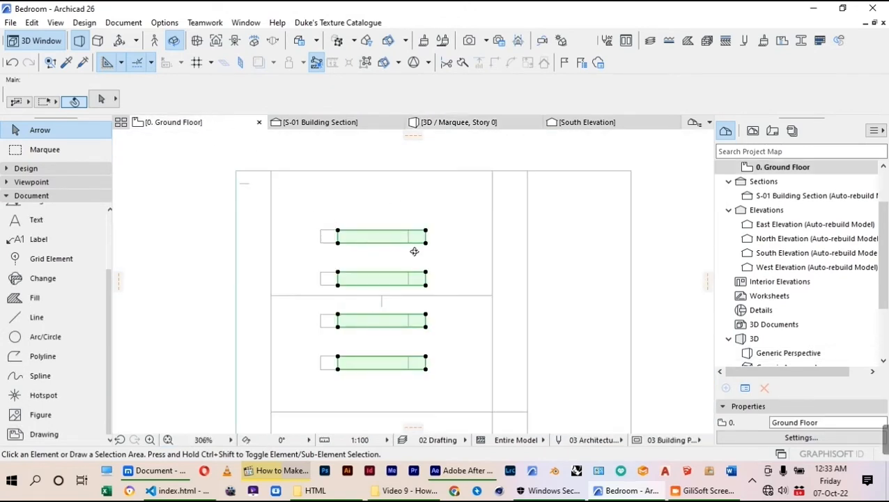
click(465, 216)
scroll(466, 217, down, 5)
click(487, 124)
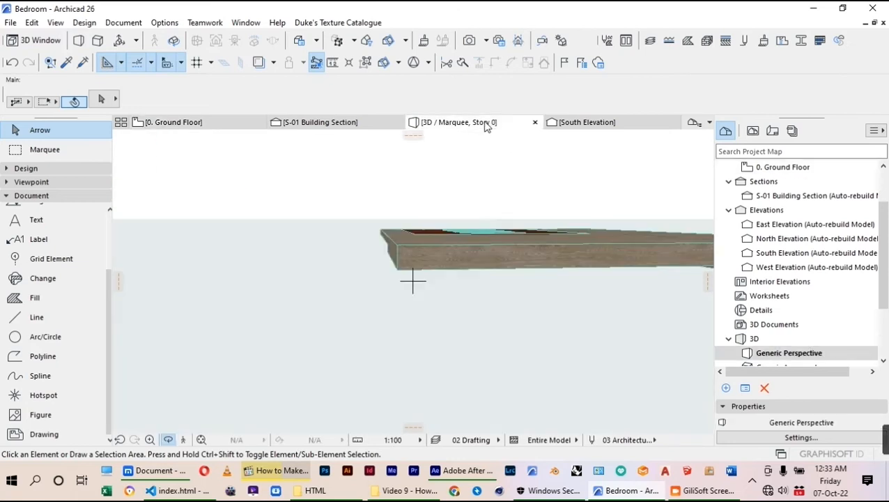
click(503, 246)
shift+middle_drag(509, 251, 492, 170)
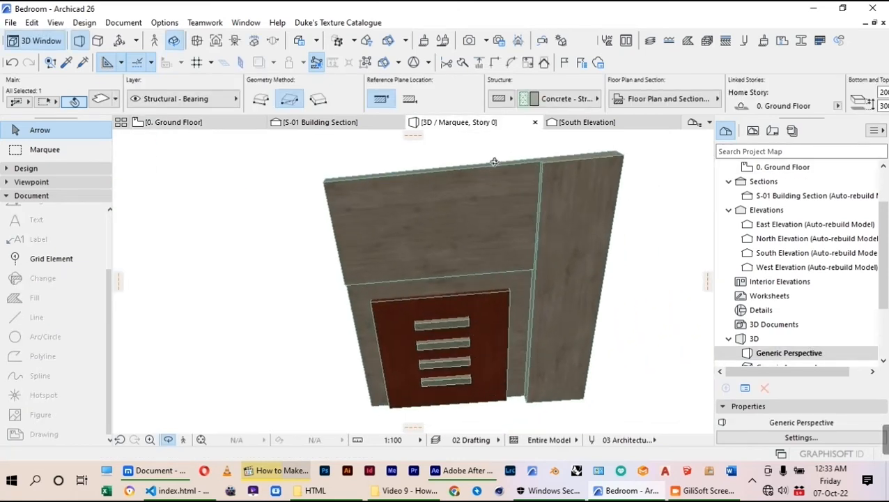
key(Escape)
Step: Choose Recessed Spot 26 from the Interior Lamps 26 library as the default lamp
click(9, 169)
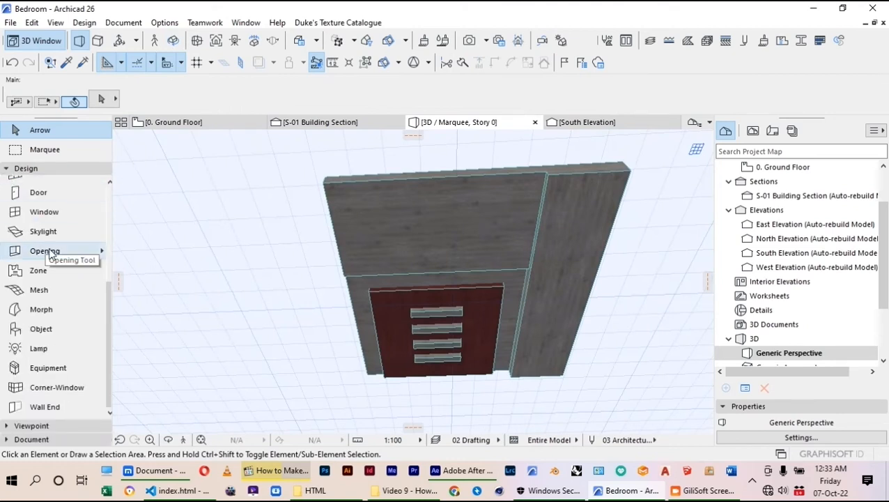
click(37, 349)
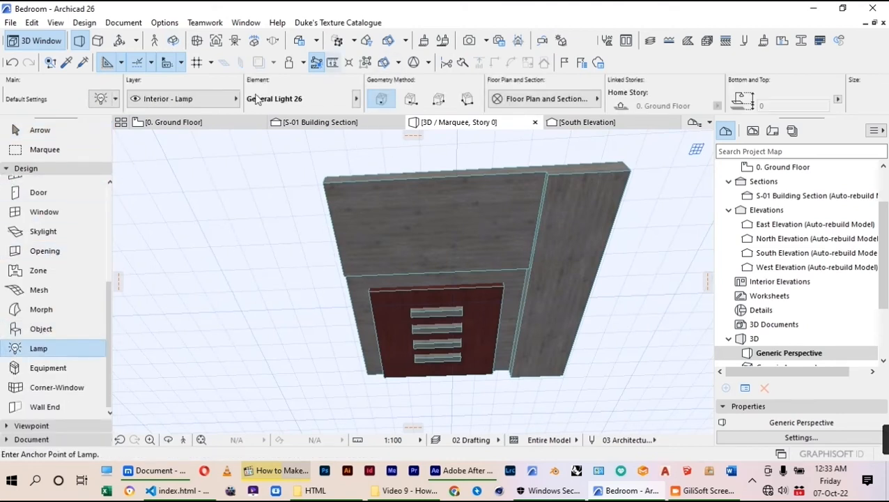
key(ctrl+t)
scroll(333, 237, down, 5)
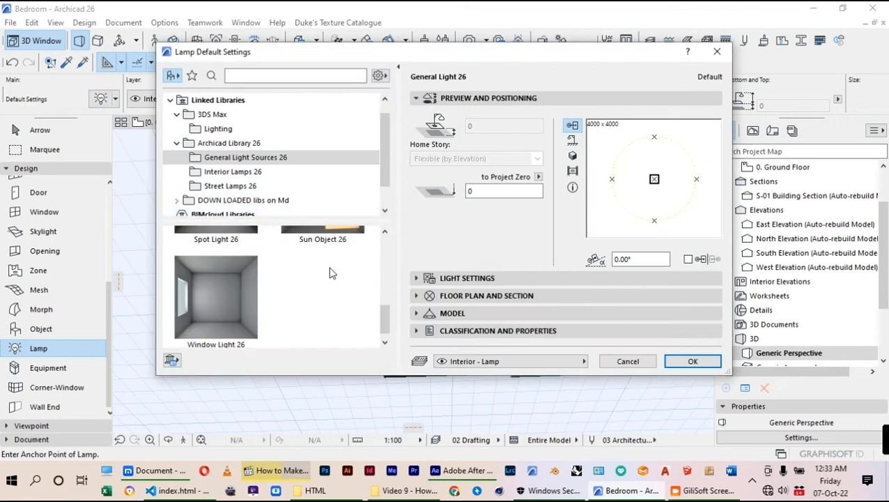
click(234, 172)
scroll(239, 292, down, 6)
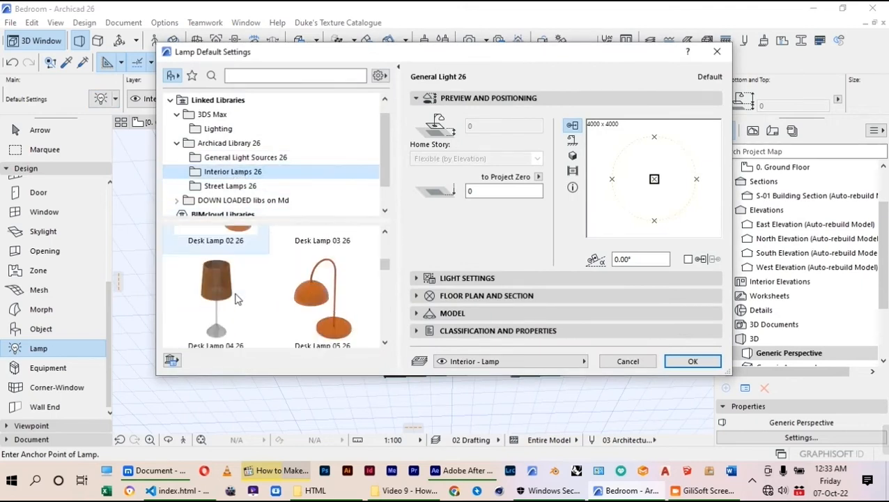
scroll(238, 293, down, 2)
click(222, 275)
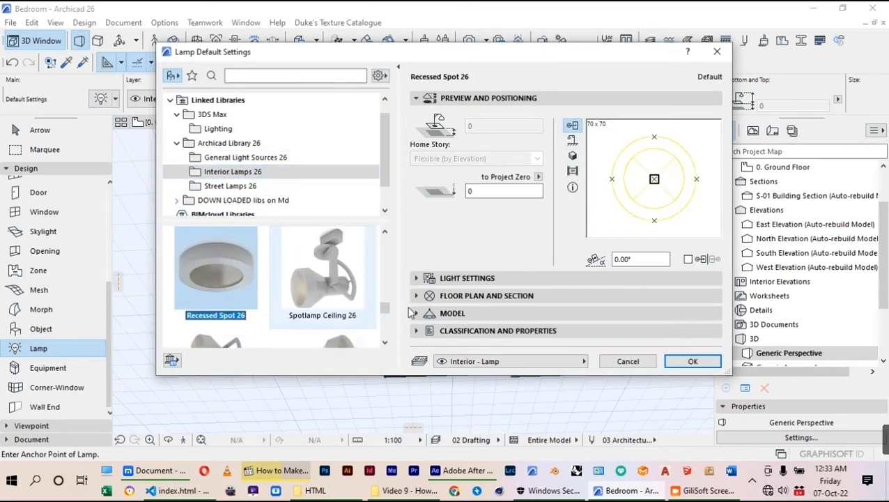
Step: Set the recessed spot's main light intensity to 8% and its light colour to white
click(467, 278)
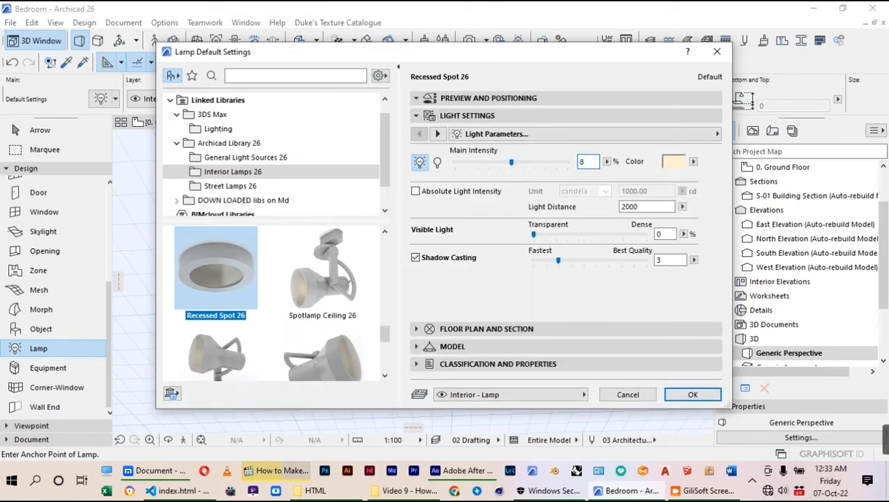
click(673, 162)
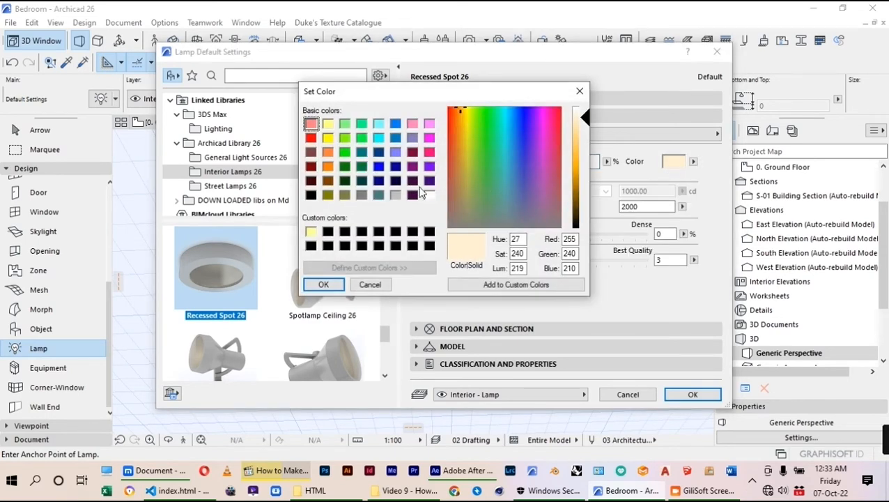
click(430, 196)
click(324, 285)
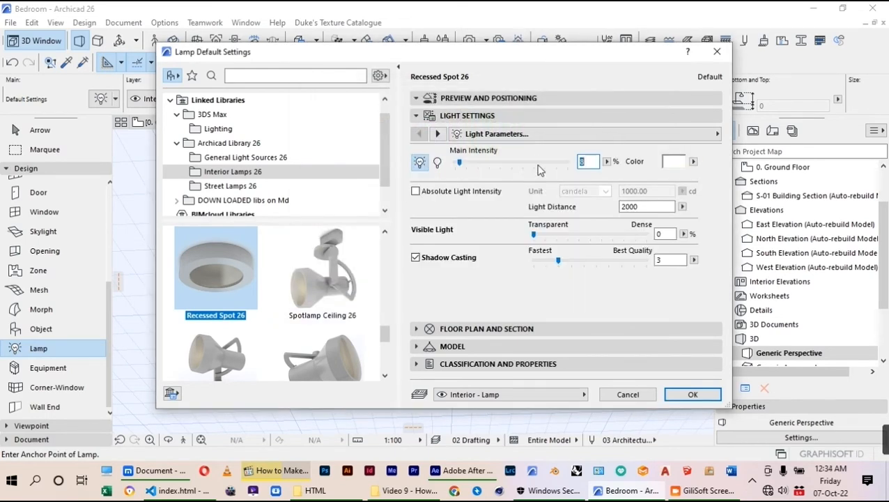
Step: Set the recessed spot's floor plan contour pen to blue and accept the lamp defaults
click(488, 98)
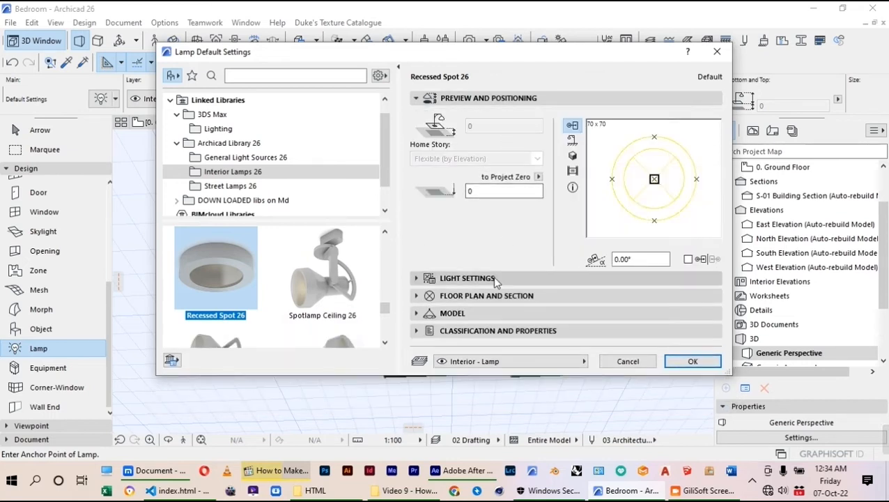
click(492, 277)
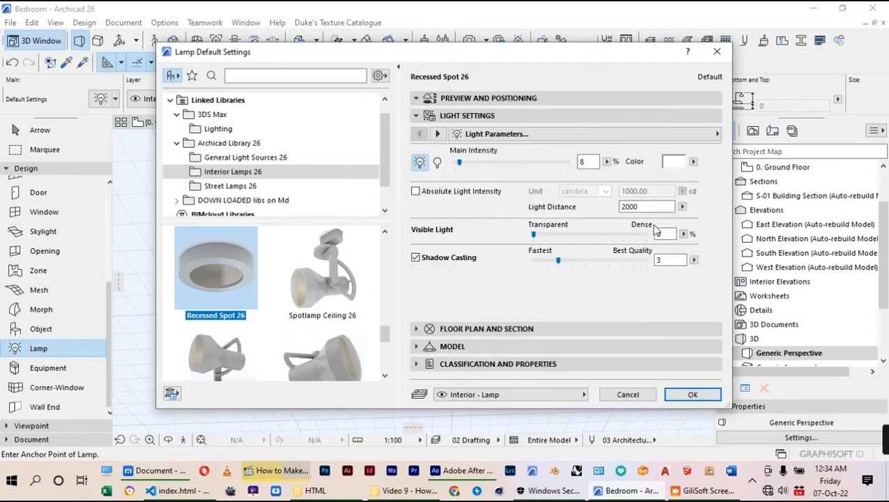
click(437, 134)
click(437, 133)
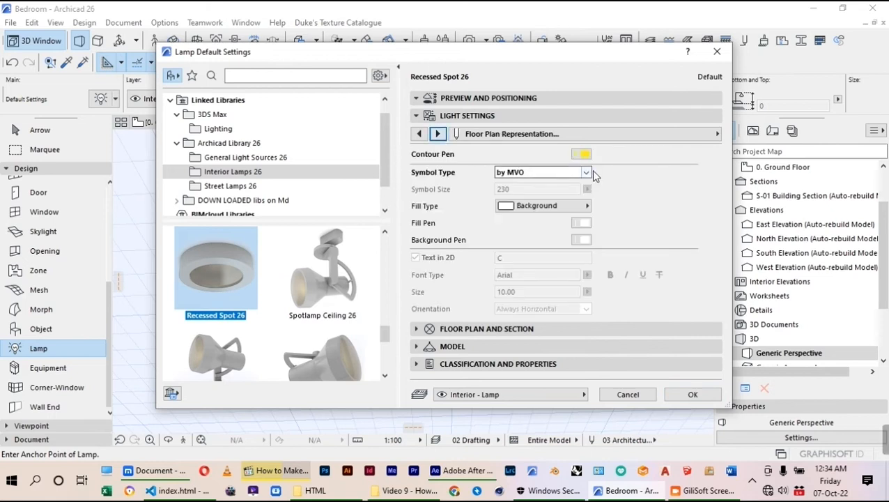
click(584, 155)
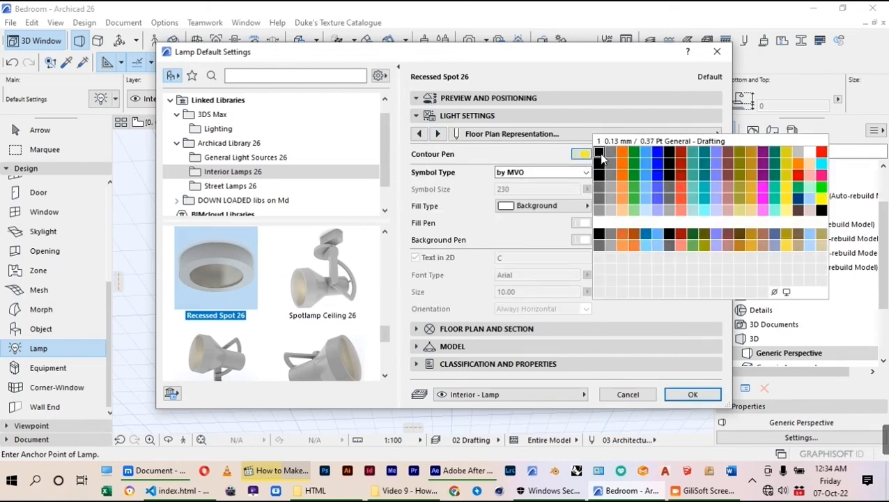
click(650, 161)
click(700, 395)
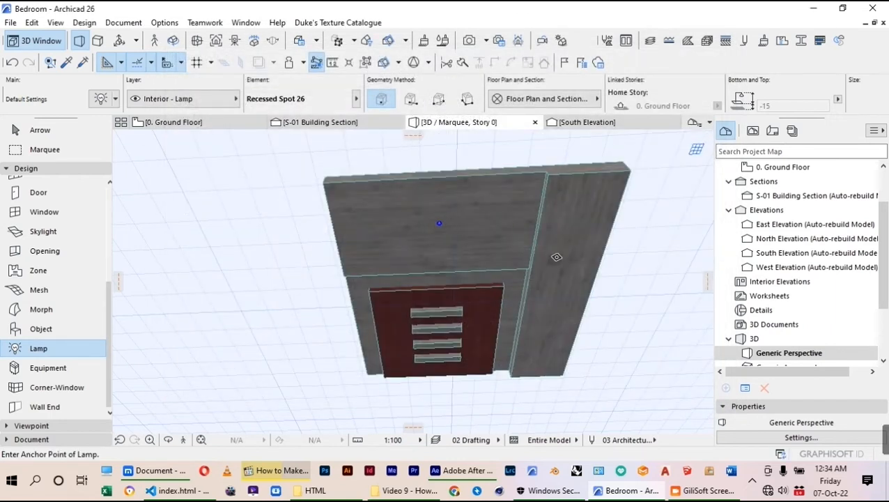
Step: Place recessed spots on the undersides of the large wood slab, the long side strip, the mahogany slab and the first small slab
click(572, 227)
scroll(464, 309, up, 3)
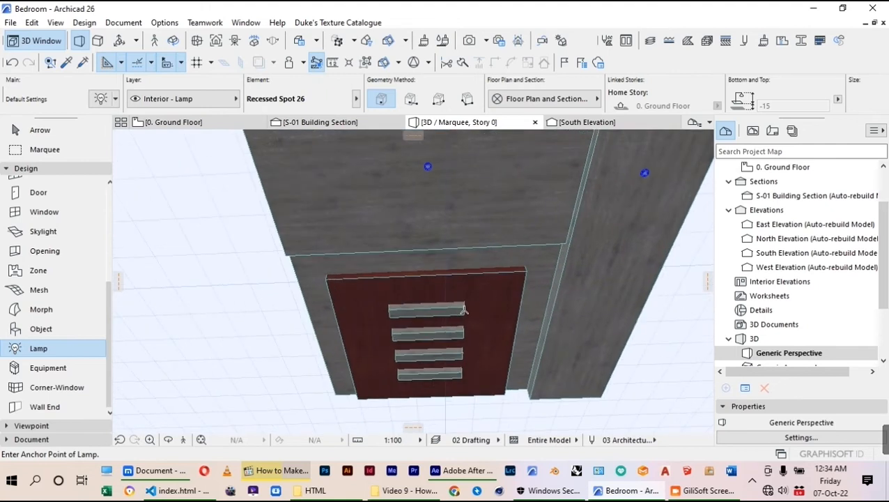
scroll(461, 322, up, 3)
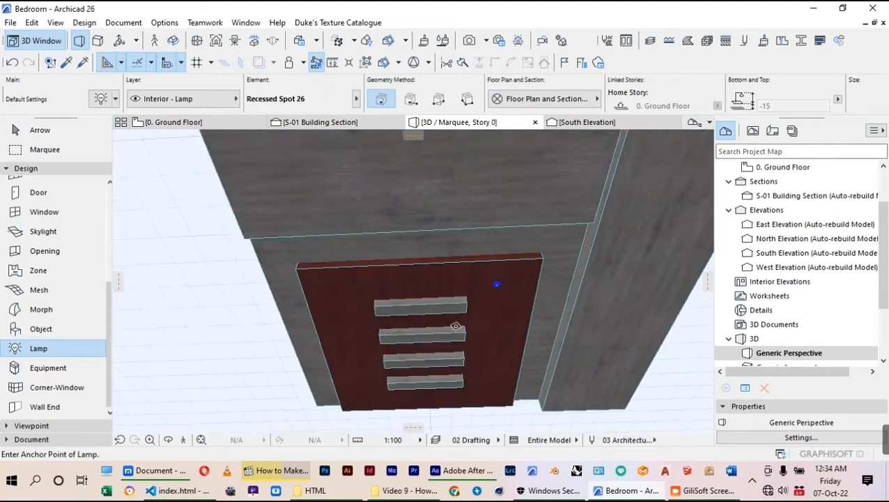
click(423, 309)
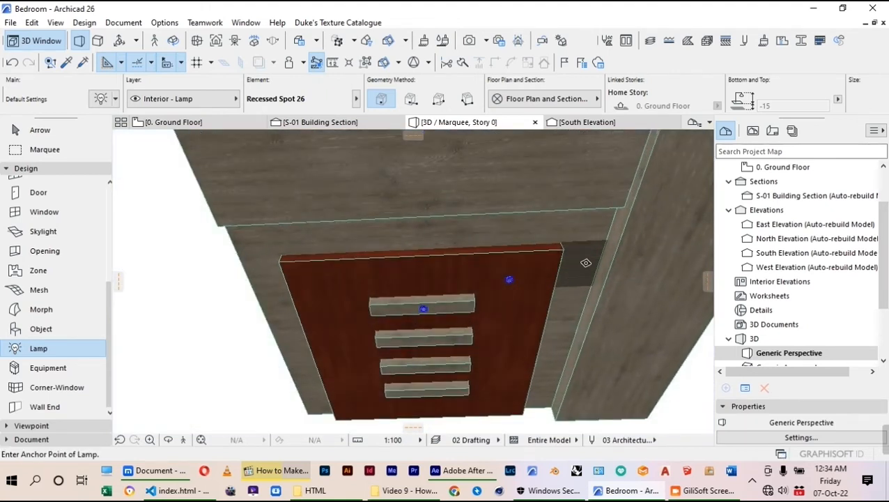
Step: Switch to the Ground Floor plan and end the lamp placement there
scroll(419, 187, down, 4)
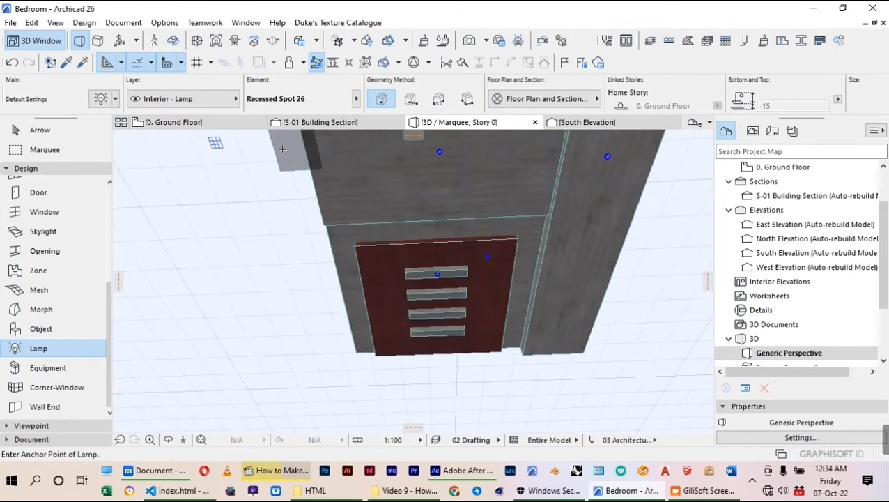
click(205, 124)
scroll(503, 208, down, 3)
scroll(512, 302, up, 1)
key(Escape)
scroll(511, 287, up, 2)
scroll(511, 287, down, 3)
scroll(511, 277, up, 2)
scroll(549, 319, up, 4)
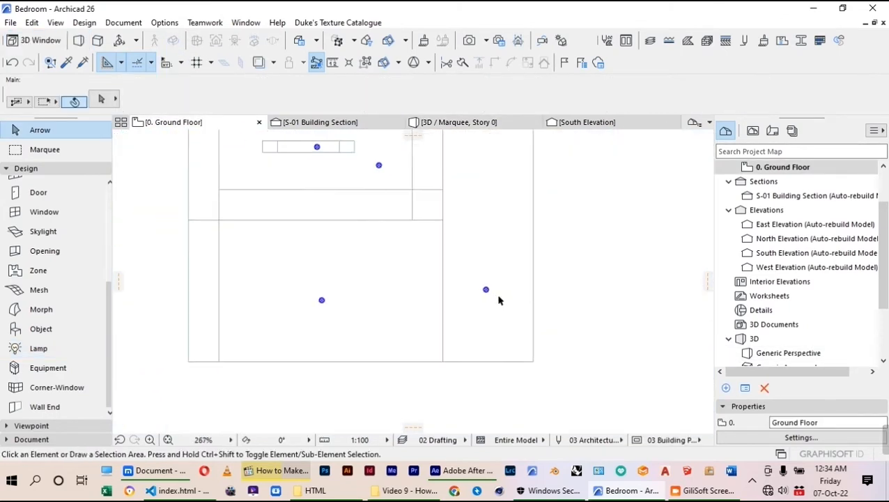
Step: Draw a short vertical guide line up from the midpoint of the long side strip's lower edge
click(484, 288)
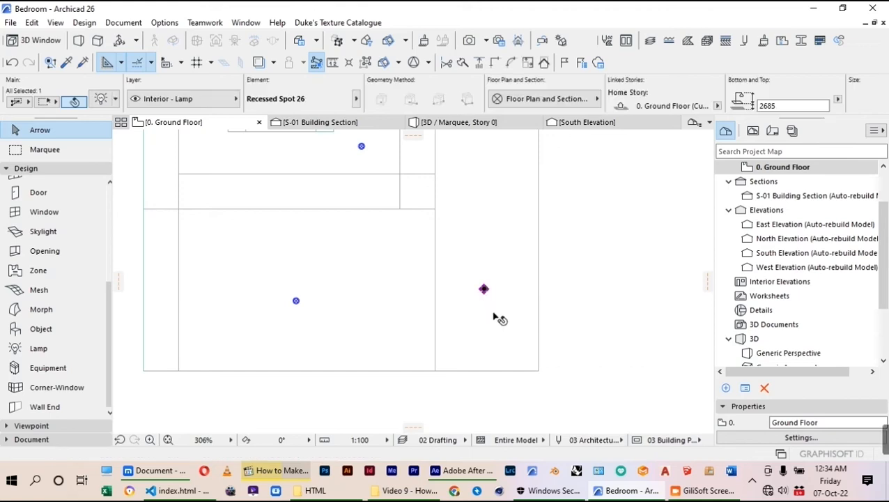
click(575, 306)
click(53, 435)
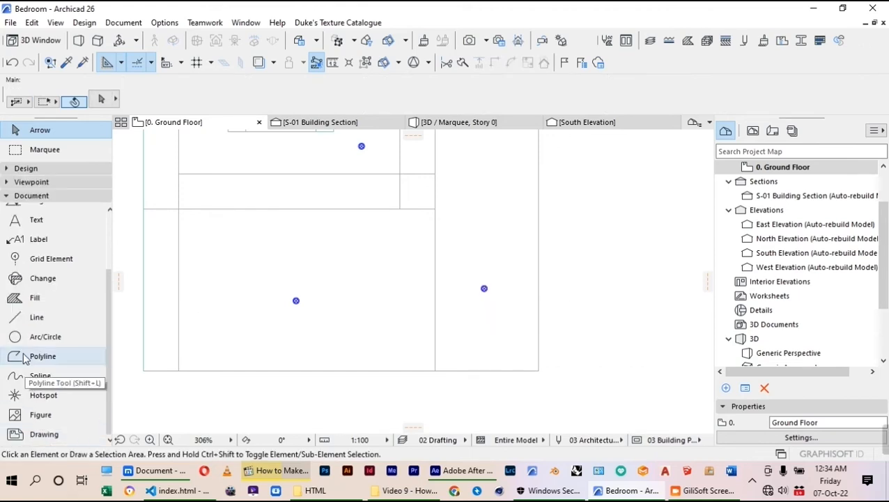
click(28, 317)
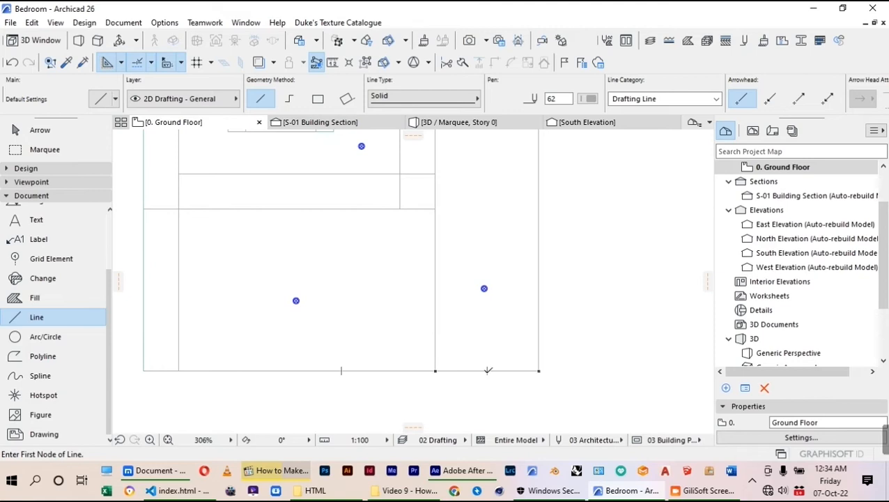
click(488, 370)
click(488, 314)
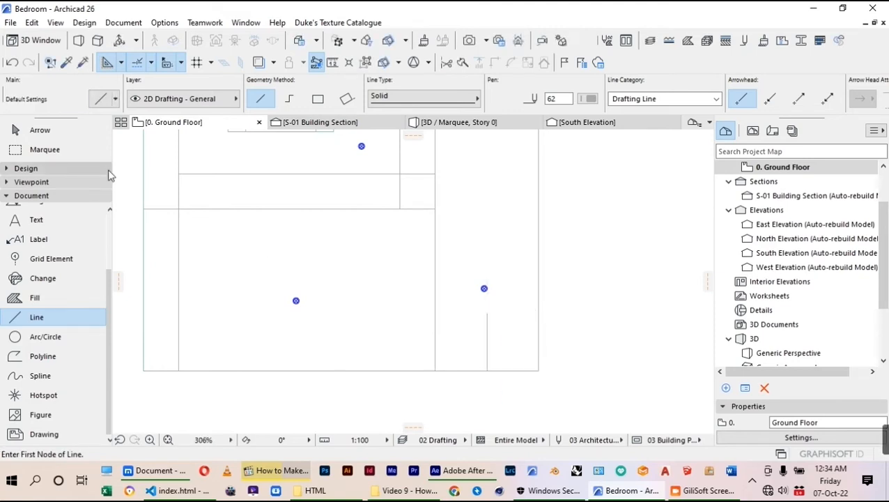
Step: Move the side strip's recessed spot to the guide line's lower end and shift it 600 straight up from there
click(31, 130)
click(484, 290)
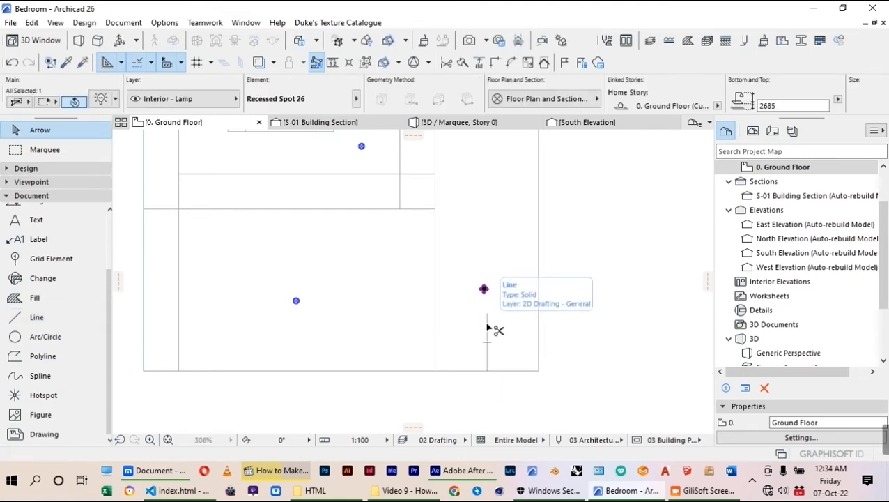
key(ctrl+d)
scroll(487, 317, up, 2)
click(482, 273)
click(488, 412)
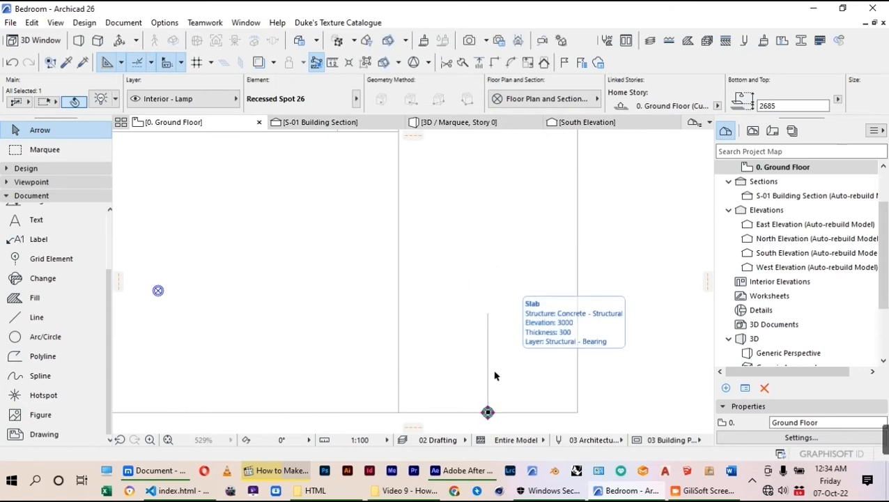
click(488, 412)
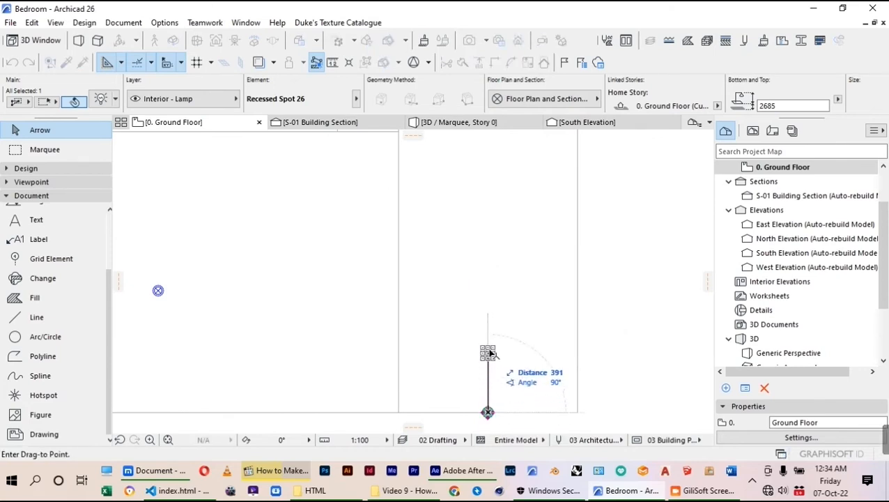
text(600)
key(Return)
Step: Multiply the side strip's recessed spot with 2 distributed copies, spaced vertically up to near the strip's upper end
scroll(475, 383, down, 5)
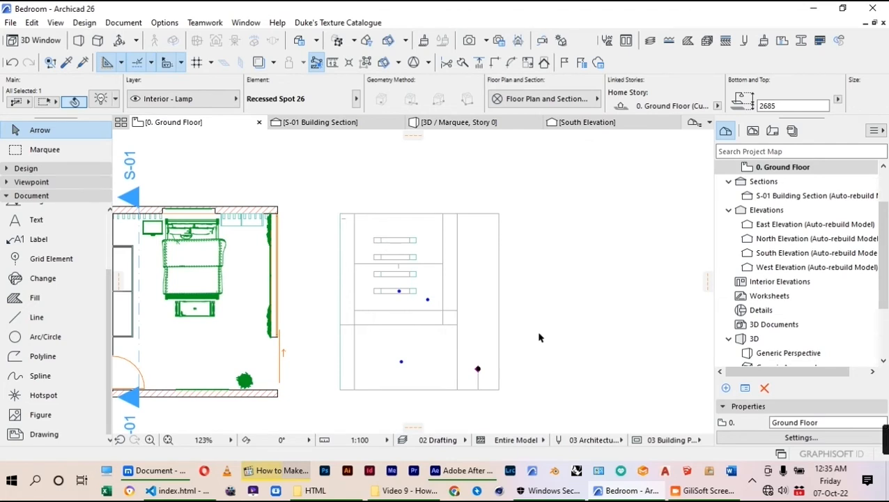
key(ctrl+u)
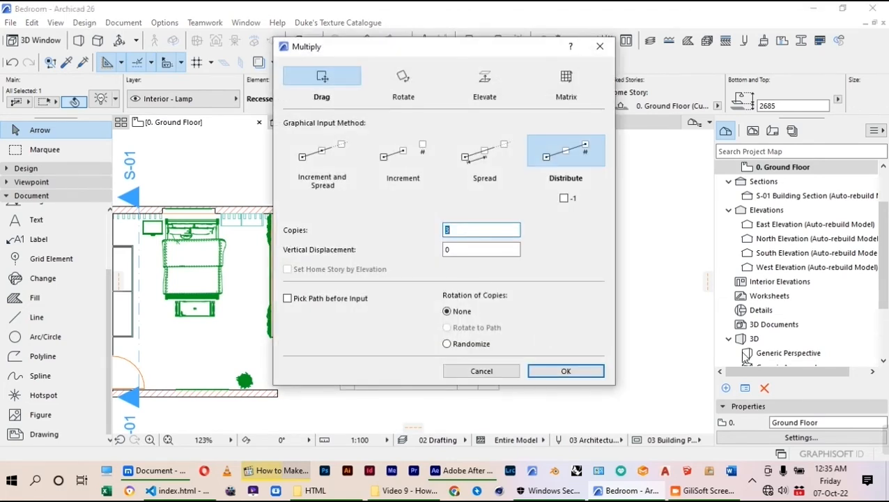
text(2)
click(565, 370)
click(477, 369)
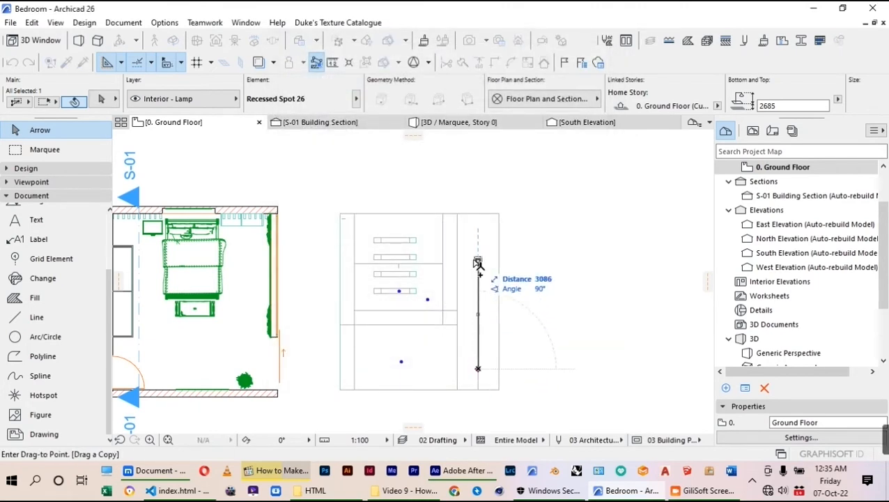
scroll(483, 258, up, 2)
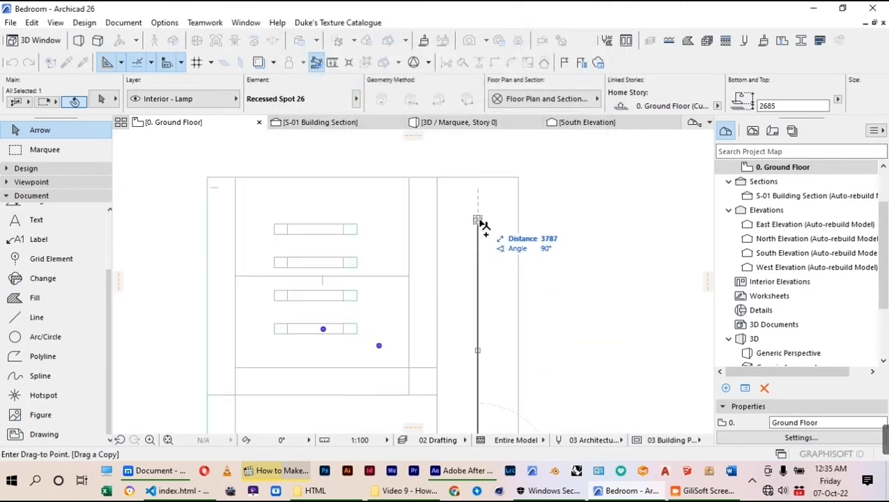
click(478, 210)
scroll(537, 223, down, 3)
Step: Move the large wood slab's recessed spot about 300 diagonally up and to the right
scroll(439, 335, up, 2)
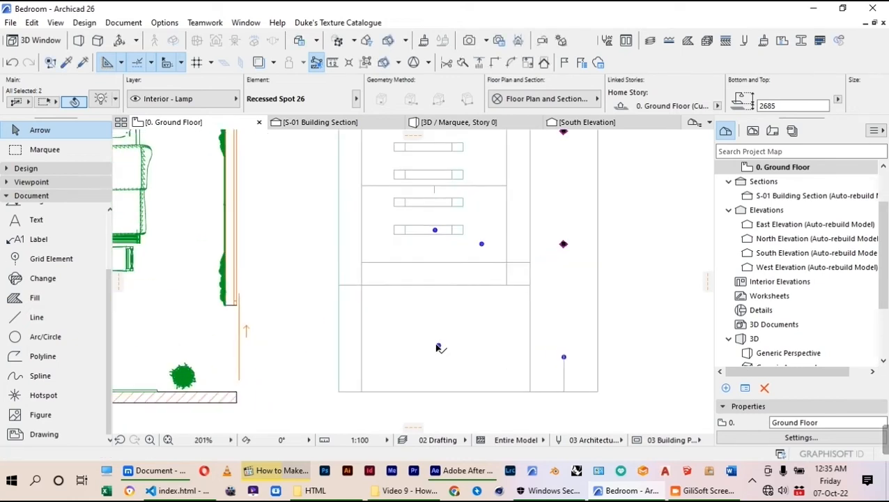
key(ctrl+d)
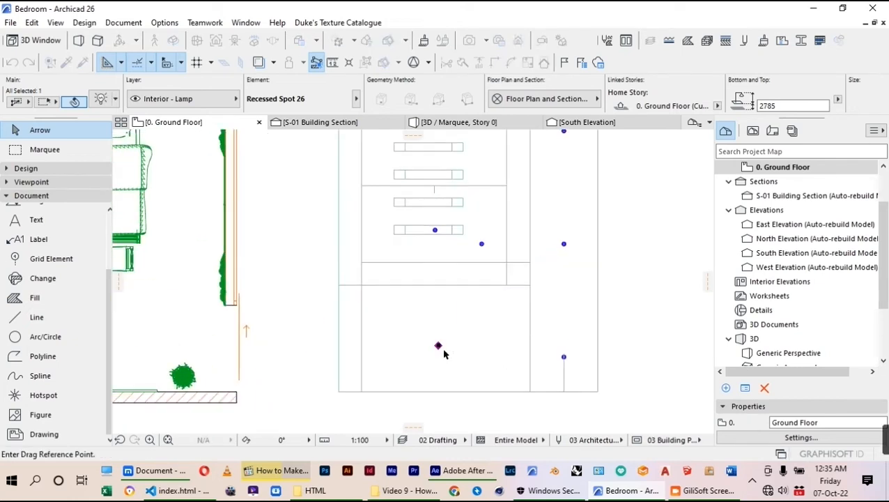
click(438, 346)
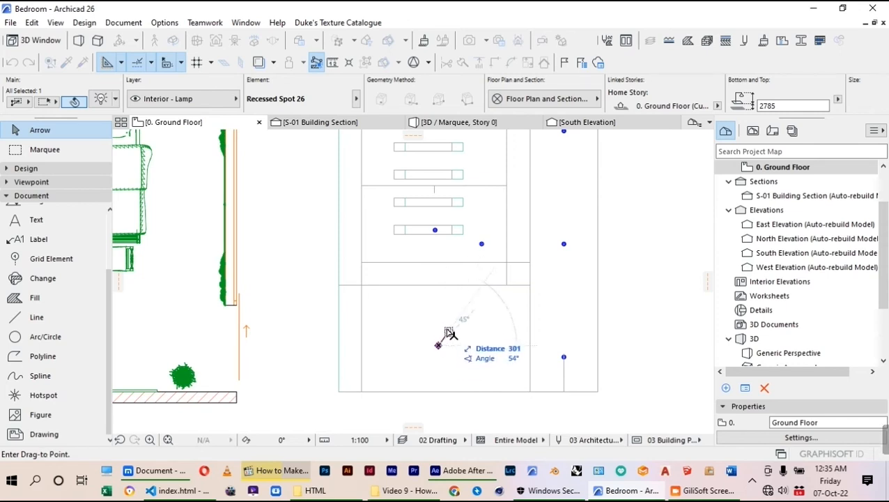
click(447, 333)
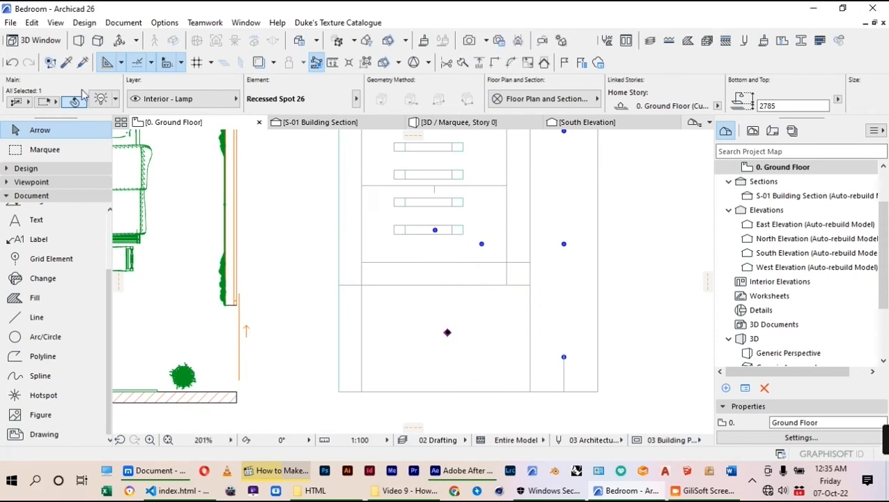
click(322, 338)
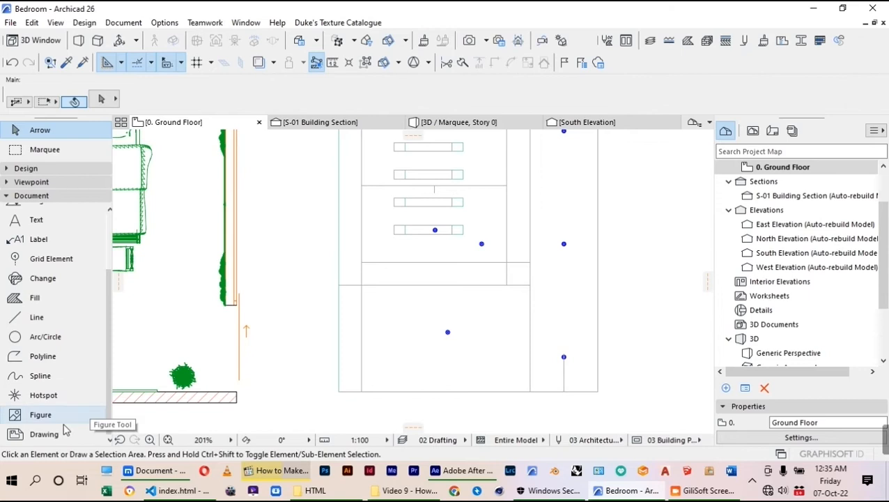
Step: Draw a diagonal guide line about 3800 long across the large wood slab, from its lower-left to its upper-right corner
click(33, 317)
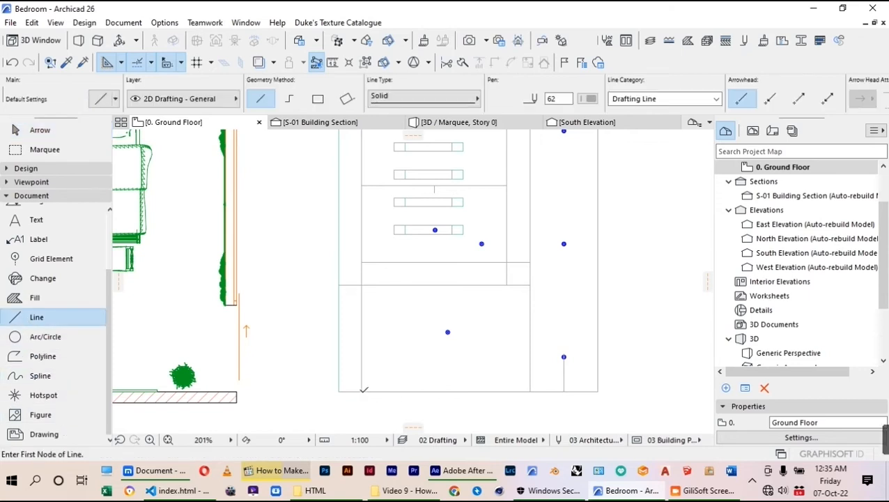
click(339, 390)
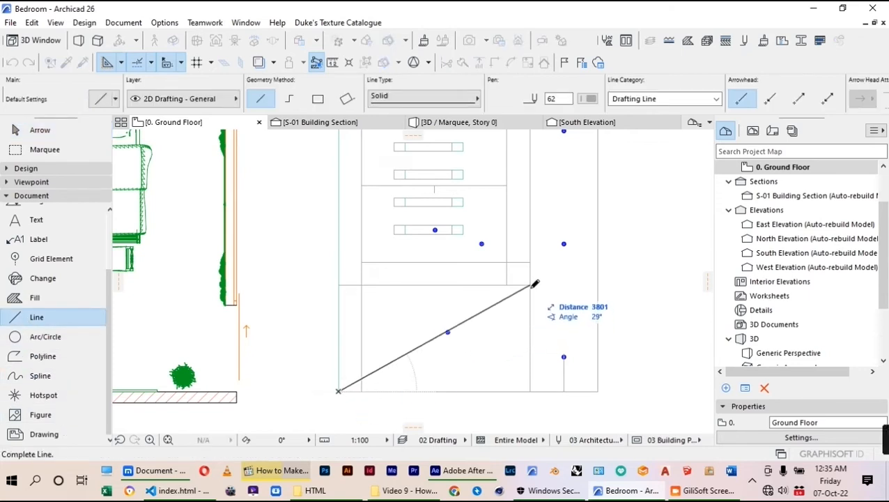
click(531, 285)
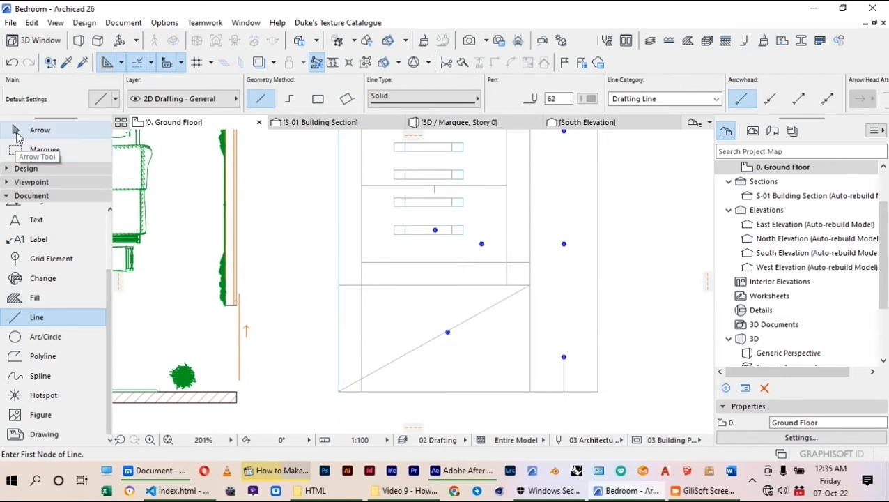
Step: Move the large wood slab's recessed spot onto the midpoint of the diagonal guide line
click(41, 130)
scroll(457, 333, up, 6)
click(447, 331)
scroll(465, 299, down, 2)
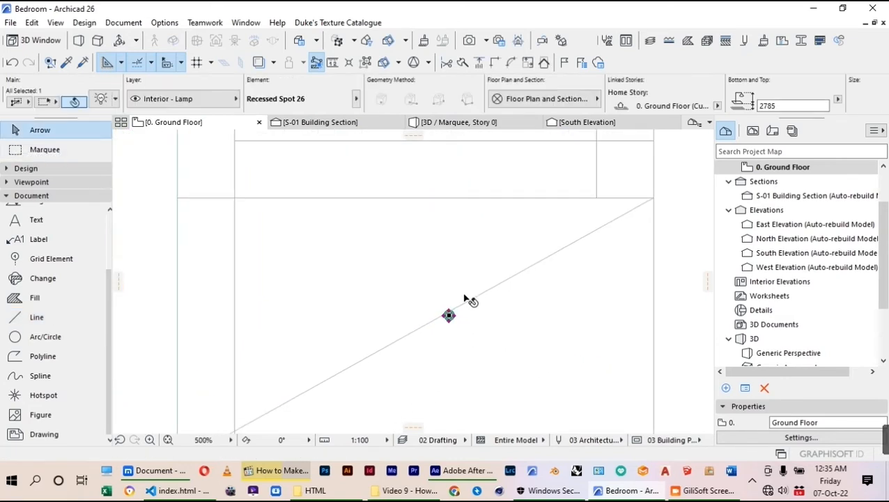
key(ctrl+d)
click(448, 315)
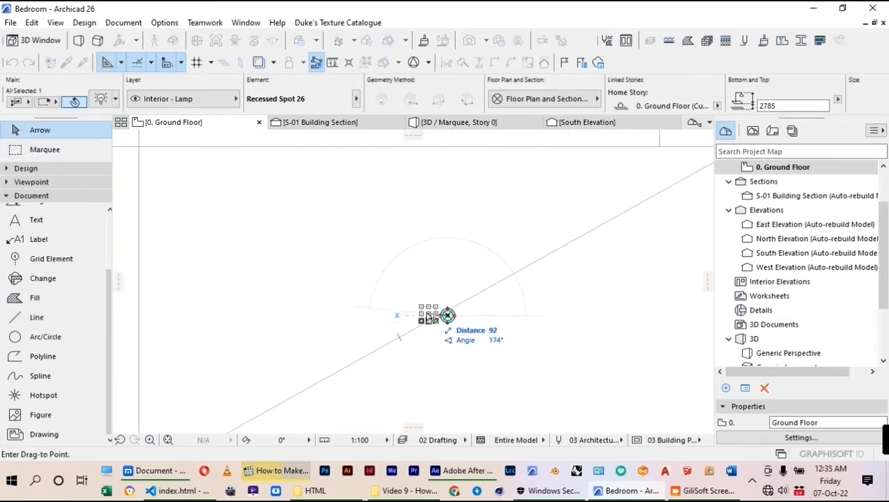
click(399, 338)
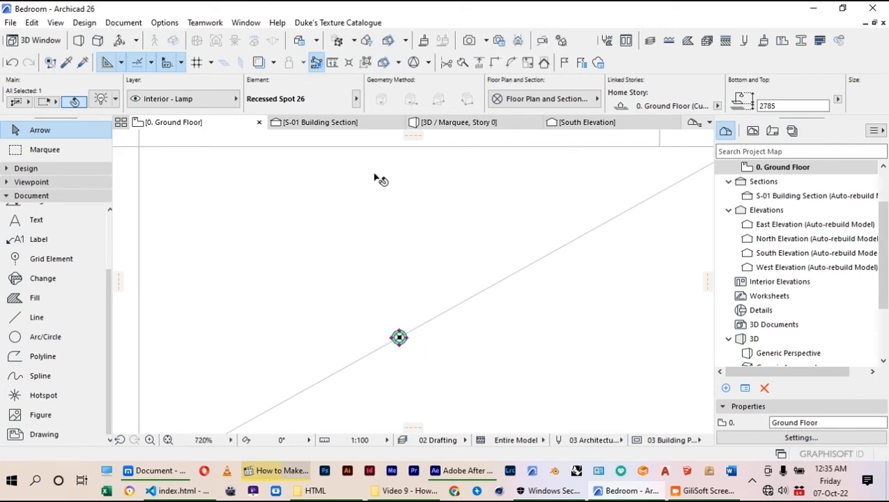
Step: Set the large wood slab's recessed spot to a lamp diameter of 200 in its Lamp Geometry settings
click(102, 98)
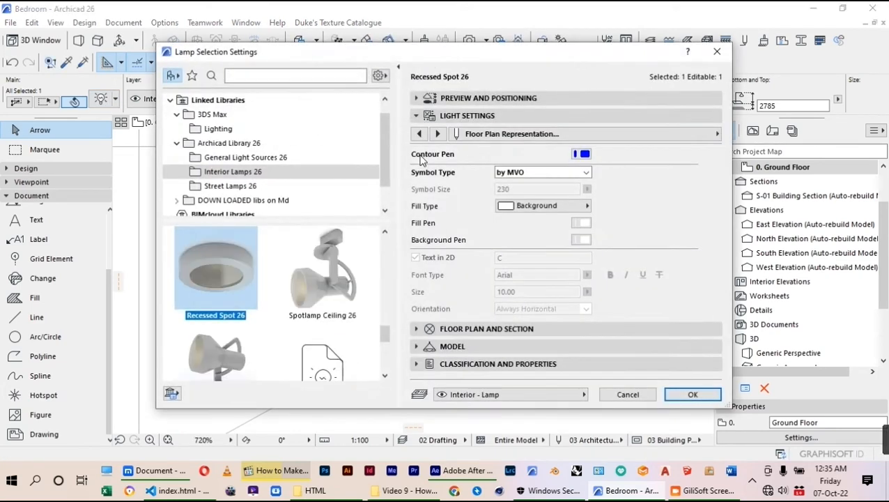
click(453, 116)
click(453, 99)
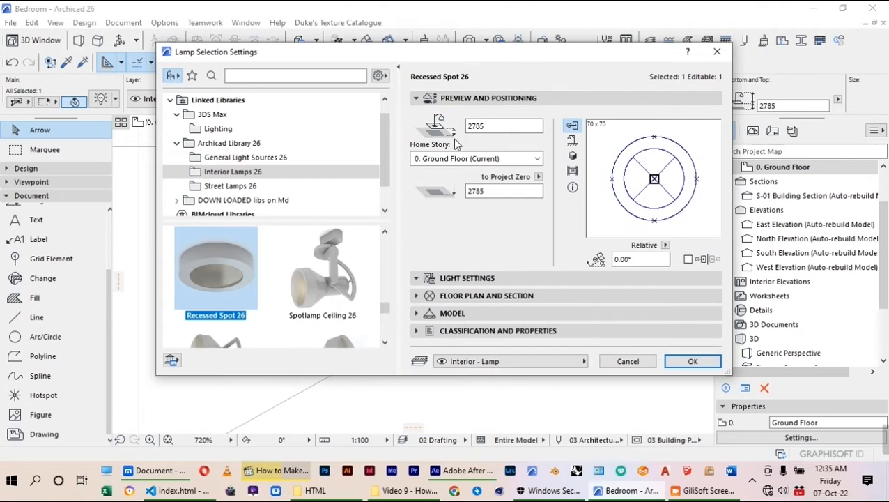
click(531, 276)
click(439, 134)
click(439, 133)
click(439, 134)
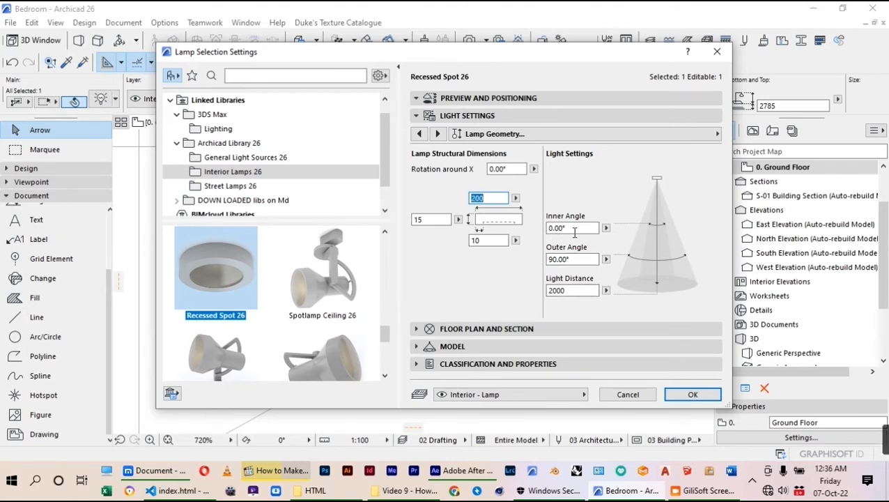
click(690, 394)
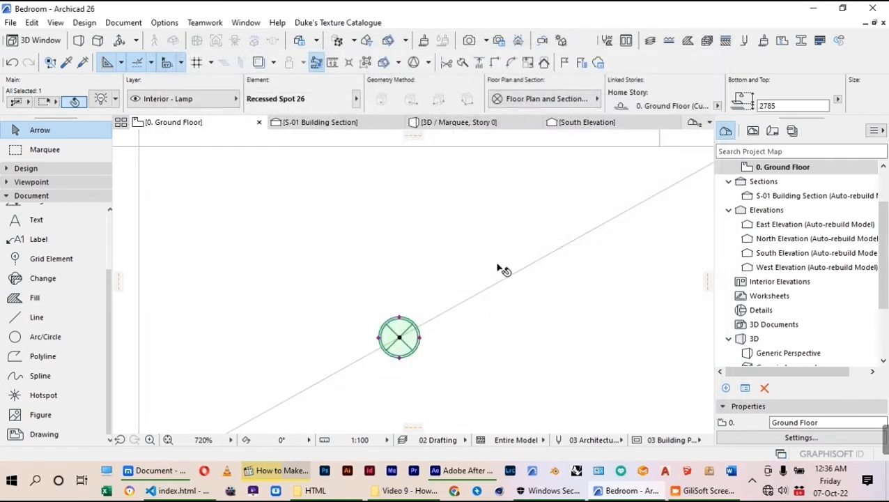
Step: Draw a diagonal guide line across the lowest small slab, from the inner left division's lower end to the slab's upper-right corner
scroll(459, 332, down, 5)
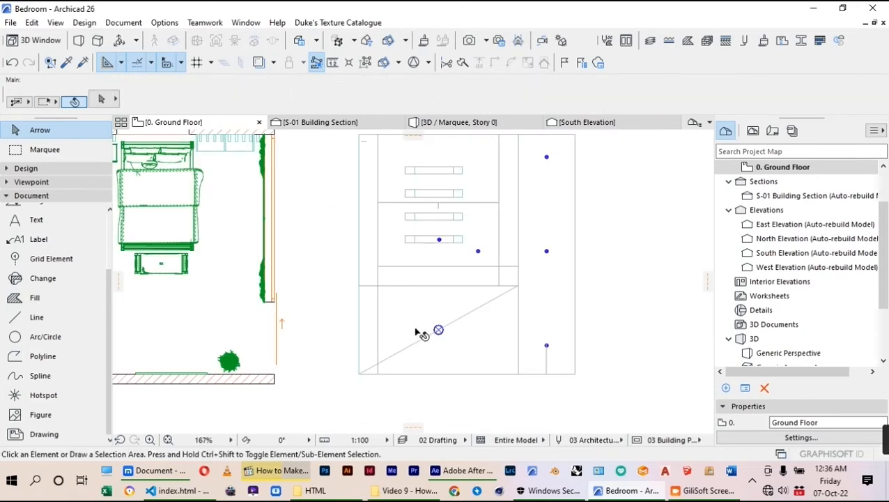
scroll(499, 268, up, 4)
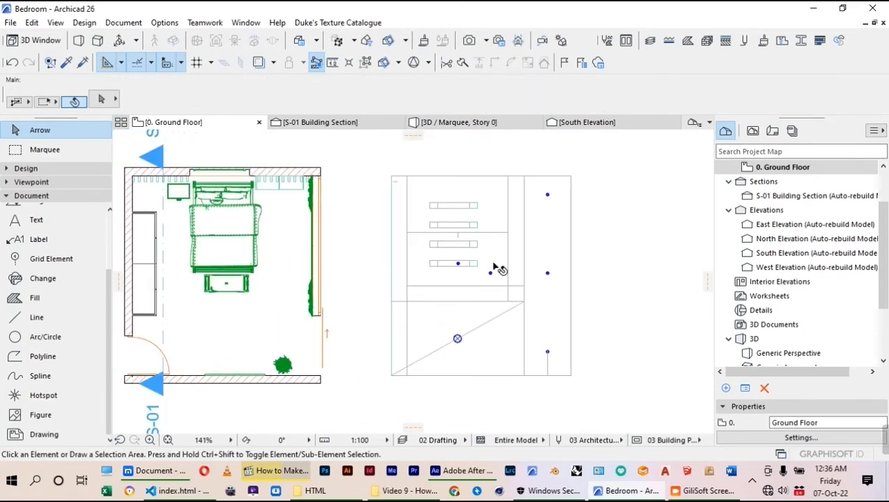
scroll(508, 319, up, 2)
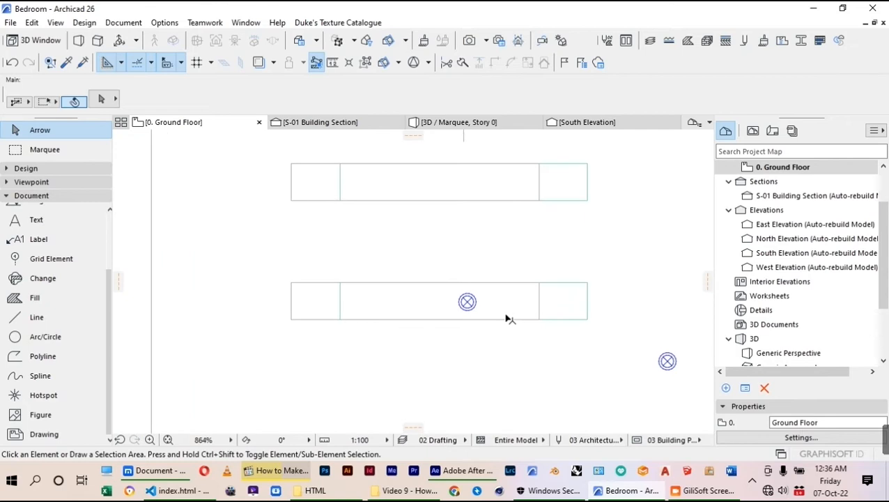
click(36, 317)
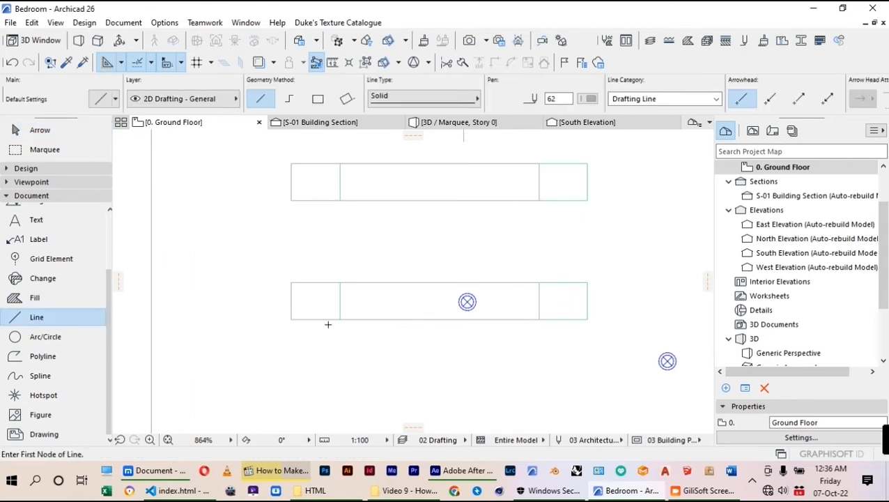
click(341, 318)
click(588, 283)
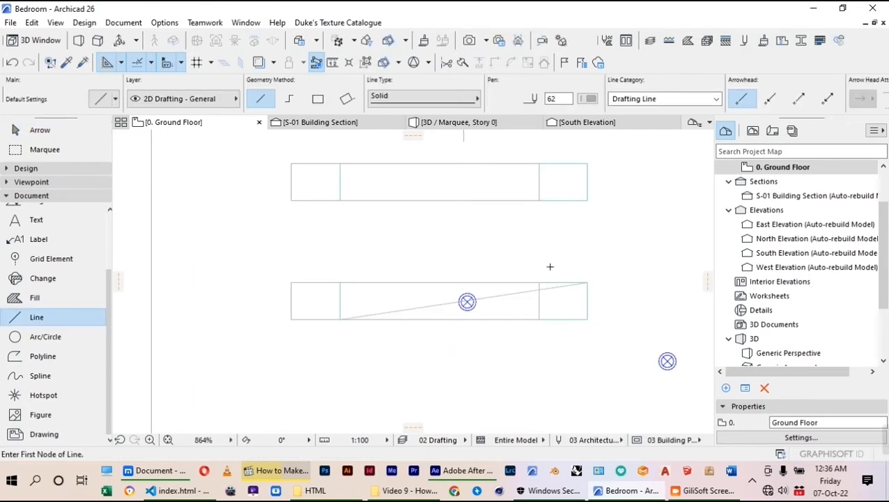
Step: Move the lowest small slab's recessed spot onto the midpoint of its diagonal guide line
click(35, 130)
scroll(428, 263, up, 2)
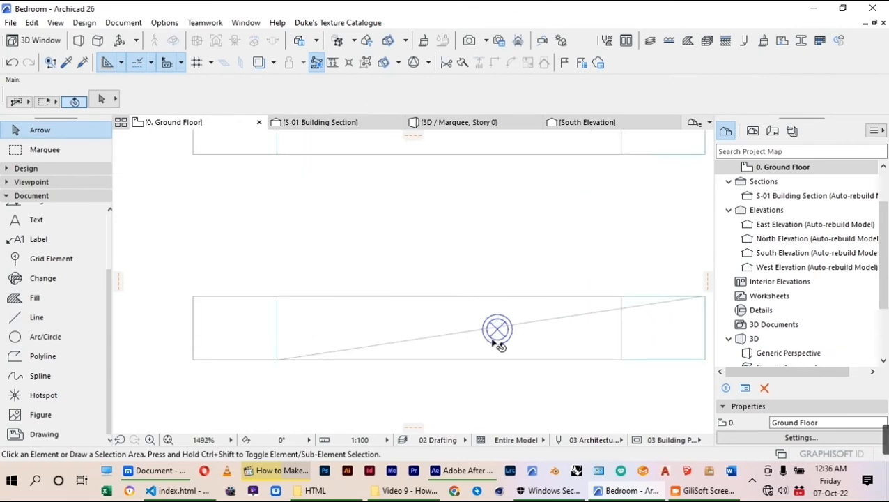
click(497, 351)
scroll(502, 342, up, 2)
key(ctrl+d)
click(503, 332)
click(503, 332)
scroll(429, 352, down, 5)
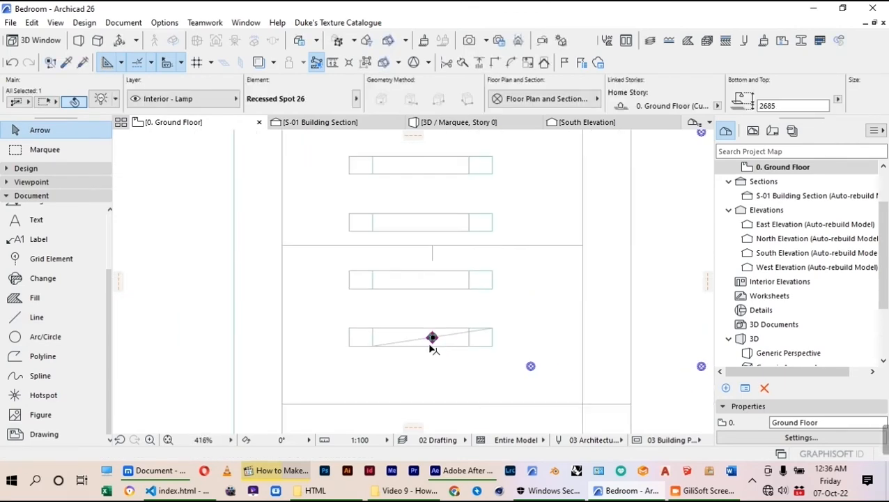
Step: Drag multiple copies of the lowest small slab's recessed spot and diagonal guide line onto the three small slabs above it
shift+click(410, 345)
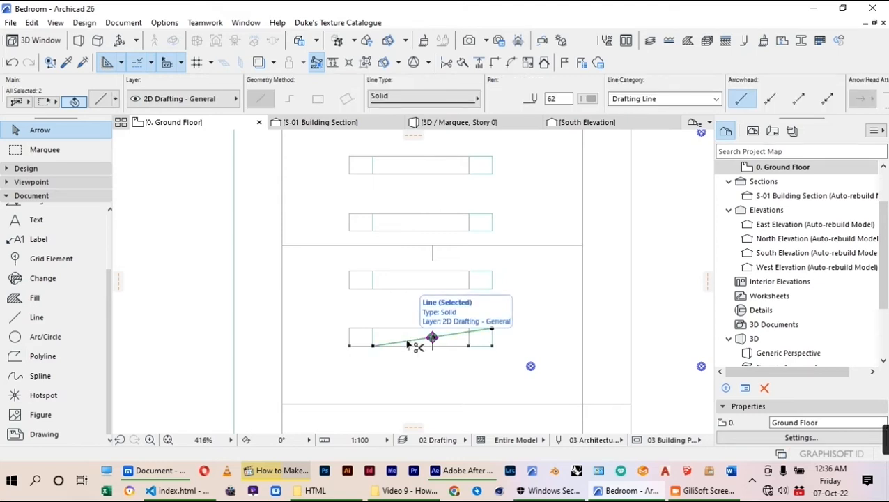
key(ctrl+d)
scroll(377, 361, up, 2)
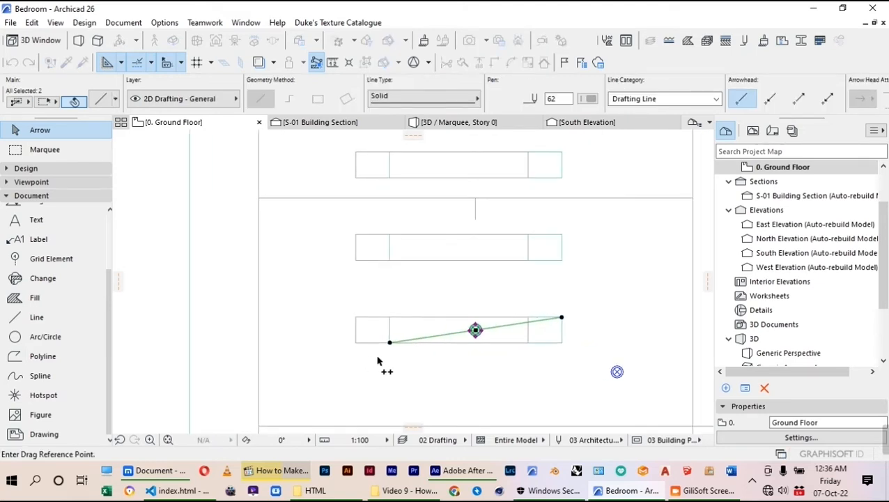
click(390, 344)
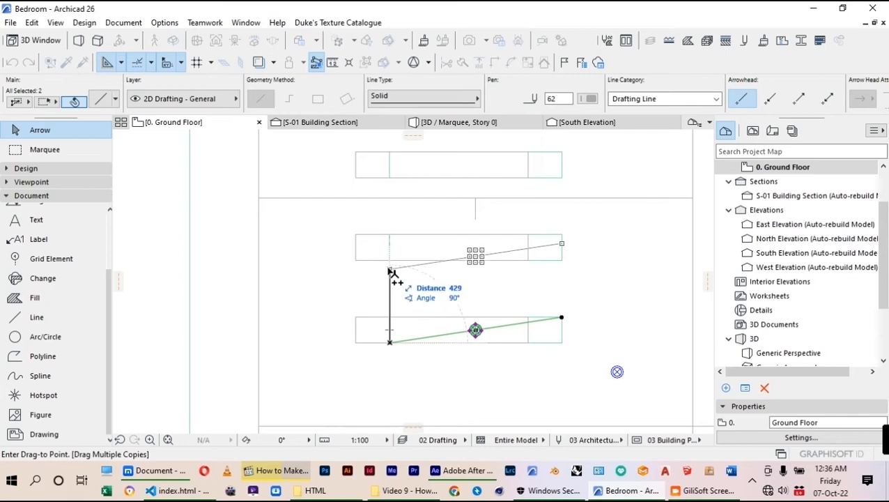
click(389, 260)
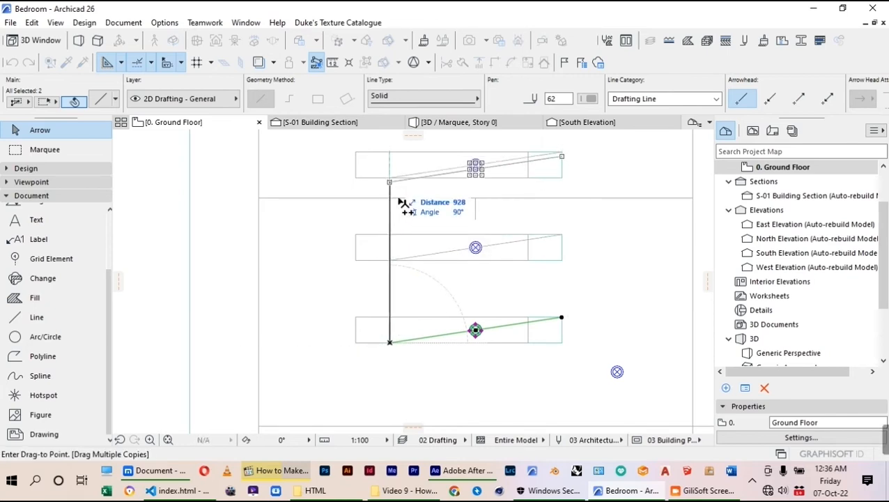
scroll(415, 244, down, 2)
click(417, 246)
key(Escape)
scroll(449, 233, down, 3)
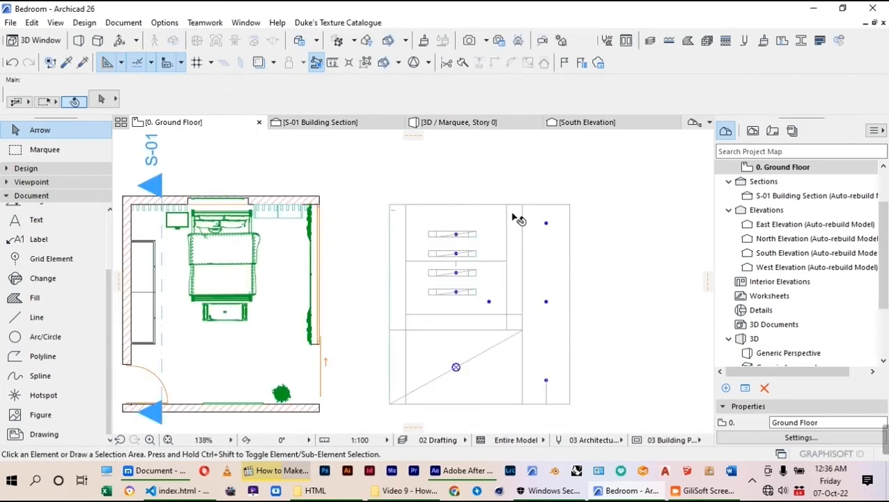
Step: Enclose the whole ceiling assembly in a marquee and delete all the 2D guide lines inside it
scroll(520, 219, down, 2)
click(414, 260)
click(414, 260)
click(27, 147)
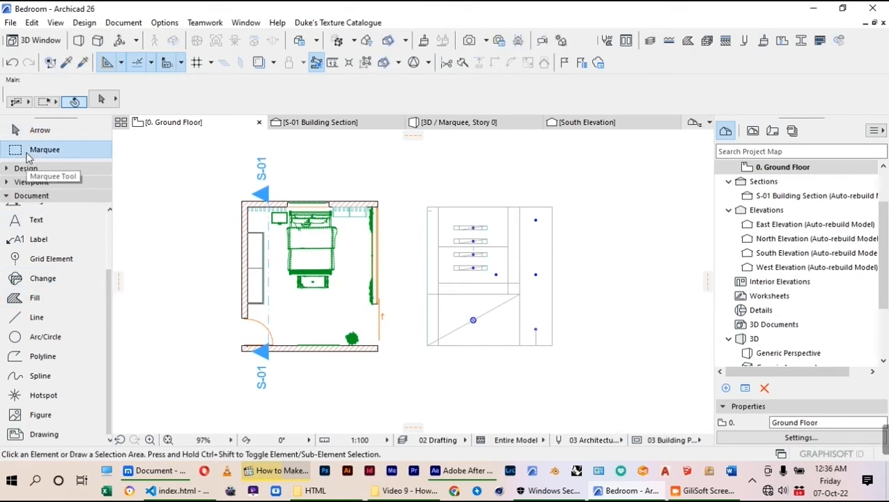
click(414, 184)
click(560, 352)
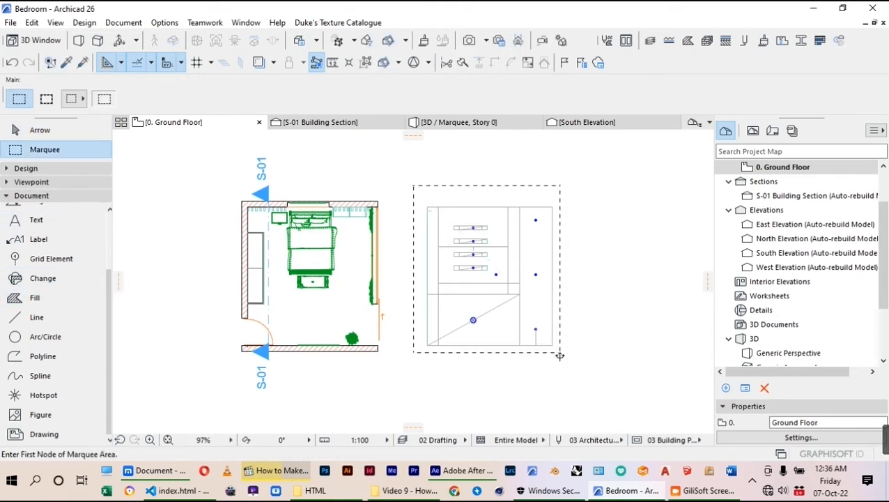
click(42, 319)
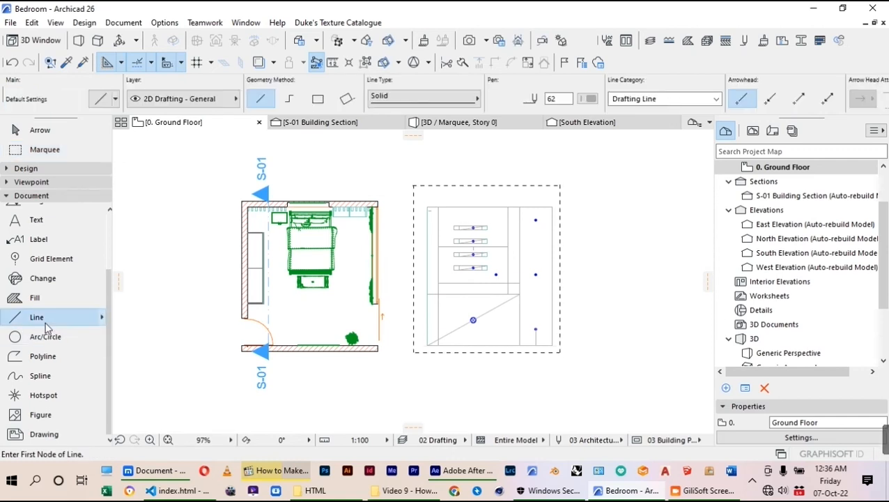
double_click(46, 322)
key(Delete)
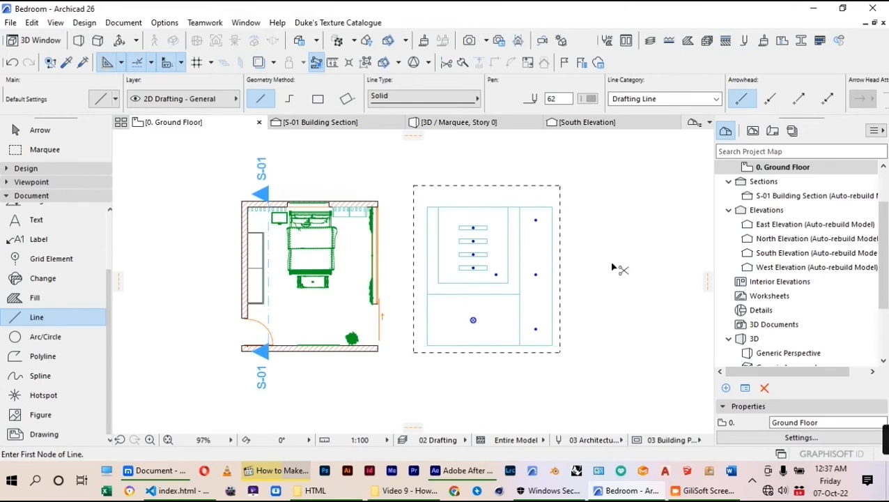
Step: Move all slabs and recessed spots of the ceiling assembly onto the bedroom plan, matching its lower-right corner to the room's inside corner
click(57, 135)
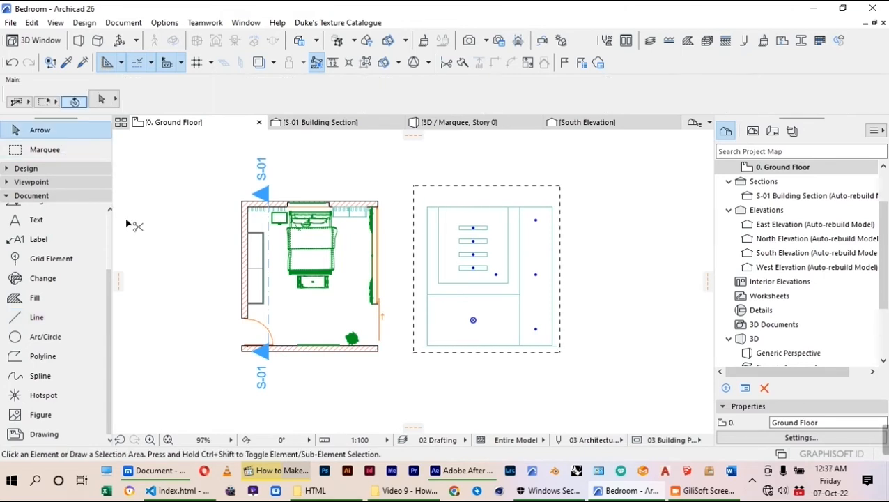
key(ctrl+a)
key(ctrl+d)
click(552, 348)
scroll(378, 352, up, 5)
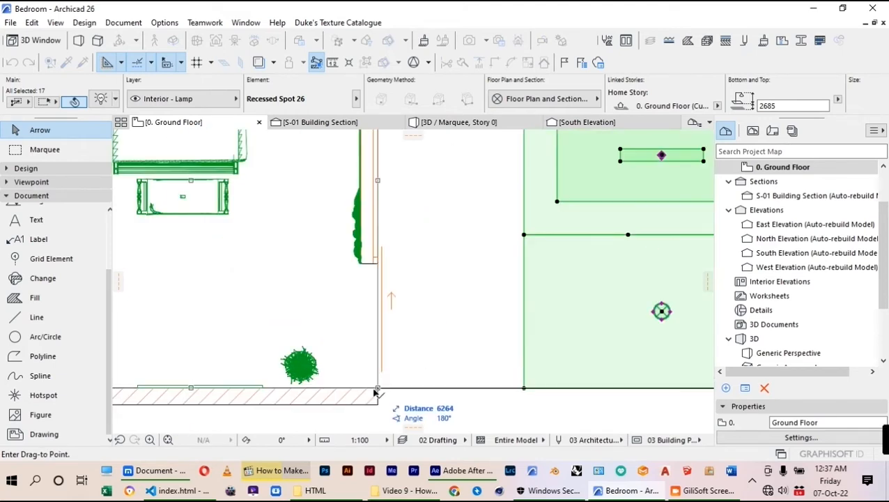
click(361, 390)
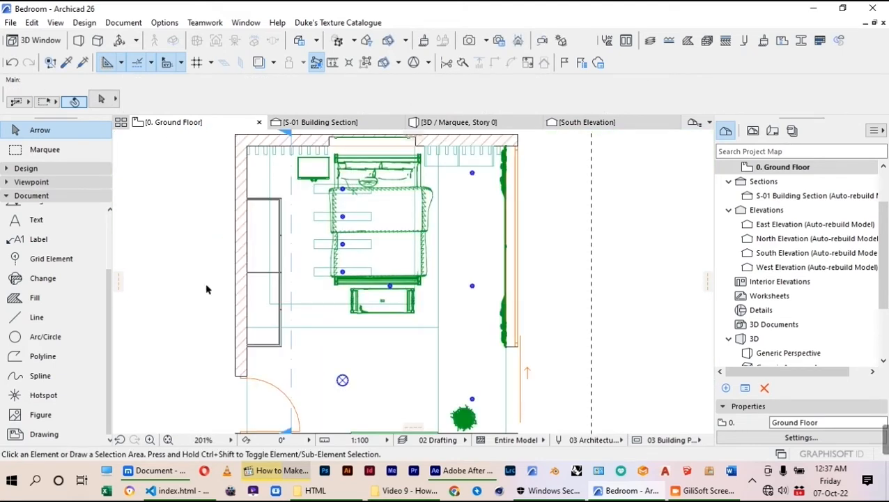
Step: Reposition both left corners of the inner ceiling slab 200 inward, in line with the front face of the wardrobe
scroll(291, 299, up, 2)
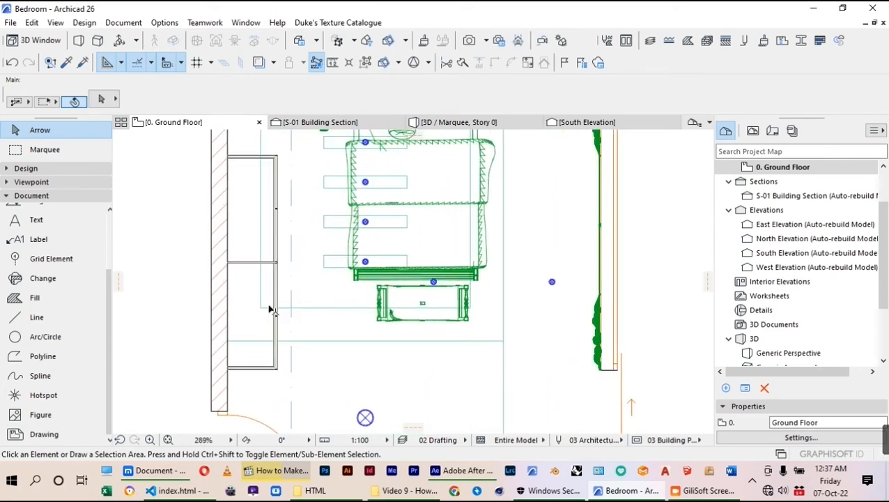
click(263, 312)
click(277, 311)
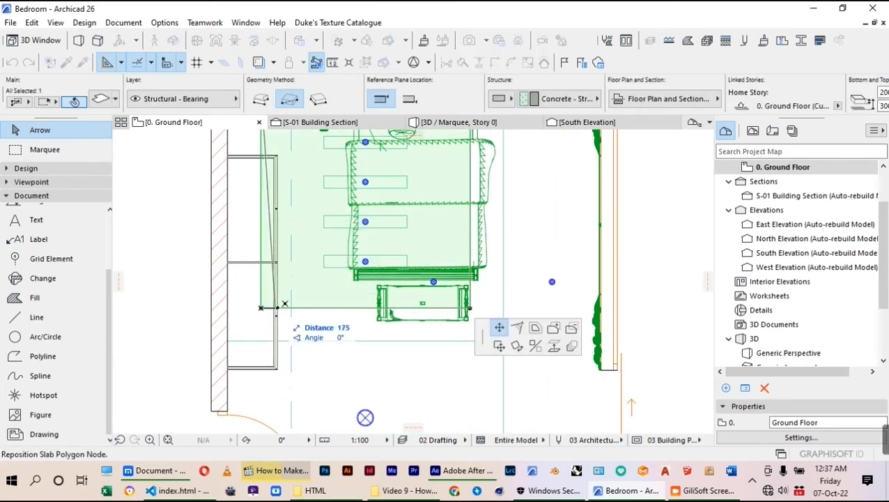
scroll(279, 307, up, 2)
scroll(285, 304, up, 2)
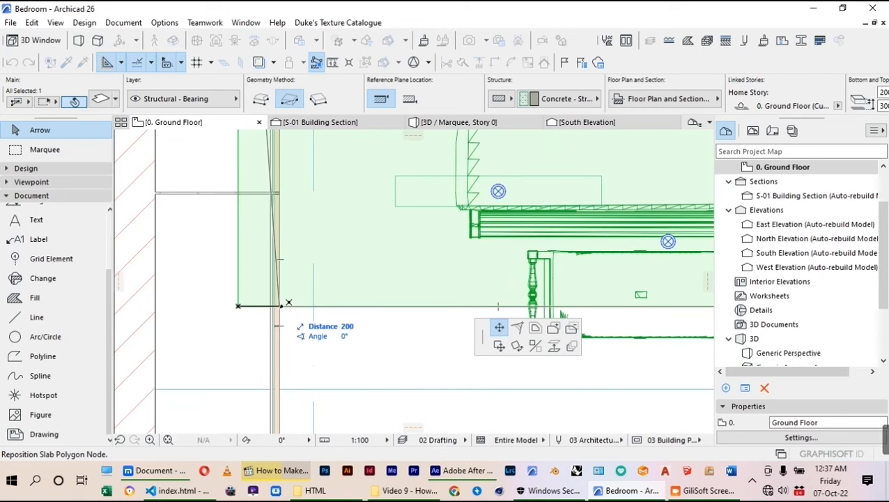
scroll(289, 302, down, 5)
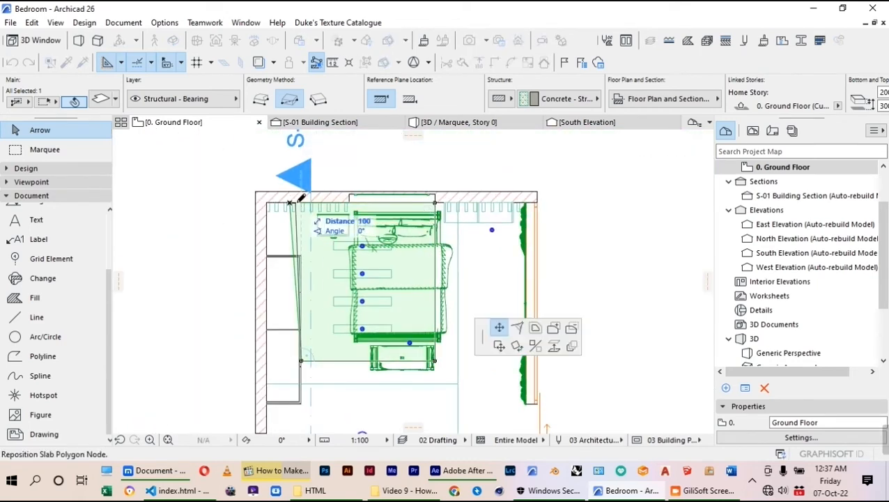
click(302, 202)
scroll(369, 206, down, 3)
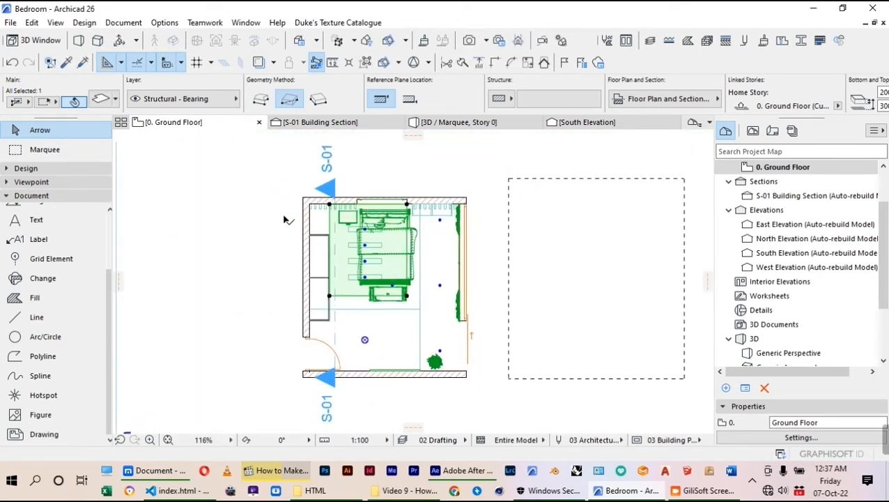
click(248, 225)
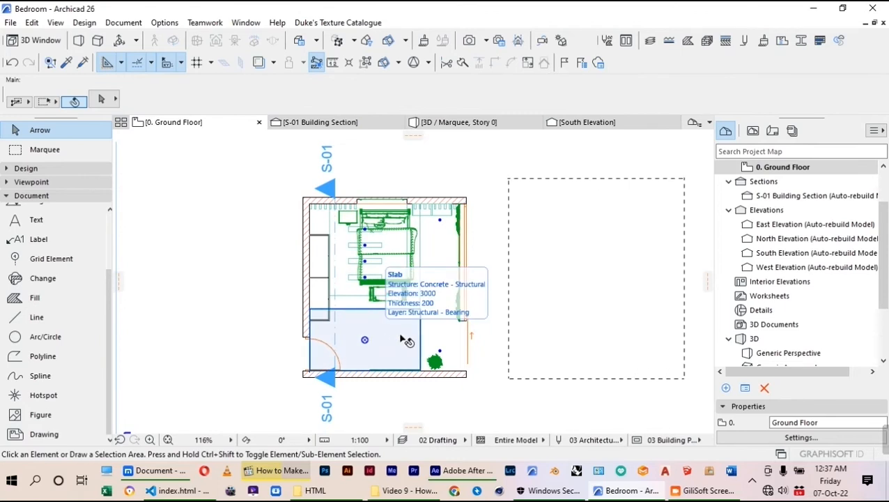
Step: Draw a rectangular floor slab over the room's outer wall outline, with a thickness of 150 and an elevation of 0
scroll(469, 219, down, 3)
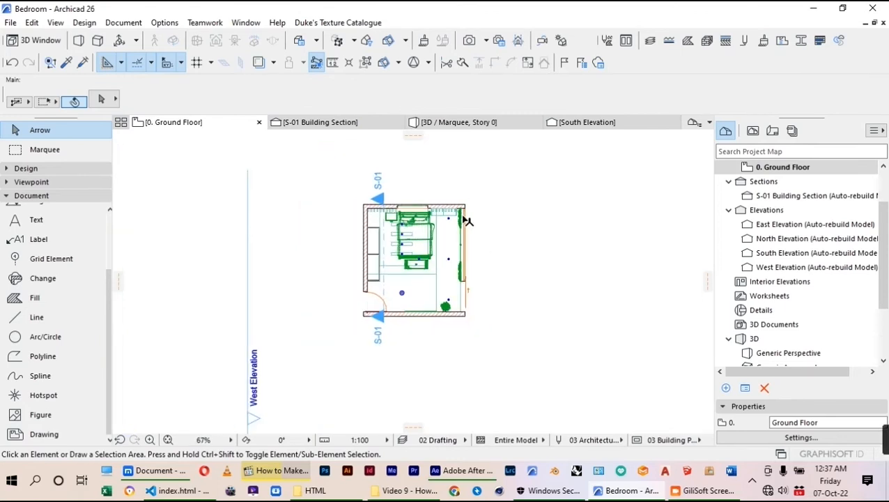
click(28, 168)
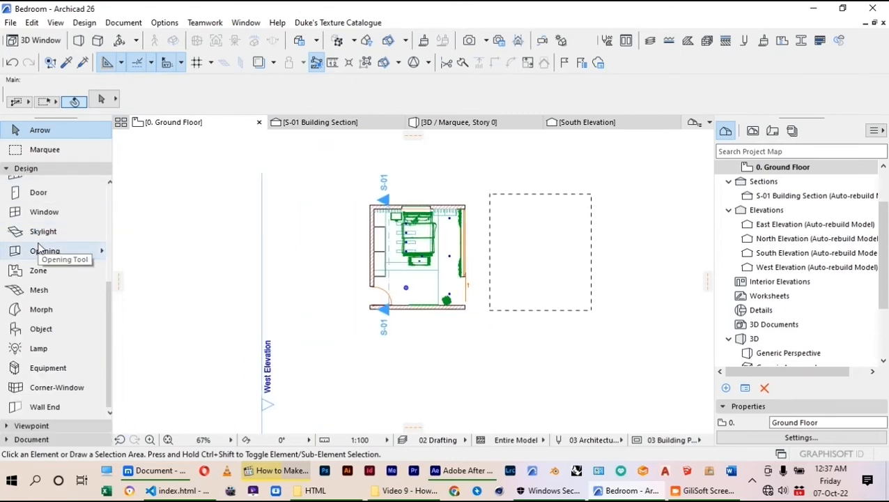
scroll(49, 293, up, 3)
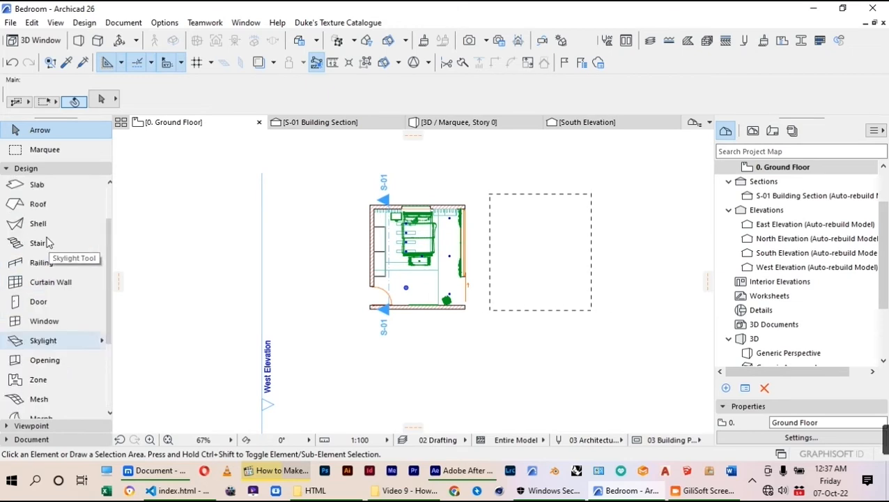
double_click(41, 185)
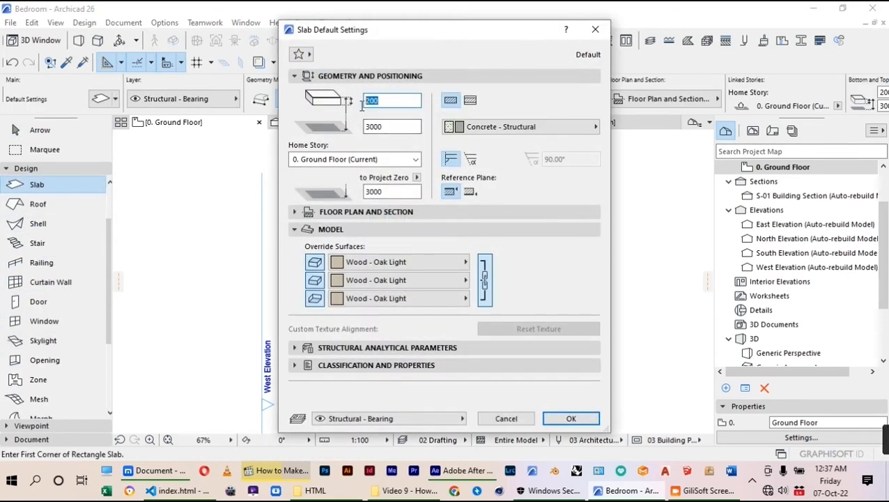
key(Tab)
text(0)
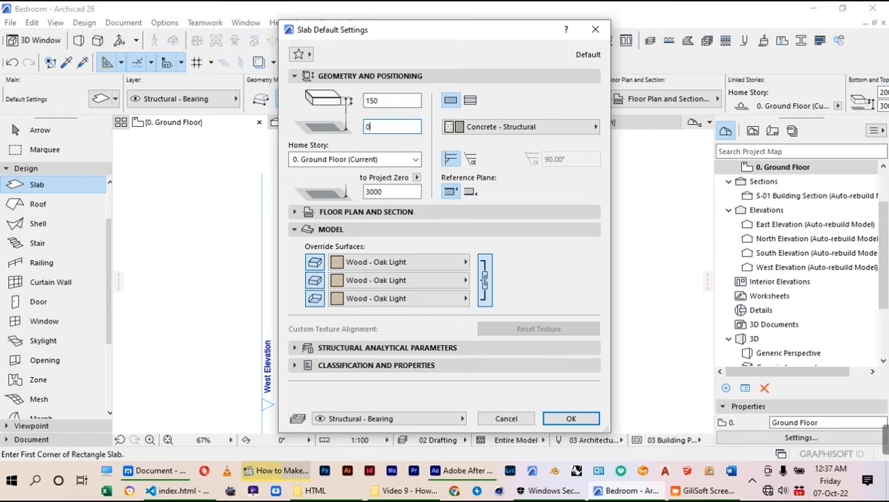
key(Return)
scroll(396, 206, up, 3)
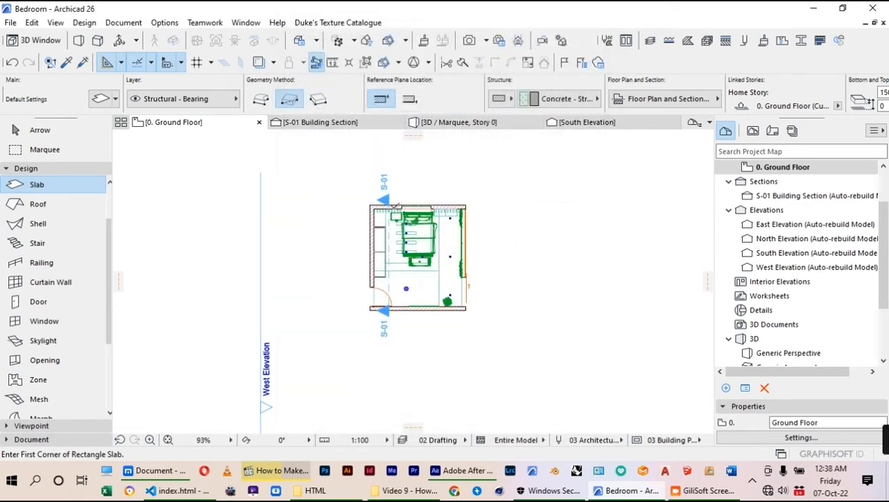
click(353, 202)
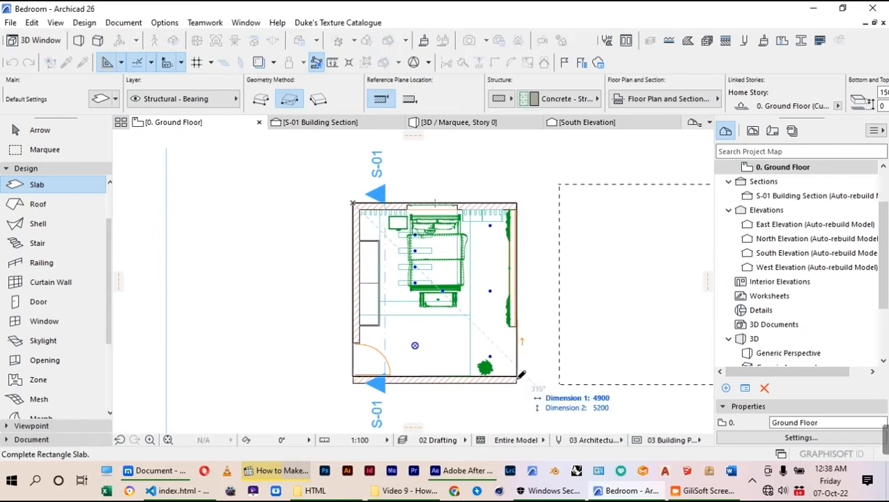
click(517, 380)
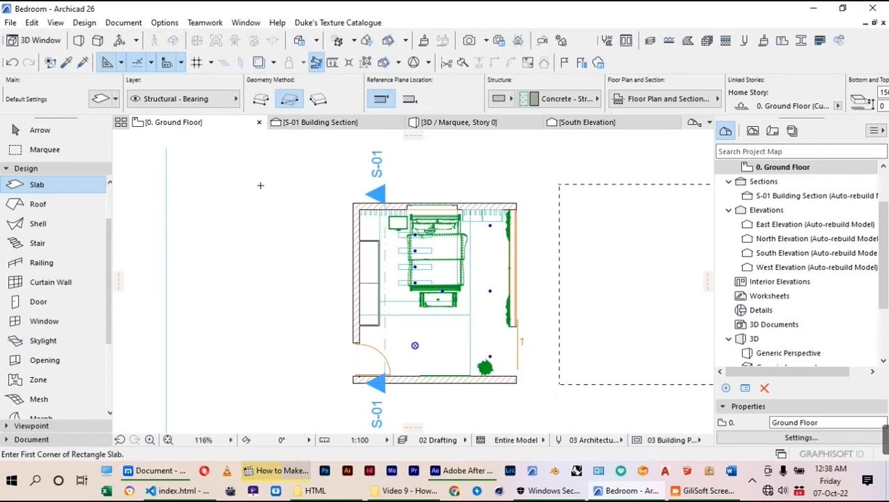
Step: Show a marquee area around the bedroom in 3D and examine the ceiling, floor slab and furnished interior
click(60, 148)
click(313, 179)
click(524, 340)
right_click(264, 207)
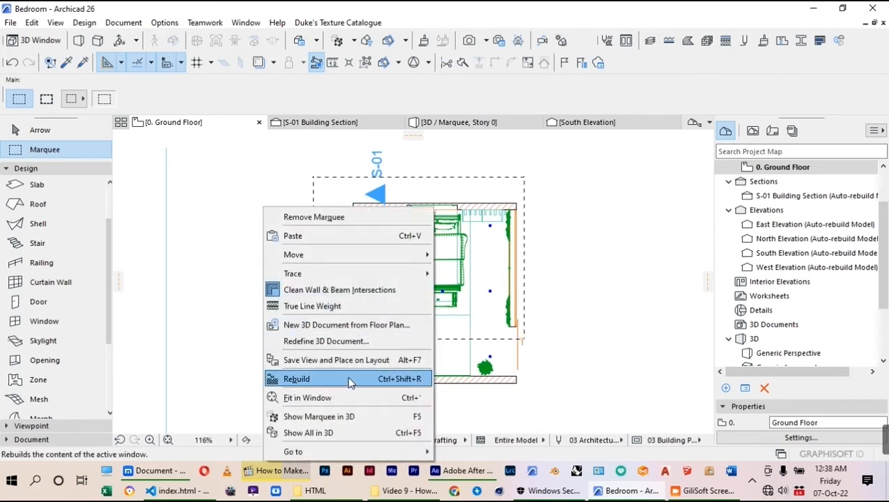
click(347, 416)
scroll(593, 213, down, 6)
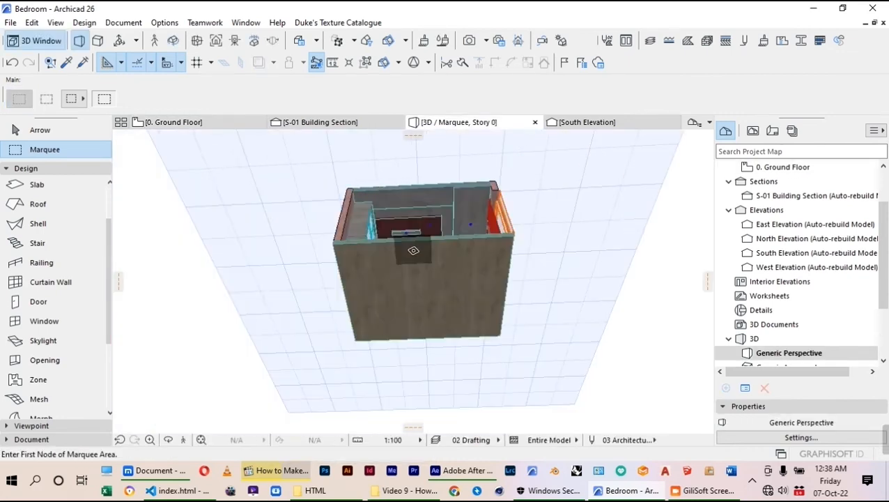
shift+middle_drag(419, 249, 360, 353)
shift+middle_drag(380, 189, 425, 208)
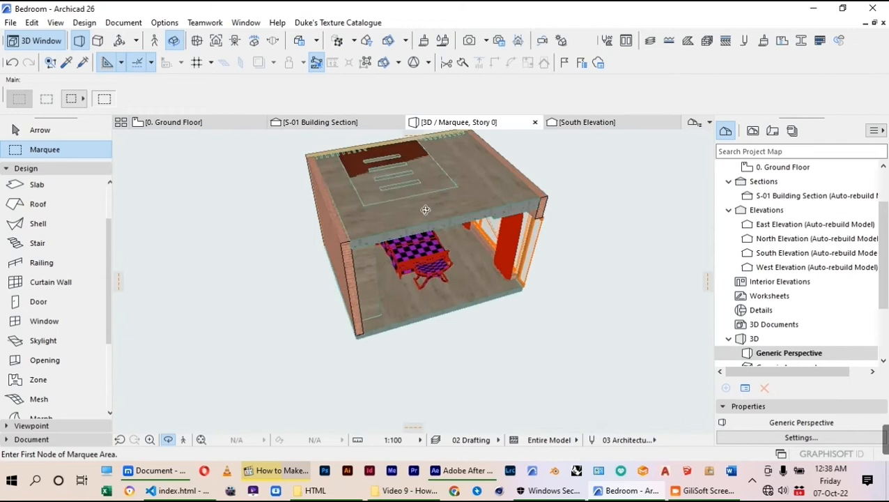
scroll(399, 225, up, 1)
shift+middle_drag(427, 273, 451, 176)
scroll(450, 176, up, 8)
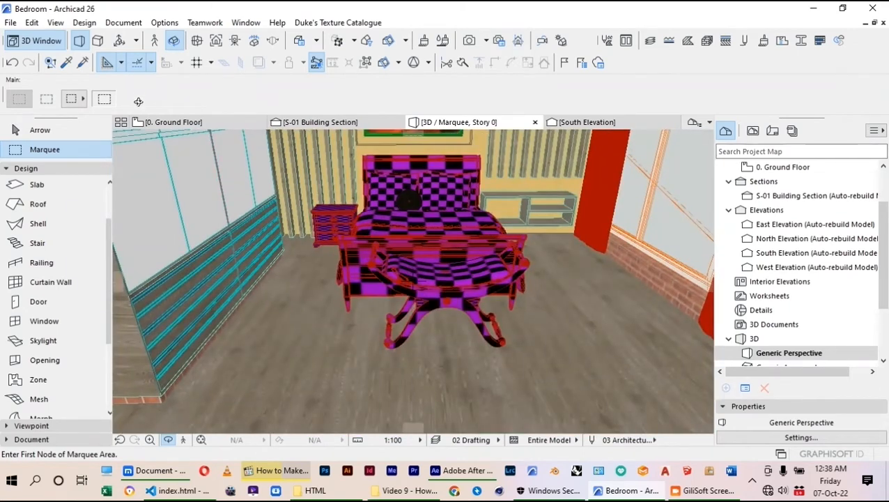
Step: Return to the ground floor plan and choose Desk Lamp 05 26 from the Interior Lamps 26 library for the Lamp tool
click(171, 122)
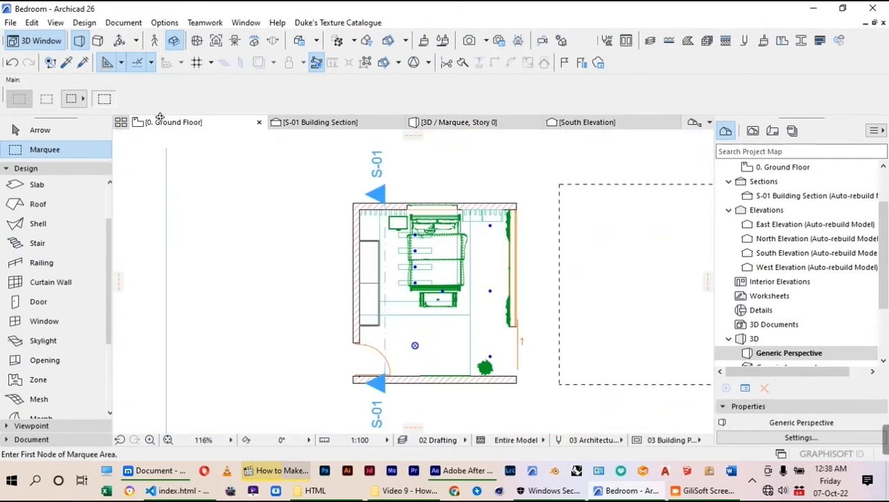
scroll(447, 262, up, 5)
key(Escape)
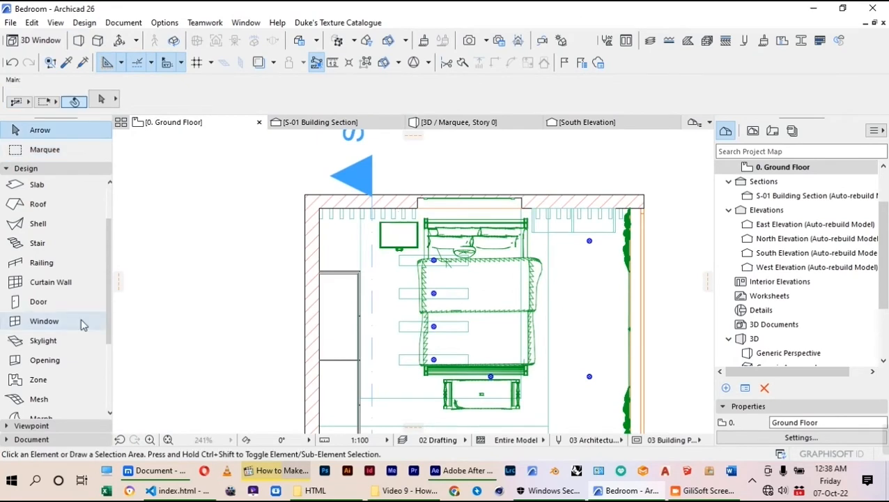
scroll(145, 256, down, 2)
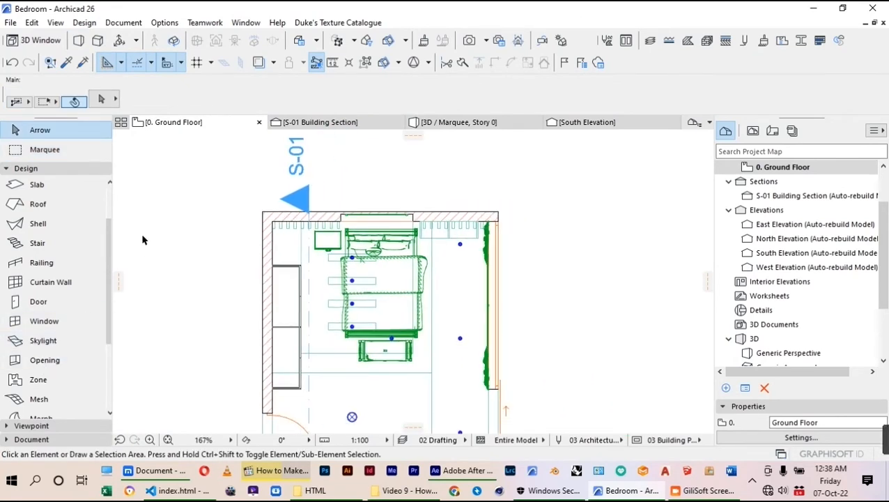
scroll(17, 314, down, 3)
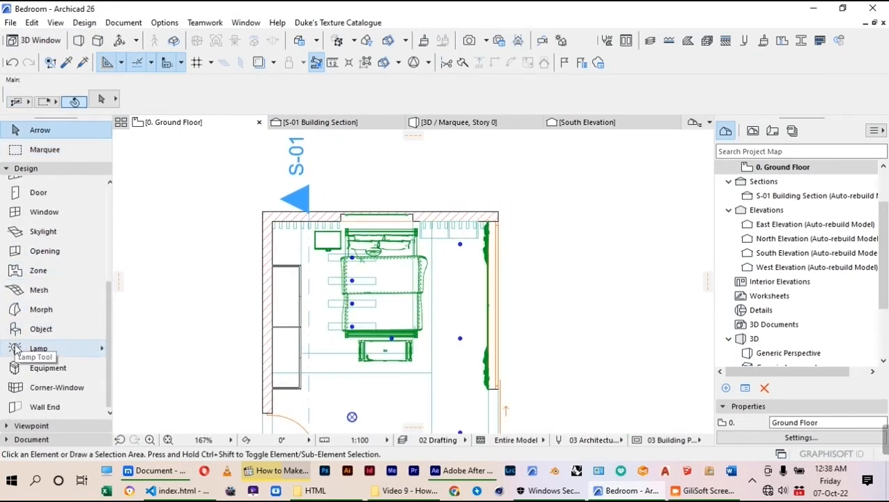
double_click(21, 348)
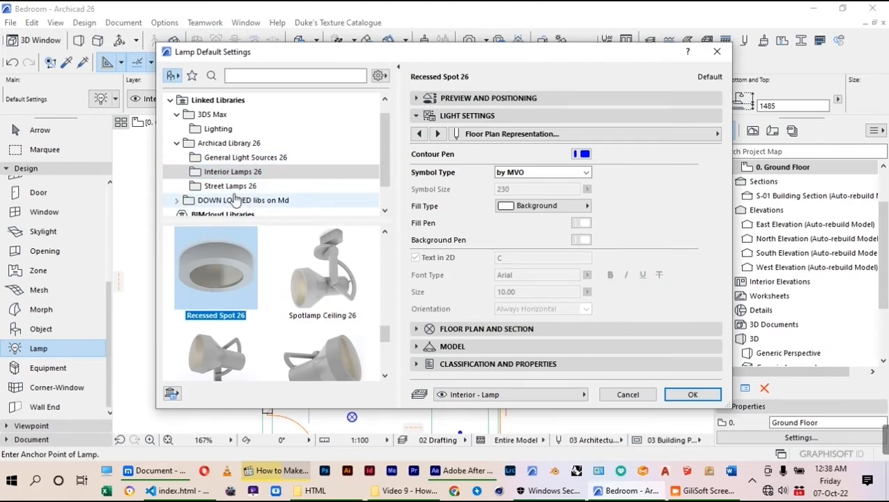
scroll(237, 293, down, 4)
scroll(255, 307, up, 10)
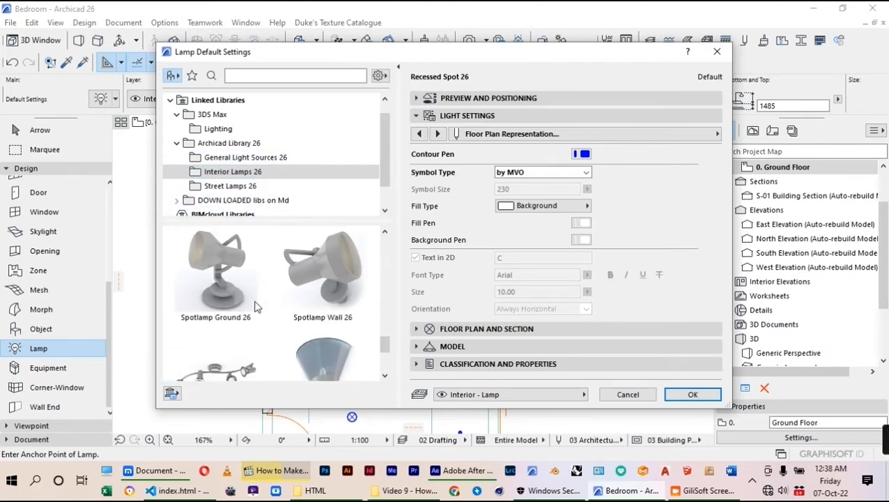
scroll(255, 307, up, 6)
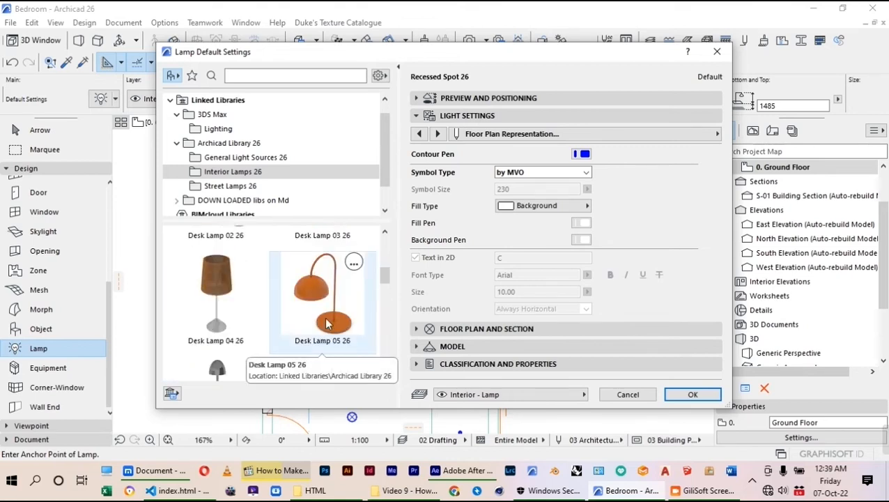
click(328, 323)
Step: Adjust the desk lamp's main light intensity, set its elevation to 400 and place it on the bedside table
click(579, 165)
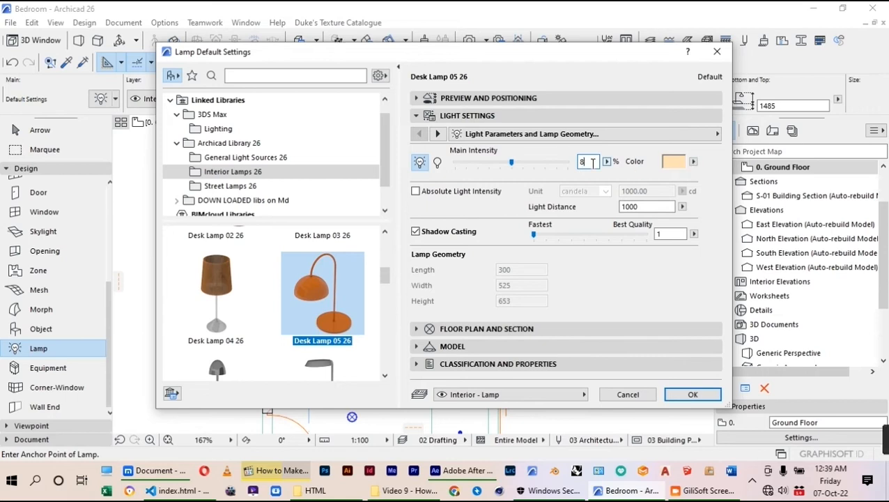
click(474, 98)
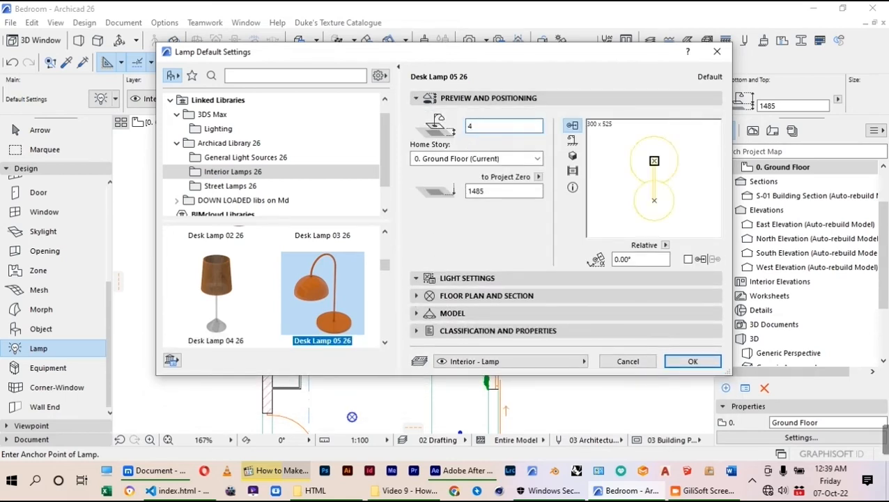
key(Return)
scroll(327, 237, up, 5)
click(327, 242)
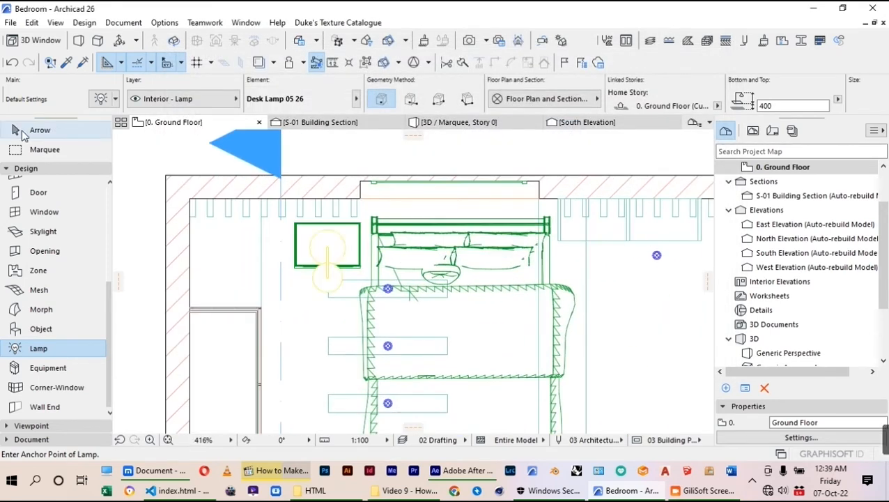
Step: Rotate the desk lamp 90° about its larger circle's centre so that the arm extends towards the bed
click(20, 131)
scroll(352, 300, up, 2)
click(320, 227)
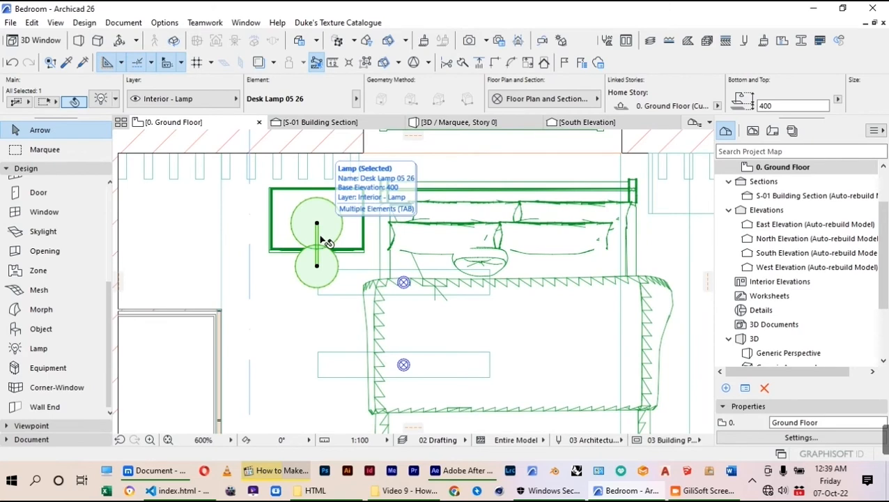
key(ctrl+e)
click(316, 224)
click(317, 252)
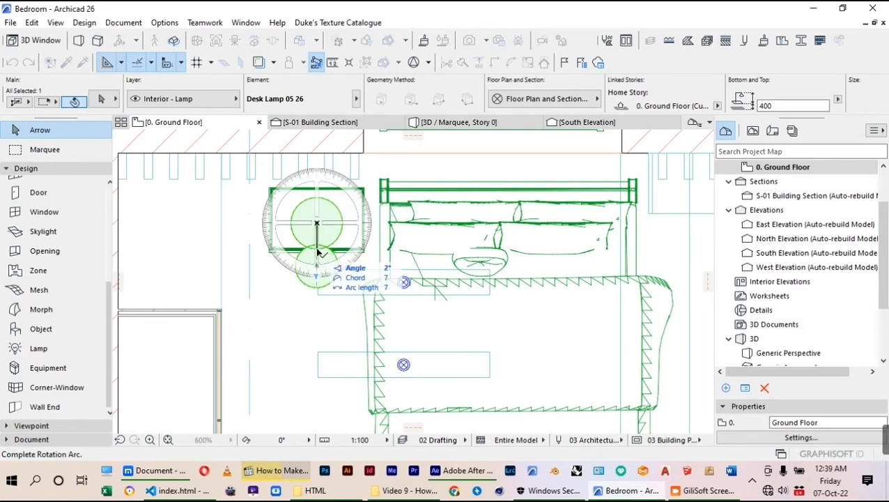
click(360, 224)
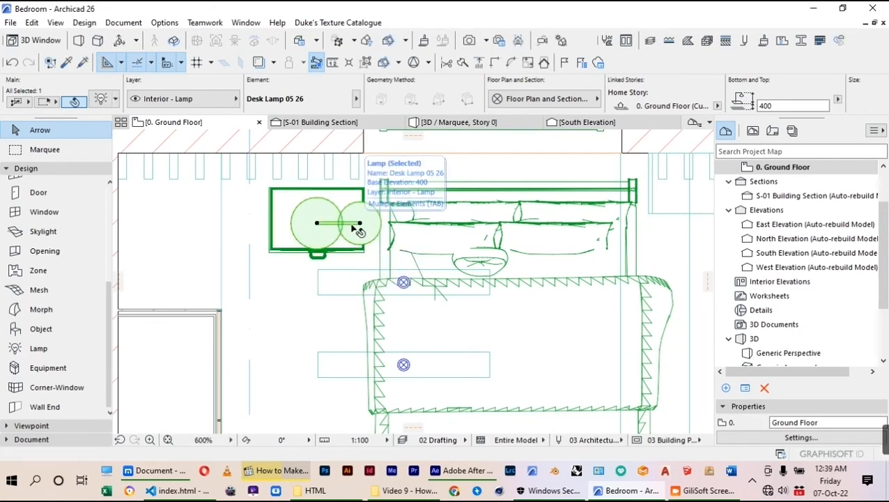
Step: Move the desk lamp slightly away from the bed so that it sits more fully over the bedside table
key(ctrl+d)
click(359, 223)
click(308, 221)
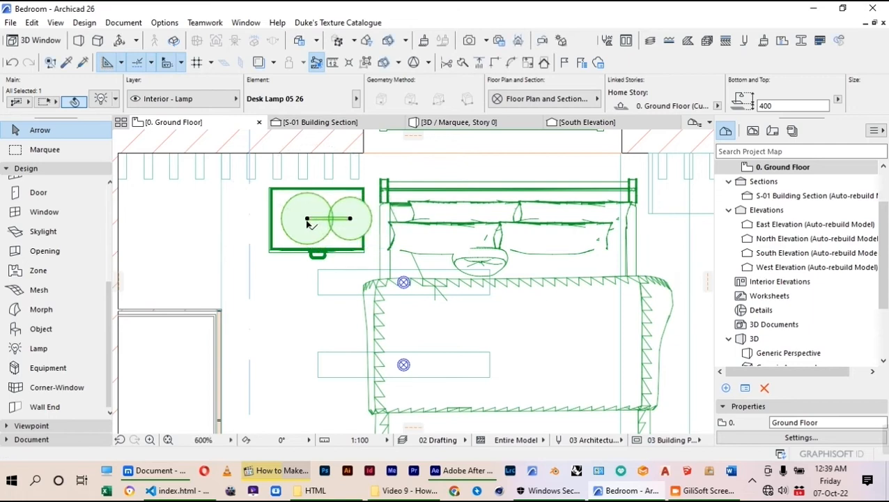
click(307, 271)
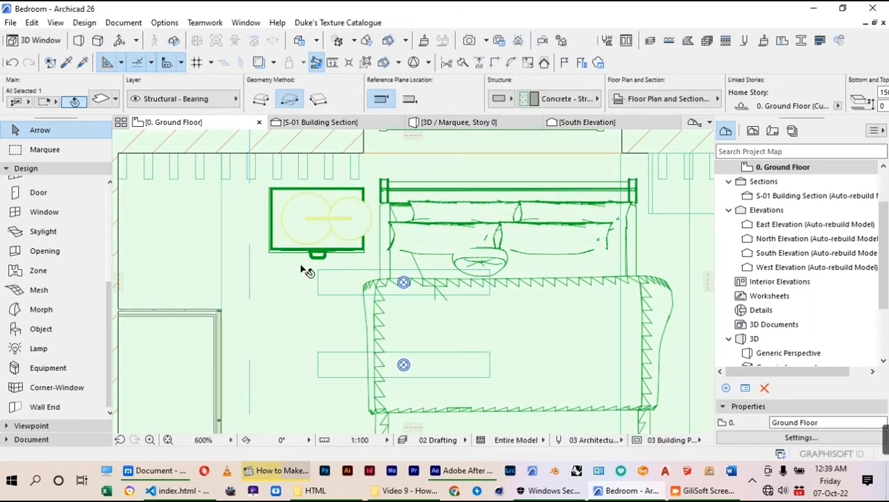
Step: Look up the bedside table's height and set the desk lamp's elevation to project zero to 474
click(269, 191)
key(ctrl+t)
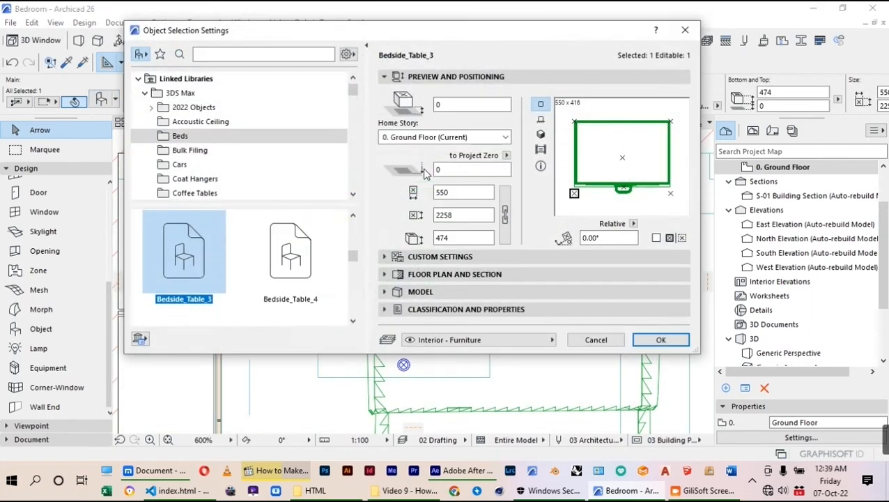
click(685, 30)
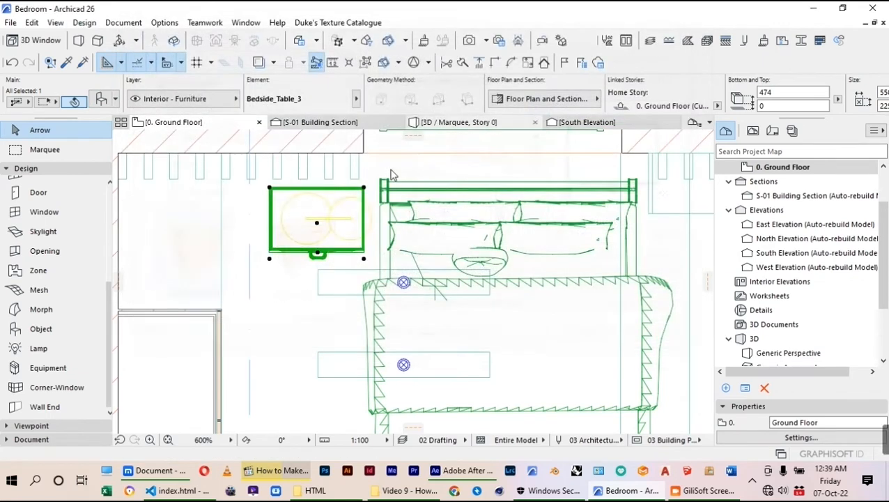
click(356, 231)
click(96, 102)
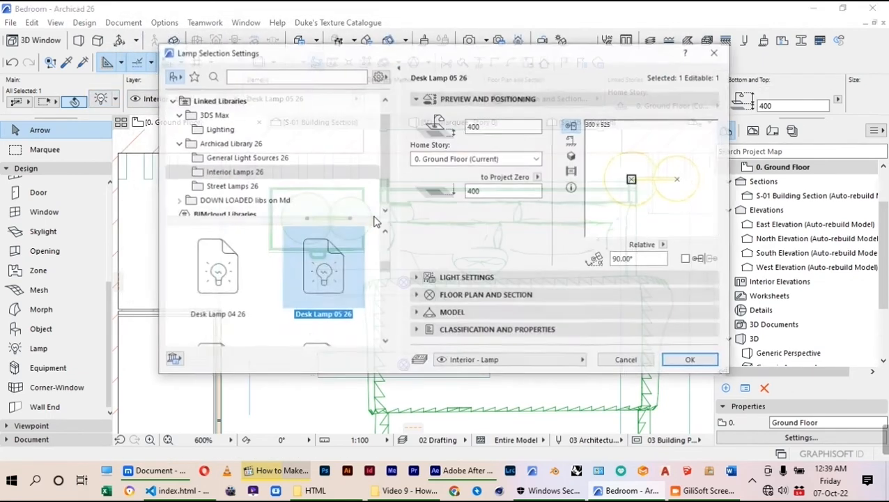
click(473, 192)
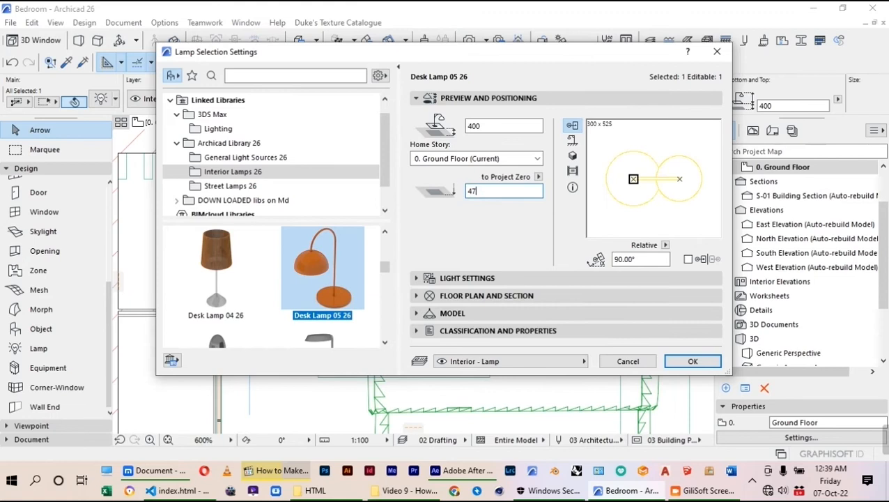
key(Return)
scroll(473, 195, down, 4)
scroll(442, 183, up, 3)
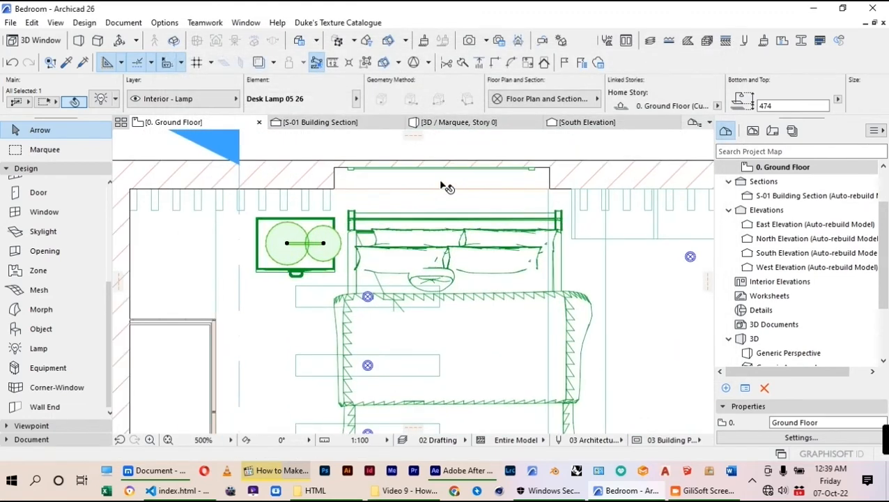
scroll(438, 220, down, 6)
scroll(321, 331, down, 3)
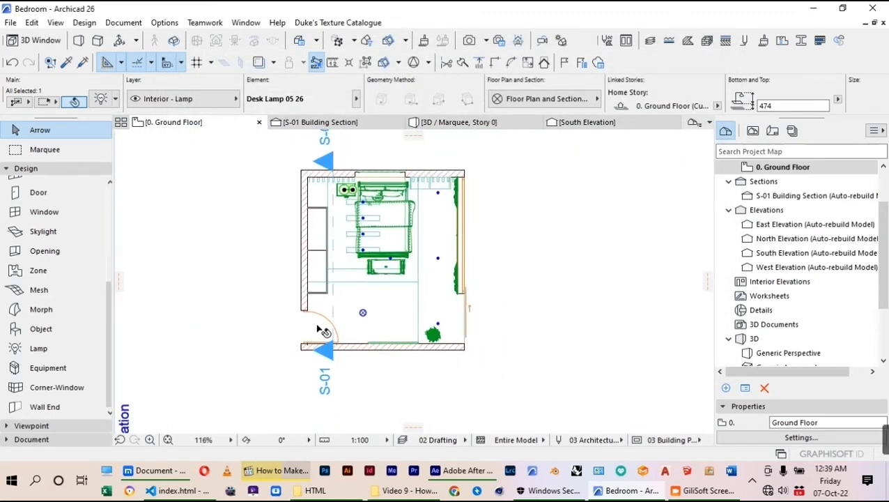
Step: Create a surface named BEDROOM MAIN PAINT as a duplicate of Paint - Cadmium Orange
click(489, 268)
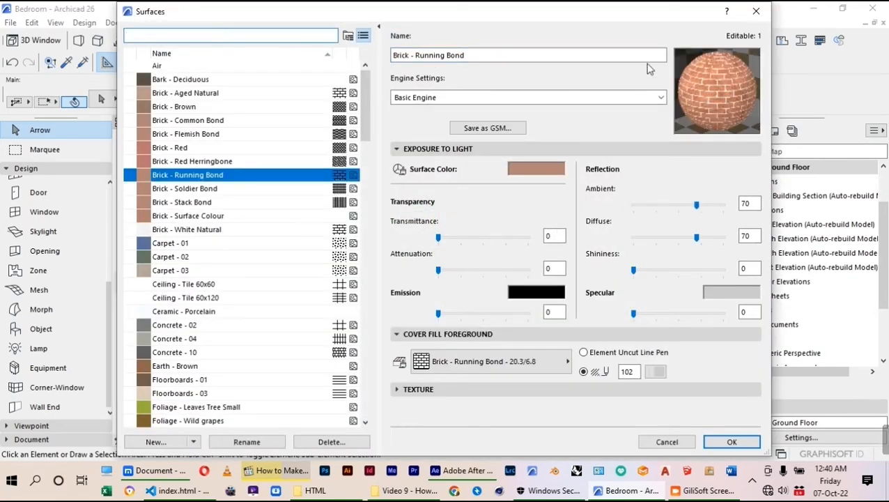
scroll(277, 251, down, 12)
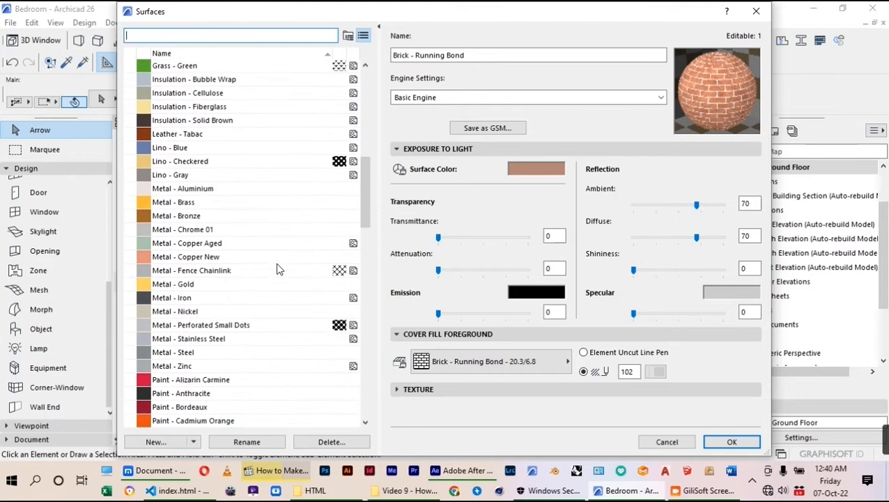
scroll(263, 215, down, 5)
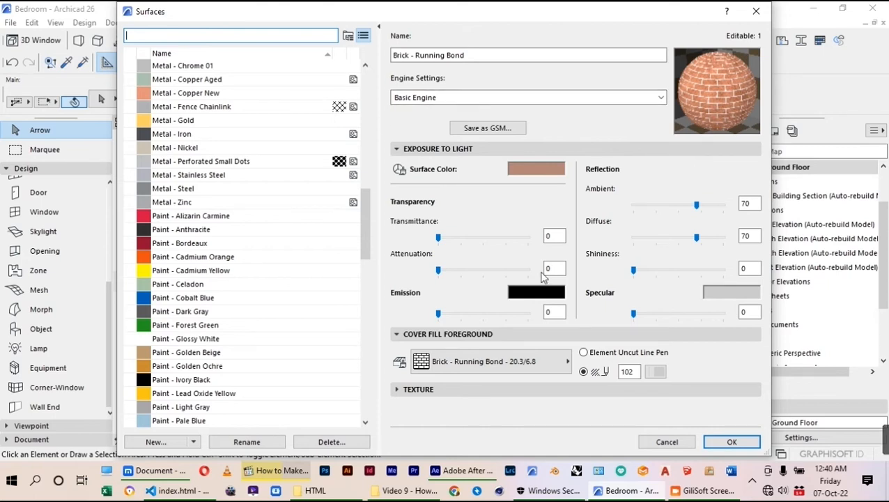
click(530, 97)
click(190, 263)
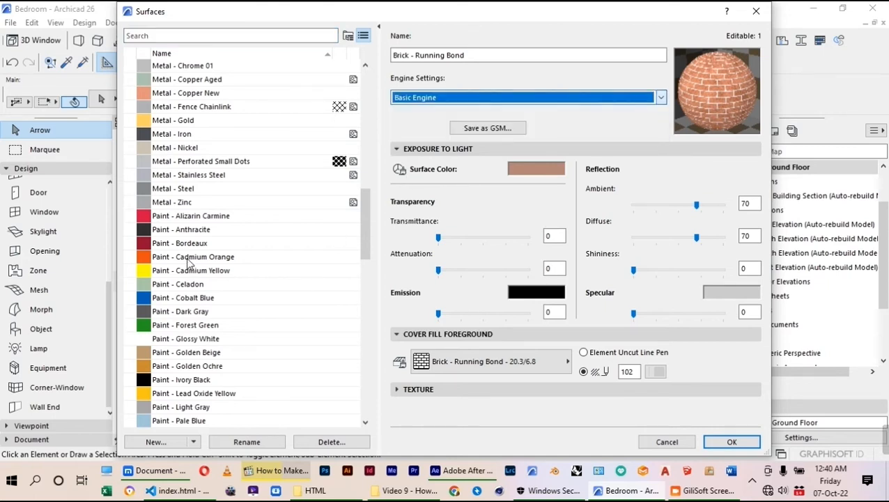
click(195, 258)
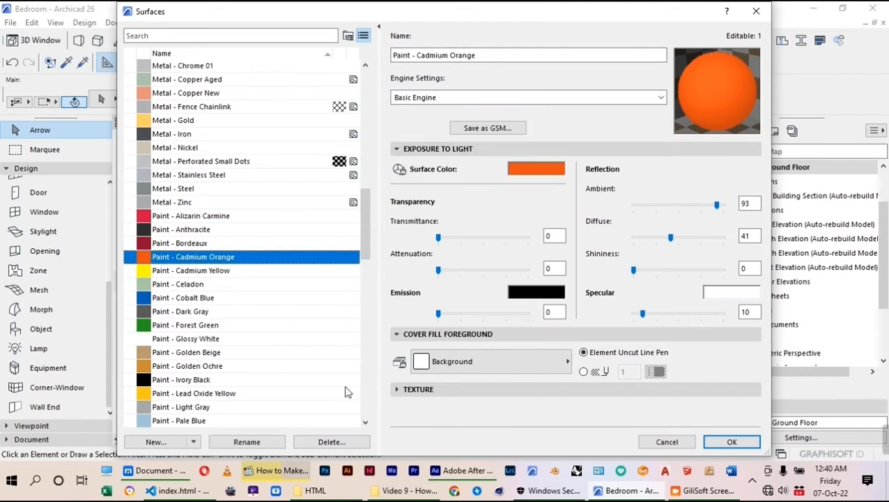
click(156, 442)
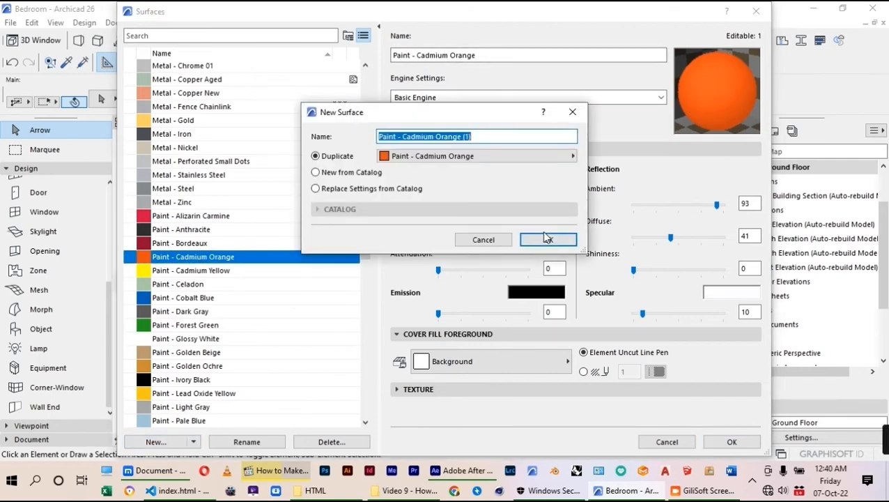
text(BEDROOM MAIN PAINT)
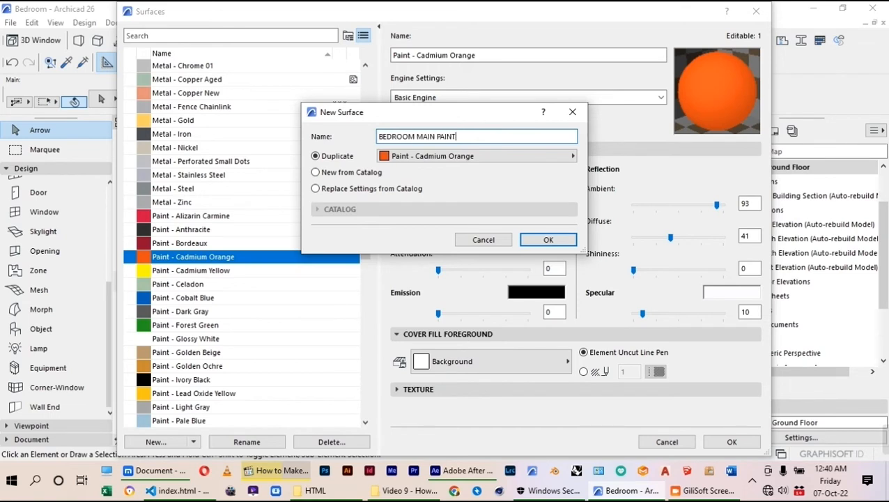
click(548, 239)
Step: Set the surface colour of BEDROOM MAIN PAINT to a light grey with red, green and blue at 211
click(523, 177)
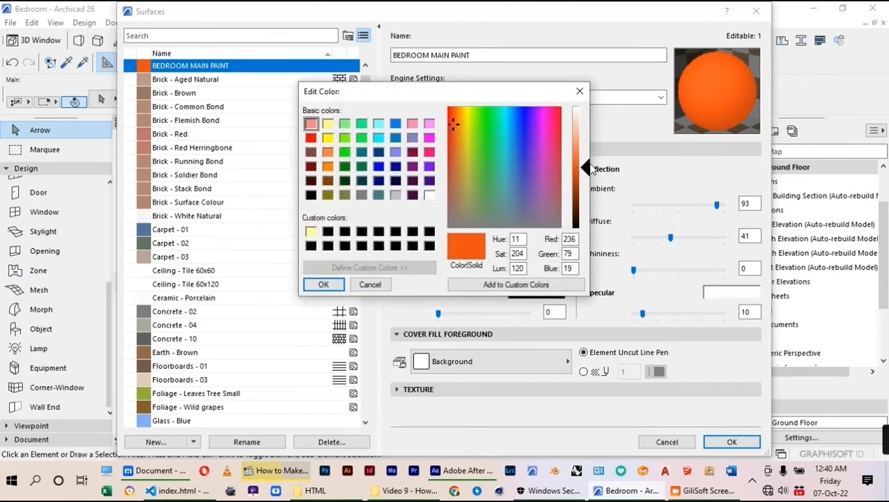
drag(584, 170, 586, 158)
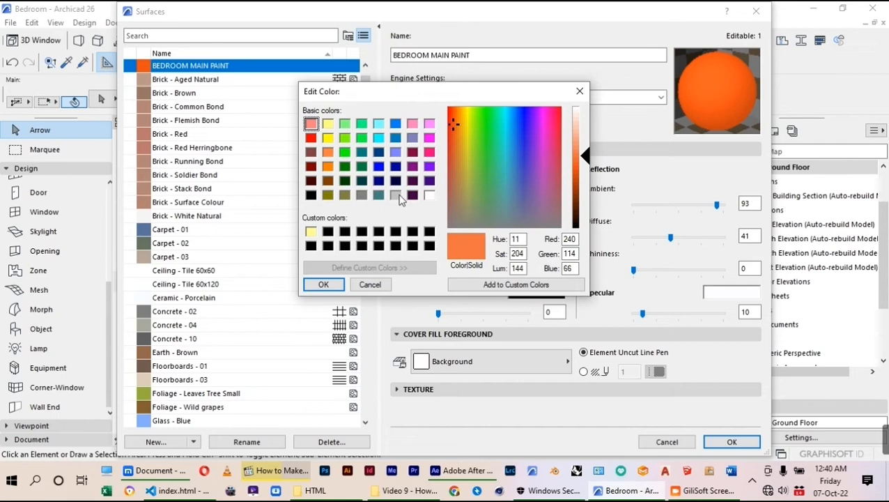
click(395, 196)
mouse_move(586, 140)
mouse_down()
mouse_move(588, 147)
mouse_move(590, 138)
mouse_up()
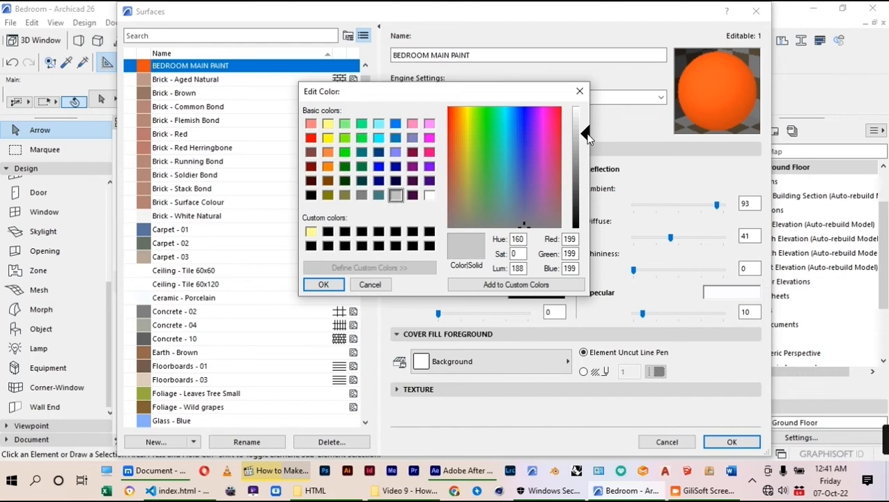
drag(589, 139, 589, 133)
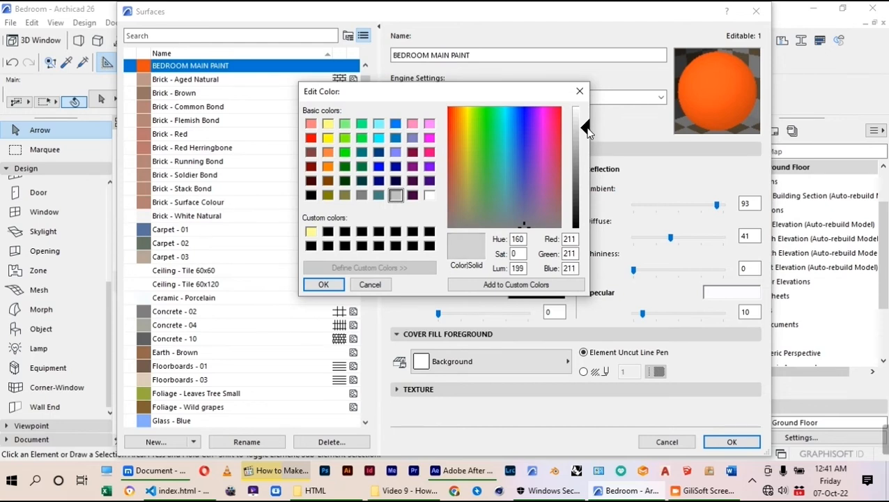
click(324, 284)
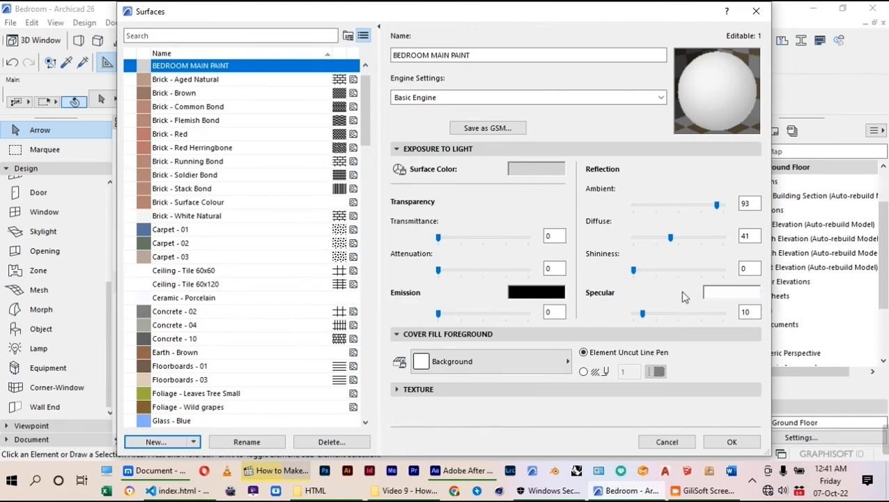
Step: Set the specular reflection of BEDROOM MAIN PAINT to 5 in its Basic Engine settings
click(647, 315)
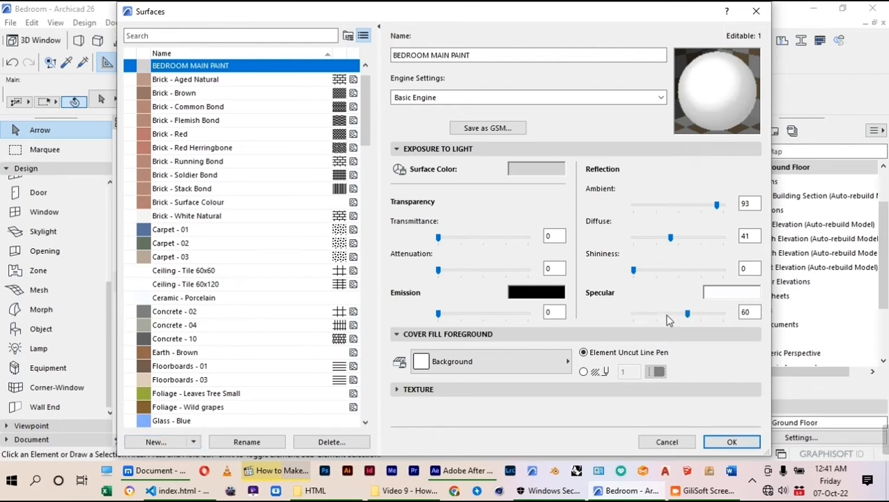
drag(751, 315, 735, 315)
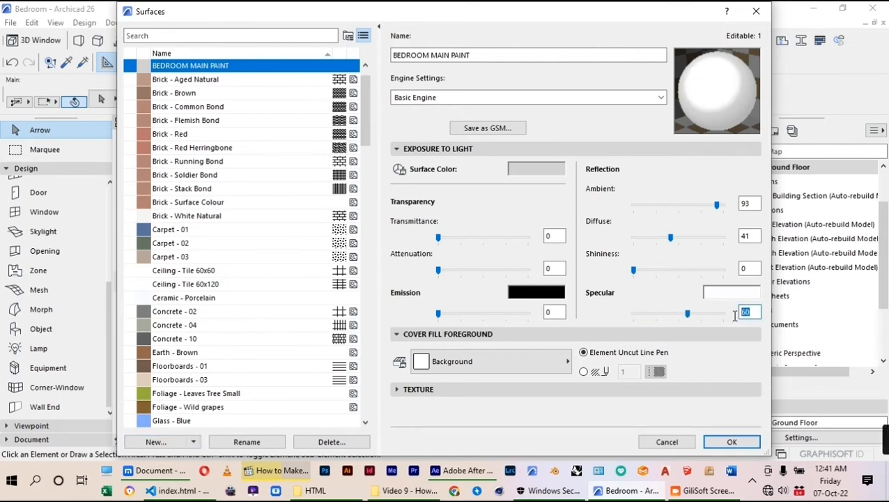
text(5)
key(Tab)
Step: Update the Cineware settings of BEDROOM MAIN PAINT from its basic settings, with Reflectance and Diffusion turned off
click(574, 99)
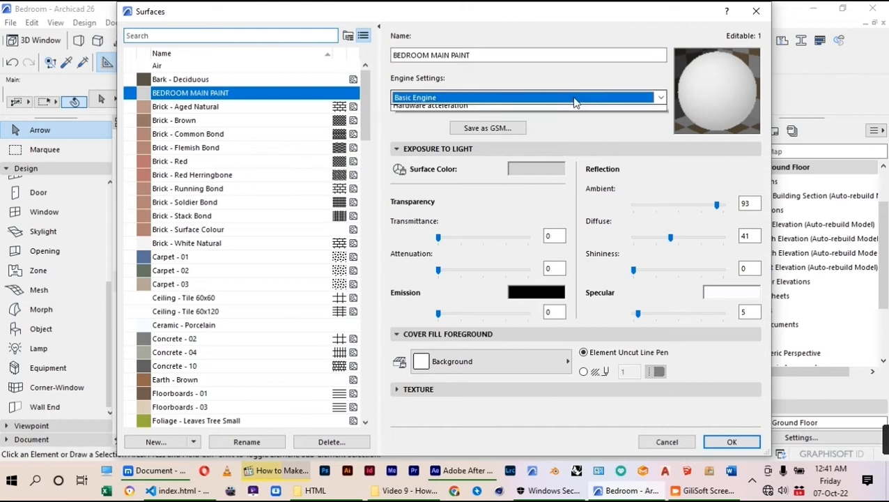
click(446, 122)
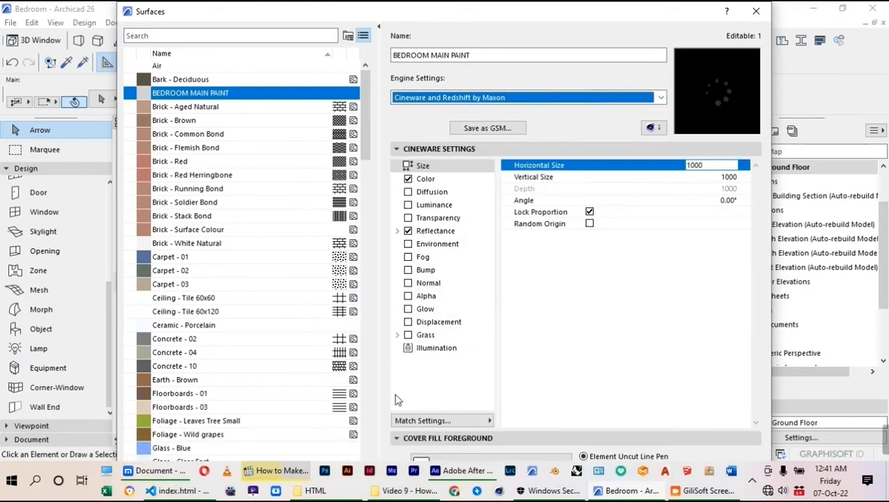
click(418, 420)
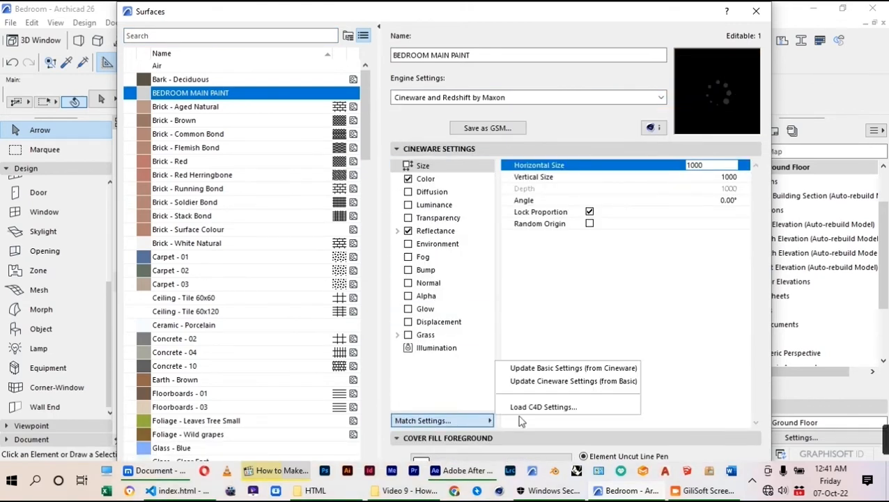
click(555, 383)
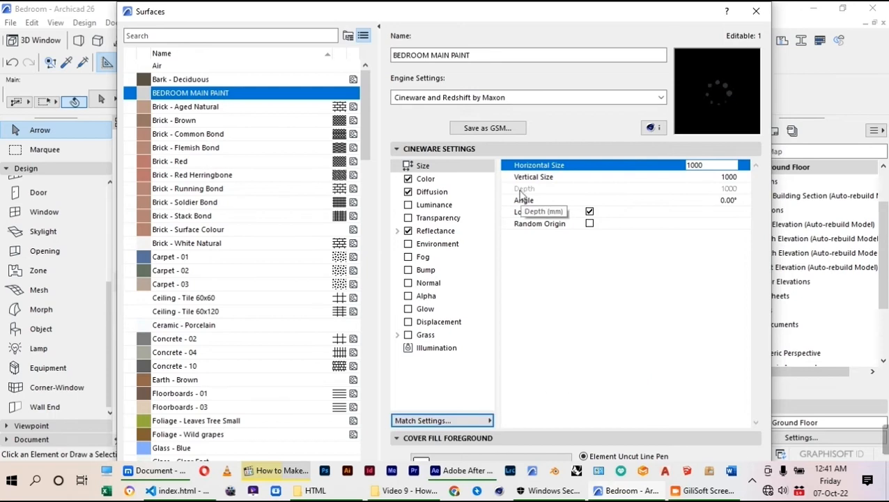
click(408, 231)
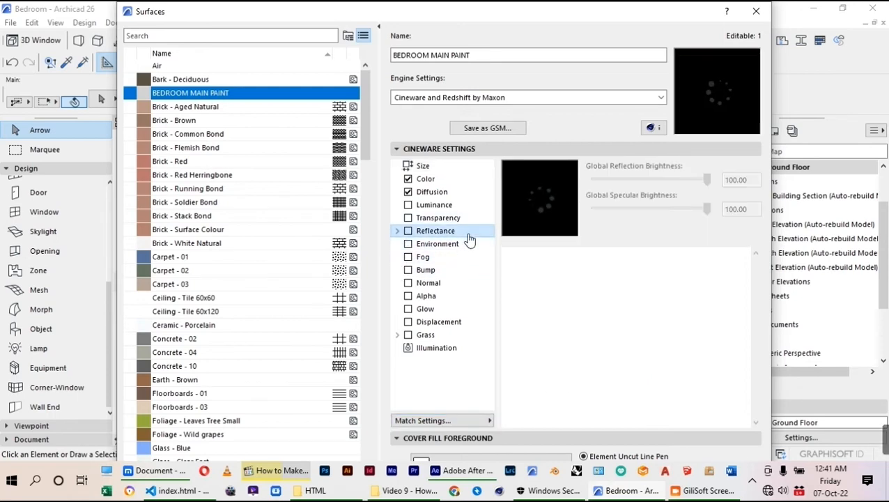
click(432, 191)
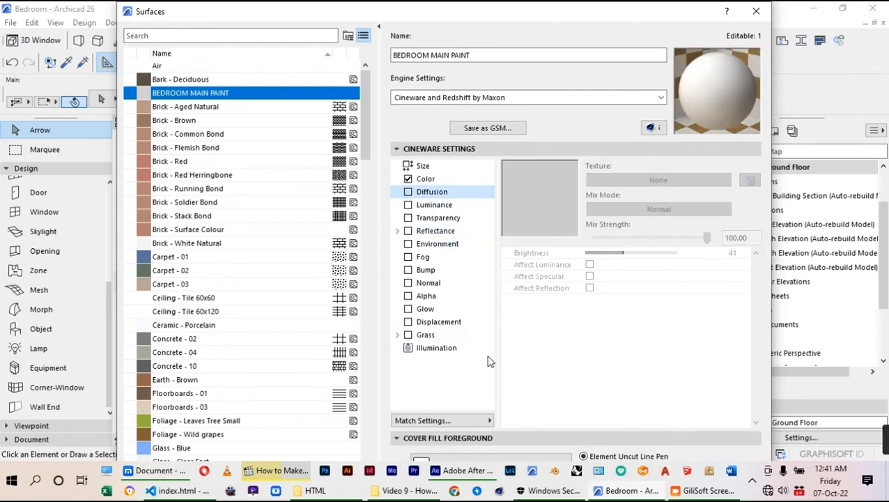
key(Return)
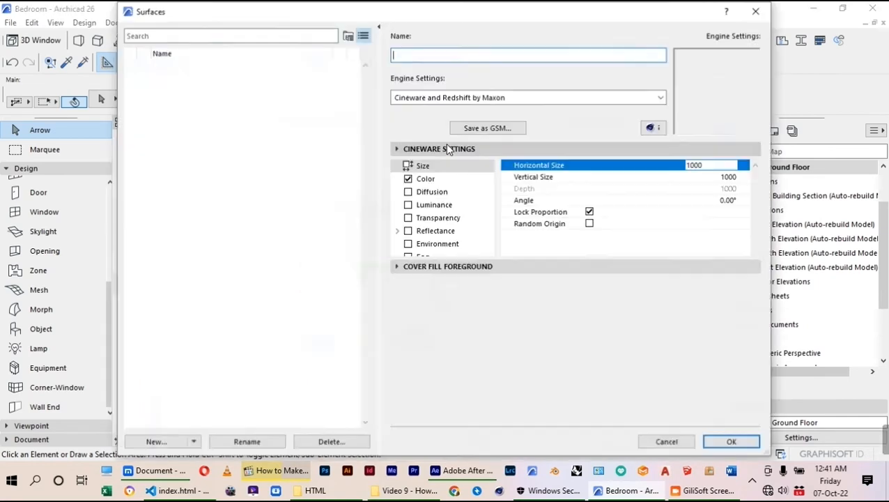
Step: Create a surface named BEDROOM HIGHLIGHT PAINT as a duplicate of BEDROOM MAIN PAINT
scroll(175, 232, down, 5)
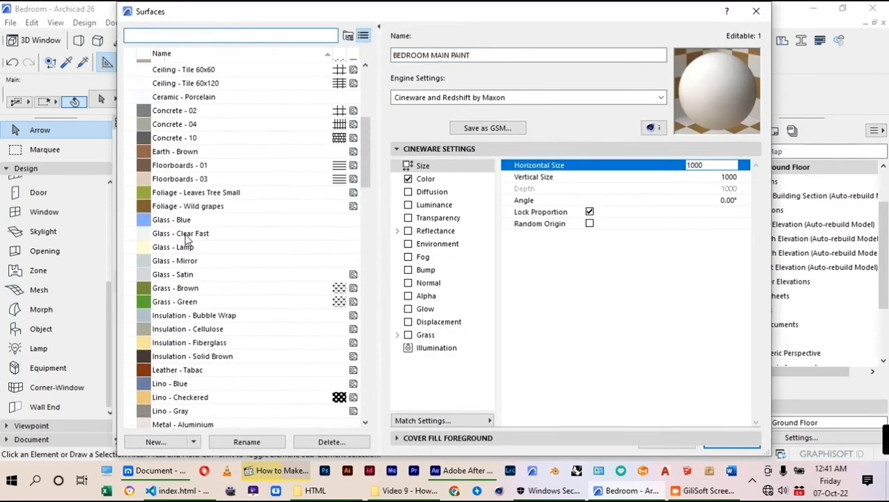
scroll(185, 174, up, 5)
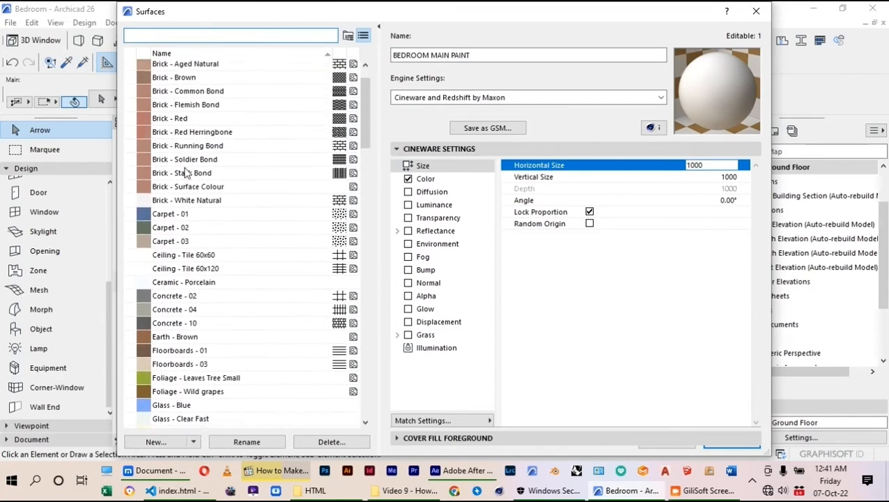
scroll(185, 173, up, 2)
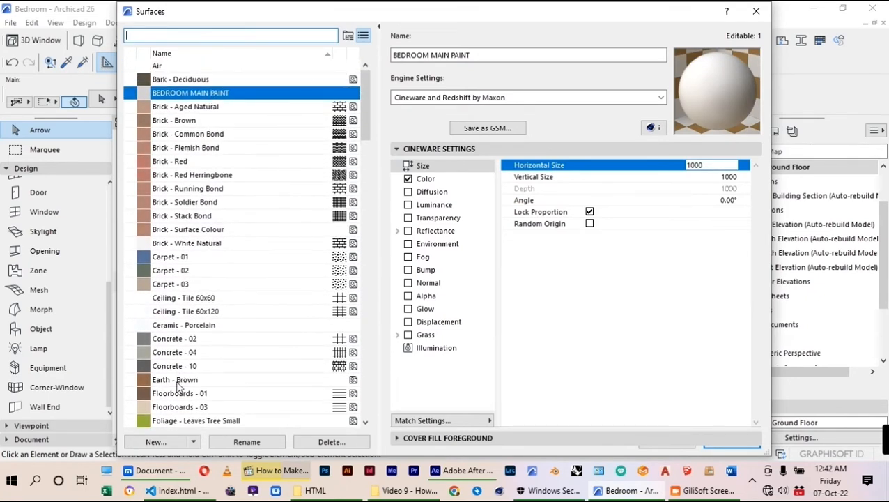
click(156, 441)
click(472, 139)
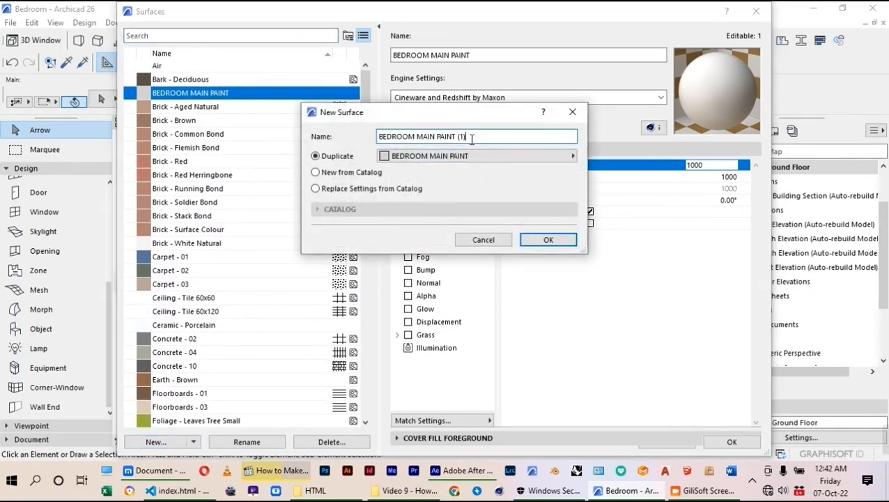
drag(470, 138, 439, 139)
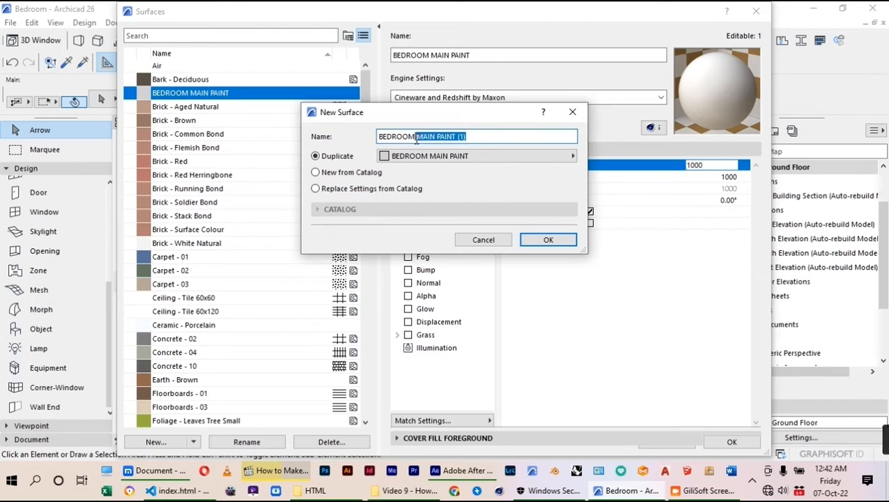
key(BackSpace)
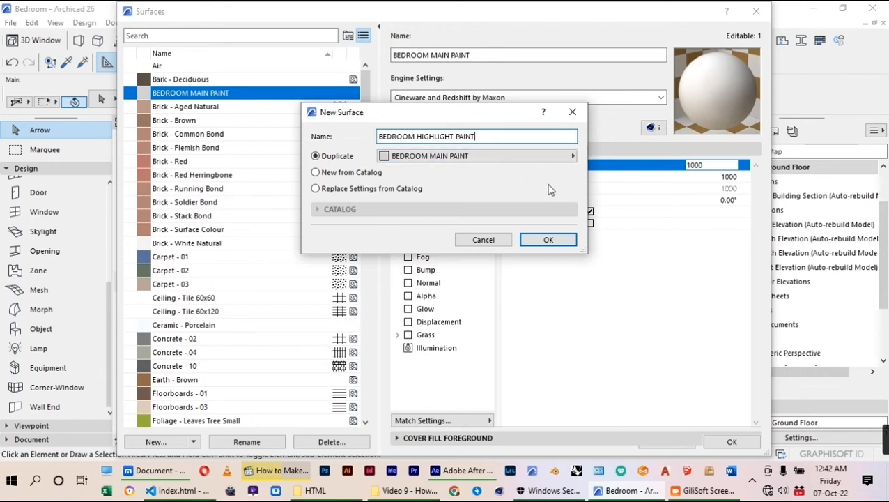
click(551, 241)
Step: Set the Basic Engine surface colour of BEDROOM HIGHLIGHT PAINT to an orange with red 237, green 107 and blue 52
click(534, 101)
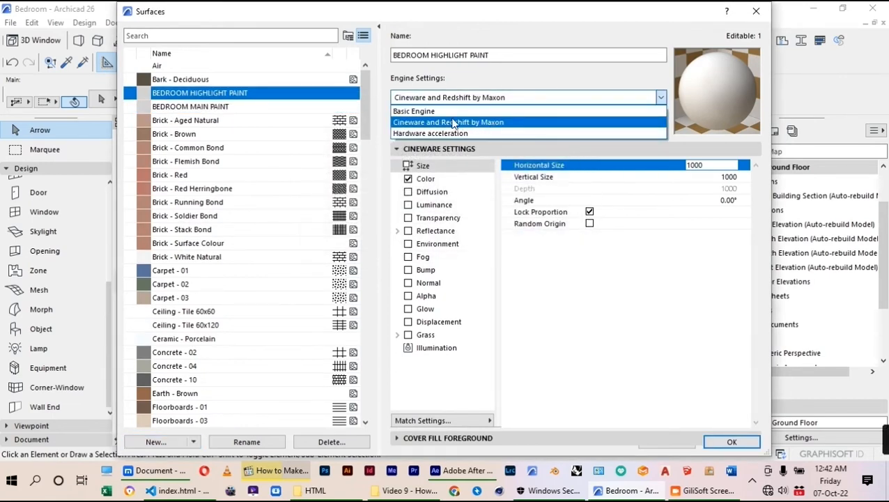
click(439, 112)
click(515, 170)
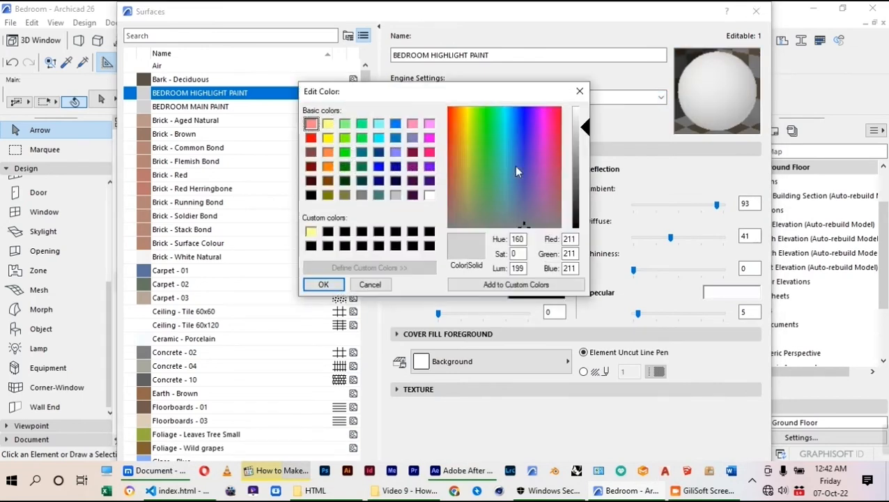
click(328, 167)
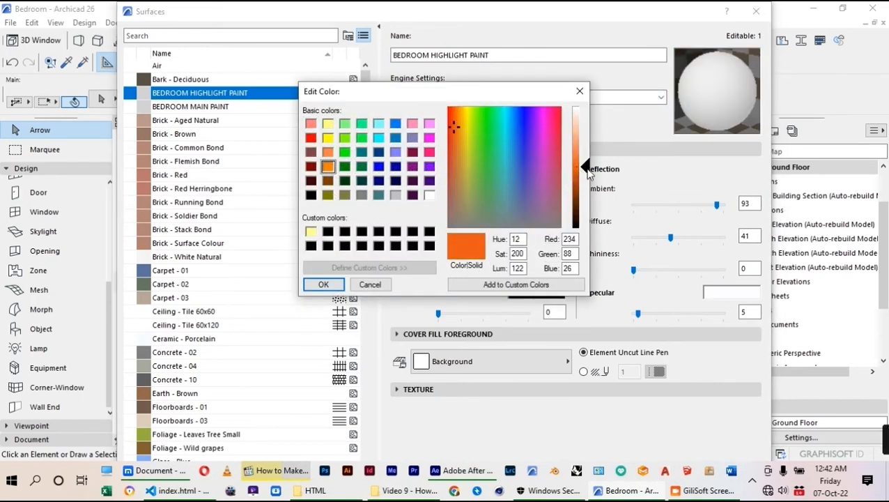
drag(589, 174, 589, 164)
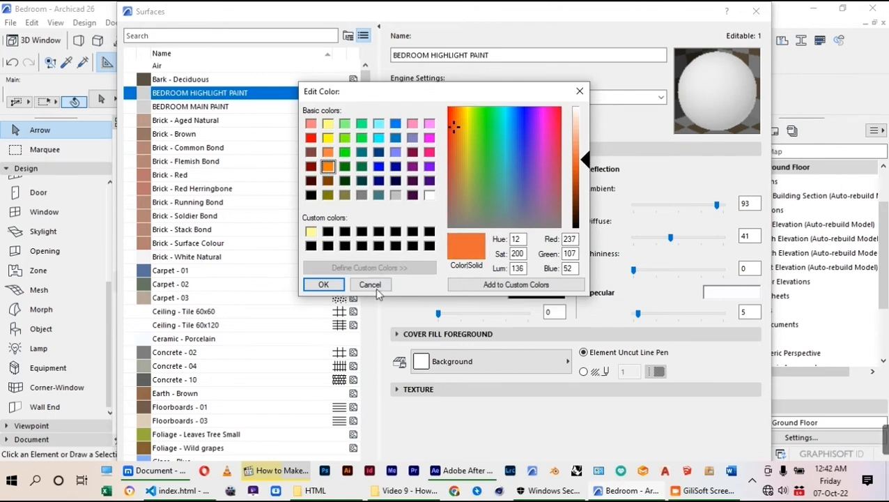
click(322, 284)
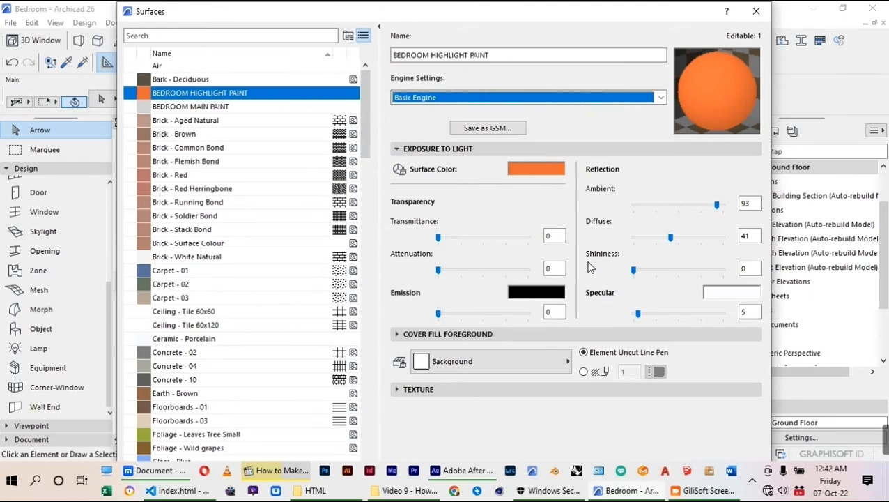
Step: Match the Cineware settings of BEDROOM HIGHLIGHT PAINT to its basic settings and turn off its Reflectance and Diffusion channels
click(513, 99)
click(422, 122)
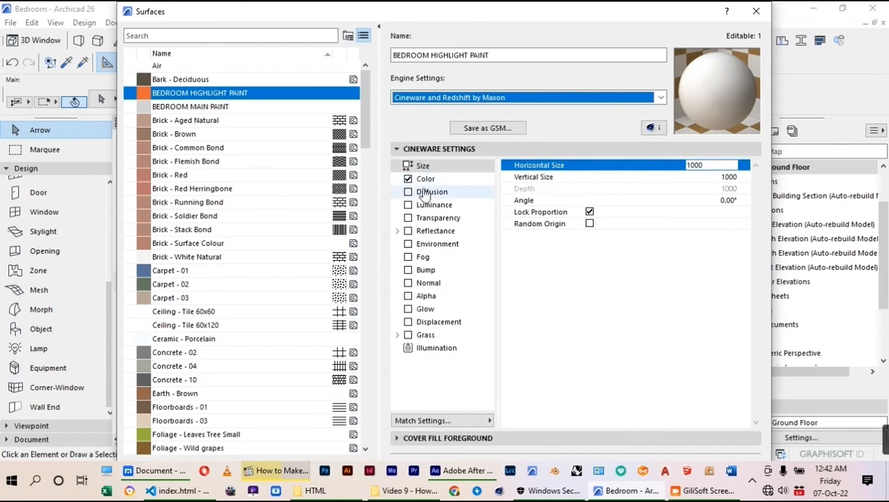
click(488, 422)
click(534, 380)
click(409, 236)
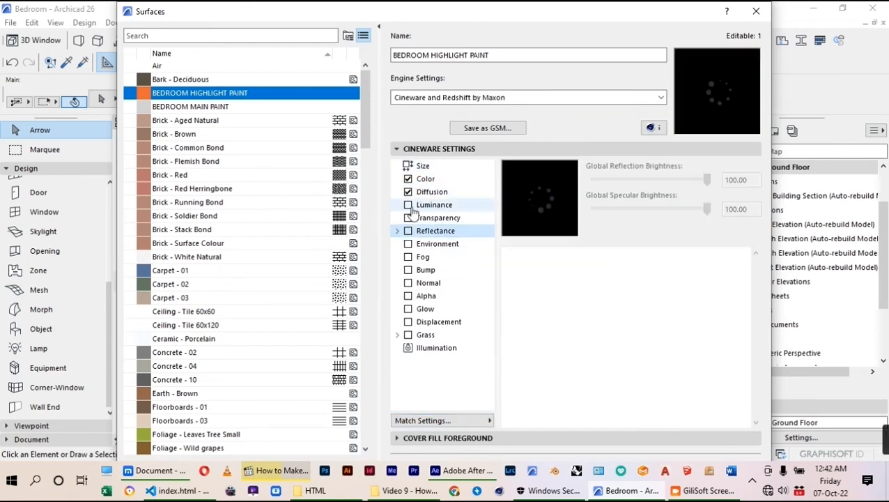
click(409, 192)
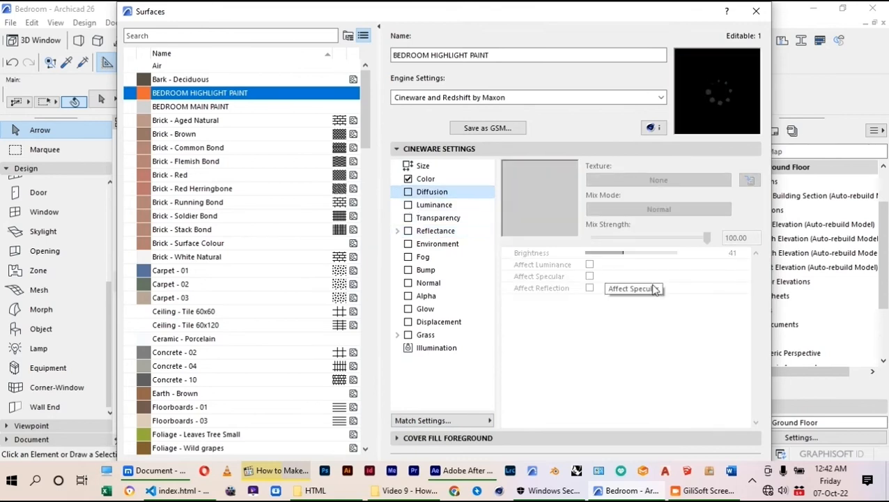
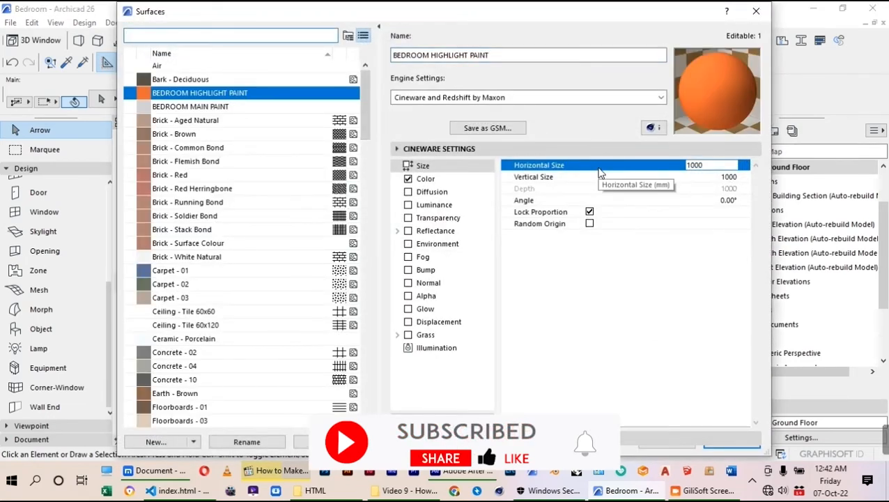
Step: Create a surface named BEDROOM WOOD as a duplicate of Wood - Oak Light
scroll(223, 279, down, 15)
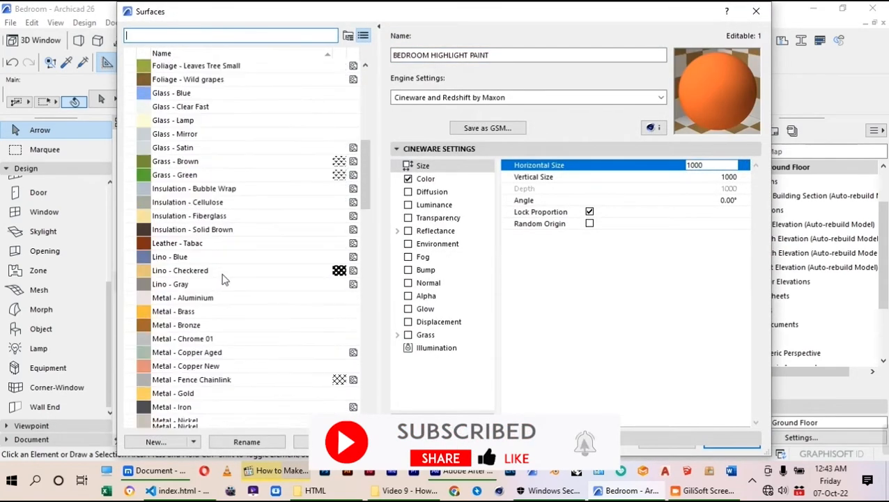
drag(361, 195, 364, 390)
click(328, 366)
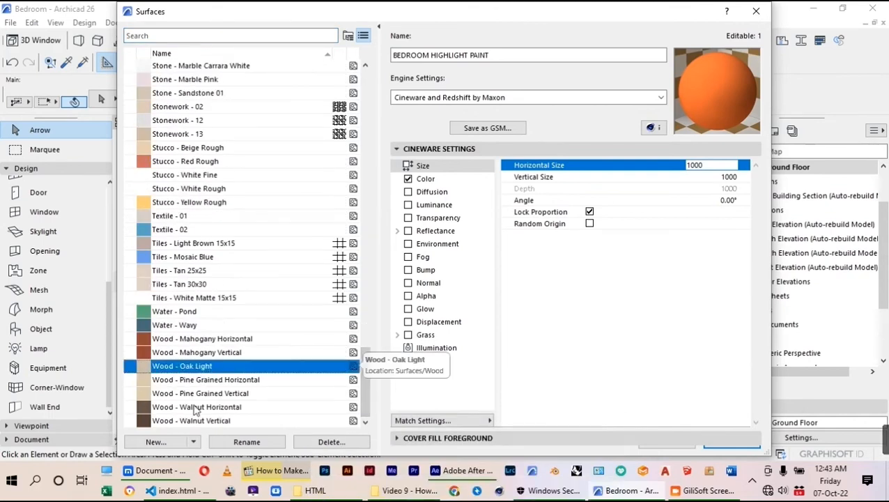
click(173, 444)
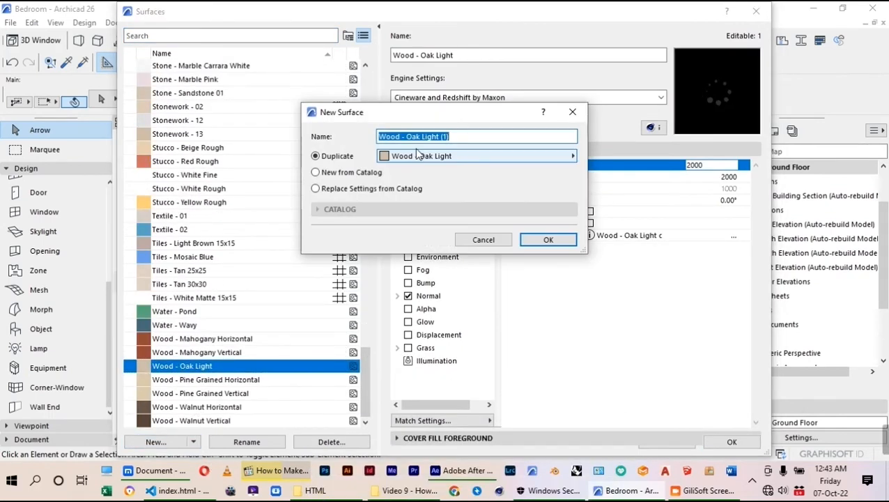
text(bedr)
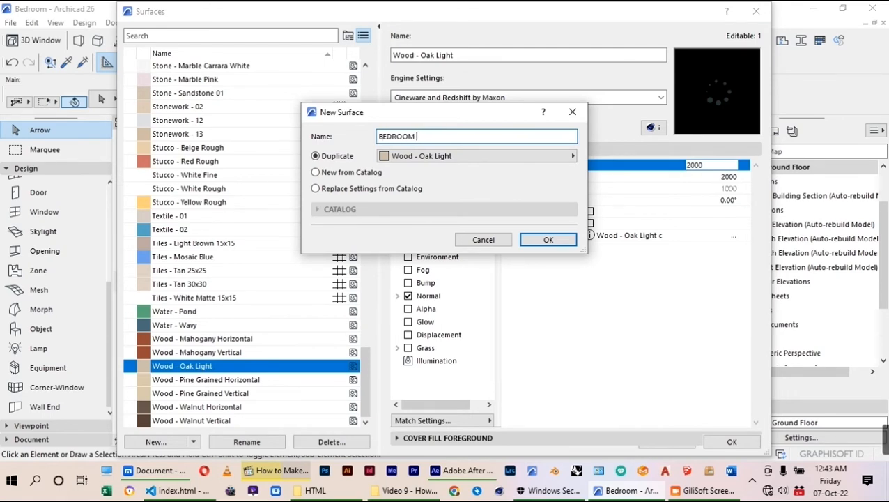
click(548, 239)
Step: Replace the Basic Engine texture of BEDROOM WOOD with the WOOD_2 image from the WOOD folder in TEXTURES
click(640, 103)
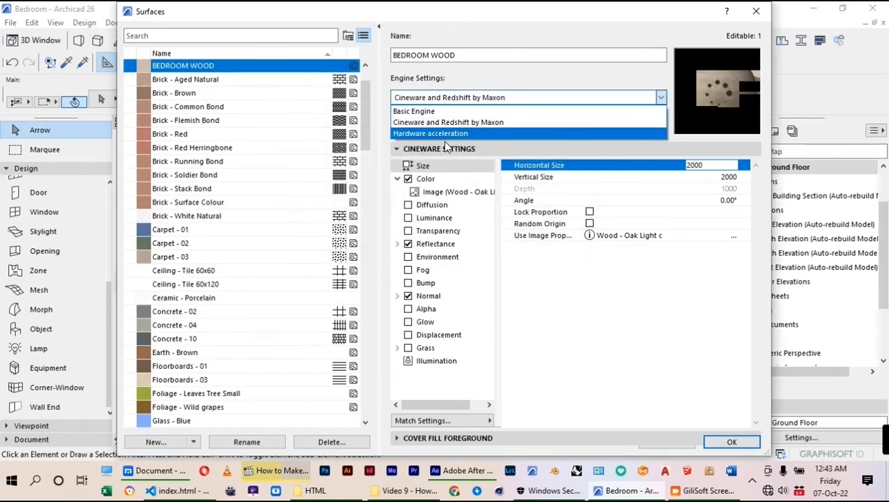
click(557, 121)
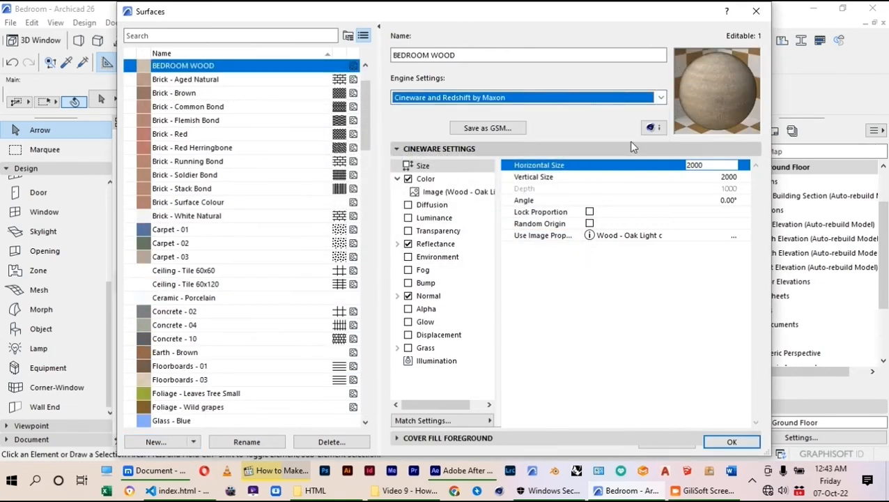
click(655, 98)
click(418, 109)
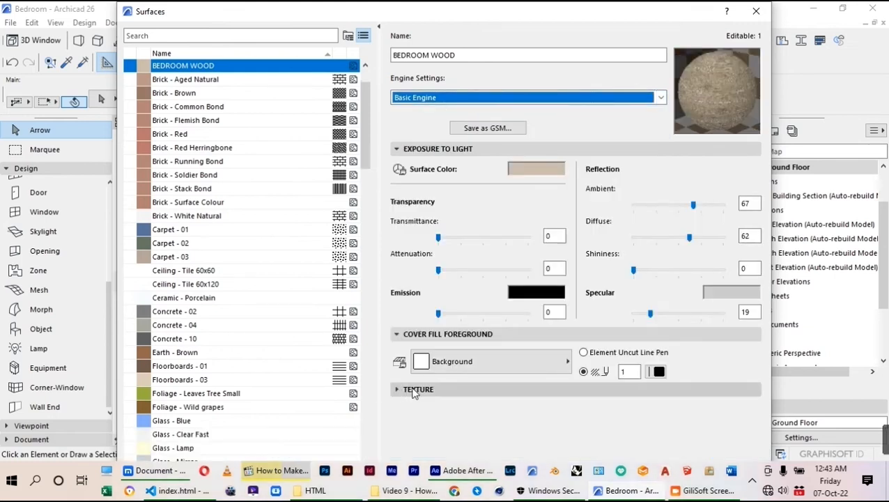
click(414, 390)
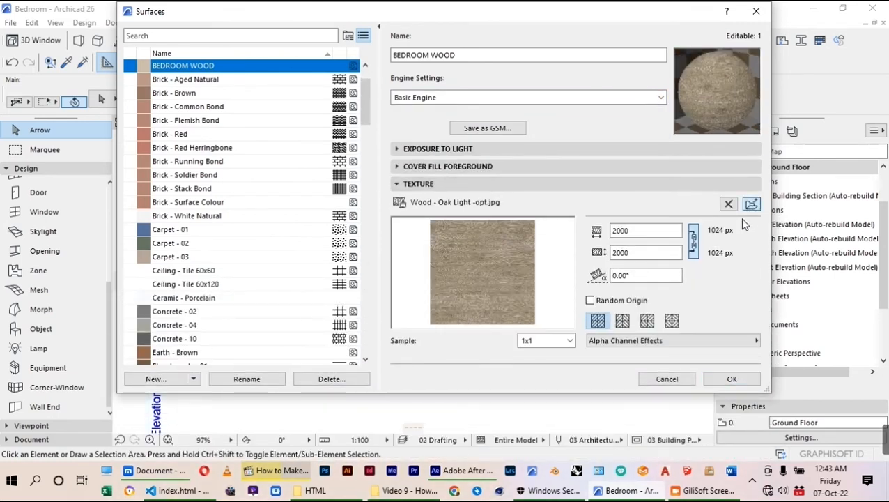
click(751, 204)
click(370, 160)
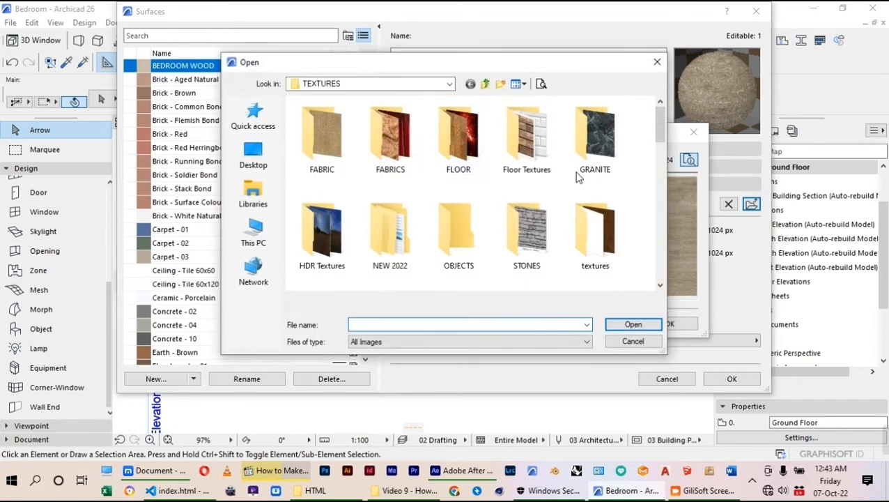
scroll(474, 198, down, 3)
double_click(392, 187)
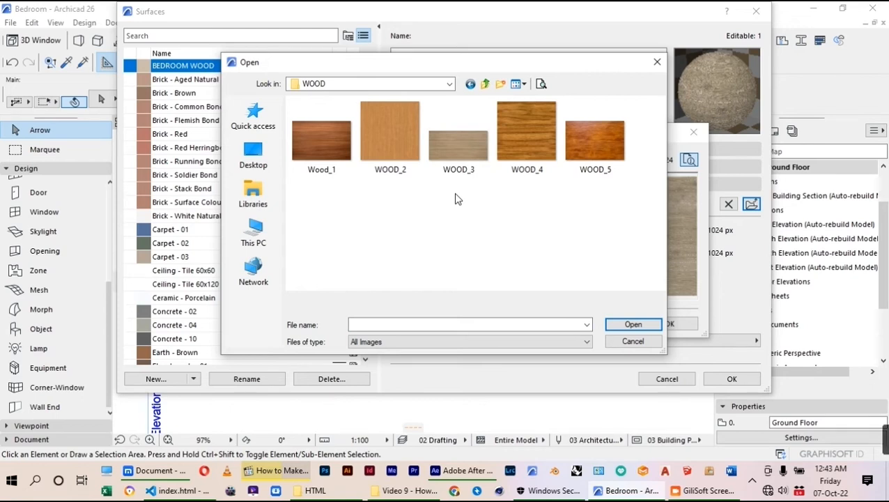
click(393, 151)
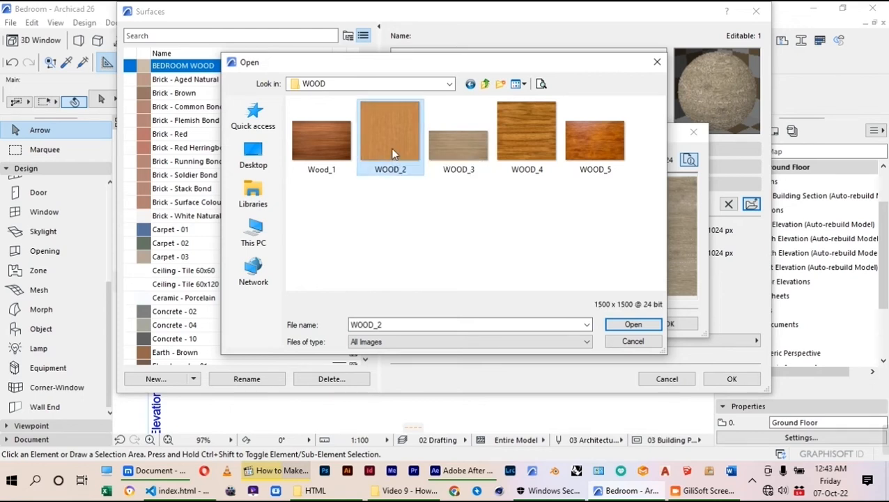
click(633, 326)
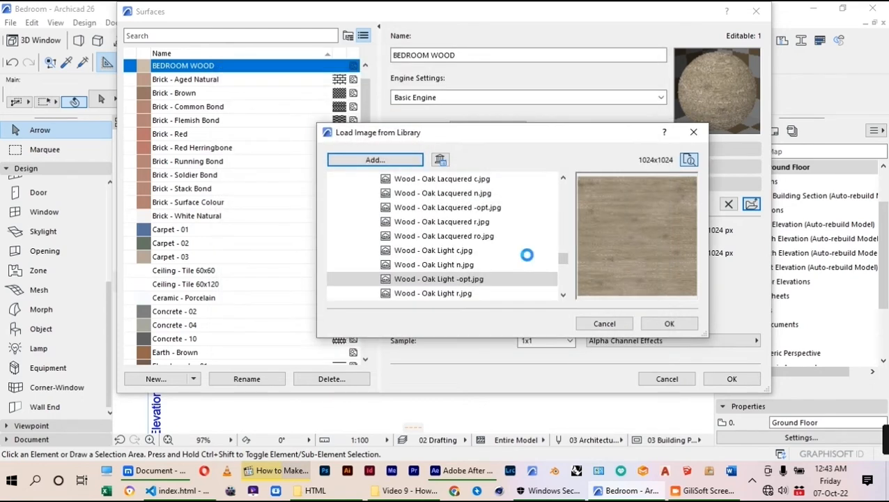
click(669, 324)
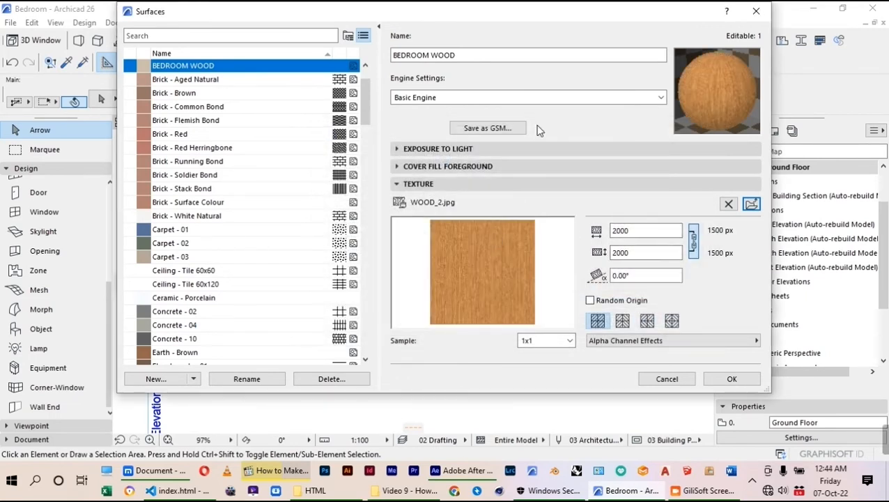
Step: Match the Cineware settings of BEDROOM WOOD to its basic settings and turn off its Reflectance and Diffusion channels
click(550, 98)
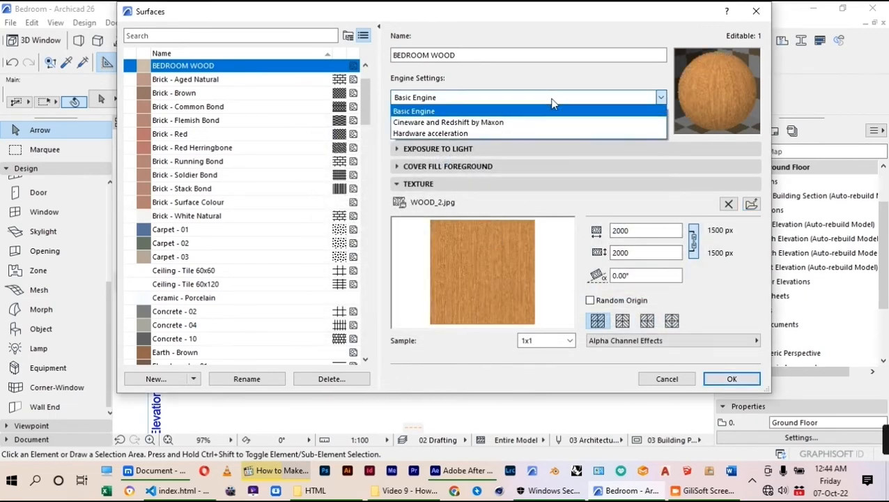
click(440, 121)
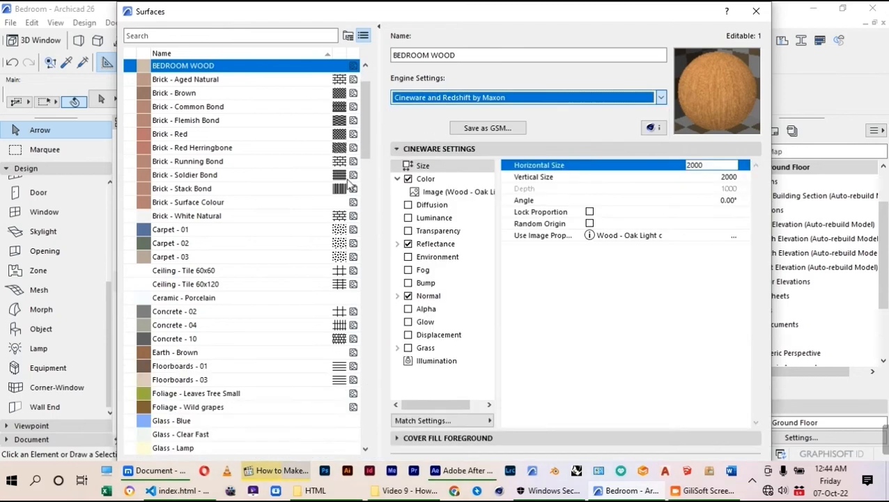
click(433, 420)
click(538, 383)
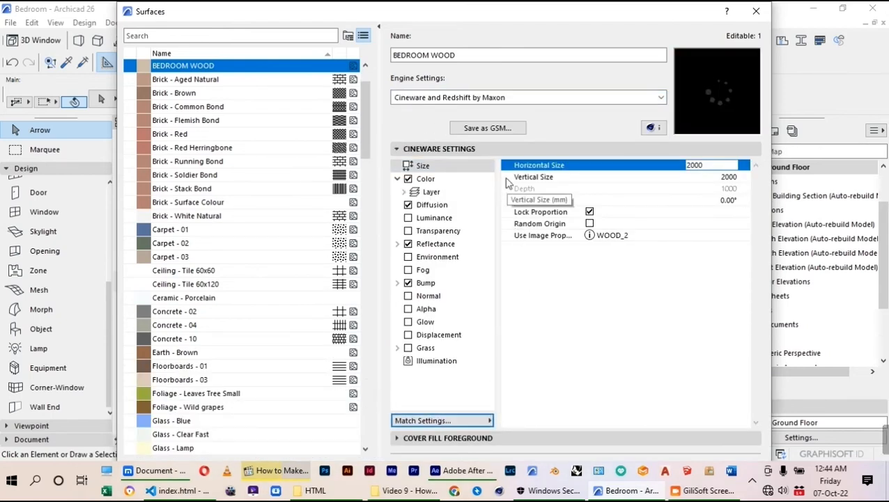
click(408, 243)
click(408, 205)
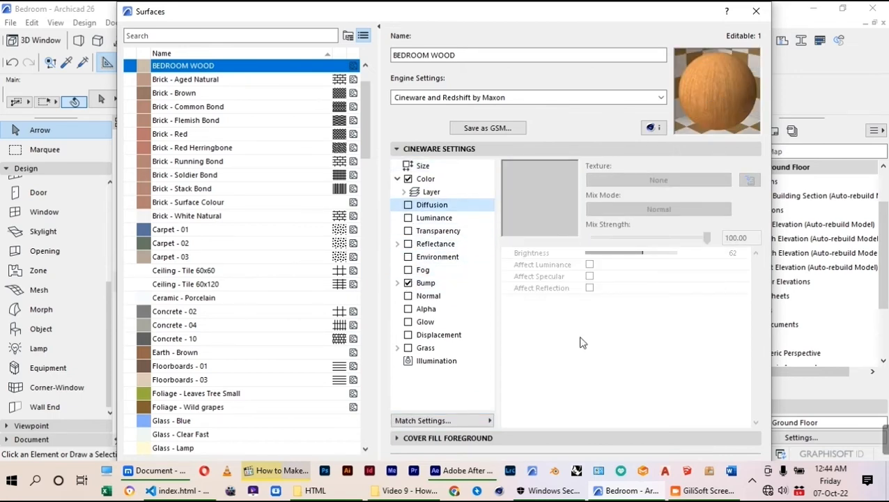
key(Return)
Step: Create a surface named BEDROOM FLOORBOARDS as a duplicate of Floorboards - 01
click(425, 42)
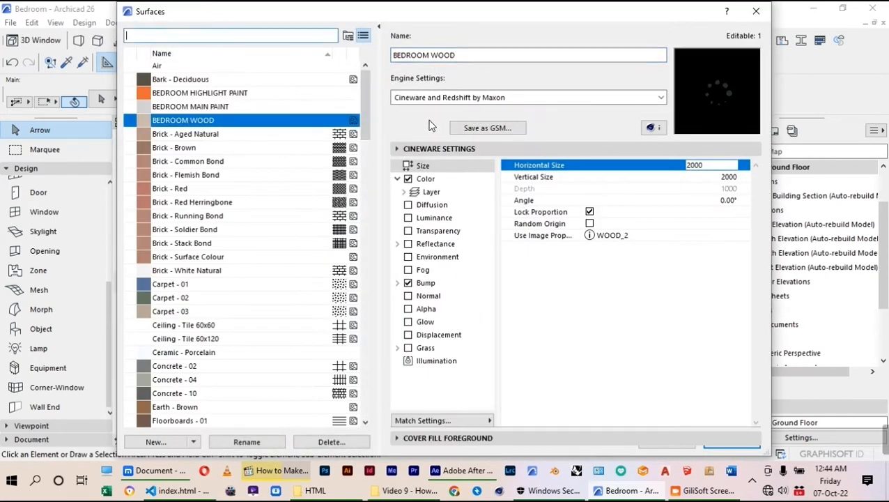
scroll(180, 226, down, 4)
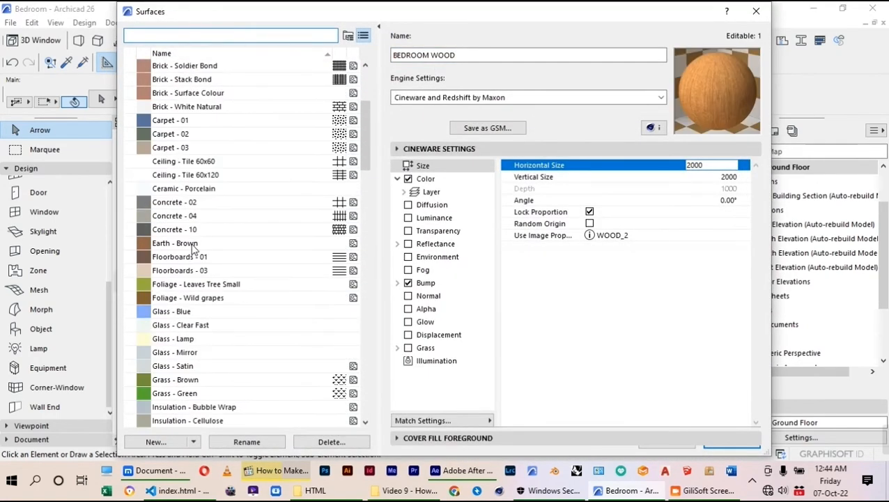
click(183, 257)
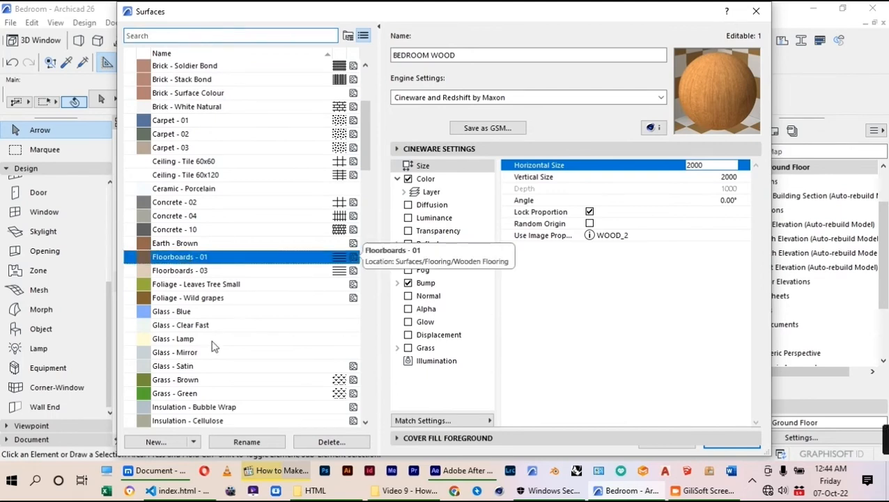
click(166, 443)
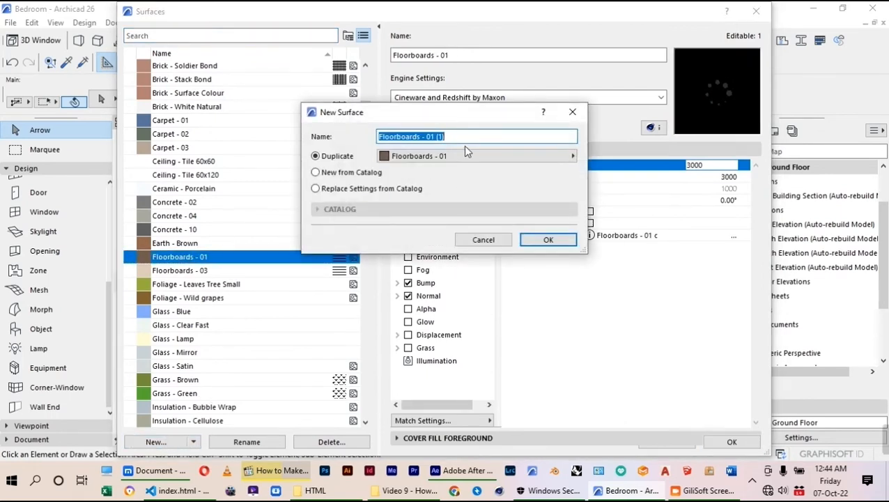
text(BEDROOM FLOORBOARDS)
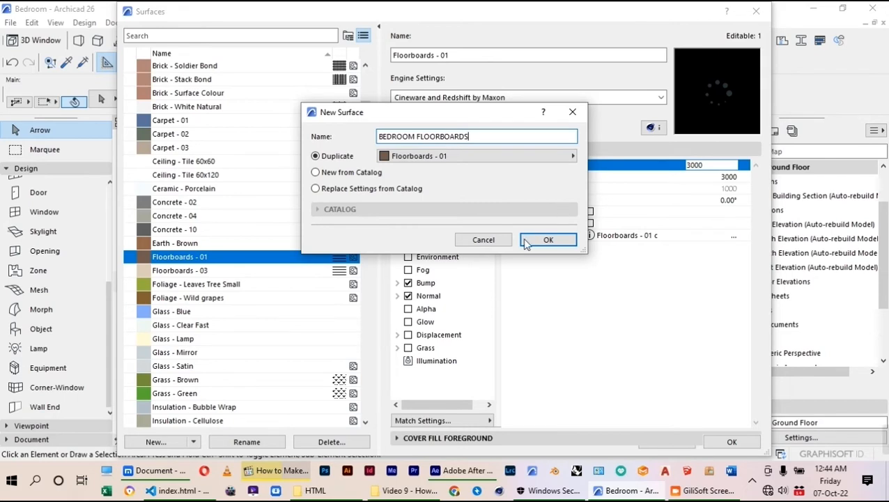
click(527, 241)
Step: Replace the Basic Engine texture of BEDROOM FLOORBOARDS with the wood plank image pexels-pixabay-207253.jpg
click(432, 97)
click(418, 111)
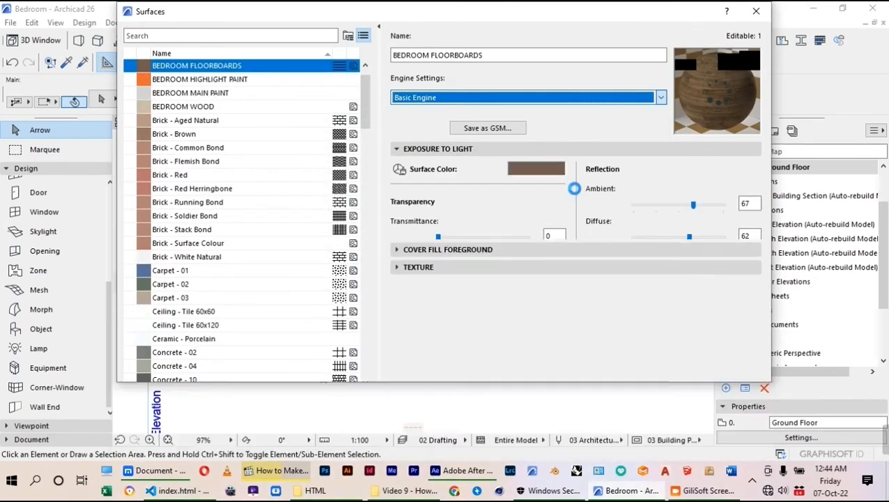
click(751, 204)
click(384, 163)
click(485, 84)
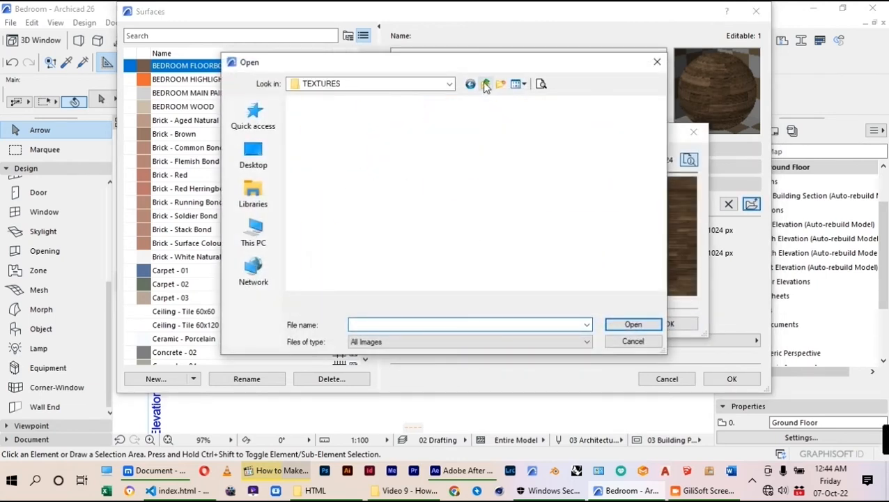
scroll(472, 190, down, 3)
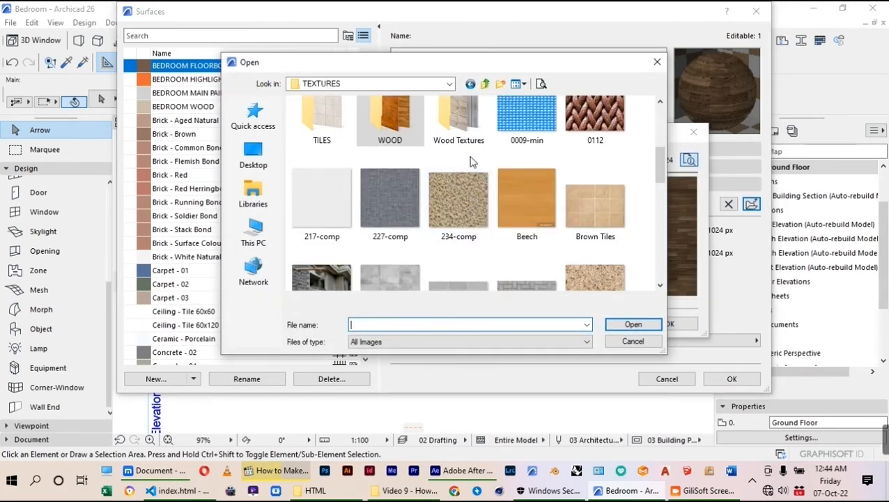
scroll(467, 209, up, 3)
double_click(459, 247)
click(332, 162)
click(632, 324)
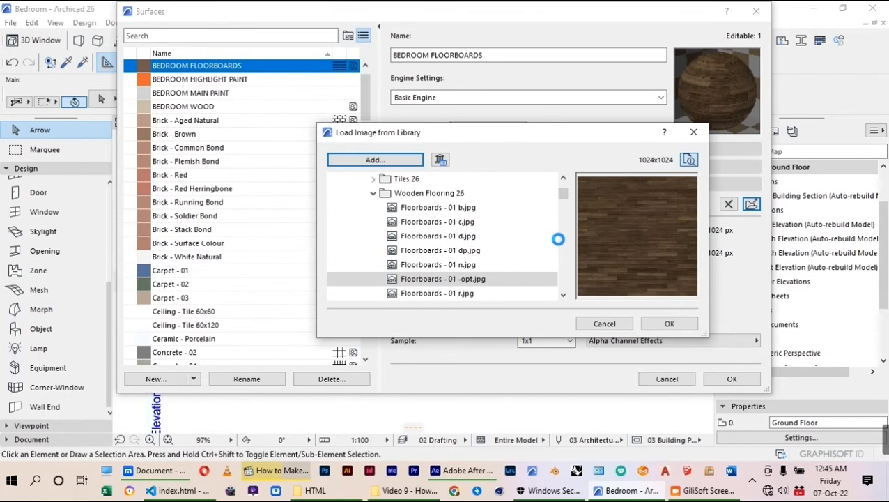
click(670, 323)
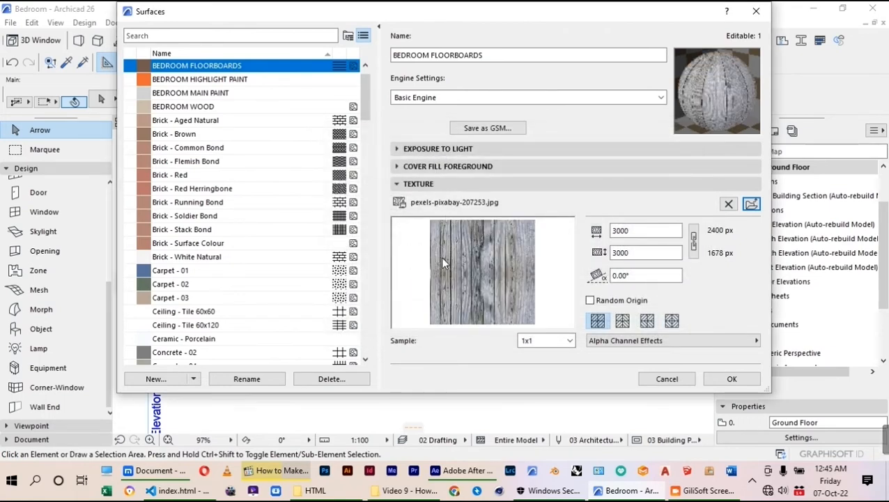
Step: Match the Cineware settings of BEDROOM FLOORBOARDS to its basic settings and turn off its Reflectance and Diffusion channels
click(448, 100)
click(460, 121)
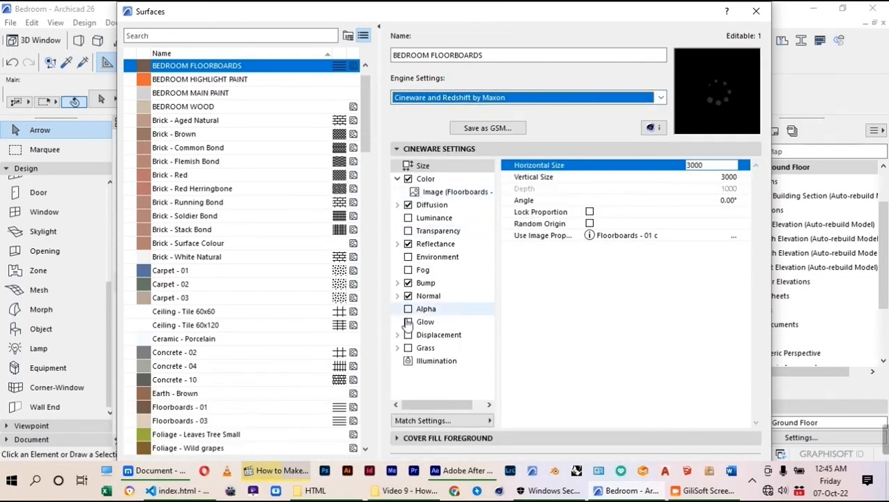
click(452, 420)
click(537, 384)
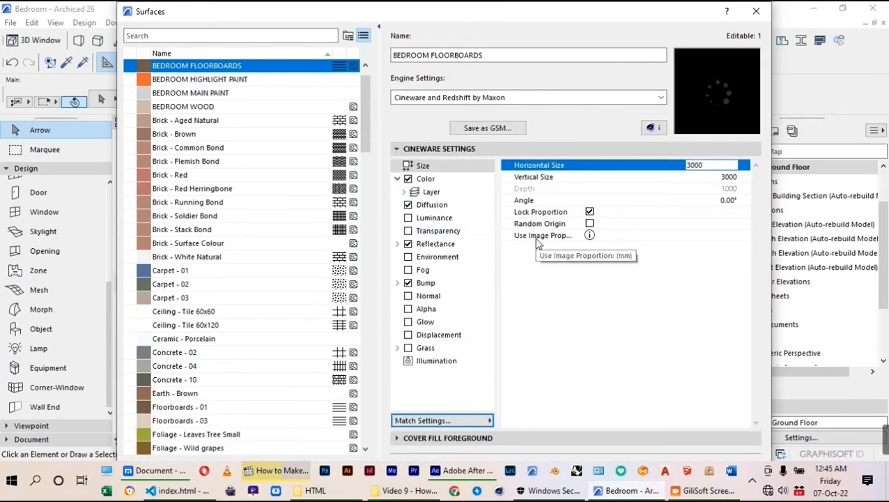
click(408, 244)
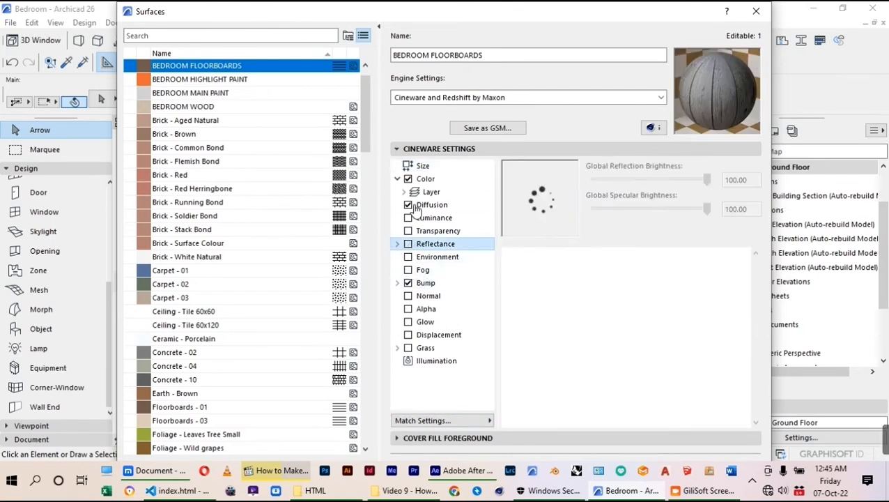
click(409, 205)
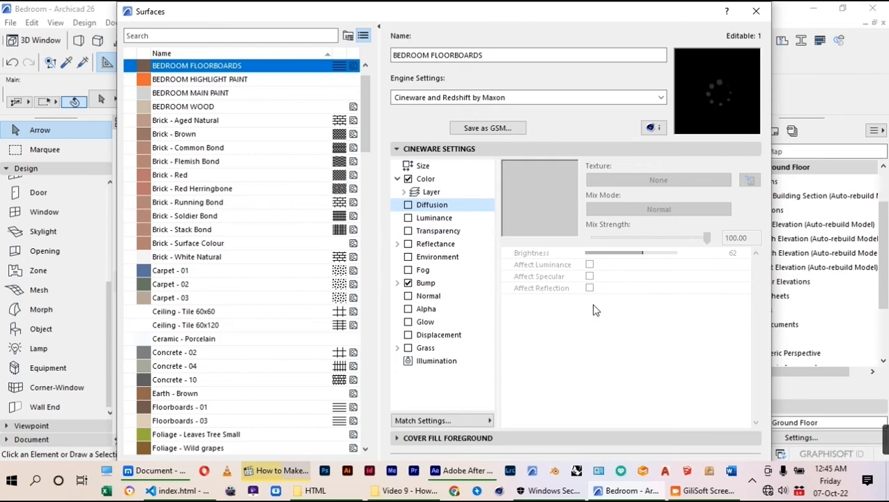
key(Return)
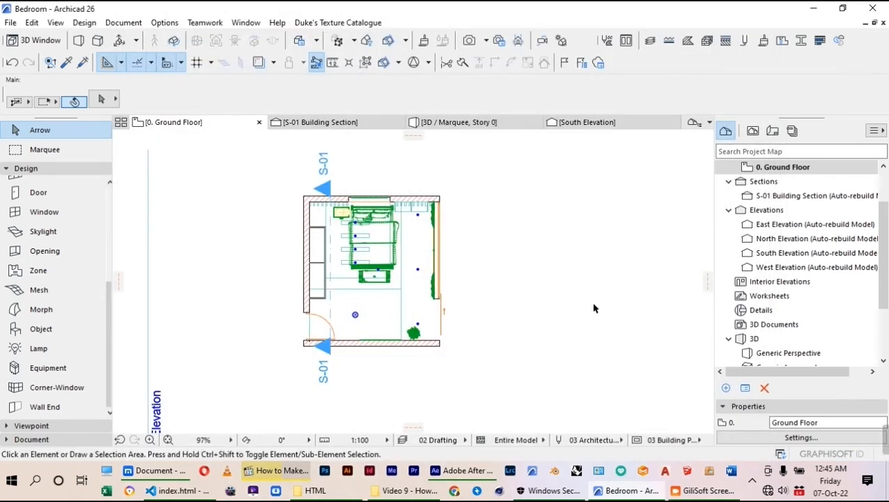
Step: Create a surface named CURTAIN FABRIC 1 as a duplicate of Textile - 01
click(424, 40)
scroll(217, 220, down, 15)
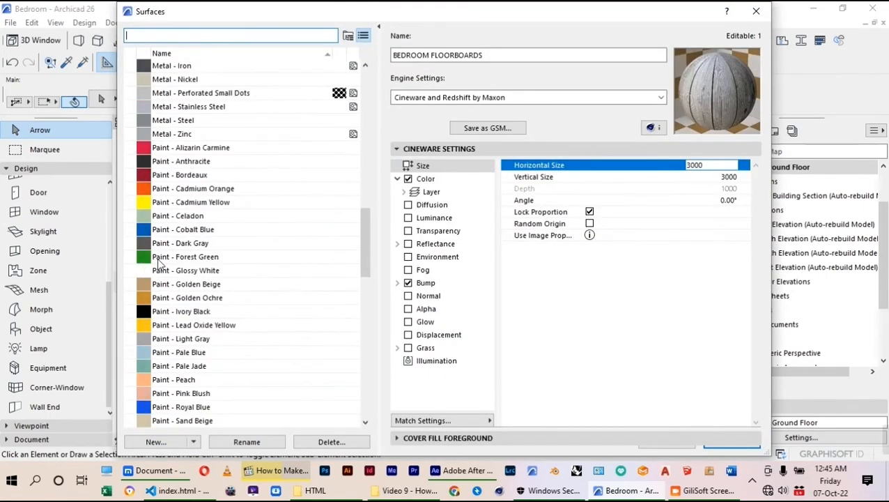
scroll(178, 230, down, 10)
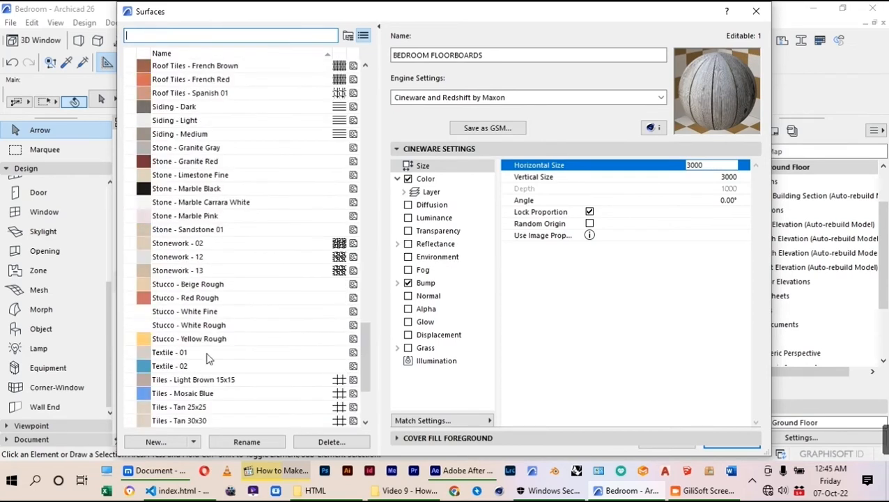
click(171, 357)
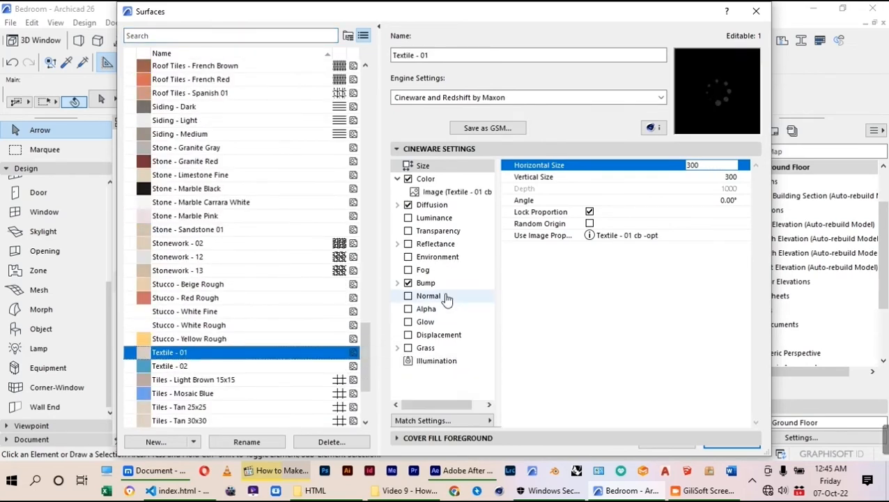
click(155, 441)
text(c)
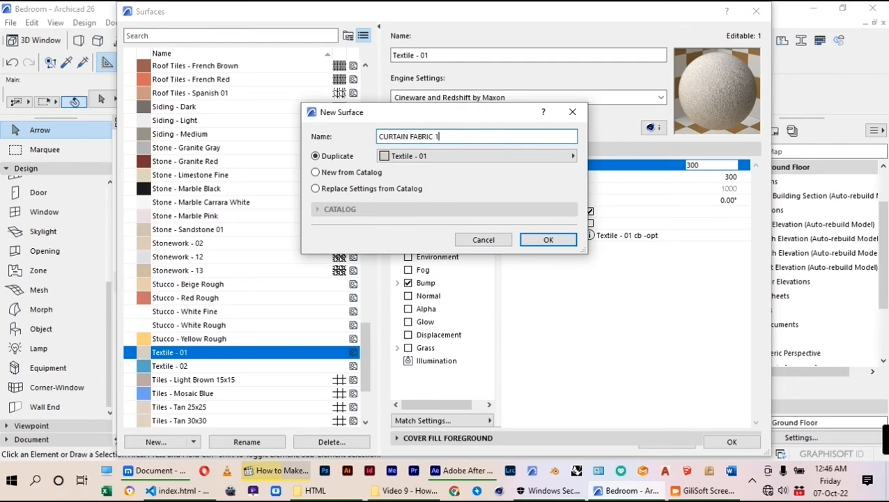
click(550, 240)
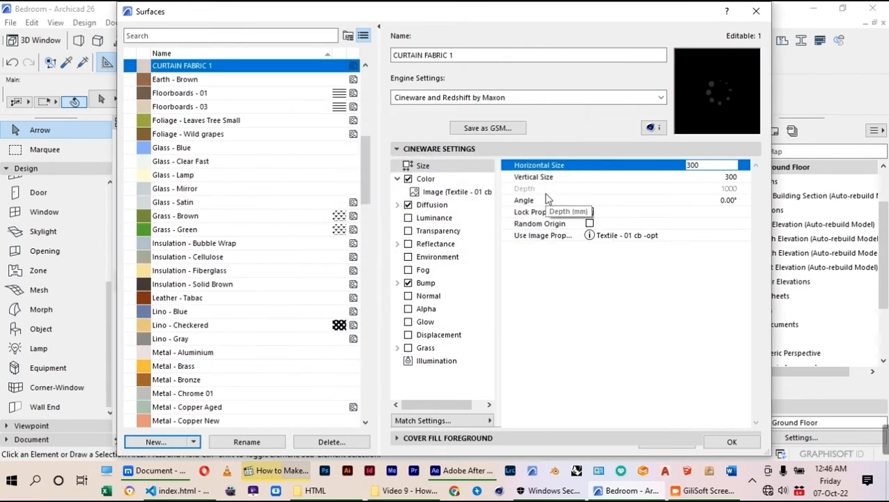
Step: Switch CURTAIN FABRIC 1 to the Basic Engine settings and browse to the FABRICS texture folder for a replacement image
click(491, 98)
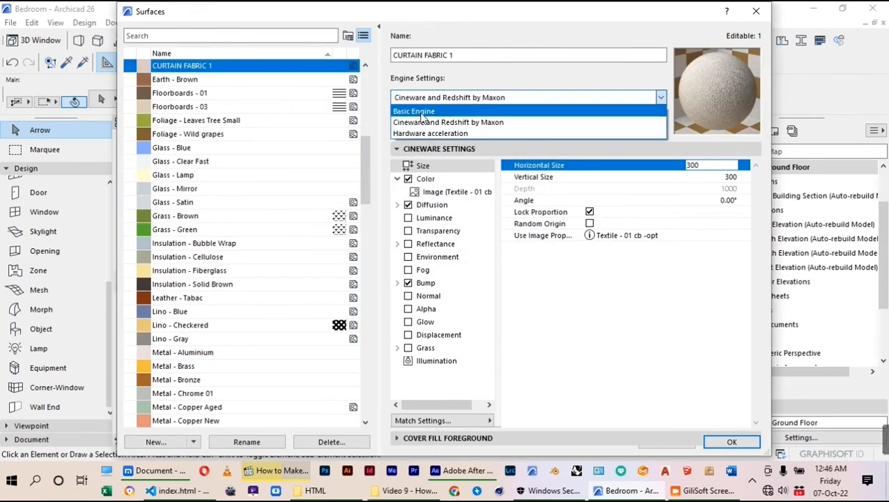
click(419, 112)
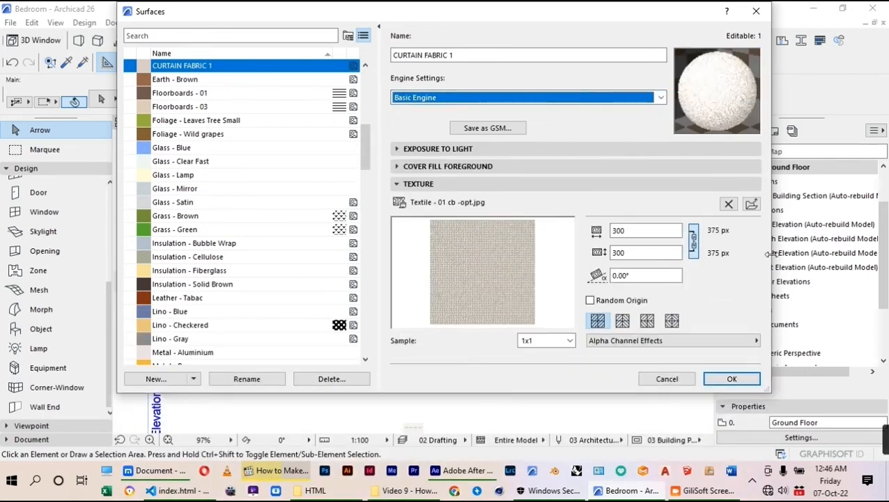
click(751, 205)
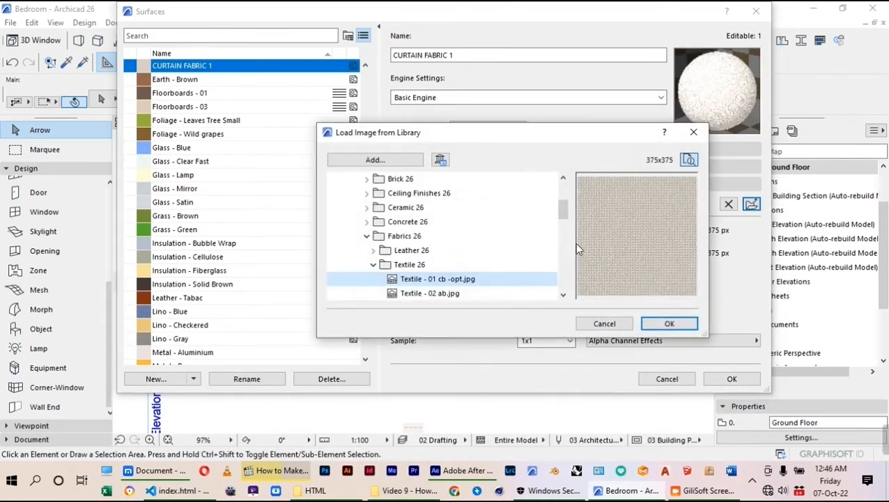
click(351, 160)
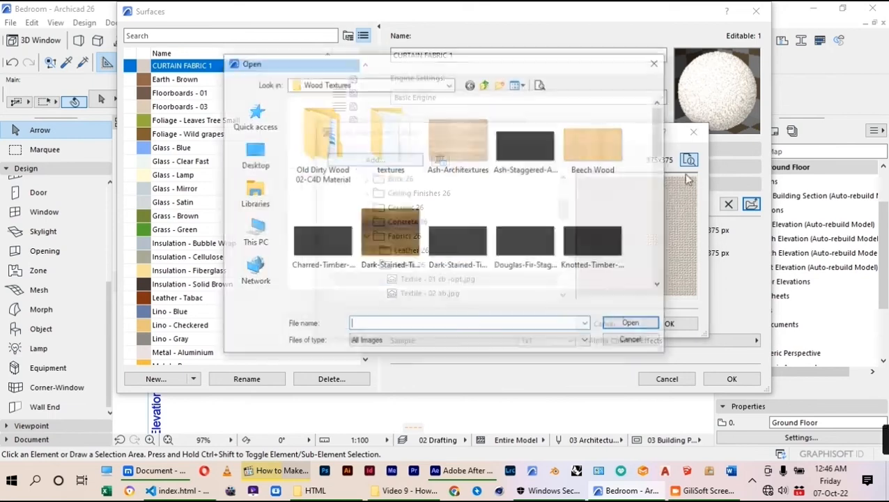
click(483, 85)
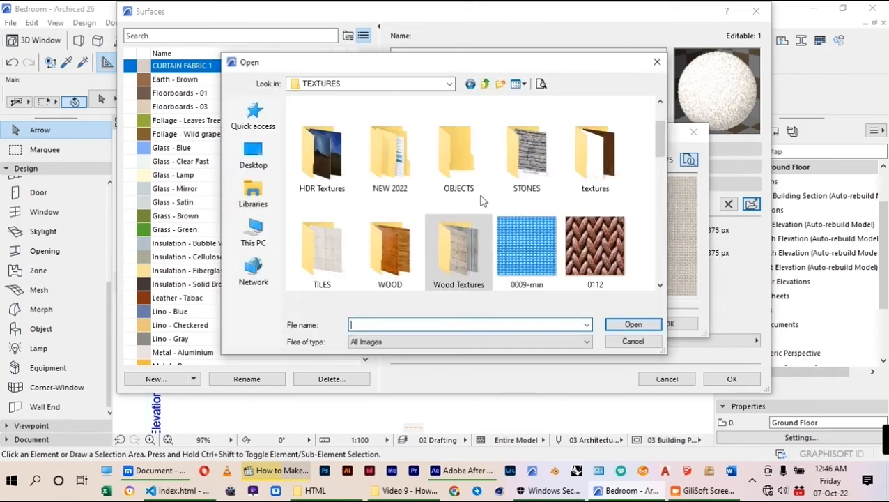
scroll(481, 200, down, 2)
scroll(485, 201, up, 2)
scroll(485, 201, down, 5)
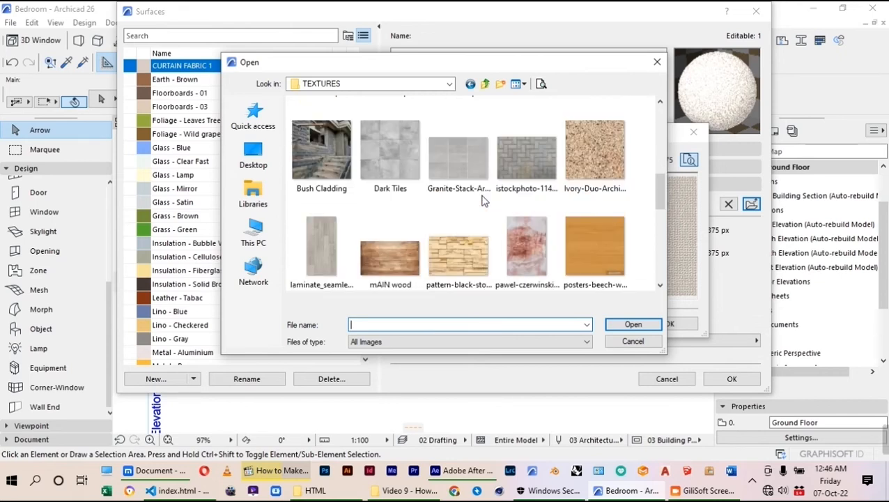
scroll(486, 201, down, 3)
scroll(485, 200, up, 10)
double_click(402, 159)
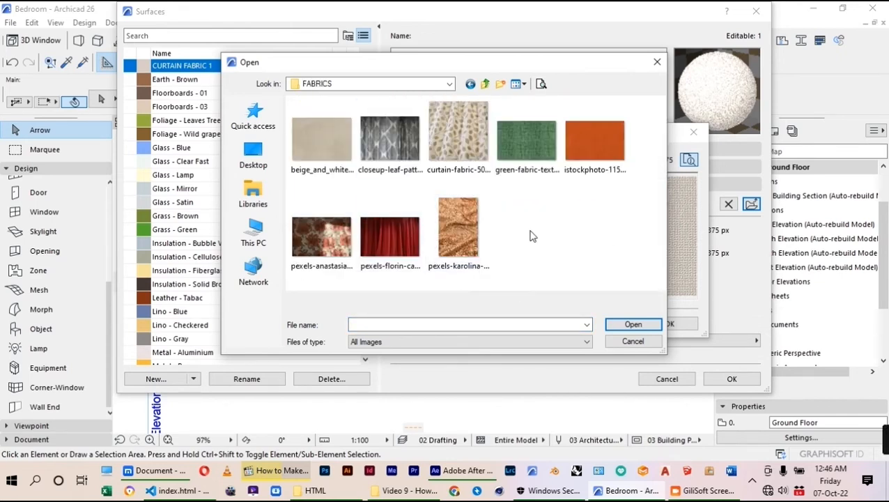
Step: Load the closeup-leaf-pattern-curtain-texture image as the CURTAIN FABRIC 1 texture and set its size to 2000 by 2000
click(391, 143)
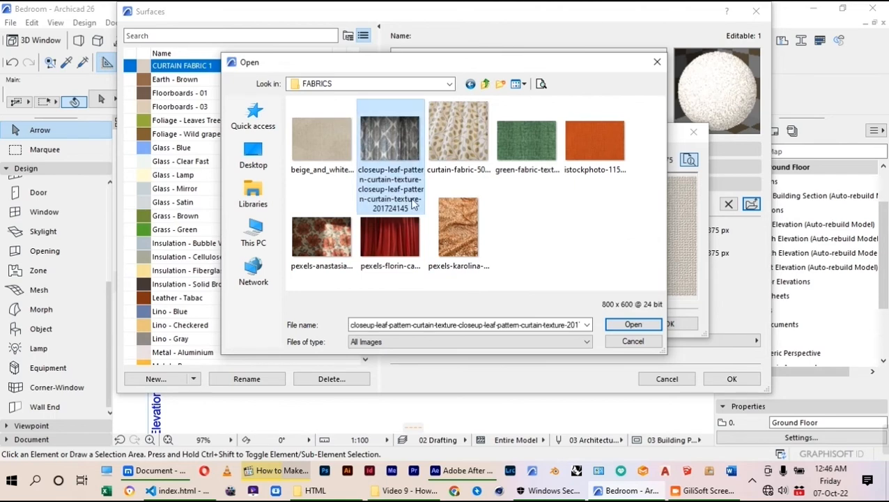
click(621, 326)
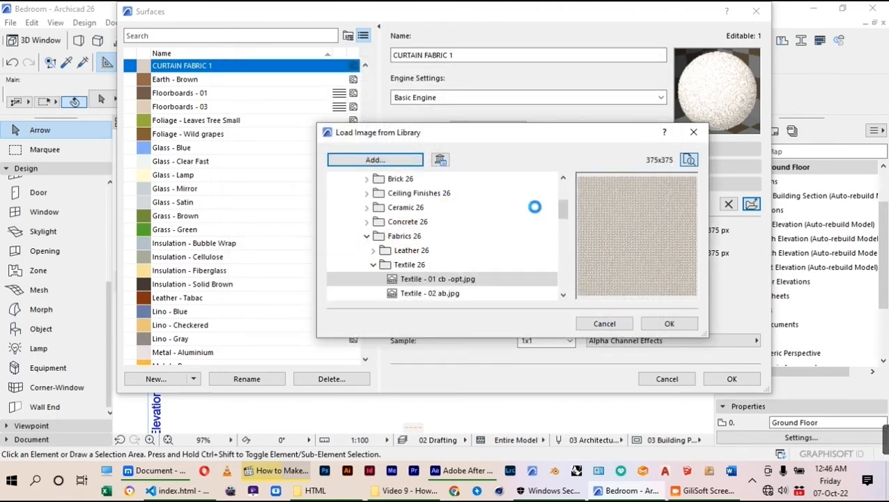
click(668, 323)
click(634, 232)
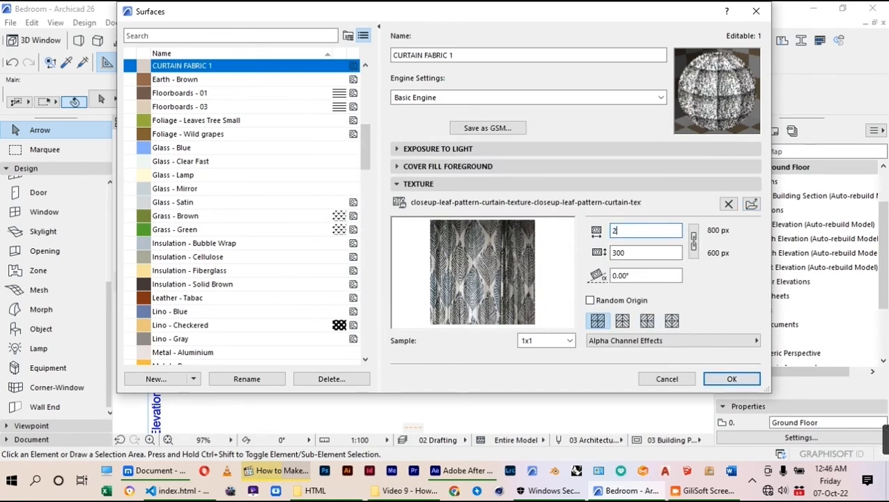
click(623, 251)
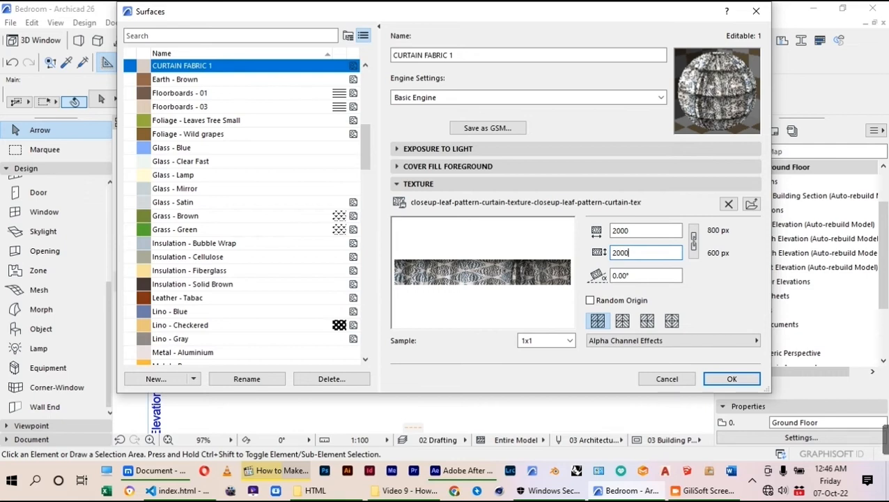
Step: Update the Cineware settings of CURTAIN FABRIC 1 from its basic settings, turn off Diffusion, and accept the surface changes
click(525, 97)
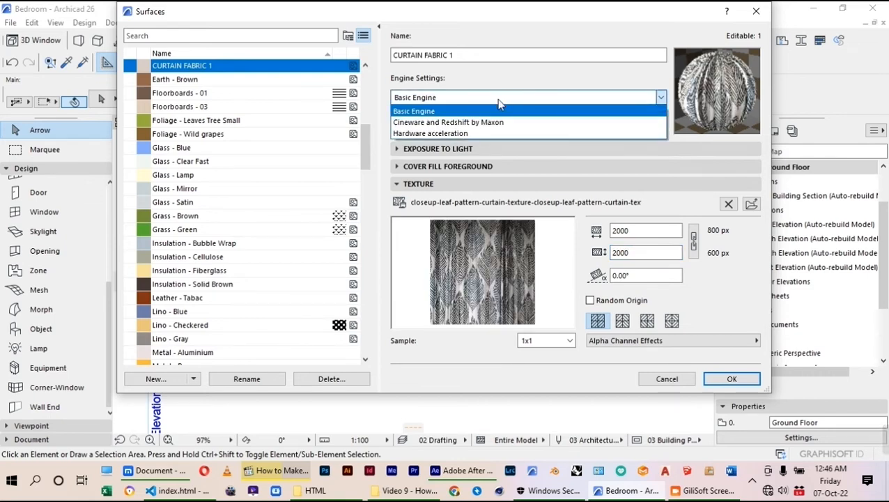
click(489, 123)
click(452, 421)
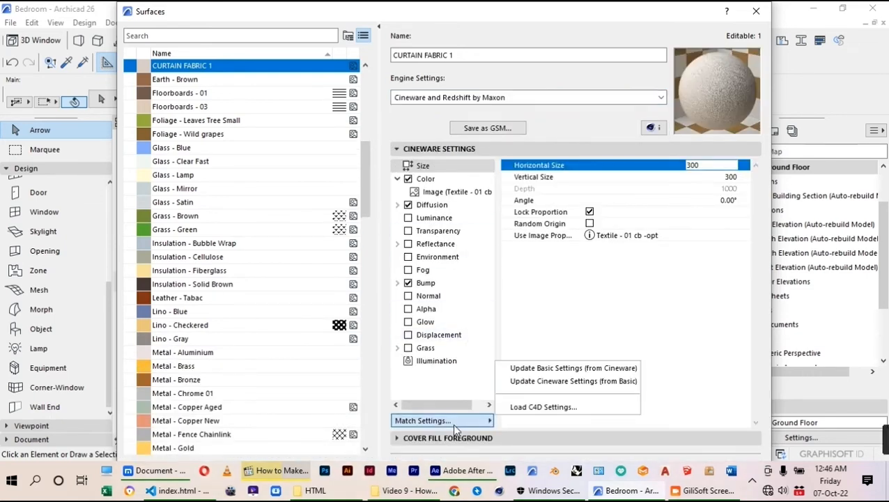
click(535, 385)
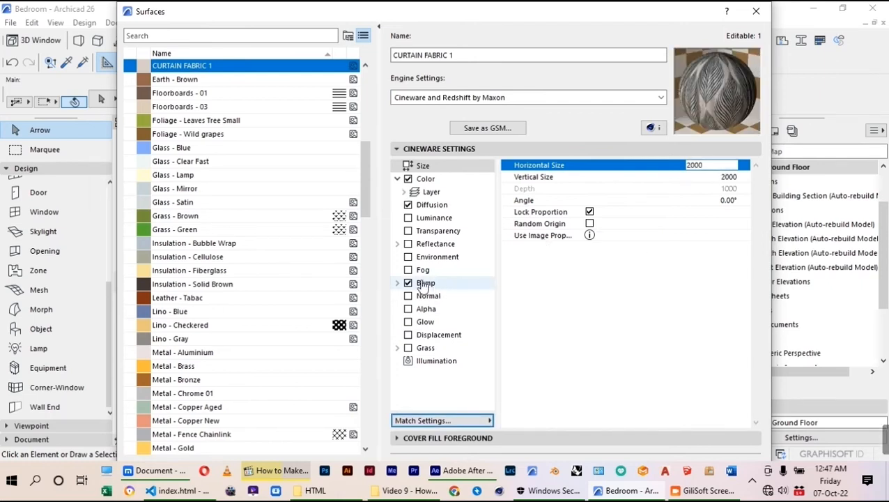
click(410, 205)
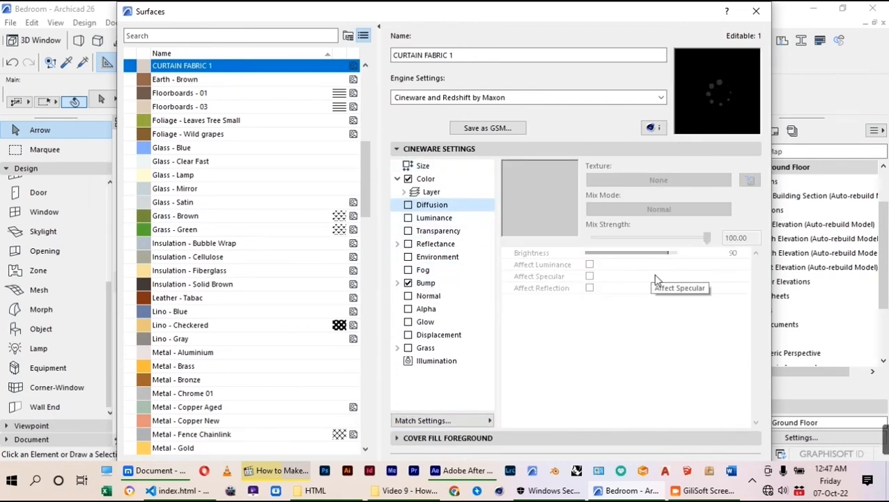
key(Return)
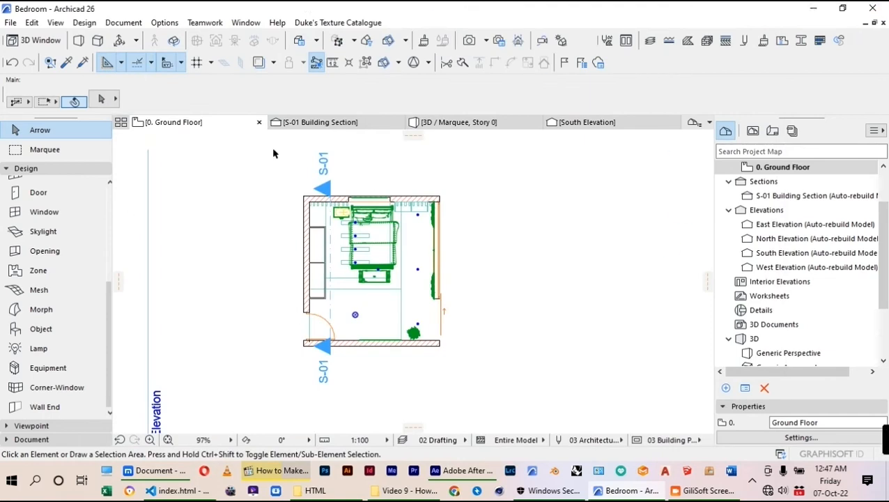
Step: Reopen the surface settings and create a surface named BED FABRIC as a duplicate of CURTAIN FABRIC 1
click(315, 63)
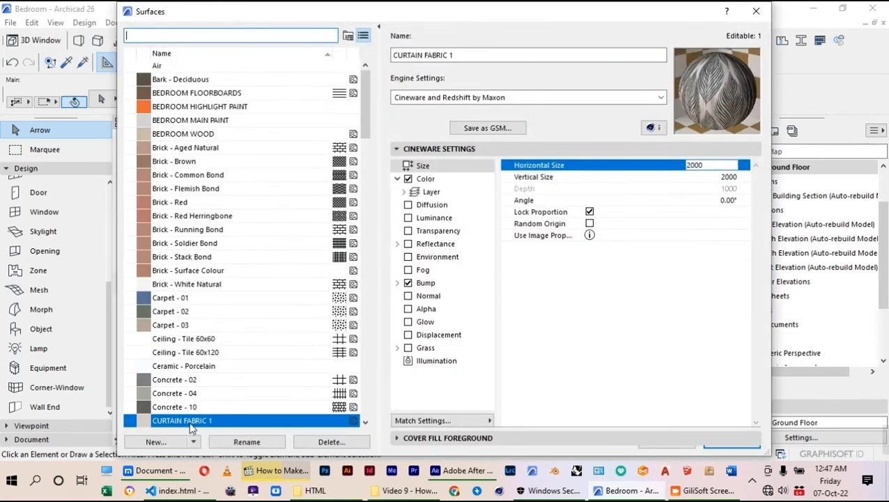
click(155, 442)
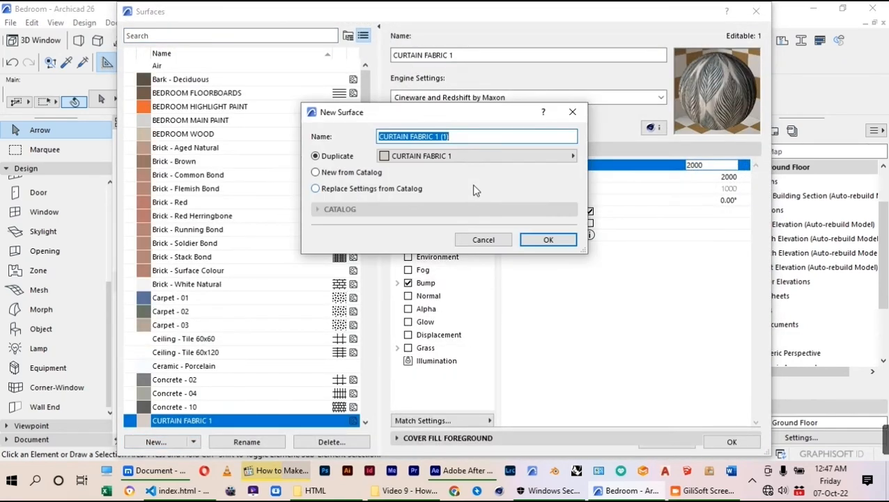
text(C)
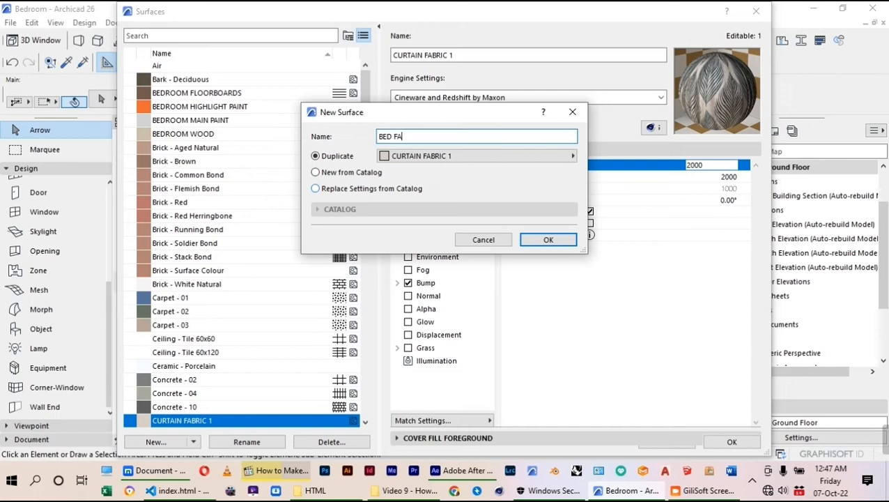
click(563, 244)
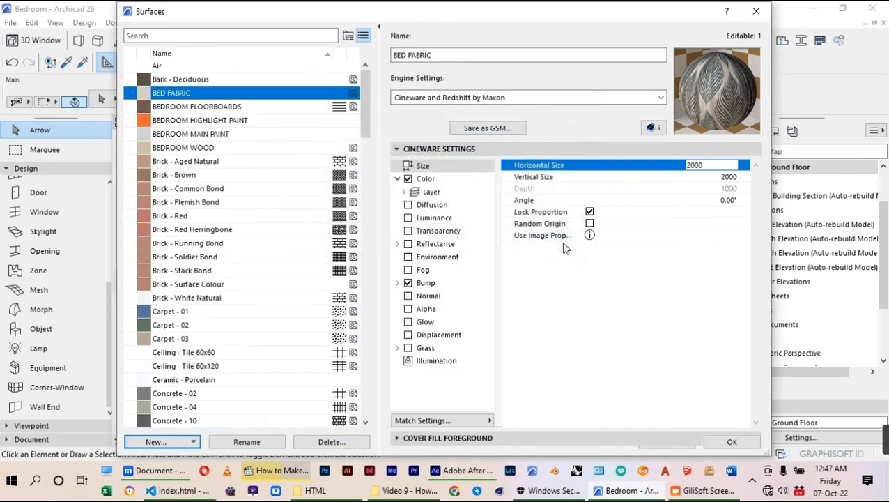
Step: Replace the Basic Engine texture of BED FABRIC with the red floral Pexels image from the FABRICS folder
click(467, 98)
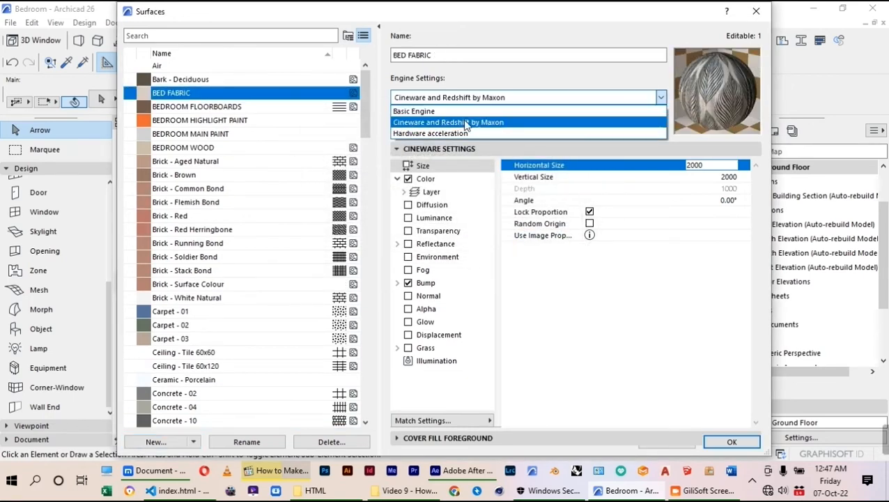
click(426, 111)
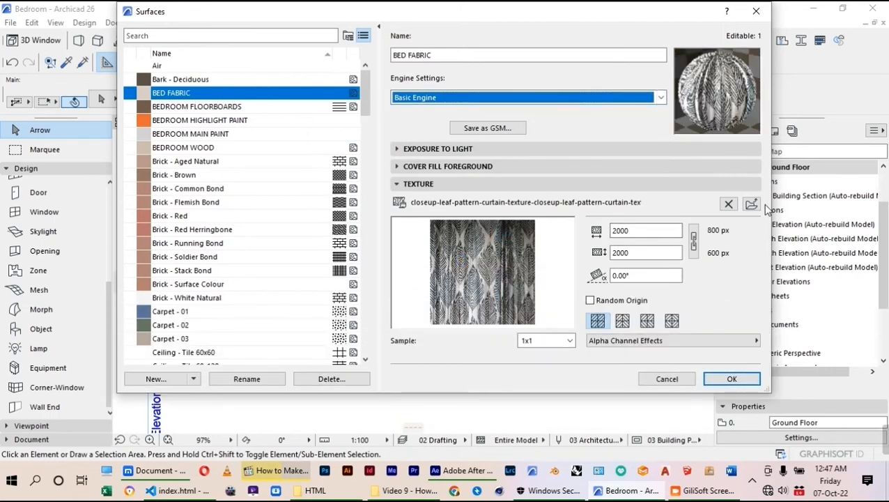
click(752, 203)
click(396, 161)
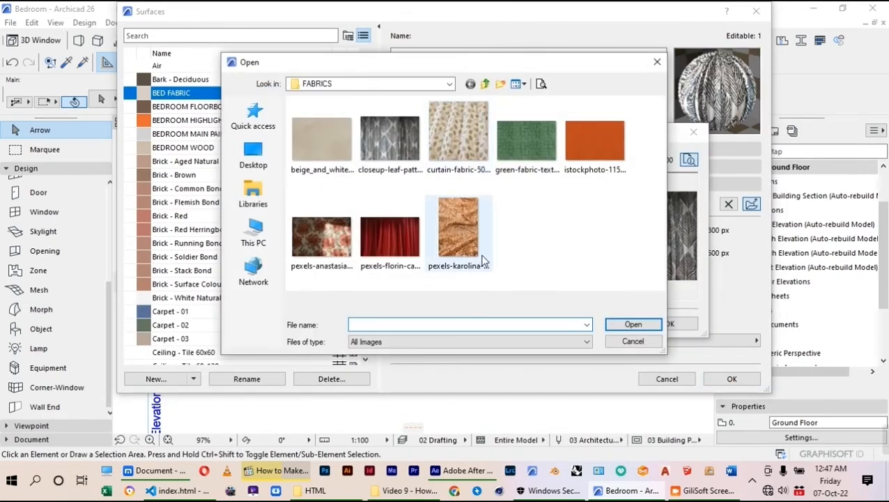
click(320, 234)
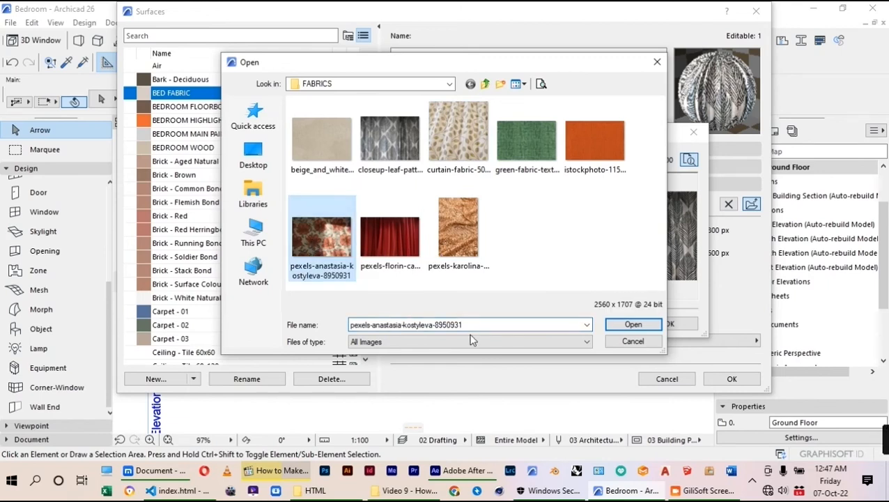
click(633, 324)
click(669, 324)
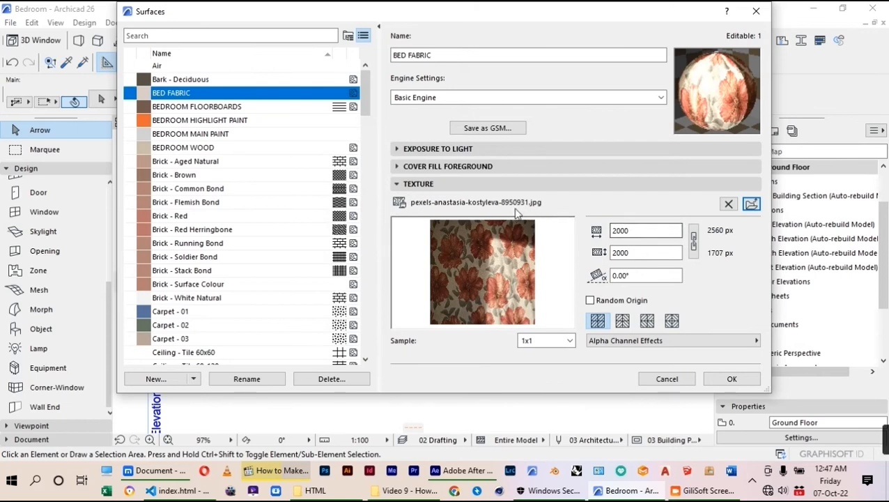
Step: Update the Cineware settings of BED FABRIC from its basic settings and turn off its Diffusion channel
click(488, 98)
click(422, 120)
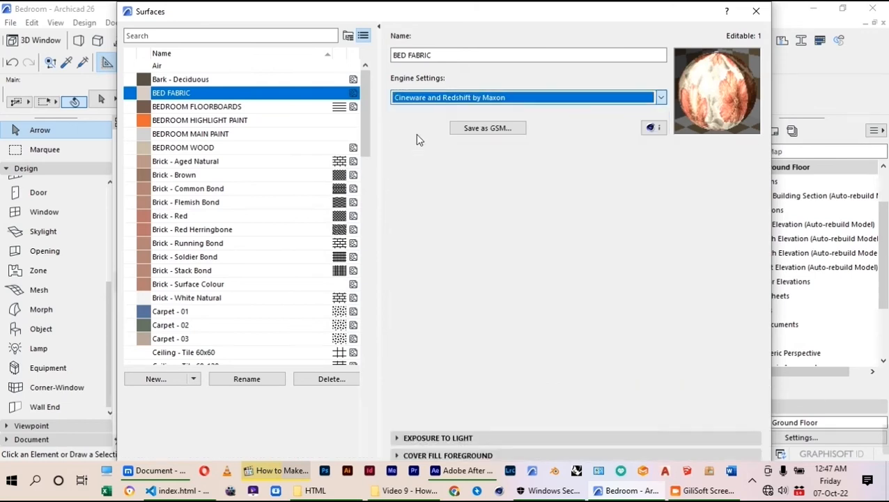
click(423, 421)
click(550, 388)
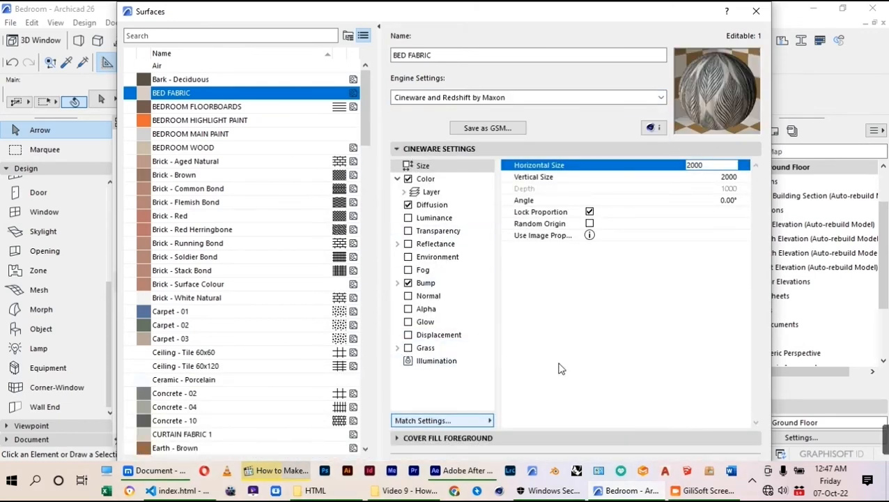
click(409, 205)
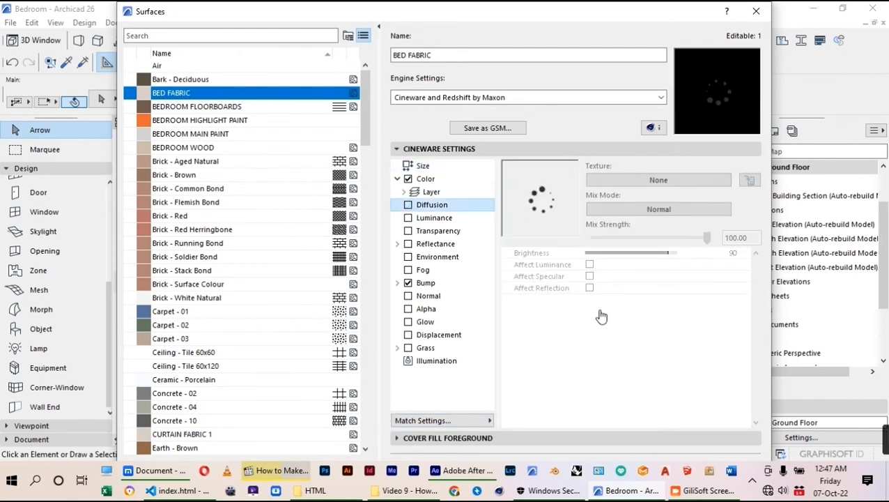
Step: Duplicate BED FABRIC under the default name and replace the copy's Basic Engine texture with green-fabric-texture-sofa-upholstery-closeup-background-208869303
key(Escape)
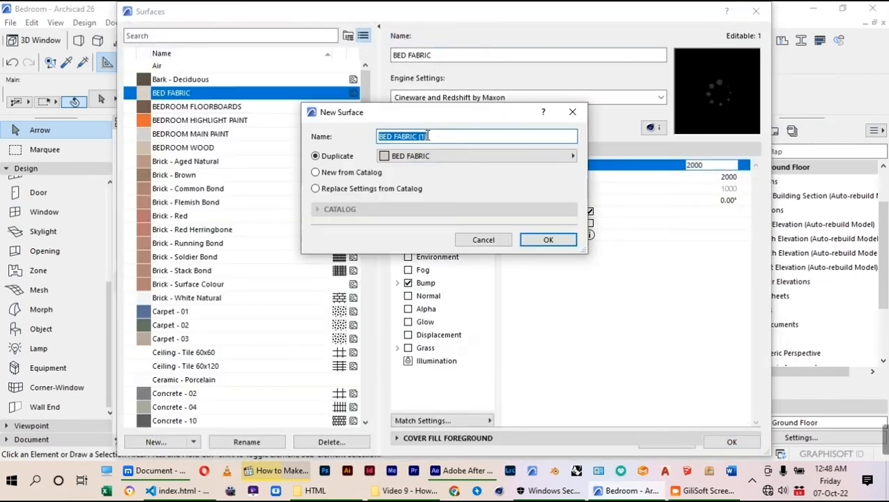
click(541, 239)
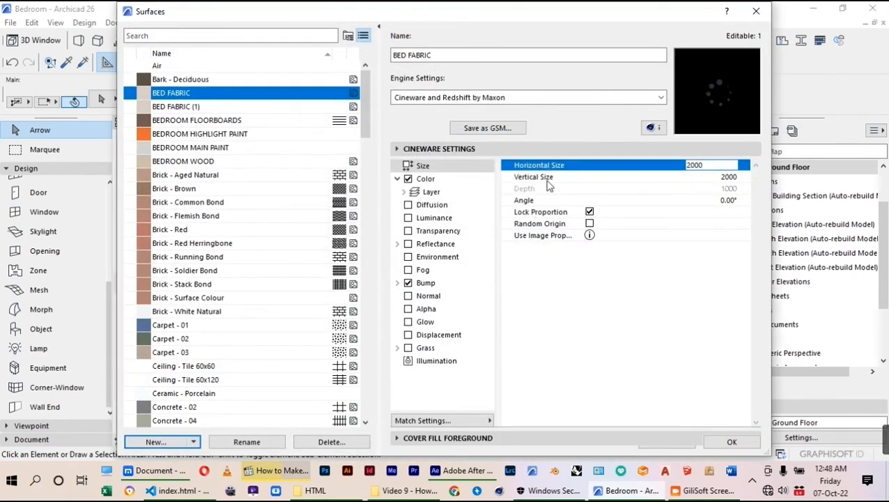
click(580, 98)
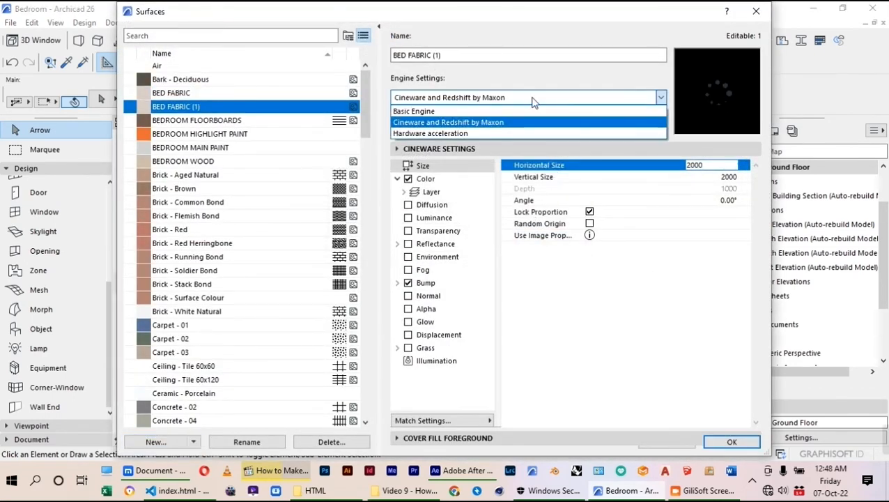
click(438, 111)
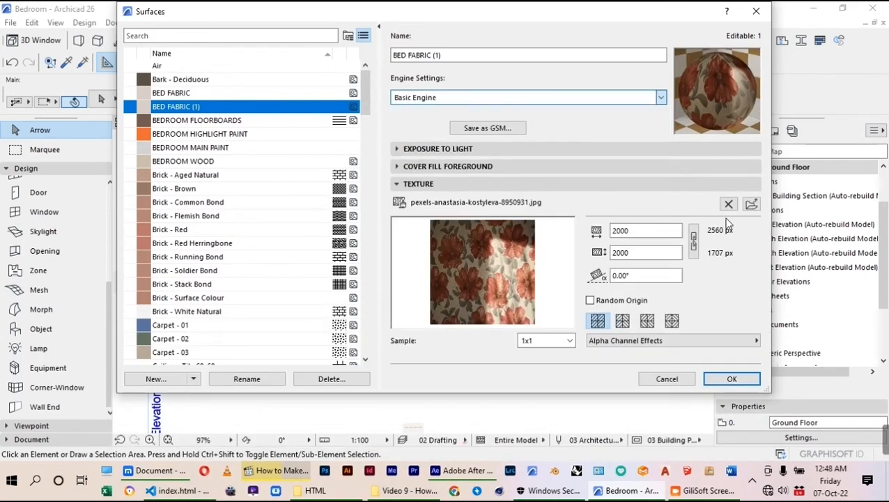
click(751, 203)
click(351, 159)
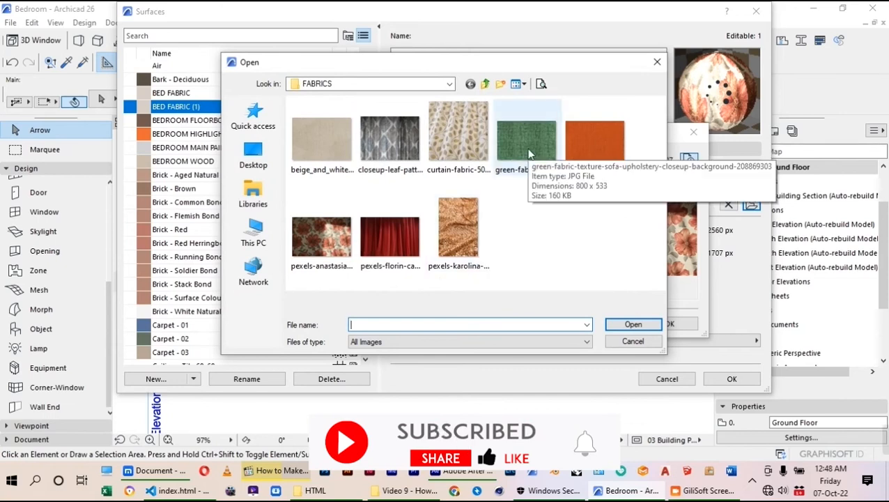
click(528, 152)
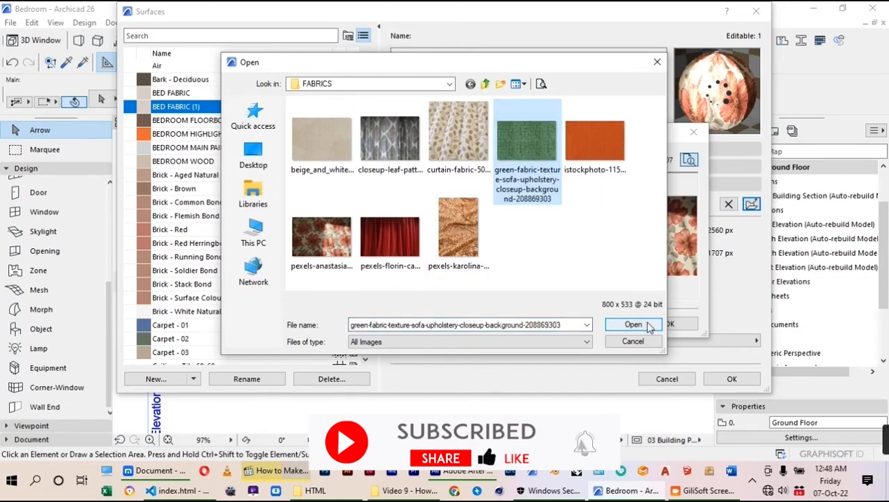
click(633, 324)
click(662, 321)
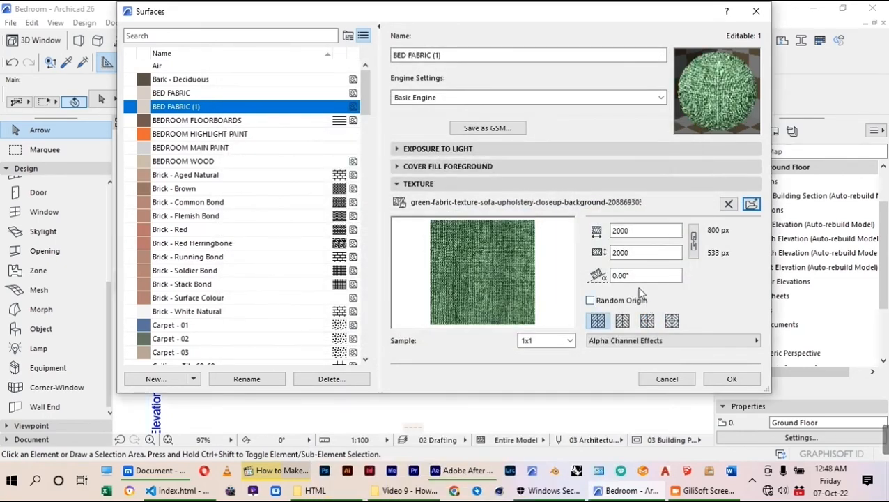
Step: Update the Cineware settings of BED FABRIC (1) from its basic settings, turn off its Diffusion channel and accept the surface changes
click(499, 99)
click(464, 123)
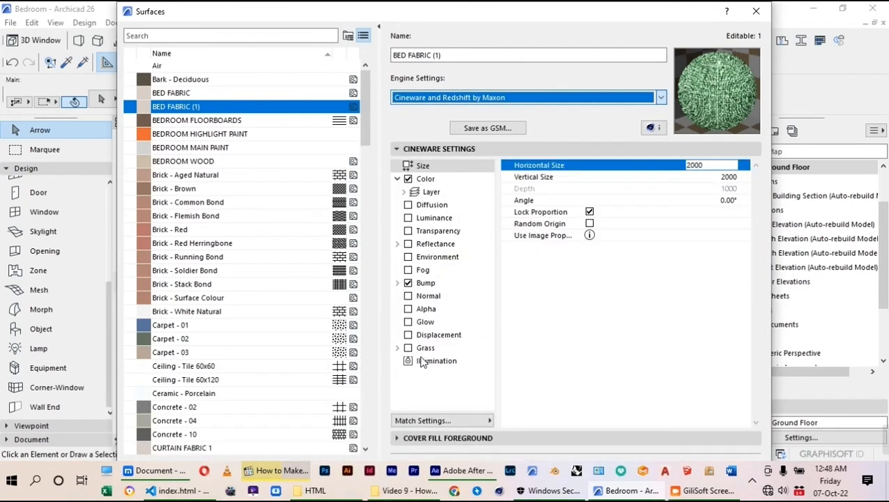
click(416, 421)
click(562, 381)
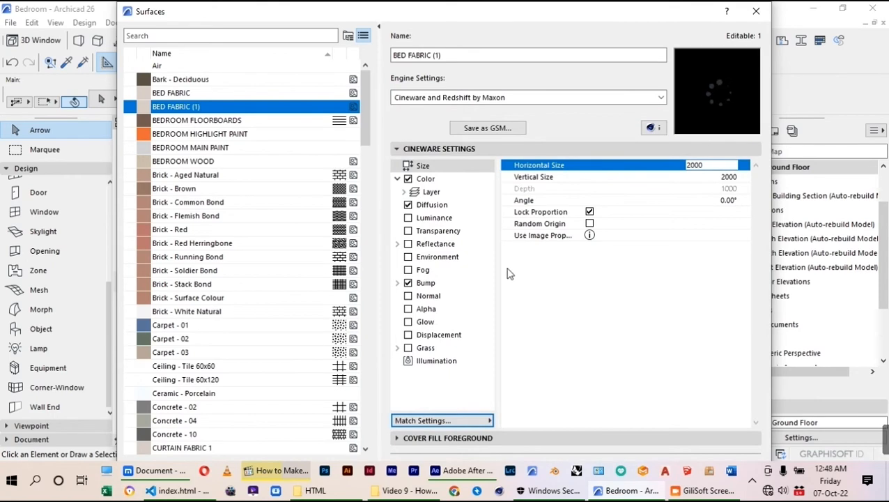
click(409, 207)
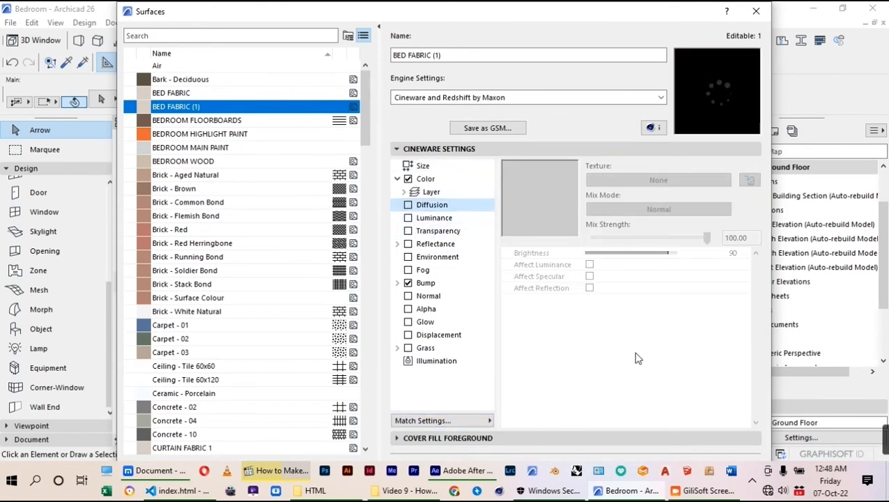
key(Return)
Step: Draw a marquee around the bedroom floor plan, leaving out the lower wall, and show the enclosed area in 3D
key(m)
click(285, 178)
click(493, 326)
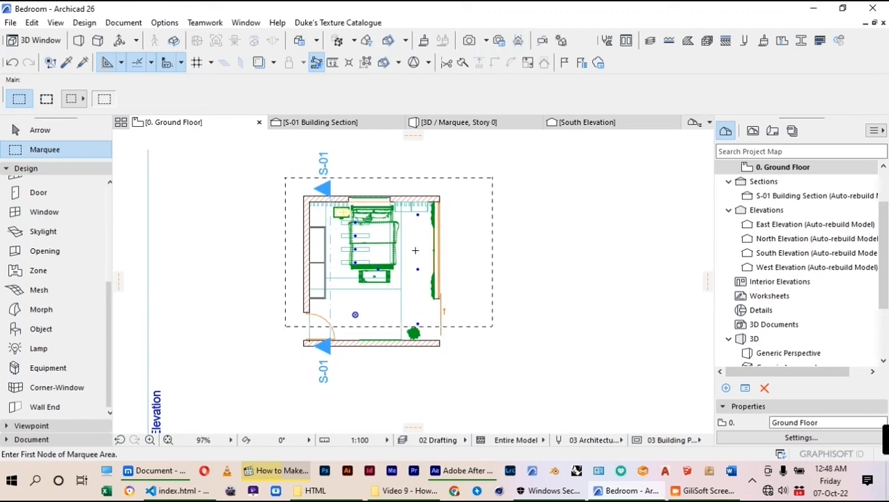
right_click(464, 244)
click(522, 416)
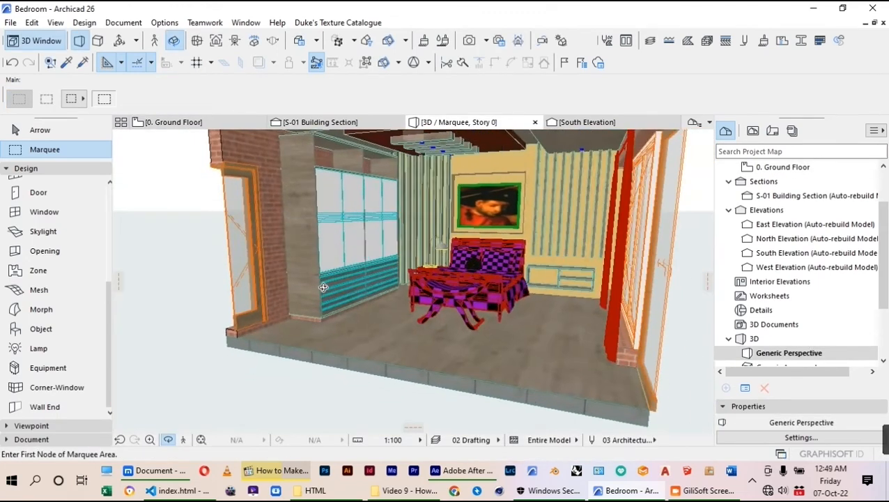
shift+middle_drag(323, 287, 381, 247)
scroll(381, 247, up, 4)
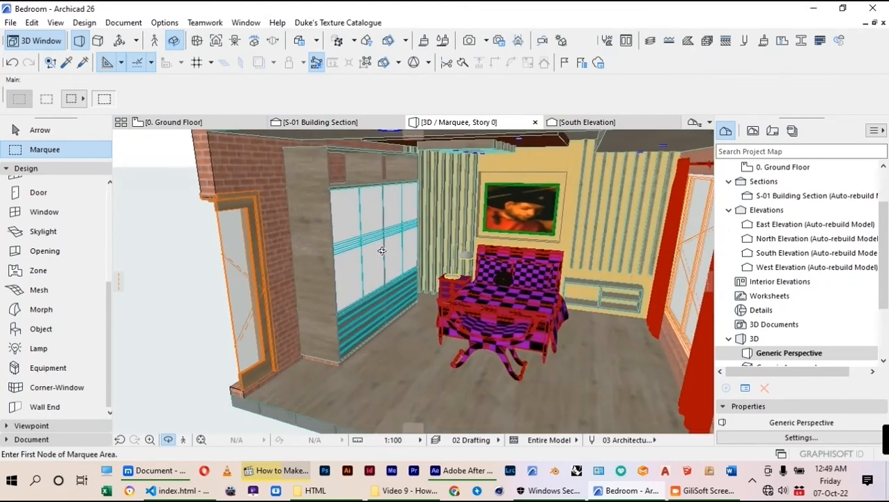
key(Escape)
key(Escape)
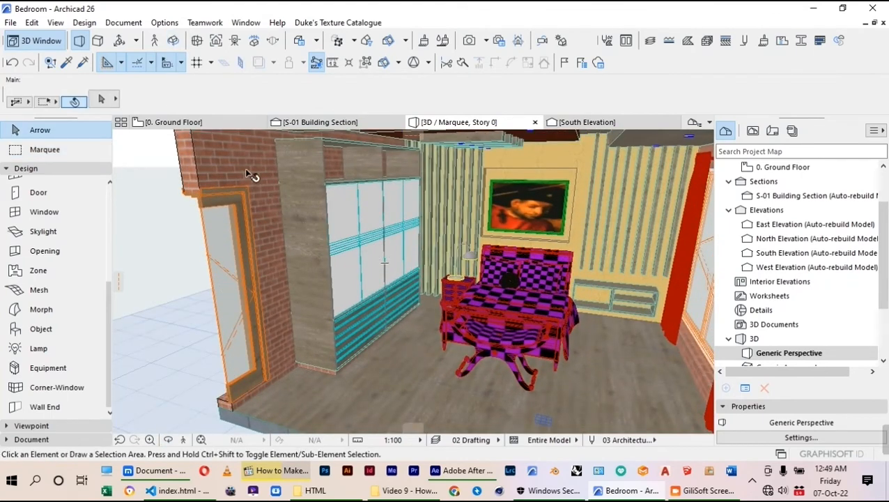
Step: Select the wardrobe-side wall and the curtained window wall together and enable the override for all three of their surfaces
click(246, 170)
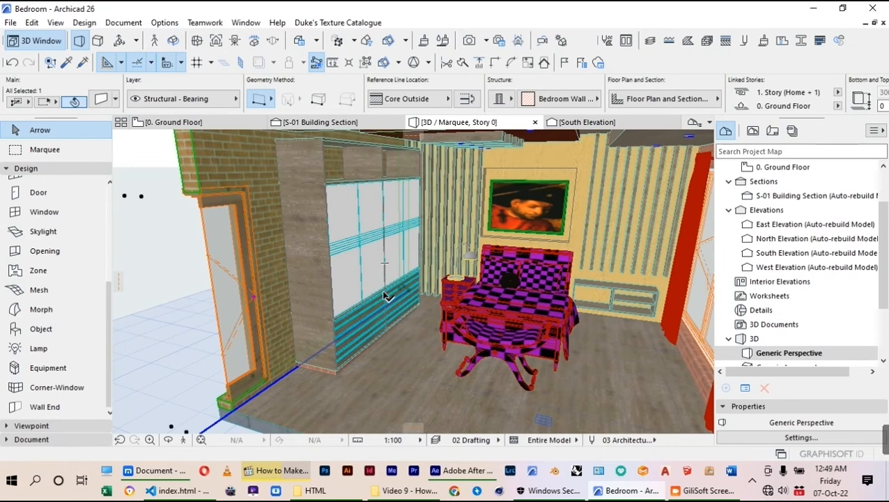
shift+click(685, 360)
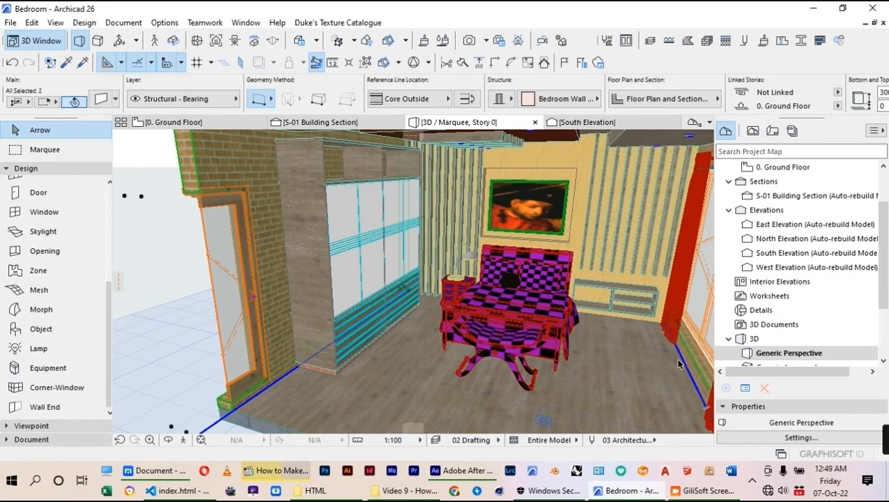
click(102, 102)
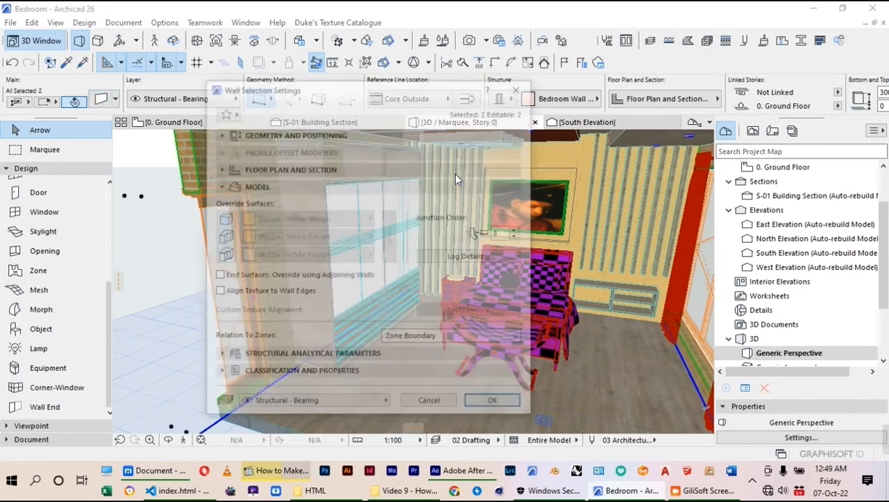
click(231, 217)
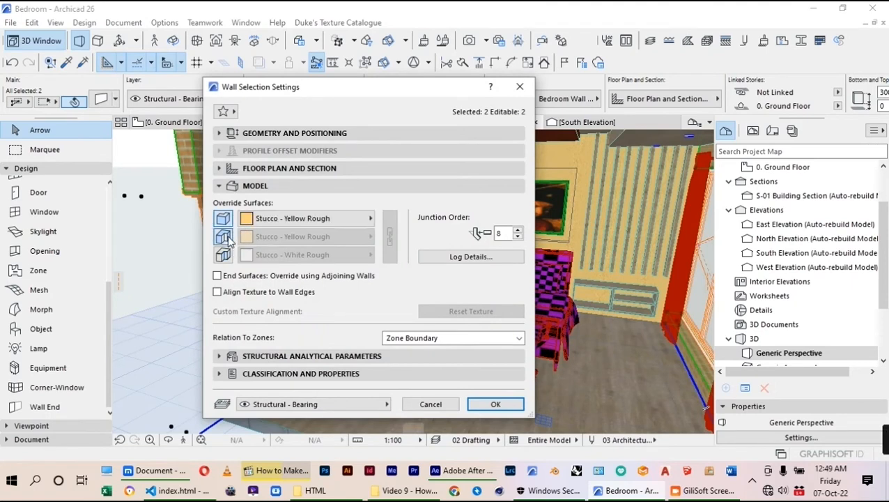
click(225, 237)
click(225, 255)
Step: Set the surface overrides of the two selected side walls to BEDROOM MAIN PAINT, with all faces linked
click(298, 220)
scroll(450, 141, down, 1)
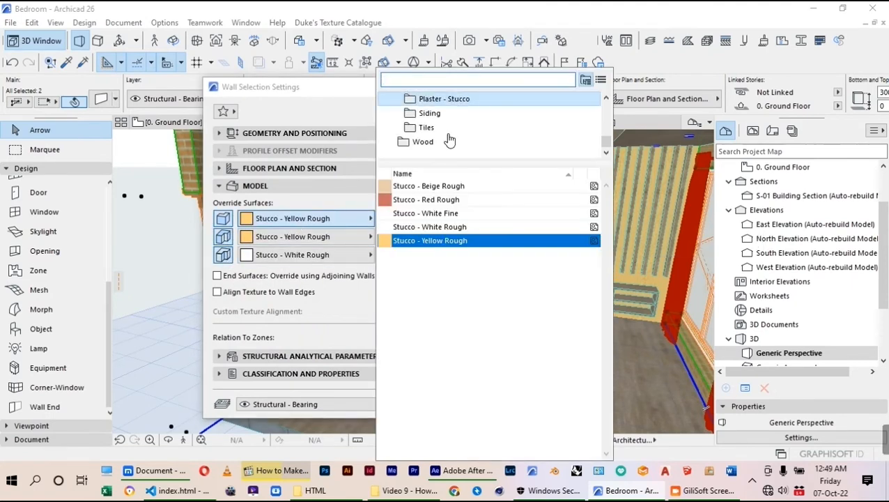
scroll(435, 139, up, 1)
click(436, 127)
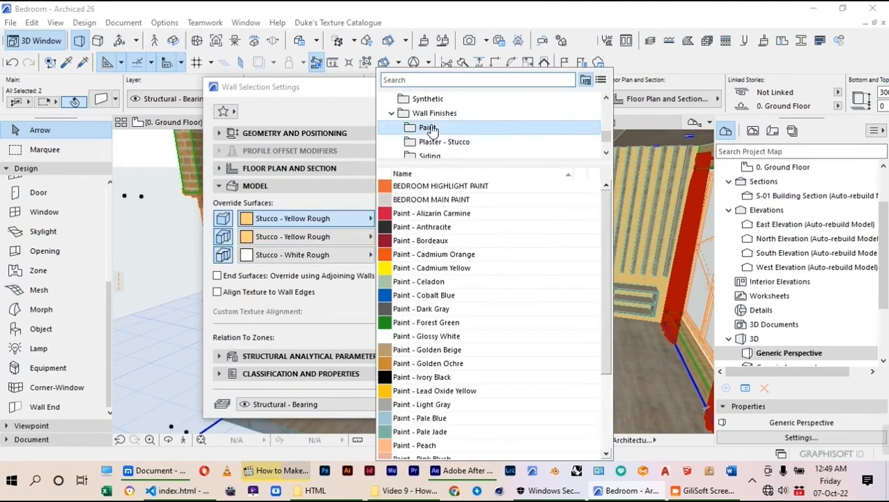
click(457, 200)
click(389, 236)
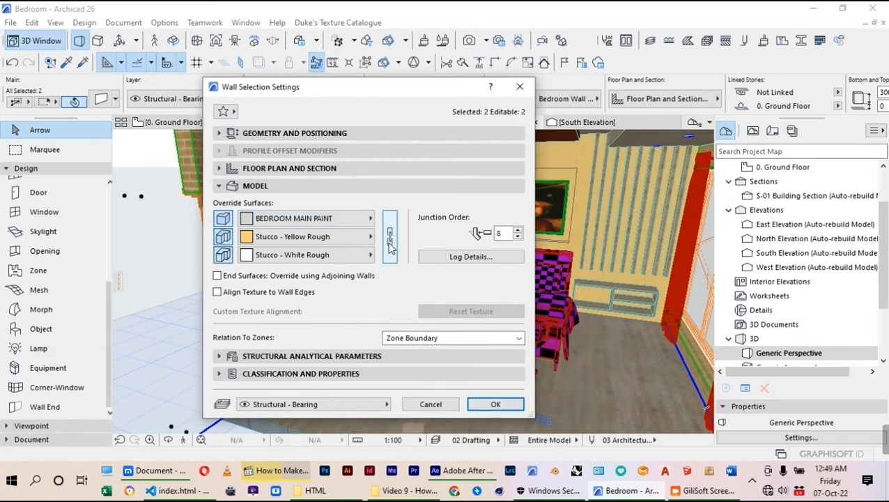
click(495, 404)
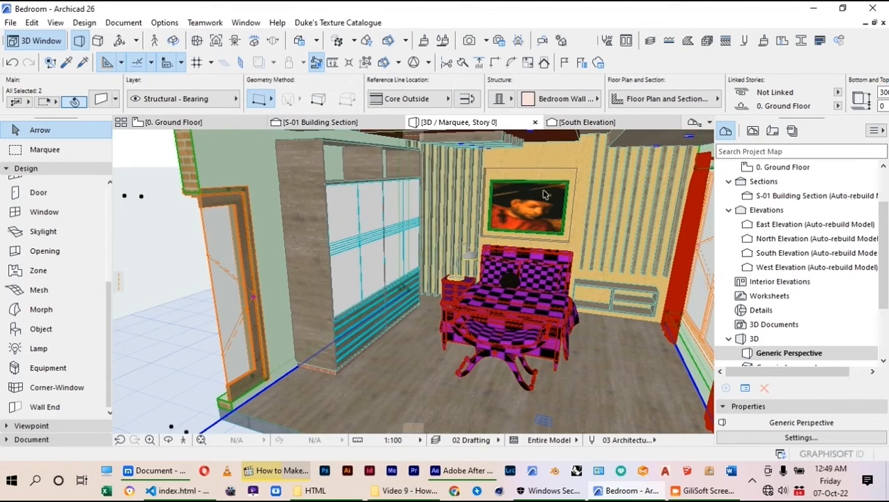
Step: Override all surfaces of the wall behind the bed with BEDROOM HIGHLIGHT PAINT
click(568, 166)
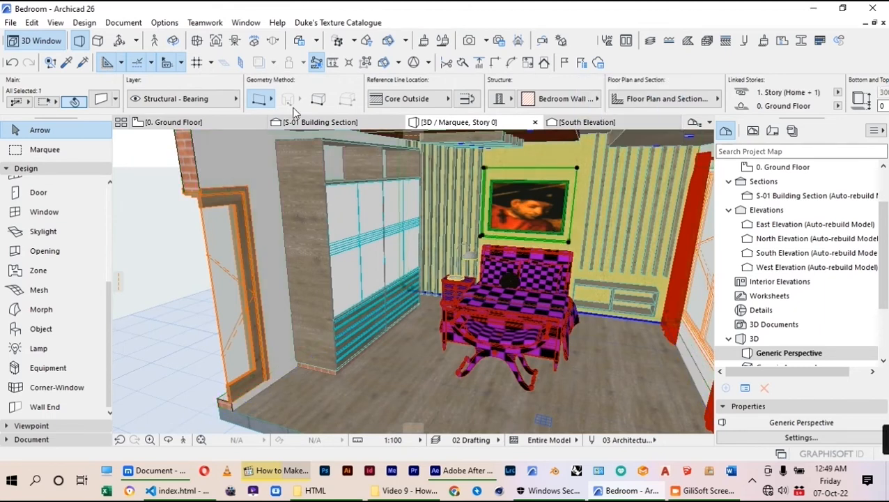
click(101, 100)
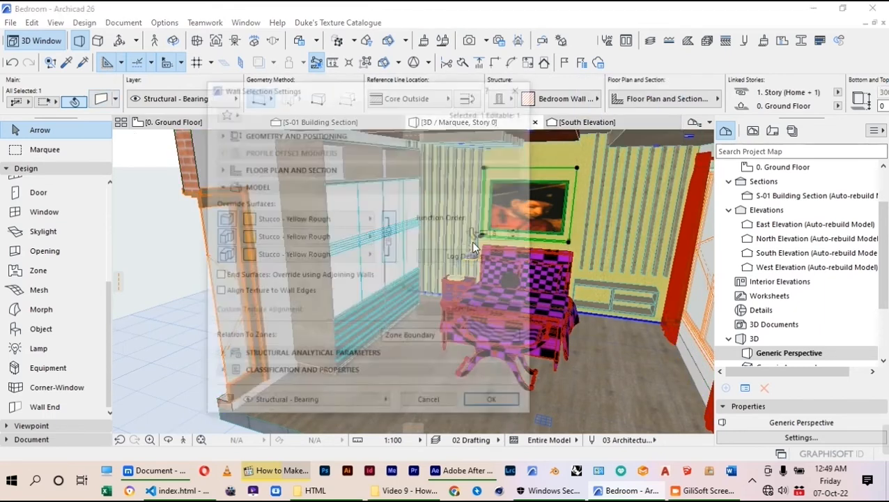
click(307, 218)
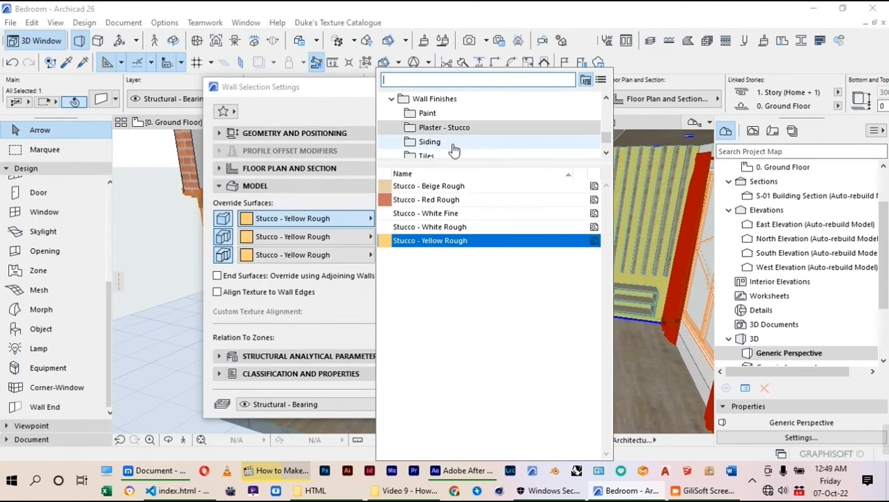
click(450, 114)
click(450, 187)
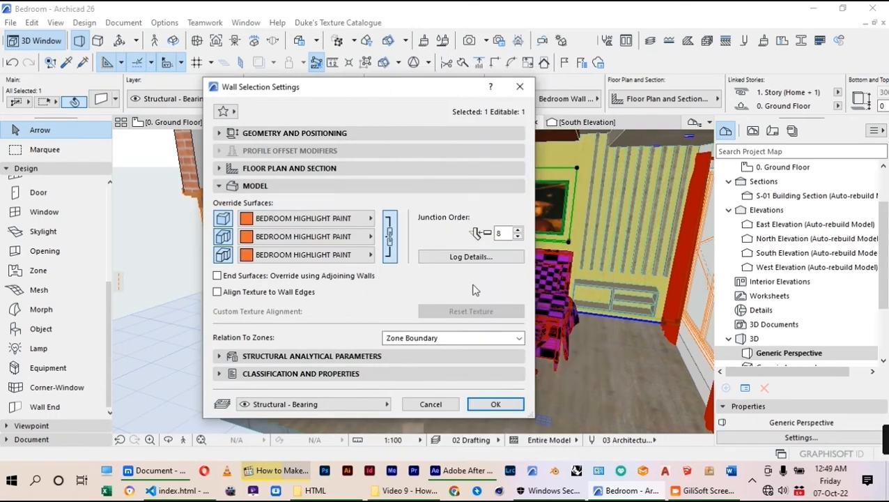
click(494, 404)
Step: Set the niche face and niche edge surfaces of the rectangular wall niche above the bed to Use own Surface
scroll(521, 370, down, 1)
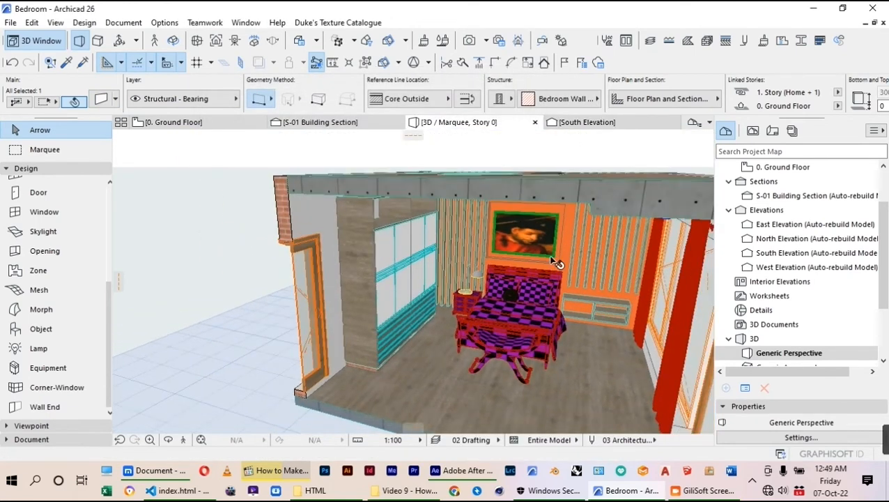
scroll(556, 262, up, 1)
shift+middle_drag(556, 262, 515, 240)
scroll(516, 237, up, 4)
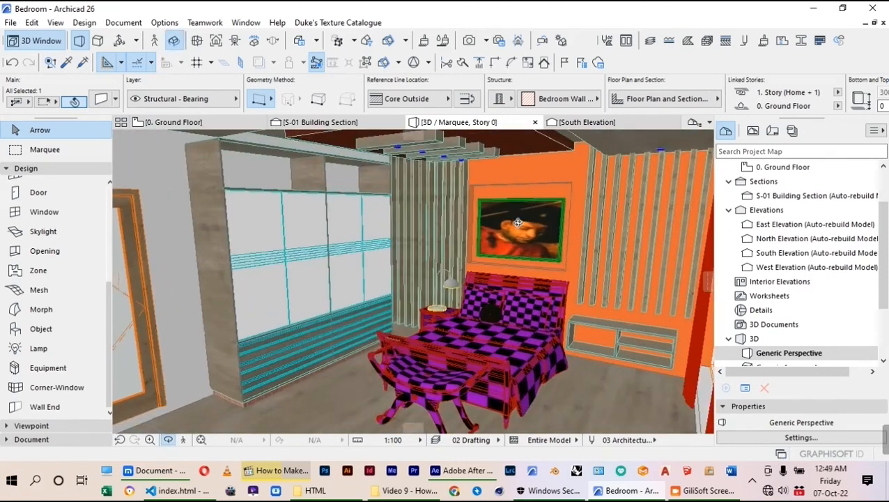
shift+middle_drag(540, 222, 543, 189)
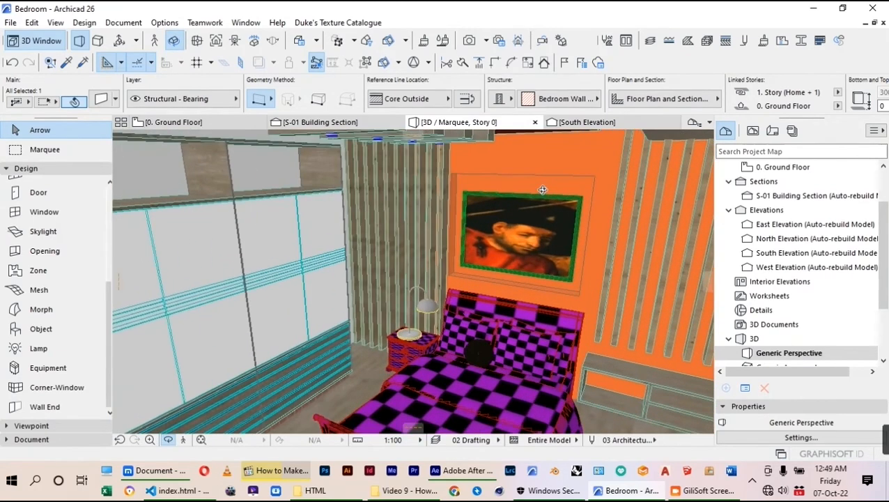
click(550, 183)
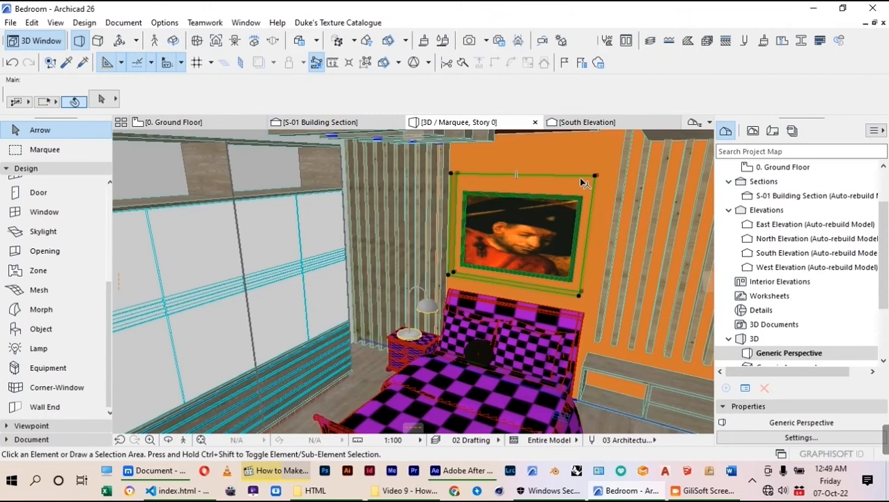
key(ctrl+t)
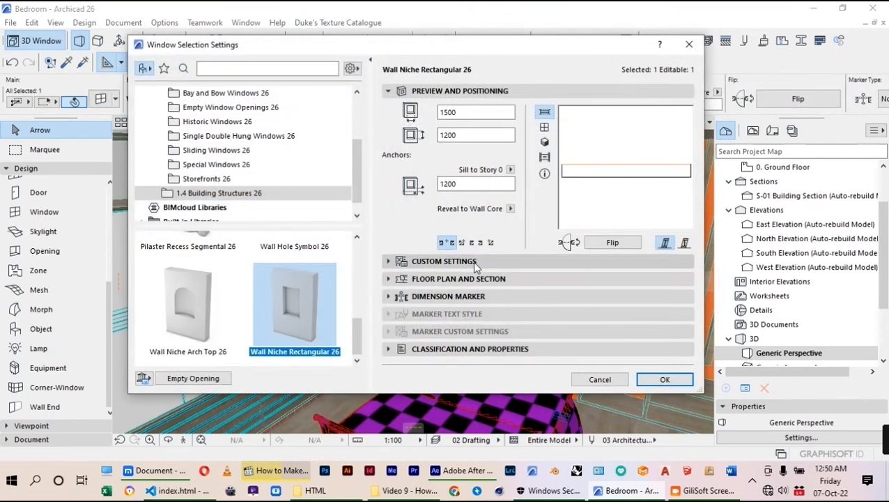
click(473, 261)
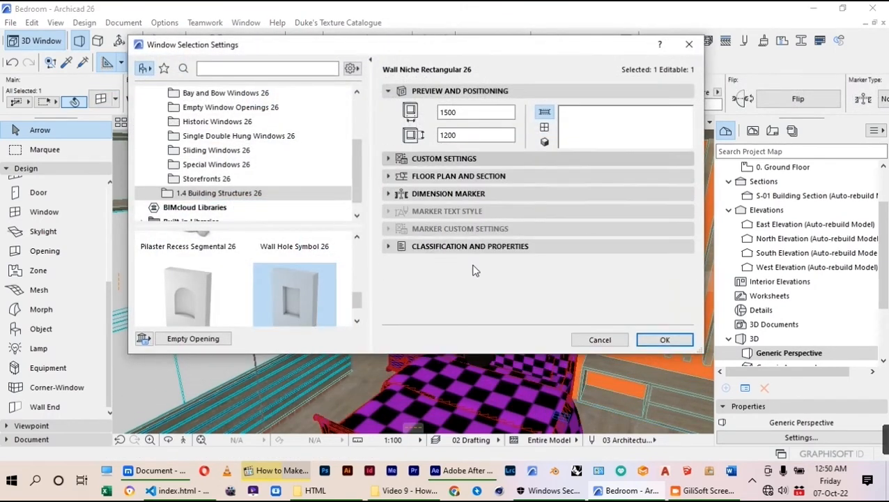
click(403, 166)
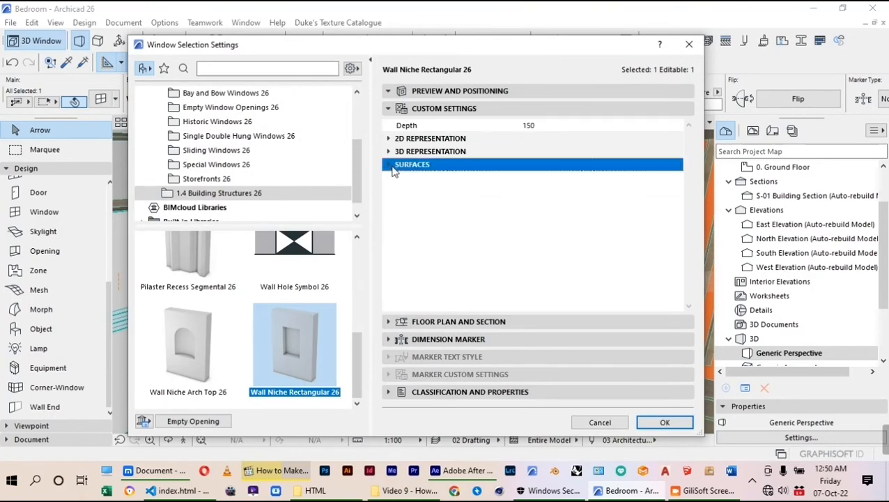
click(651, 178)
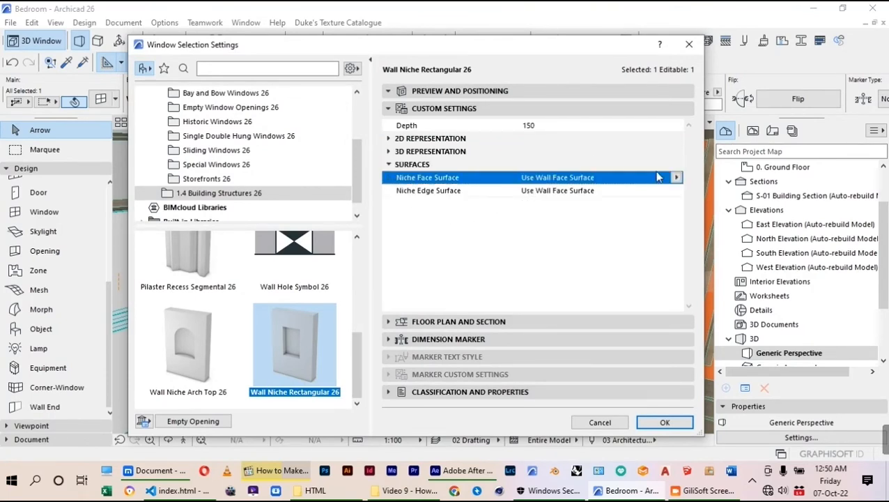
click(680, 178)
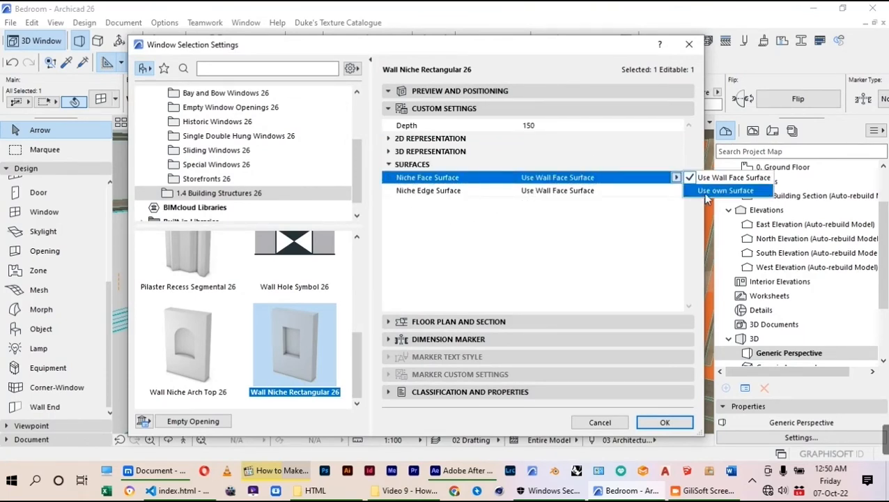
click(706, 196)
click(648, 195)
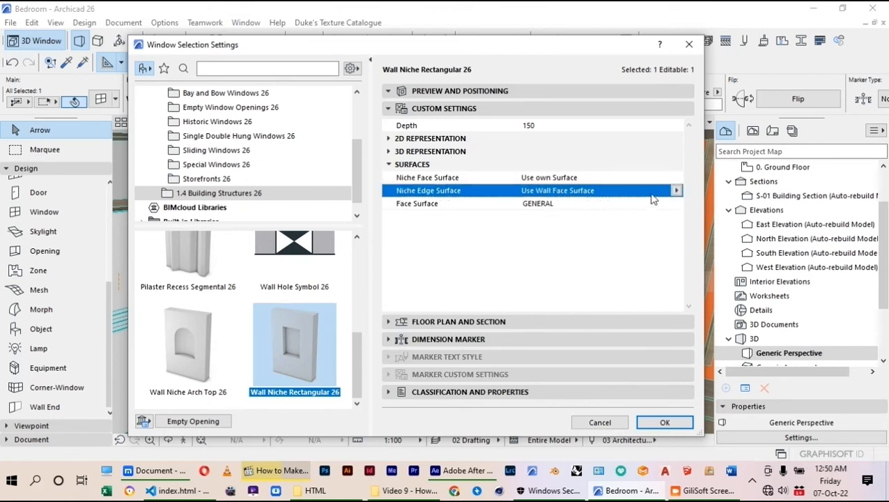
click(676, 190)
click(656, 214)
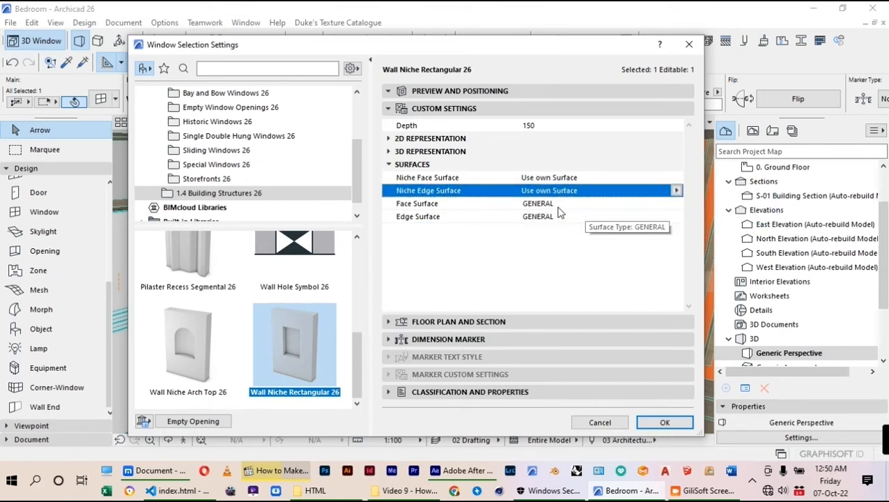
Step: Assign Paint - Titanium White to both the face and edge surfaces of the wall niche
click(559, 205)
click(677, 203)
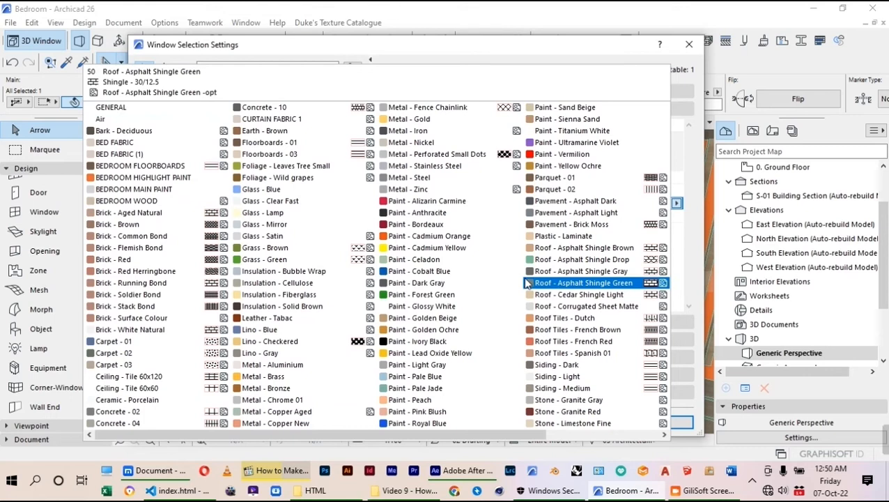
click(572, 131)
click(645, 217)
click(676, 216)
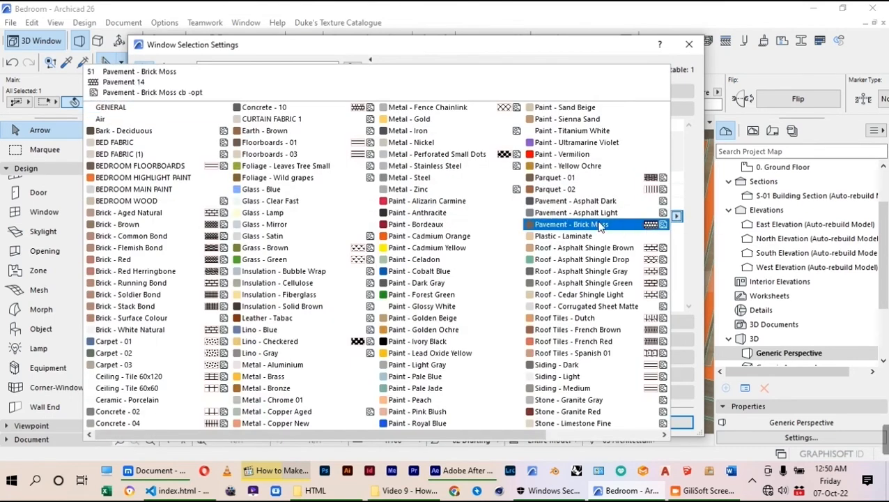
click(589, 132)
click(654, 423)
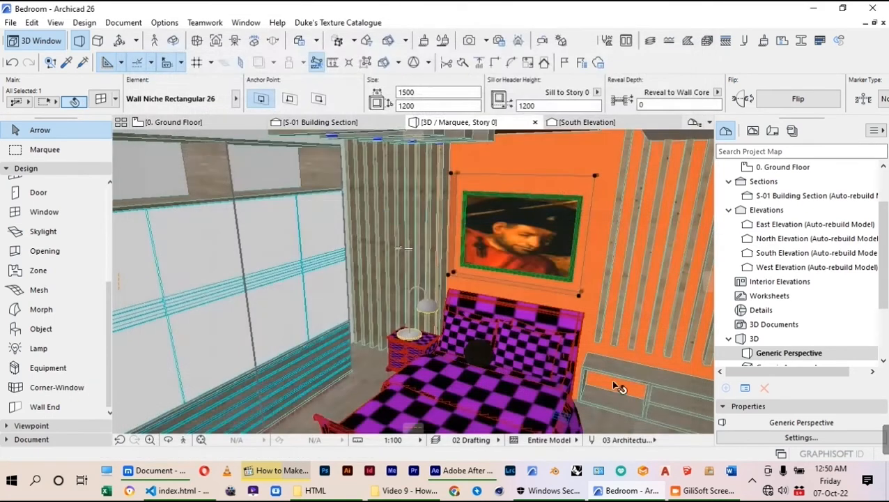
Step: Override all surfaces of the bedroom's floor slab with BEDROOM FLOORBOARDS
click(578, 388)
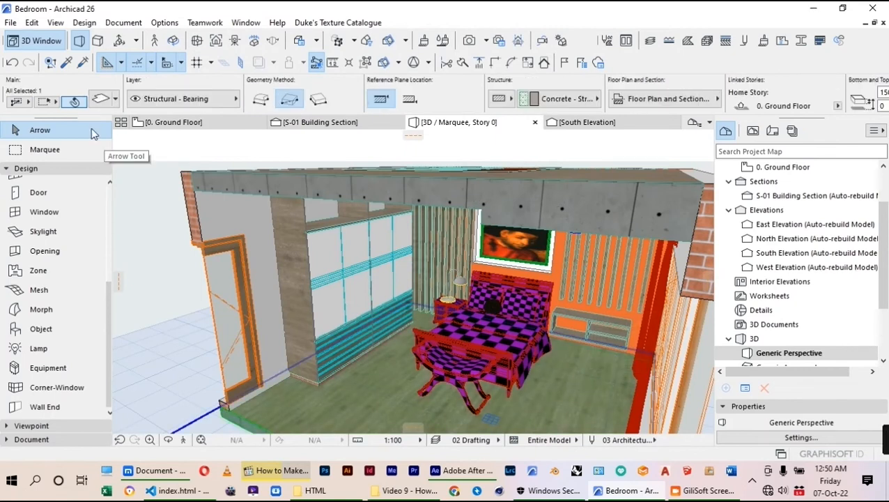
click(101, 98)
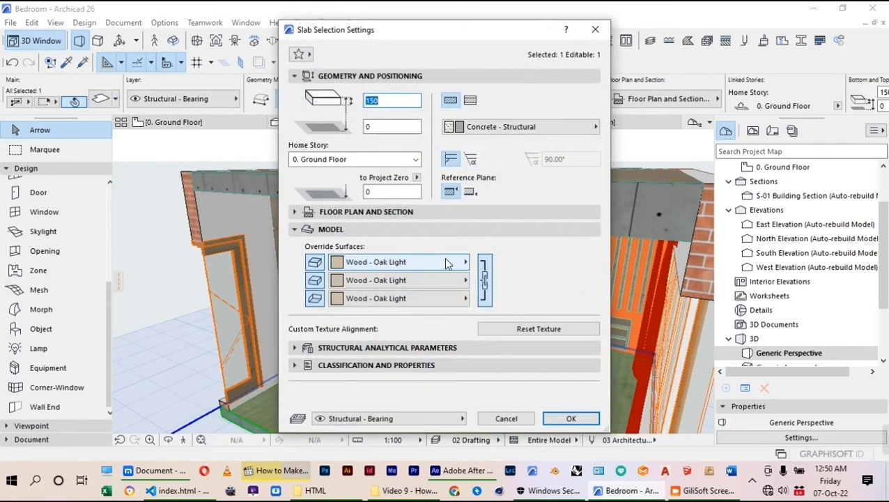
click(444, 261)
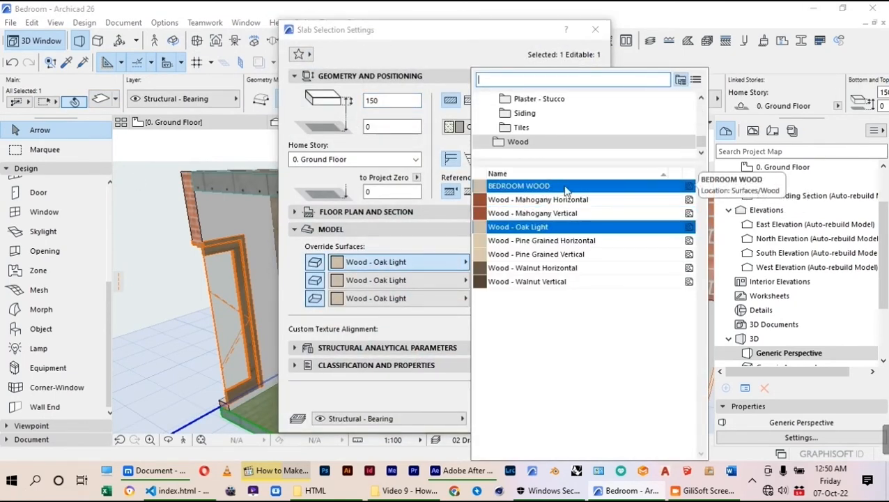
click(520, 185)
text(FLOOR)
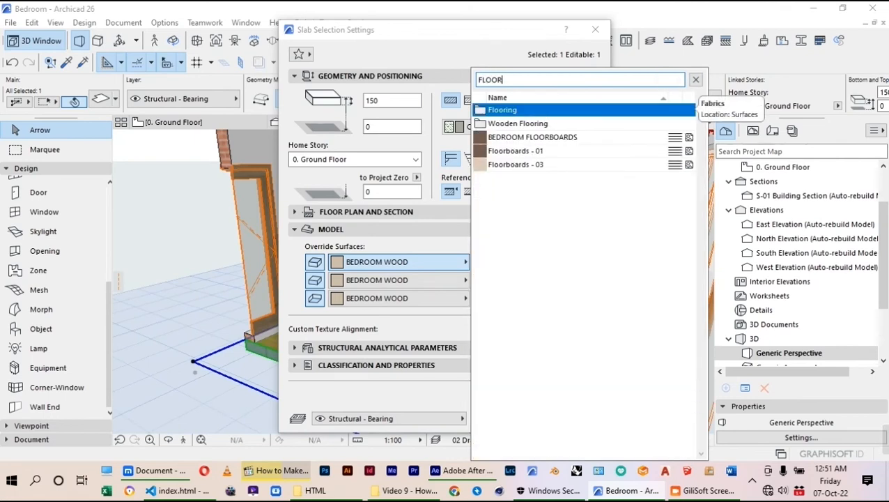
click(541, 137)
click(554, 422)
shift+middle_drag(535, 346, 444, 414)
Step: Enable USE AC MWOOD_FINISH in the bed's custom settings and expand it to the mWood_Finish surface
click(538, 318)
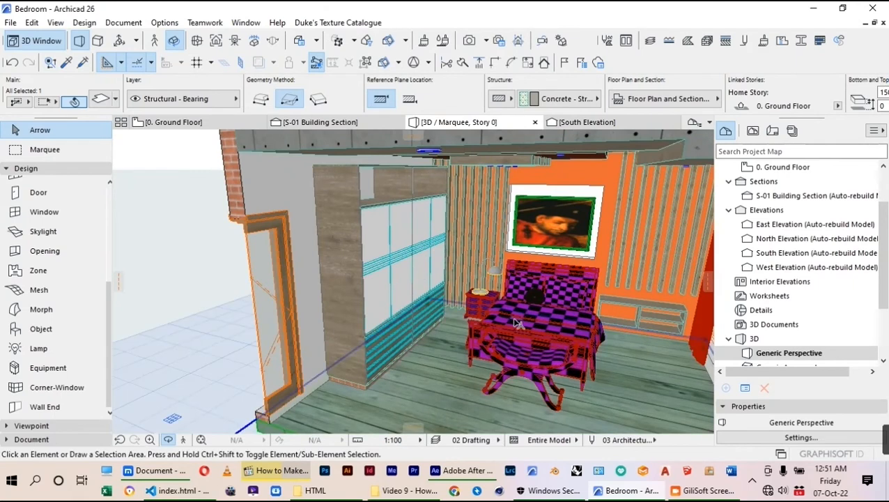
click(101, 101)
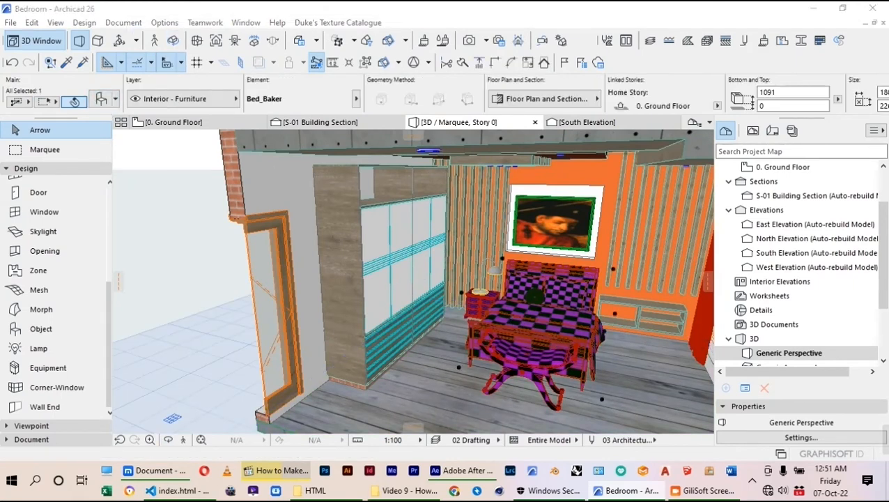
click(593, 255)
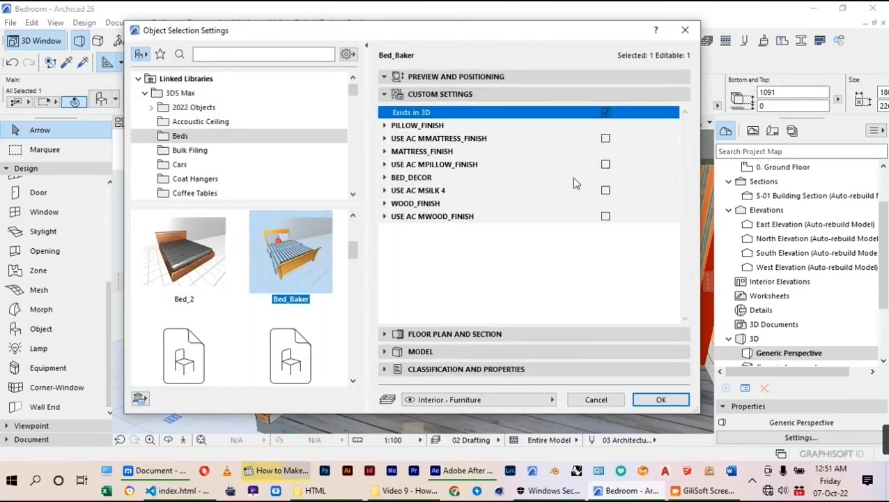
click(602, 216)
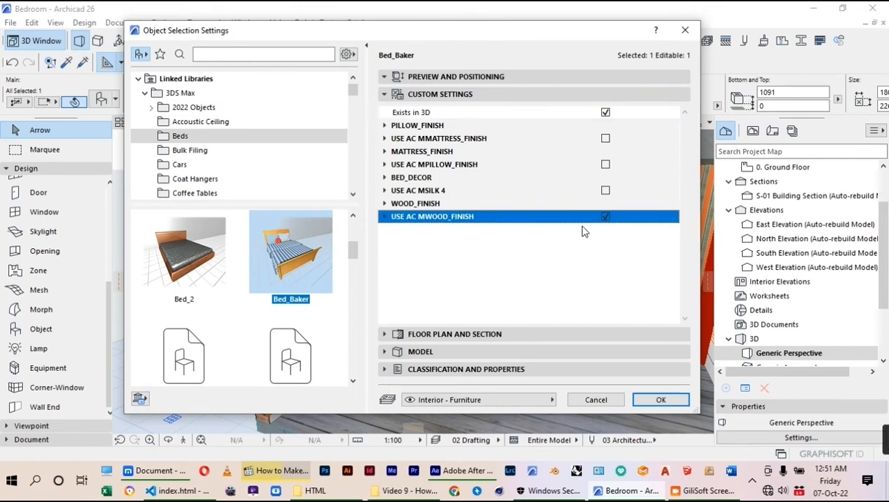
click(534, 231)
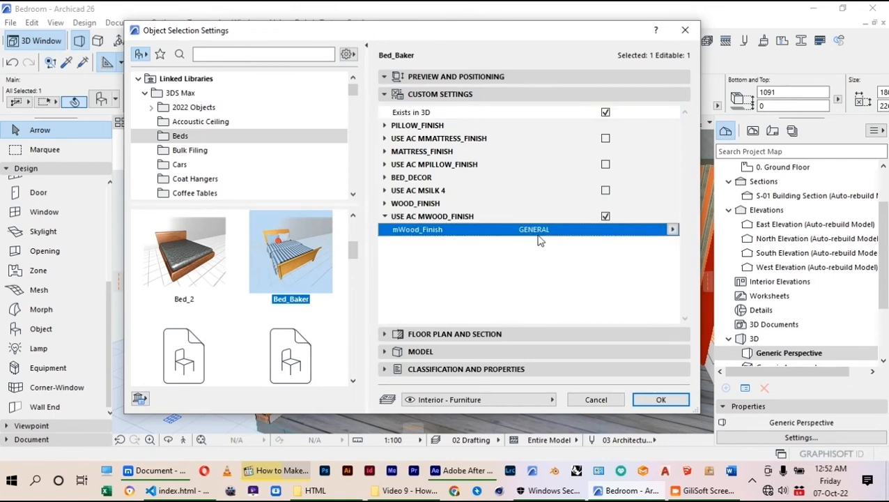
Step: Set the bed's wood finish to BEDROOM WOOD and override its mattress finish with BED FABRIC
click(537, 234)
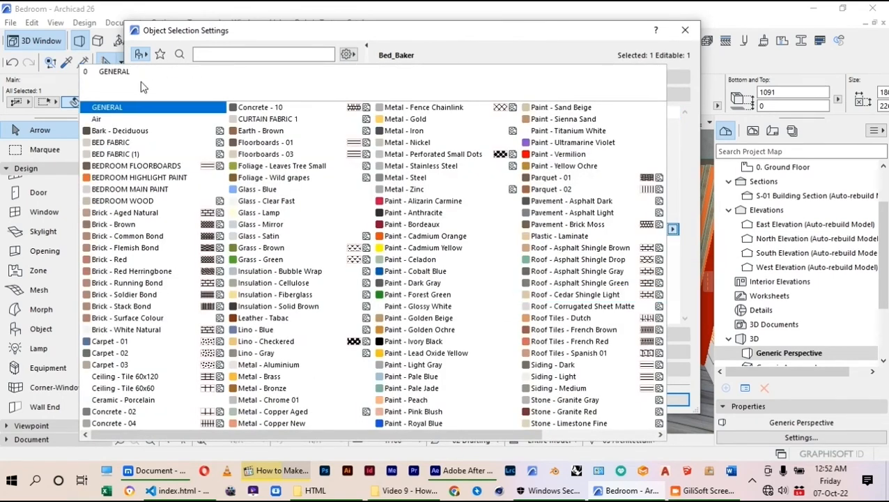
click(123, 200)
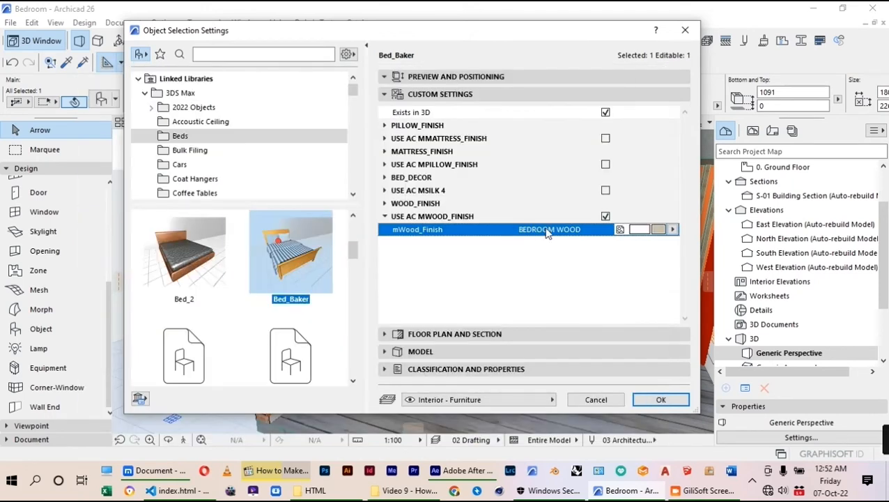
click(605, 139)
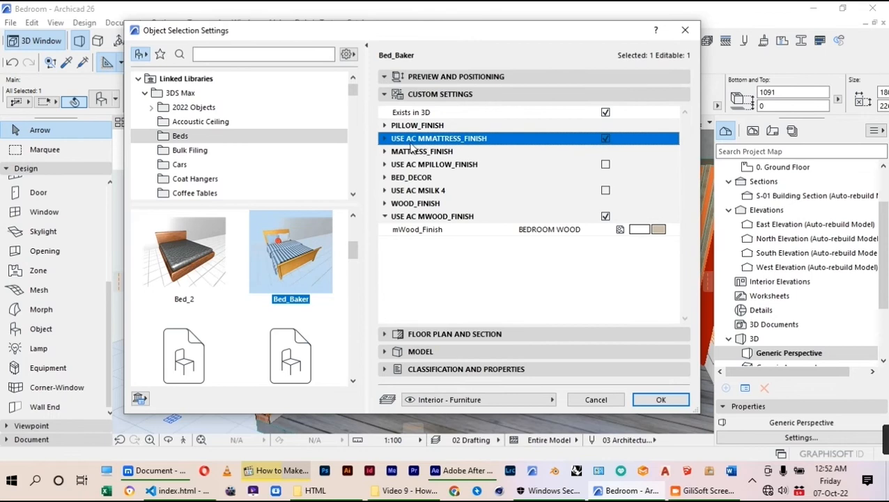
click(384, 139)
click(523, 152)
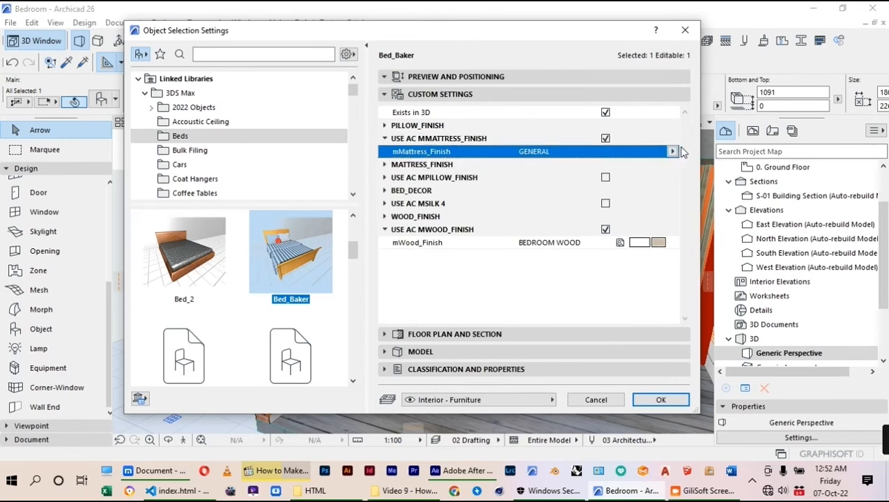
click(673, 151)
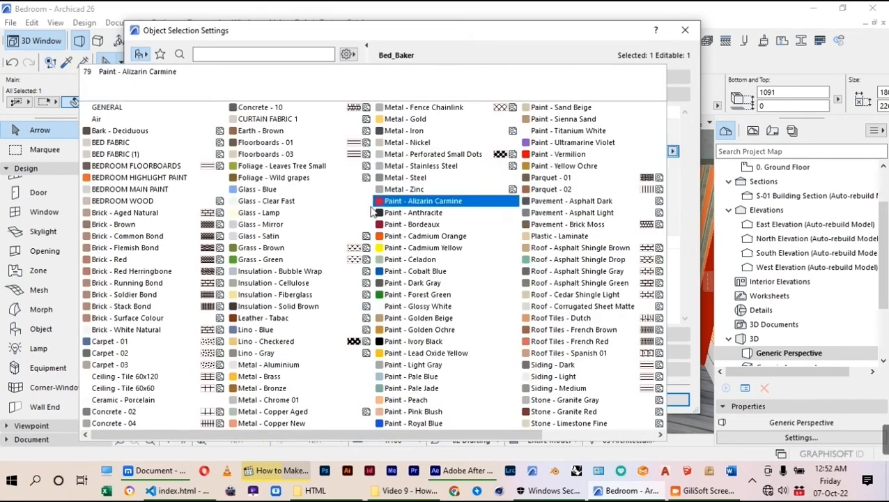
click(195, 178)
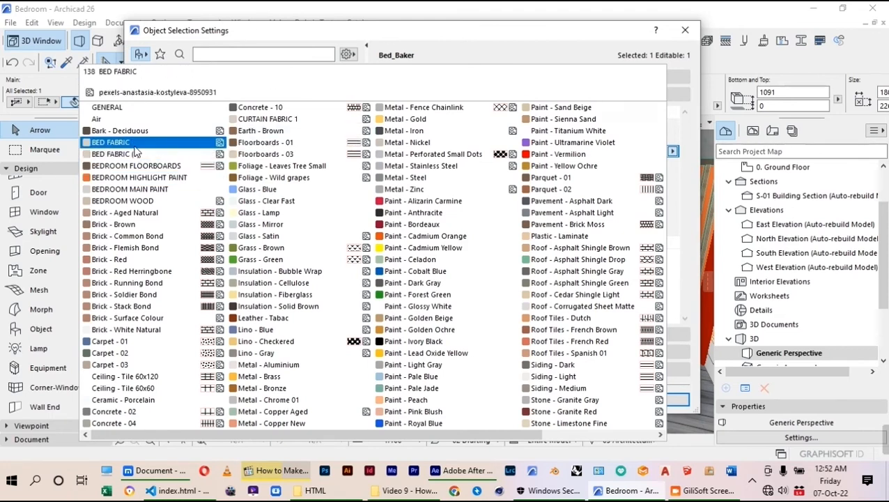
click(136, 146)
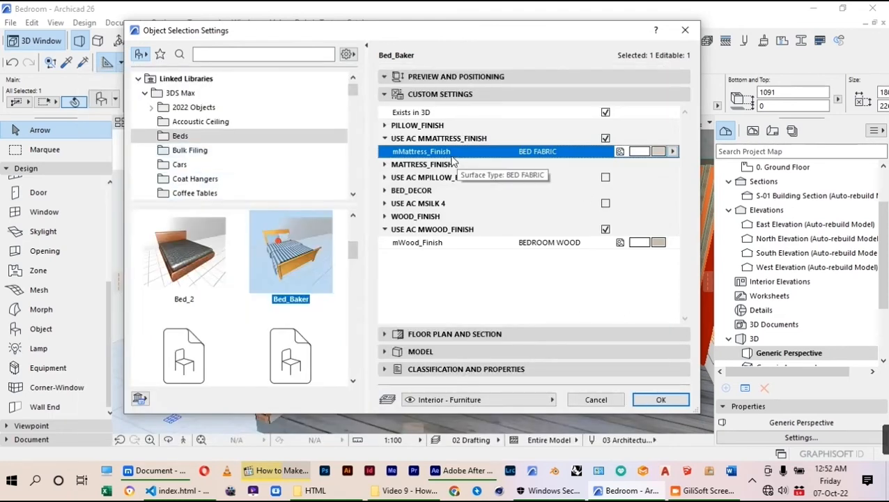
Step: Override the bed's pillow finish with the BED FABRIC (1) surface and apply the object settings
click(604, 180)
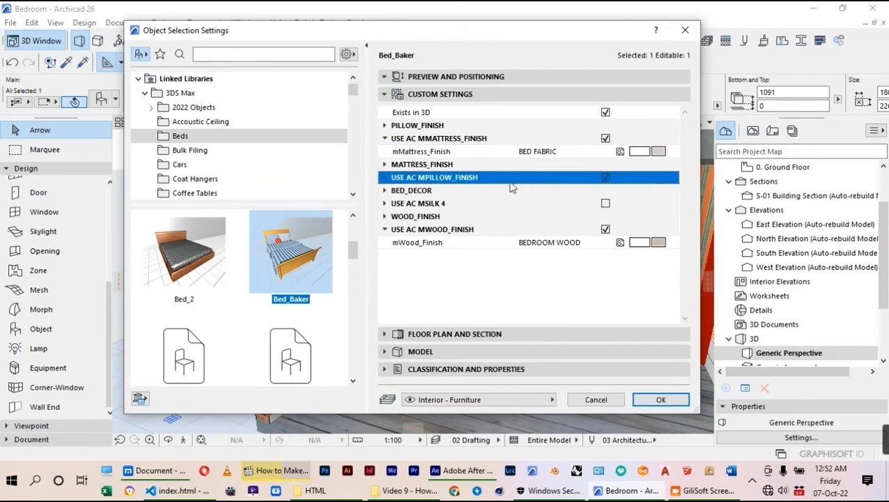
click(383, 178)
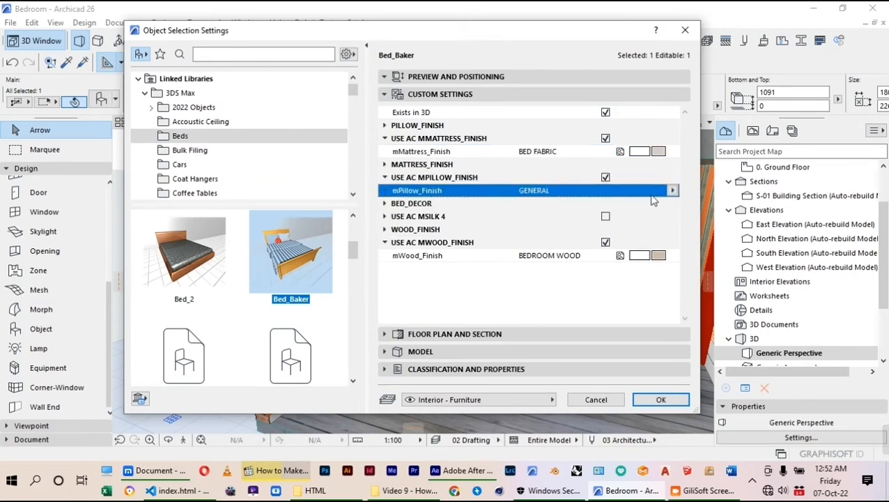
click(658, 190)
click(115, 154)
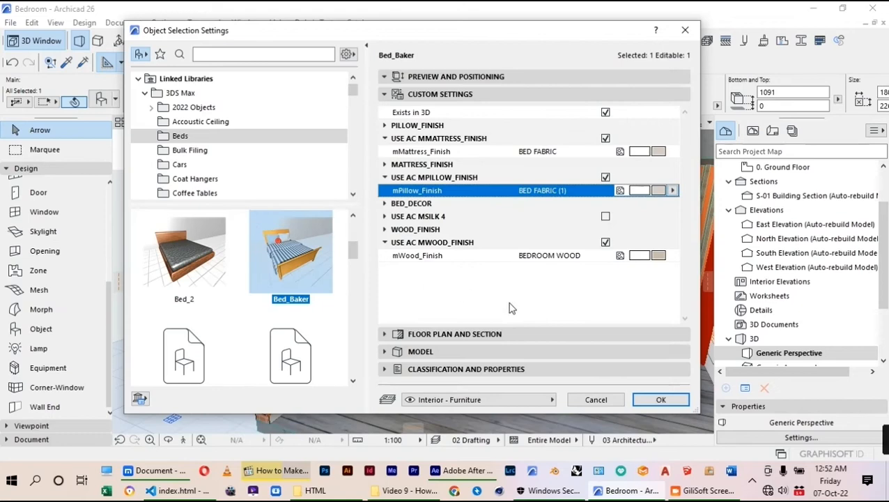
click(656, 405)
Step: Set the horizontal and vertical size of the BED FABRIC (1) surface to 1000 mm
scroll(501, 303, up, 5)
shift+middle_drag(500, 302, 413, 143)
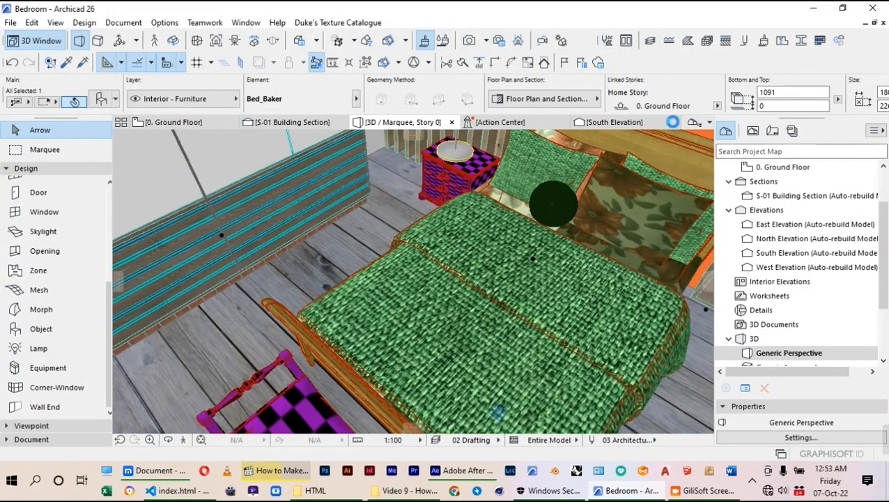
click(425, 39)
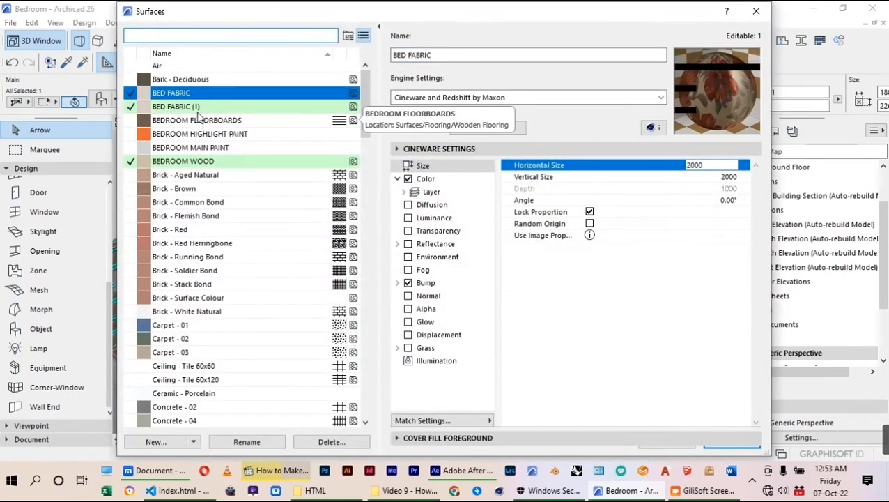
click(167, 106)
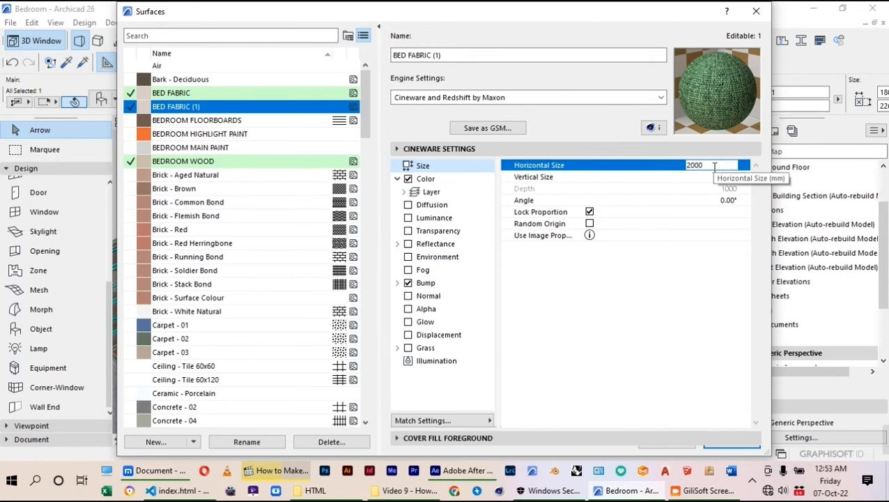
drag(715, 166, 663, 167)
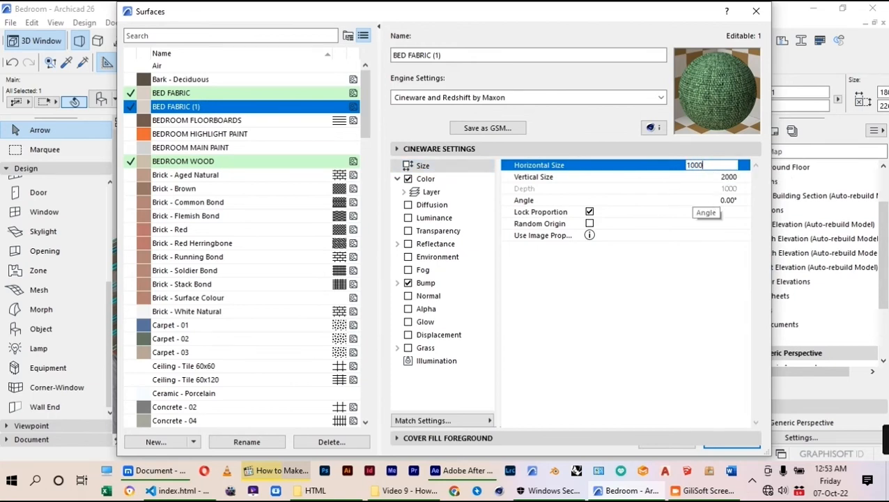
click(729, 179)
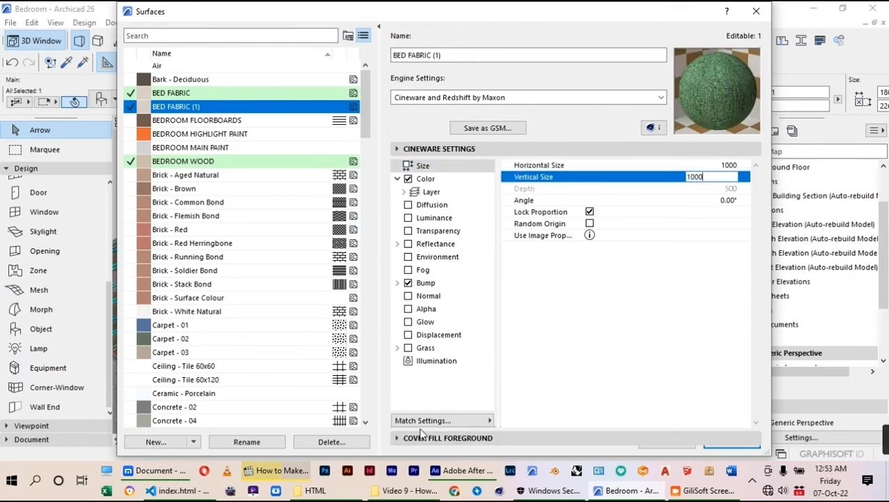
click(456, 422)
click(646, 312)
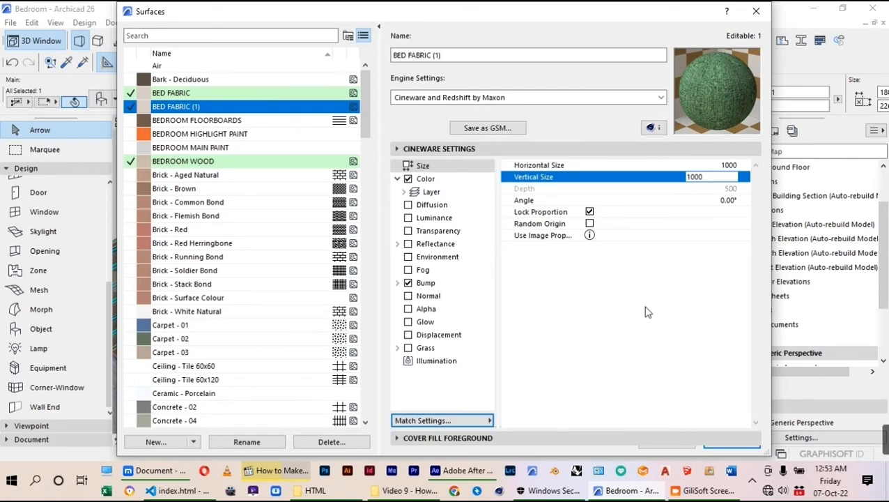
key(Return)
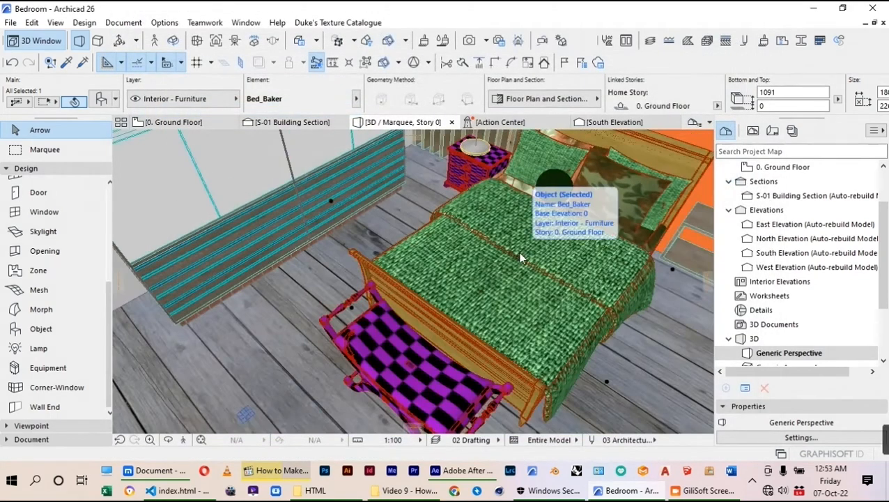
Step: Override the wood finish of the Buckle_Seat at the foot of the bed with BEDROOM WOOD
click(408, 356)
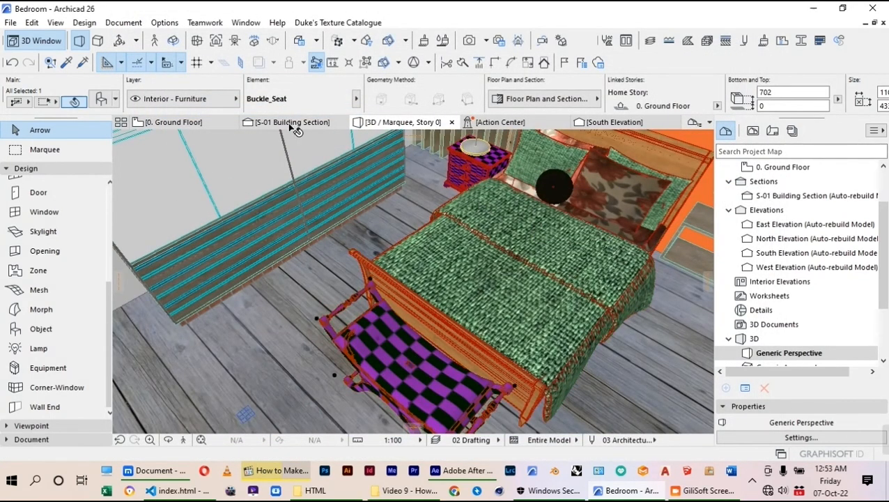
click(102, 100)
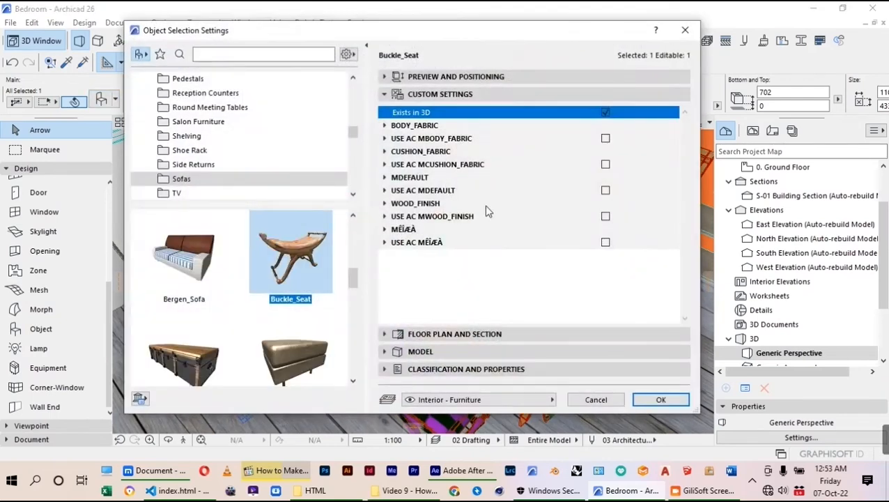
click(604, 217)
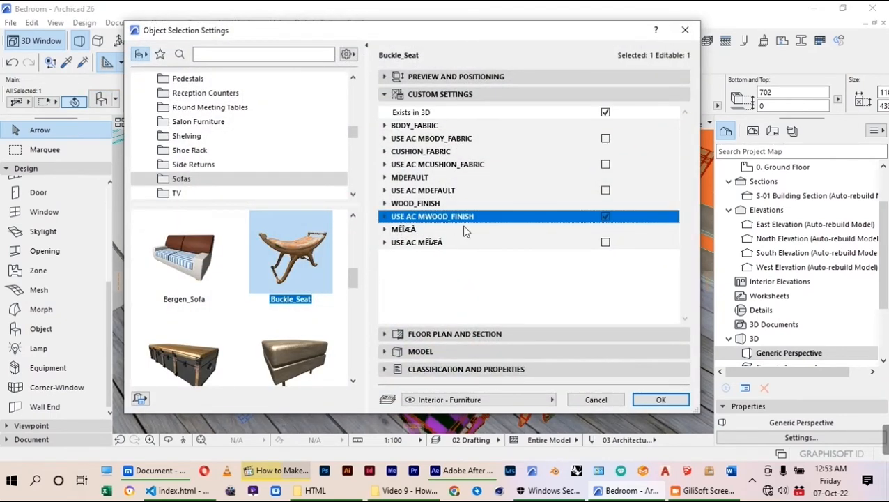
click(385, 216)
click(591, 234)
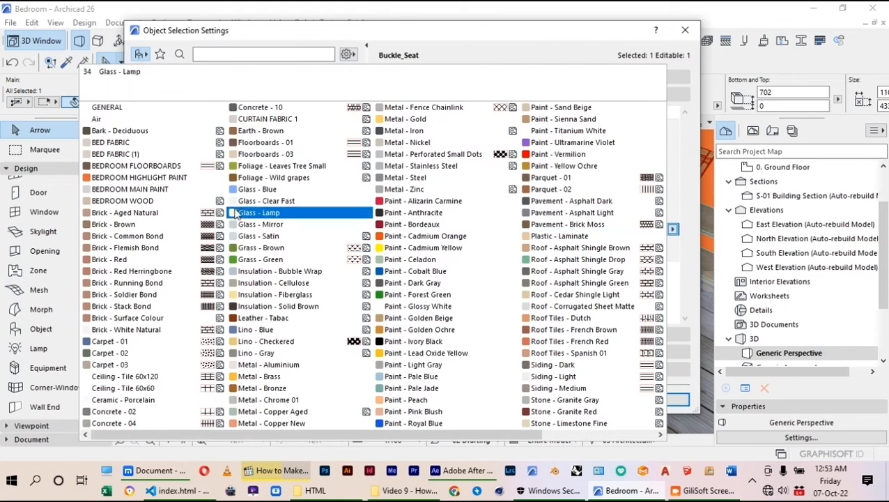
click(134, 202)
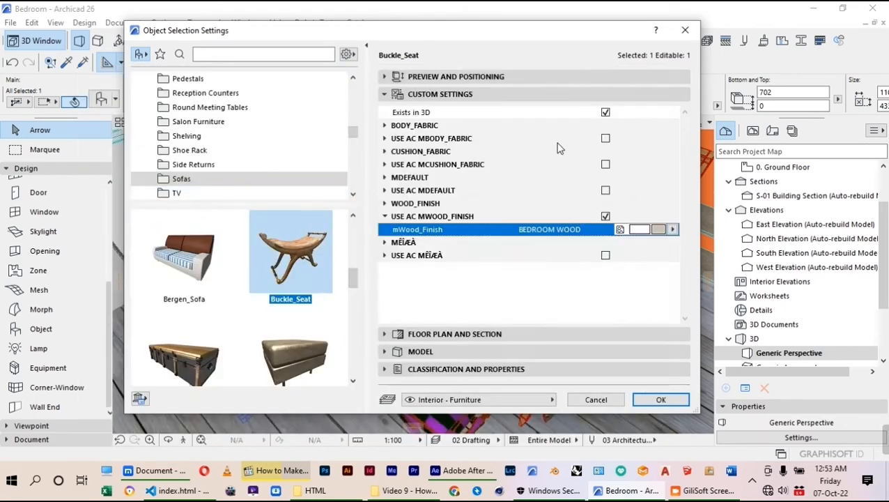
Step: Override the Buckle_Seat's body fabric with the BED FABRIC surface
click(605, 142)
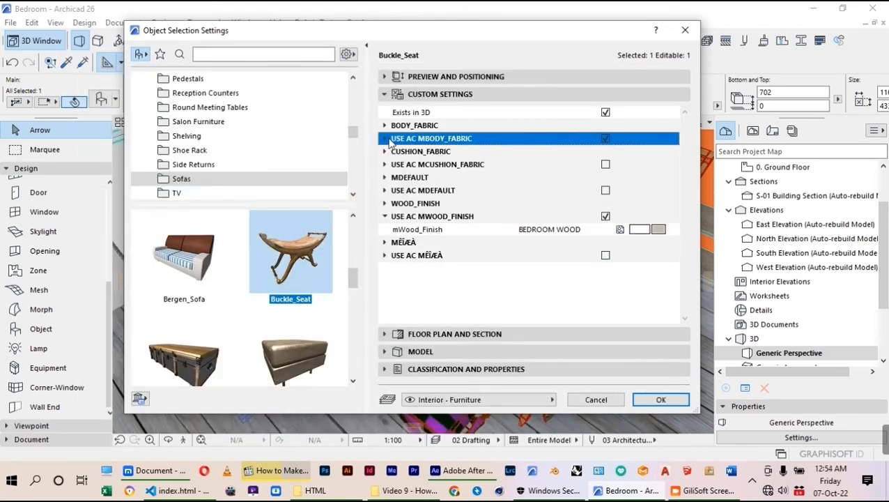
click(390, 141)
click(627, 155)
click(672, 154)
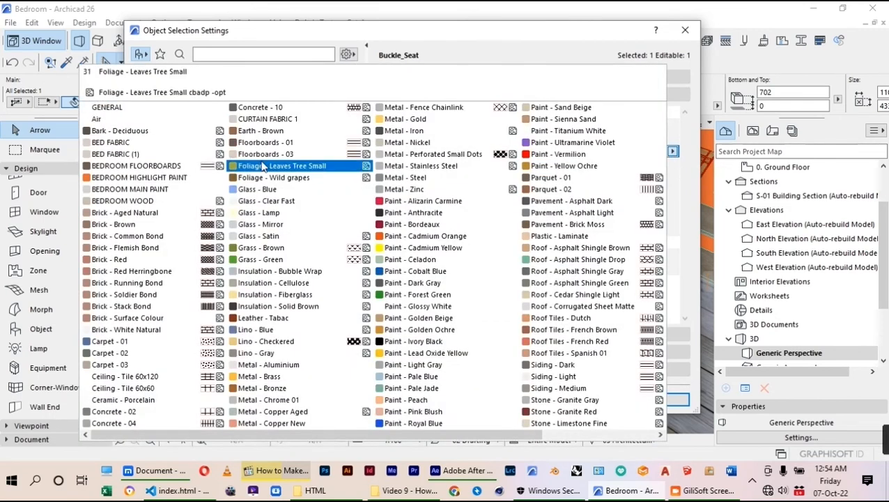
click(112, 142)
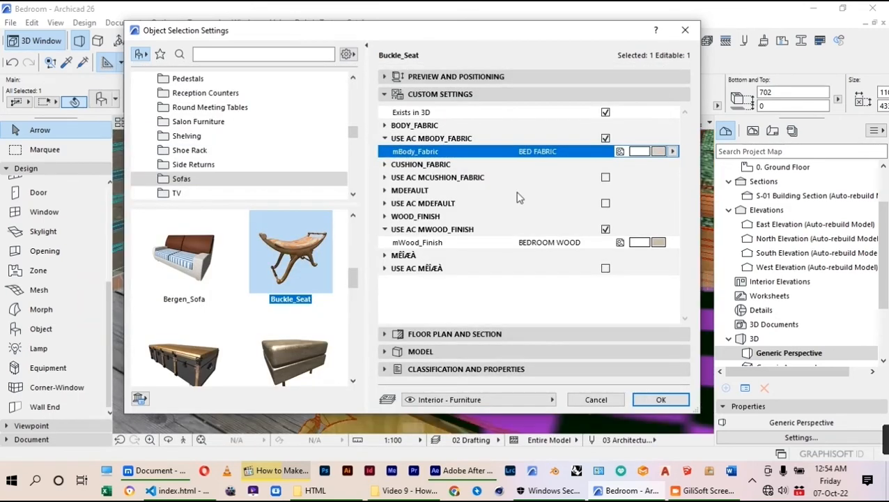
Step: Override the Buckle_Seat's cushion fabric with BED FABRIC and apply the object settings
click(605, 180)
click(563, 203)
click(672, 191)
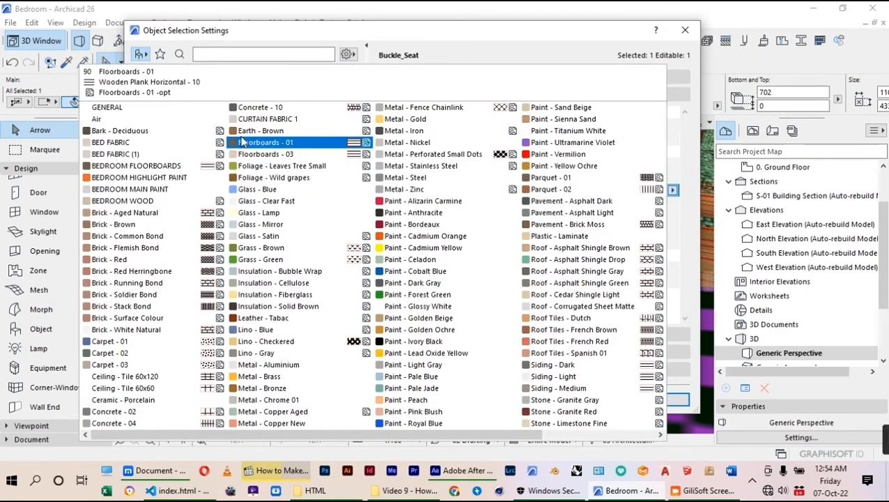
click(147, 143)
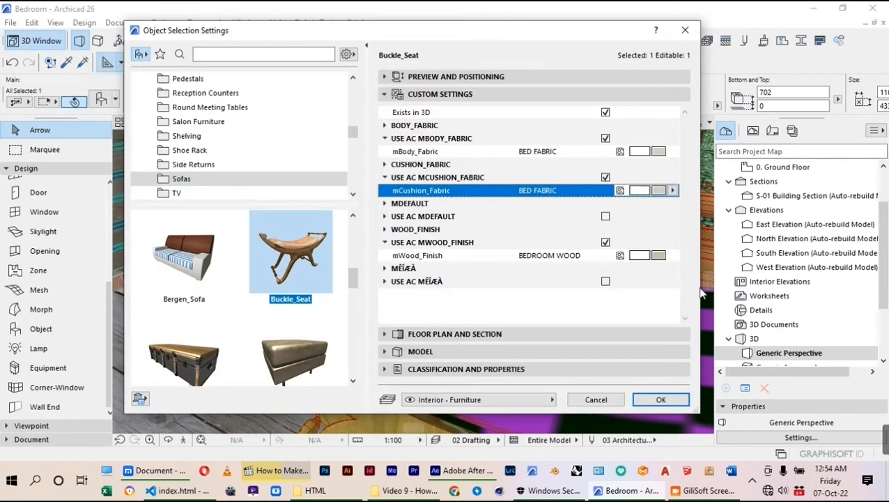
click(676, 403)
Step: Override the wood material of the bedside table beside the bed with BEDROOM WOOD
scroll(474, 282, down, 4)
shift+middle_drag(474, 283, 623, 246)
scroll(537, 218, up, 4)
shift+middle_drag(556, 237, 412, 278)
key(Escape)
click(225, 206)
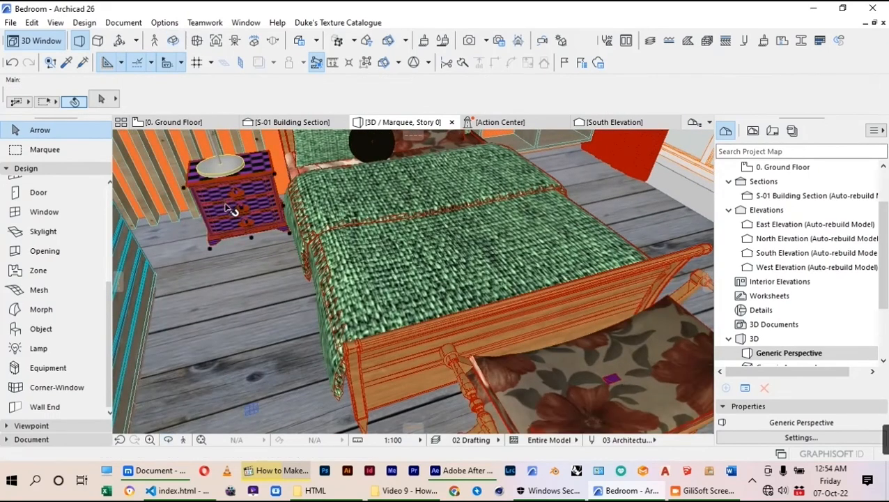
click(101, 102)
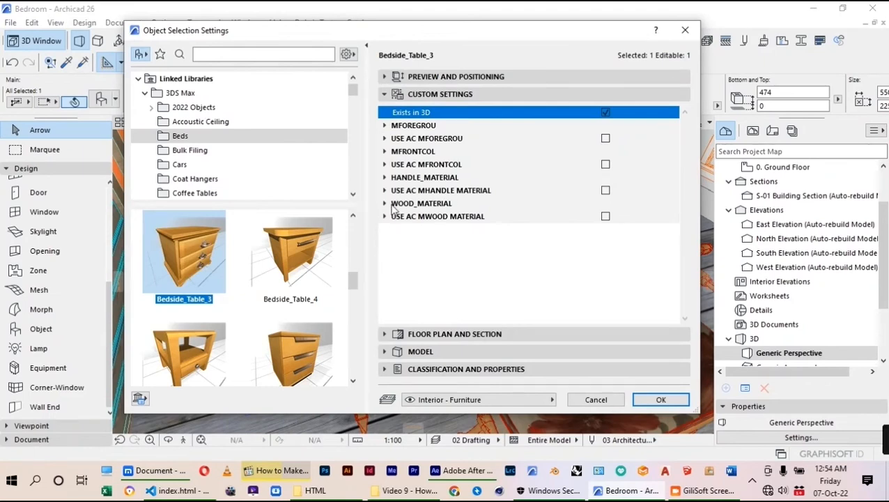
click(605, 218)
click(546, 234)
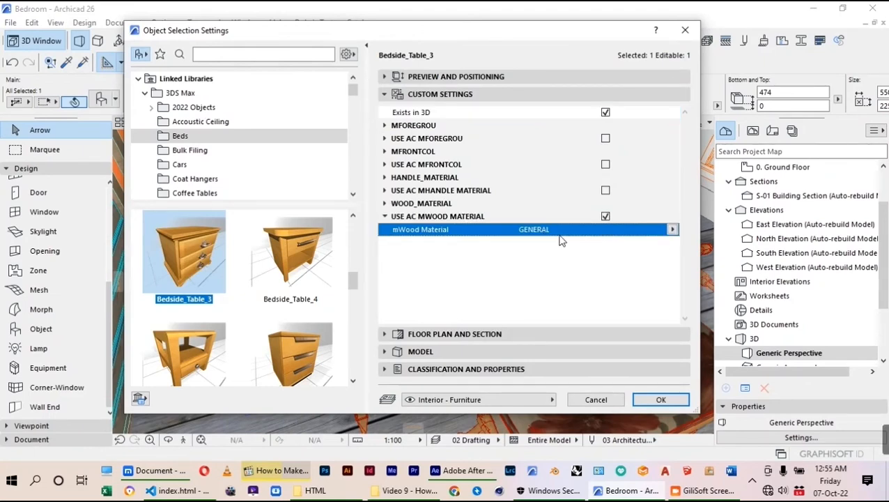
click(674, 230)
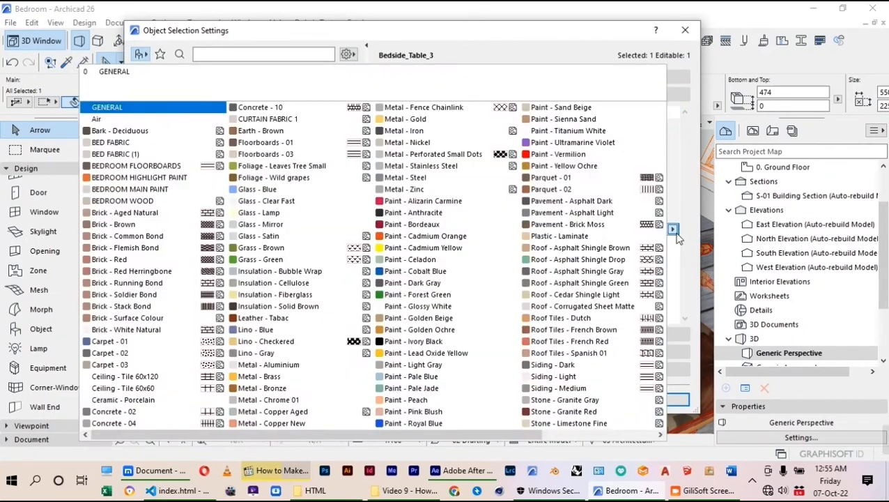
click(157, 202)
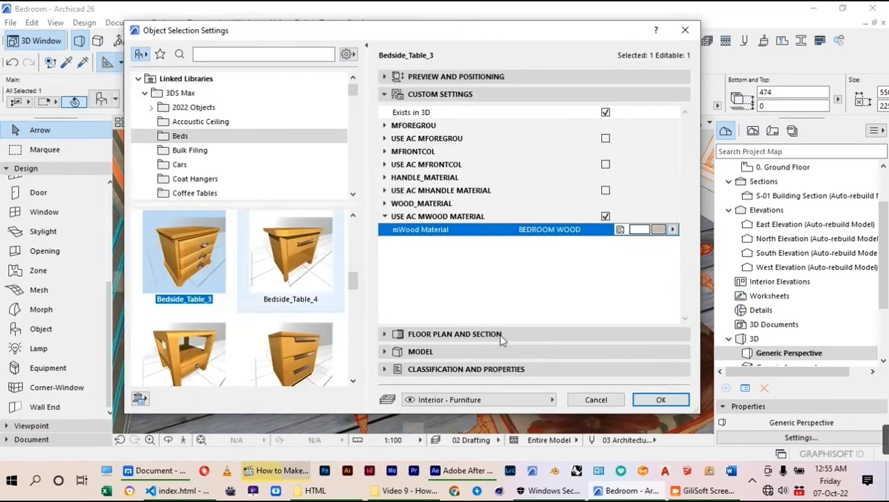
click(655, 397)
Step: Check the surface assigned to the bedside desk lamp in its Floor Plan and Model Representation settings, and accept the lamp settings
scroll(530, 329, down, 2)
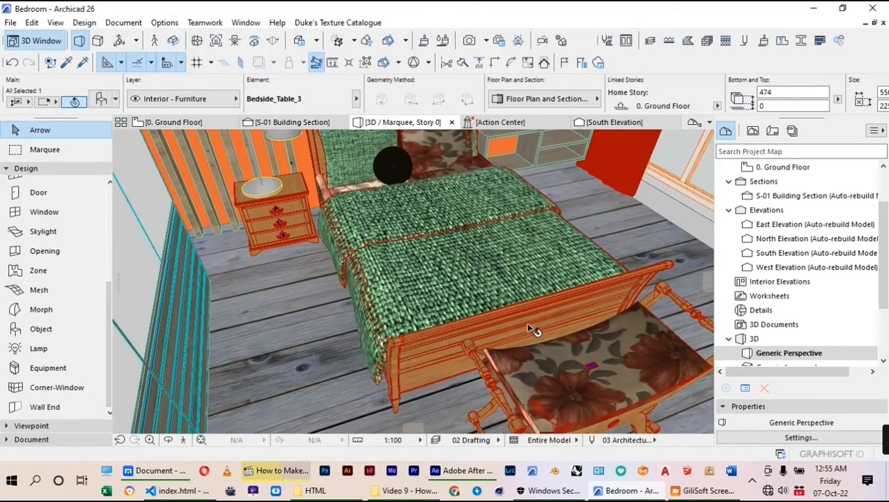
click(265, 189)
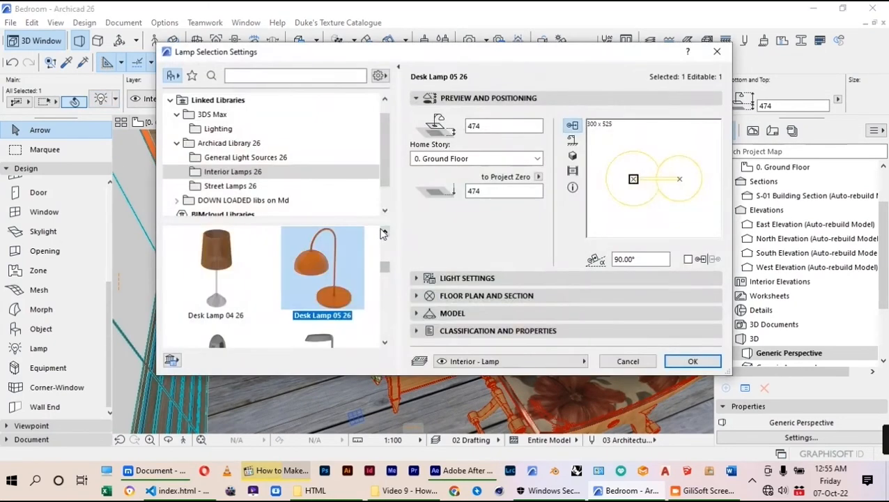
click(508, 280)
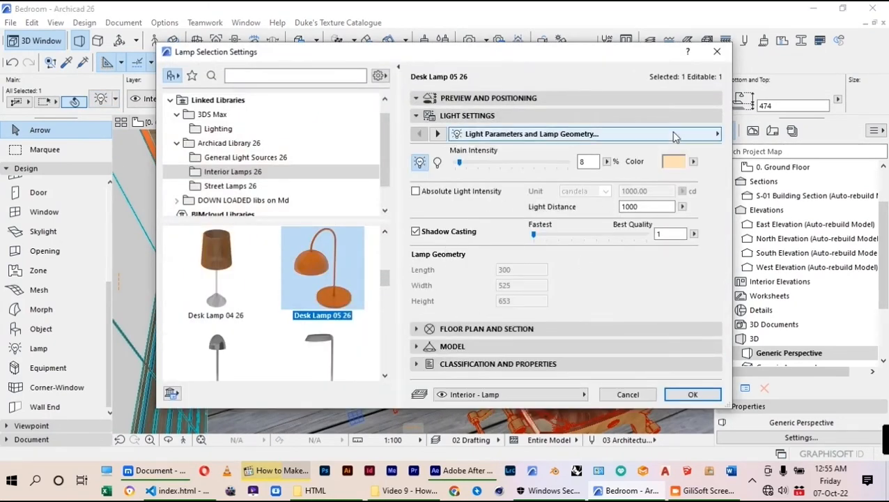
click(676, 137)
click(683, 137)
click(704, 136)
click(327, 147)
click(585, 278)
click(586, 307)
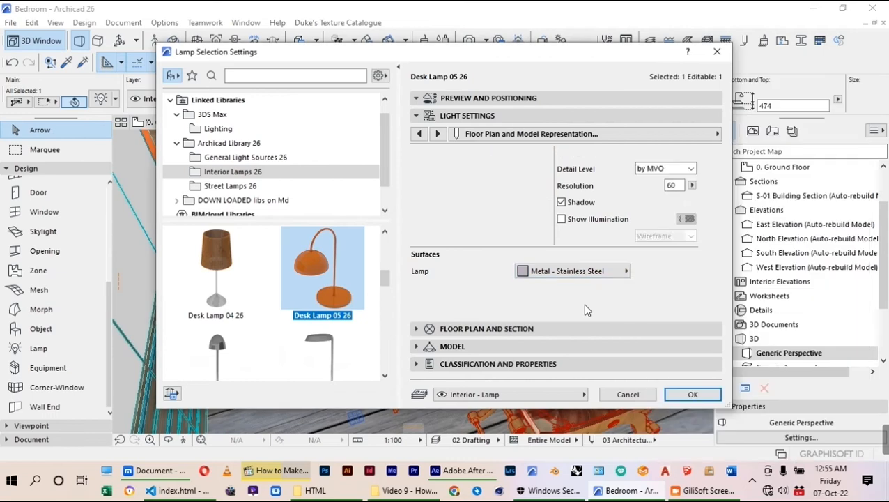
click(686, 395)
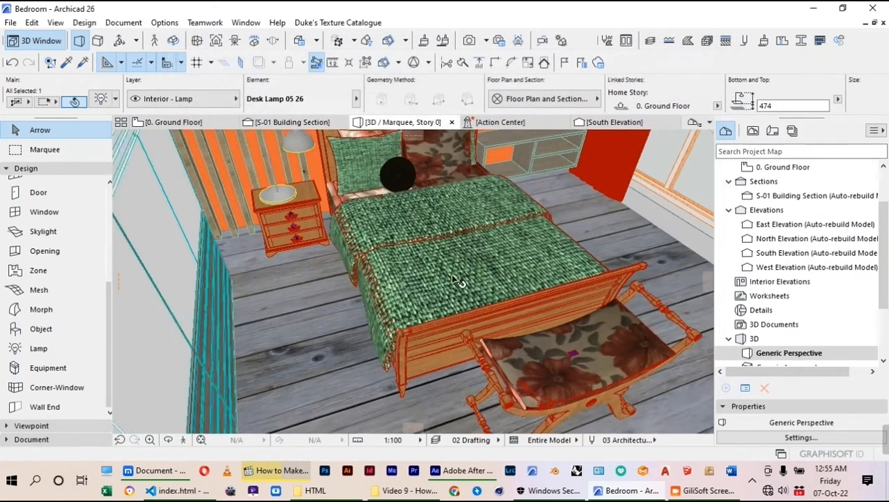
Step: Override all surfaces of the three main ceiling slabs around the mahogany panel with a white paint from the Paint wall finishes
shift+middle_drag(555, 242, 396, 203)
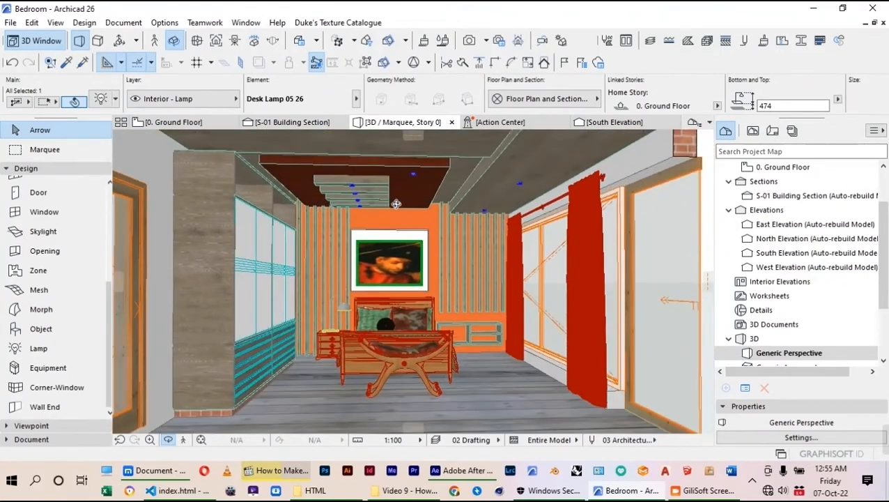
scroll(398, 331, down, 3)
scroll(405, 175, up, 4)
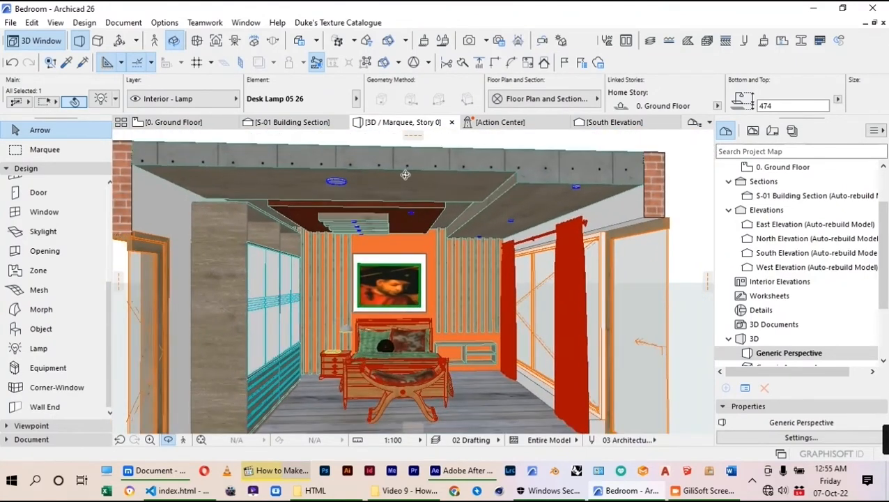
click(450, 202)
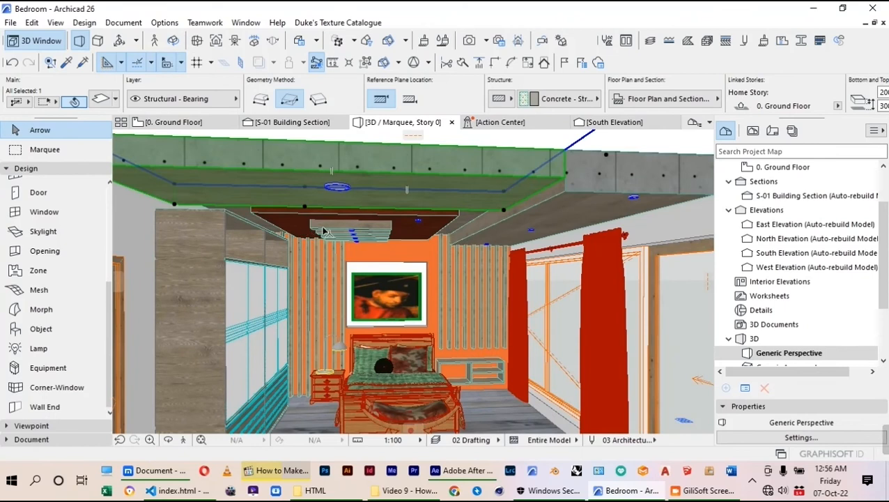
shift+click(536, 220)
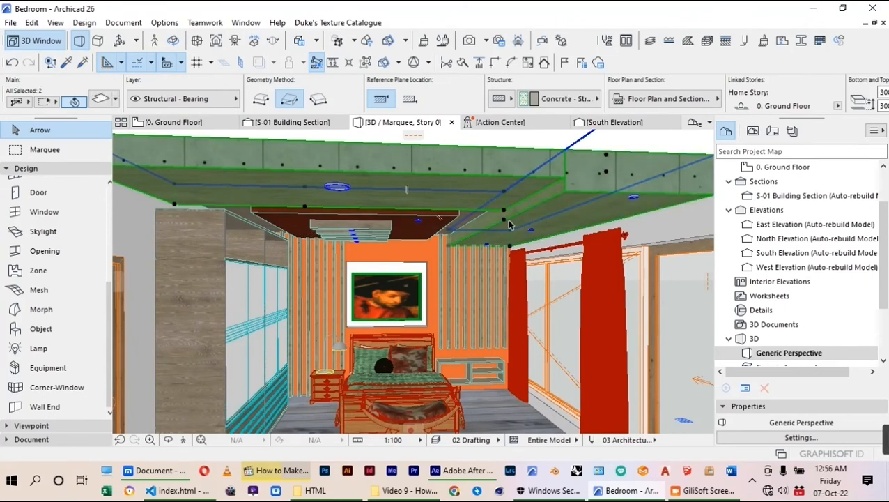
scroll(450, 227, up, 3)
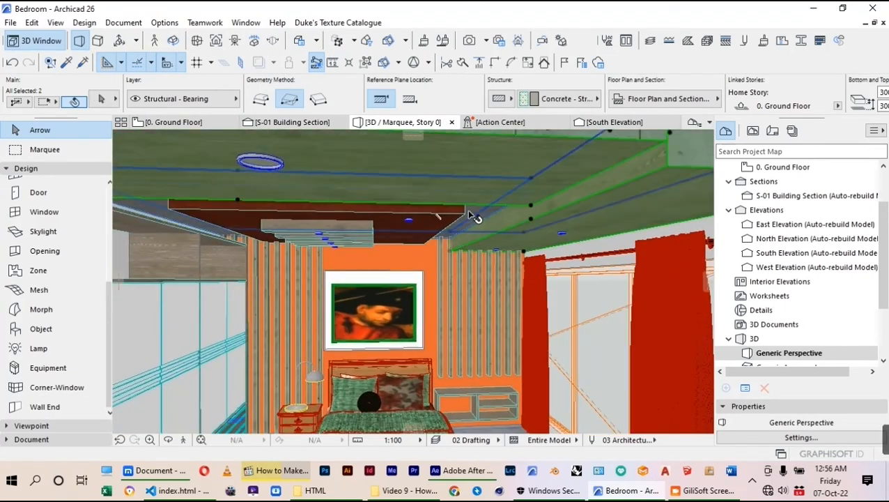
shift+click(471, 210)
click(102, 102)
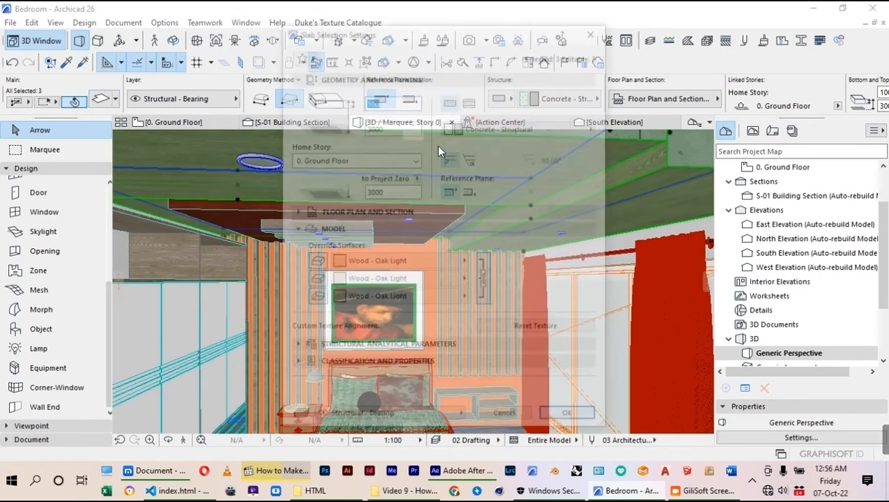
click(401, 262)
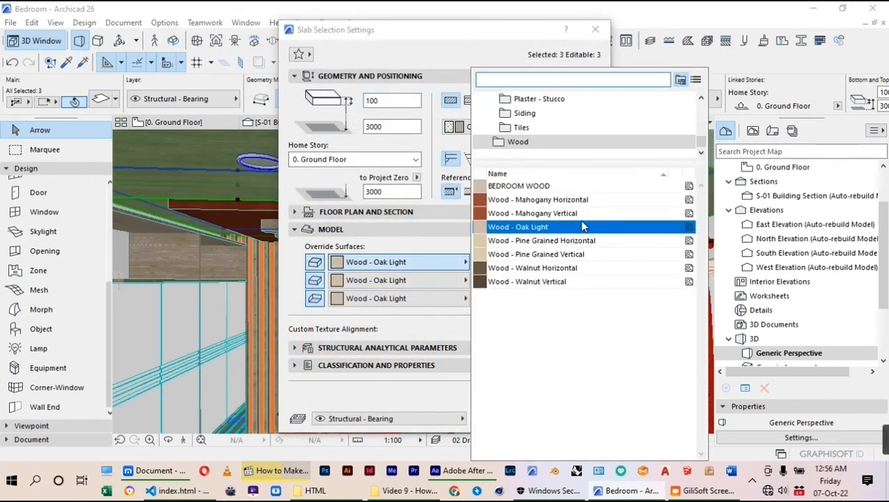
scroll(540, 131, up, 1)
click(521, 128)
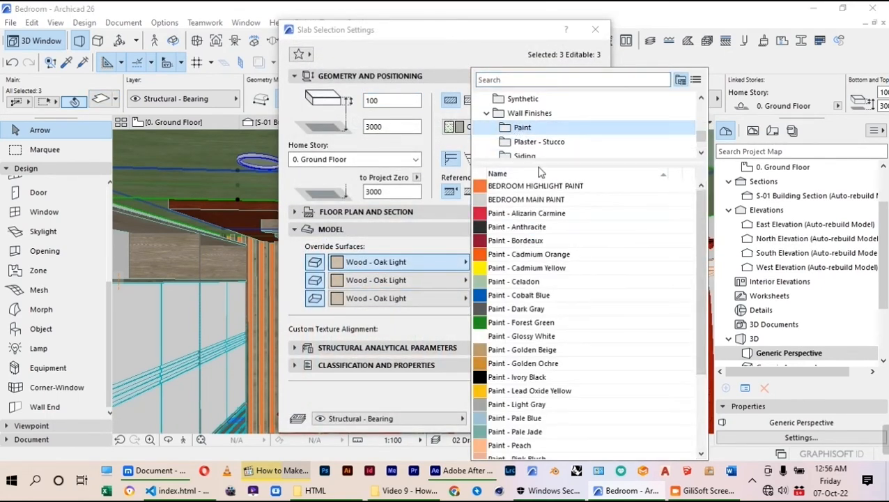
scroll(600, 209, down, 3)
click(596, 403)
click(570, 418)
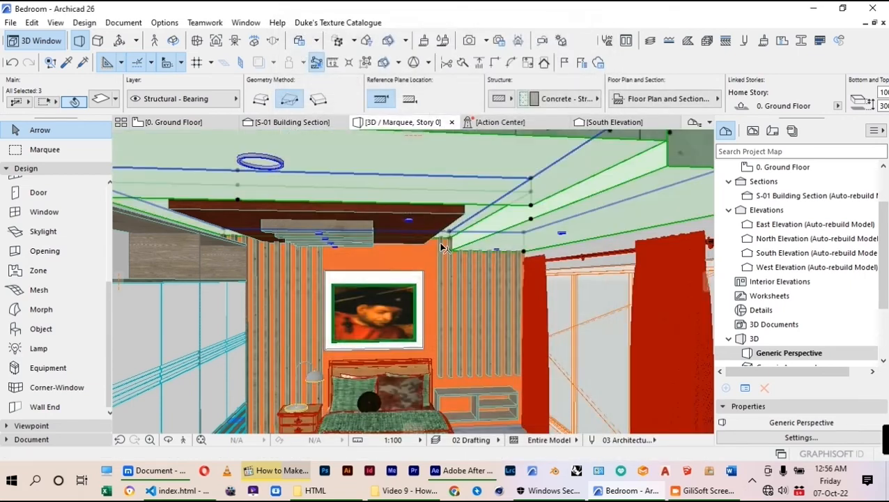
Step: Override all surfaces of the mahogany ceiling panel above the bed with BEDROOM MAIN PAINT
click(450, 215)
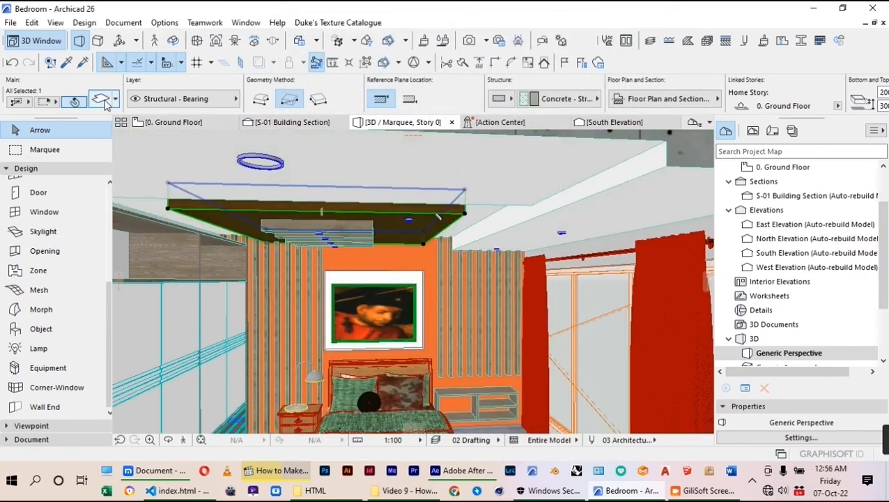
key(ctrl+t)
click(417, 262)
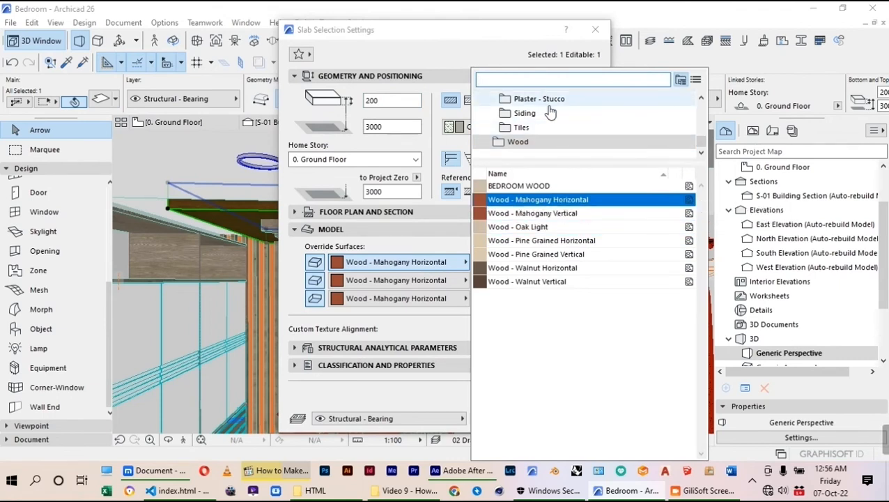
scroll(530, 129, up, 2)
scroll(543, 124, down, 1)
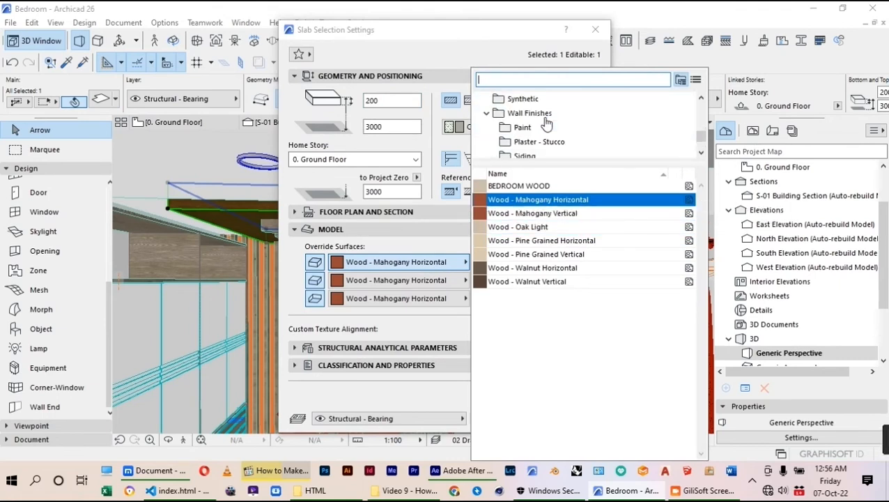
click(533, 126)
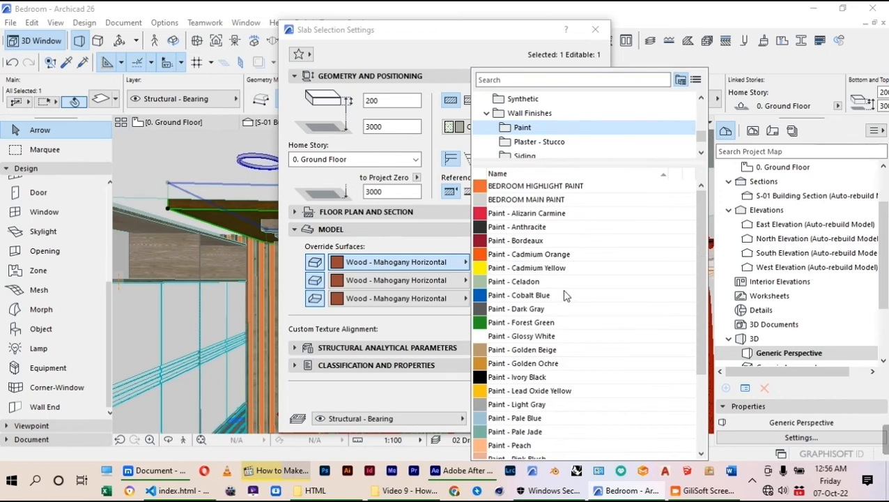
click(539, 201)
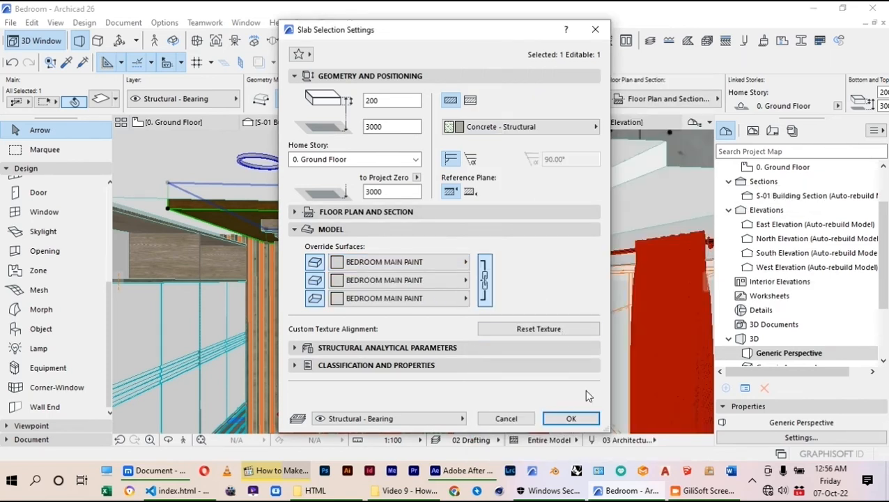
click(569, 417)
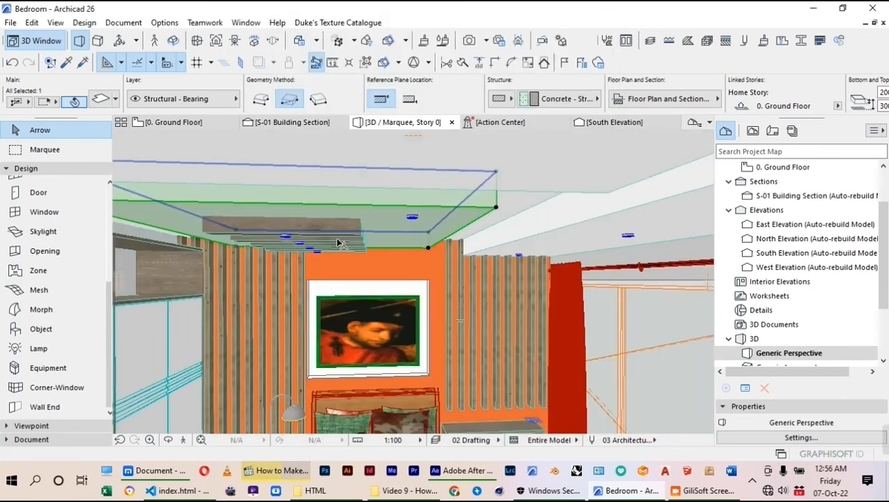
Step: Override all surfaces of the four wooden slats below the ceiling panel with BEDROOM WOOD
shift+middle_drag(338, 243, 346, 234)
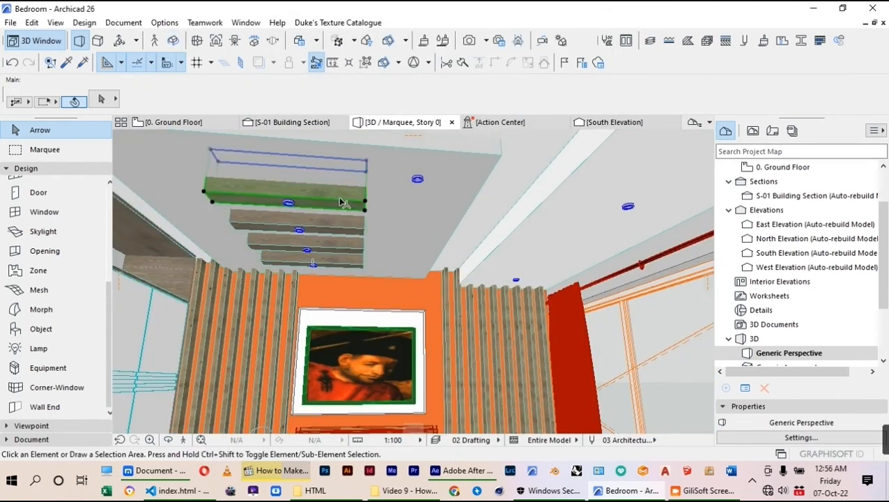
click(340, 205)
shift+click(342, 222)
shift+click(340, 245)
shift+click(341, 263)
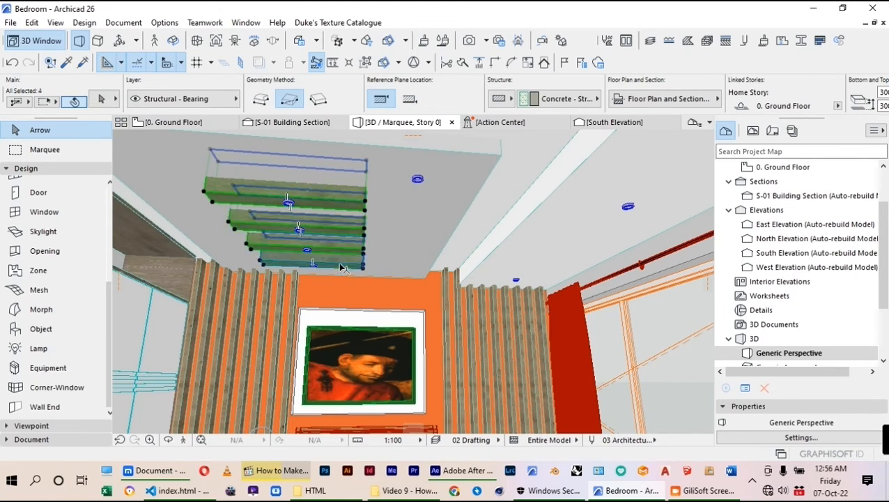
key(ctrl+t)
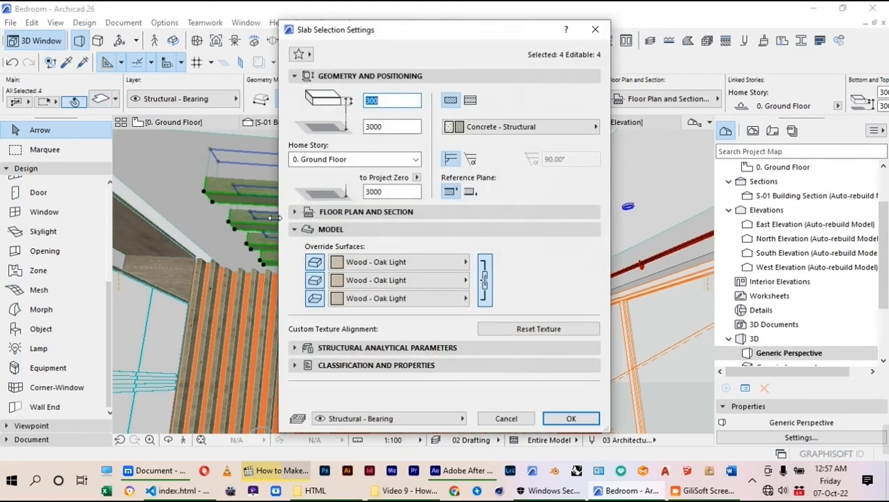
click(391, 262)
click(530, 186)
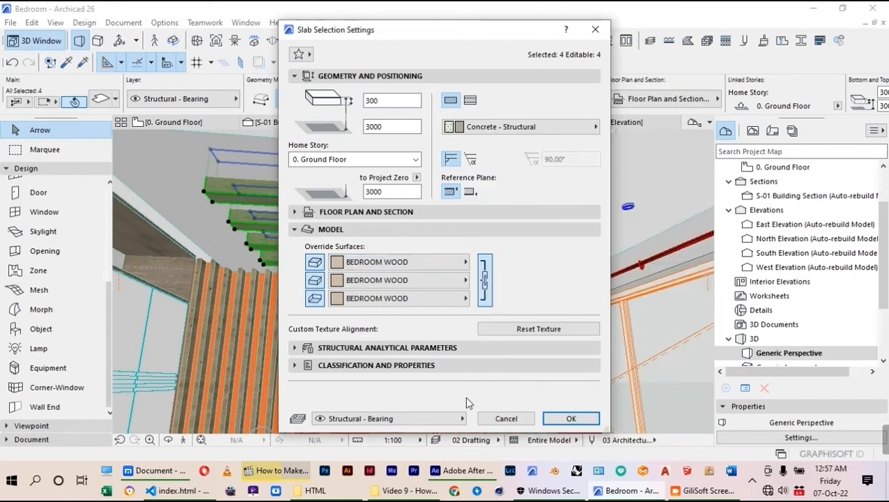
click(570, 419)
Step: Enable the Archicad surface override on the red window curtain, set it to CURTAIN FABRIC 1 and apply the settings
scroll(392, 222, down, 4)
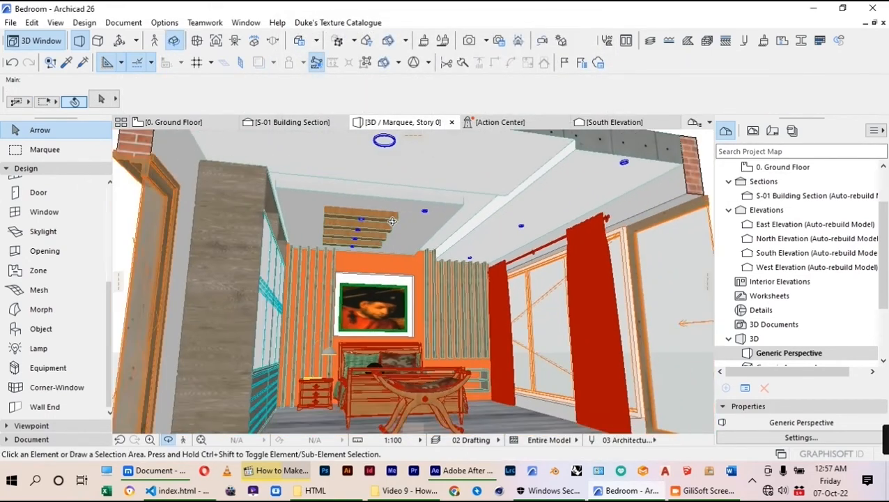
scroll(567, 337, down, 1)
click(567, 337)
scroll(446, 197, up, 1)
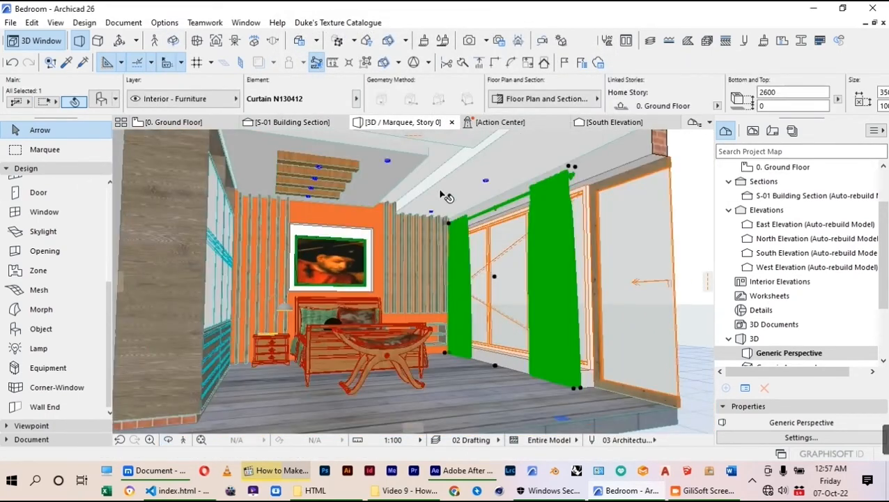
click(99, 101)
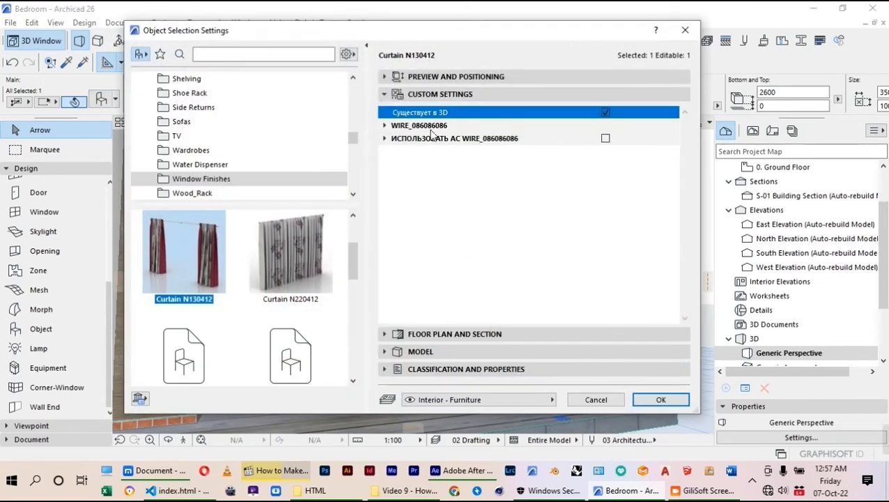
click(391, 144)
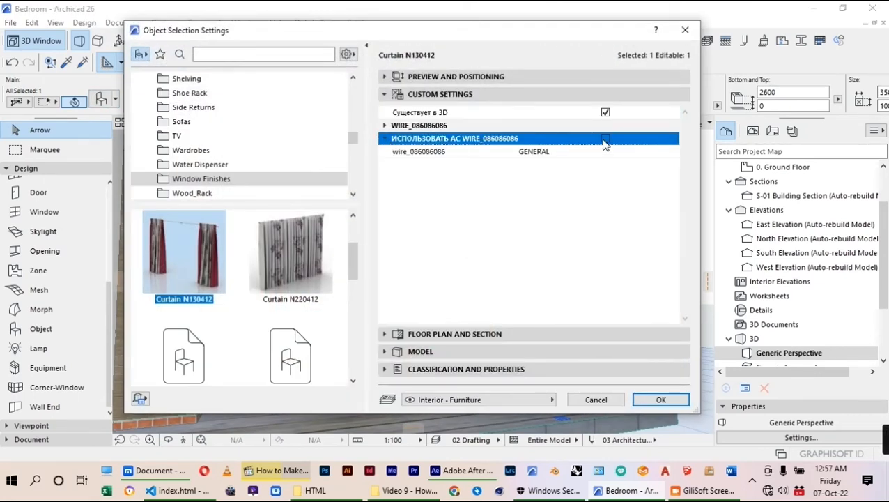
click(533, 151)
click(673, 152)
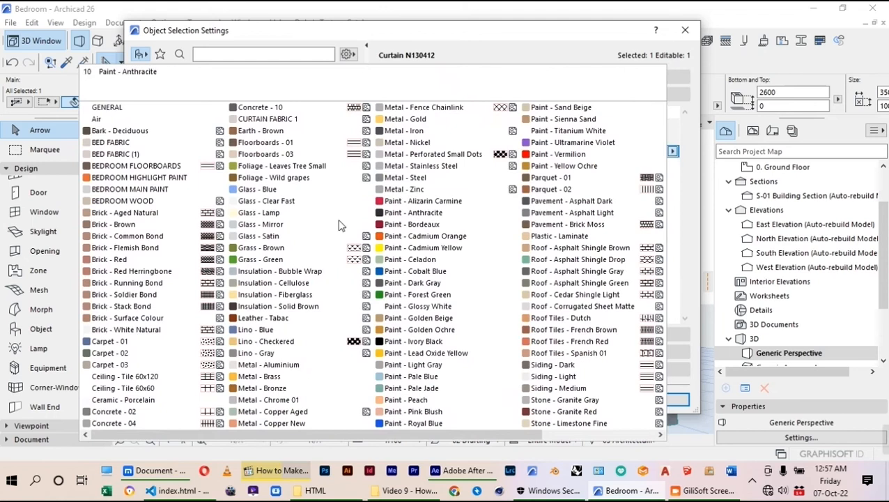
click(269, 119)
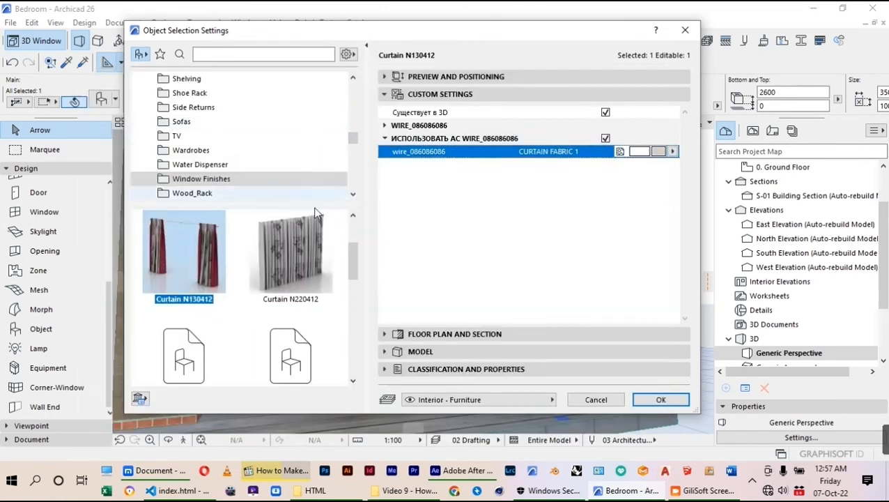
click(661, 399)
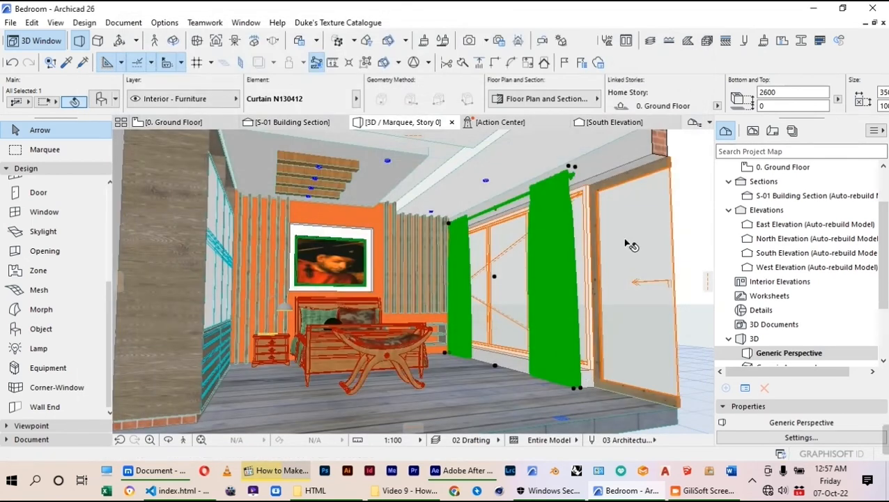
Step: Set the outside and inside leaf surfaces of the exterior sliding door to Paint - Glossy White and apply the settings
click(635, 265)
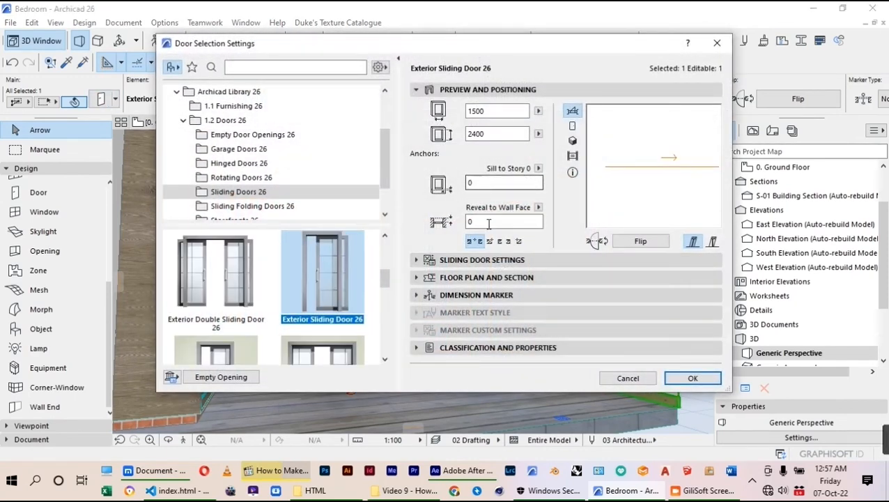
click(474, 263)
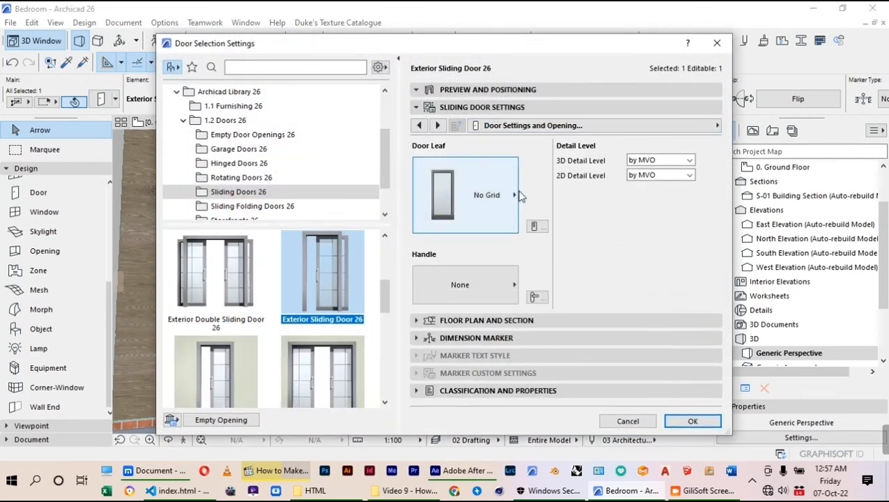
click(716, 125)
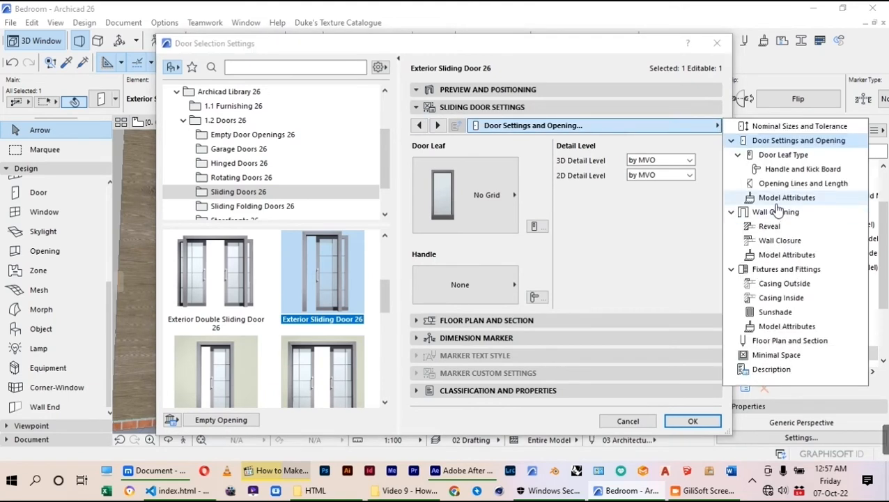
click(782, 199)
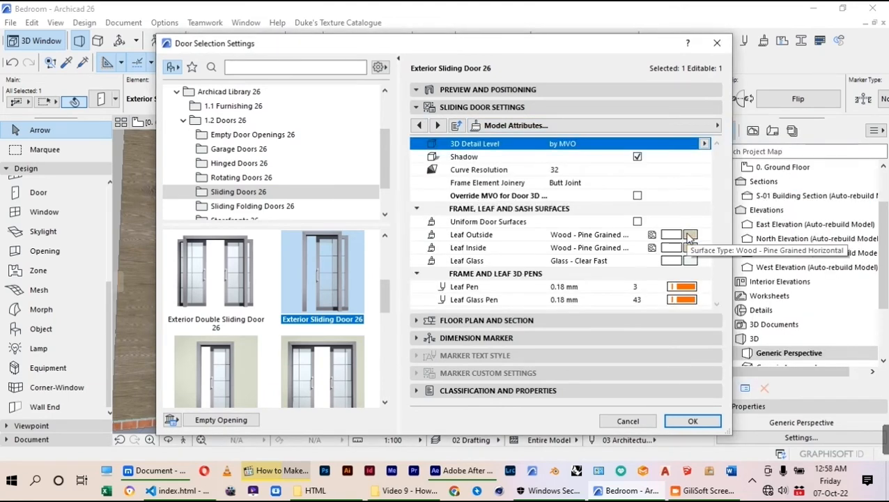
click(687, 234)
click(307, 306)
click(686, 247)
click(321, 306)
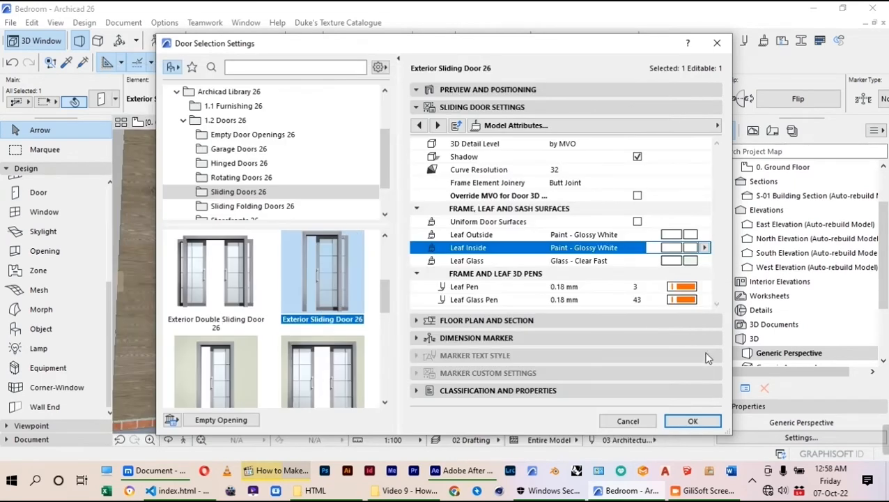
click(716, 126)
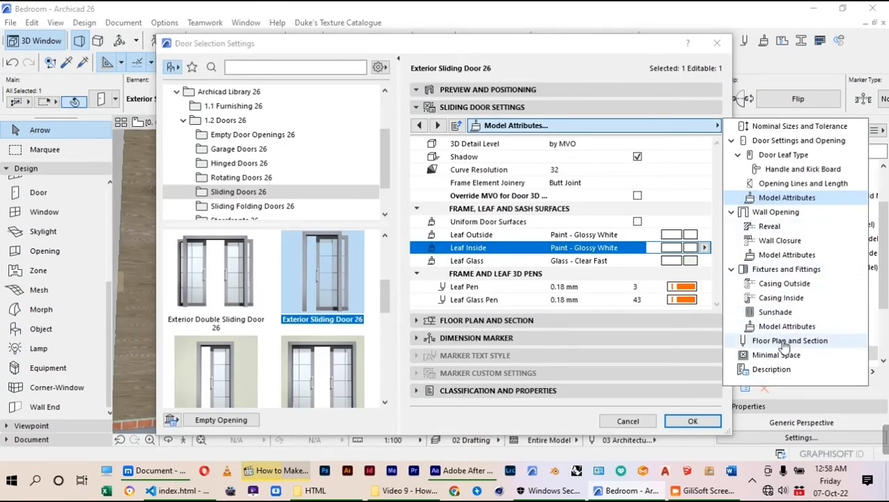
click(787, 255)
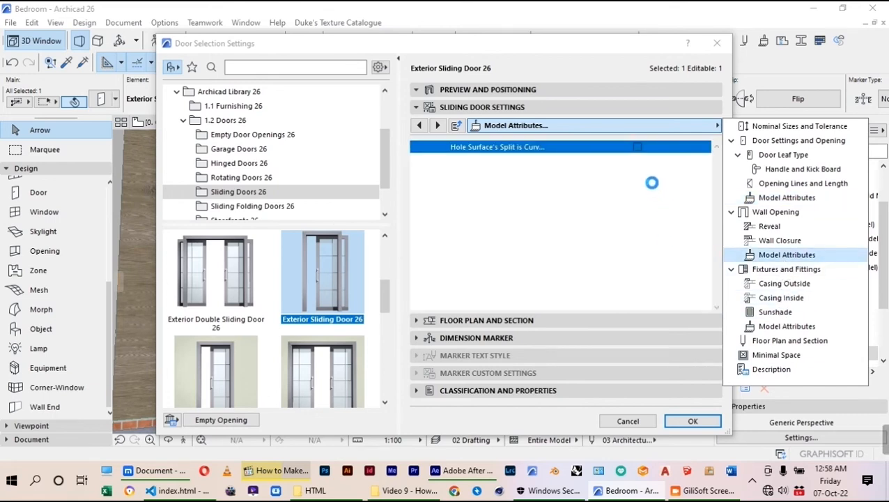
click(680, 423)
click(680, 423)
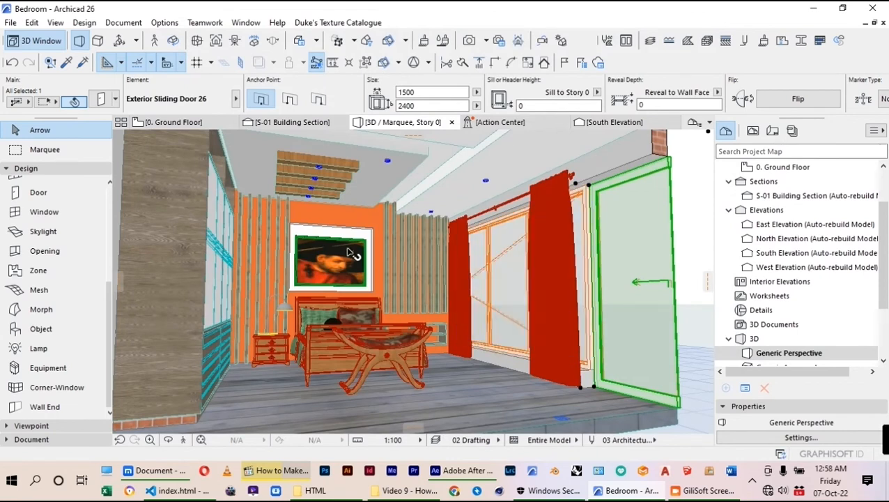
scroll(352, 254, up, 2)
scroll(352, 254, down, 1)
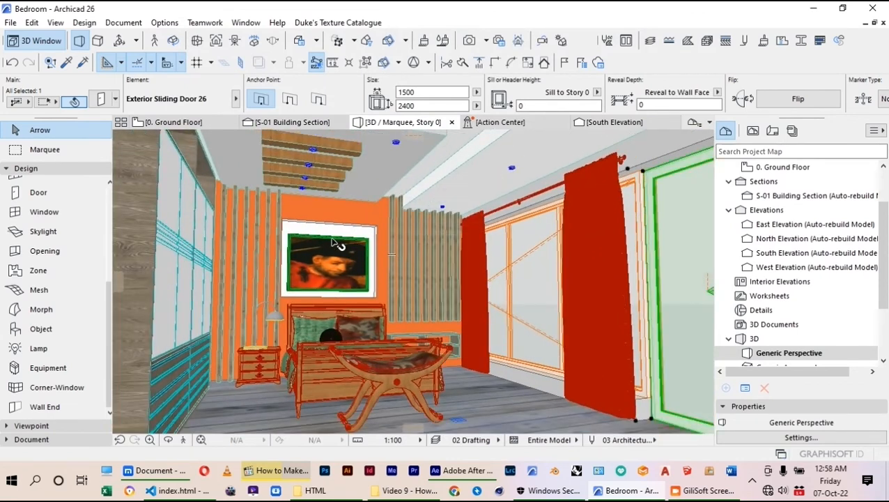
scroll(337, 240, up, 3)
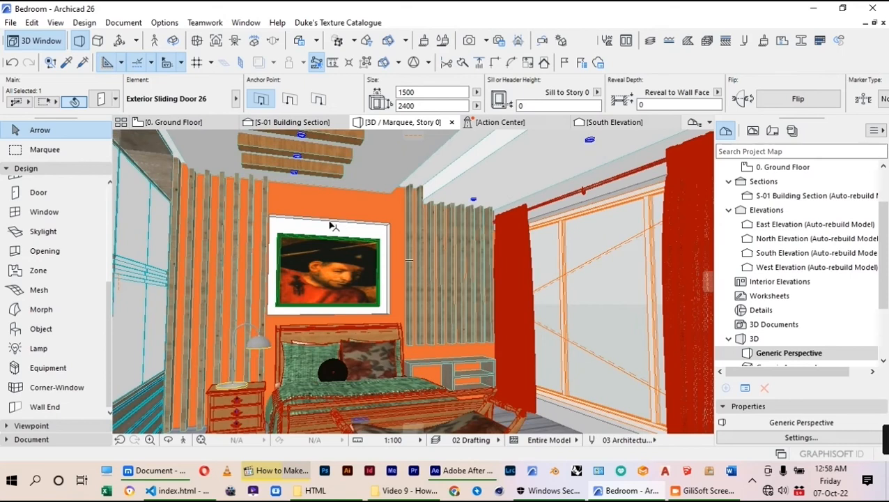
mouse_move(340, 273)
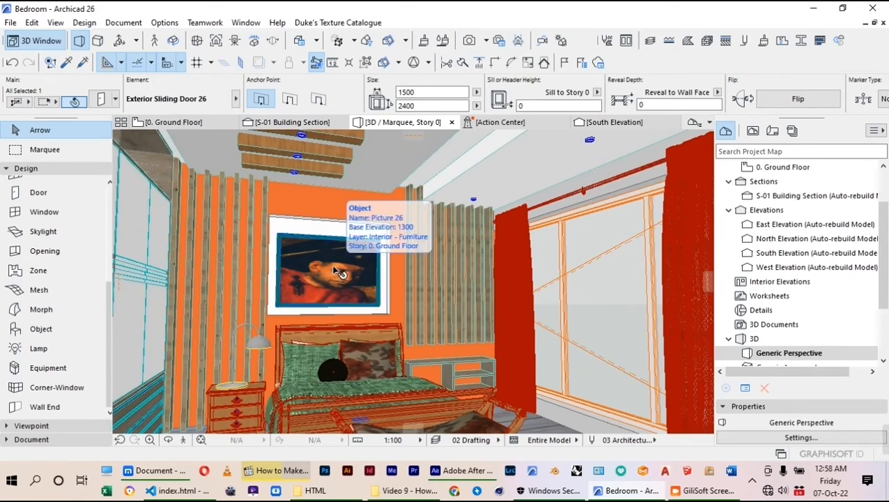
click(713, 491)
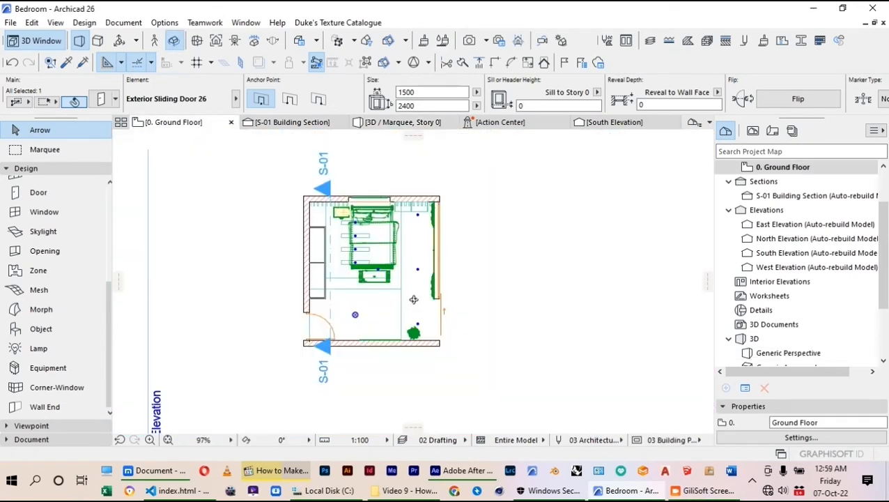
Step: Choose IES Light 26 from General Light Sources 26 as the default lamp for the ground floor plan
key(Escape)
scroll(402, 264, down, 2)
scroll(379, 213, up, 3)
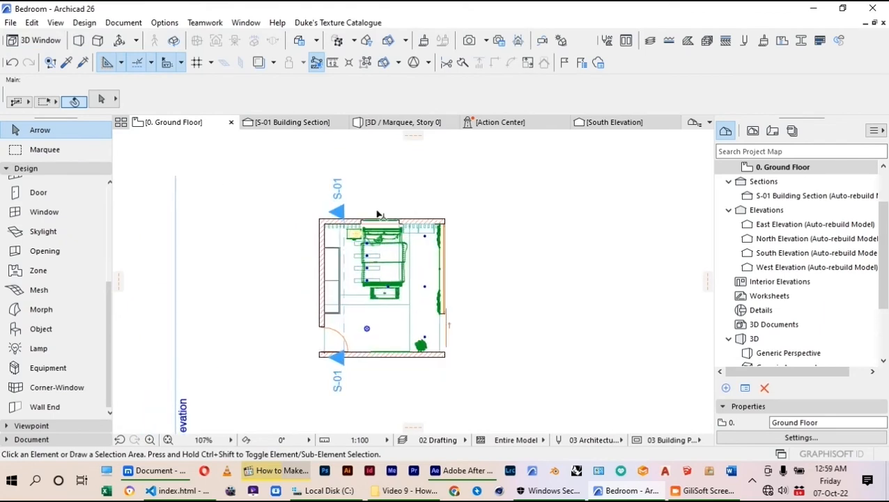
scroll(368, 227, up, 3)
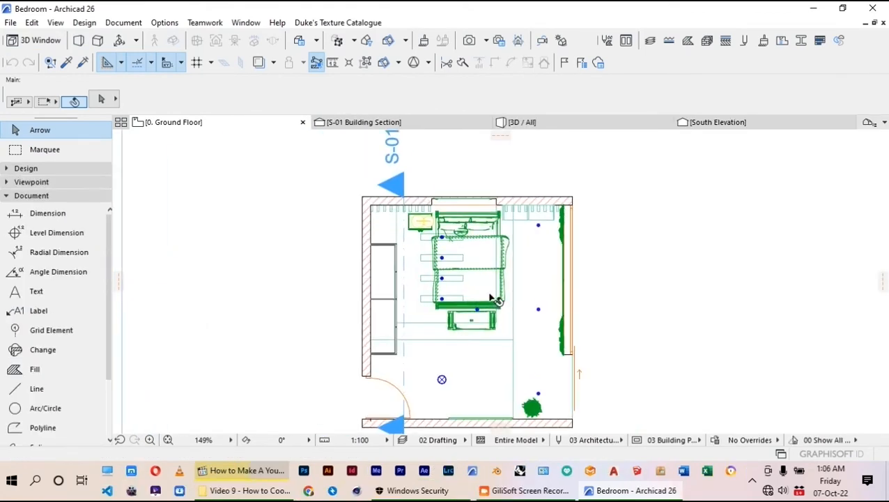
scroll(490, 298, up, 1)
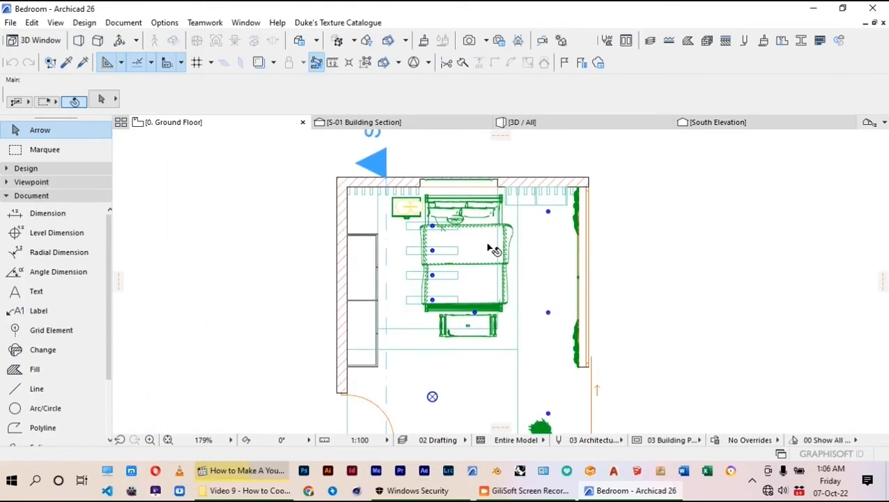
scroll(476, 194, up, 2)
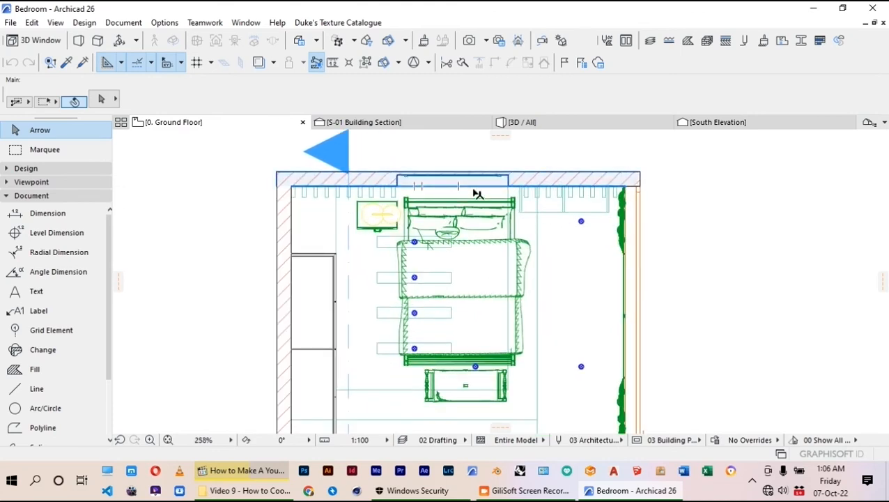
click(35, 169)
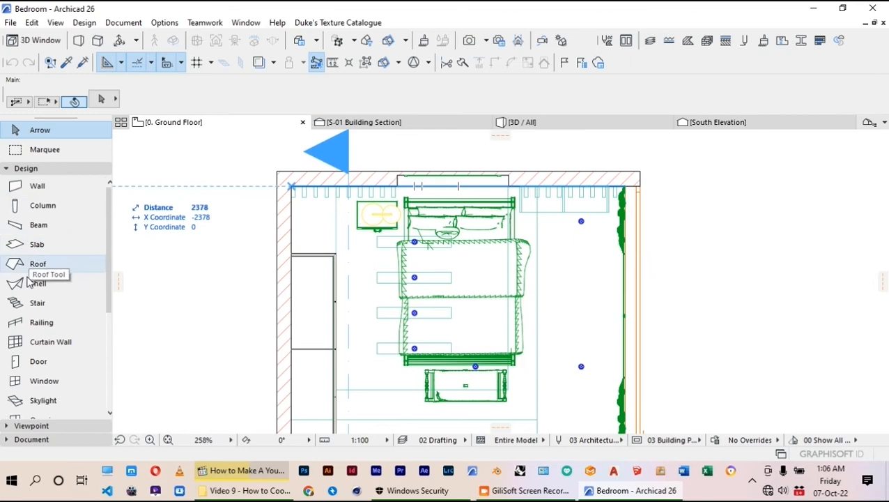
scroll(32, 279, down, 3)
double_click(34, 359)
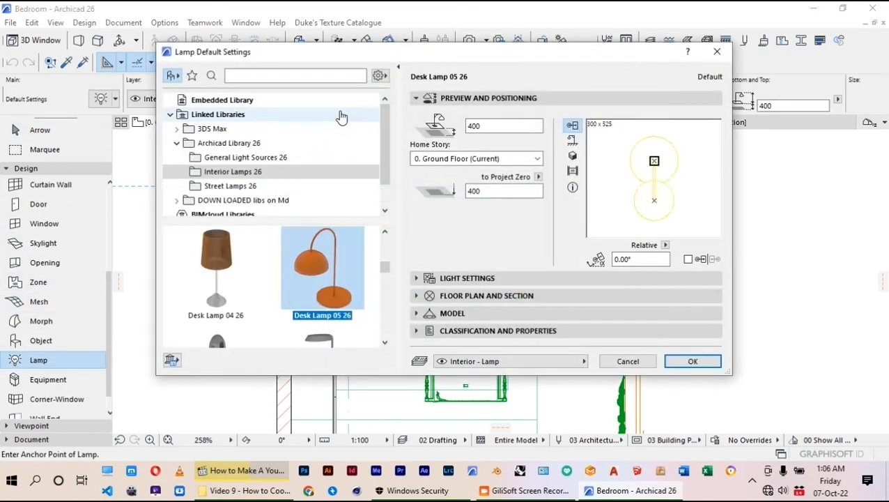
click(230, 158)
scroll(231, 251, down, 2)
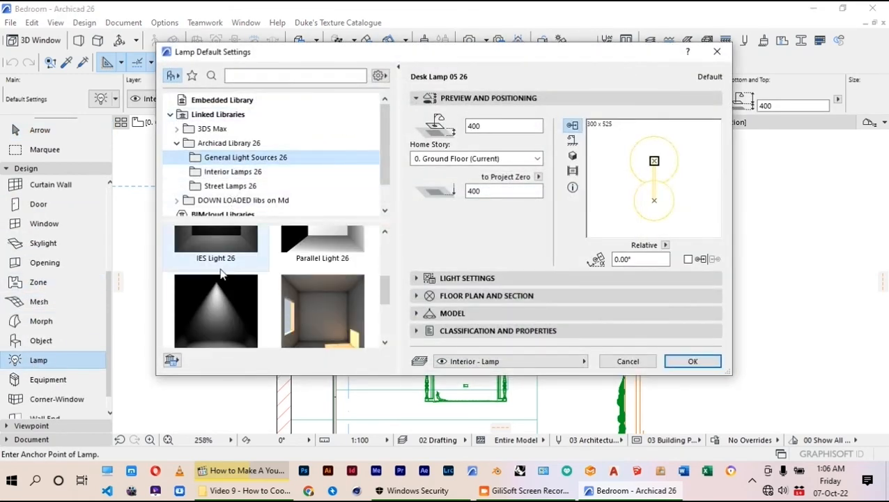
click(223, 239)
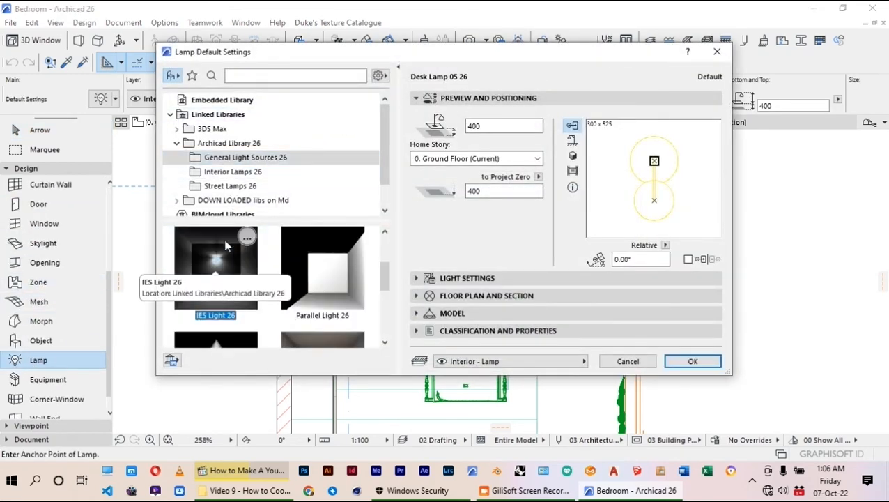
Step: Give the IES light the photometric file vee.ies, a main intensity of 20% and an elevation of 2300
click(514, 279)
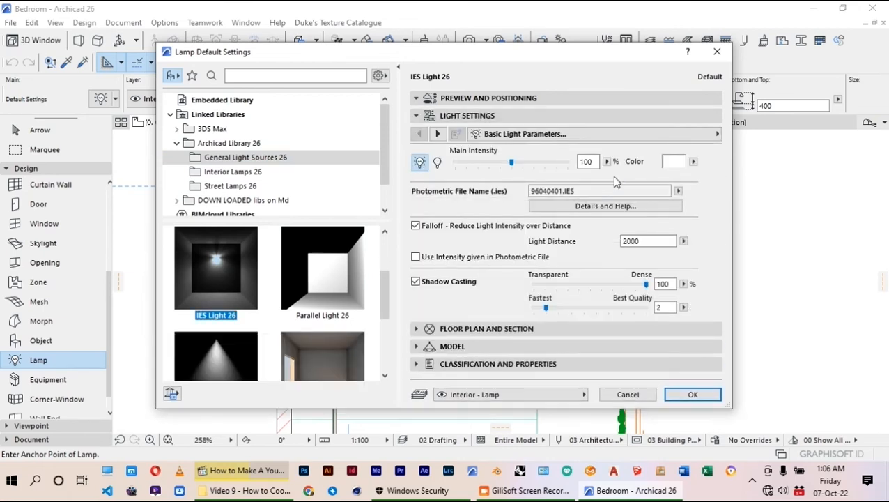
click(678, 191)
scroll(739, 314, down, 5)
click(734, 449)
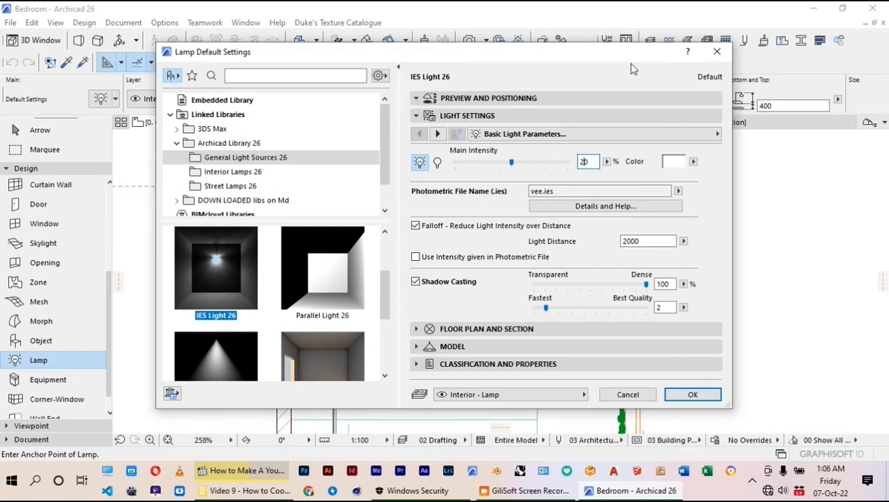
click(465, 101)
click(486, 127)
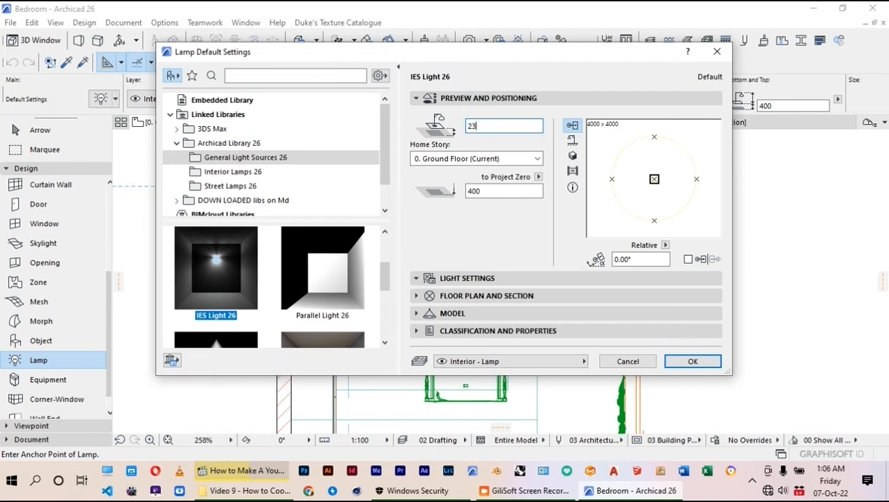
Step: Set the light's 2D illumination pen and contour pen to orange in its floor plan representation and confirm the lamp defaults
click(509, 278)
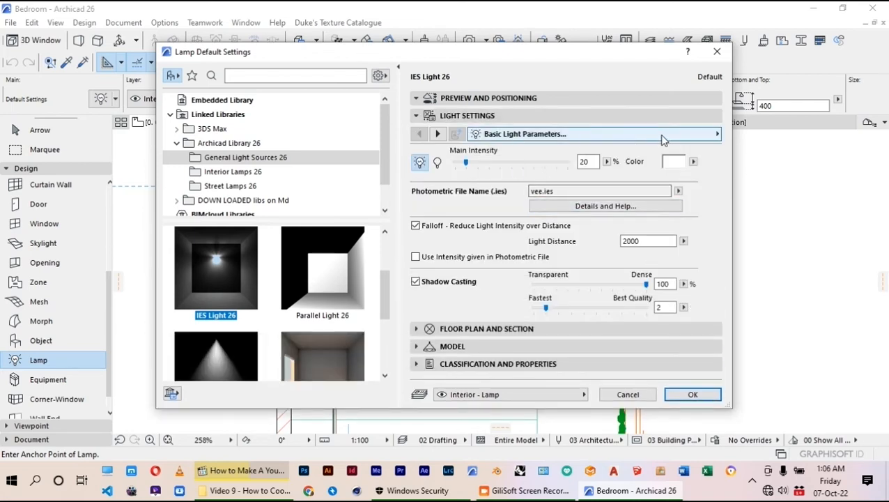
click(438, 135)
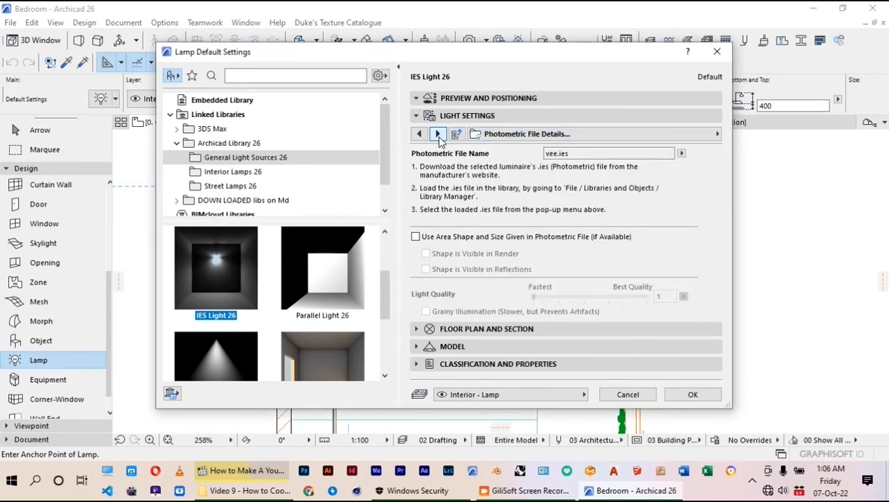
click(439, 134)
click(581, 155)
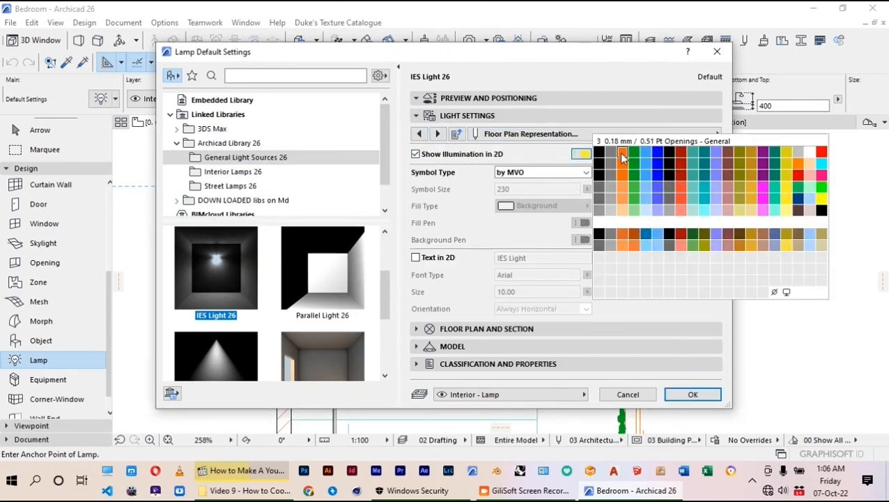
click(667, 165)
click(688, 156)
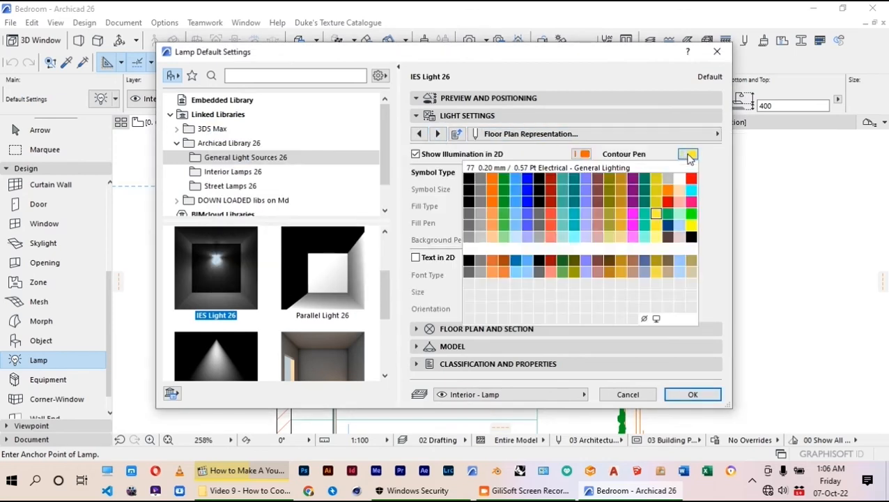
click(492, 179)
click(692, 395)
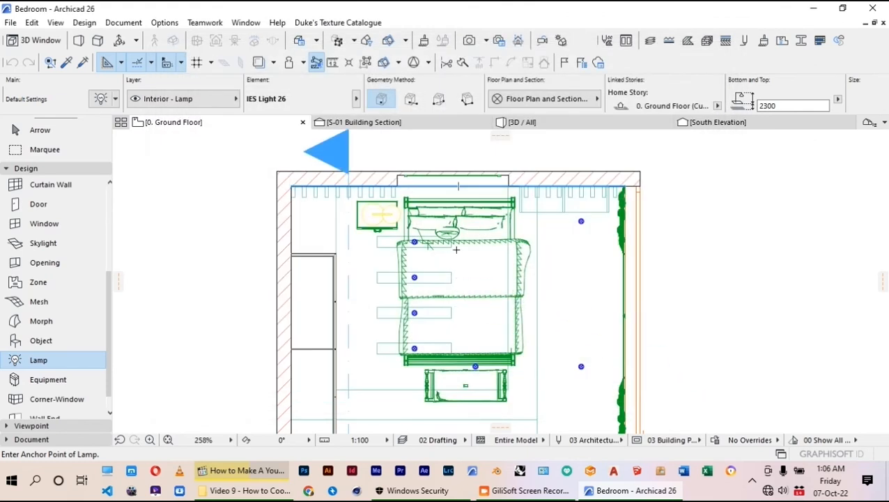
Step: Place the IES light in the middle of the wall recess behind the headboard and nudge it toward the back of the recess
scroll(457, 203, up, 2)
scroll(457, 202, up, 5)
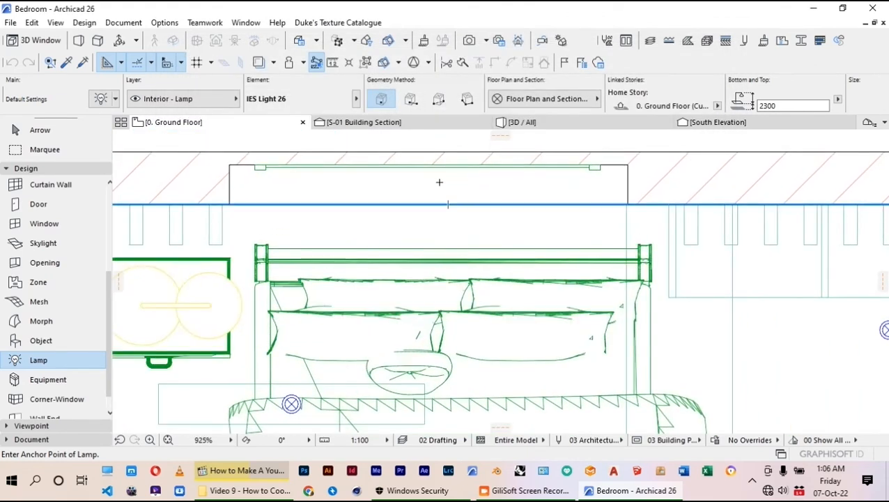
click(439, 190)
click(15, 135)
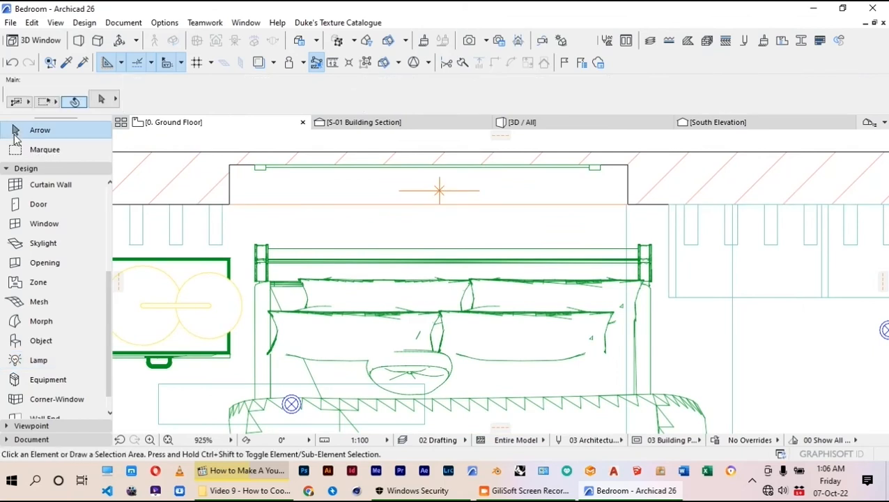
drag(438, 193, 439, 183)
Step: Switch the framed picture in the headboard recess to a custom picture using Lion.png and confirm its settings
double_click(601, 175)
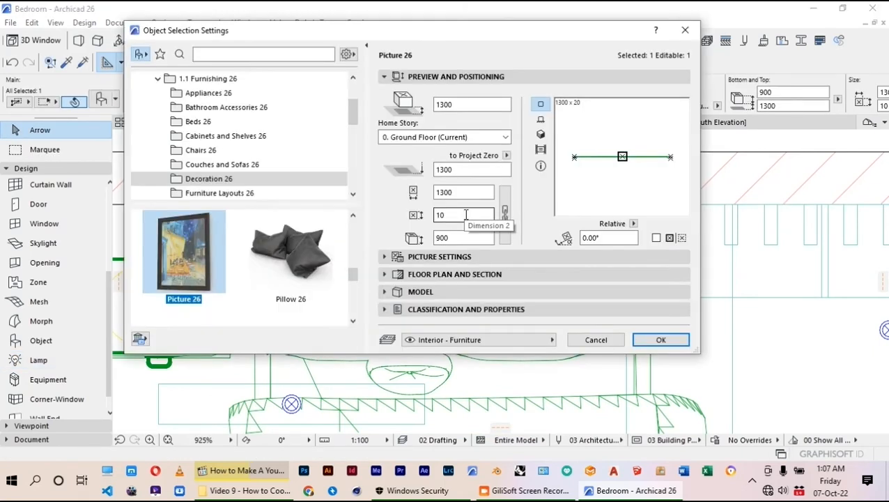
click(467, 257)
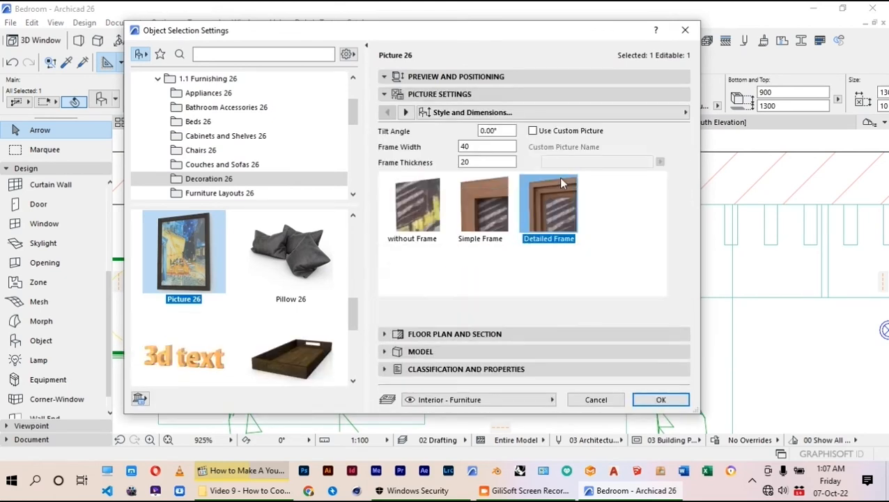
click(532, 131)
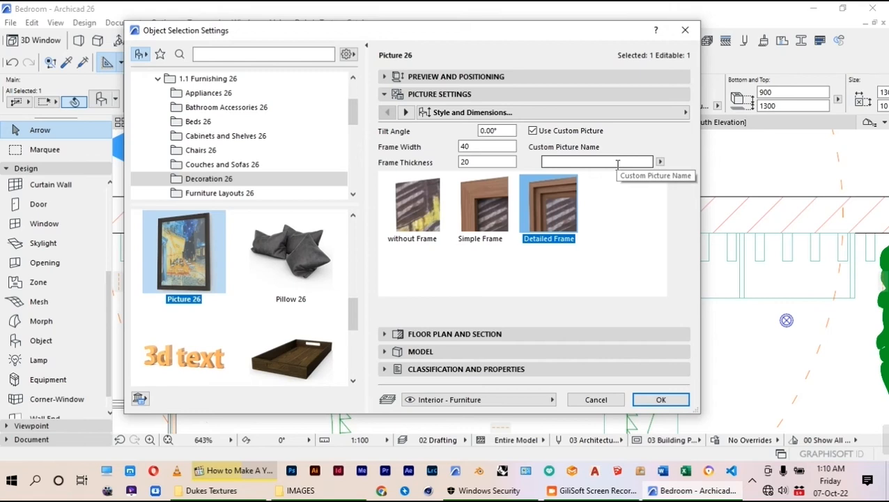
click(618, 164)
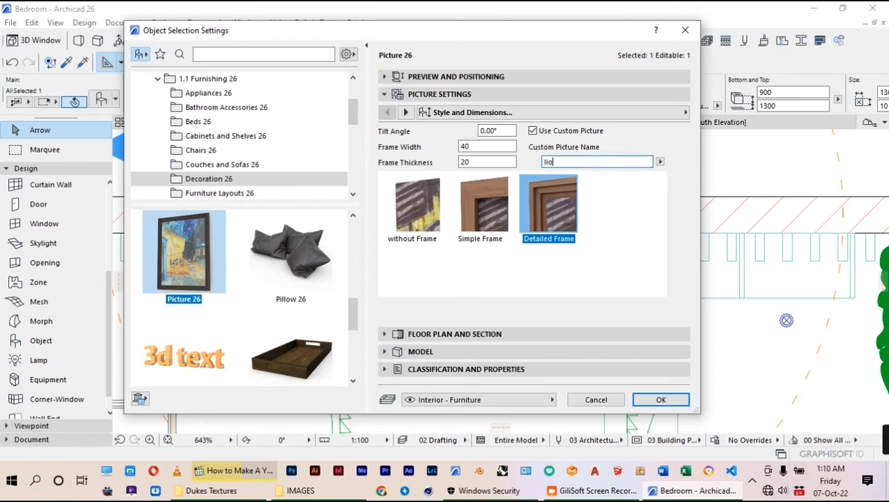
click(660, 161)
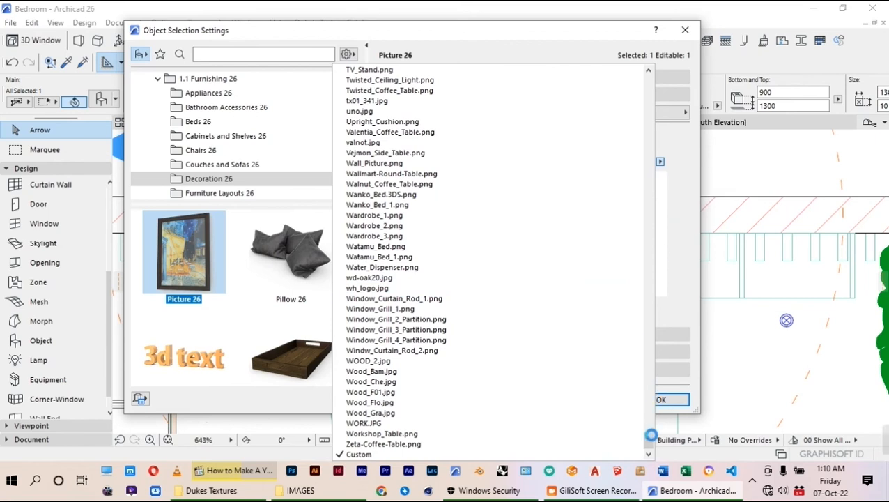
drag(650, 431, 649, 359)
click(381, 445)
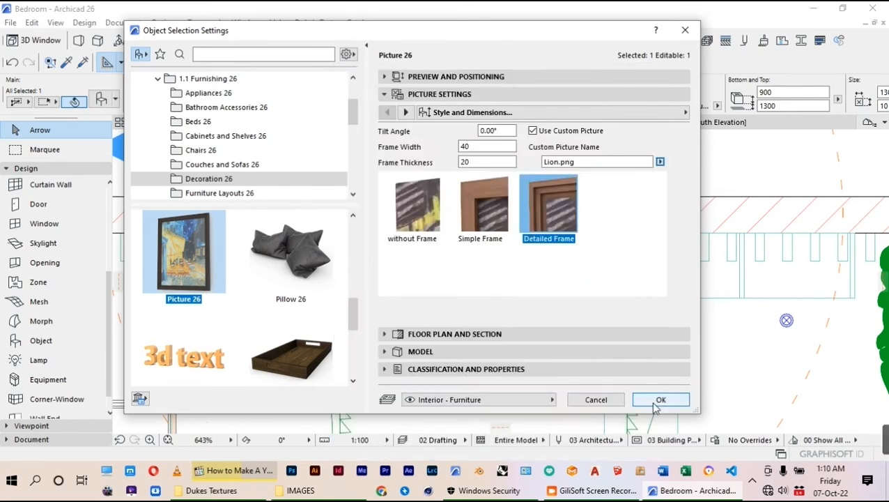
click(661, 399)
click(498, 161)
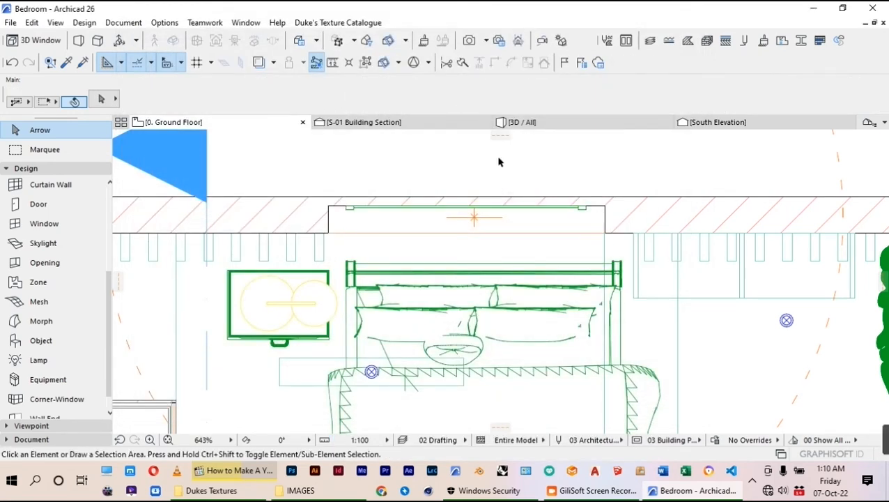
Step: Override the reference-line face of the wall at the door end of the bedroom with BEDROOM MAIN PAINT
scroll(446, 167, down, 8)
scroll(411, 385, up, 3)
click(443, 398)
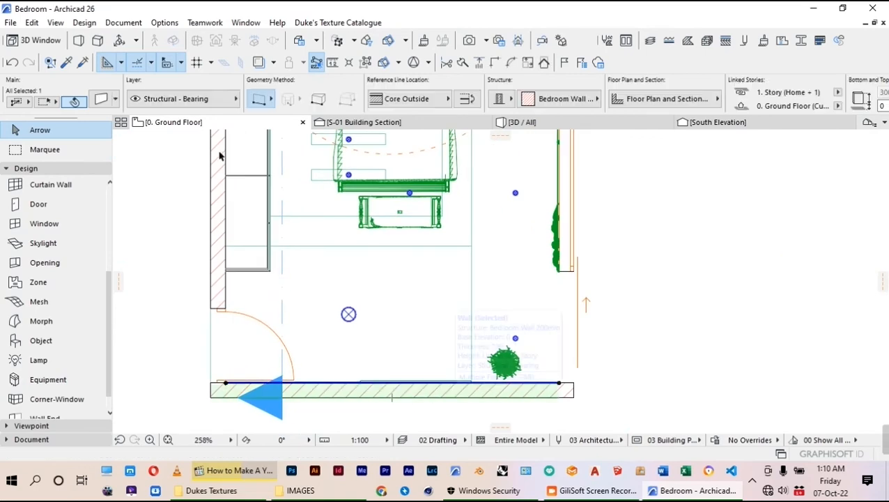
click(102, 102)
click(224, 217)
click(294, 221)
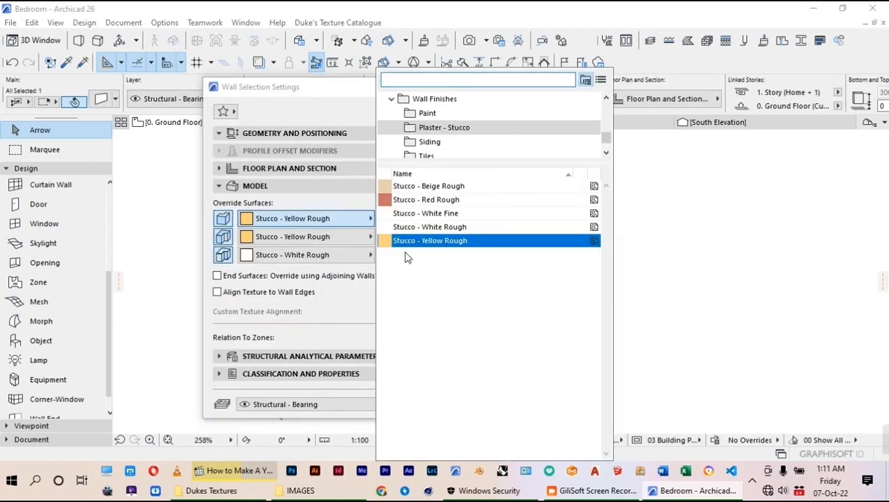
click(427, 113)
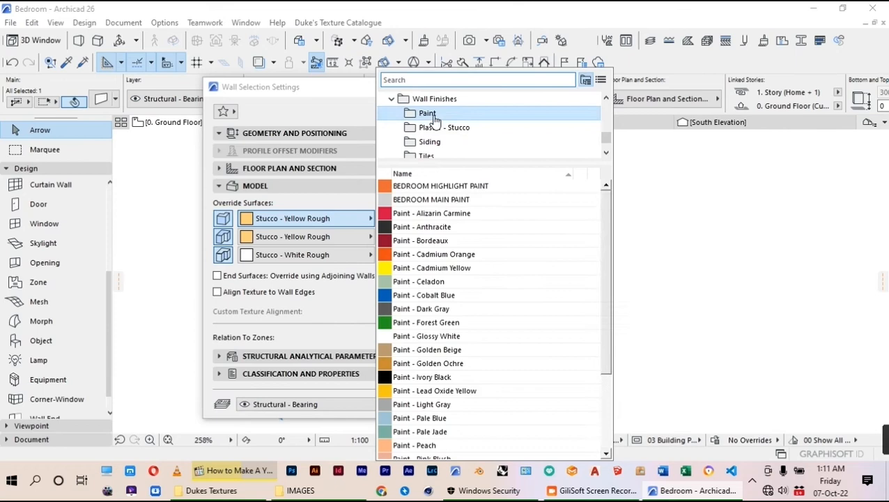
click(432, 200)
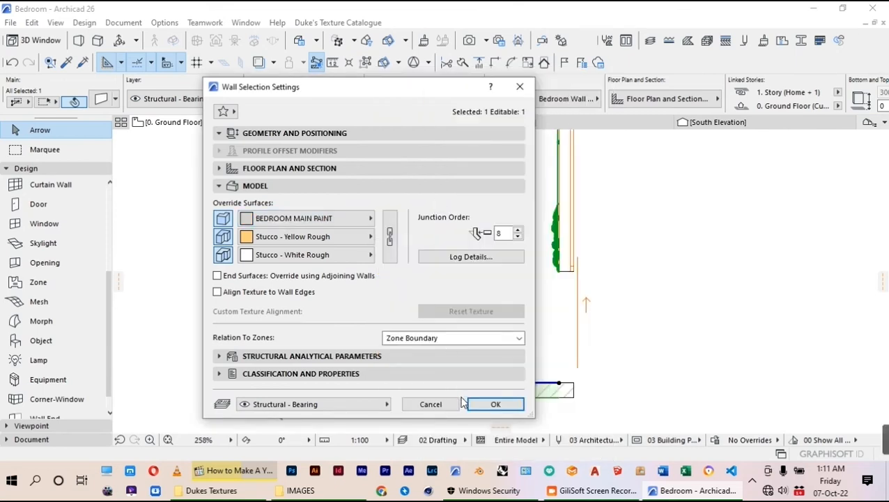
click(389, 237)
click(495, 404)
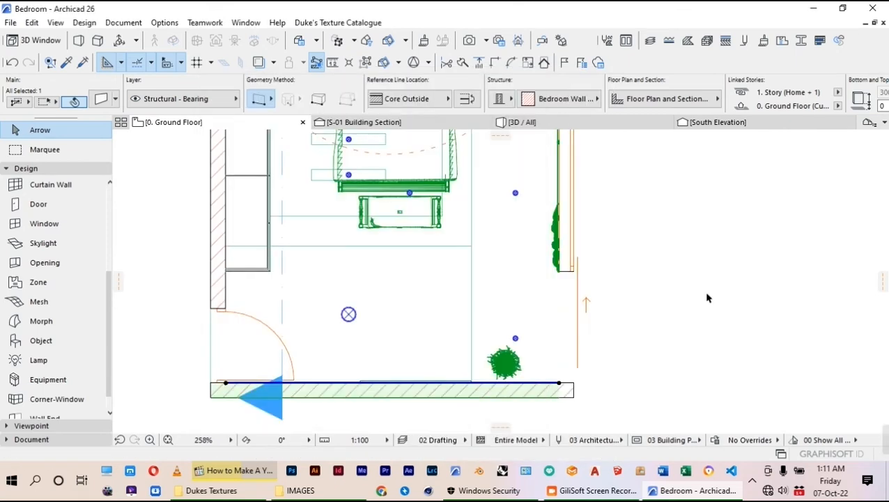
Step: Enable the custom surface for leaf 4 of the Bucket_O_Flowers plant and assign it Paint - Alizarin Carmine
scroll(443, 324, down, 3)
scroll(460, 356, up, 3)
click(489, 341)
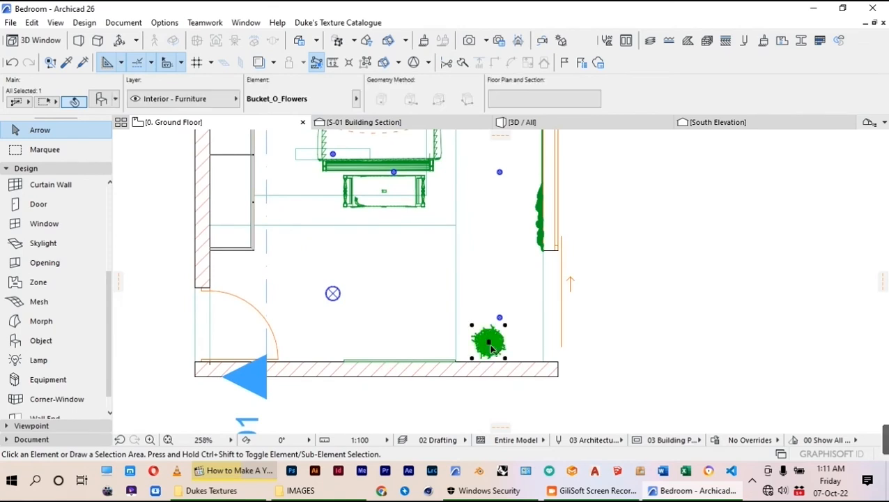
key(ctrl+t)
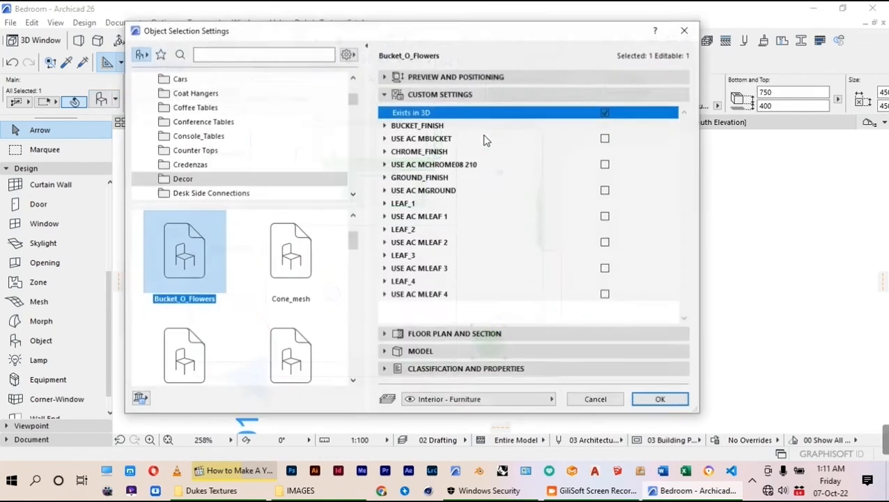
click(606, 295)
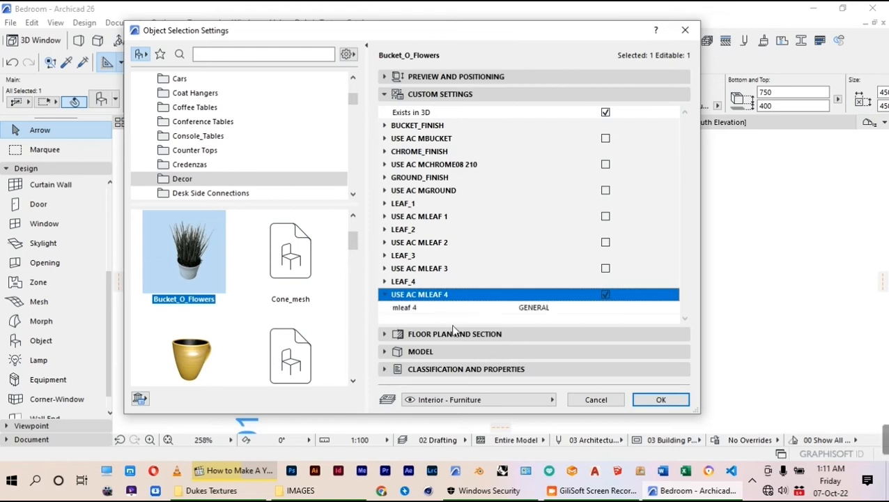
click(528, 309)
click(674, 307)
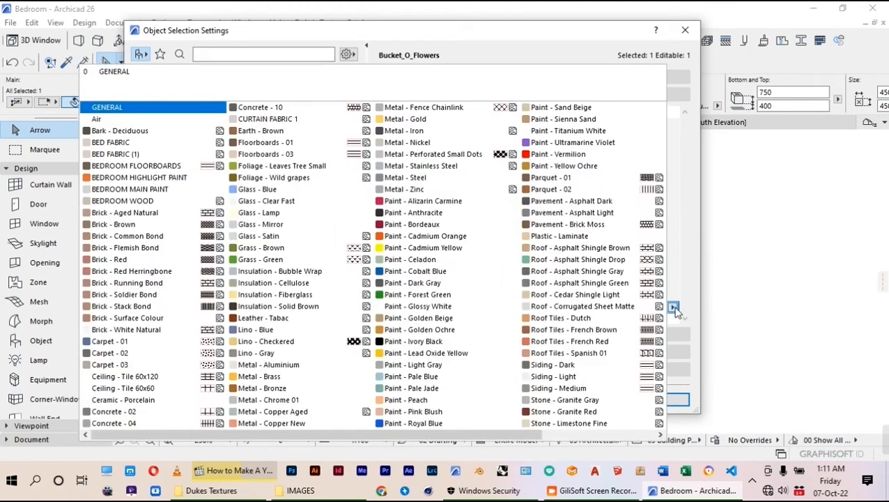
click(452, 207)
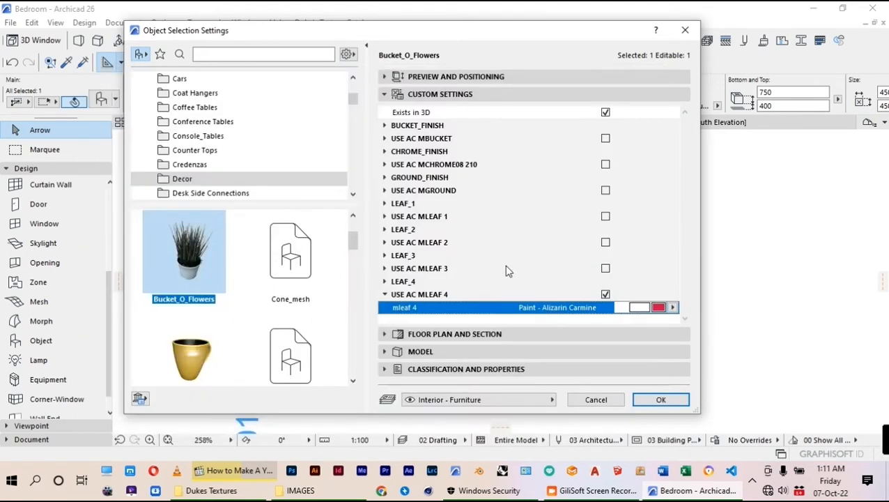
Step: Enable custom surfaces for the plant's leaves 3 and 2, using Paint - Cadmium Orange and Paint - Forest Green respectively
click(606, 270)
click(384, 269)
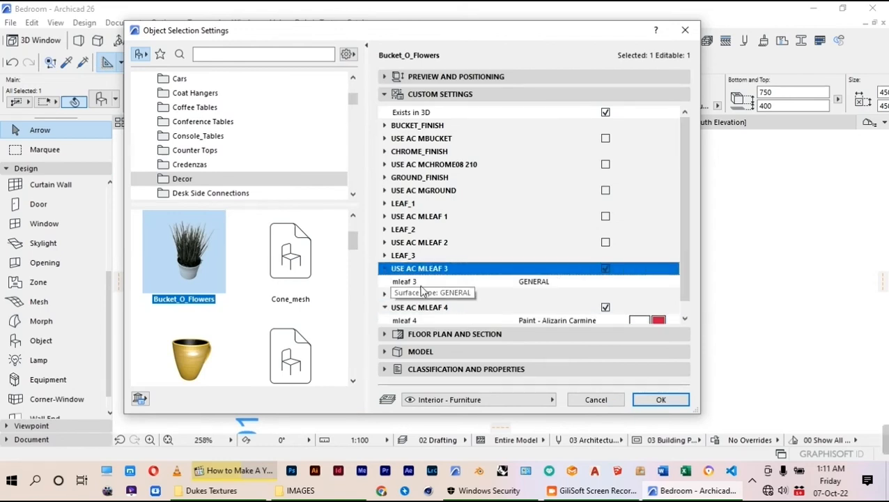
click(549, 283)
click(673, 281)
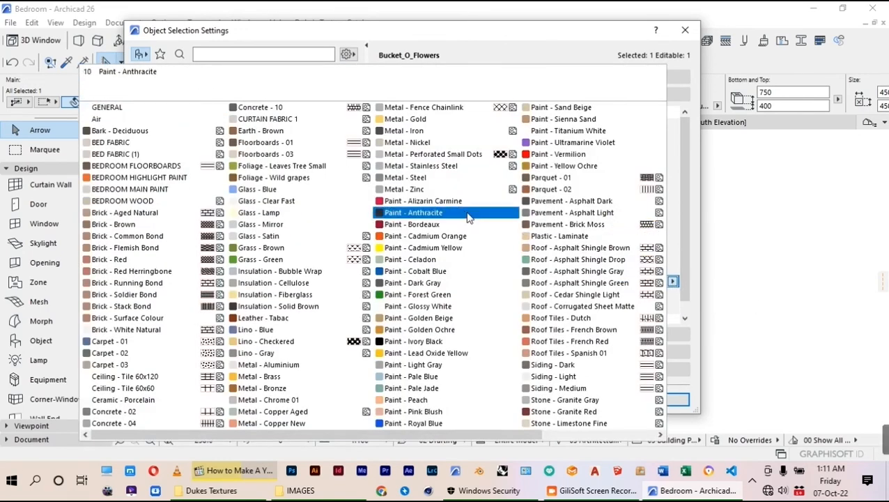
click(437, 239)
click(614, 255)
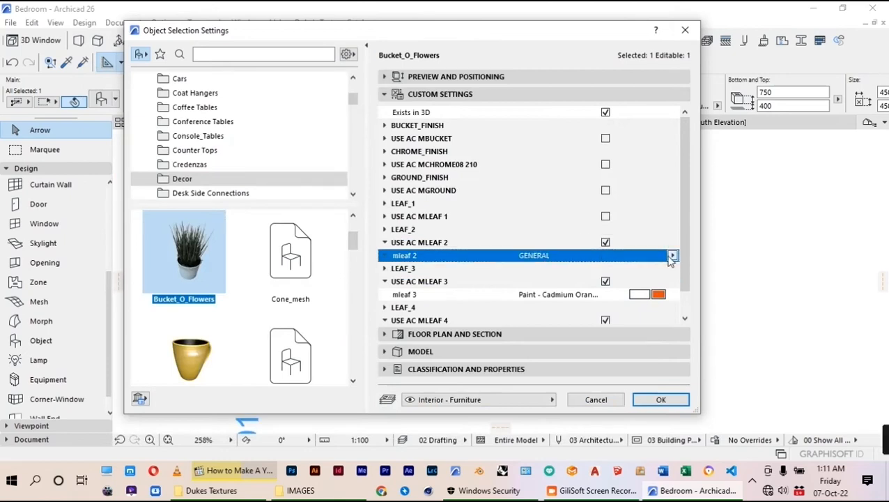
click(673, 255)
click(427, 295)
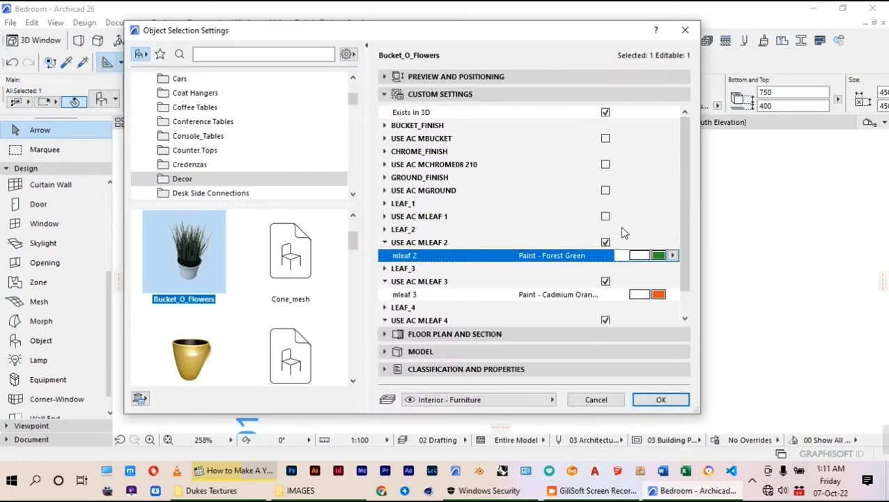
Step: Enable the custom surface for the plant's leaf 1, assign Foliage - Leaves Tree Small, and confirm the plant settings
click(606, 216)
click(385, 217)
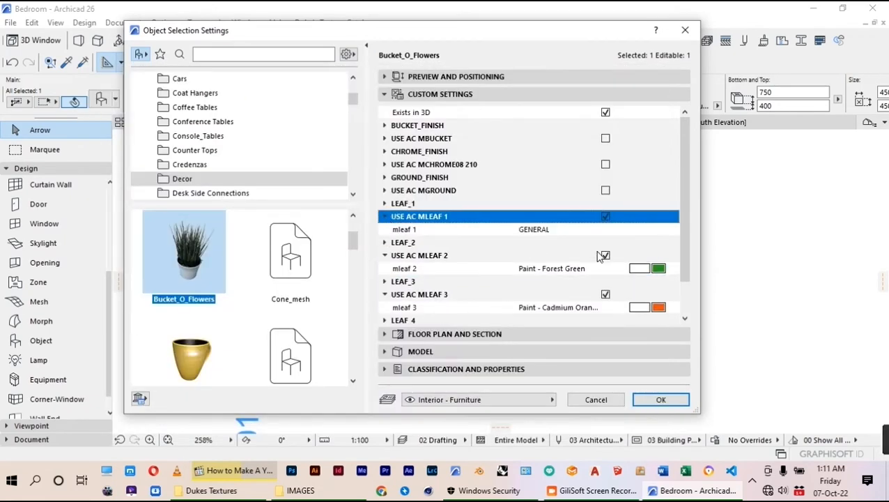
click(606, 231)
click(673, 231)
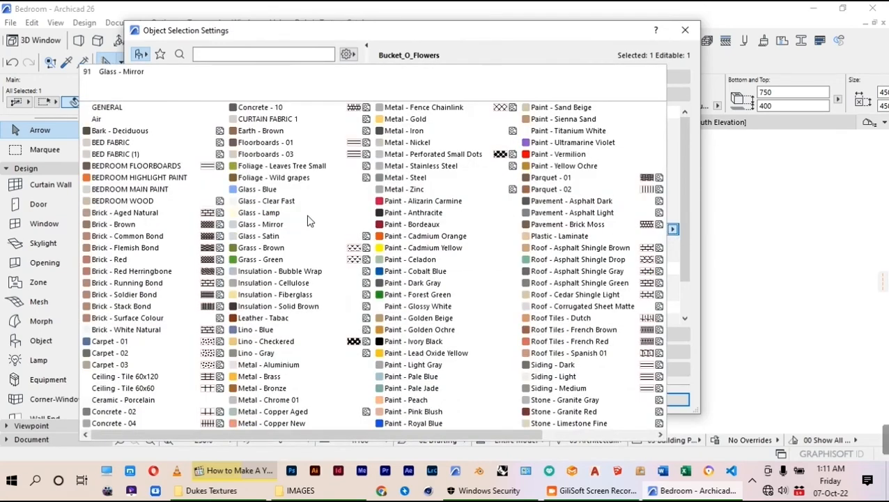
click(352, 166)
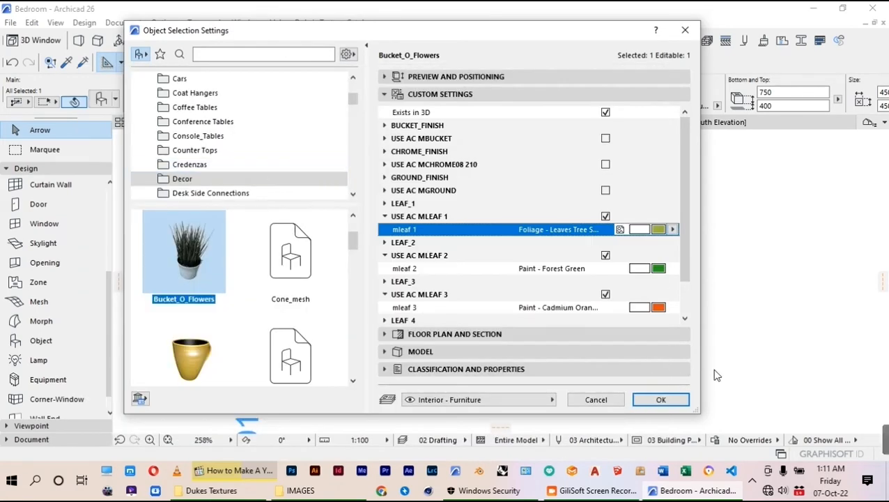
click(661, 400)
Step: Look over the bedroom floor plan from the headboard wall to the wall at the door end
scroll(458, 218, down, 5)
scroll(458, 218, up, 5)
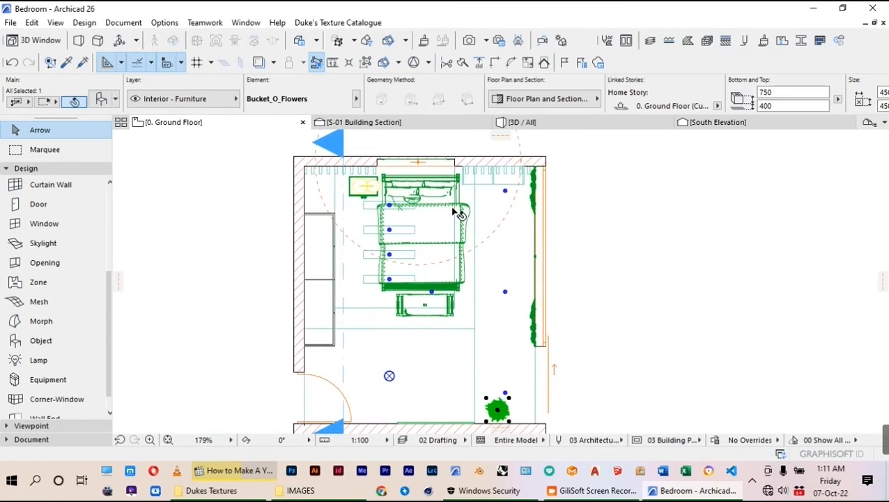
scroll(455, 210, down, 3)
scroll(457, 209, up, 3)
scroll(303, 146, up, 2)
scroll(497, 222, down, 2)
scroll(672, 230, up, 2)
scroll(540, 187, down, 4)
scroll(440, 394, up, 2)
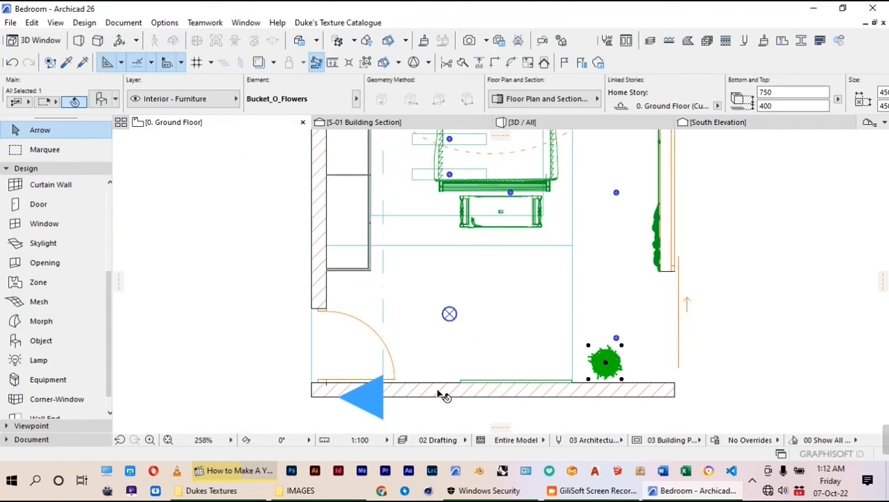
Step: Shorten the mirror on the door-end wall by moving its door-side end toward the plant
scroll(439, 395, up, 1)
scroll(560, 346, up, 3)
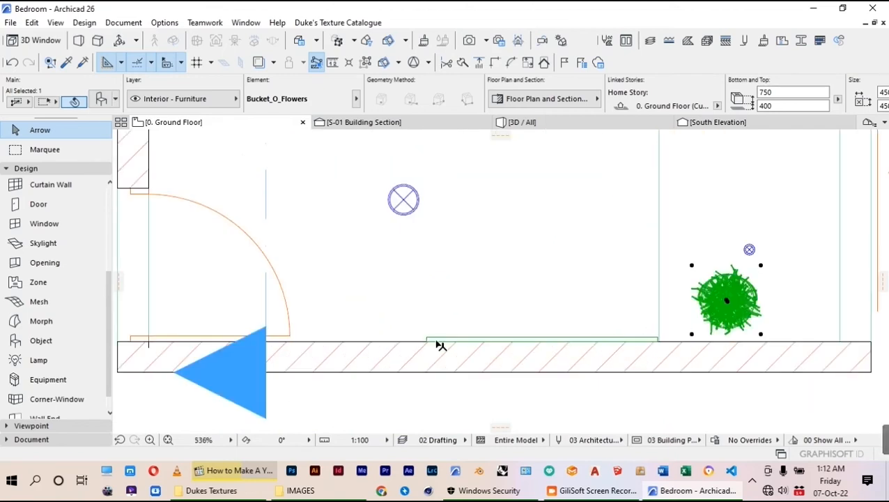
click(429, 342)
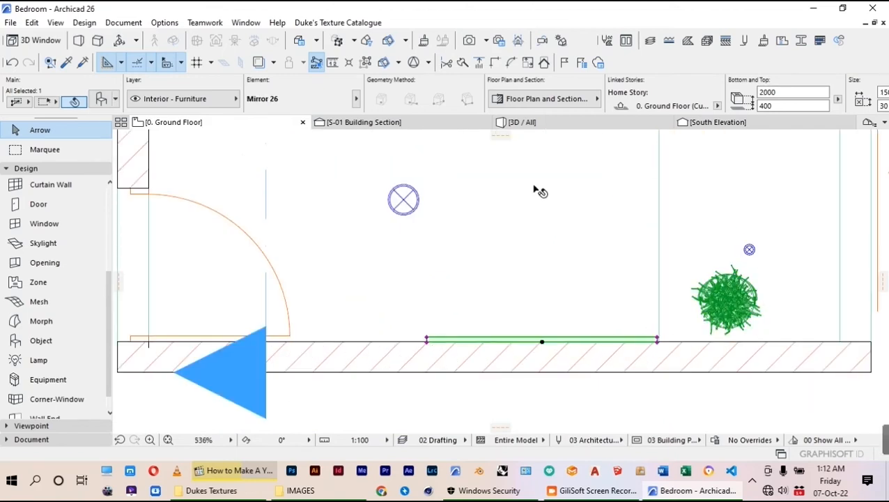
scroll(428, 342, up, 3)
click(427, 341)
click(566, 341)
scroll(502, 323, down, 4)
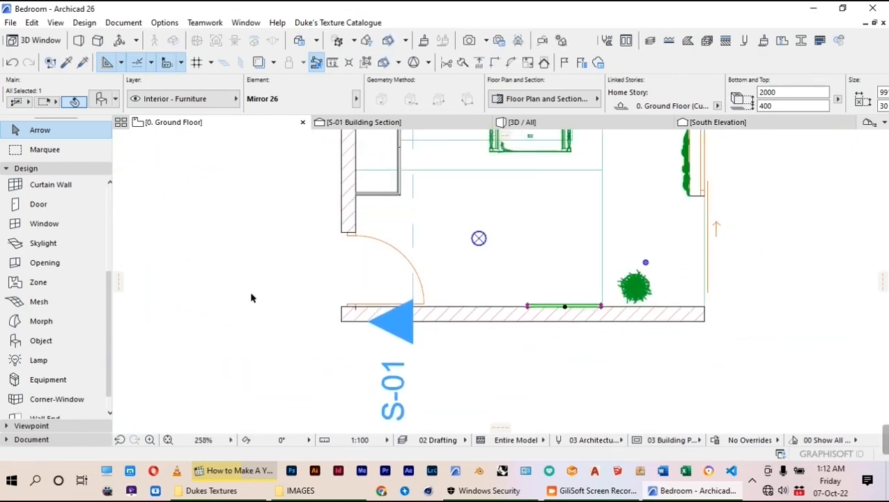
Step: Choose Flat Panel TV 26 from Health and Recreation 26 as the default object
click(37, 341)
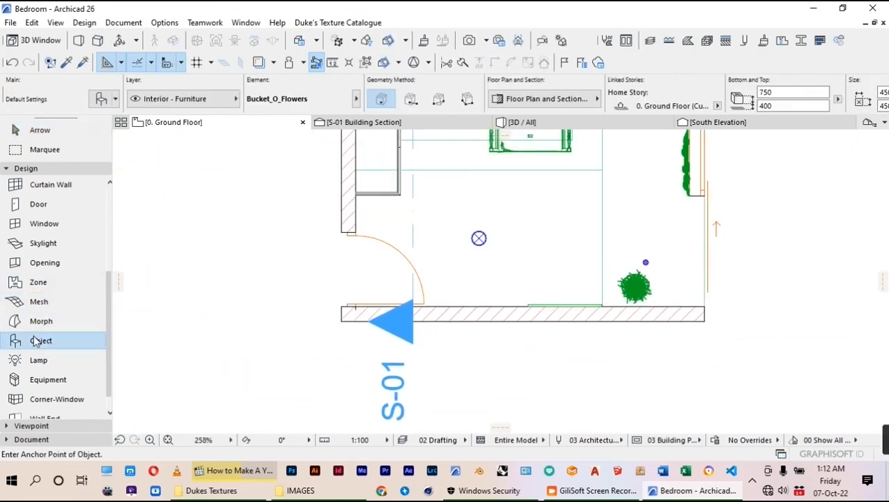
double_click(37, 341)
click(223, 107)
scroll(215, 257, down, 3)
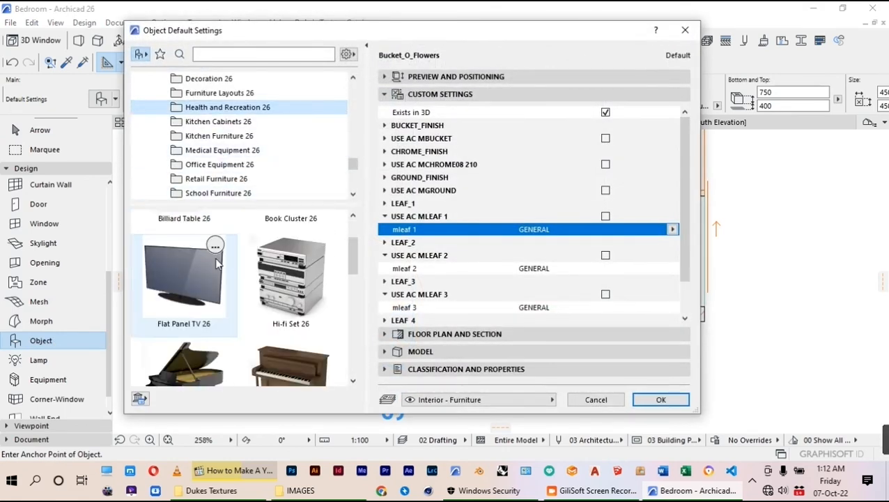
click(209, 265)
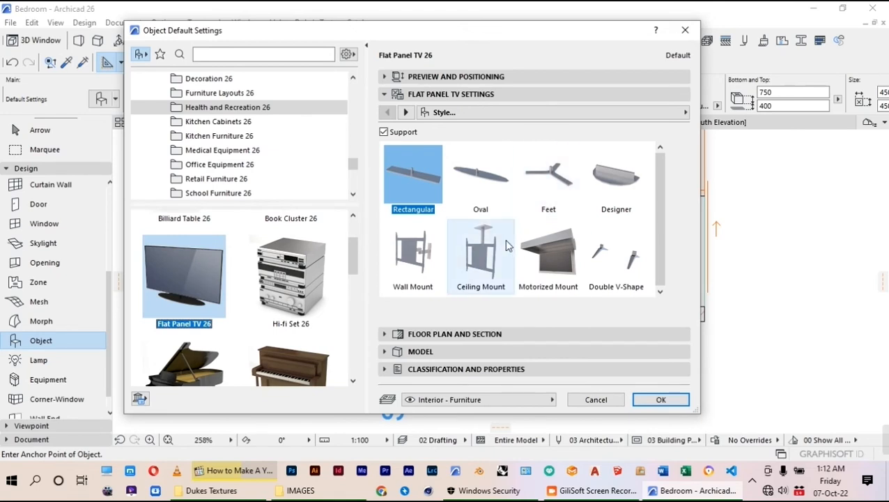
Step: Set the TV's support style to Wall Mount and its elevation to Project Zero to 1400 mm
click(420, 269)
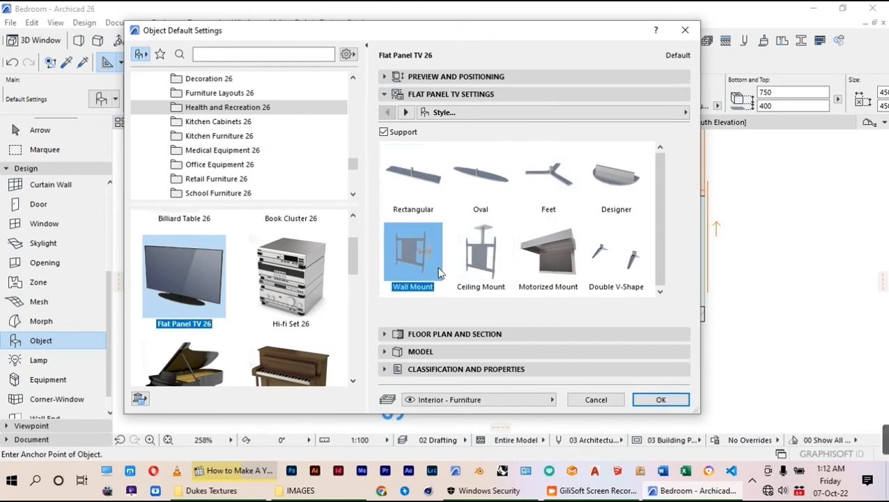
click(457, 77)
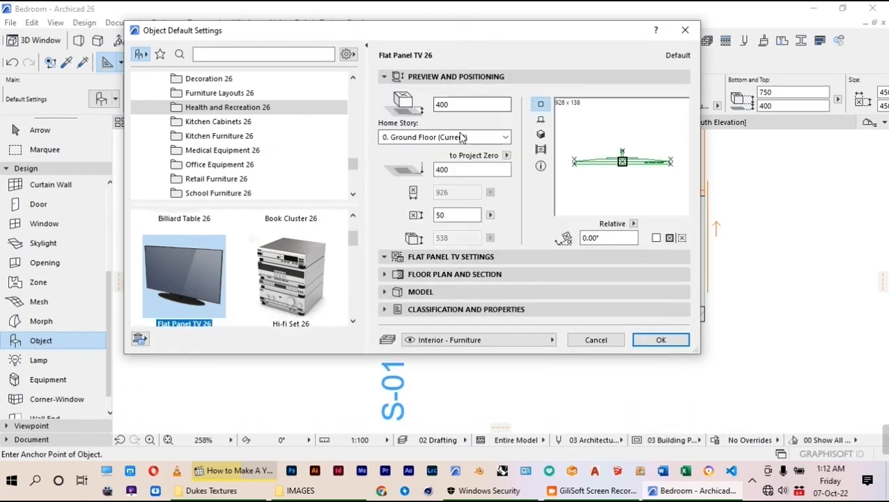
double_click(456, 170)
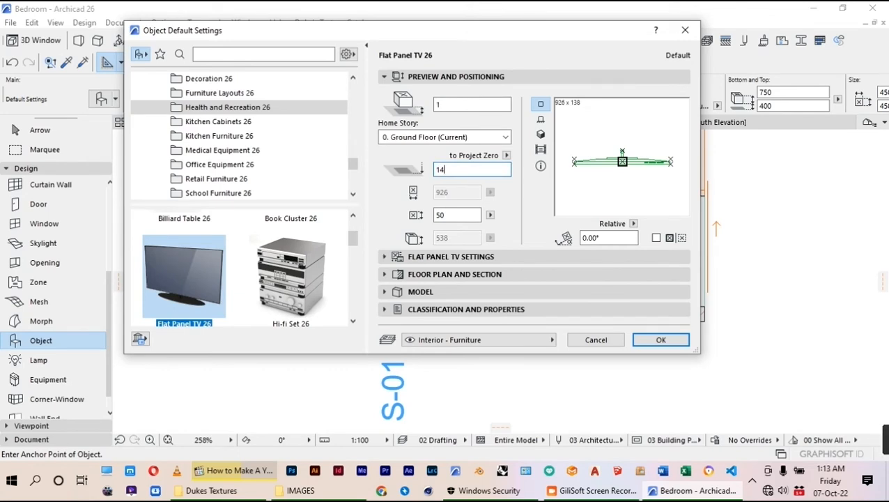
Step: Set the TV's screen diagonal to 1300 mm in its dimensions settings
click(566, 255)
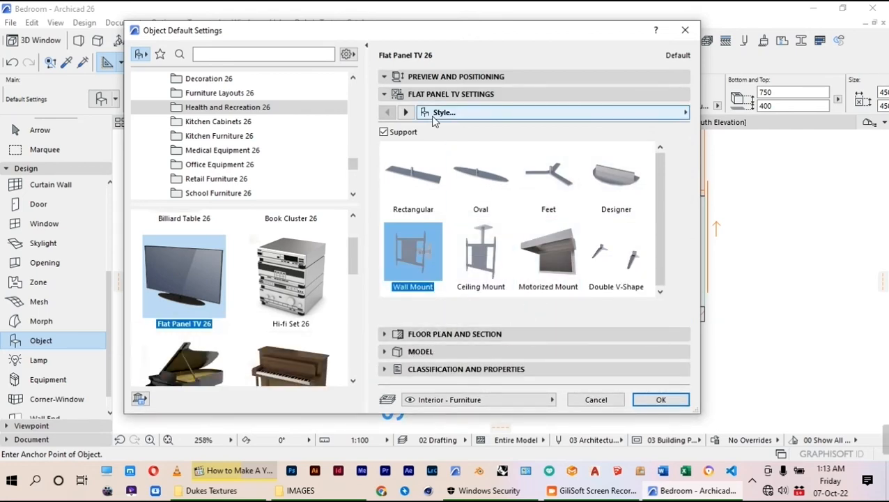
click(685, 113)
click(738, 127)
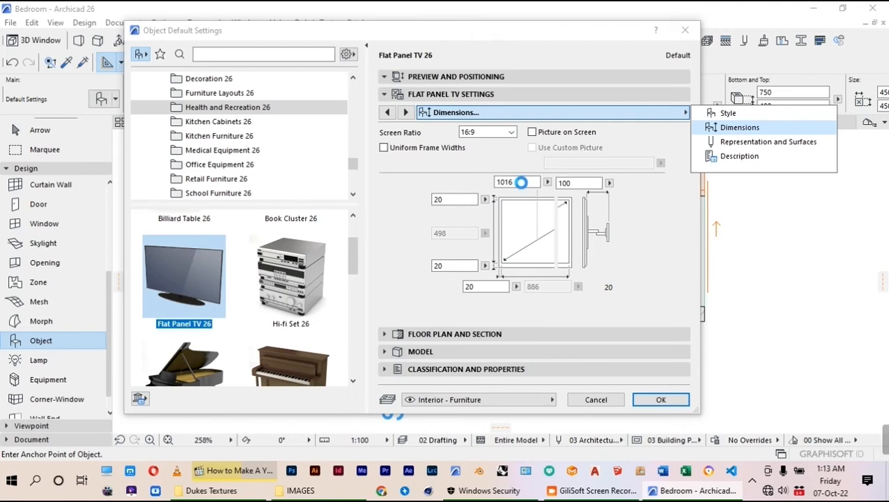
click(516, 181)
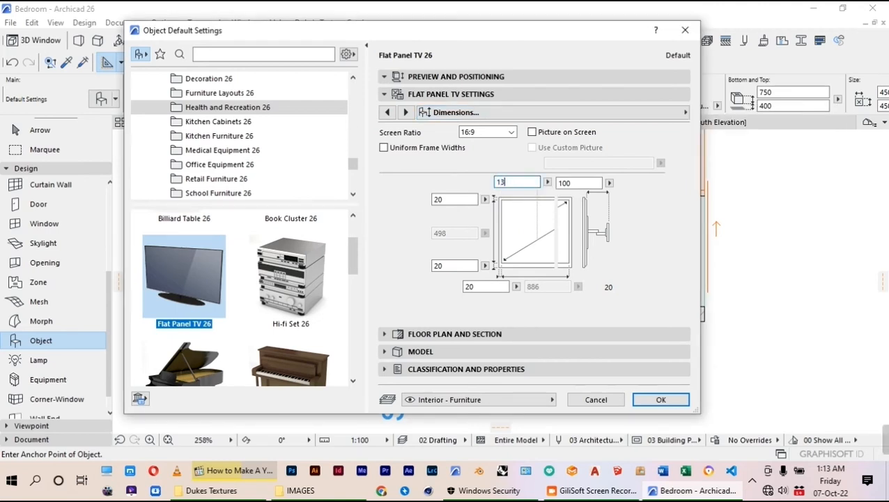
text(1300)
Step: Enable the picture on the TV screen, use the custom picture Manu.jpg, and confirm the object settings
click(532, 132)
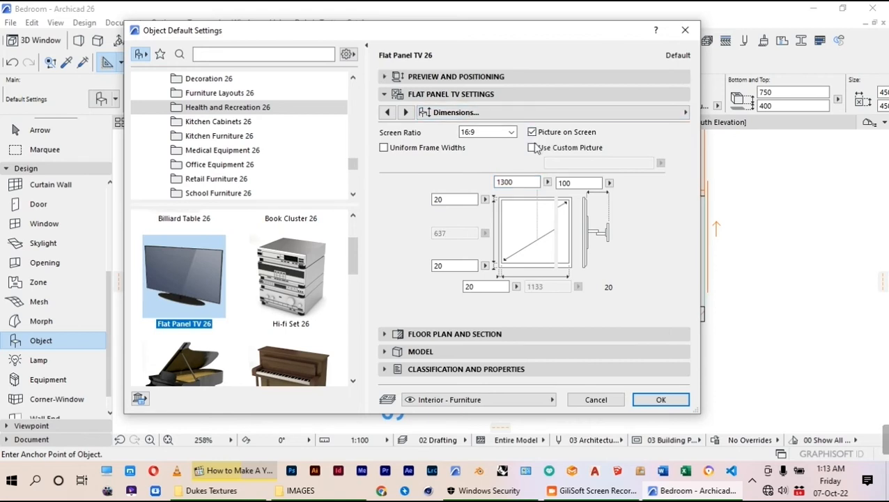
click(533, 148)
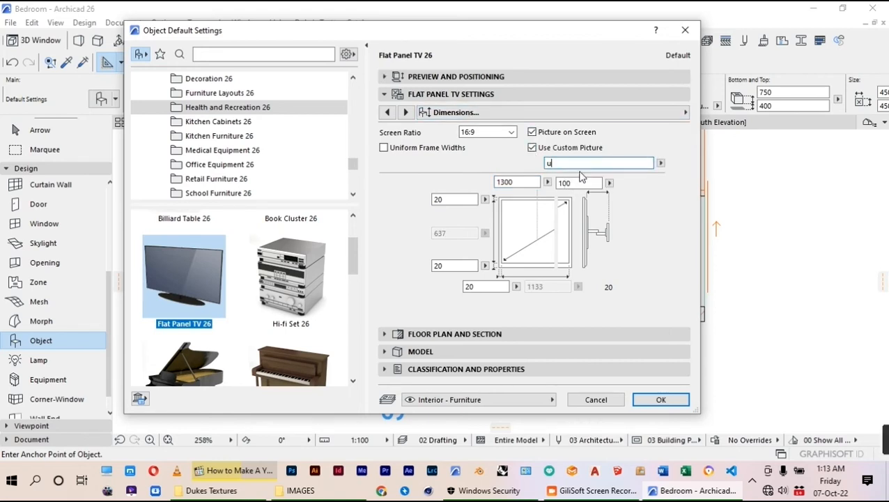
click(661, 163)
scroll(457, 227, up, 10)
scroll(451, 215, up, 20)
scroll(408, 175, up, 15)
click(377, 183)
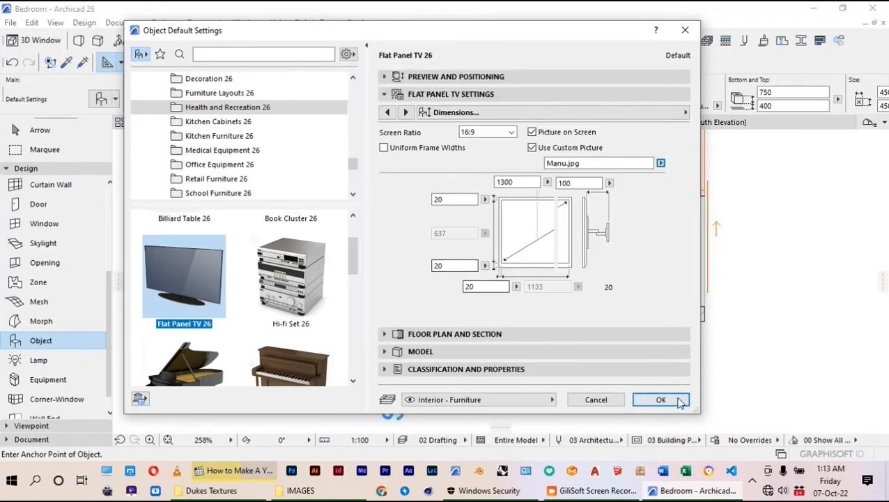
click(676, 401)
Step: Place the TV just inside the door-end wall and mirror a copy of it about a horizontal line
click(501, 289)
click(42, 131)
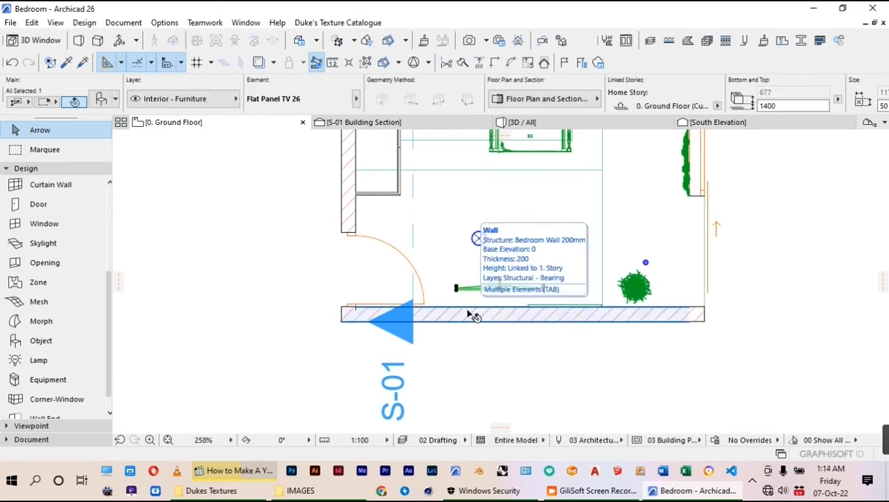
key(ctrl+alt+m)
click(481, 280)
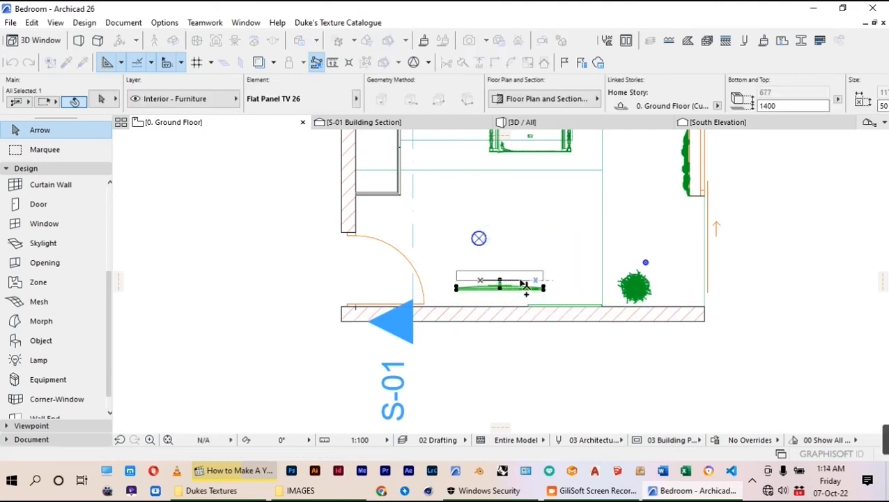
click(527, 279)
Step: Delete the original TV, keeping the mirrored copy whose mount points toward the door-end wall
scroll(525, 280, up, 1)
click(543, 290)
key(Delete)
Step: Move the mirrored TV by the end of its mount onto the inner face of the door-end wall
click(544, 272)
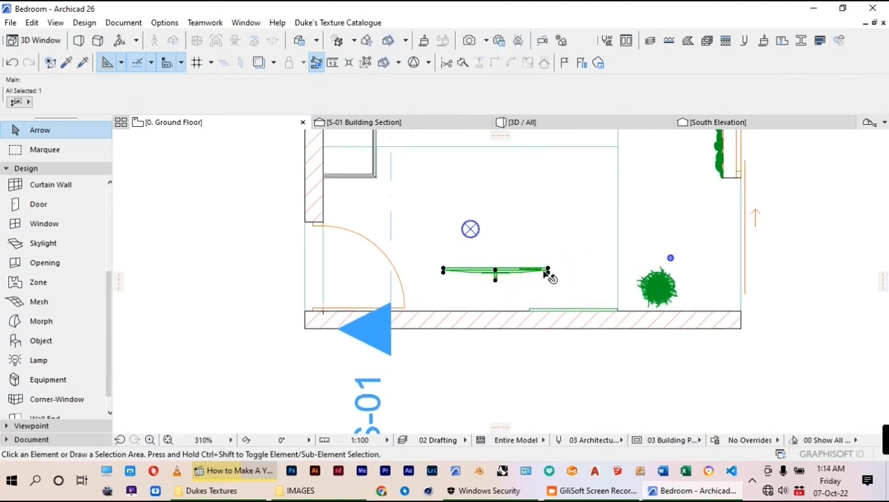
key(ctrl+d)
click(498, 280)
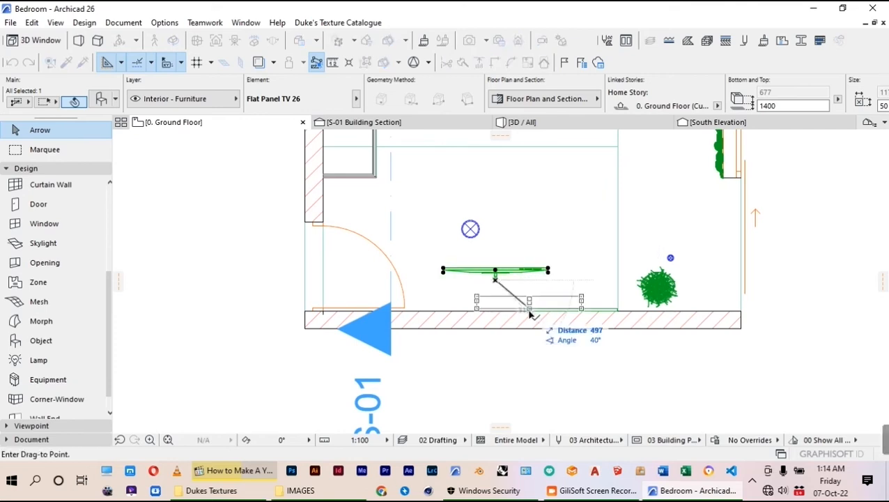
scroll(530, 314, up, 1)
click(523, 318)
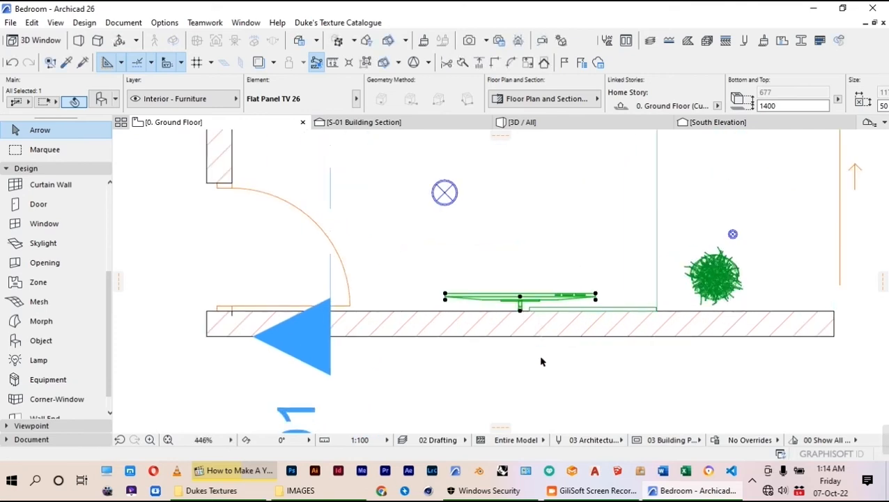
Step: Stretch the door-side end of the mirror past the TV toward the door, making it about 2065 mm long
click(529, 311)
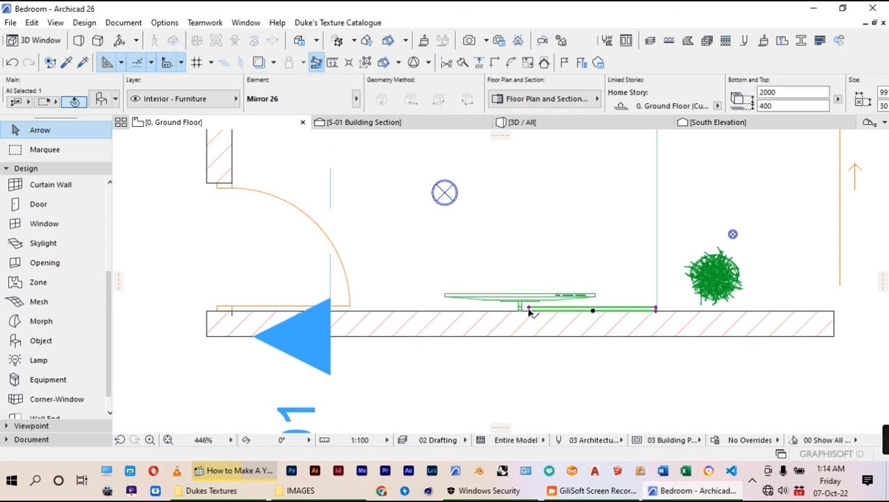
click(529, 310)
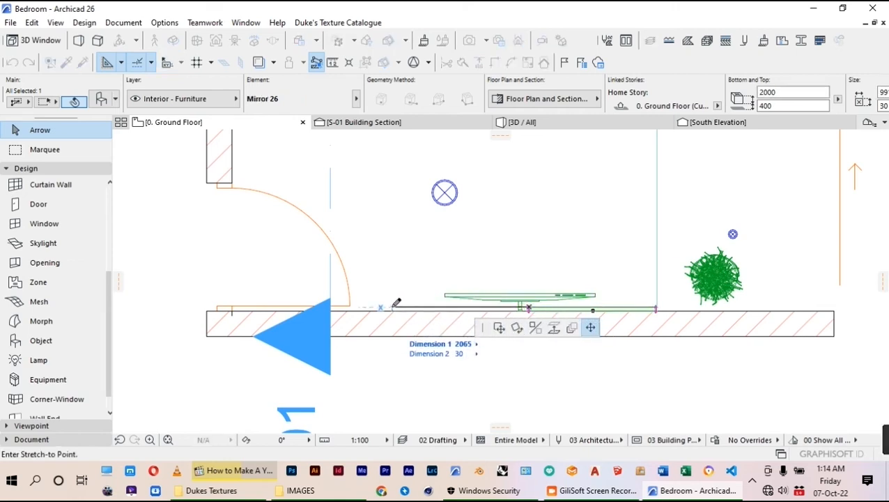
click(391, 309)
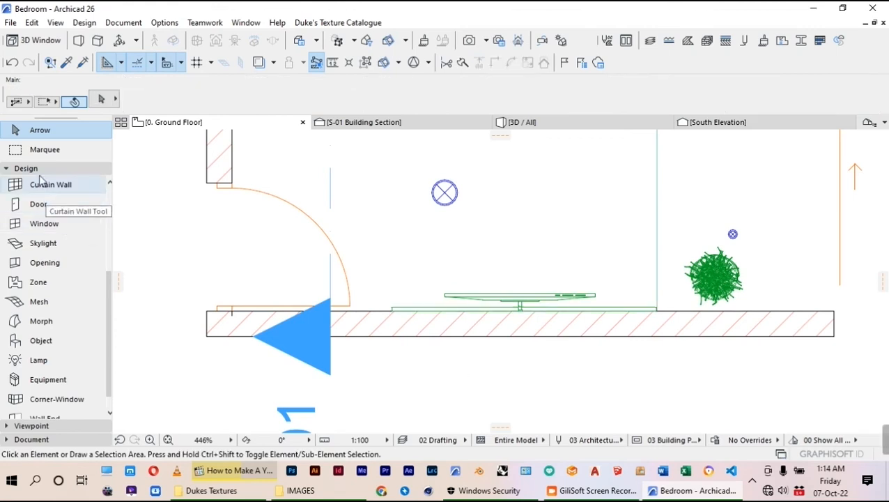
Step: Enclose the TV and mirror on the door-end wall with a marquee and show that region in 3D from the room side
click(38, 149)
click(238, 260)
click(690, 368)
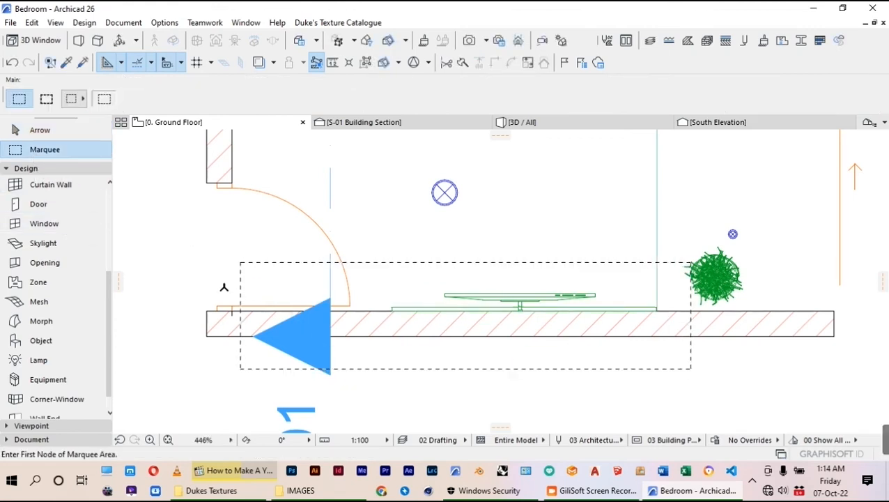
right_click(185, 207)
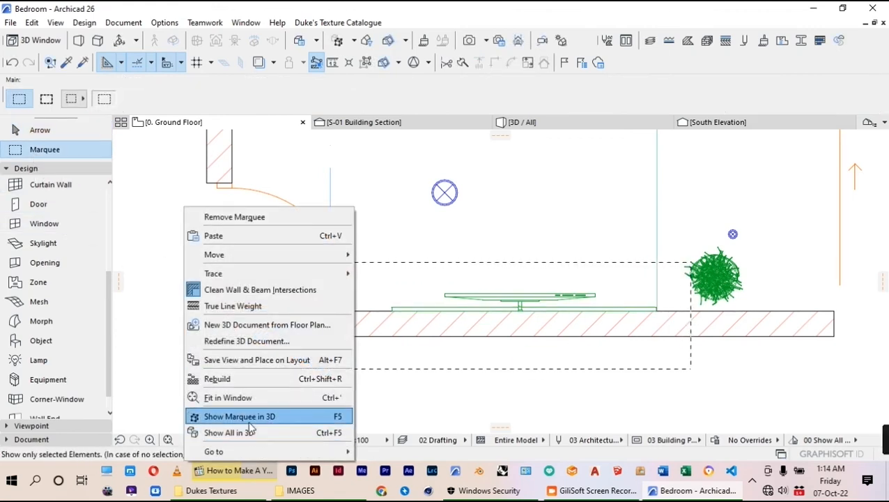
click(239, 416)
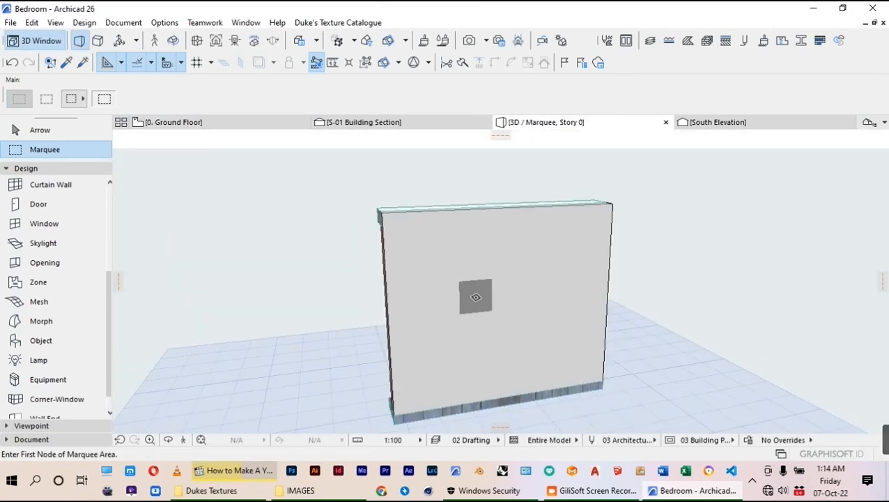
shift+middle_drag(476, 298, 528, 339)
scroll(517, 300, up, 2)
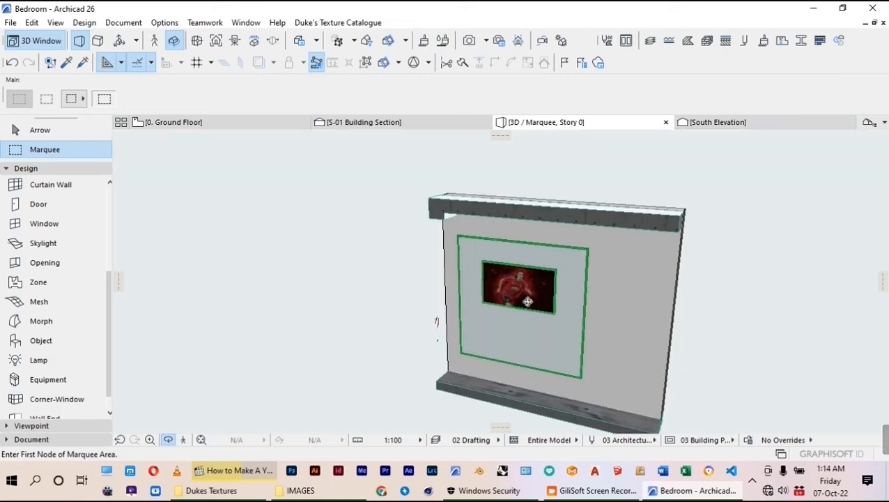
scroll(526, 302, up, 1)
key(Escape)
Step: Set the height of the mirror below the TV to 900 mm
click(593, 244)
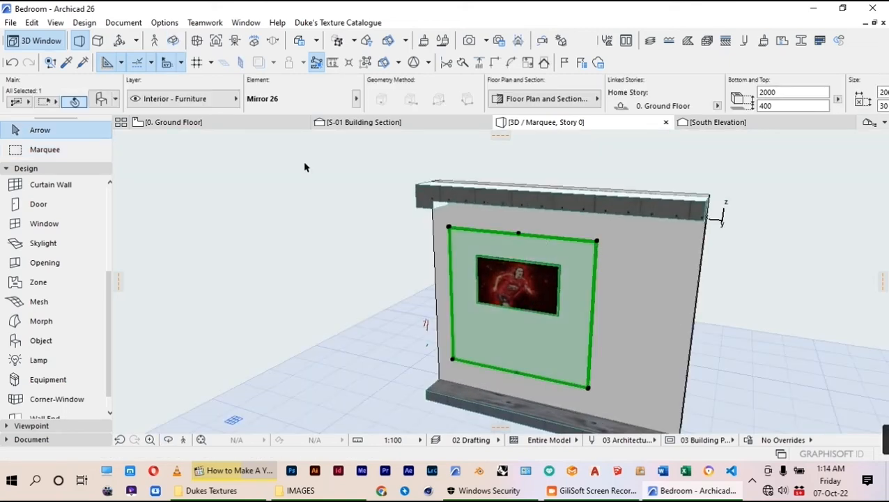
click(96, 107)
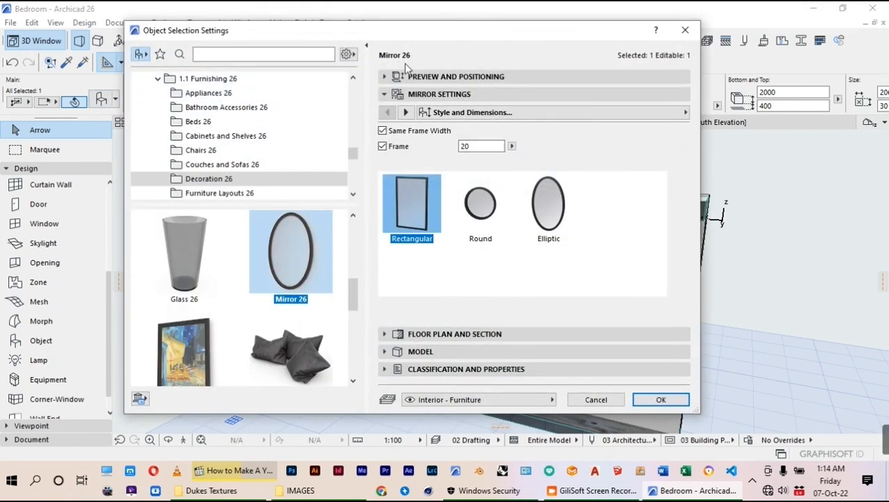
click(421, 75)
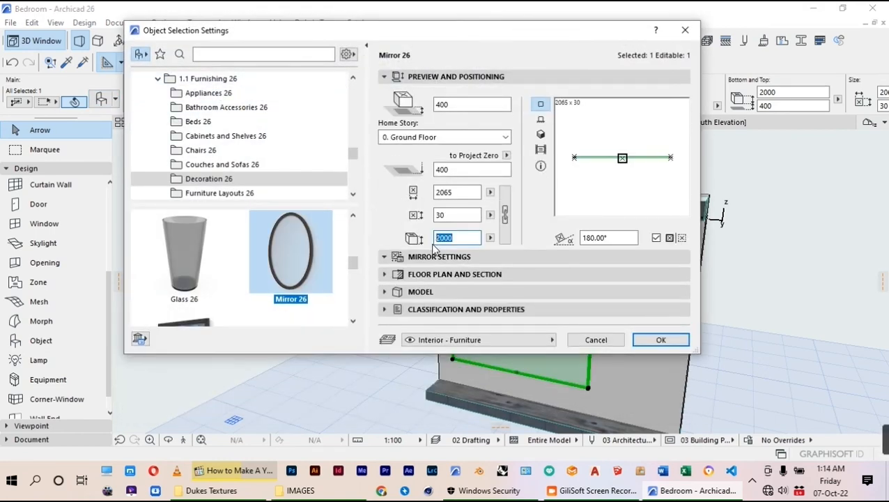
text(1000)
key(Return)
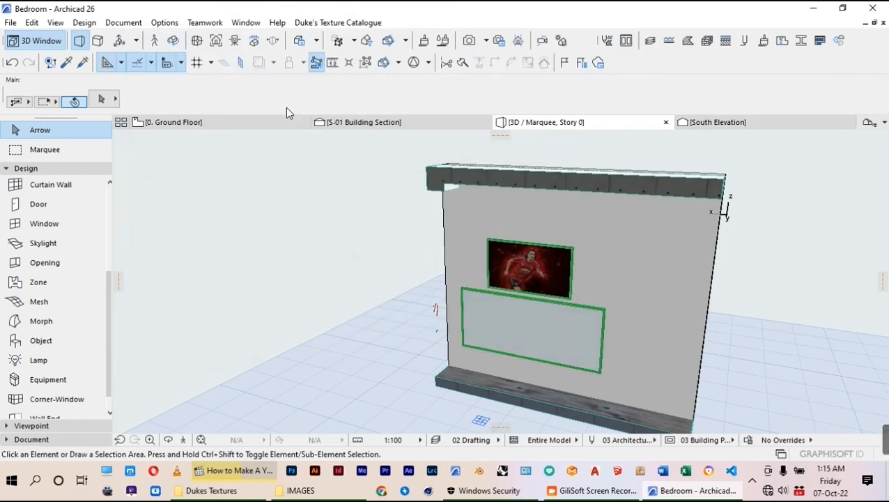
Step: On the ground floor plan, stretch the mirror past the plant at one end and to the door swing at the other
click(258, 123)
scroll(568, 315, down, 3)
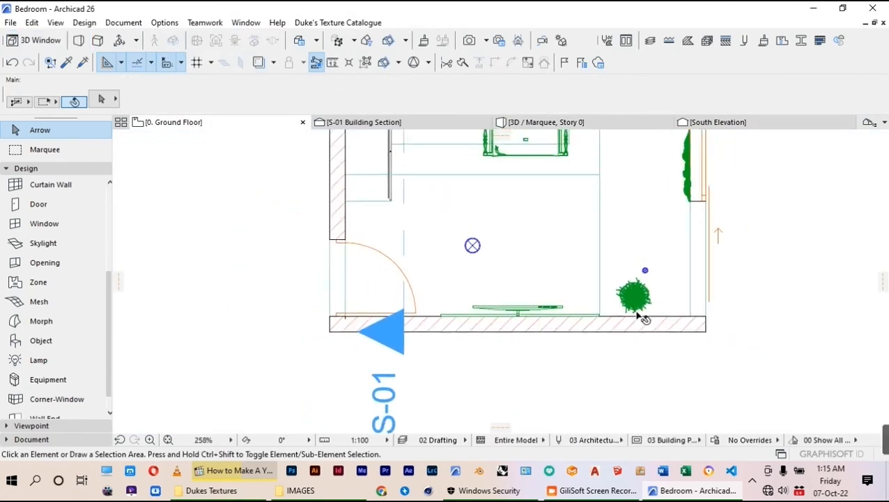
scroll(587, 314, up, 4)
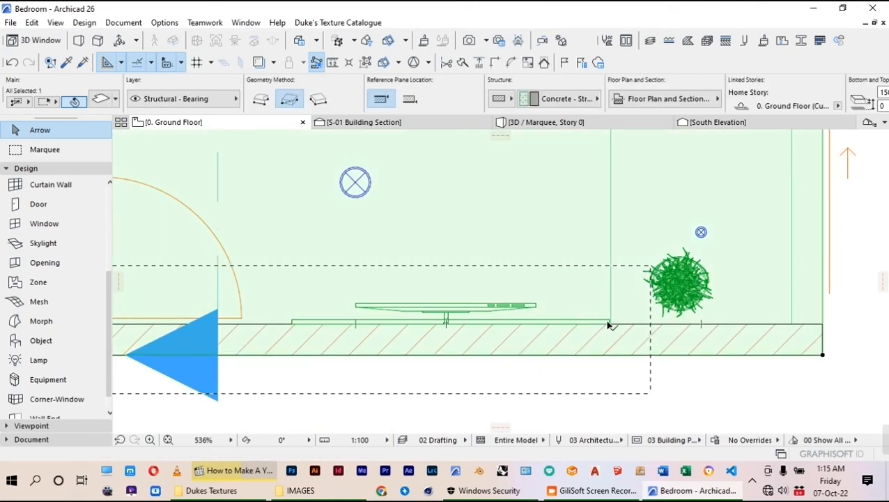
click(609, 322)
click(609, 321)
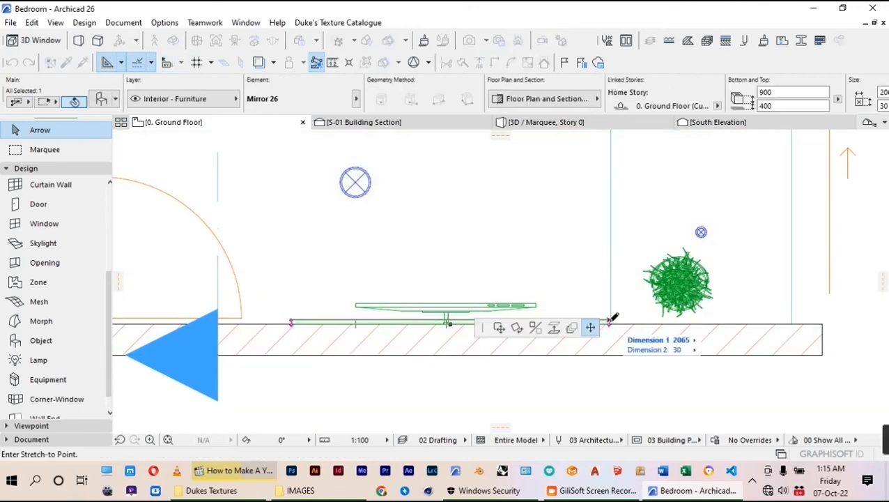
click(776, 319)
click(292, 321)
click(243, 321)
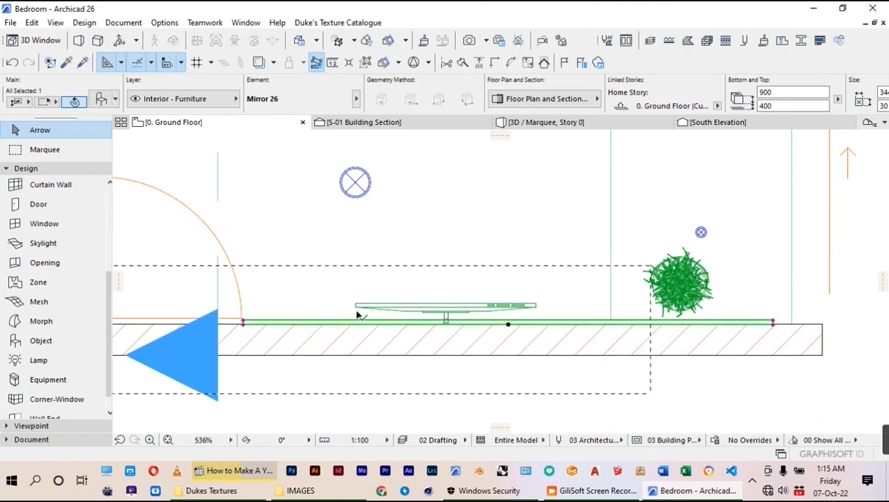
Step: Move the TV along the door-end wall to line up its centre with the bench at the foot of the bed
scroll(359, 313, down, 4)
click(621, 327)
scroll(335, 314, up, 3)
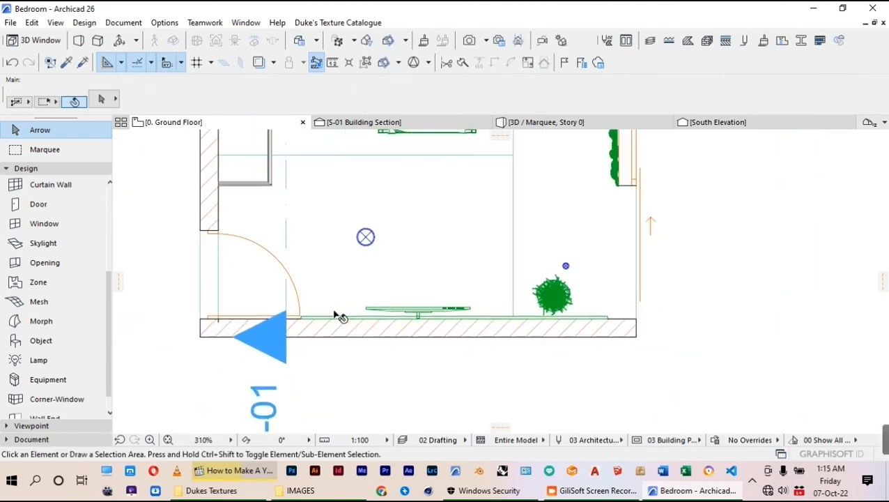
click(368, 313)
scroll(470, 374, down, 3)
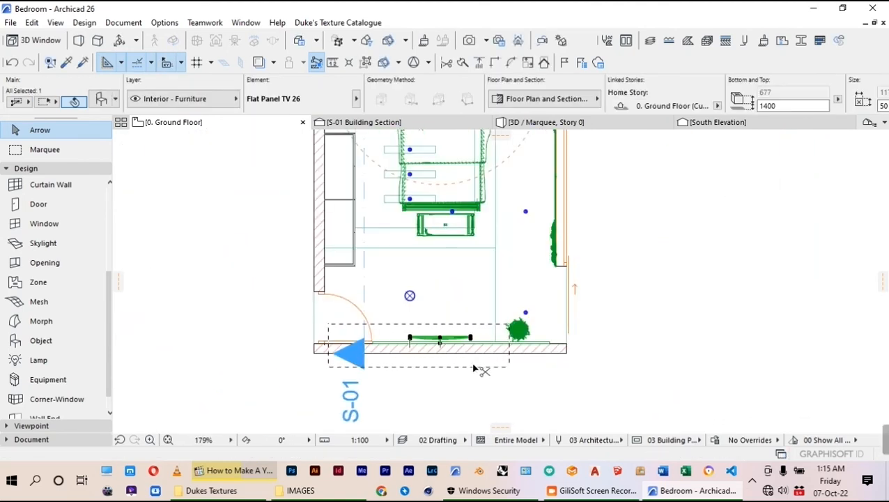
key(ctrl+d)
scroll(452, 356, up, 1)
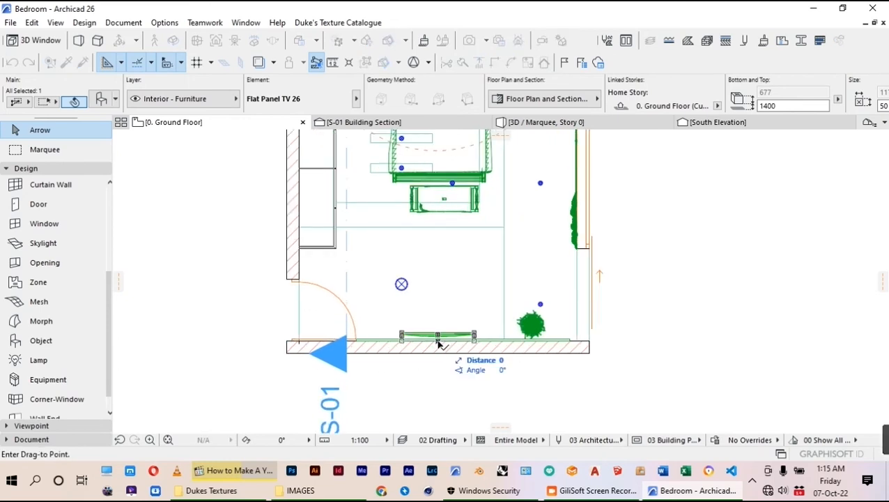
click(446, 341)
click(517, 369)
Step: Clear the marquee around the TV and mirror on the ground floor plan
scroll(518, 368, down, 3)
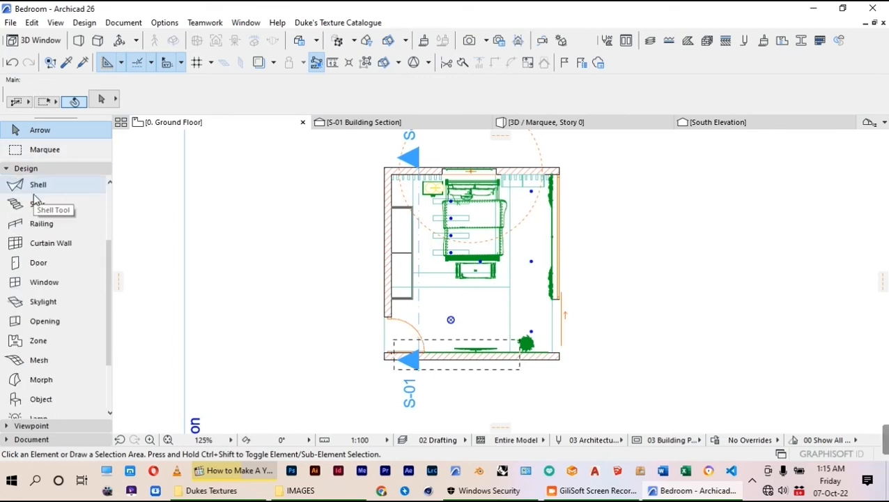
scroll(38, 223, up, 3)
click(39, 223)
key(Escape)
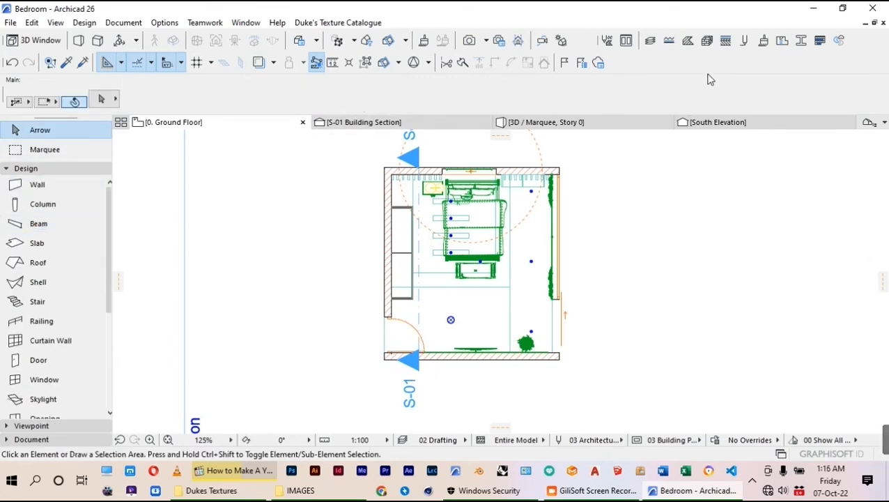
Step: Create a new blank complex profile named Skirting in the Bedroom folder under Structural, Generic
click(800, 42)
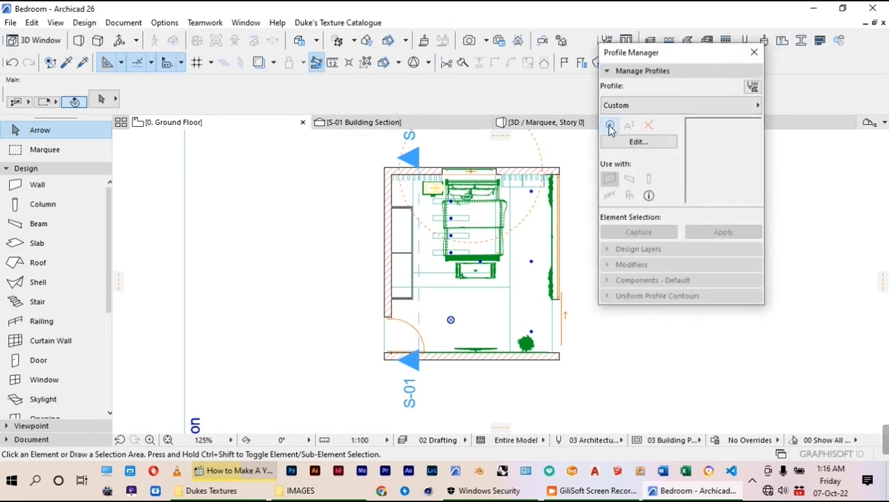
click(611, 124)
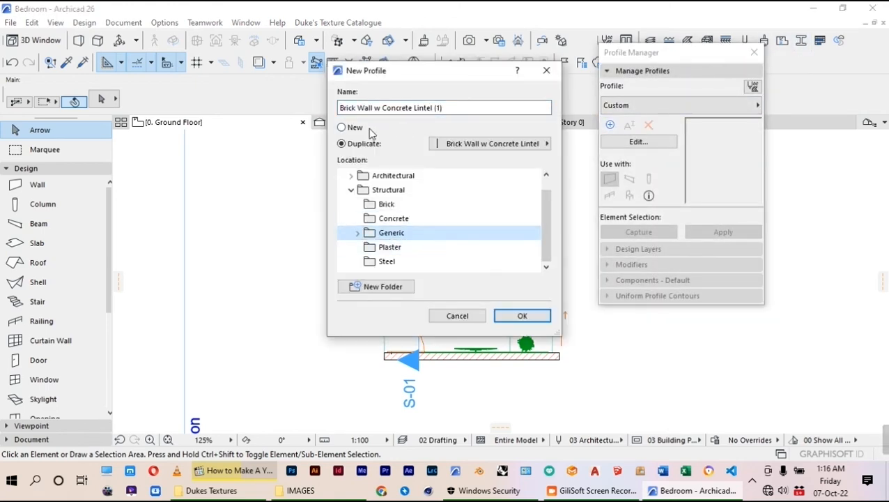
click(341, 127)
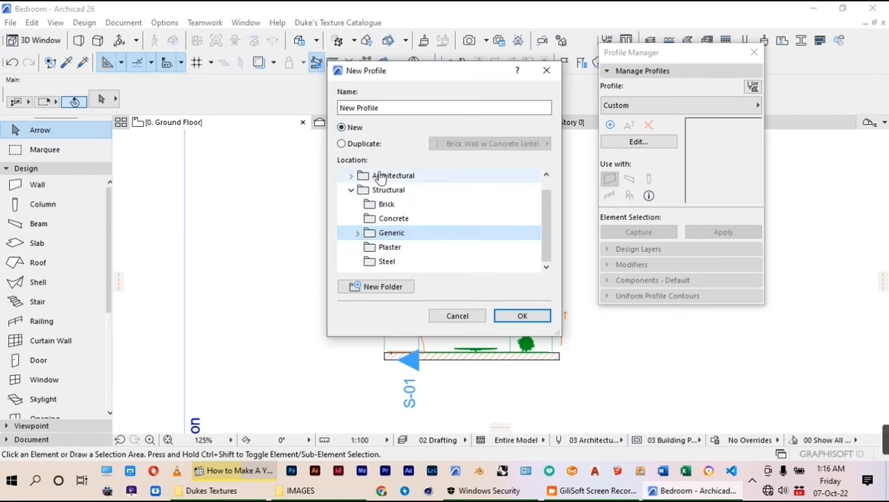
click(342, 129)
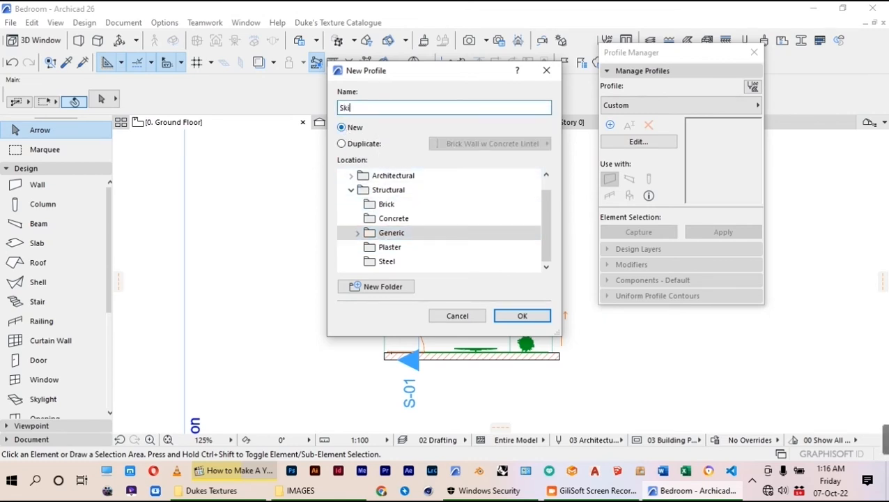
click(533, 324)
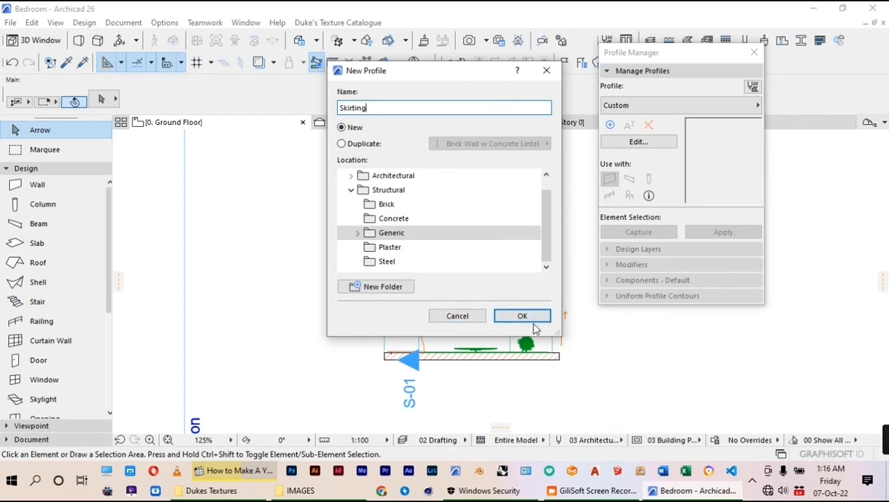
click(358, 237)
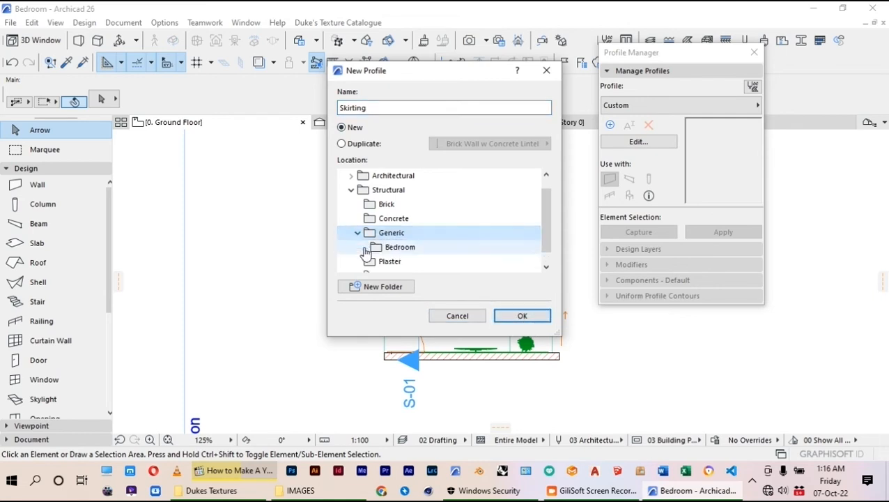
click(390, 251)
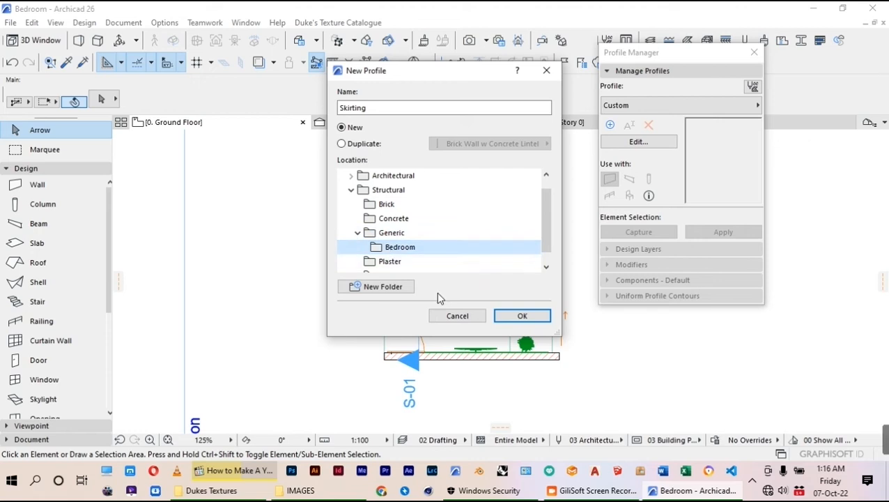
click(523, 317)
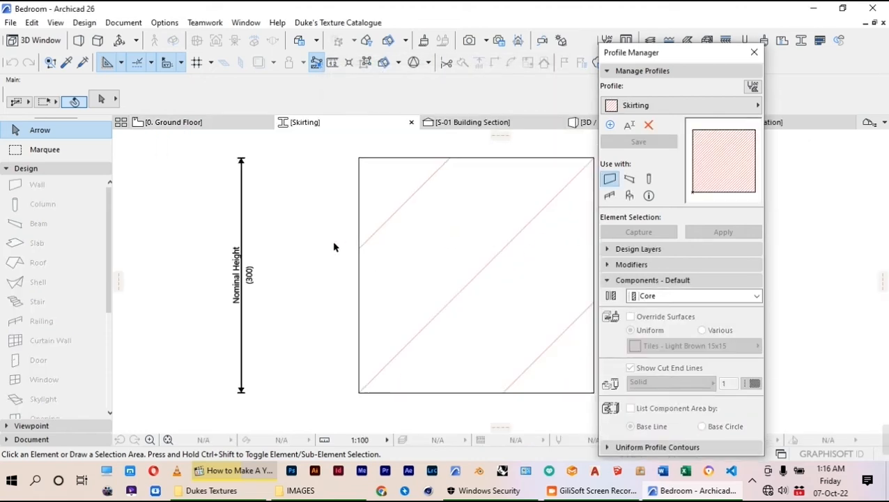
Step: Delete the default square fill from the Skirting profile
scroll(334, 248, down, 5)
drag(492, 149, 257, 330)
key(Delete)
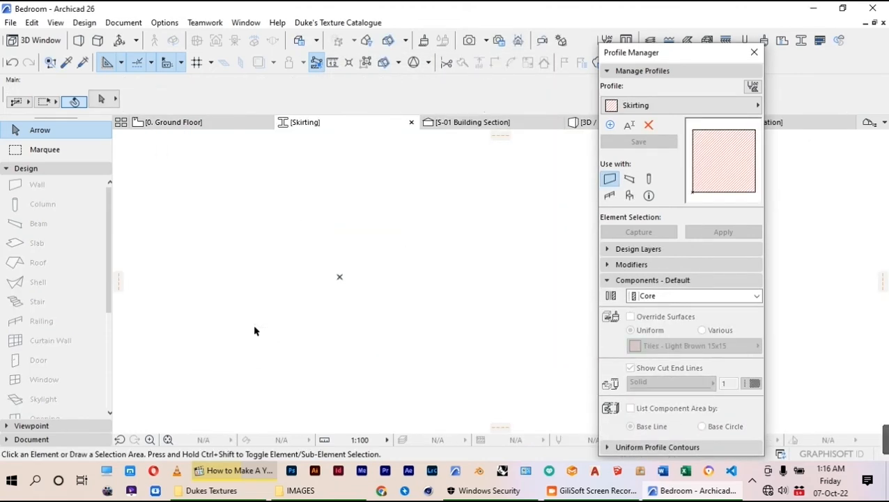
Step: Draw a line rectangle 25 mm wide and 100 mm high in the profile, starting at the origin
click(31, 439)
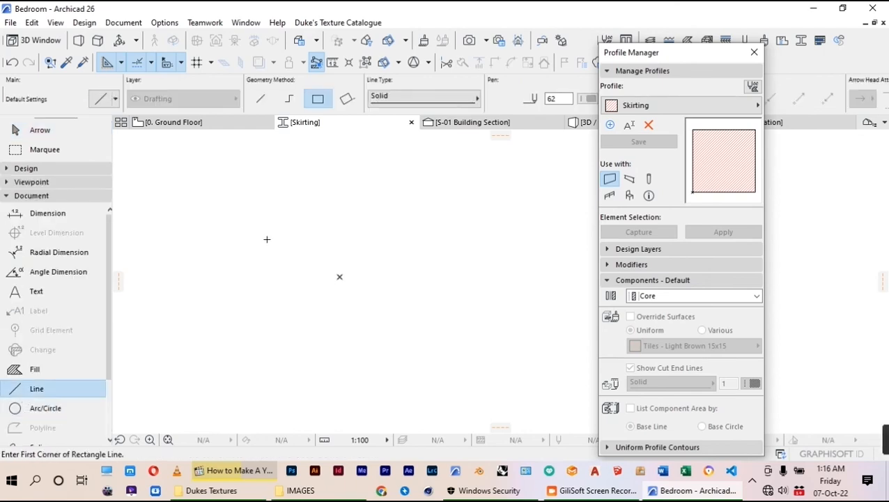
click(339, 275)
text(2)
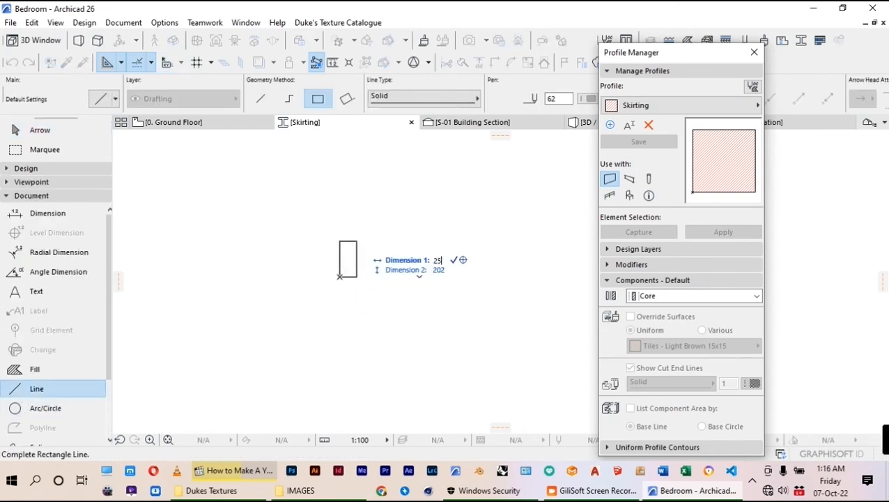
text(5)
key(Tab)
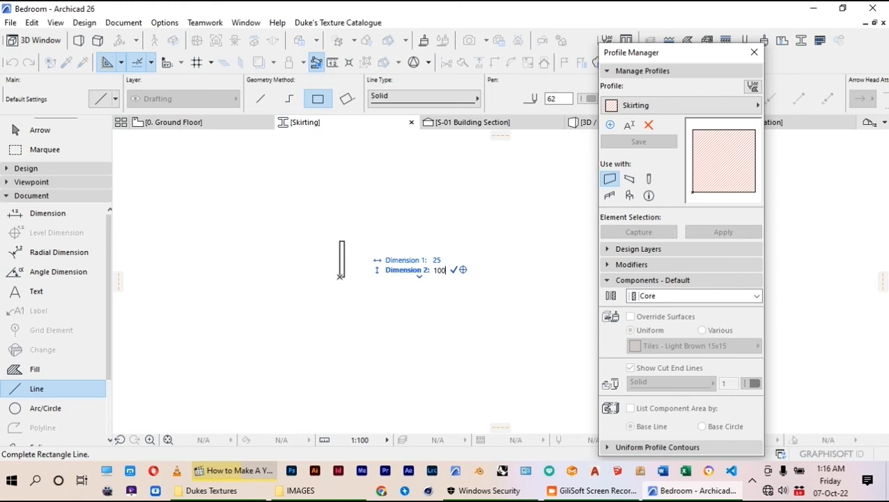
text(100)
key(Return)
Step: Fillet the rectangle's upper corner on the side away from the origin with a 10 mm radius
click(34, 131)
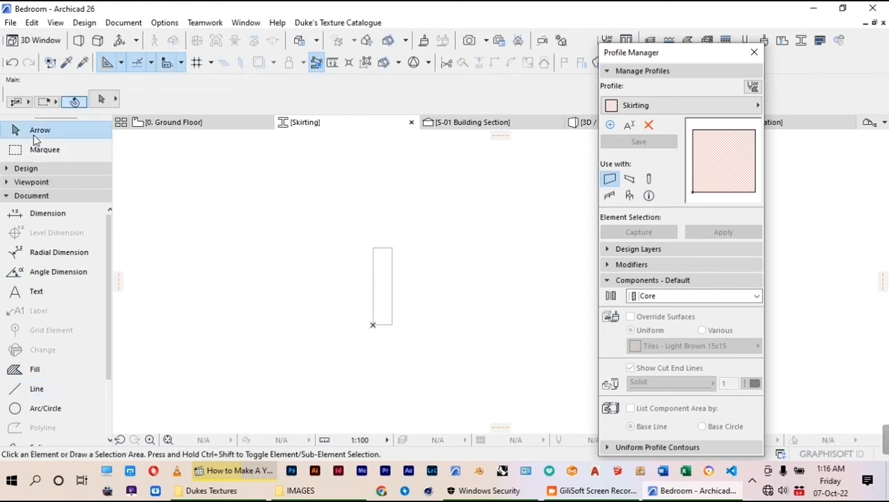
drag(397, 225, 359, 269)
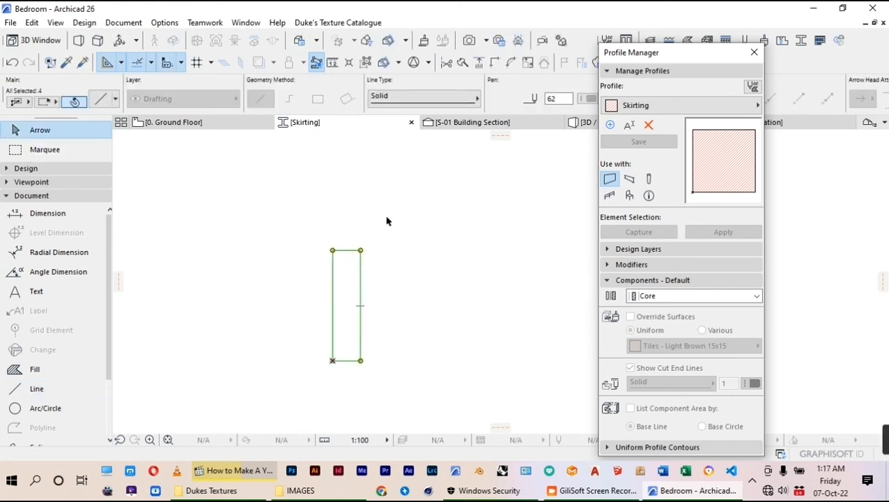
key(Escape)
drag(394, 208, 291, 295)
click(291, 300)
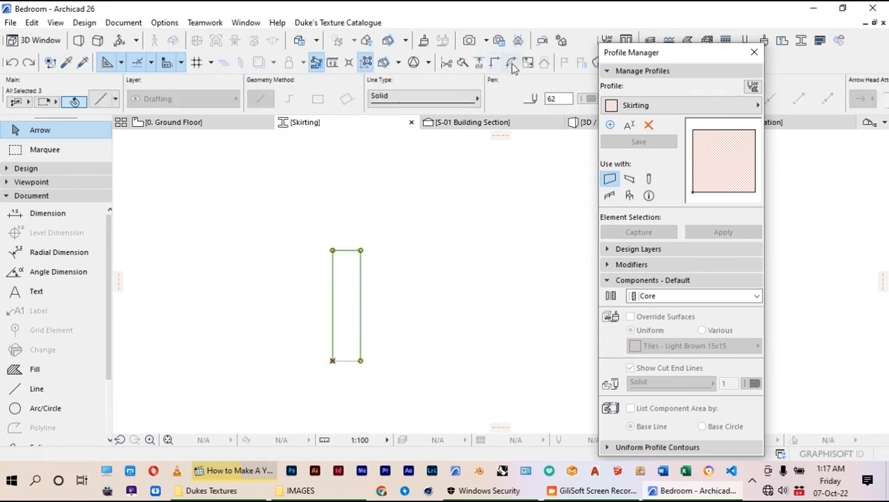
click(511, 62)
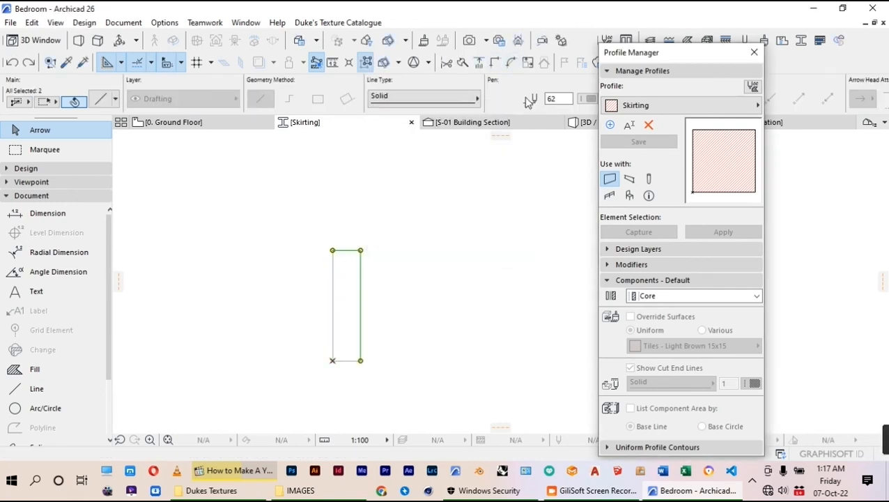
click(510, 65)
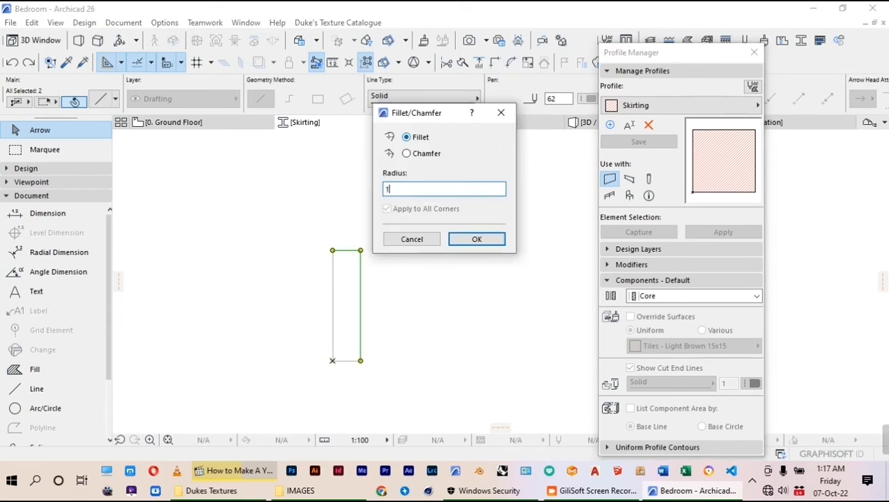
text(10)
key(Return)
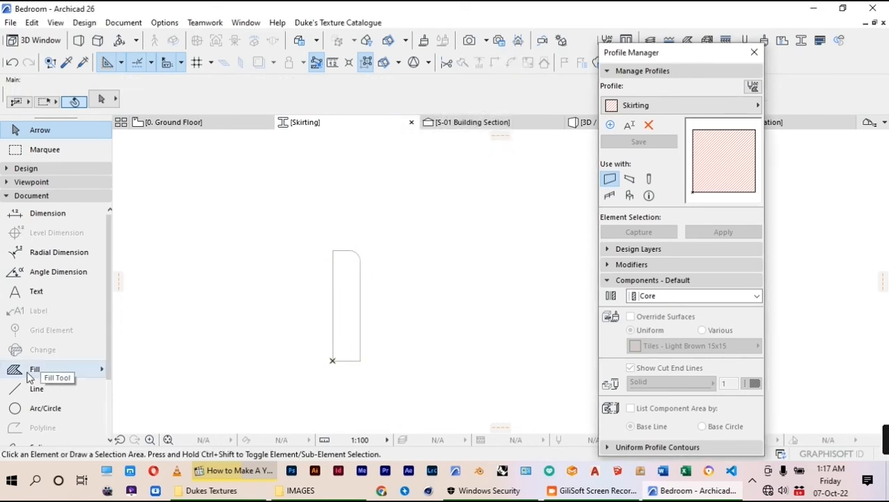
Step: Fill the rounded skirting outline
click(59, 369)
click(352, 339)
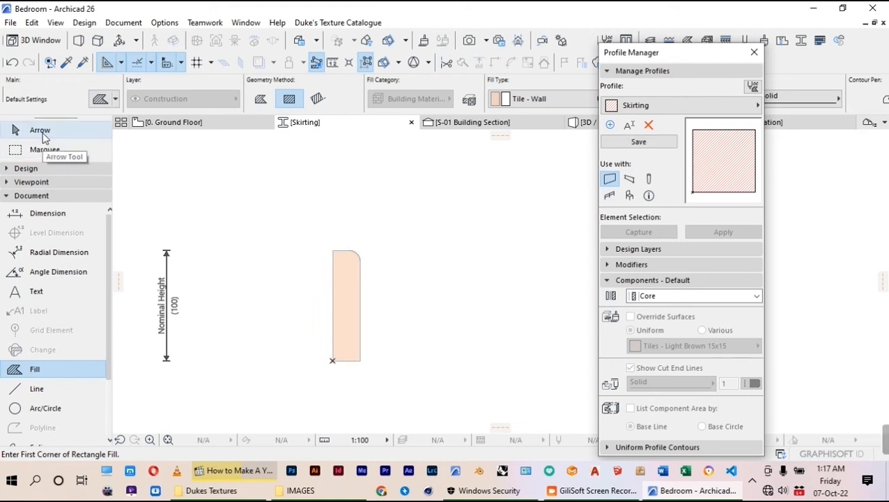
click(36, 131)
Step: Override the skirting fill's surface uniformly with BEDROOM FLOORBOARDS, and save and close the profile
click(346, 318)
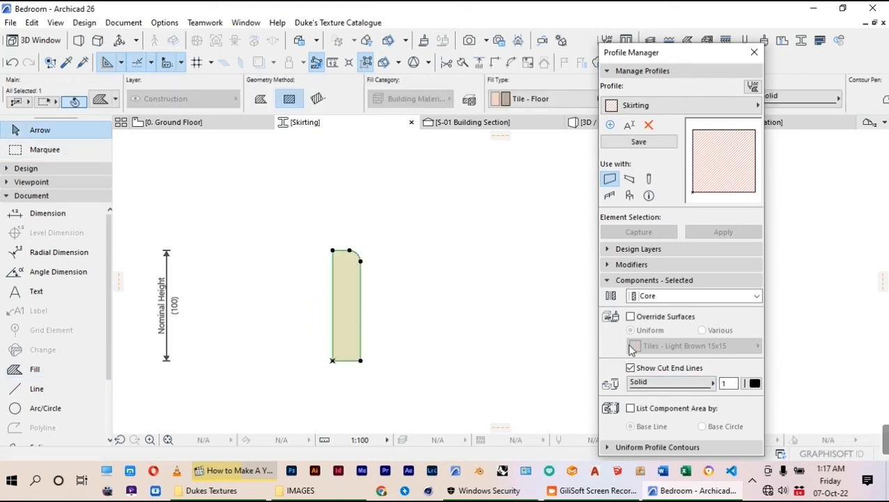
click(631, 318)
click(690, 345)
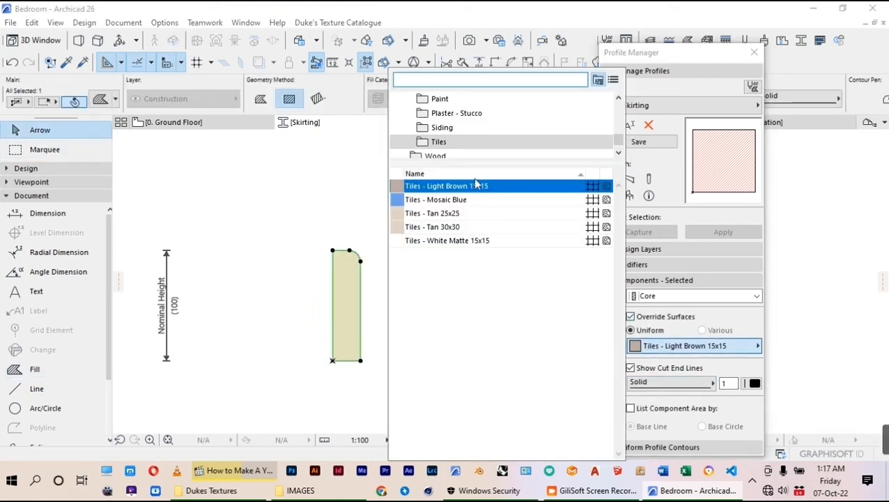
scroll(494, 141, down, 1)
click(433, 141)
click(441, 228)
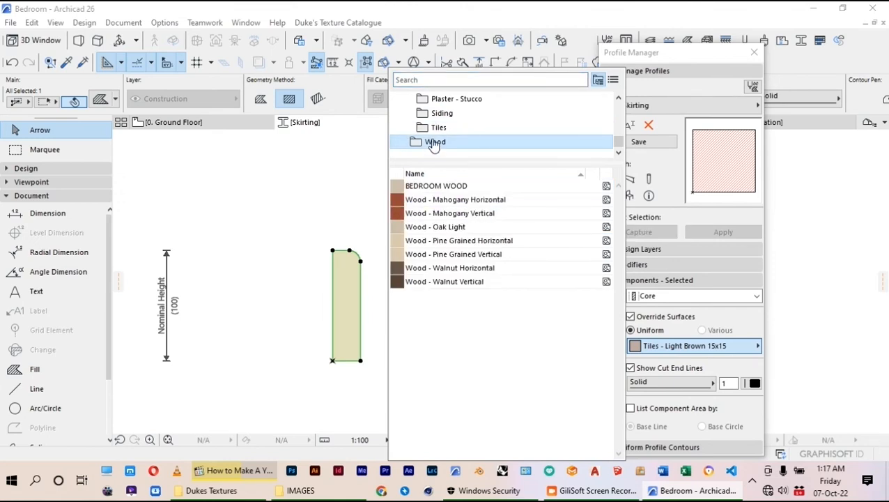
click(446, 80)
text(fl)
double_click(440, 139)
click(639, 144)
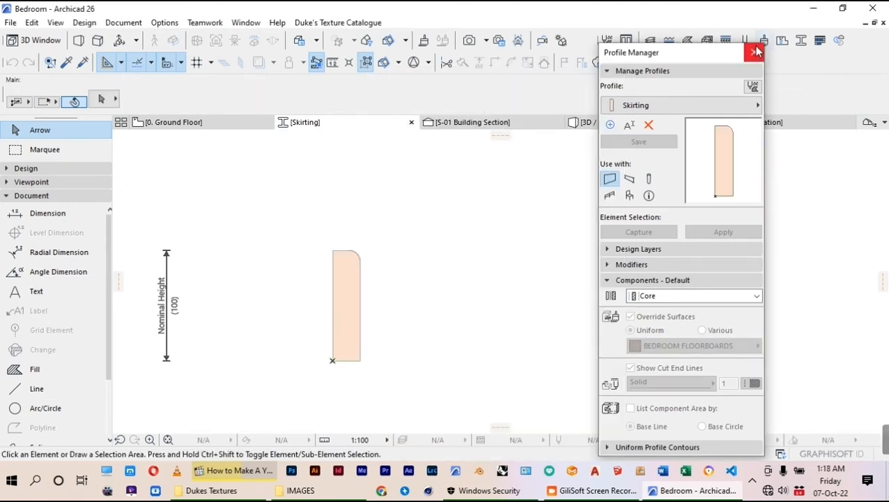
click(412, 122)
Step: Draw a beam with the Skirting profile along the inner face of the door-end wall, from the window side to the door corner
scroll(52, 209, down, 4)
scroll(50, 201, up, 3)
click(38, 186)
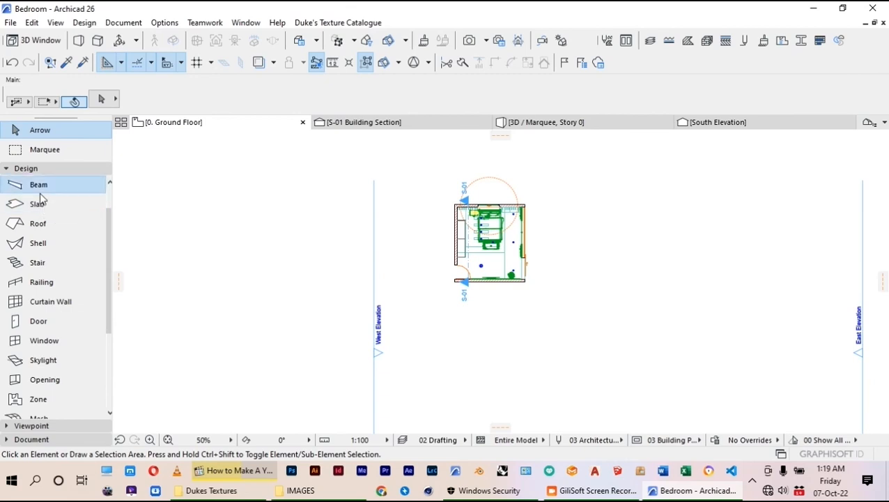
click(440, 98)
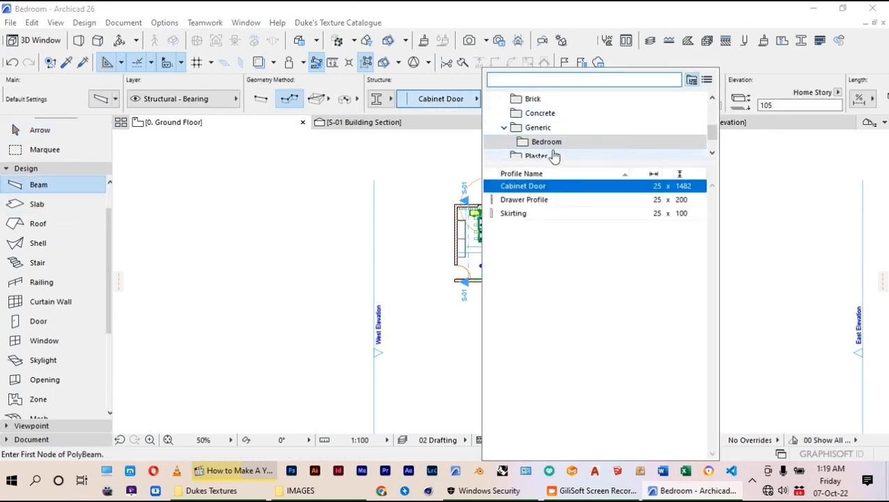
click(526, 214)
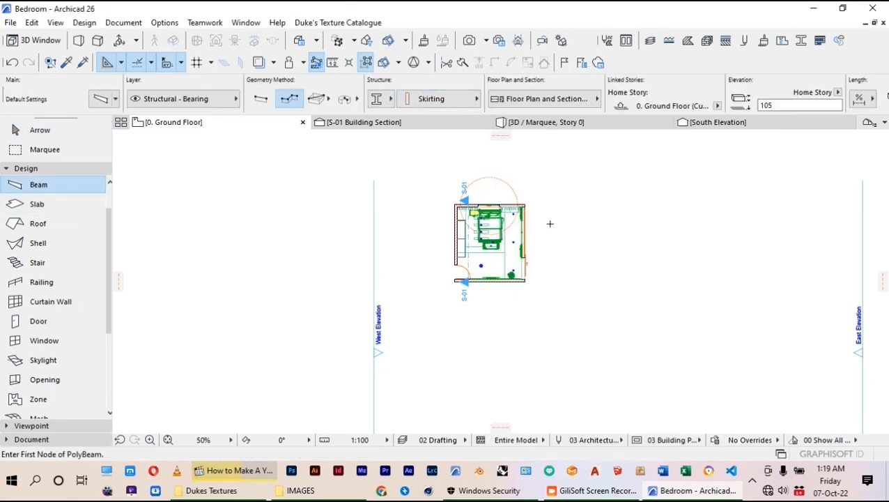
scroll(494, 263, up, 6)
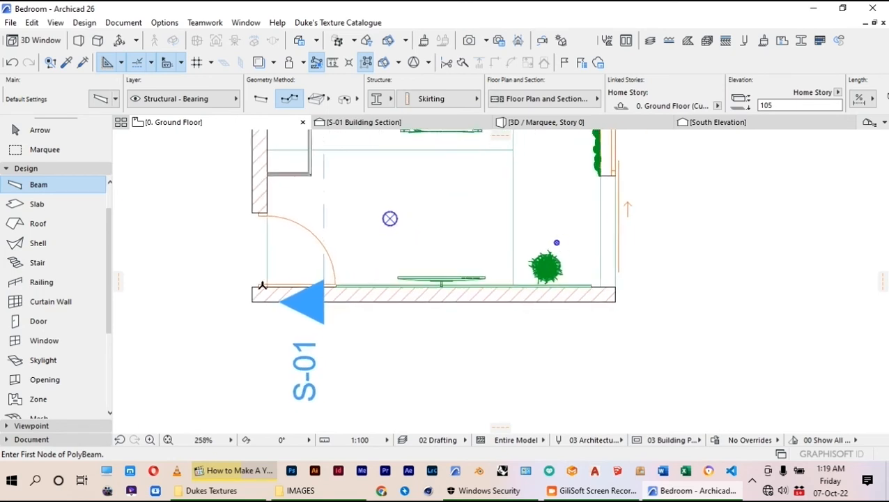
scroll(262, 286, up, 1)
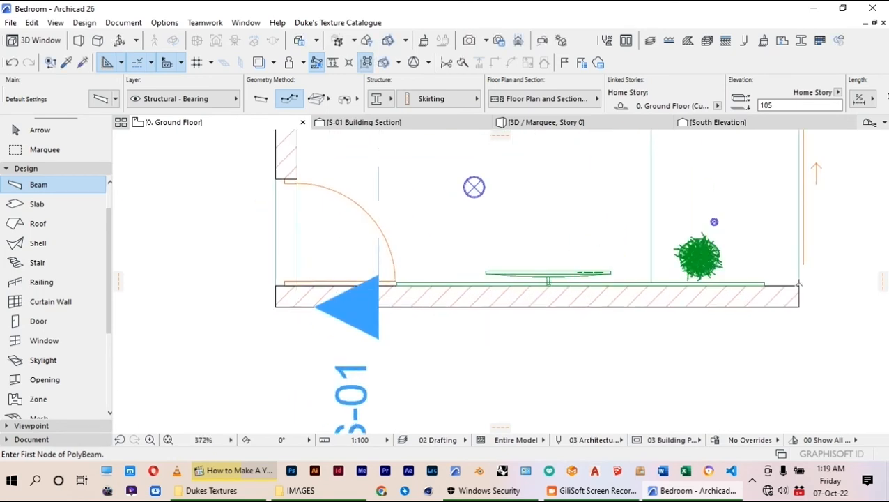
click(800, 283)
scroll(311, 300, up, 2)
double_click(282, 268)
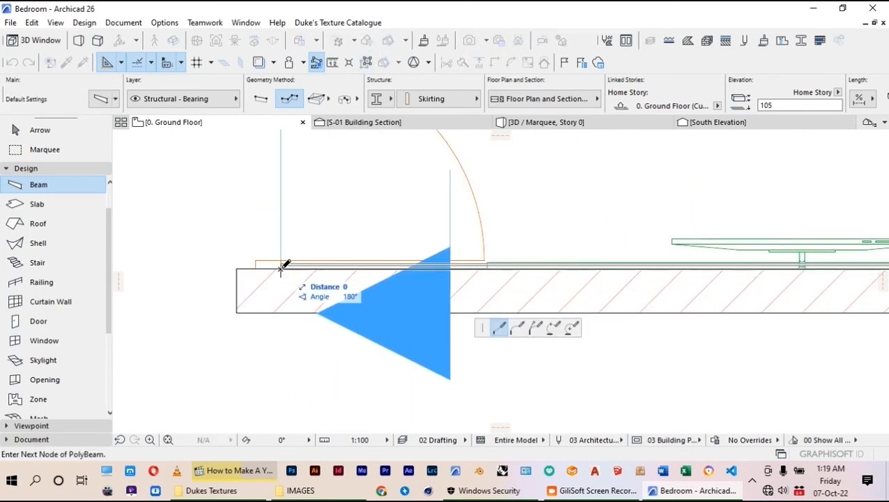
Step: Draw a Skirting beam along the door-side wall from the wardrobe's end to the corner with the bed-head wall
scroll(310, 322, down, 2)
scroll(306, 189, up, 2)
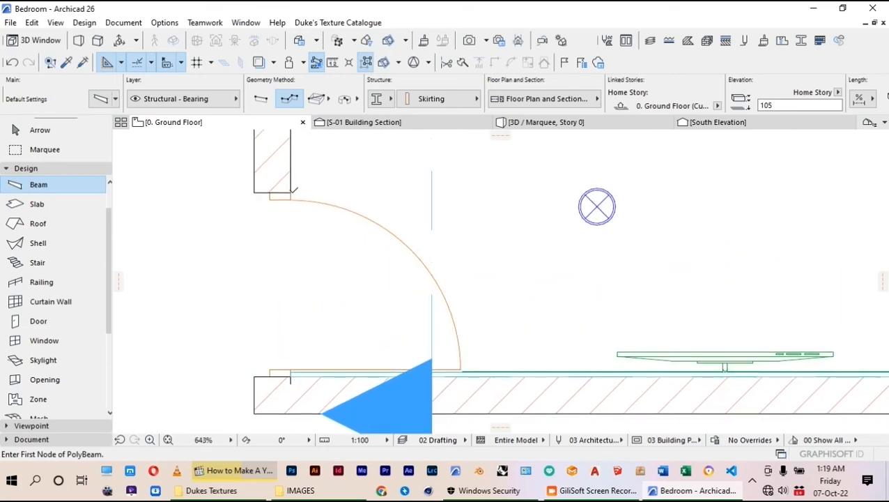
scroll(289, 191, up, 1)
scroll(272, 318, down, 3)
scroll(272, 317, down, 2)
scroll(271, 230, up, 4)
click(252, 254)
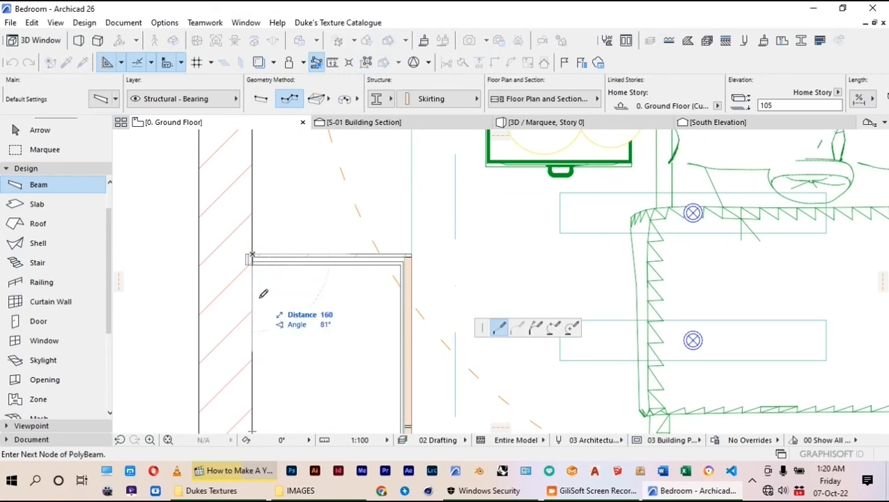
scroll(264, 290, down, 3)
scroll(252, 189, up, 2)
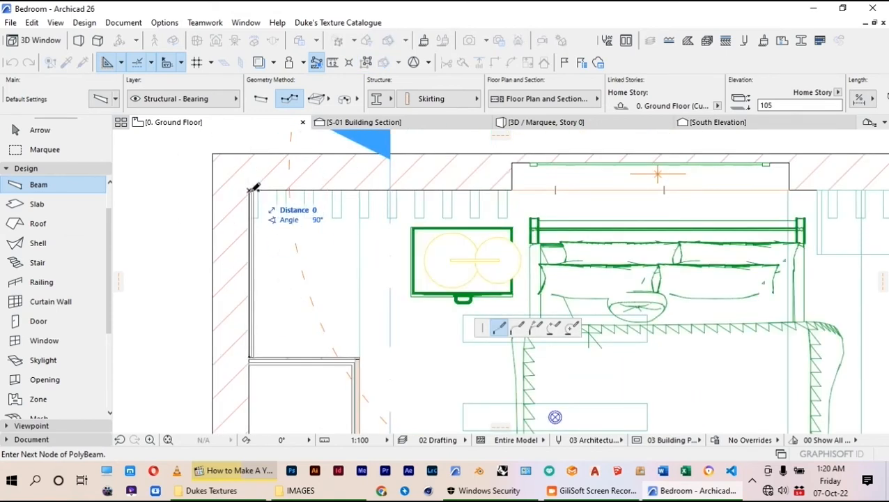
double_click(251, 190)
Step: Continue the Skirting beam along the bed-head wall to the window-side corner behind the curtain and finish it
scroll(305, 197, down, 3)
scroll(525, 186, up, 5)
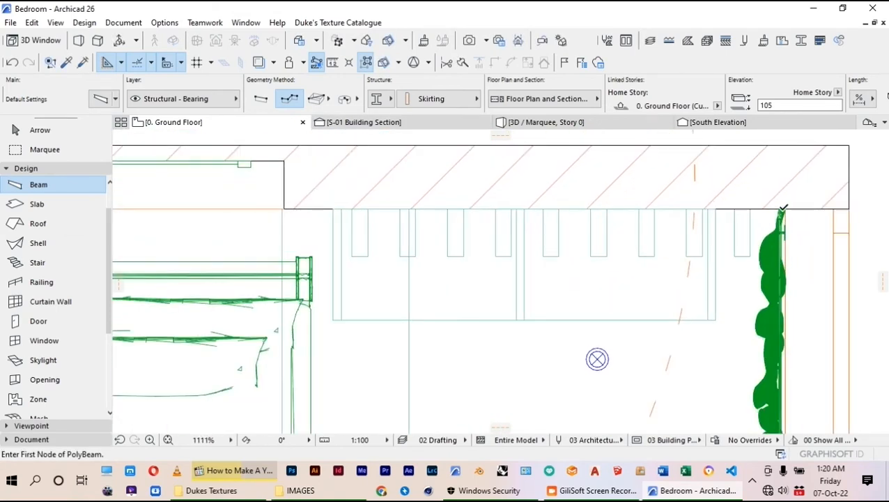
click(784, 208)
scroll(784, 207, down, 3)
scroll(631, 209, up, 4)
double_click(631, 326)
scroll(596, 223, down, 3)
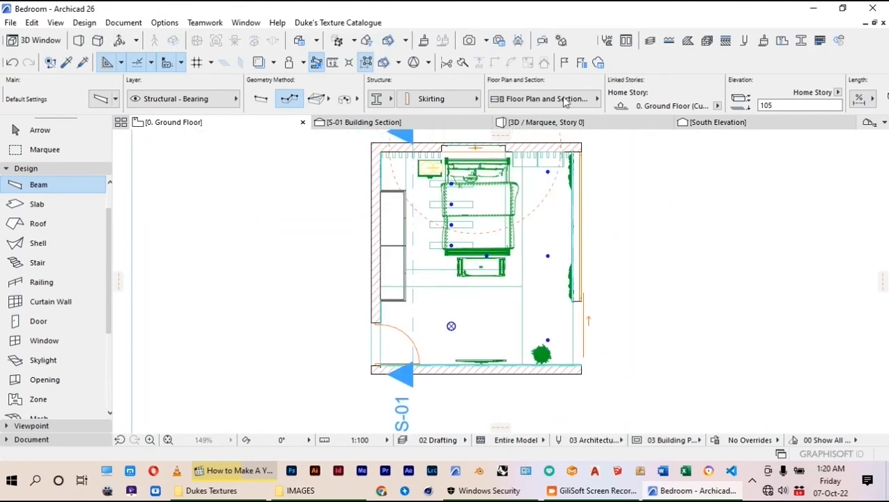
Step: Create a new profile named Cornice in the Generic > Bedroom folder
click(802, 39)
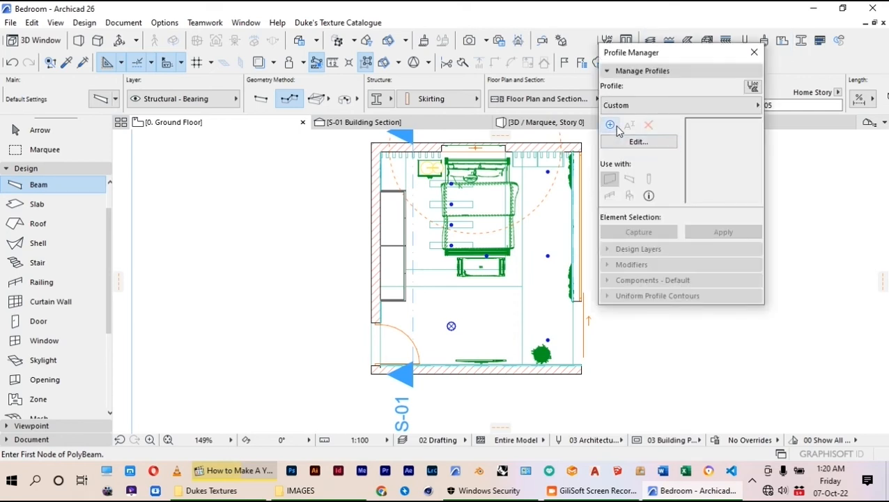
click(614, 125)
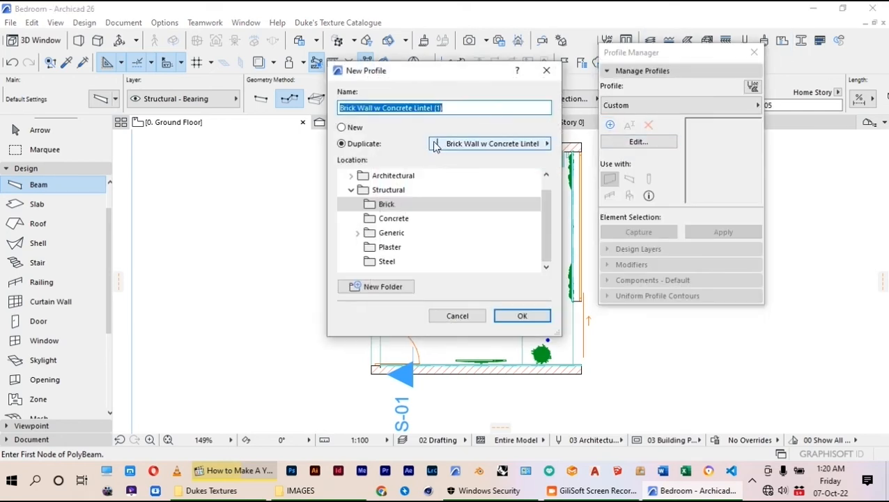
click(349, 129)
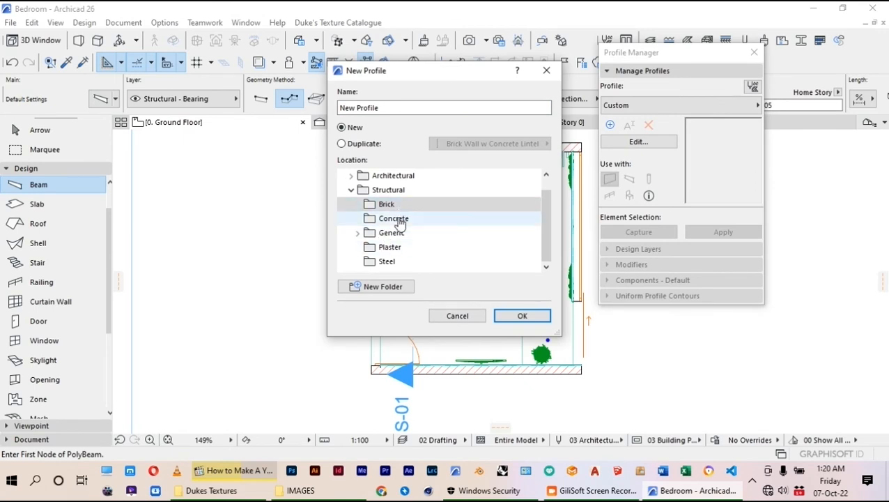
click(390, 247)
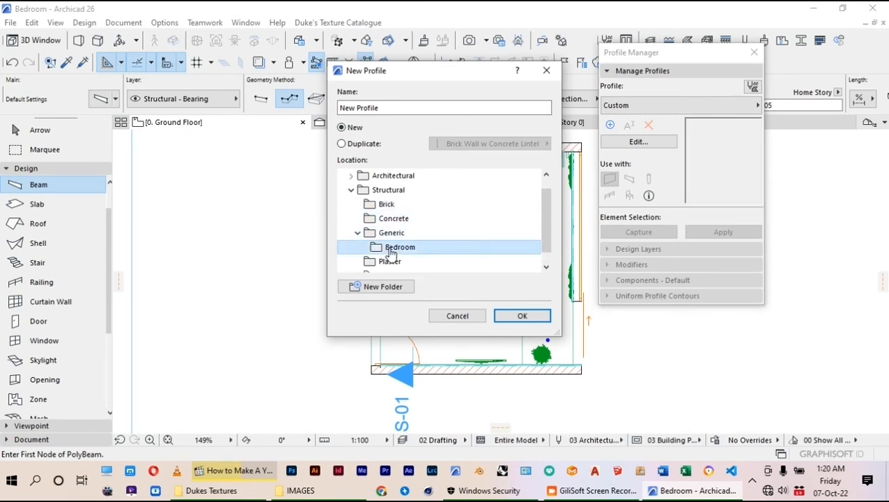
drag(388, 108, 336, 112)
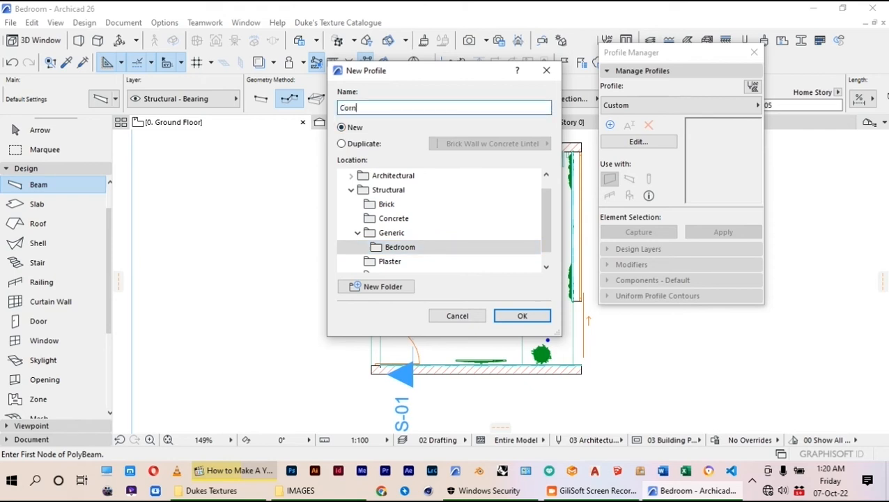
click(507, 319)
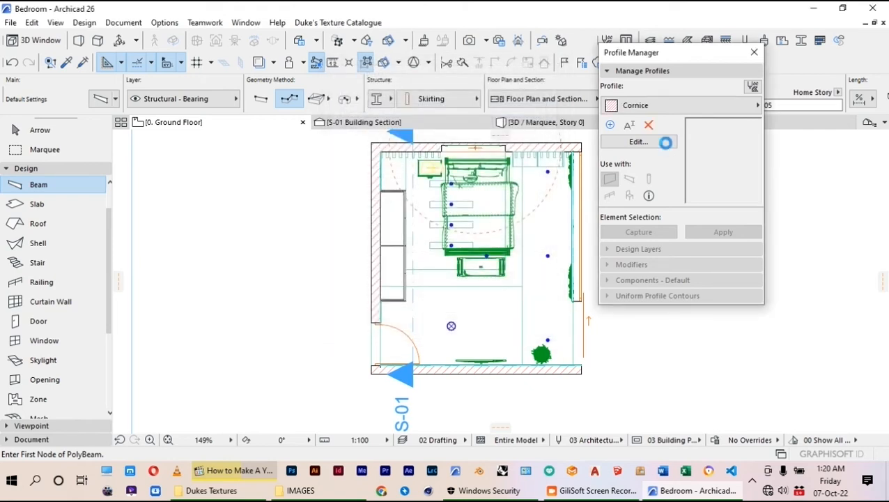
Step: Make the Cornice profile available for beams instead of walls, open it for editing, and delete its default brick fill
click(631, 181)
click(610, 183)
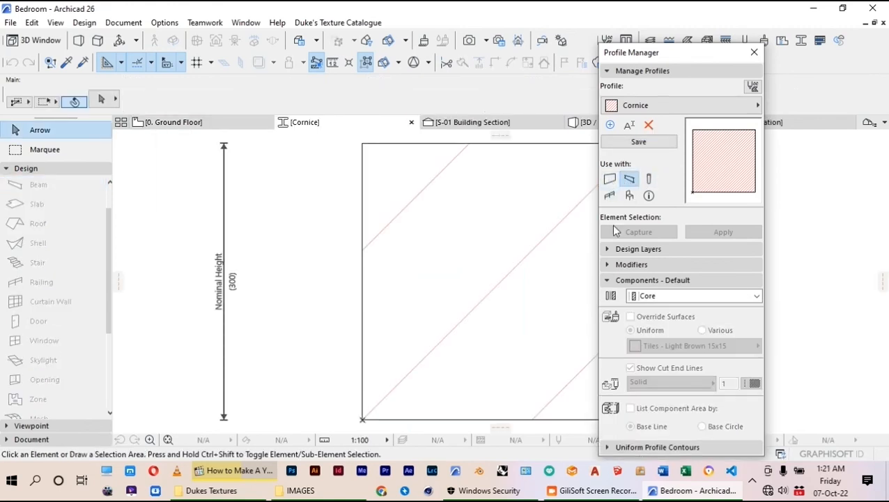
click(639, 142)
drag(475, 138, 208, 322)
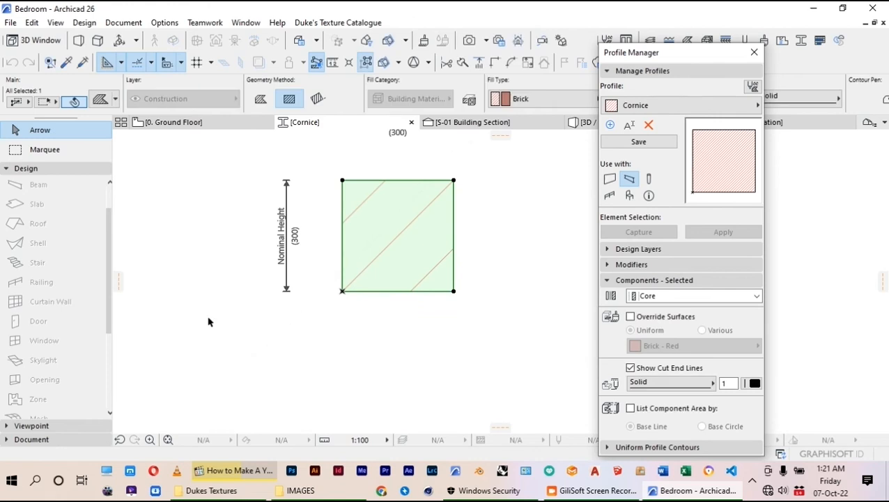
key(Delete)
Step: Draw an 80 by 100 mm rectangle from the profile origin with a diagonal line between its bottom and right edges
click(32, 440)
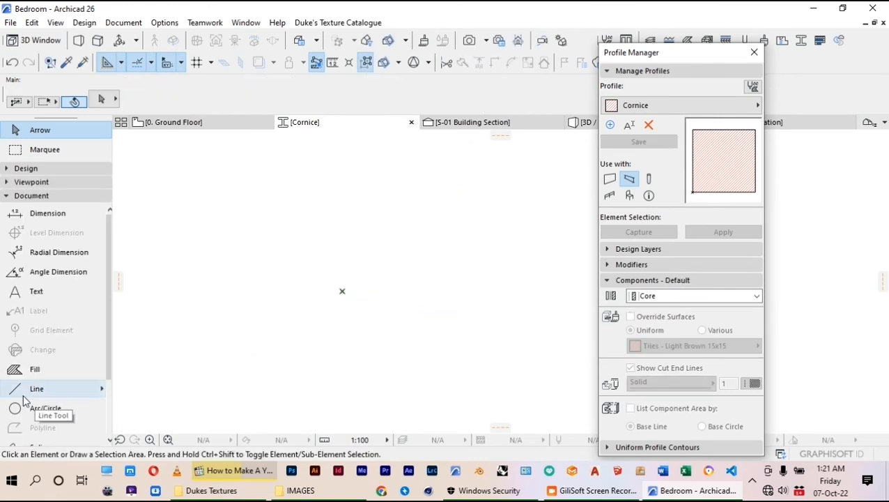
click(28, 389)
click(343, 290)
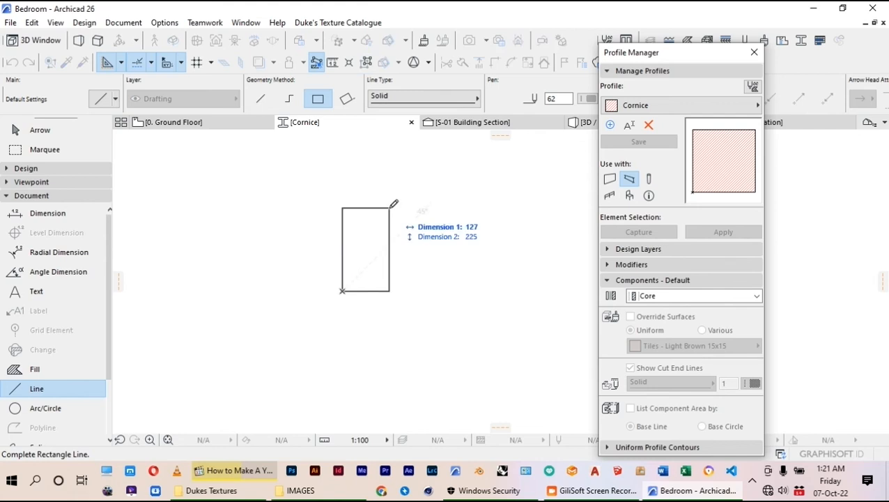
text(80)
key(Tab)
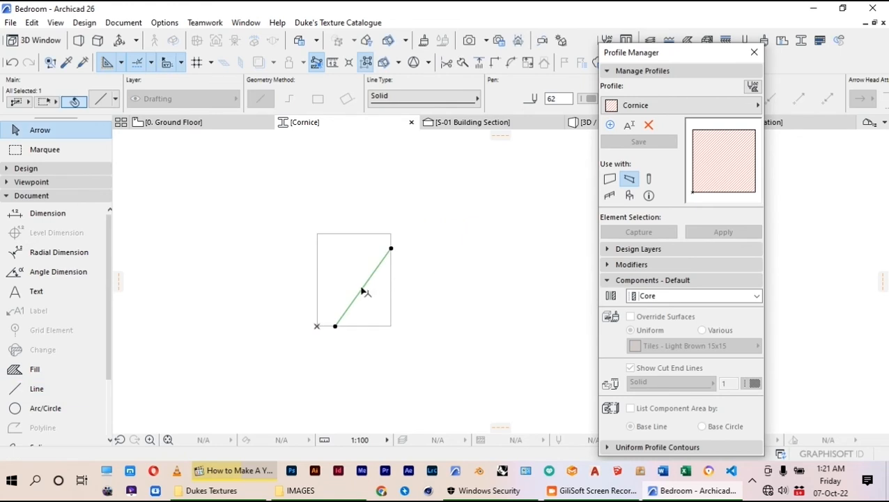
Step: Bend the diagonal line inside the rectangle into a concave cornice arc
click(362, 291)
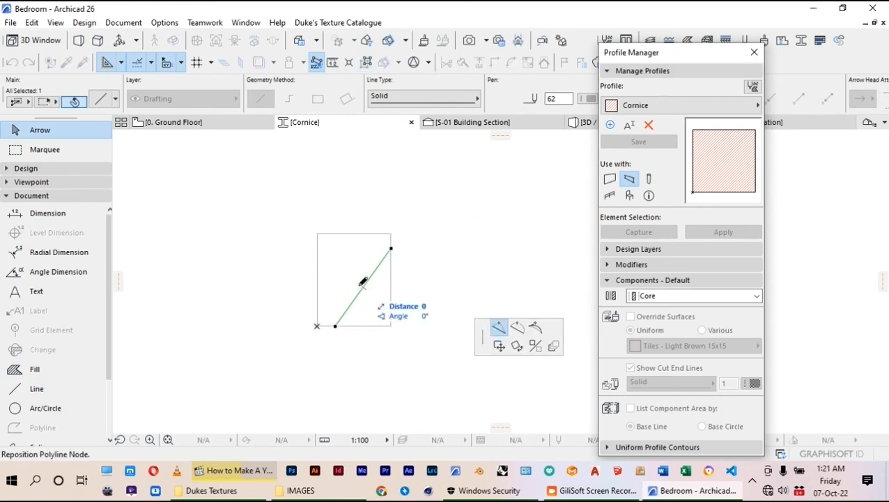
click(520, 331)
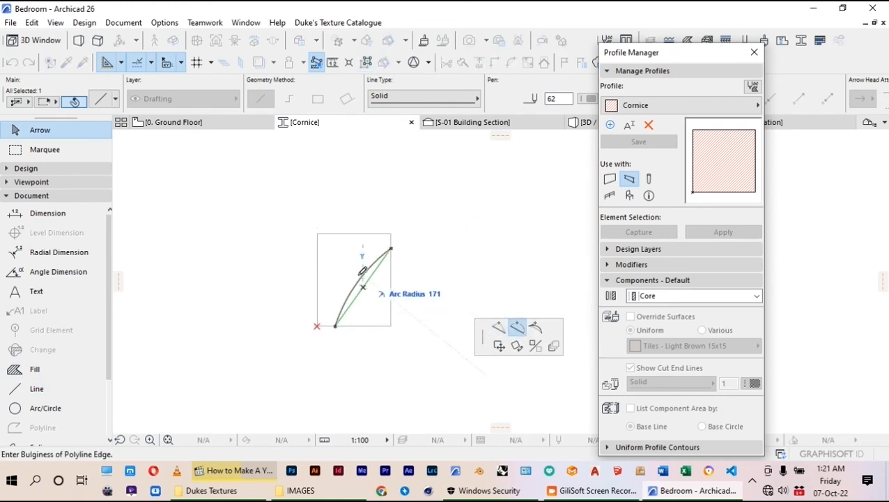
click(353, 267)
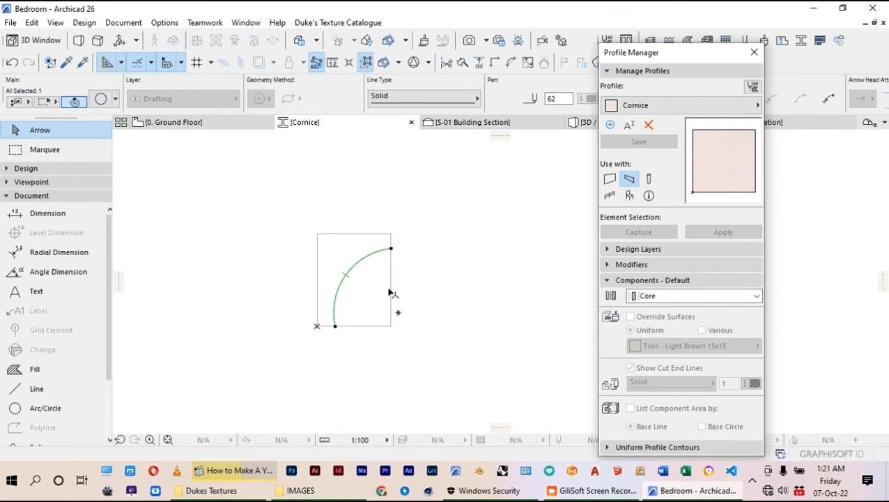
Step: Trim the rectangle edges beyond the arc and fill the remaining cornice outline
click(251, 249)
click(35, 369)
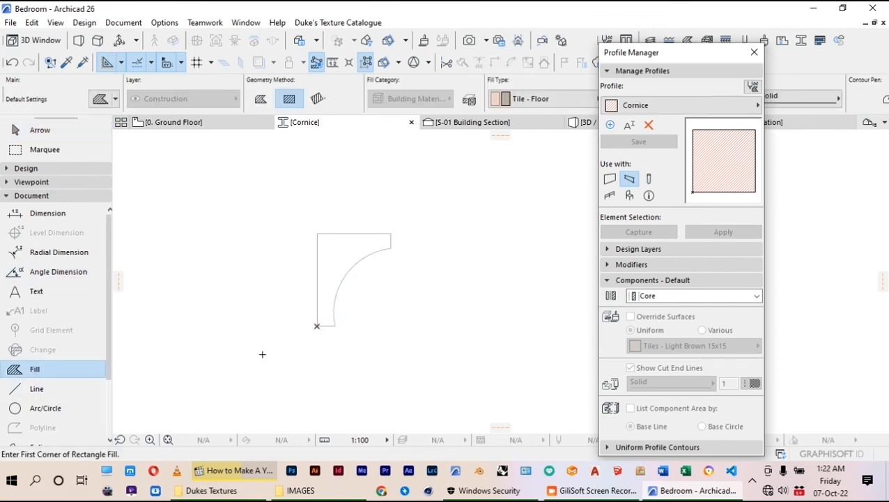
click(337, 256)
Step: Override the cornice fill's surface uniformly with BEDROOM HIGHLIGHT PAINT, and save and close the profile
click(49, 130)
click(323, 251)
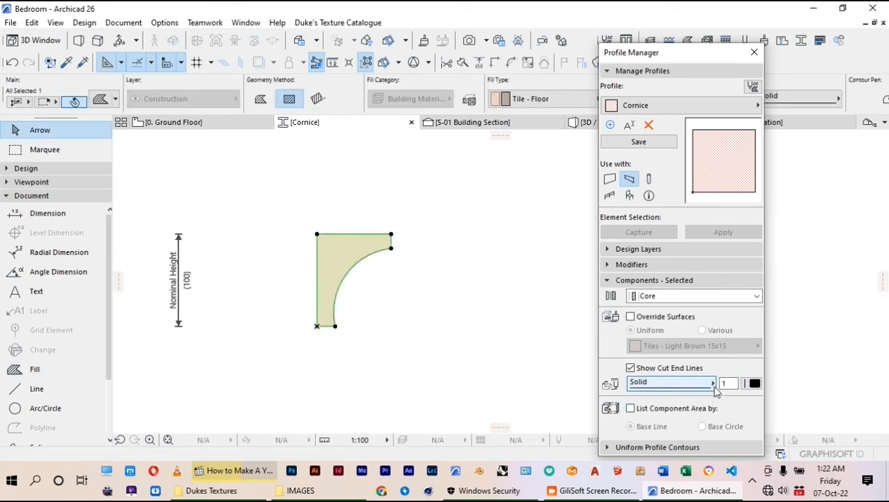
click(631, 317)
click(687, 346)
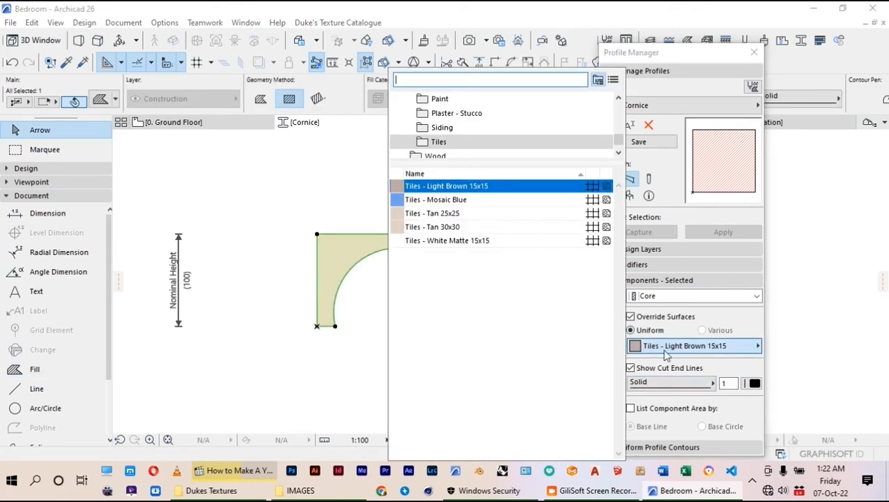
click(440, 99)
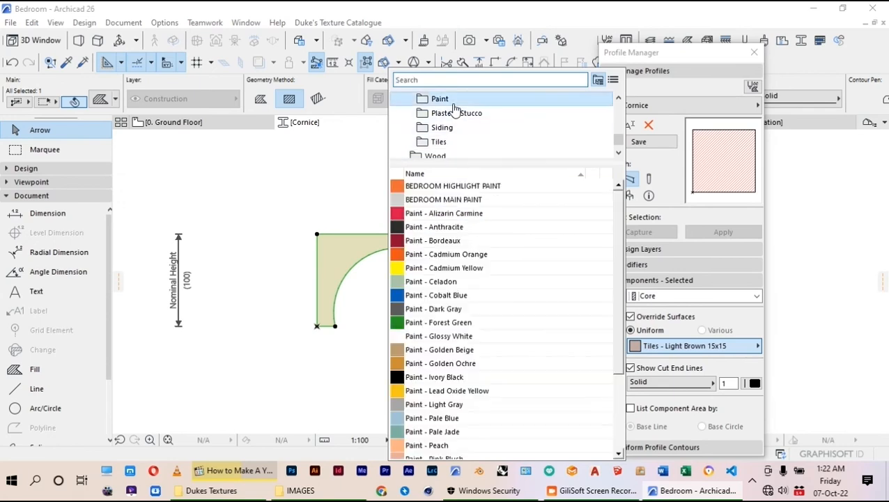
click(435, 187)
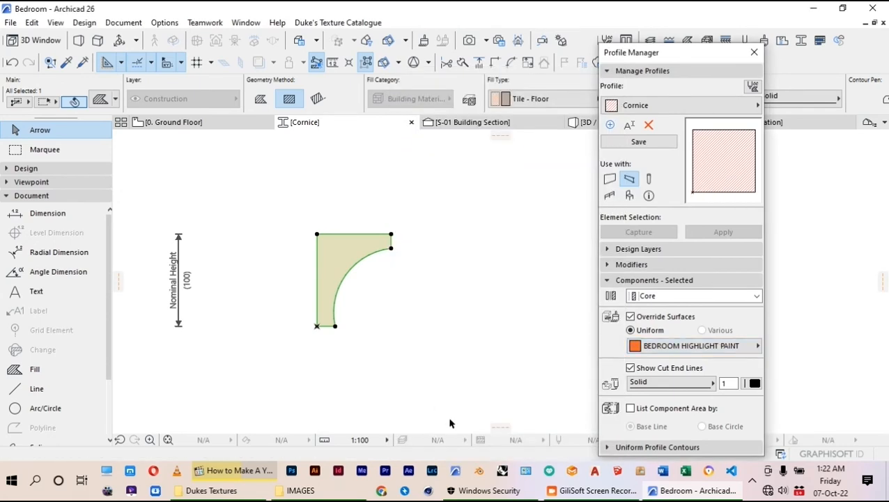
click(652, 143)
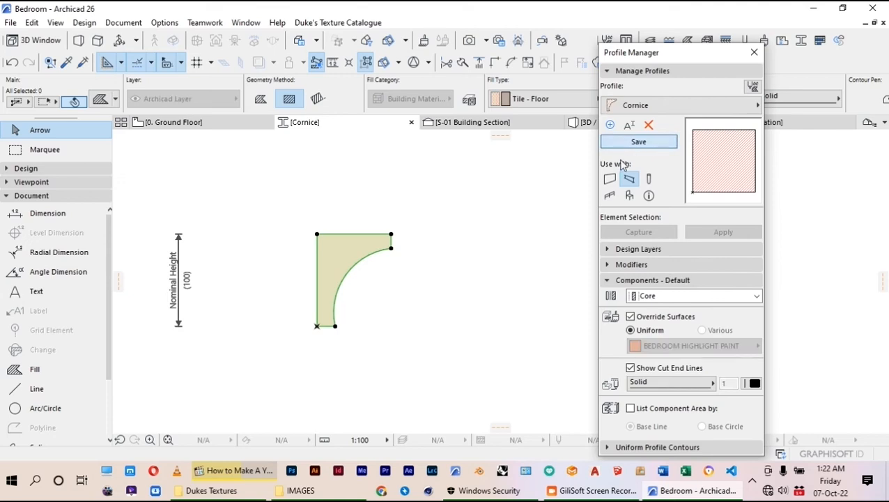
click(754, 52)
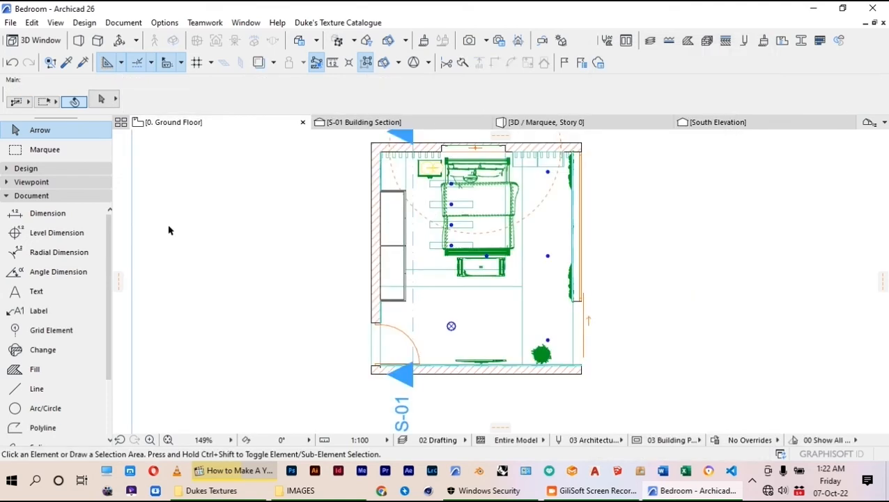
Step: Set the Beam tool defaults to the Cornice profile at an elevation of 2700 above the ground floor
click(42, 168)
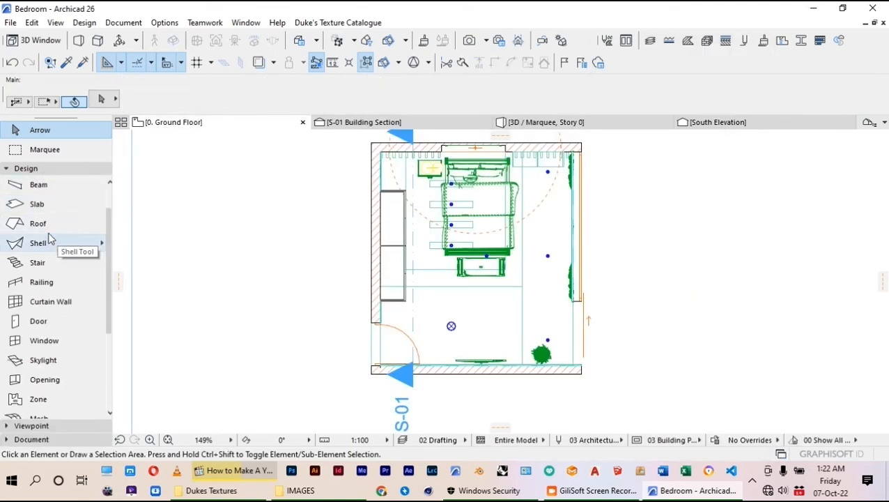
click(41, 184)
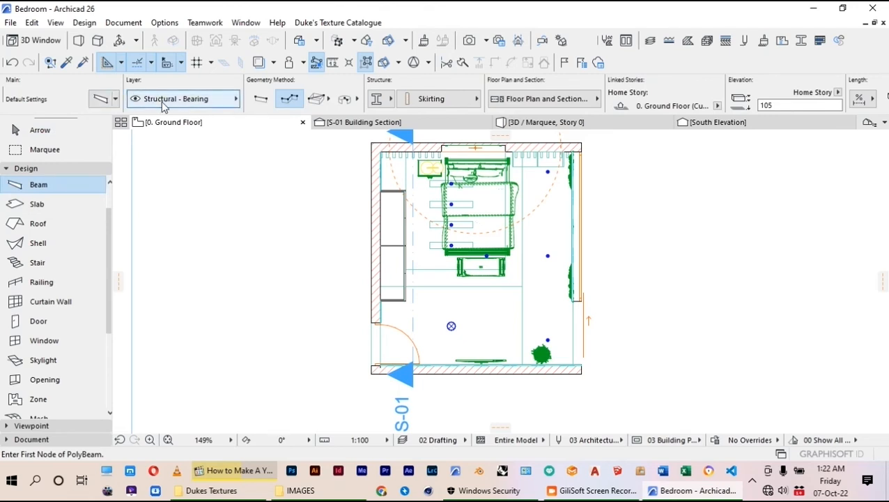
click(429, 98)
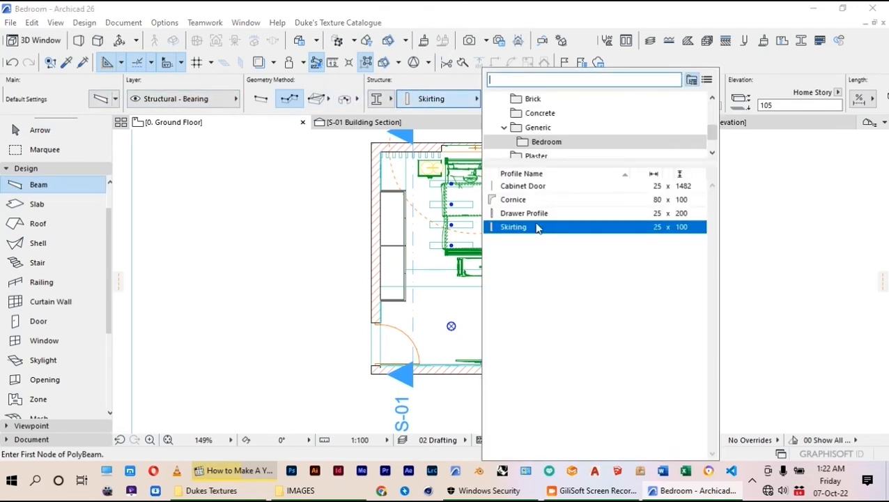
click(534, 199)
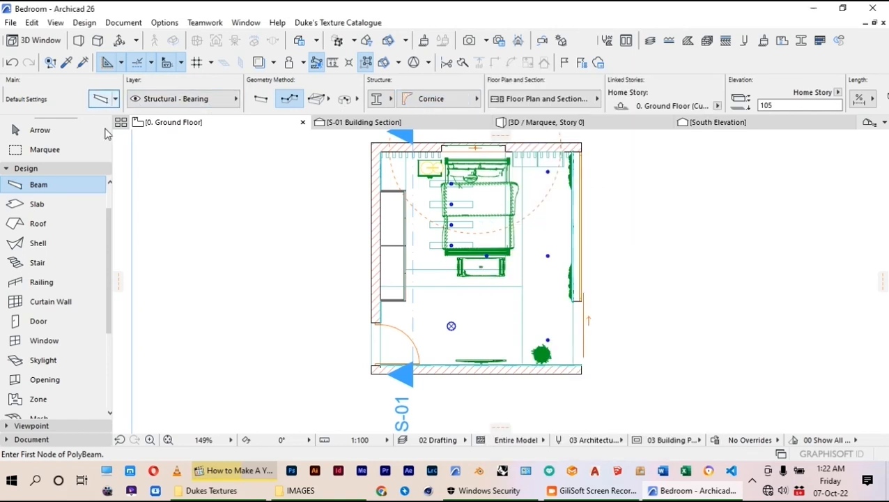
click(103, 99)
double_click(461, 206)
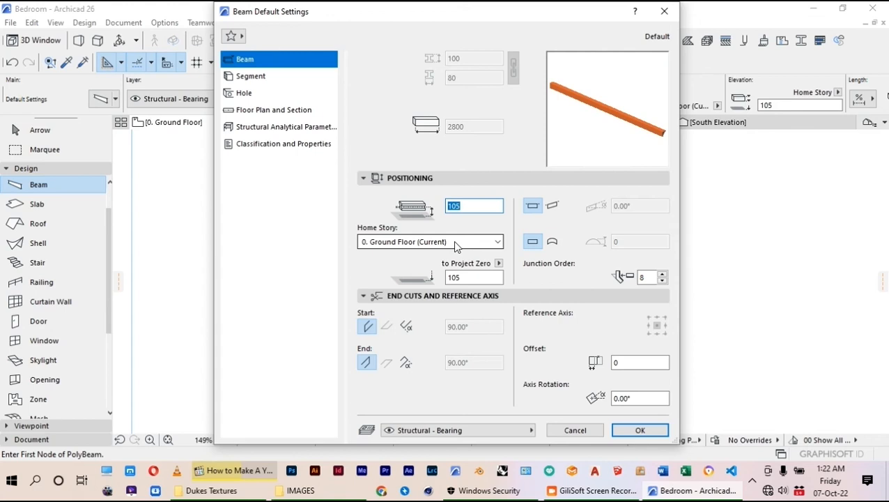
text(2700)
key(Return)
Step: Measure from the point where the curtain meets the bed-head wall
scroll(556, 293, up, 1)
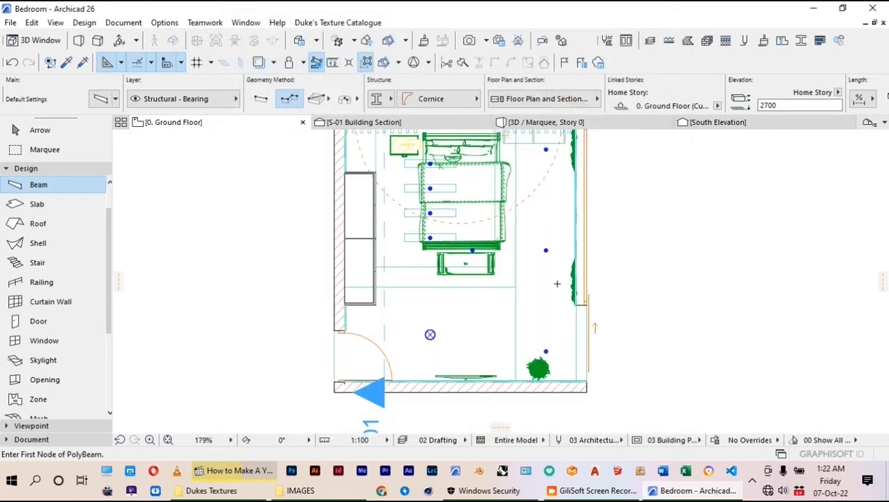
scroll(573, 381, up, 7)
key(Escape)
scroll(420, 395, down, 9)
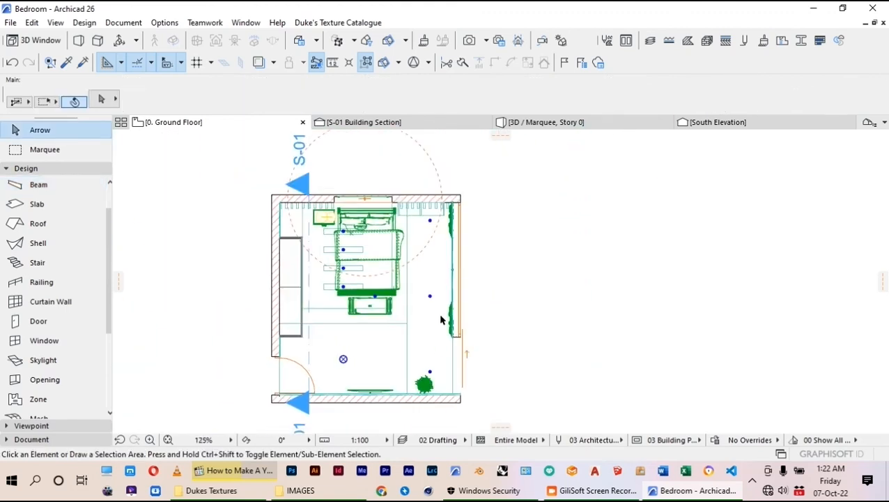
scroll(363, 204, up, 5)
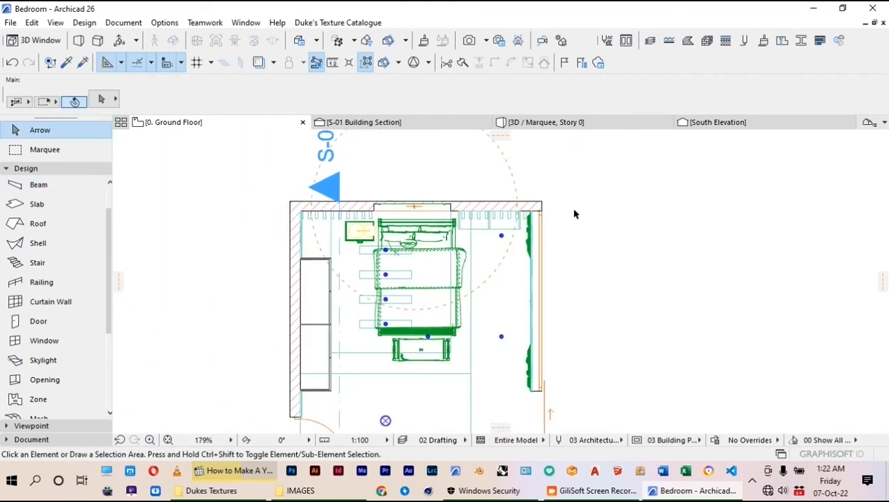
key(m)
click(501, 212)
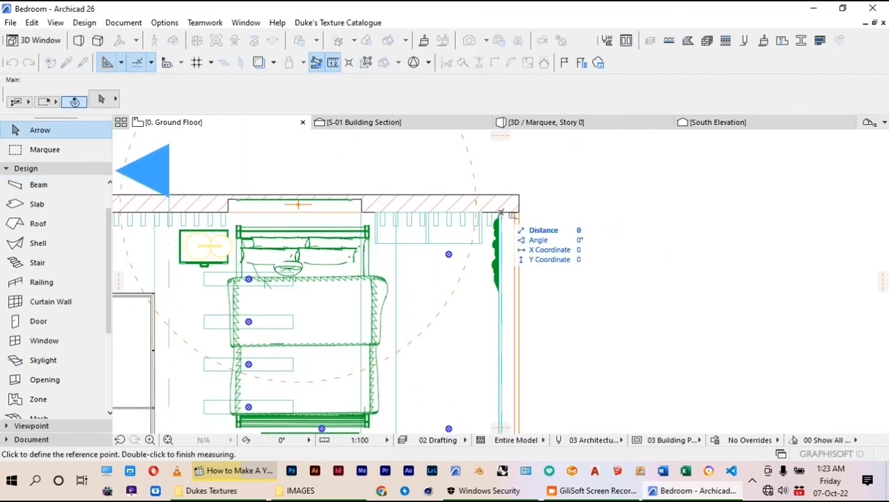
key(Escape)
scroll(507, 149, down, 3)
Step: Draw a Cornice beam from the bed-head wall along the curtain side and around the corner along the TV wall, just past the plant
click(47, 188)
scroll(509, 186, up, 6)
click(492, 182)
scroll(493, 182, down, 9)
scroll(532, 266, up, 8)
click(570, 298)
scroll(491, 284, down, 1)
scroll(492, 278, down, 2)
scroll(272, 272, up, 4)
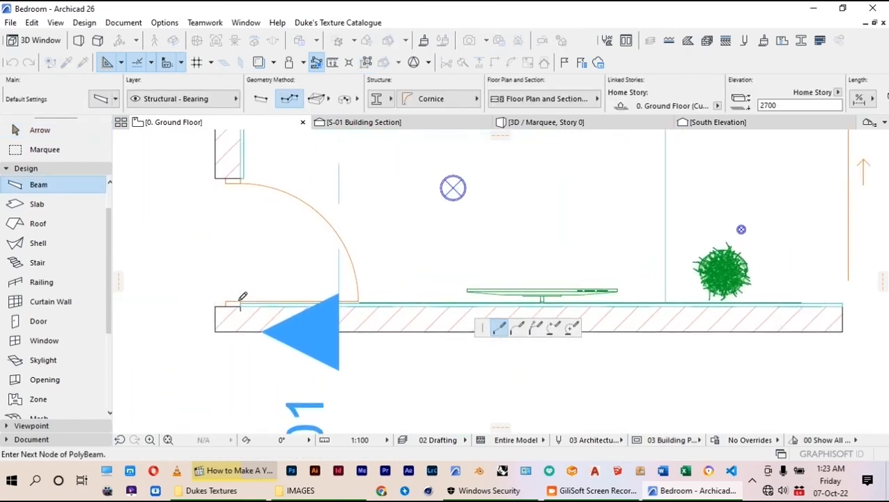
click(242, 303)
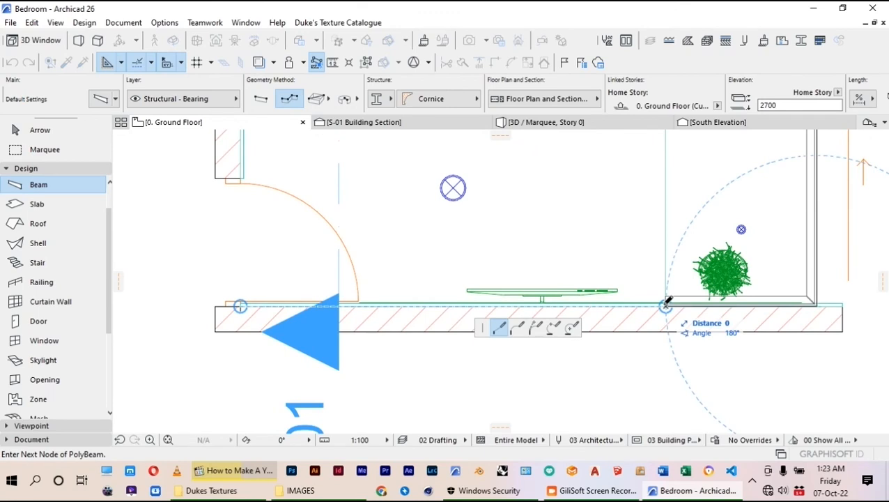
click(665, 304)
scroll(587, 322, down, 3)
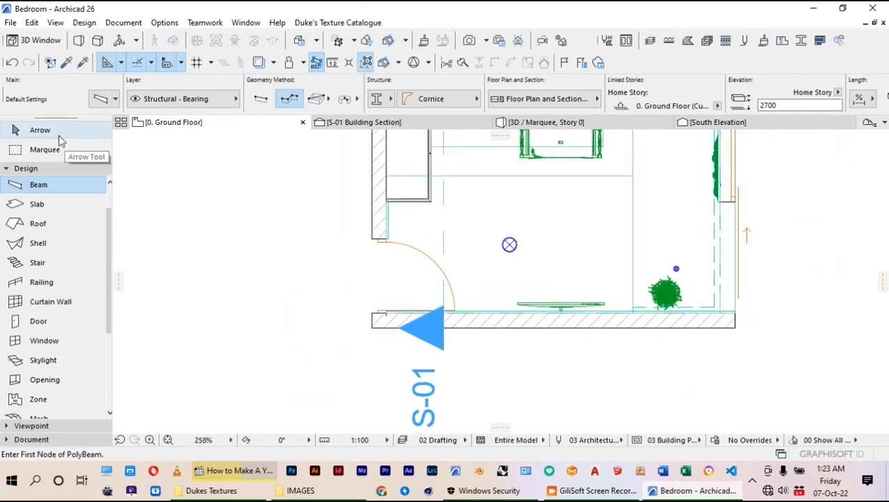
Step: Draw a Cornice beam from beside the plant along the TV wall to the door corner and up to the wardrobe
scroll(591, 307, up, 2)
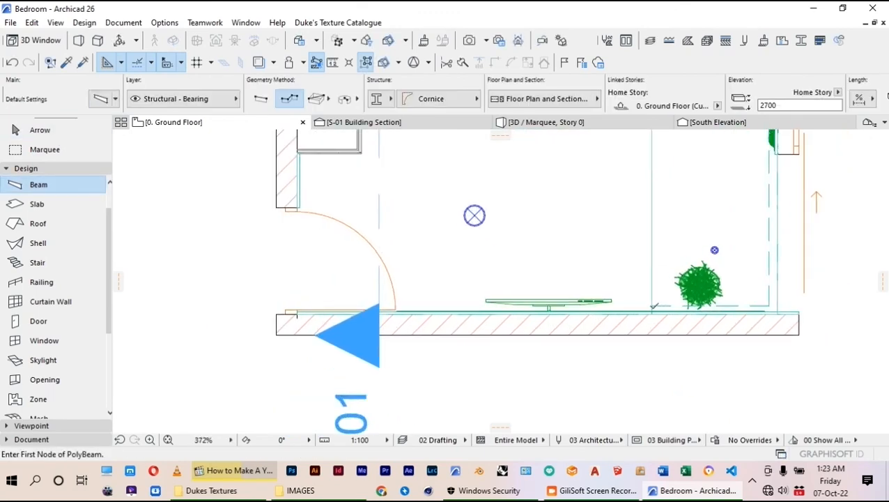
click(653, 308)
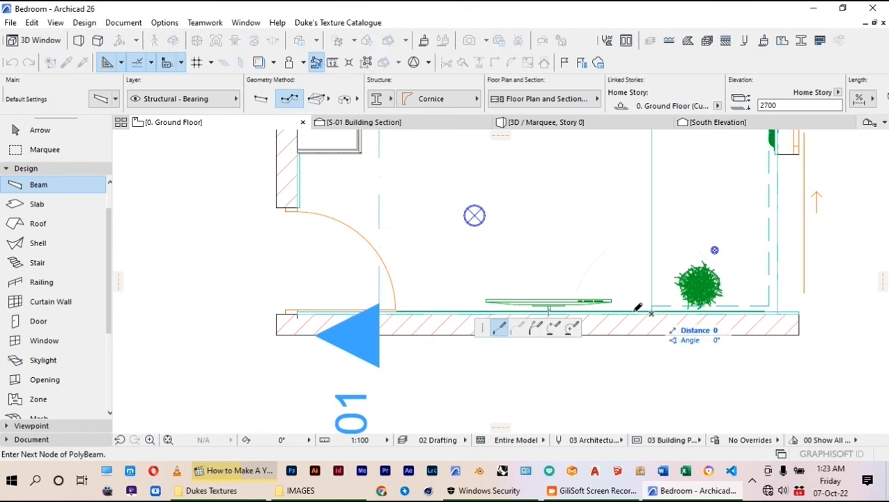
double_click(299, 312)
click(298, 311)
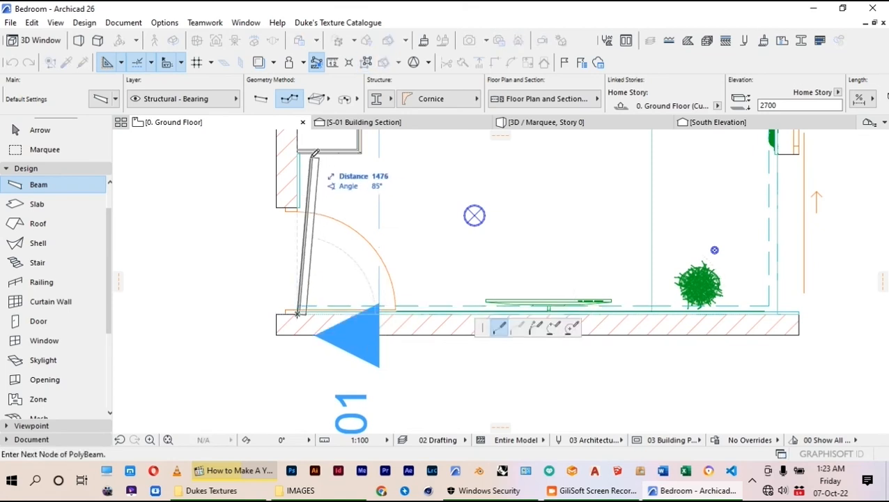
double_click(300, 154)
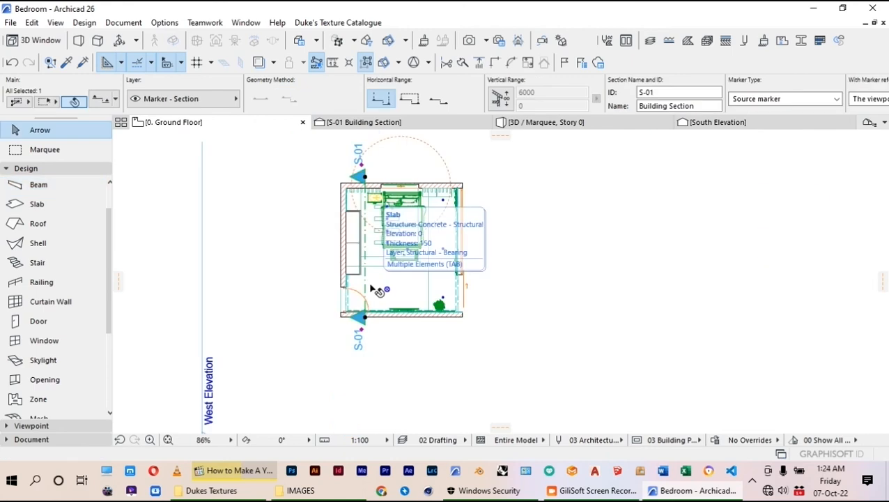
Step: Rotate the S-01 section line 90° to face the TV wall and move it across the room's full width
key(ctrl+e)
click(380, 280)
click(381, 368)
click(543, 286)
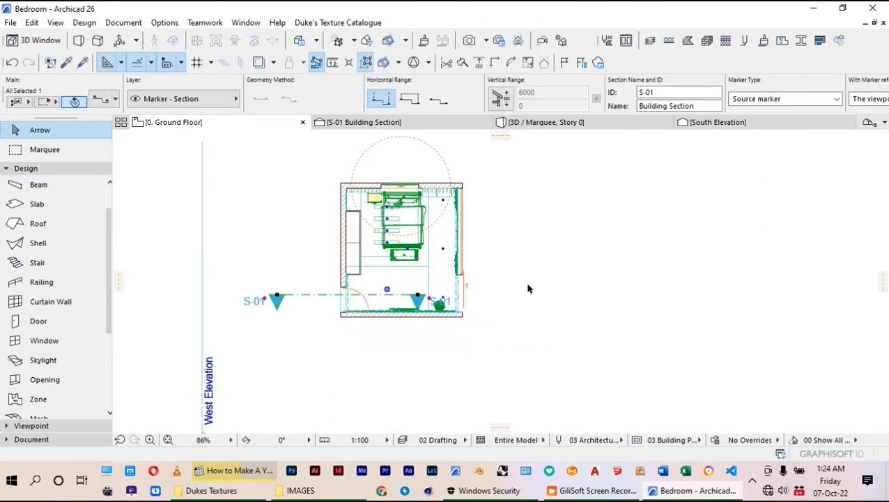
key(ctrl+d)
click(394, 294)
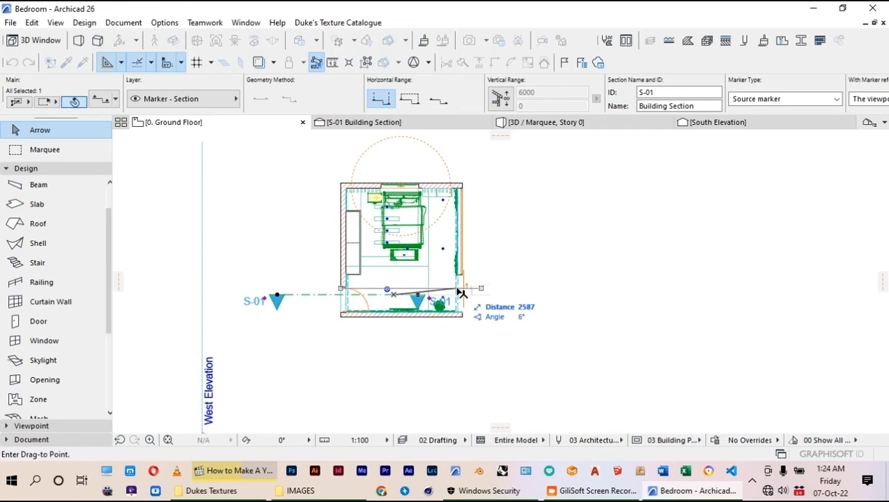
click(460, 293)
Step: Open the S-01 section and measure the ceiling slab's depth from the 1st story line at the curtain-side wall
right_click(293, 274)
key(Escape)
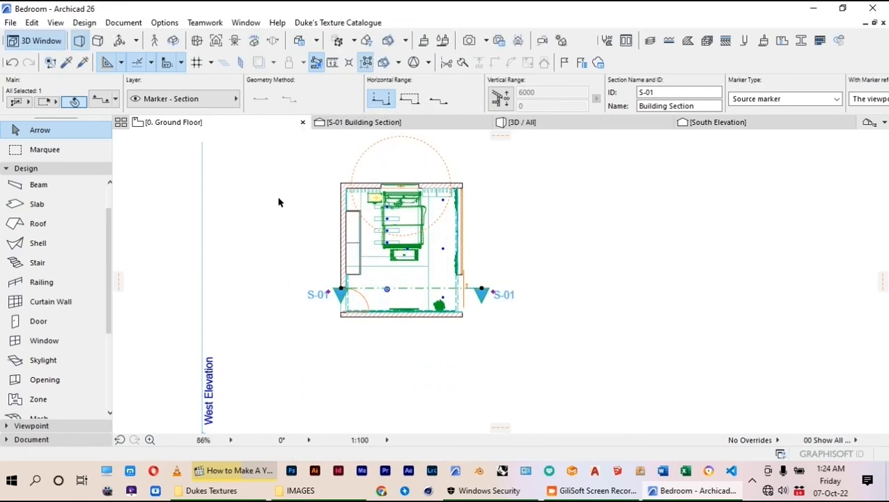
right_click(278, 200)
click(322, 149)
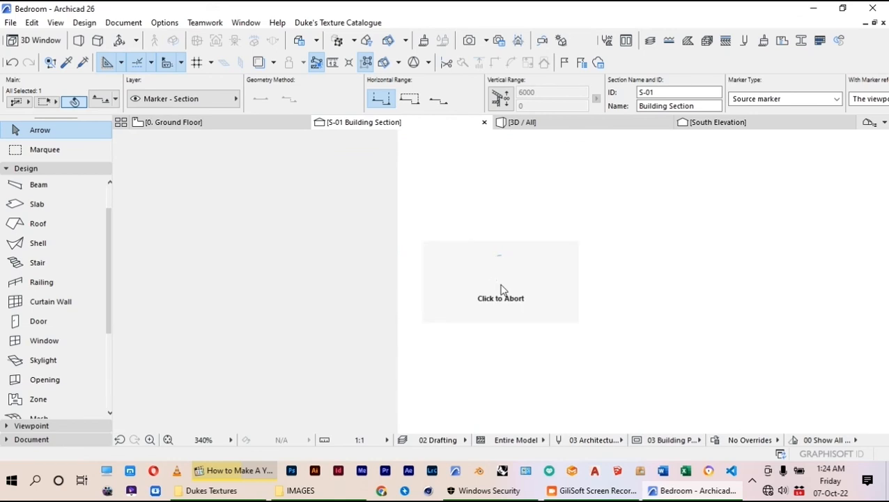
click(354, 277)
scroll(612, 331, down, 3)
scroll(376, 300, up, 2)
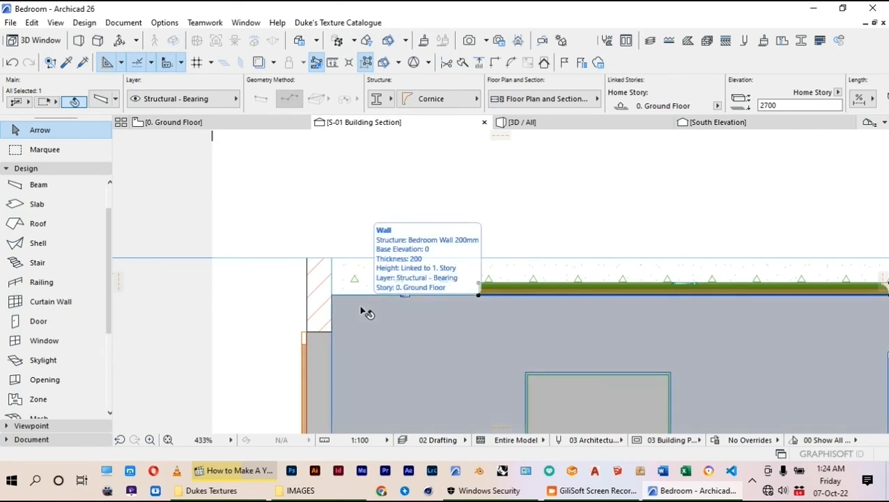
key(m)
click(332, 258)
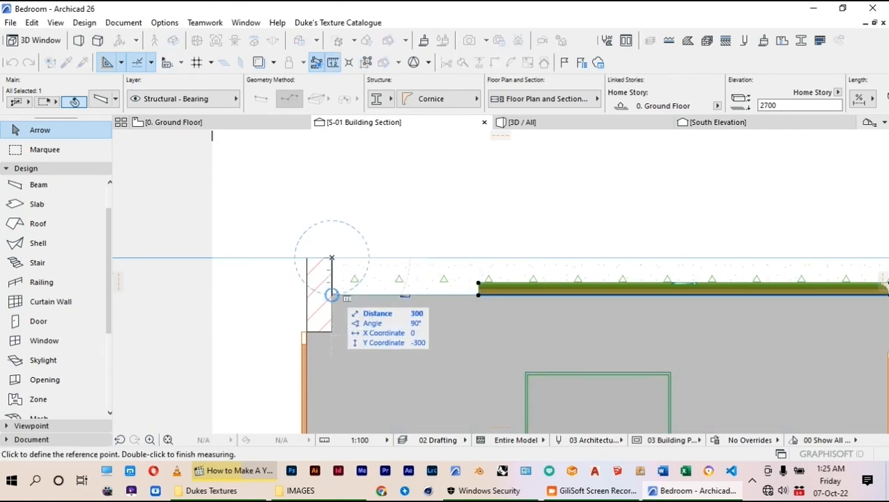
key(Escape)
key(Escape)
scroll(209, 233, down, 4)
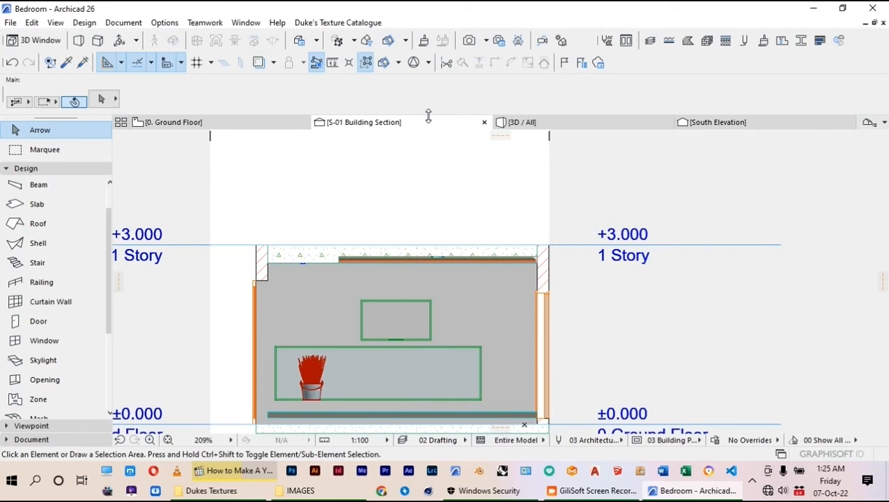
Step: On the ground floor plan, set the elevation of the curtain-side cornice and its short TV-wall segment to 2650
click(161, 122)
scroll(530, 286, up, 5)
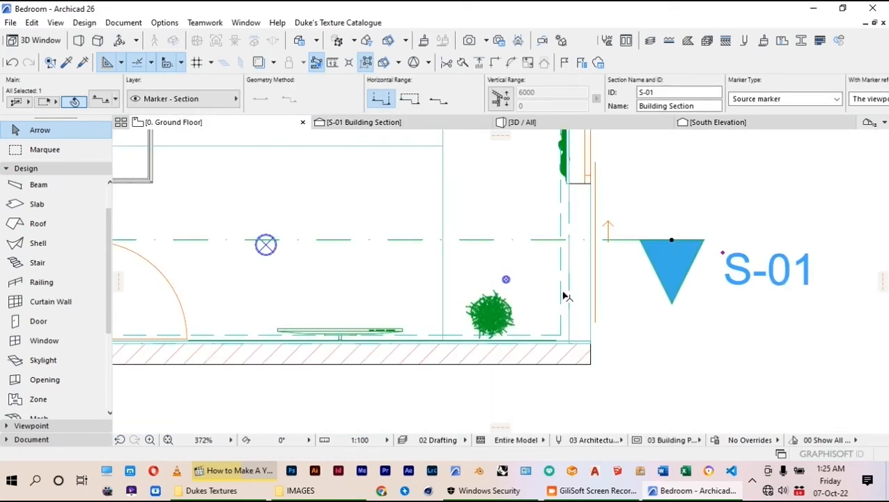
click(564, 294)
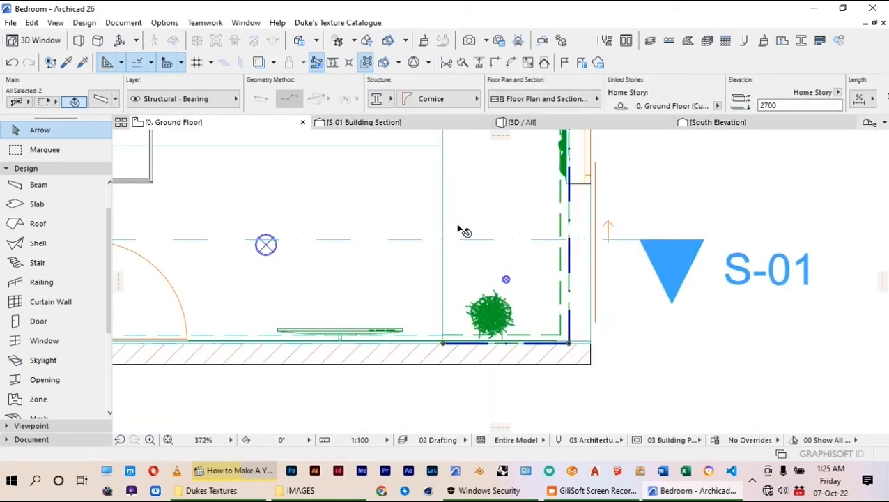
click(460, 229)
scroll(453, 199, down, 3)
click(453, 192)
click(476, 201)
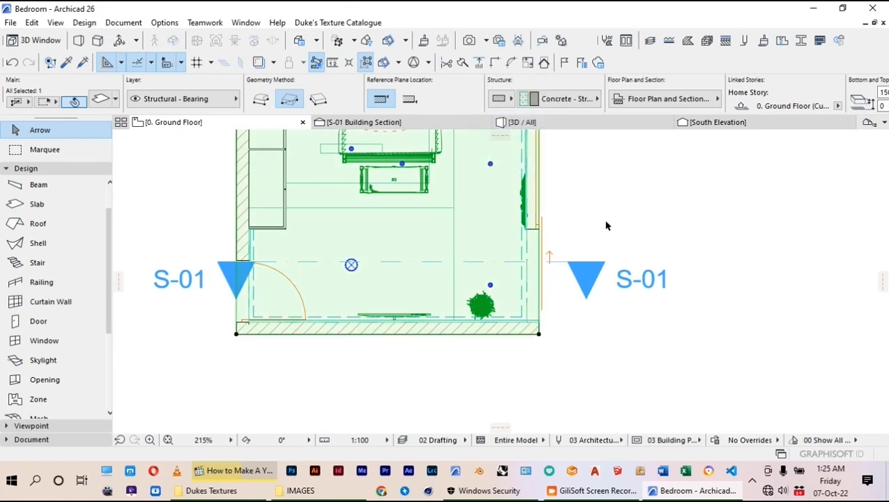
click(605, 224)
click(525, 251)
scroll(465, 327, up, 2)
shift+click(465, 326)
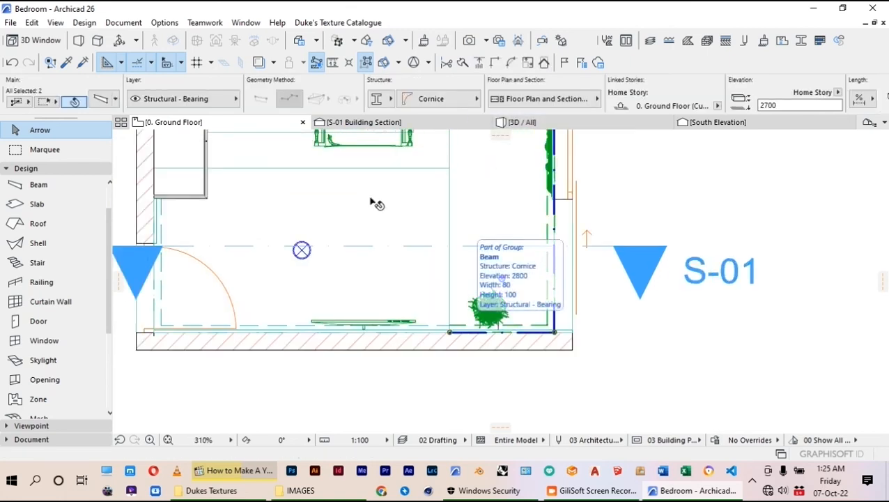
click(103, 100)
drag(474, 206, 456, 207)
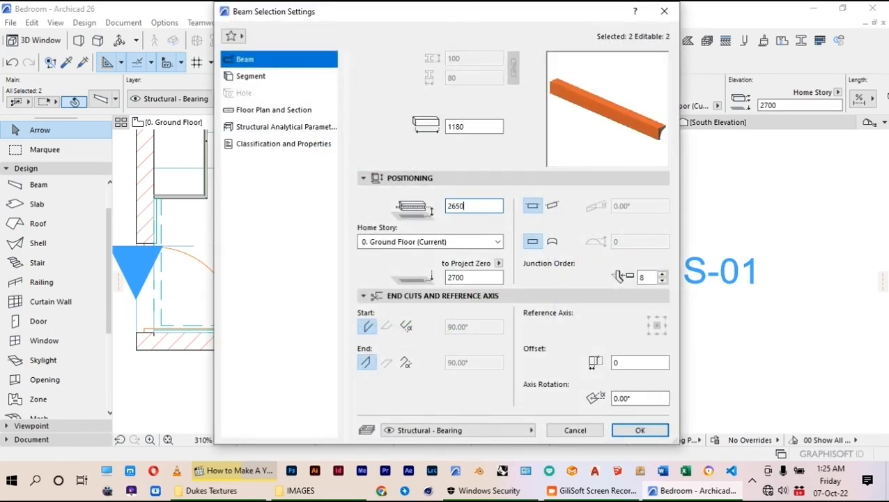
text(50)
key(Return)
key(Escape)
Step: Place a marquee around the TV-wall end of the bedroom and show it in 3D, viewing the curtain-side cornice corner
scroll(311, 211, down, 3)
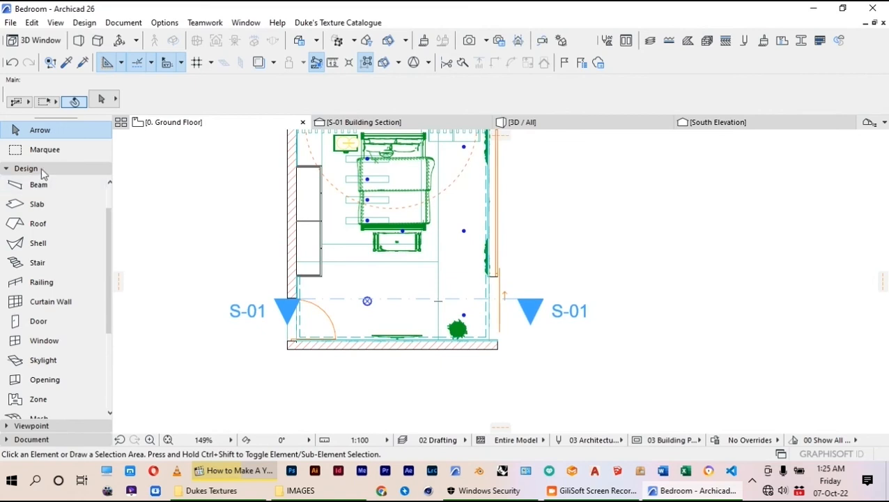
click(43, 150)
click(211, 214)
click(531, 373)
right_click(585, 273)
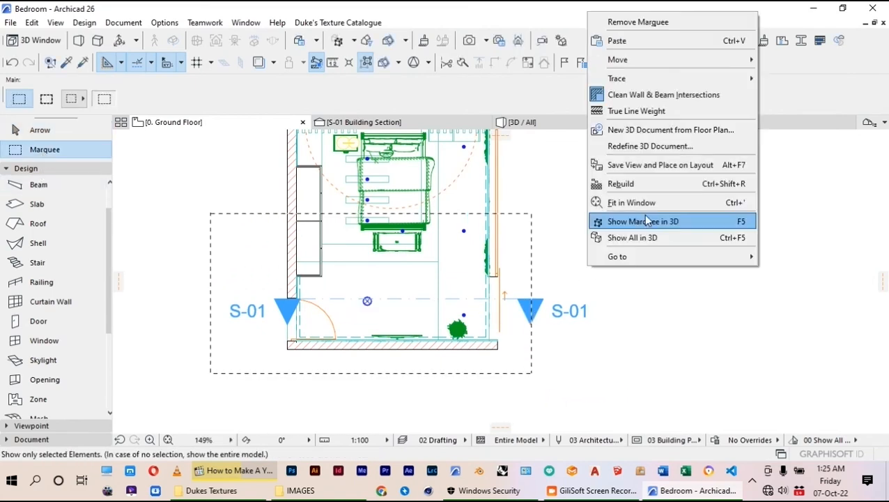
click(646, 220)
drag(471, 332, 462, 250)
scroll(420, 192, up, 6)
shift+middle_drag(420, 196, 473, 246)
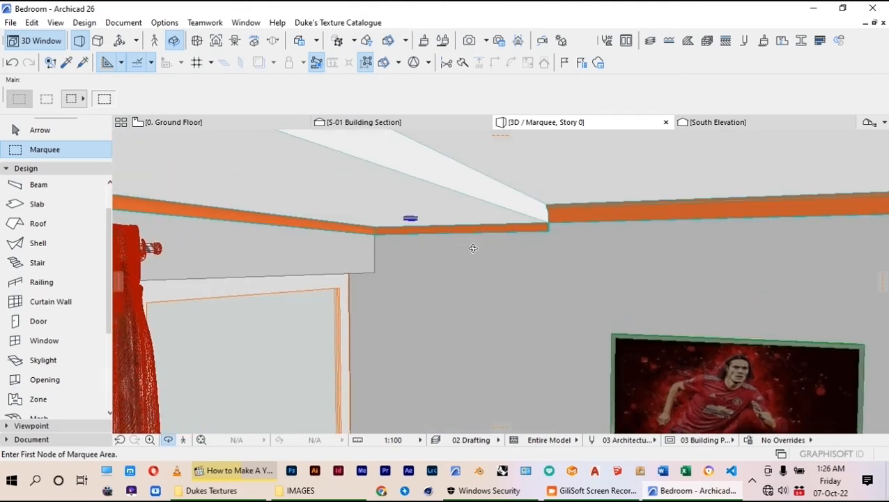
Step: Set the elevation of the curtain-side cornice and its short TV-wall segment to 2600 and check the fit in 3D
shift+click(456, 230)
click(103, 102)
click(459, 207)
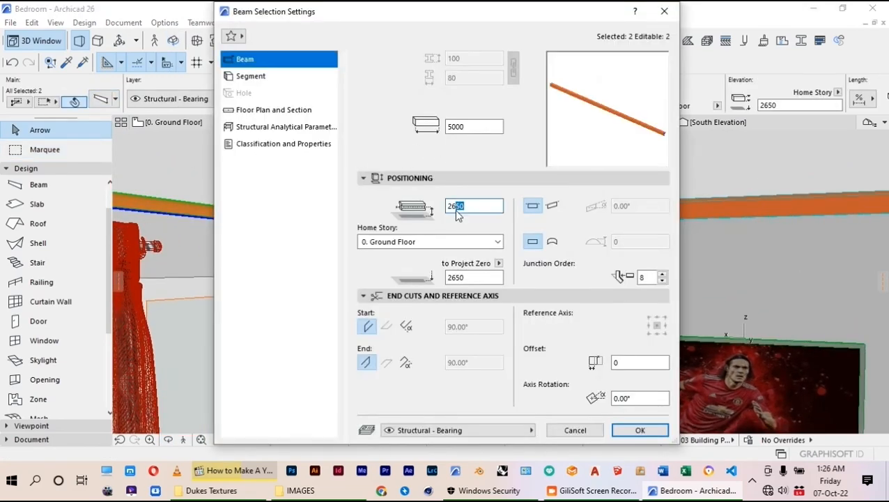
text(00)
key(Return)
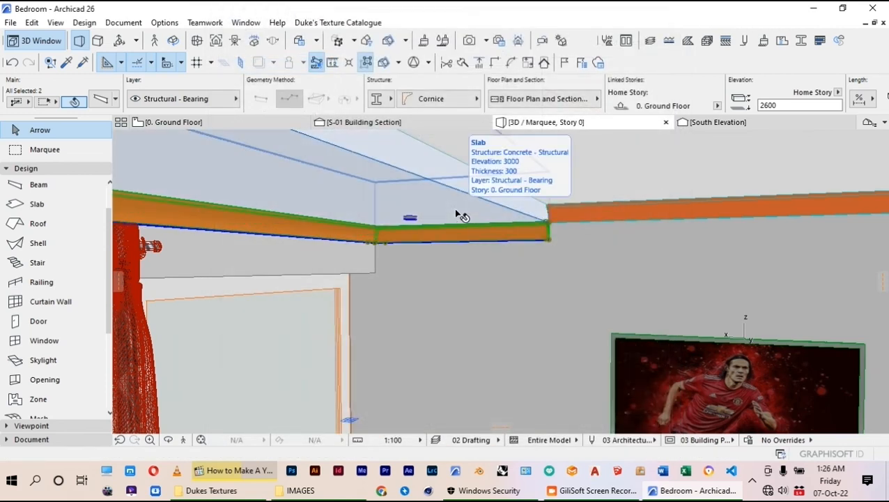
scroll(460, 214, down, 6)
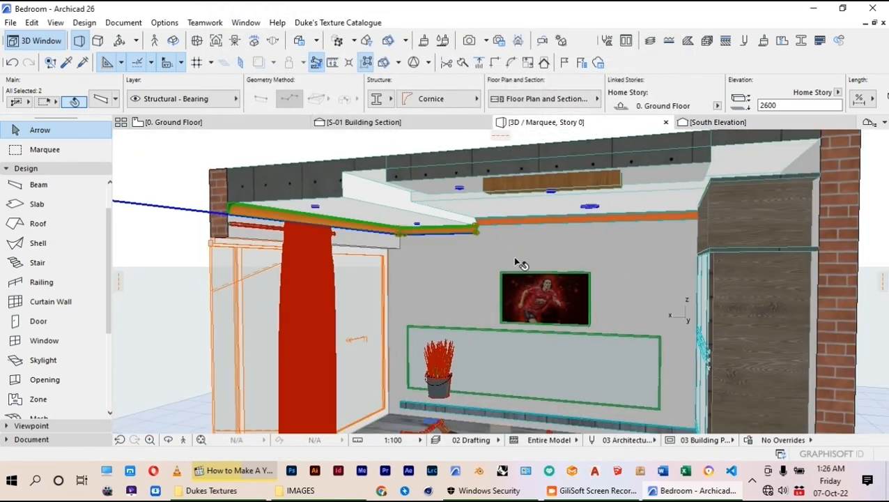
scroll(519, 264, down, 2)
shift+middle_drag(520, 260, 541, 271)
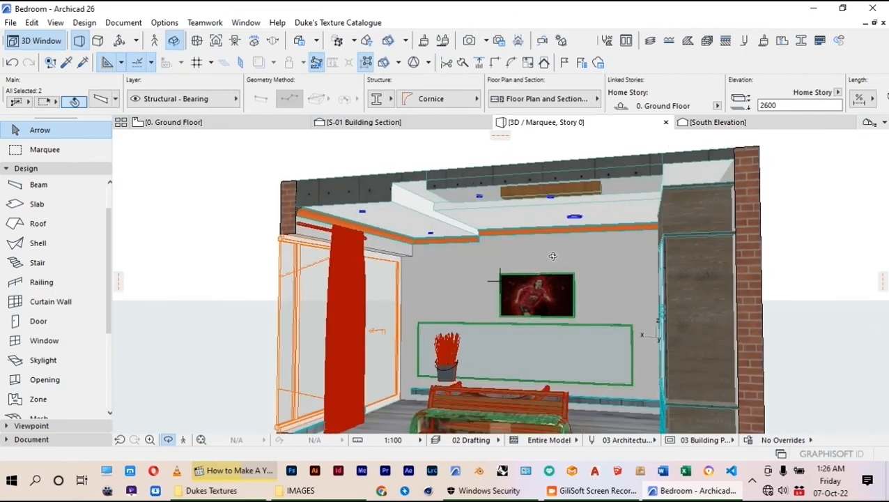
Step: On the ground floor plan, copy the IES Light 26 lamp from the bed-head wall to the middle of the TV wall
click(183, 122)
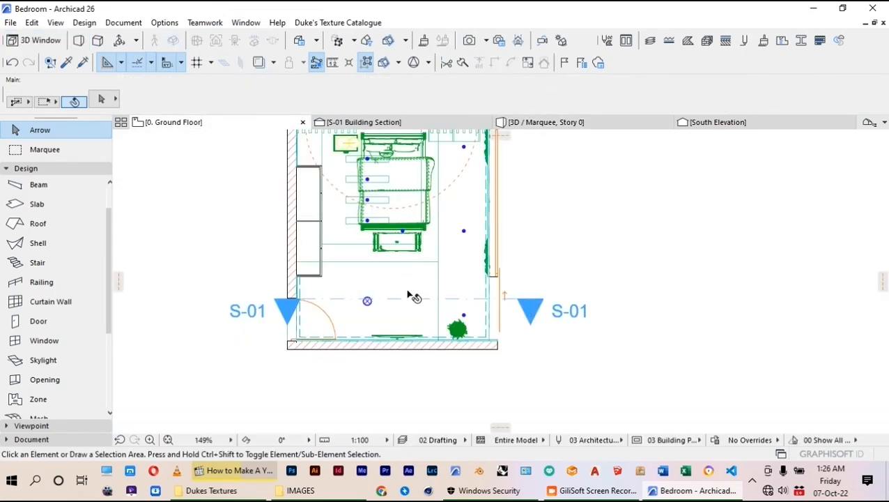
scroll(396, 200, down, 2)
scroll(396, 200, up, 3)
click(416, 187)
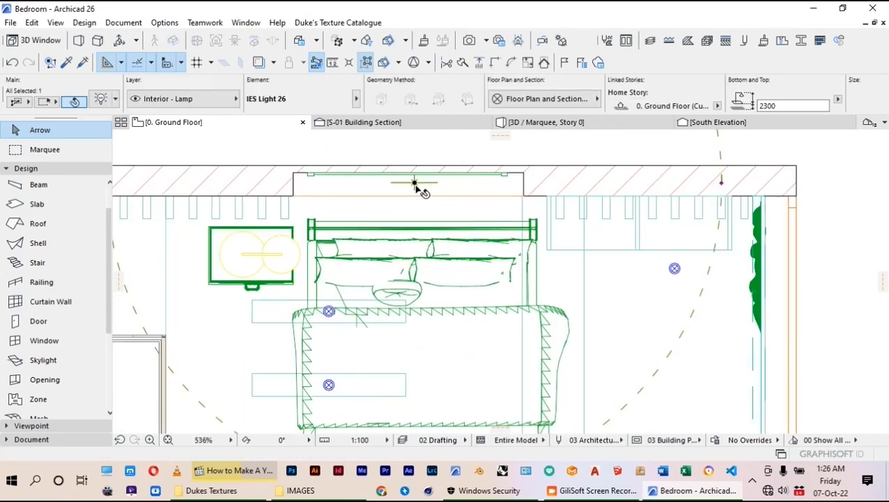
click(416, 186)
scroll(416, 186, down, 3)
scroll(426, 374, up, 4)
click(426, 374)
click(395, 371)
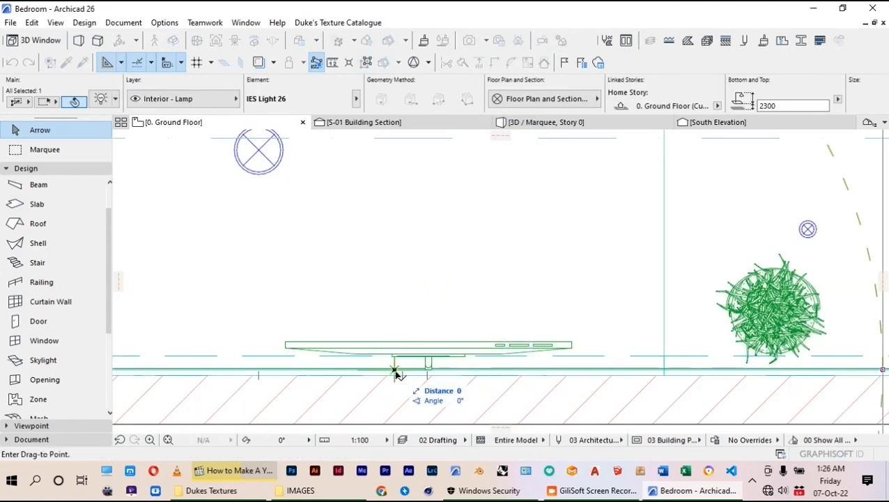
scroll(397, 372, down, 4)
click(422, 326)
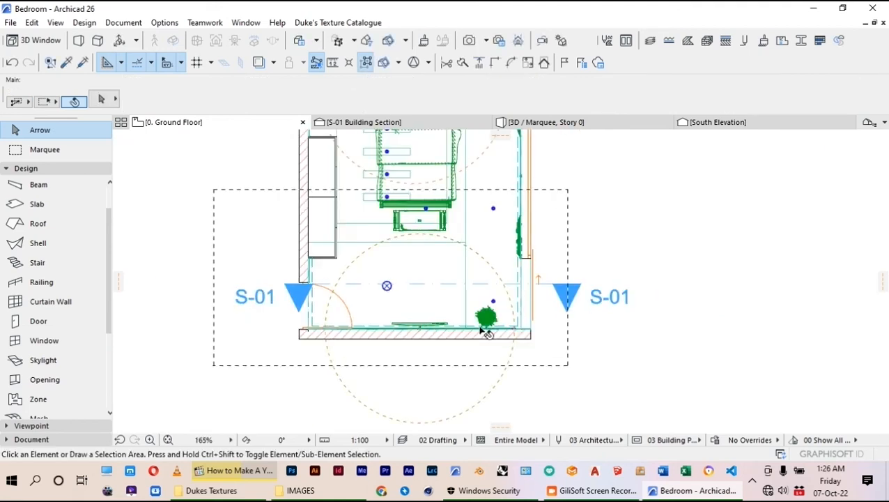
Step: Set the Lamp tool defaults to General Light 26 at an elevation of 2000 above the ground floor
scroll(516, 313, down, 2)
scroll(42, 348, down, 3)
click(59, 351)
double_click(59, 351)
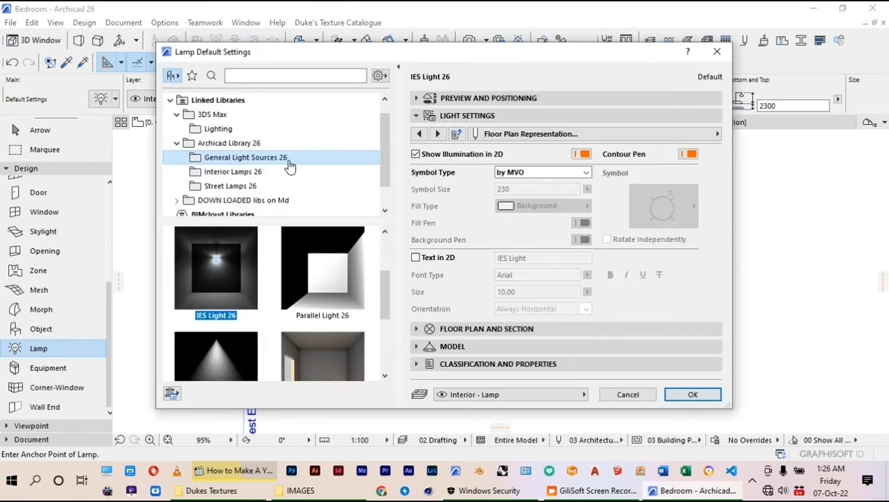
scroll(260, 256, up, 2)
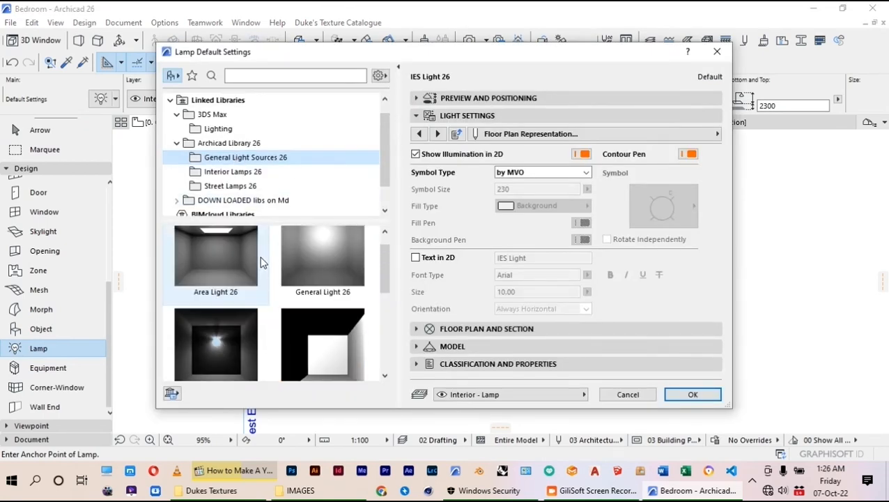
click(291, 276)
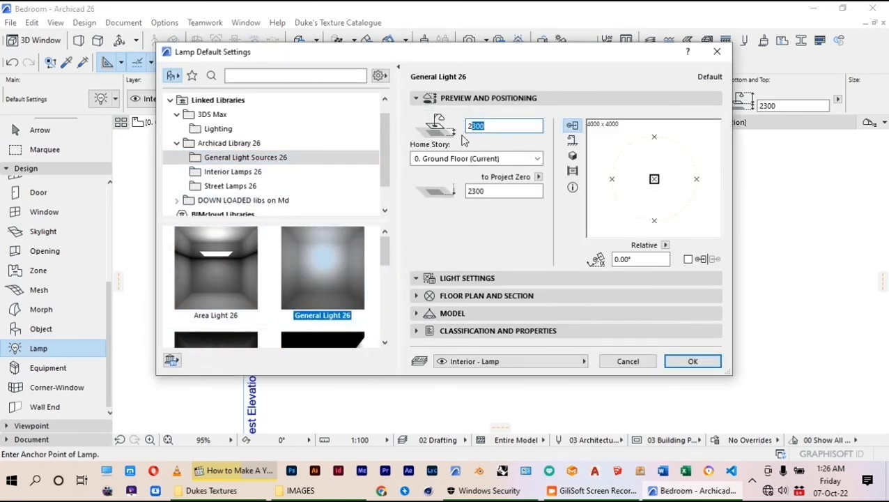
click(495, 278)
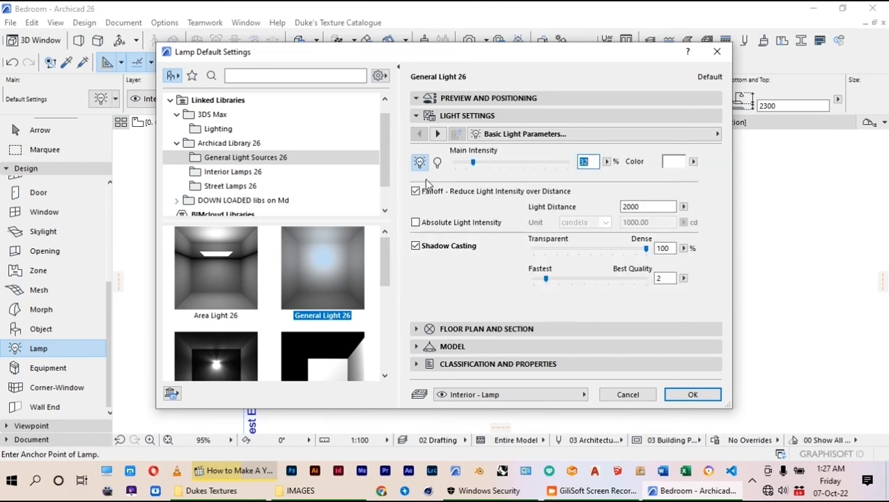
Step: Set General Light 26's 2D illumination pen and contour pen to orange and apply the lamp defaults
click(438, 134)
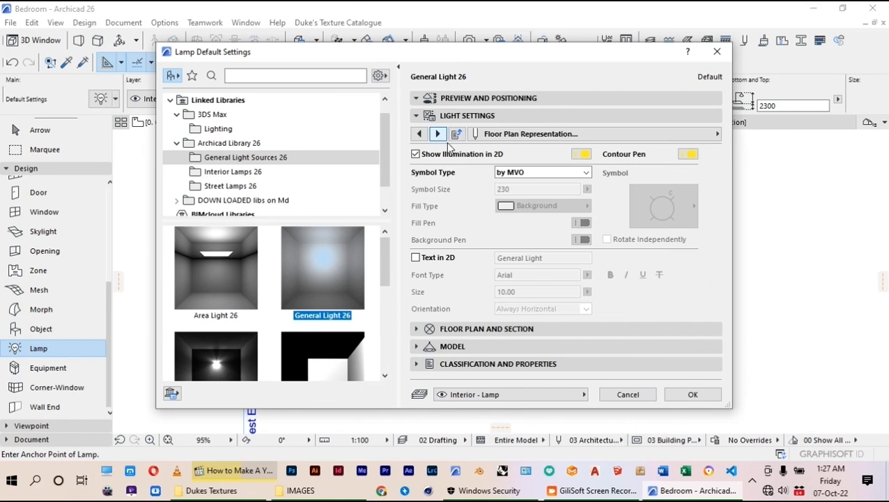
click(581, 154)
click(622, 156)
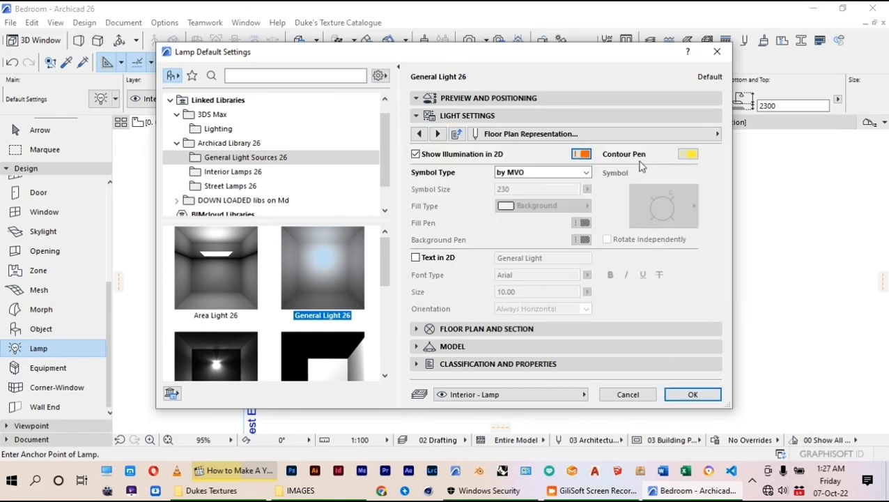
click(685, 155)
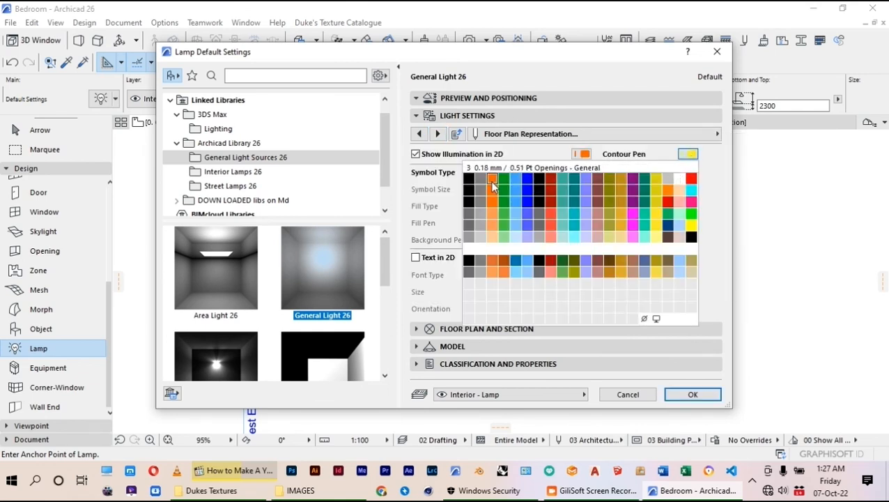
click(676, 179)
click(693, 395)
scroll(460, 294, up, 4)
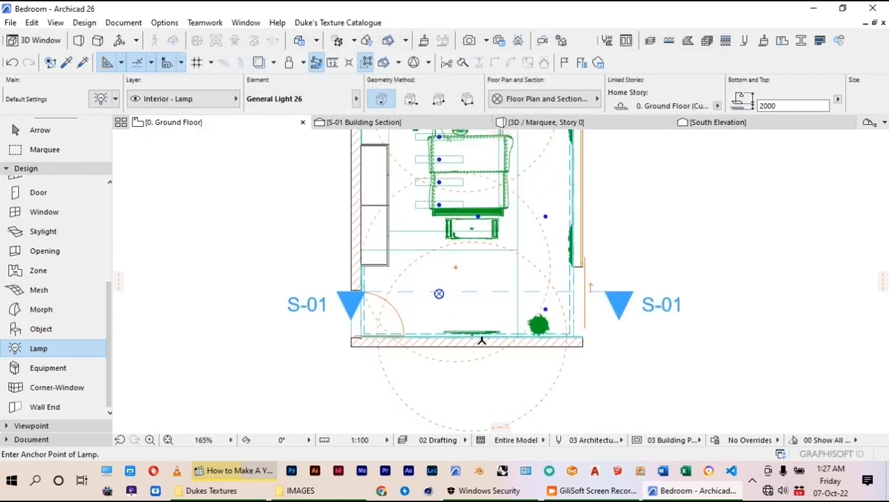
Step: Switch the default lamp to Sun Object 26 and set its main intensity to 24%
scroll(480, 341, down, 3)
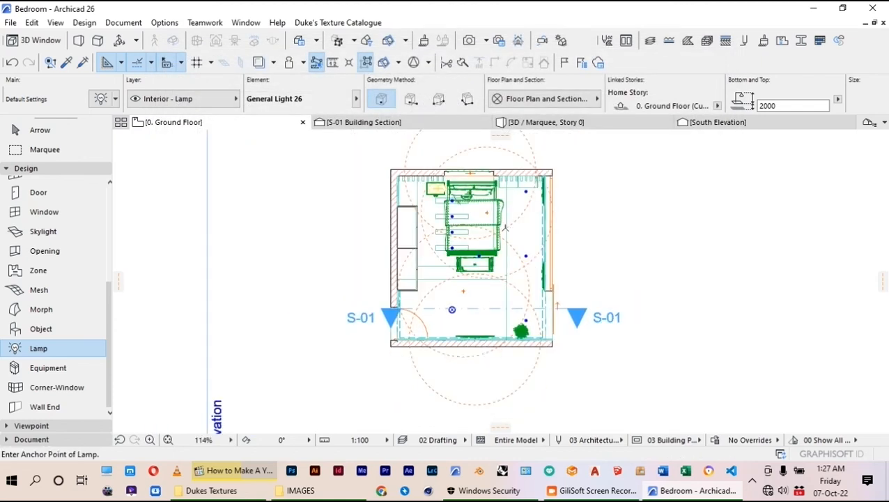
click(39, 130)
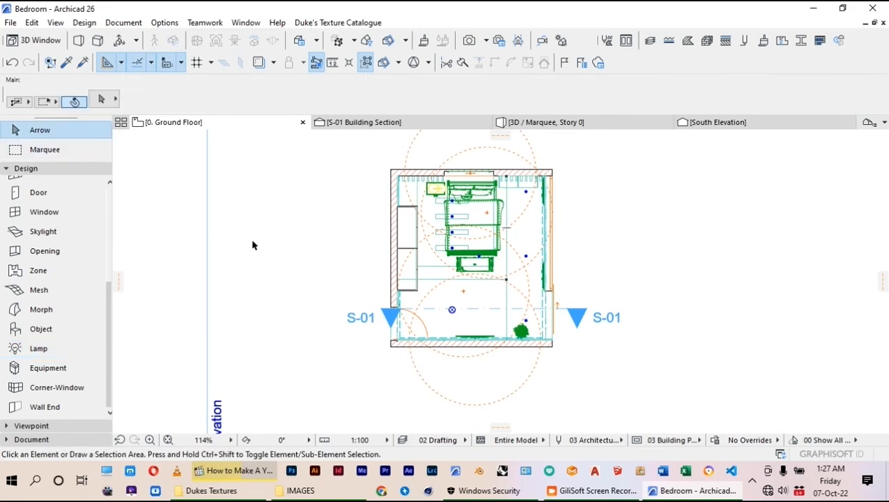
click(38, 349)
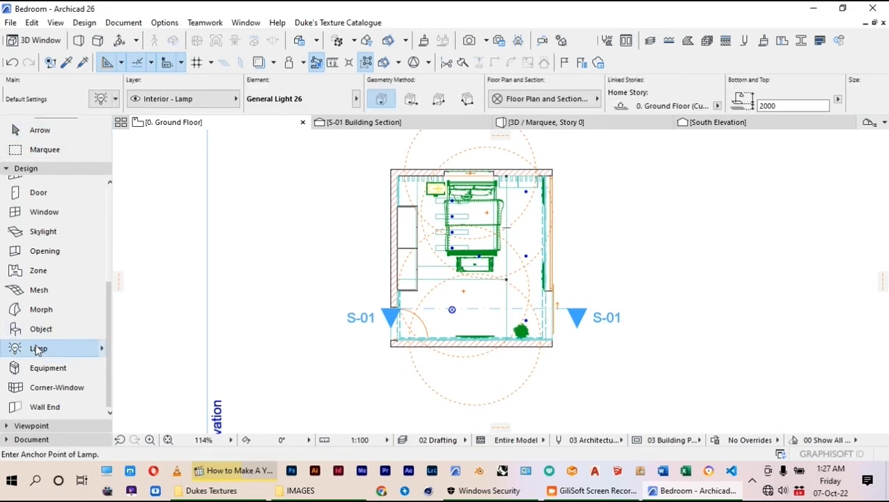
key(ctrl+t)
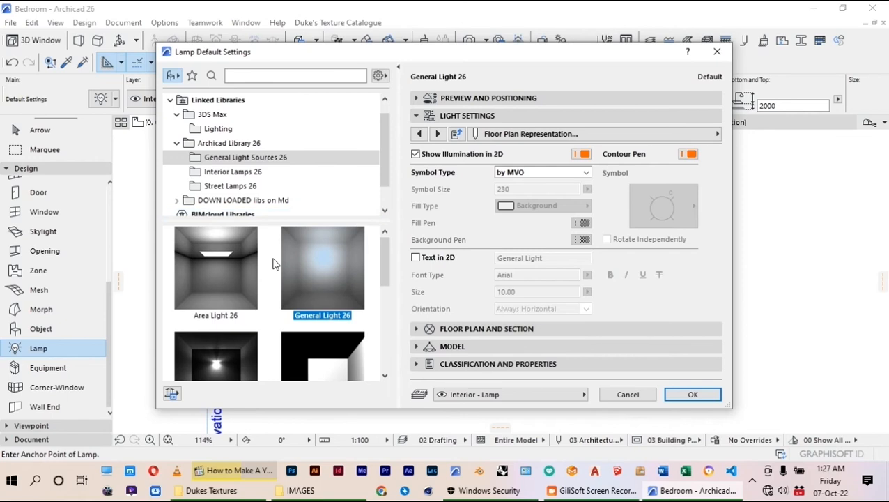
scroll(289, 251, down, 2)
scroll(263, 277, down, 1)
scroll(237, 300, down, 2)
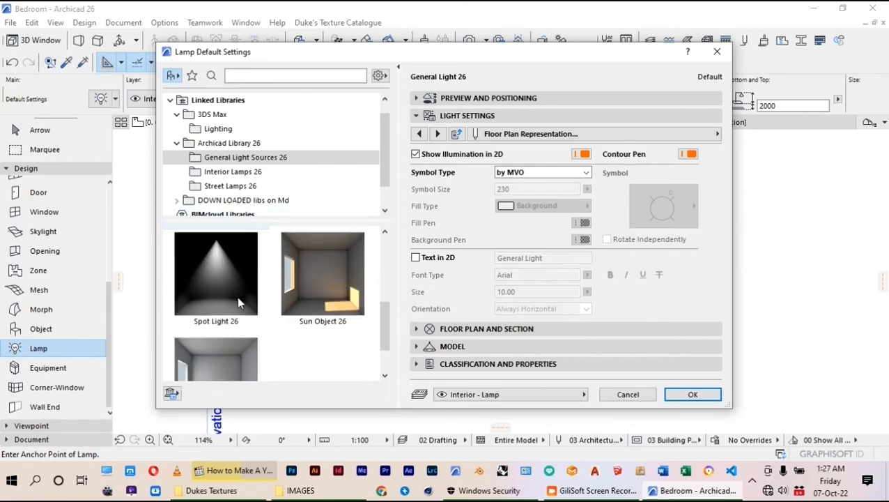
click(322, 272)
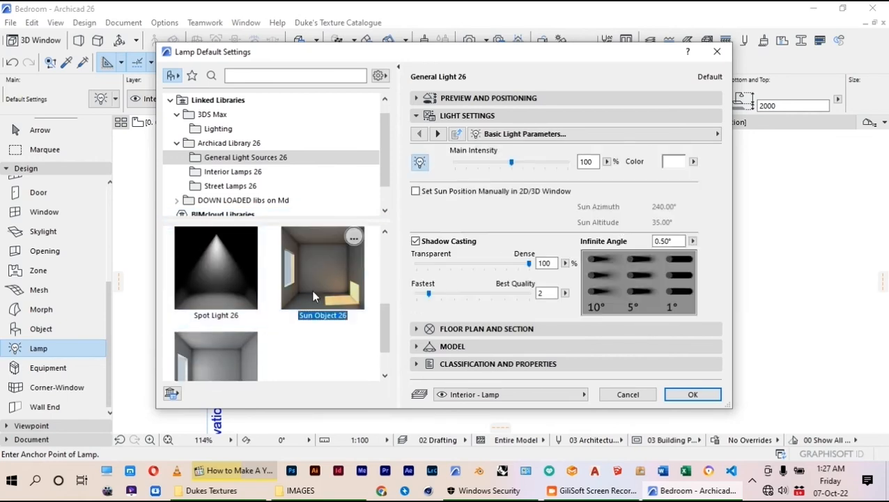
click(587, 161)
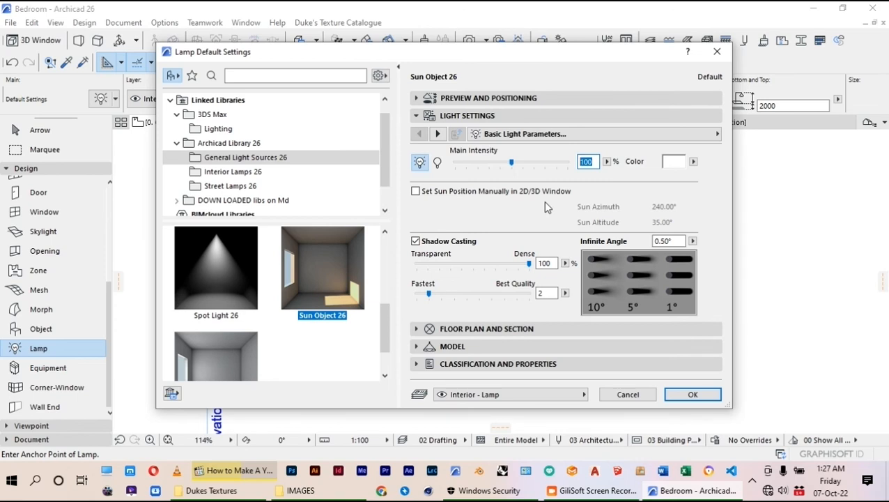
text(24)
Step: Set Sun Object 26's contour pen to orange and enable surface caustics
click(445, 136)
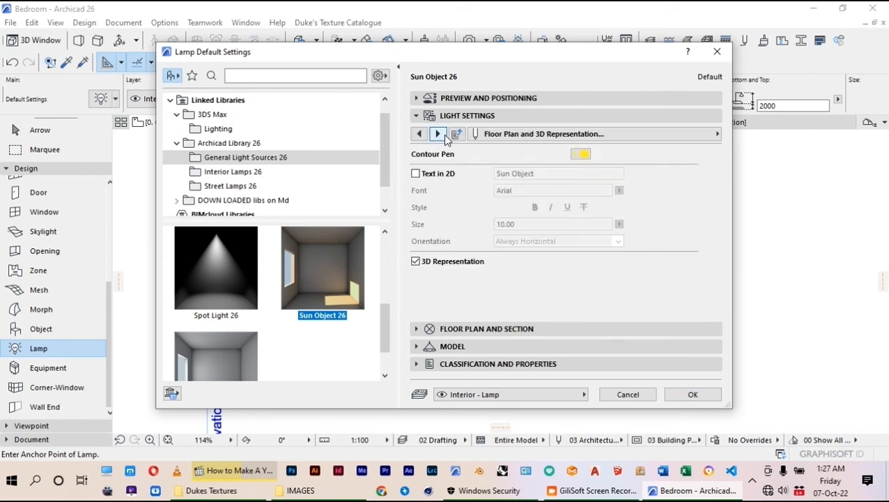
click(581, 154)
click(621, 154)
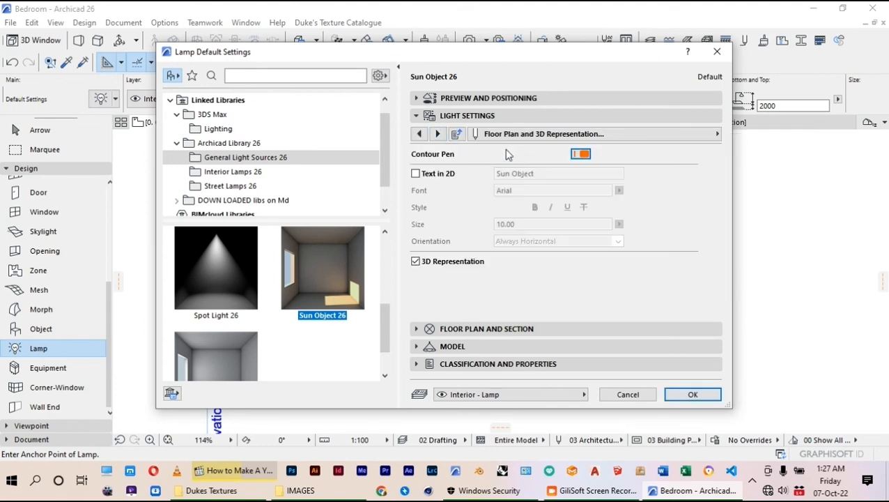
click(438, 134)
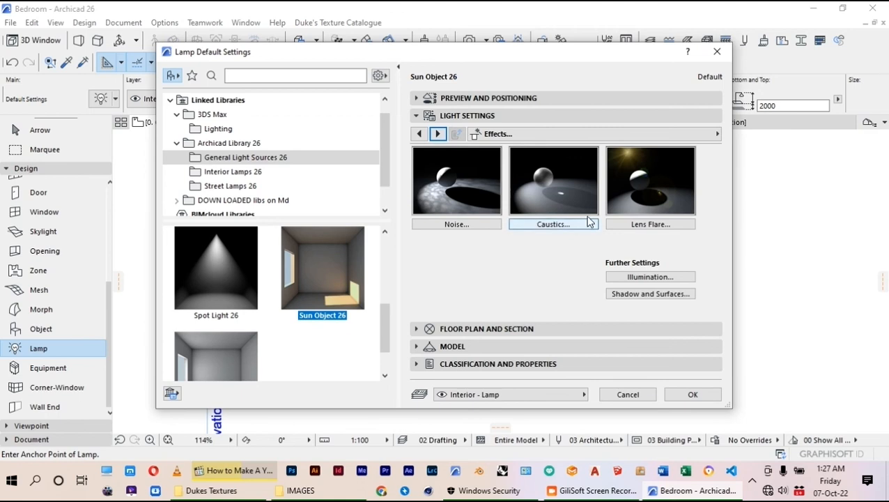
click(554, 224)
click(495, 154)
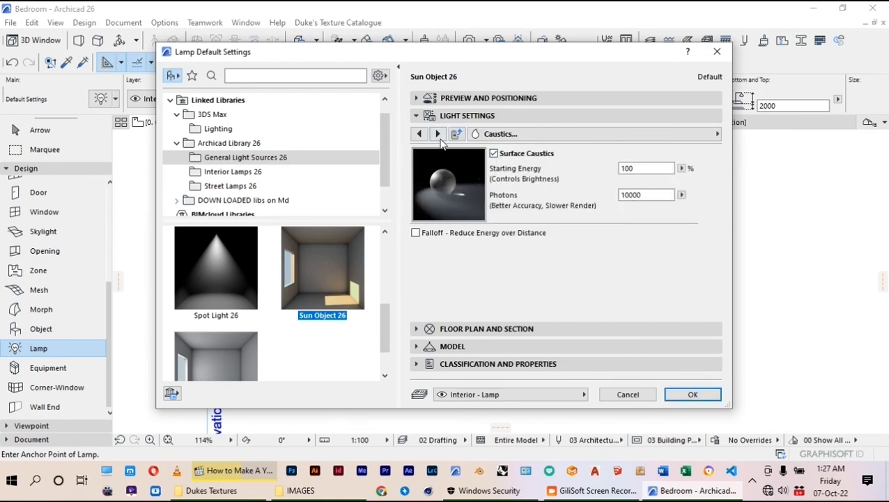
Step: Review Sun Object 26's special effects, lens flare, noise, positioning and basic light settings
click(438, 135)
click(438, 134)
click(438, 134)
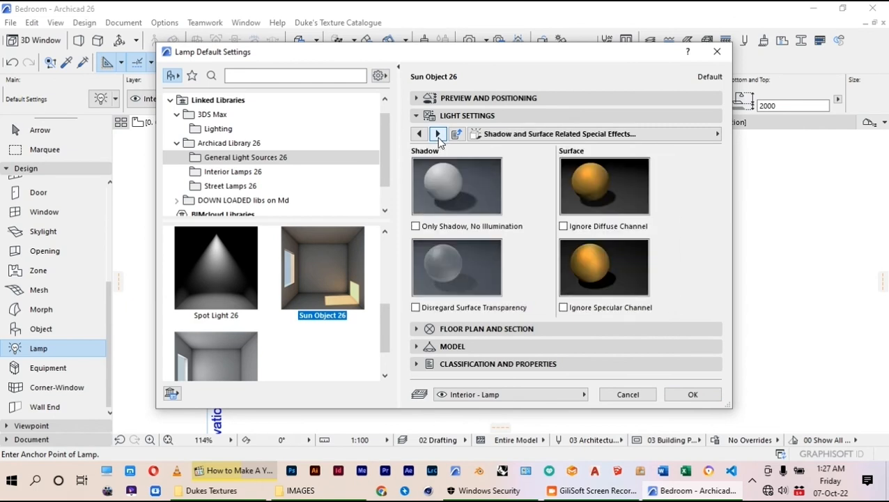
click(438, 135)
click(419, 134)
click(419, 134)
click(419, 134)
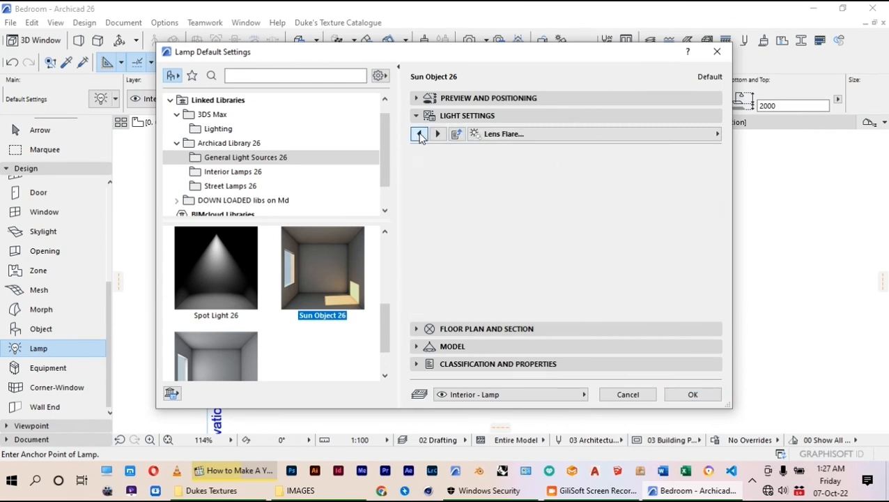
click(479, 98)
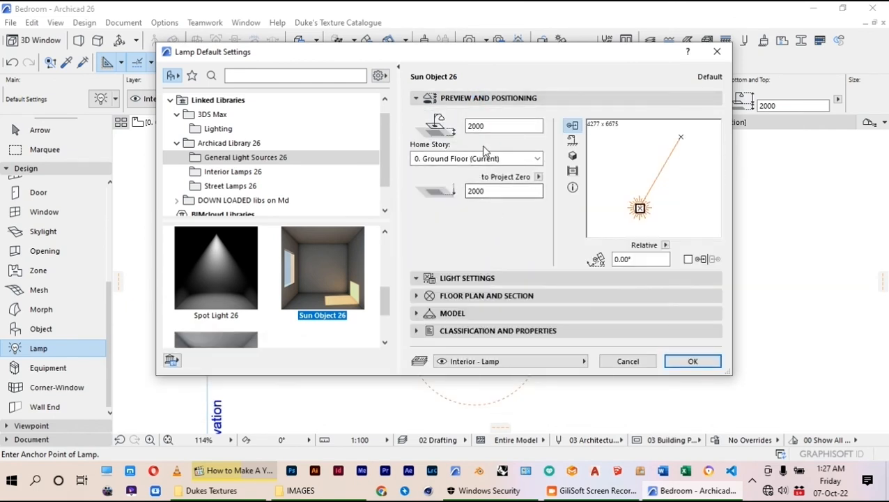
click(502, 278)
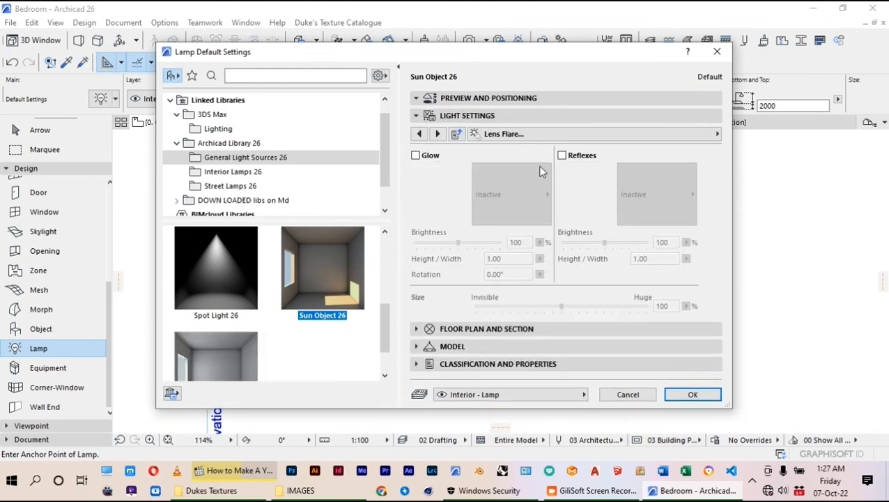
click(420, 134)
click(419, 134)
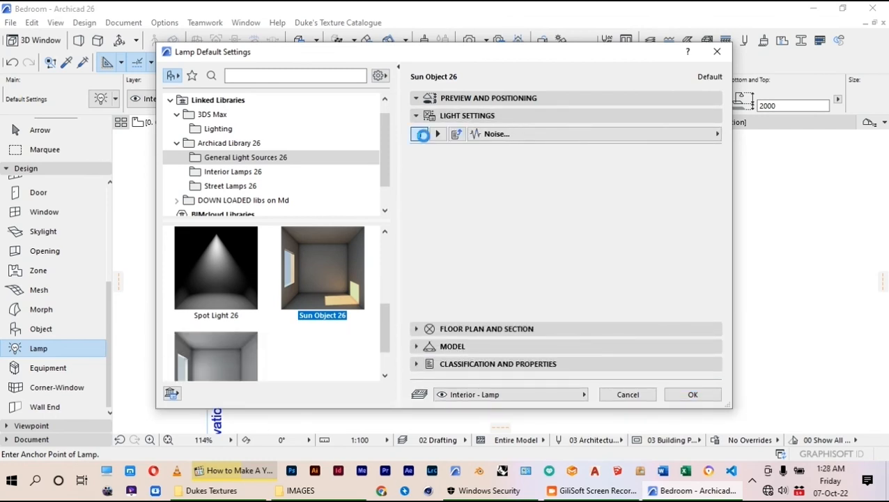
click(421, 133)
click(421, 134)
click(421, 133)
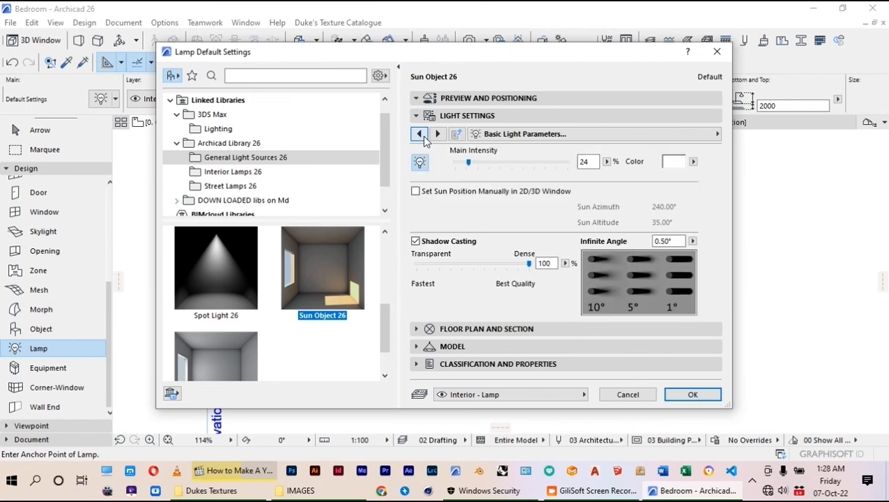
Step: Enable manual sun positioning, lower the sun altitude, and place the Sun Object outside the room beyond the curtain-side window
click(416, 191)
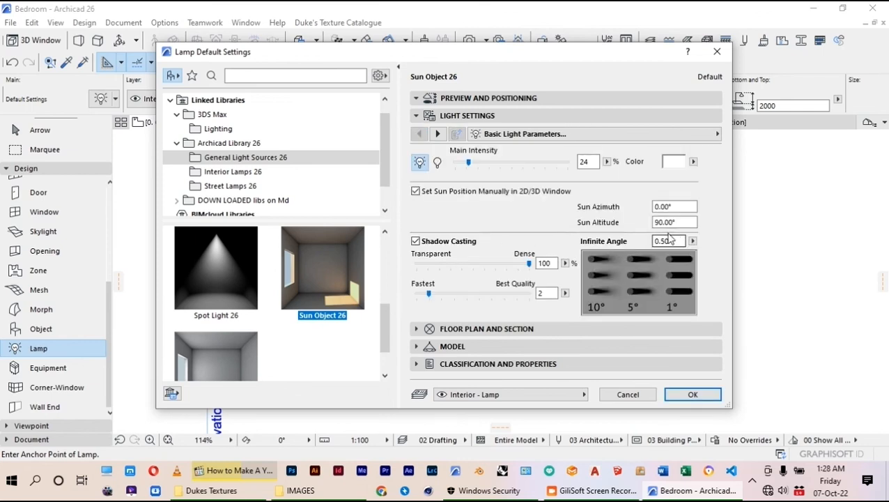
drag(681, 224, 639, 238)
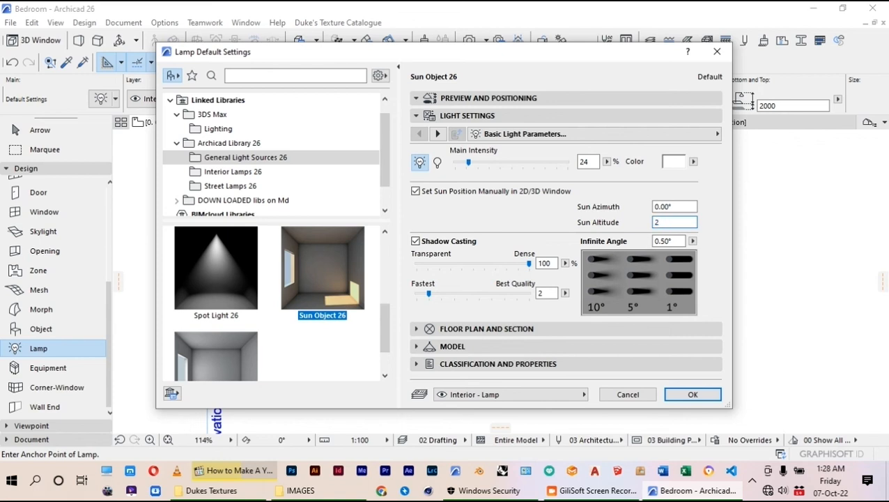
key(Return)
click(639, 240)
click(32, 131)
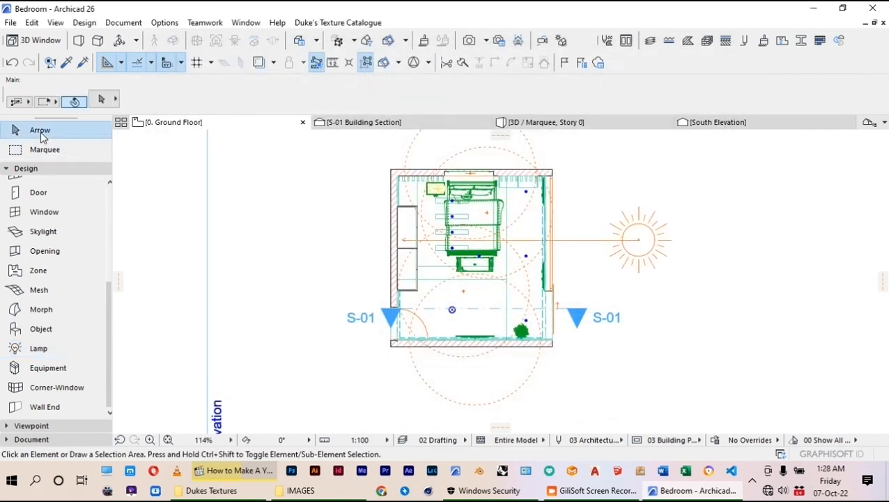
Step: Move the S-01 section line about 2400 toward the bed head so that it cuts across the bed
click(564, 321)
click(570, 312)
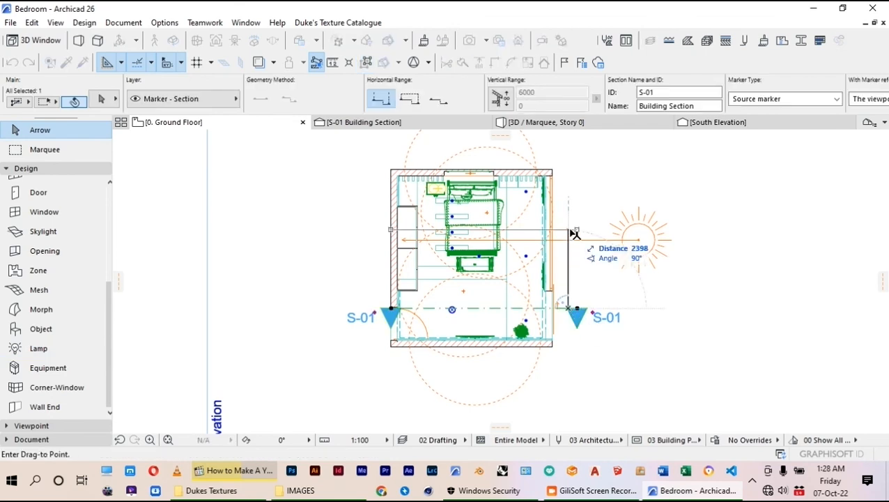
click(572, 234)
Step: Open the S-01 building section and move the Sun Object straight down to about 1700 above the ground floor
right_click(572, 235)
click(622, 150)
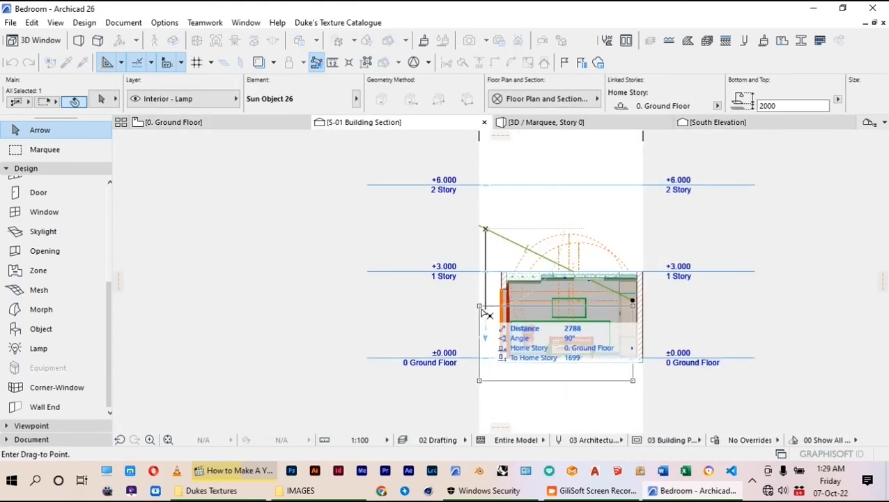
click(482, 310)
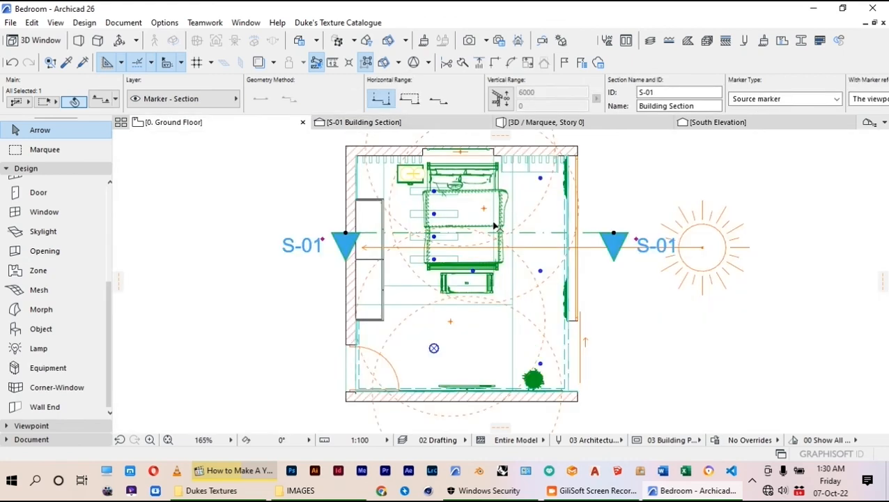
Step: Choose Carpet 26 from Decoration 26 as the default object and set its elevation to 10
double_click(41, 328)
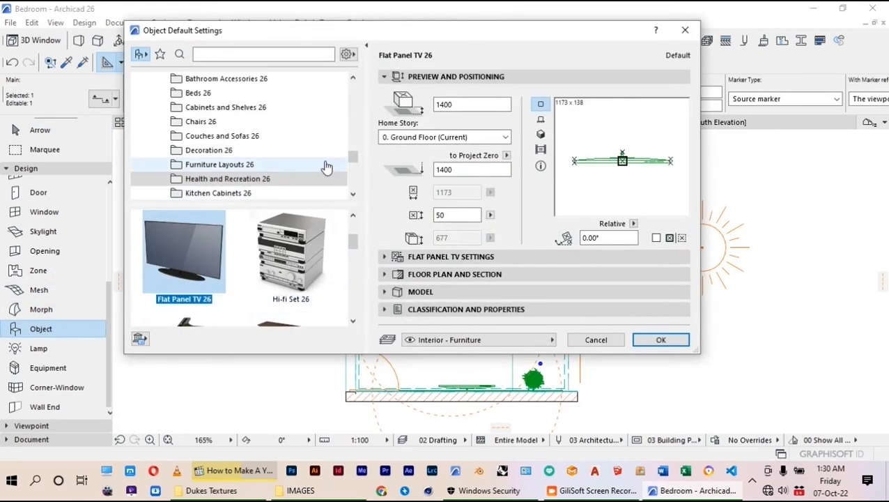
scroll(265, 173, down, 2)
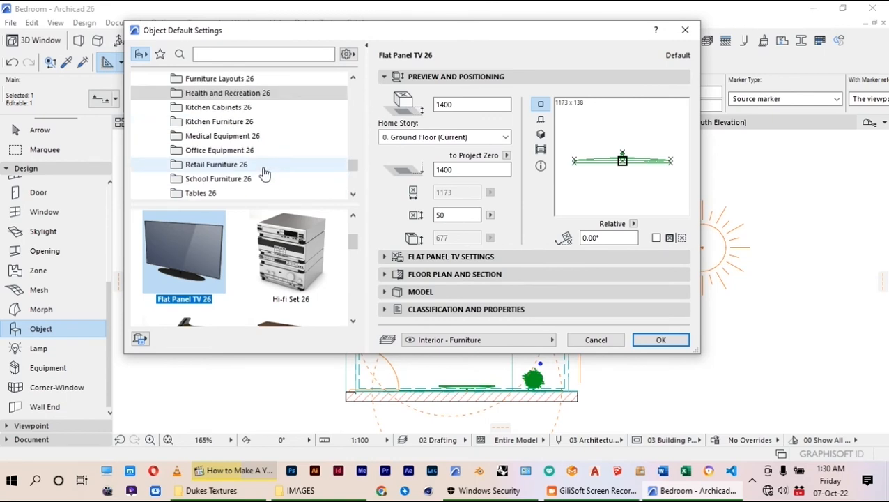
scroll(258, 159, down, 2)
scroll(240, 144, up, 3)
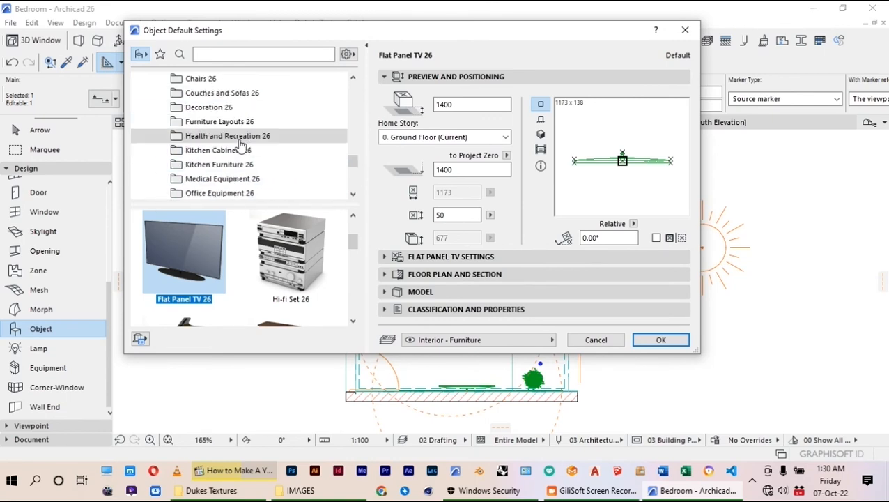
click(209, 107)
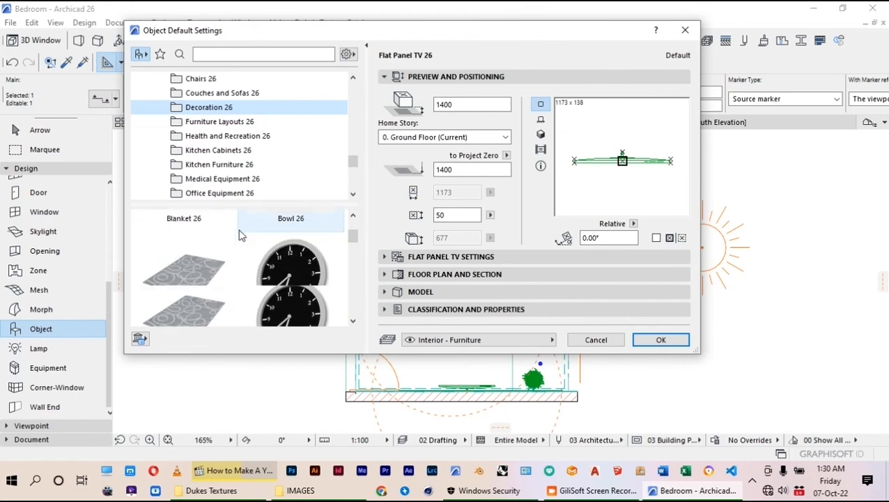
scroll(232, 249, down, 1)
scroll(232, 250, up, 1)
click(202, 268)
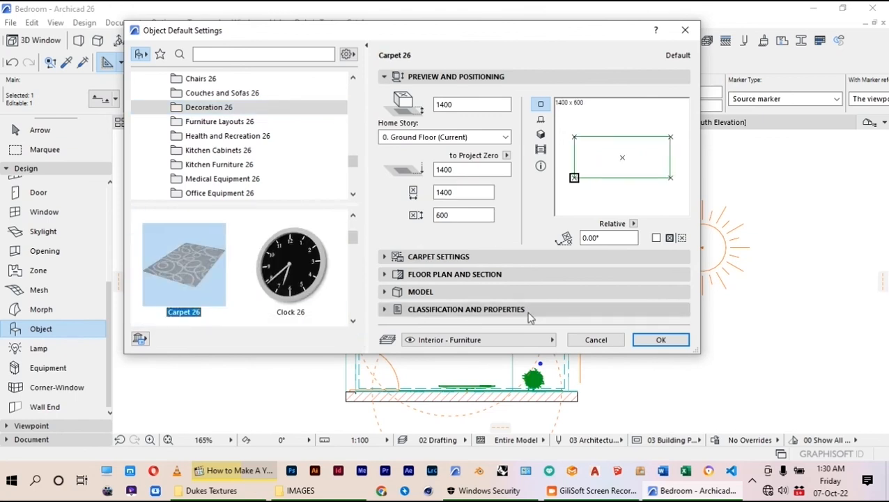
double_click(434, 171)
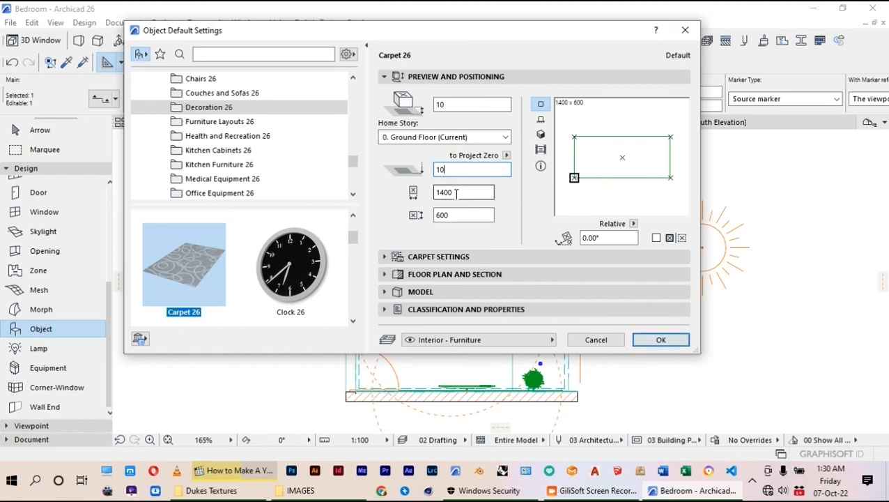
Step: Apply the object defaults and place the 1400 x 600 carpet at the foot of the bed
click(660, 340)
key(Escape)
click(38, 129)
Step: Rotate the carpet 90° so its long side runs parallel to the bed's length
scroll(452, 297, up, 2)
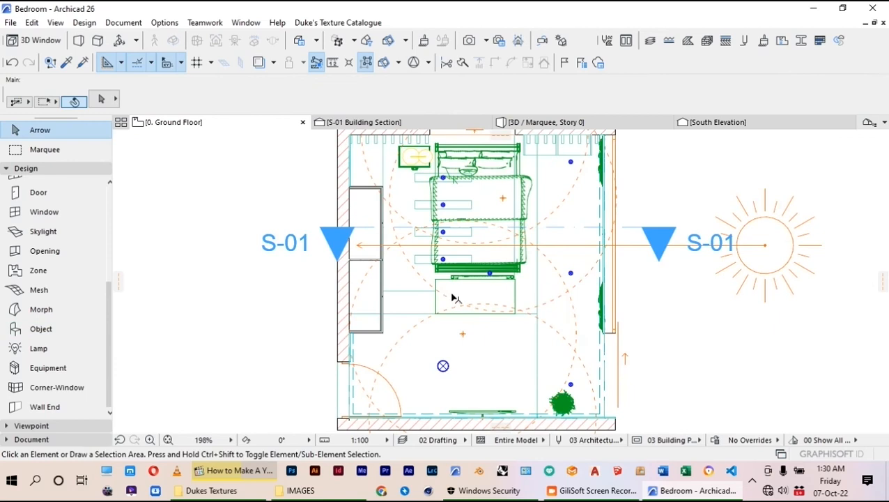
click(460, 303)
click(520, 314)
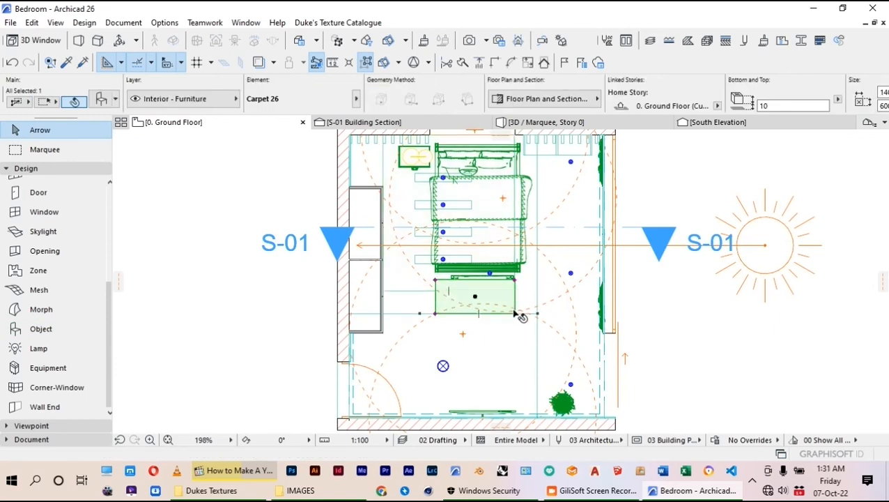
key(ctrl+e)
click(481, 303)
click(519, 304)
click(490, 258)
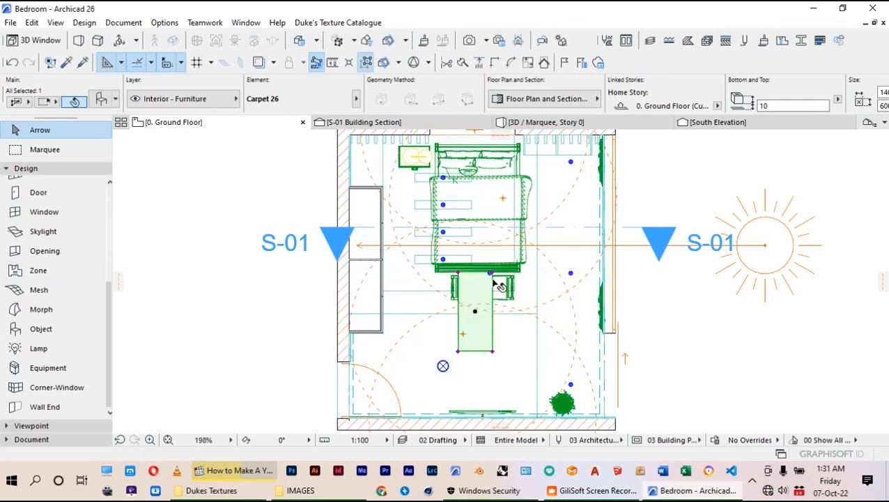
Step: Move the carpet from the foot of the bed to the floor beside the bed, on the window side
key(ctrl+d)
click(486, 290)
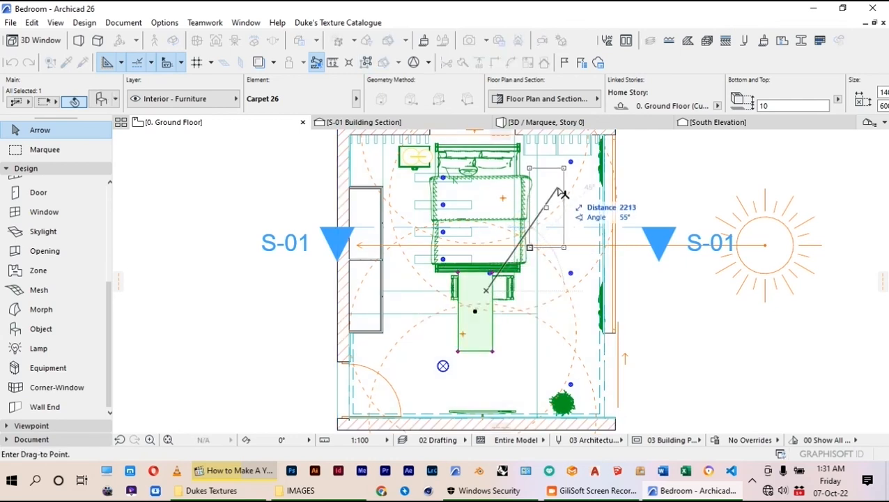
click(562, 193)
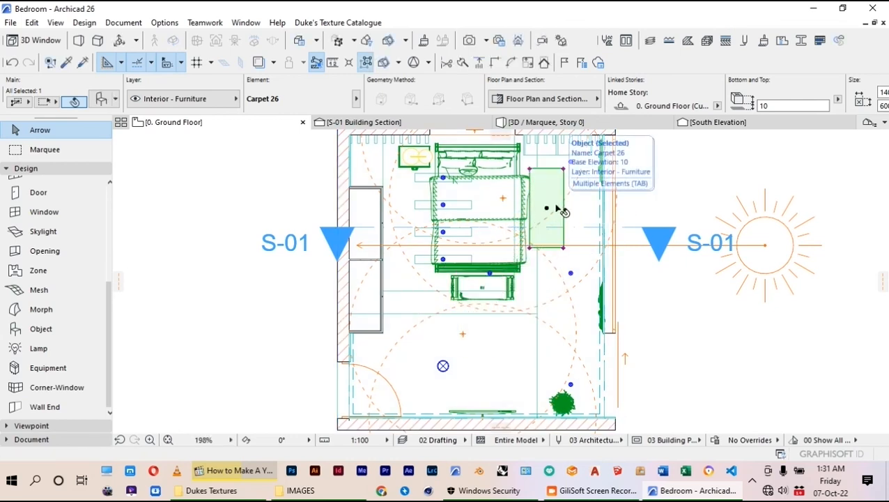
Step: Copy the carpet horizontally about 2400 across to the wardrobe side of the bed
key(ctrl)
click(555, 206)
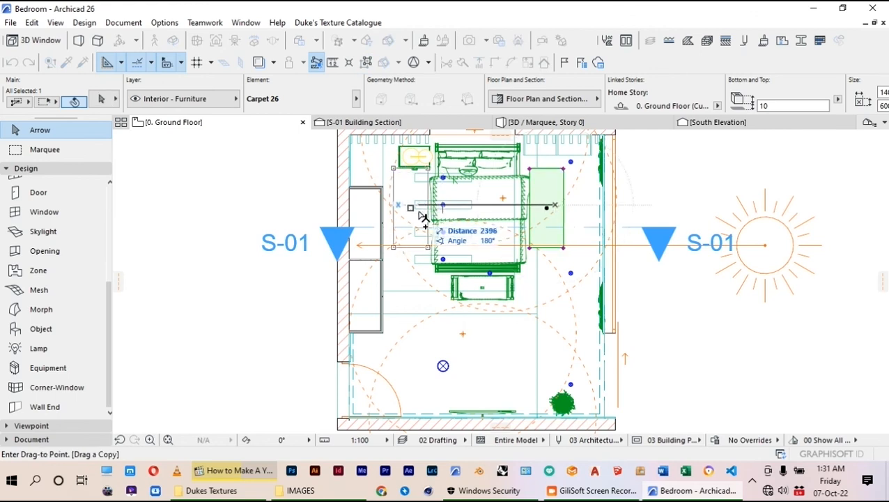
click(424, 214)
key(Escape)
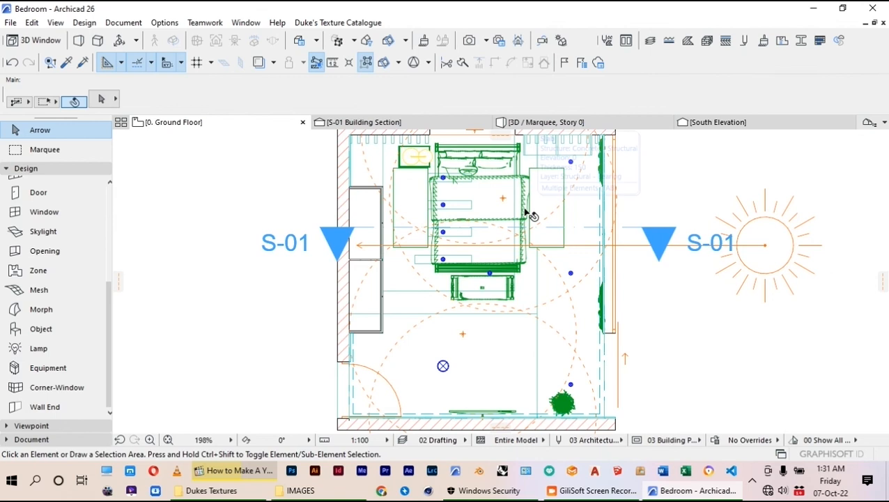
Step: Start the Camera tool, set both camera and target elevation to 1700, and review the camera settings
scroll(527, 212, down, 3)
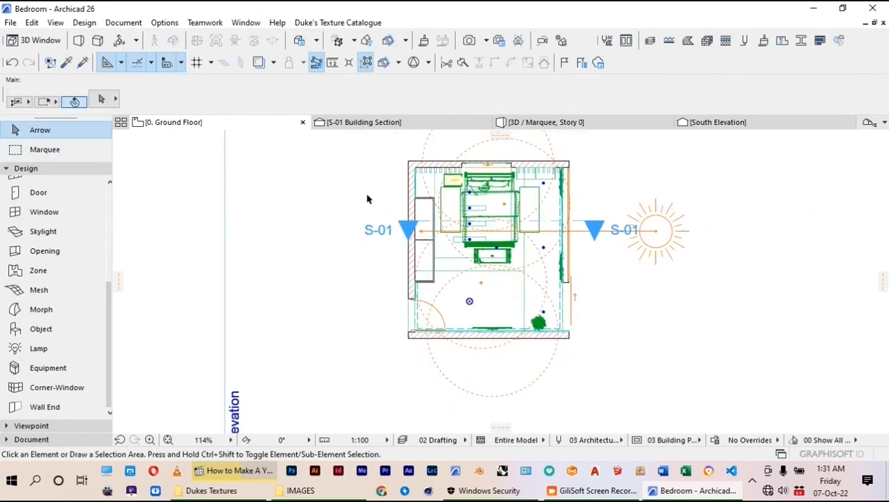
click(35, 439)
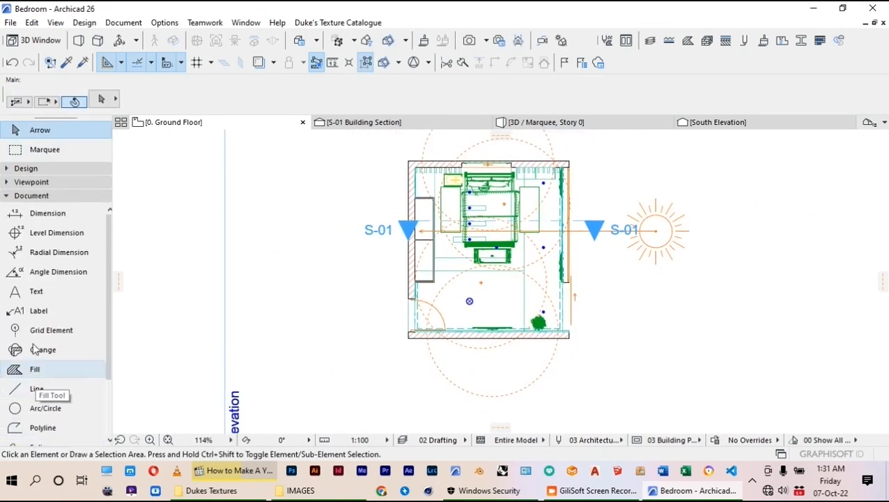
scroll(34, 289, down, 3)
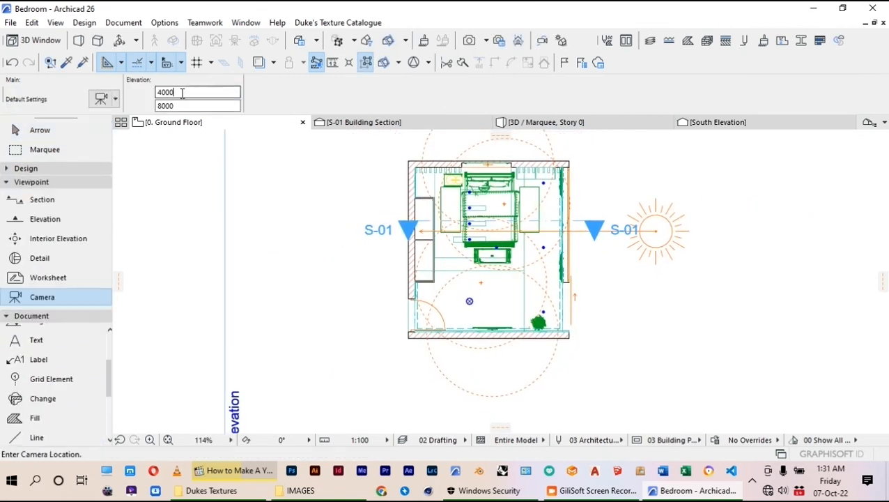
drag(181, 92, 161, 100)
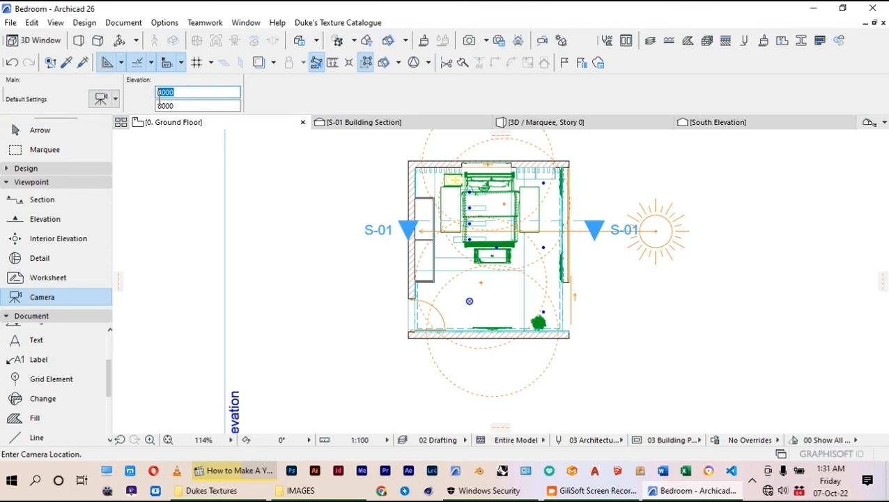
key(Tab)
text(1)
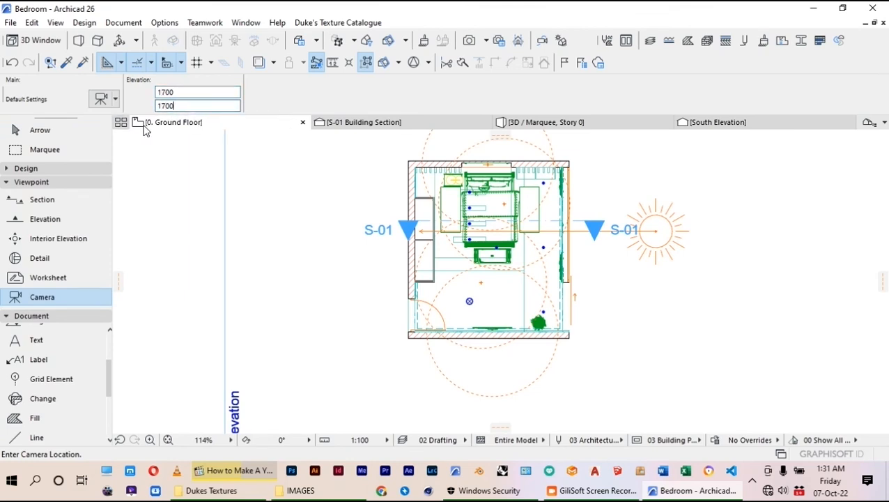
click(101, 99)
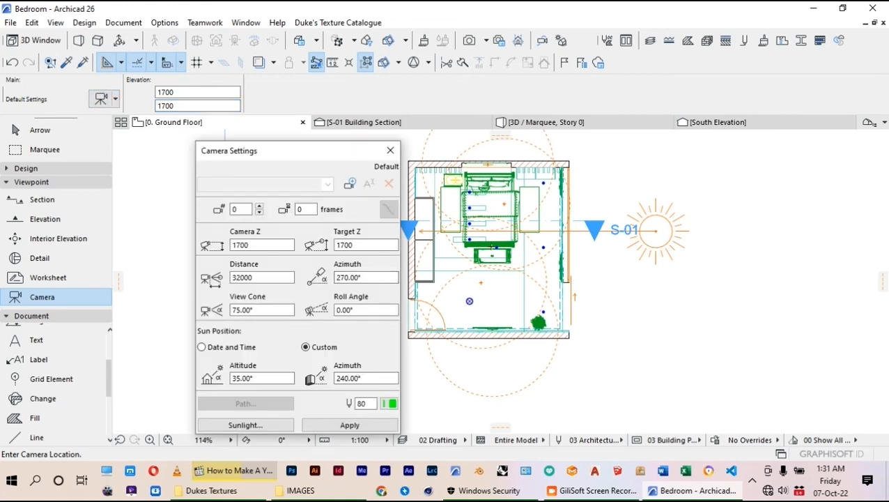
click(390, 151)
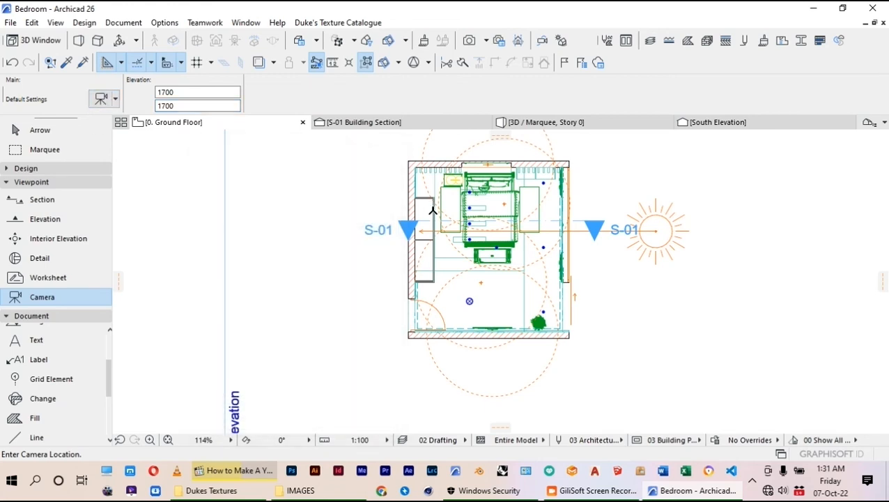
Step: Place three cameras: one by the door, one near the plant and one in the corner above the wardrobe, each aimed diagonally across the room
scroll(467, 263, up, 2)
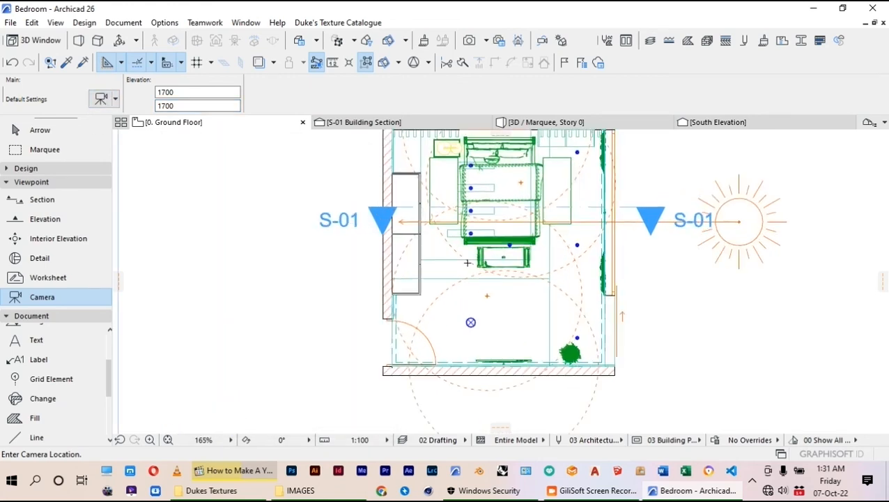
click(433, 340)
scroll(439, 338, down, 3)
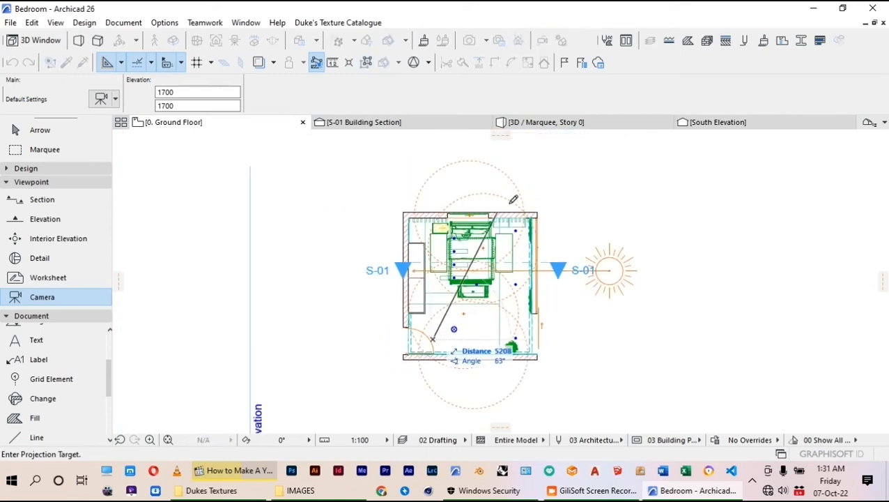
click(516, 179)
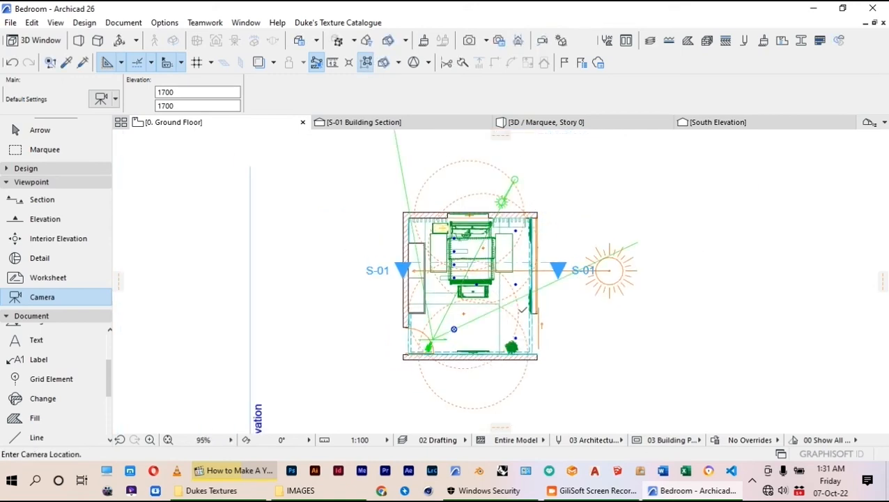
click(528, 339)
click(376, 203)
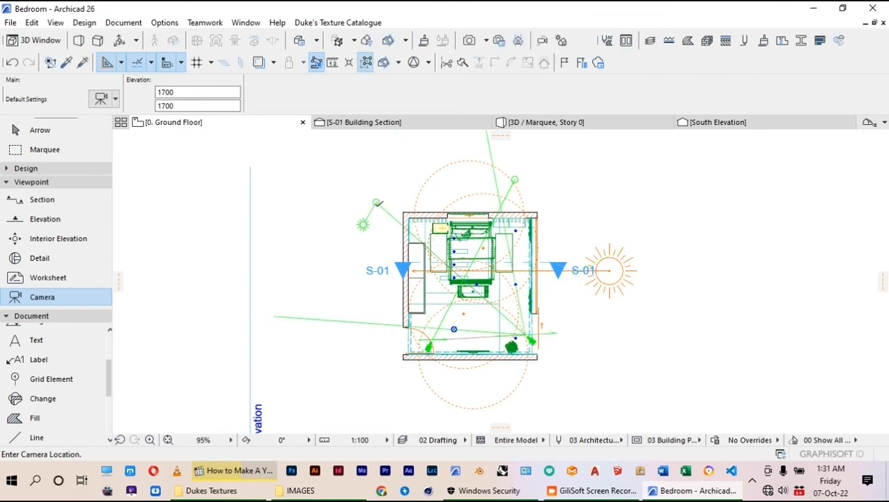
click(412, 216)
click(553, 404)
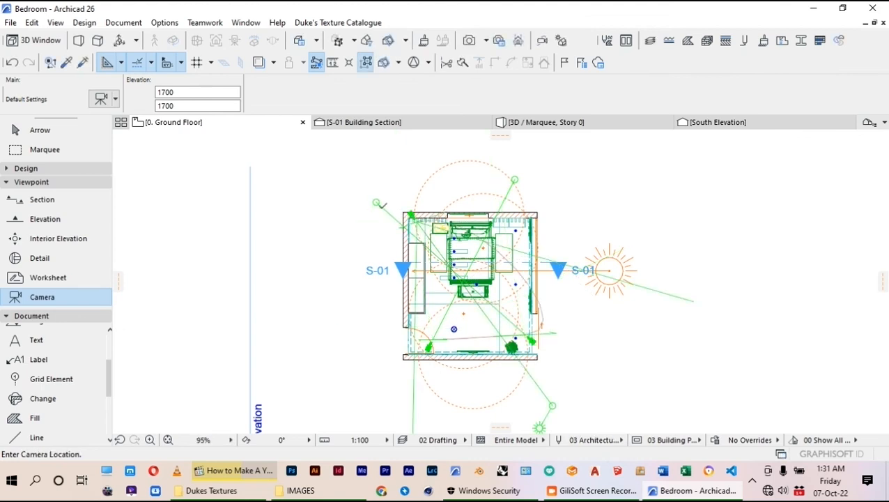
Step: Draw a rectangular marquee around the whole bedroom and show the enclosed area in 3D
click(57, 150)
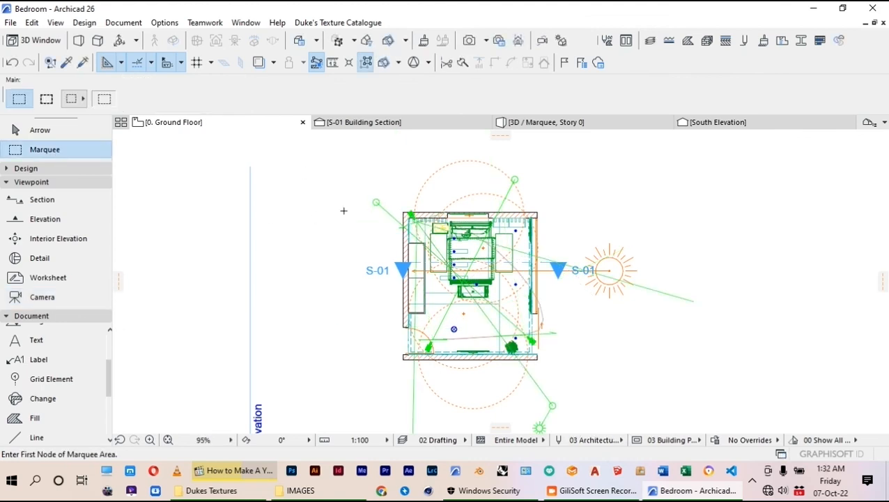
click(372, 186)
click(569, 376)
right_click(312, 231)
click(368, 417)
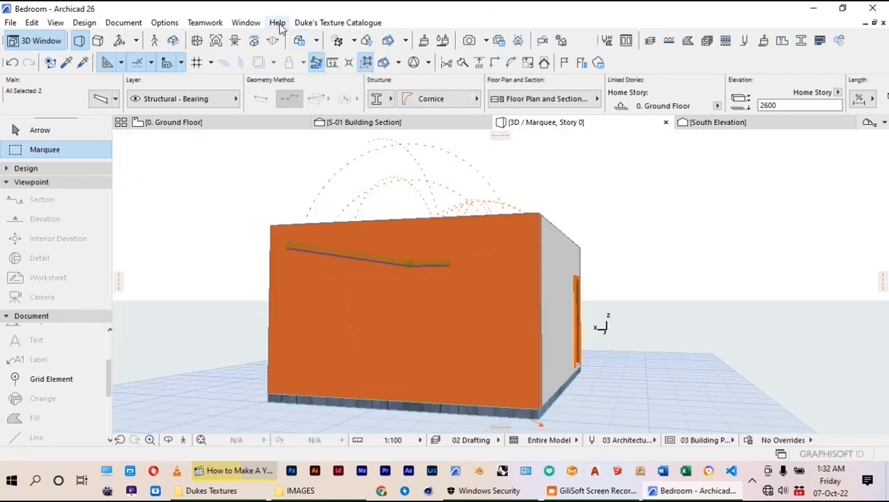
Step: Show the Navigator and open the Camera 1 view from the untitled camera path
click(259, 25)
click(446, 150)
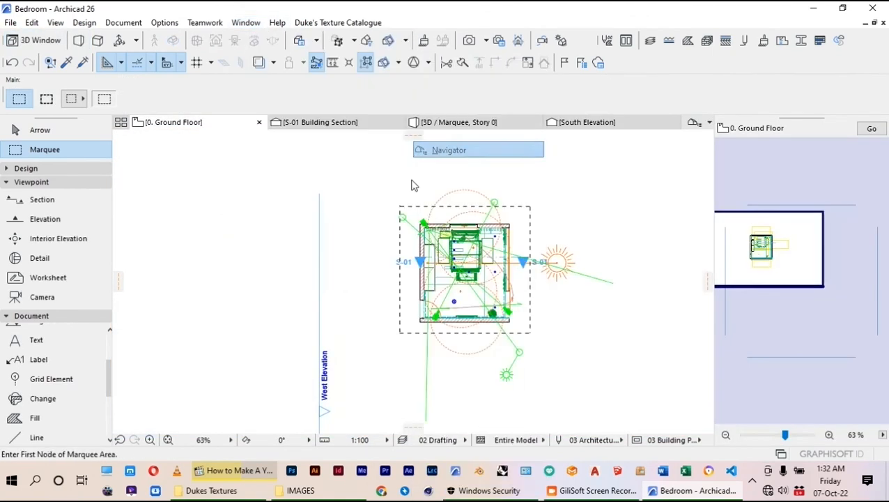
scroll(767, 272, down, 6)
scroll(826, 206, down, 1)
click(736, 199)
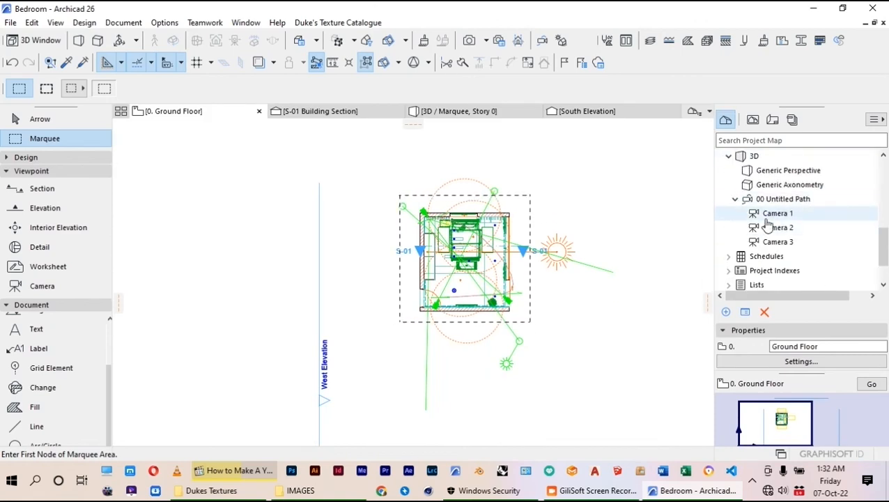
double_click(770, 214)
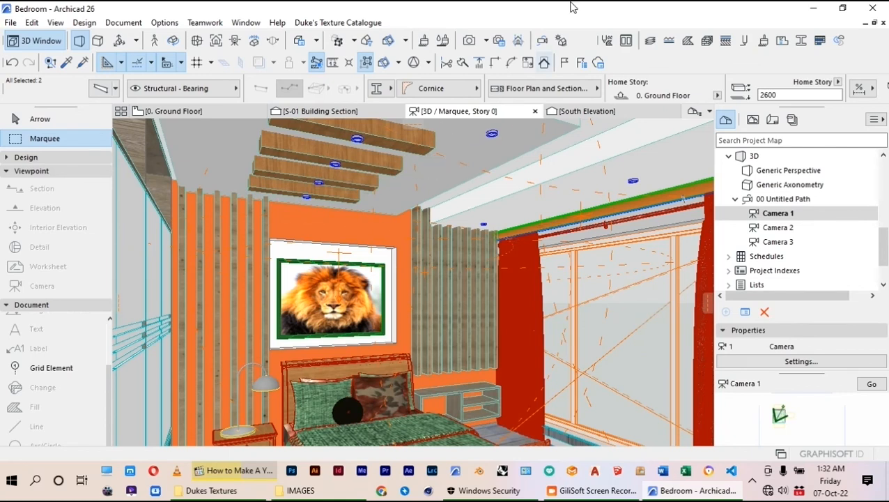
Step: Open the PhotoRendering settings and set the image size to 1200 x 1000 pixels
click(501, 43)
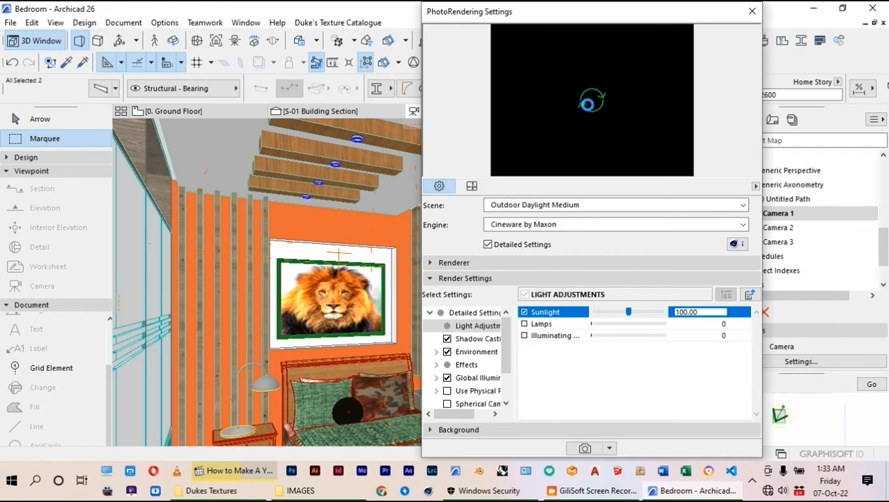
click(478, 188)
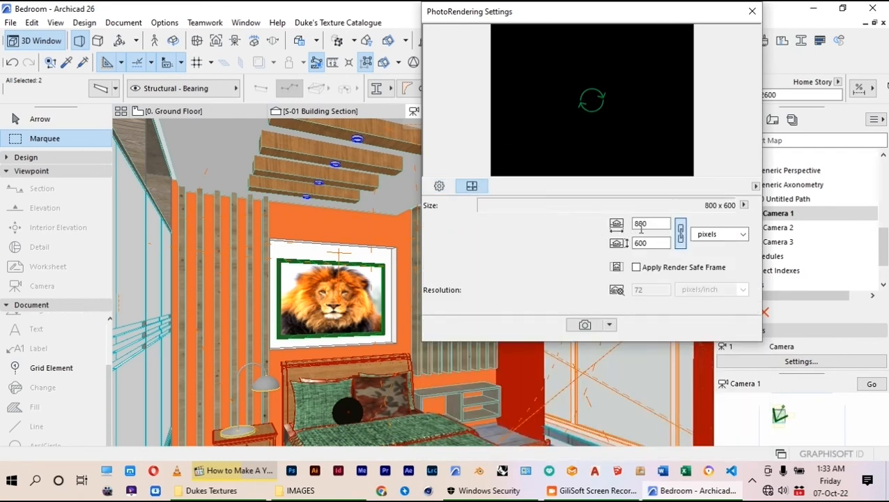
double_click(648, 224)
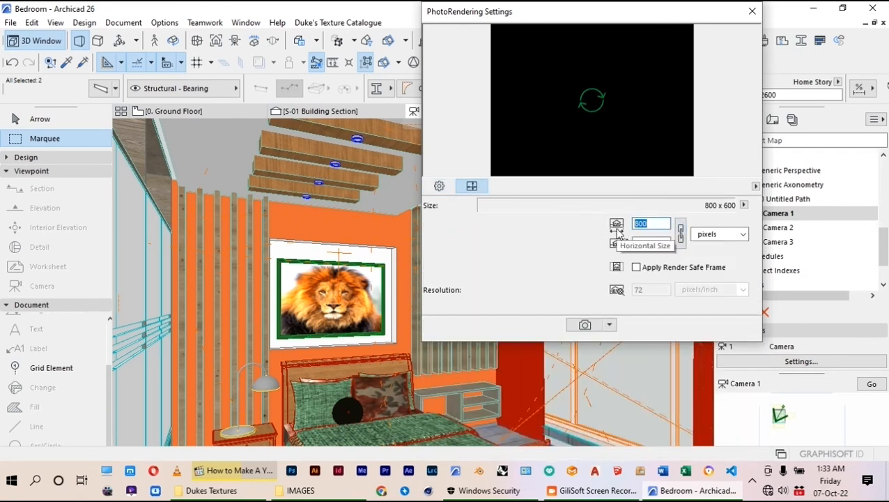
text(1200)
key(Tab)
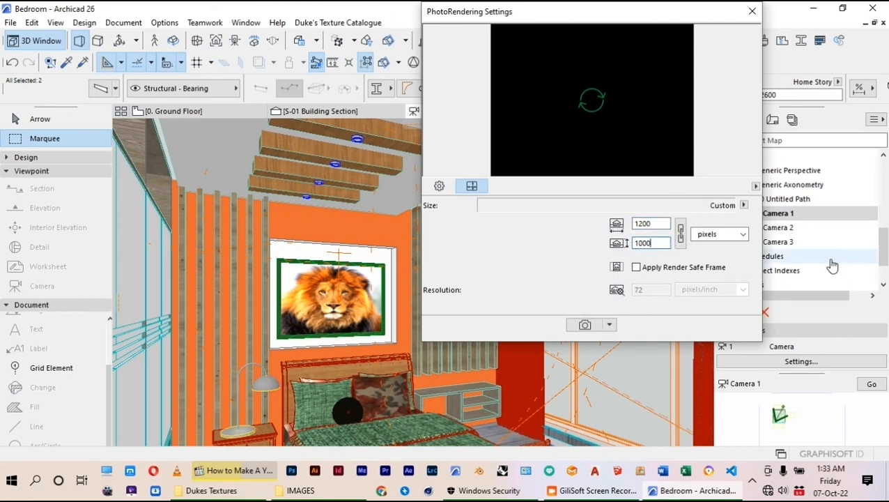
Step: Choose the Indoor Daylight Medium (Physical) scene for the rendering and show its detailed render settings
click(440, 188)
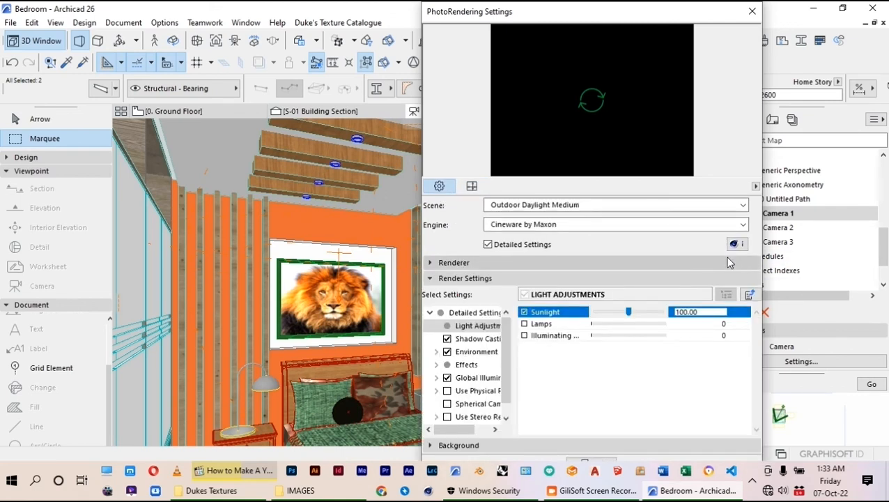
click(578, 207)
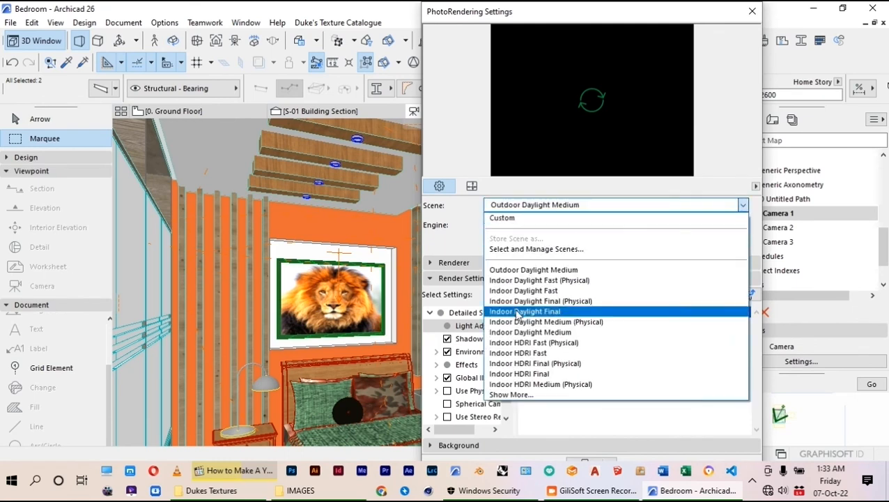
click(540, 324)
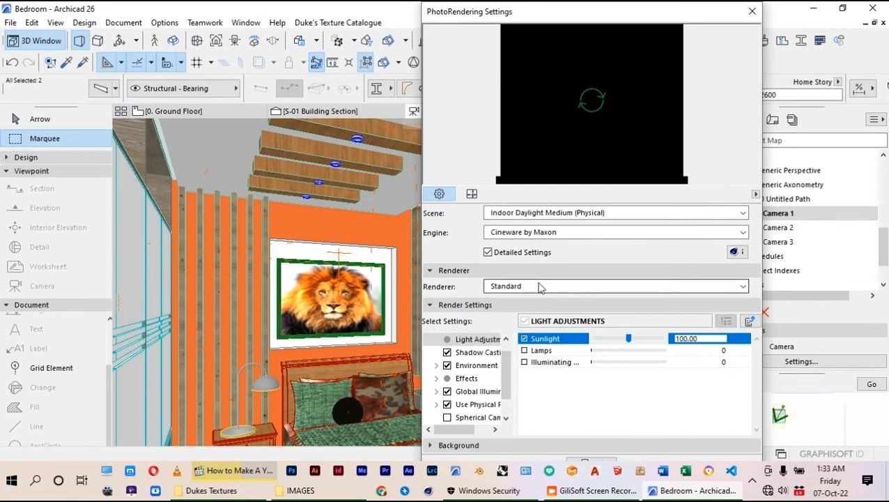
click(502, 305)
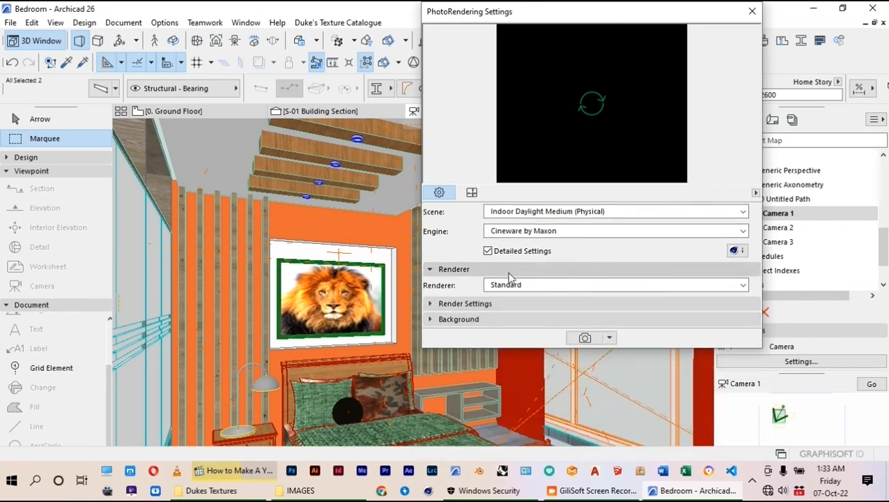
click(463, 304)
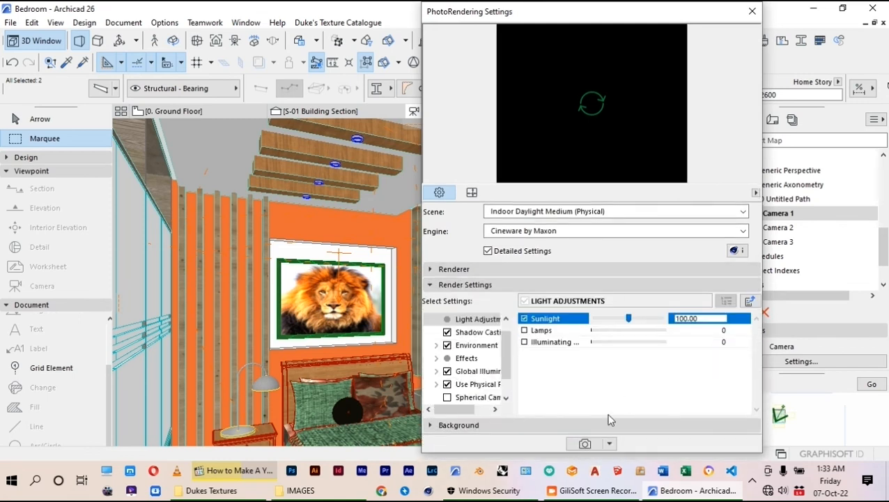
Step: Enable lamps at 110 and illuminating surfaces at 90 in the light adjustments, and render the camera view
click(525, 341)
click(524, 330)
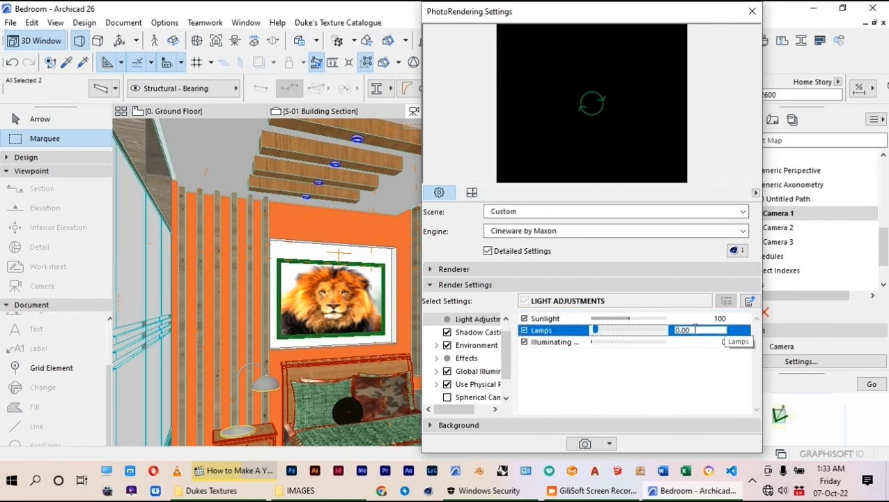
double_click(684, 330)
text(110)
double_click(697, 341)
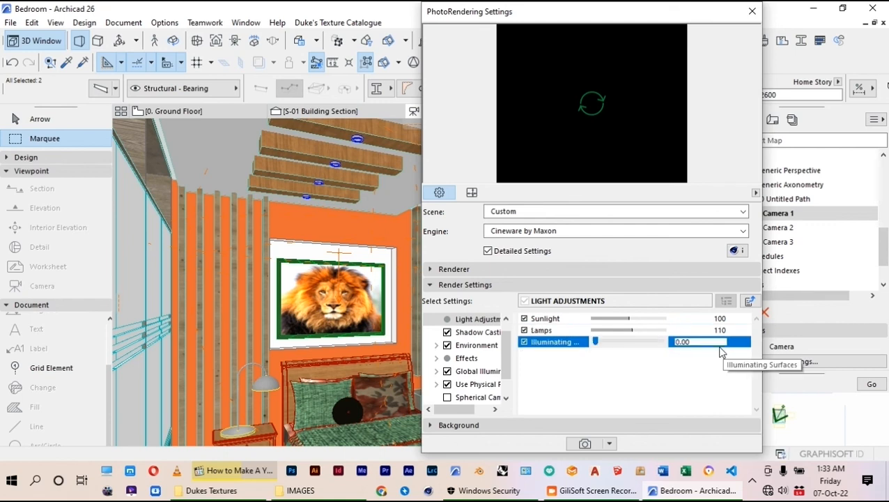
double_click(681, 341)
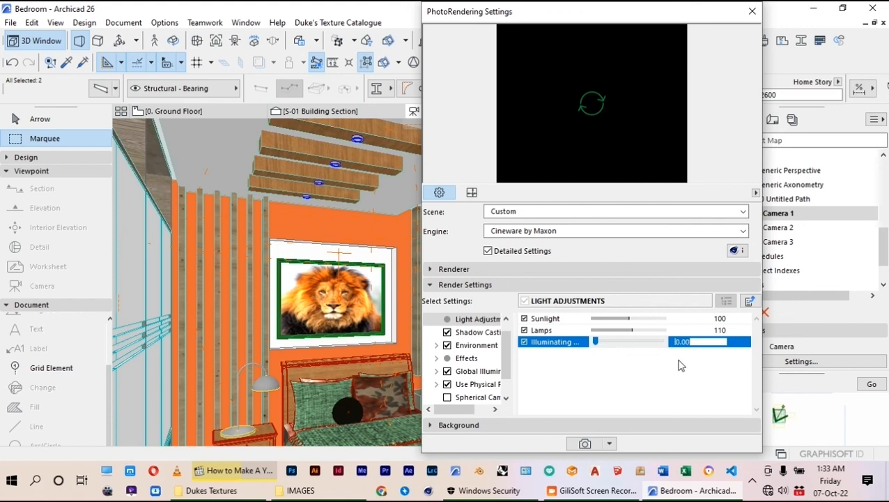
text(90)
drag(509, 359, 512, 337)
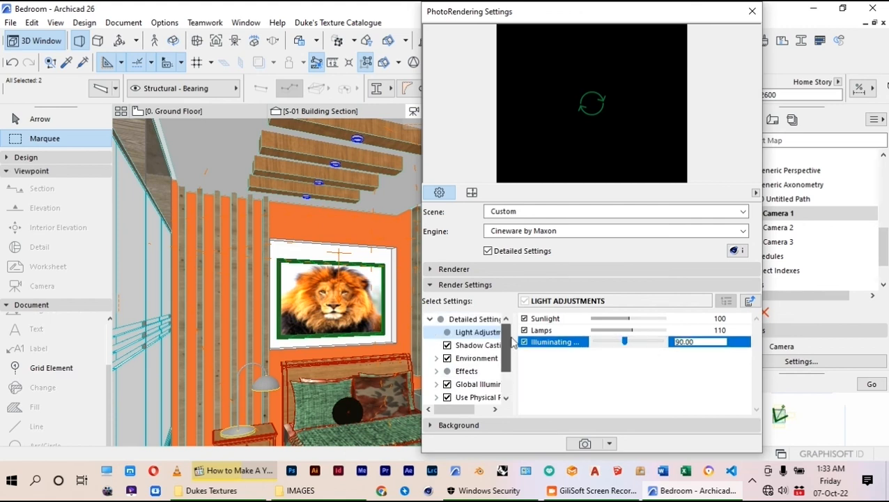
click(584, 443)
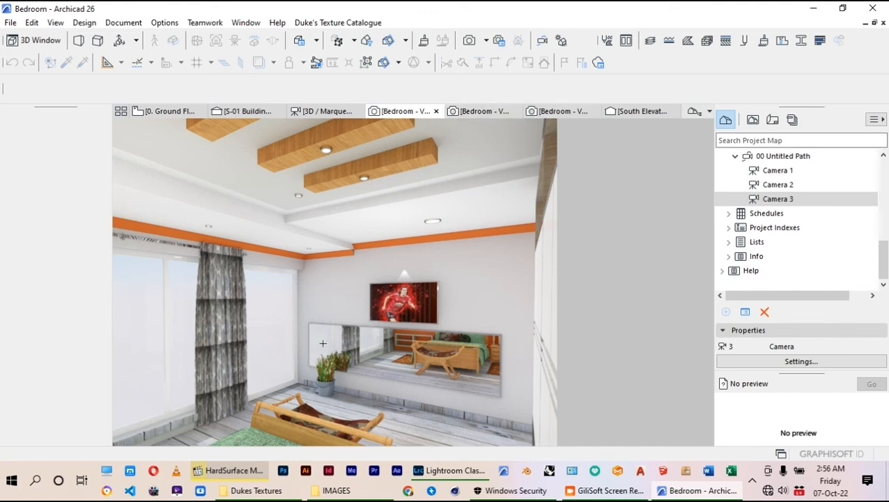
Step: Review the other two bedroom renderings, then switch to Lightroom Classic and dismiss the Photoshop Elements catalog import
click(488, 111)
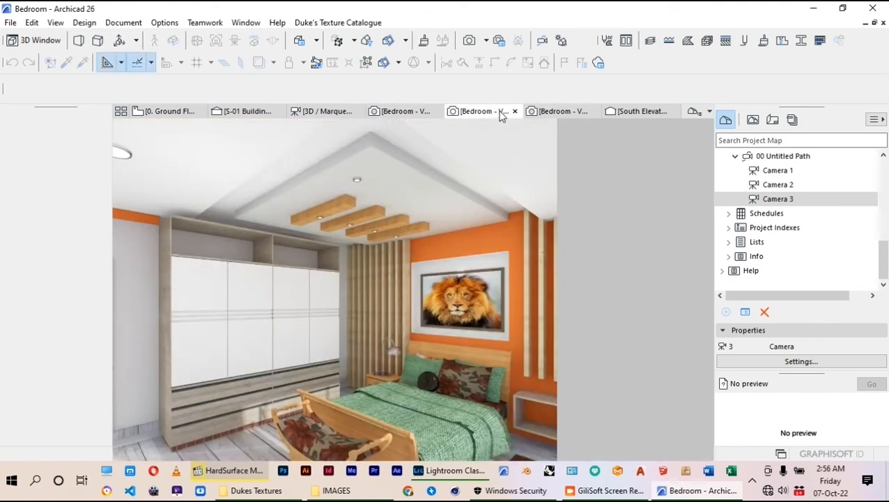
click(558, 112)
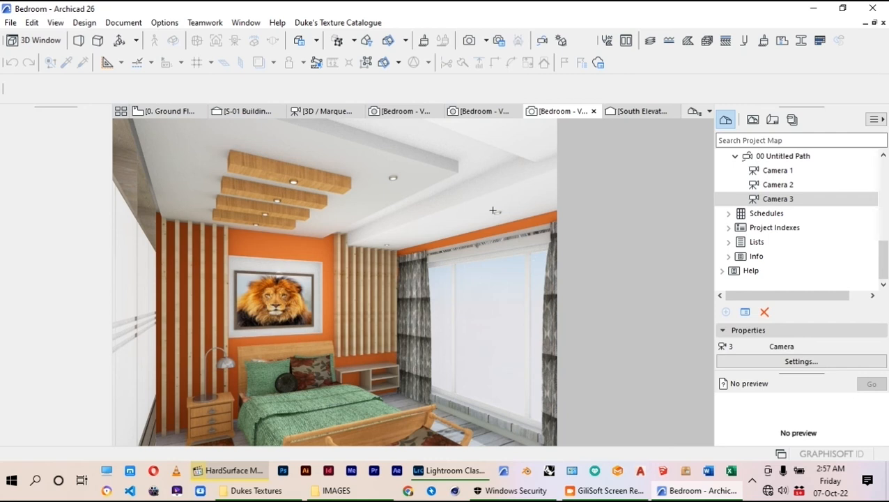
click(448, 470)
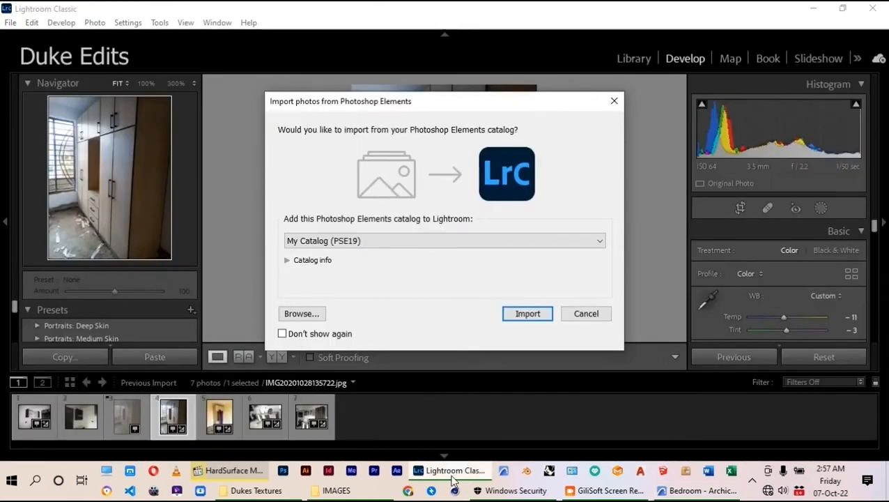
click(614, 101)
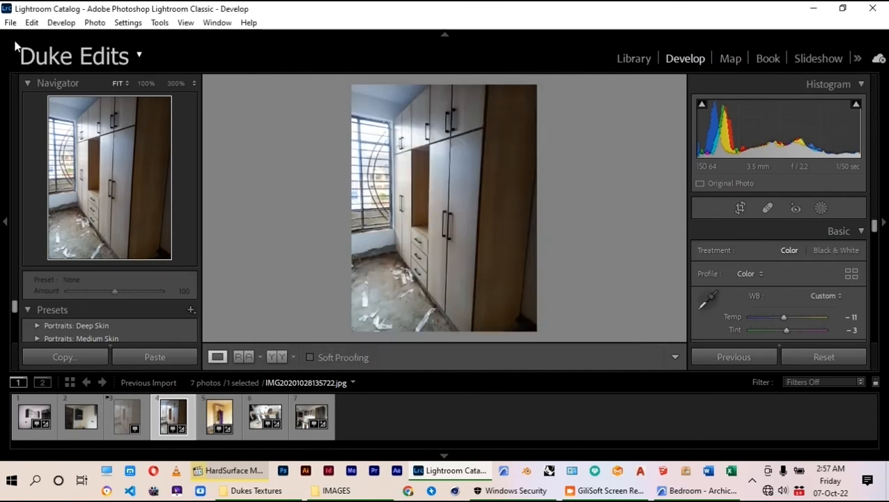
Step: Import Bedroom - View_1.png, View_2.png and View_3.png from the Desktop source, including subfolders, into the catalog
click(14, 24)
click(61, 104)
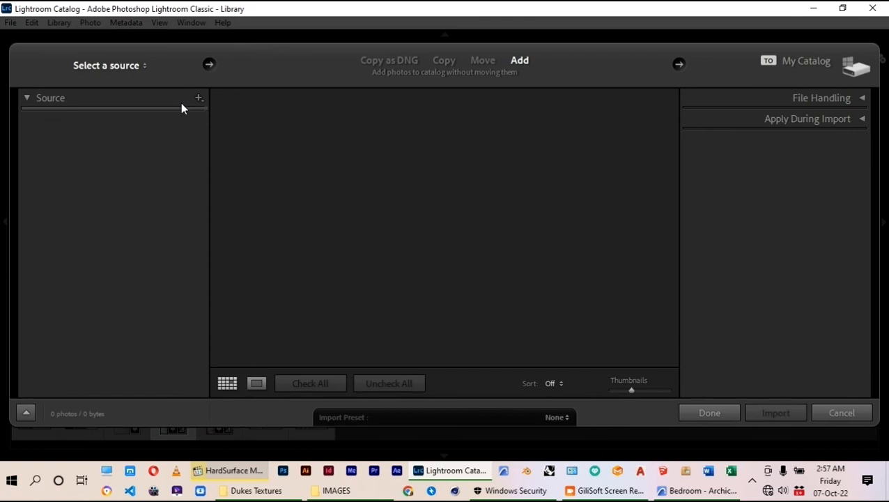
click(112, 117)
click(104, 111)
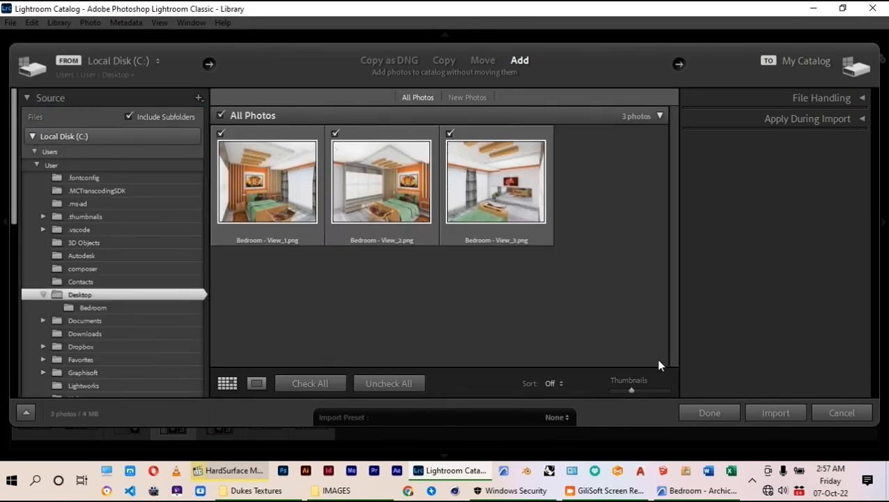
click(760, 413)
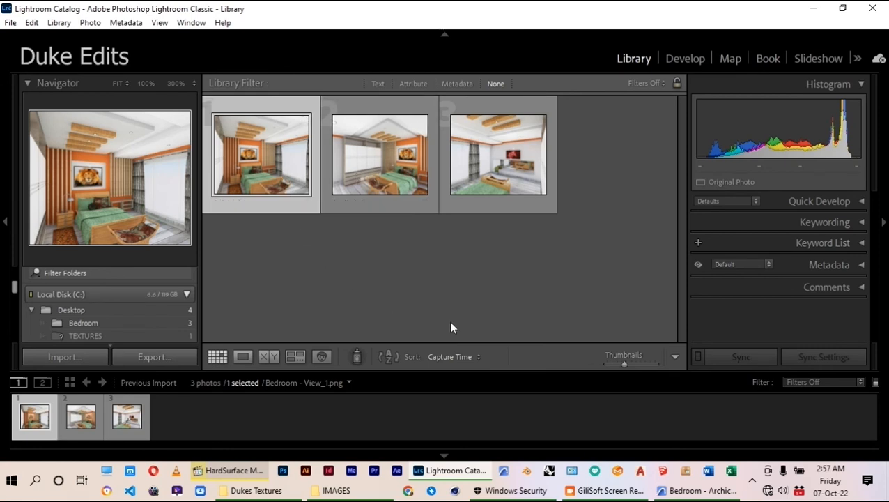
Step: Develop Bedroom - View_1.png with a sampled white balance of Temp -2 and Tint -4, and compare before and after side by side
click(676, 62)
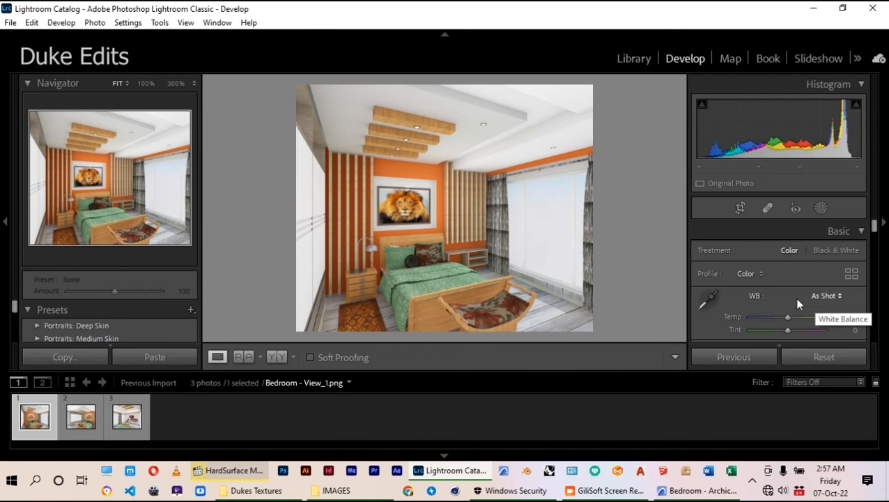
click(709, 300)
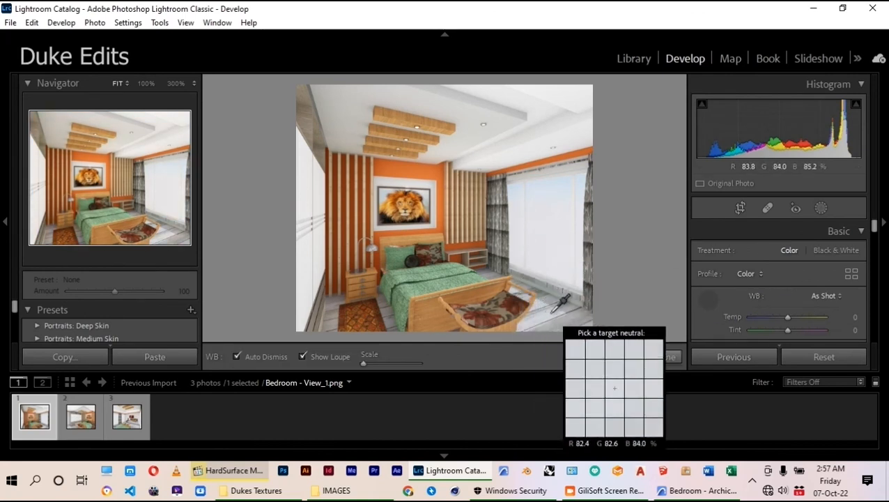
click(394, 311)
click(273, 360)
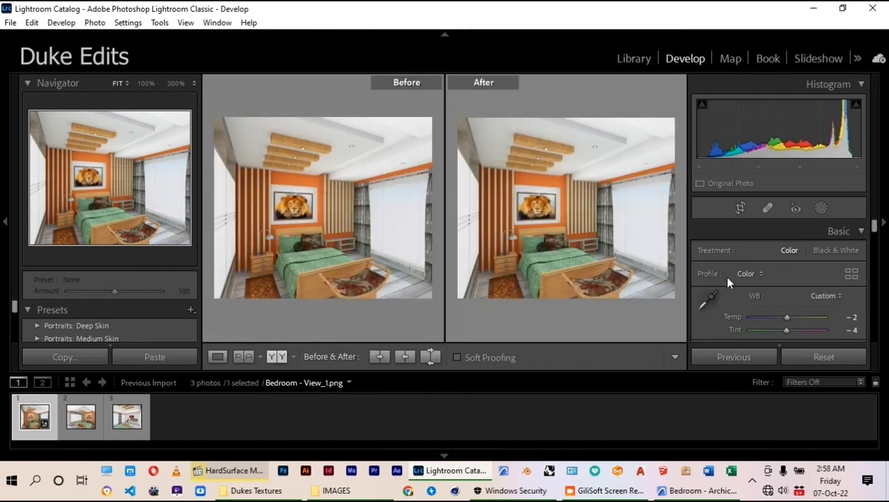
Step: Adjust the tone of the first bedroom view to Highlights -44, Shadows -11, Whites +4 and Blacks -2
scroll(729, 257, down, 2)
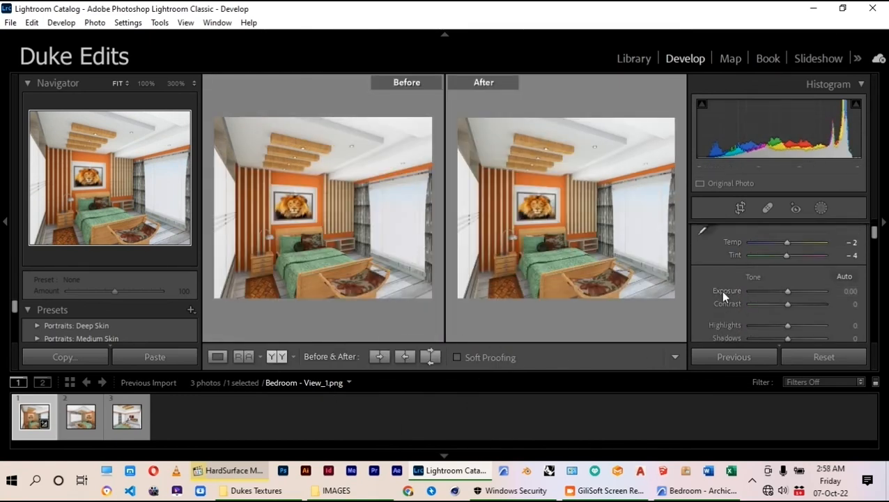
mouse_move(787, 327)
mouse_down()
mouse_move(774, 328)
mouse_move(846, 337)
mouse_move(771, 333)
mouse_up()
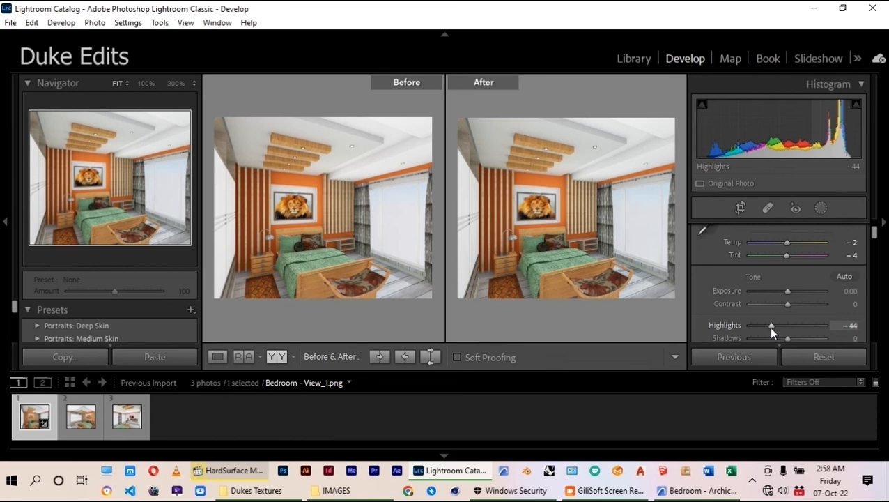
scroll(793, 315, down, 2)
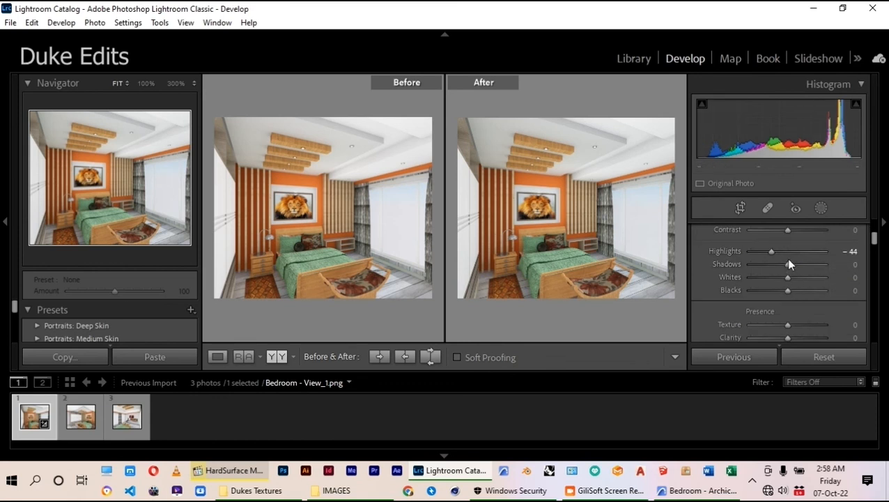
drag(789, 263, 786, 269)
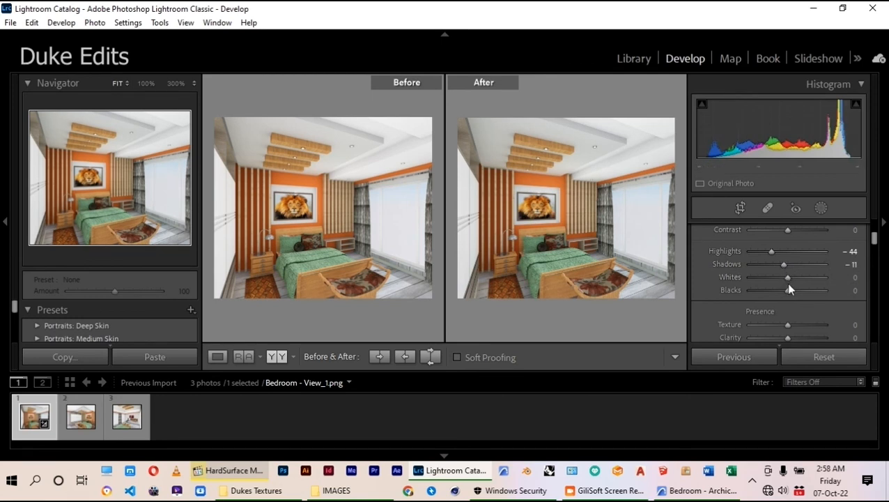
mouse_move(787, 281)
alt+mouse_down()
mouse_move(801, 279)
mouse_move(789, 280)
alt+mouse_up()
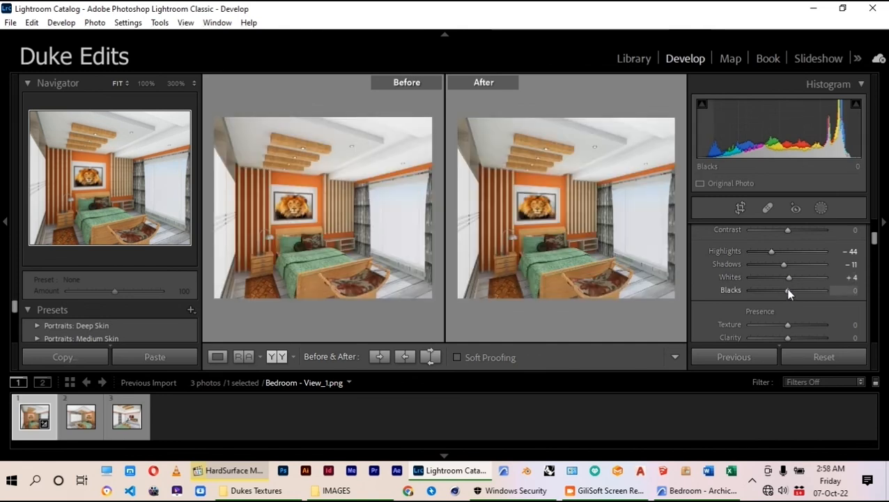
key(alt)
alt+drag(787, 292, 785, 290)
Step: Set the presence of the first bedroom view to Texture +4, Clarity +26 and Dehaze +4
scroll(788, 297, down, 2)
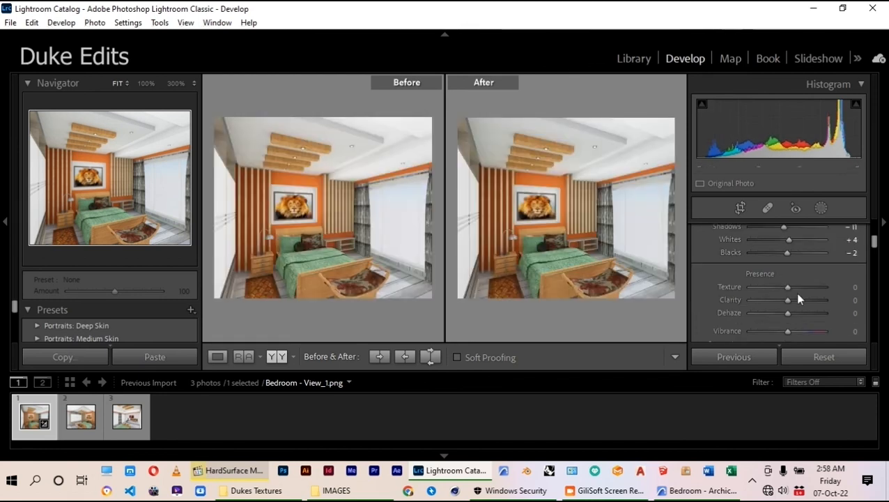
click(788, 290)
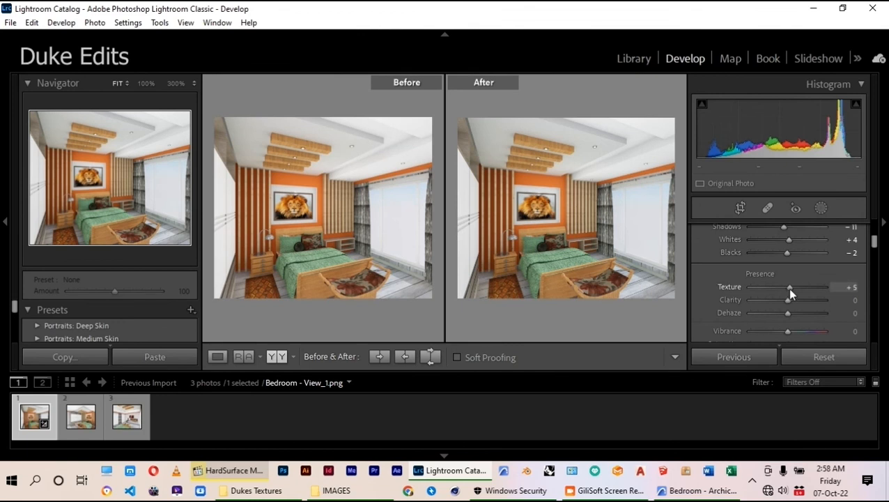
drag(789, 290, 797, 304)
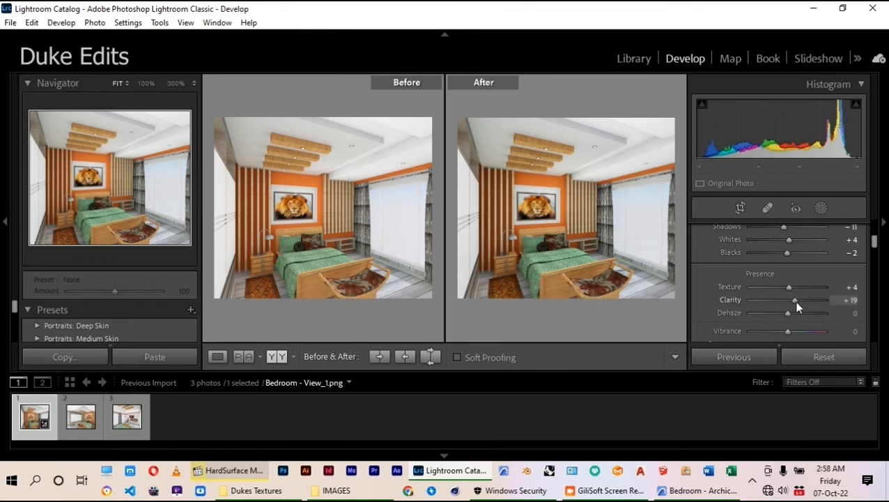
drag(797, 302, 801, 302)
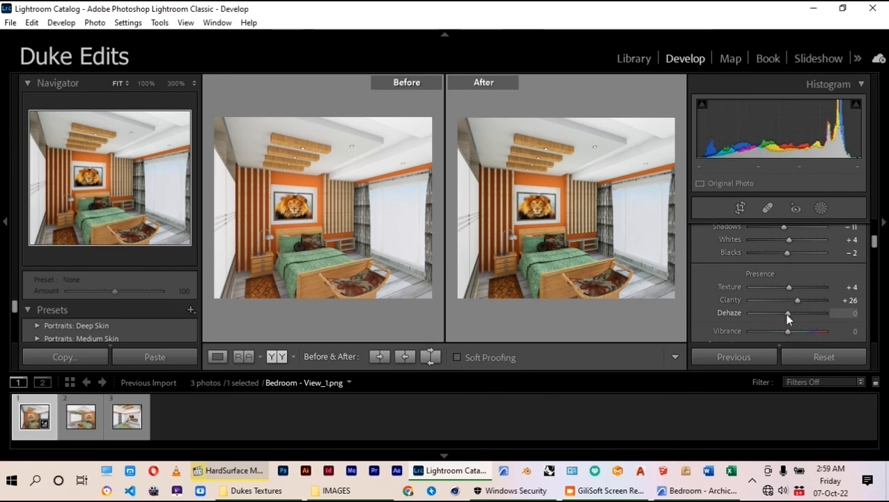
drag(787, 315, 789, 315)
Step: Shape the tone curve with Darks at -10, Lights at +3 and Highlights at +14
scroll(718, 285, down, 6)
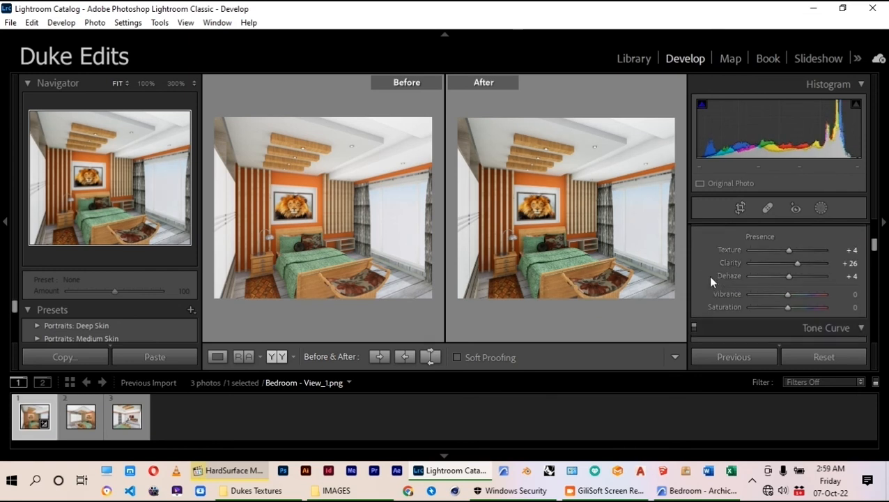
scroll(745, 273, down, 3)
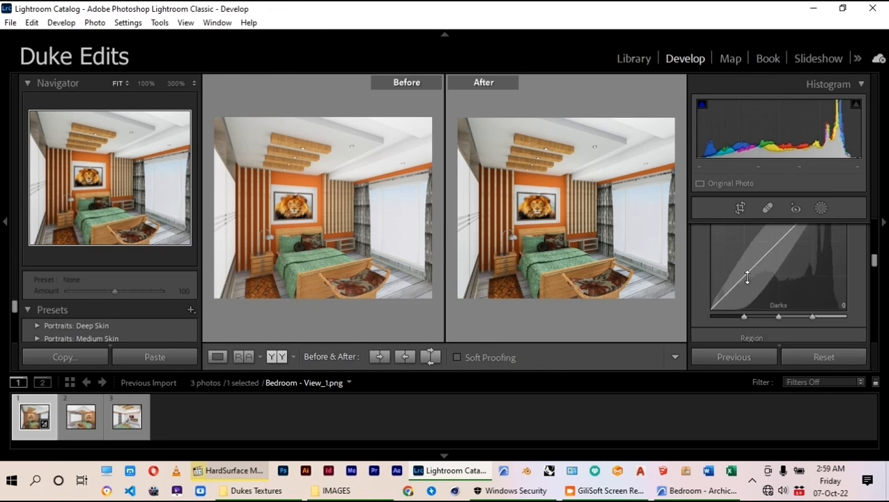
drag(747, 278, 747, 285)
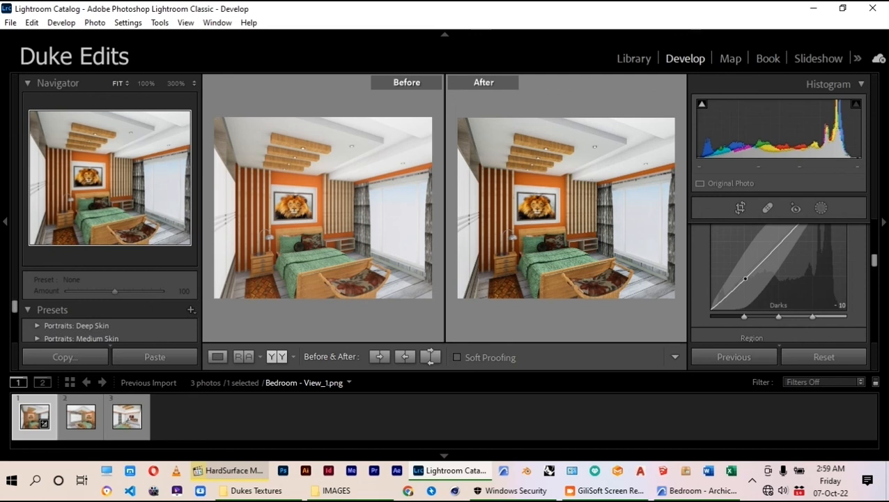
scroll(763, 272, up, 3)
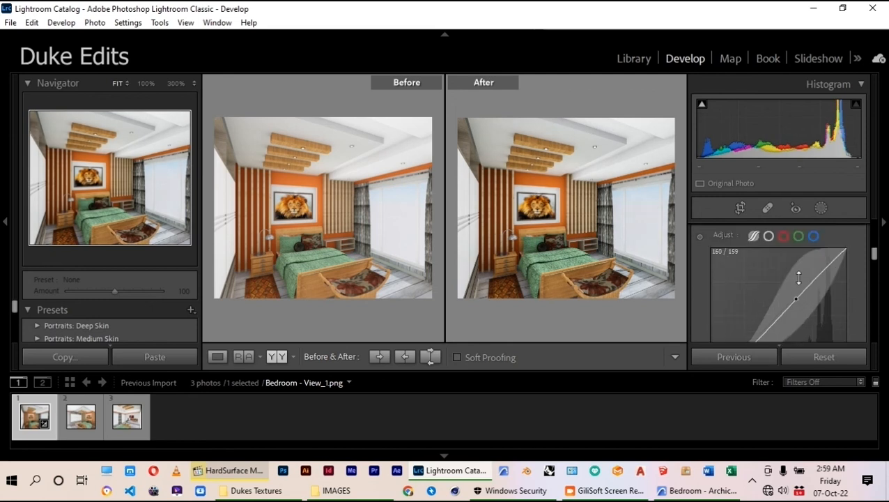
scroll(795, 286, down, 1)
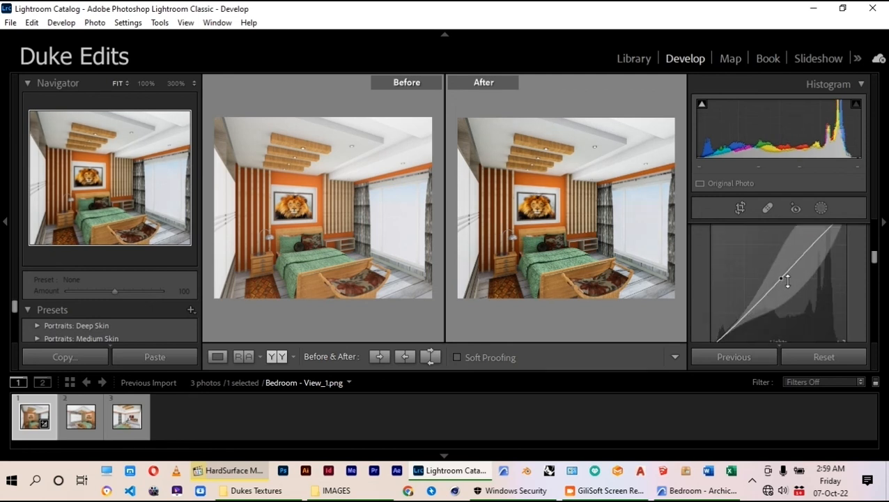
scroll(805, 270, up, 1)
drag(813, 278, 813, 278)
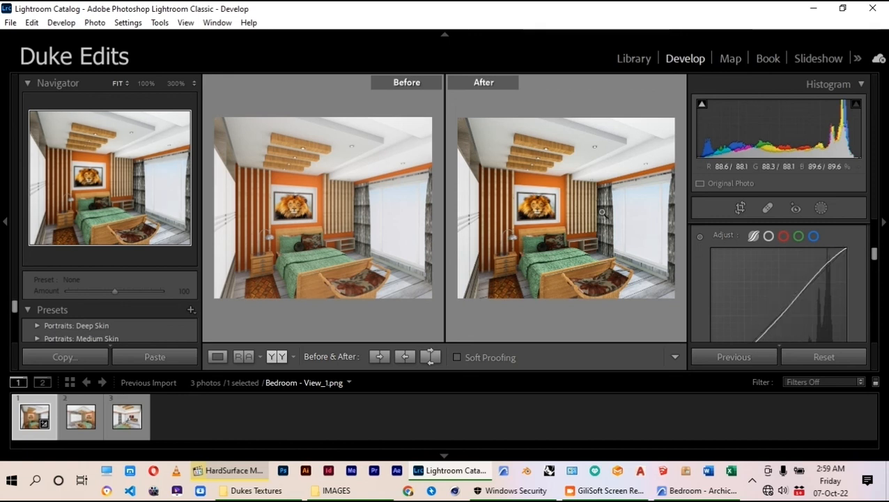
Step: Sharpen the first bedroom view with an amount of 71, and mask the sharpening at 79 to limit it to edges
scroll(739, 288, down, 10)
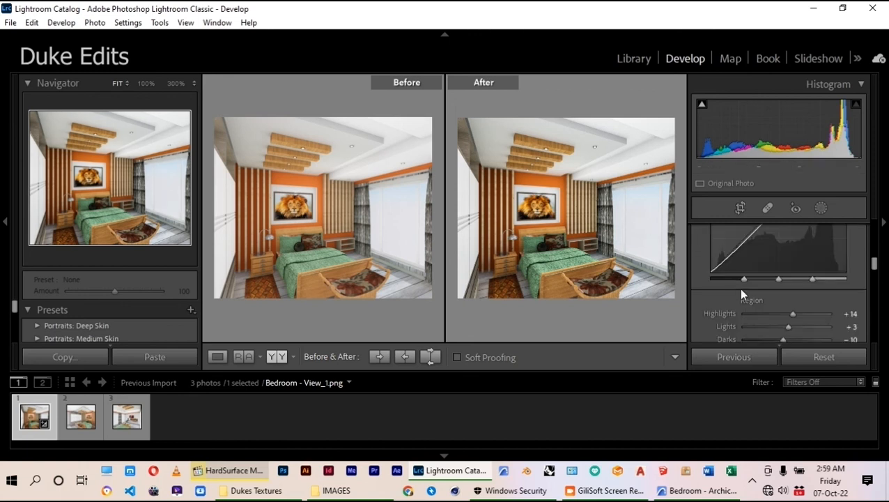
scroll(753, 280, down, 1)
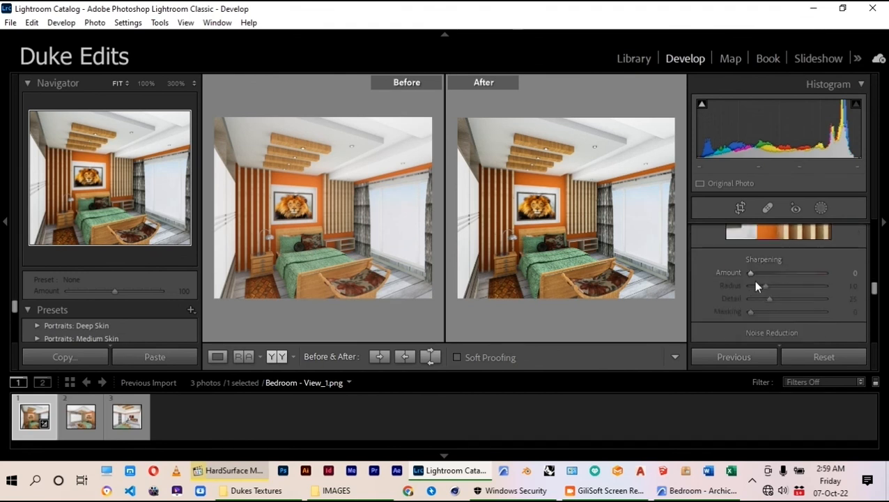
drag(752, 274, 779, 276)
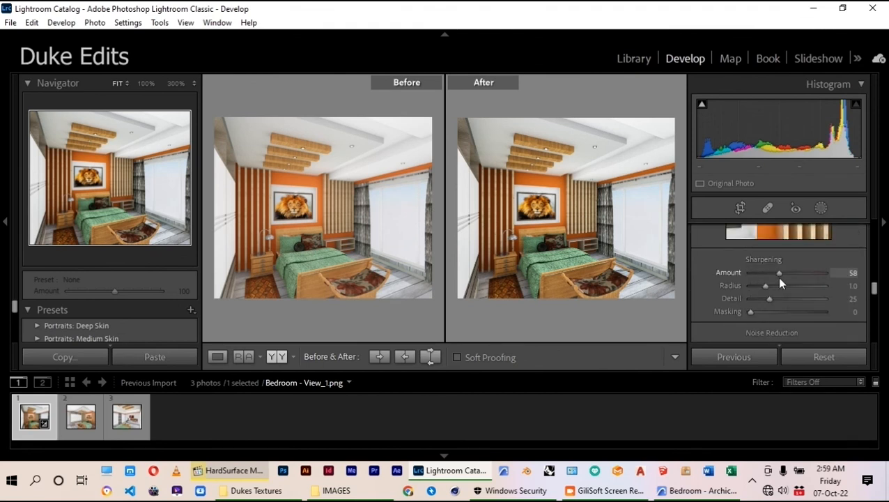
scroll(735, 253, up, 2)
scroll(734, 253, down, 2)
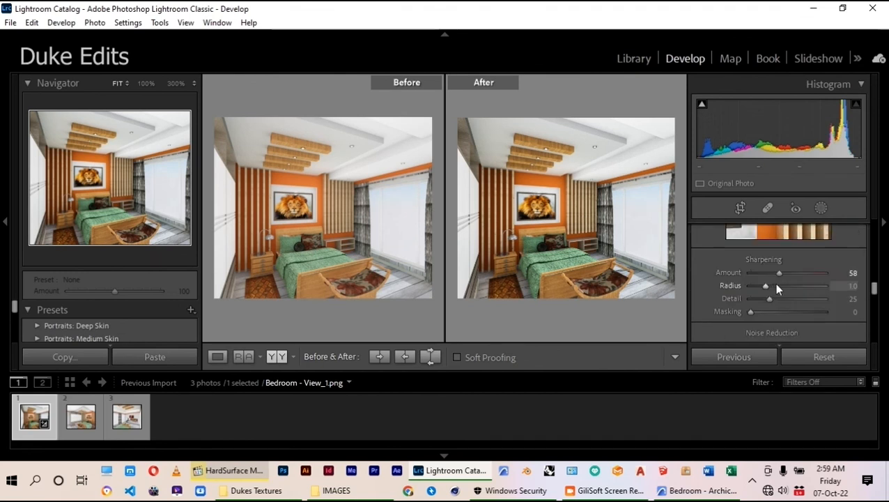
drag(783, 276, 787, 275)
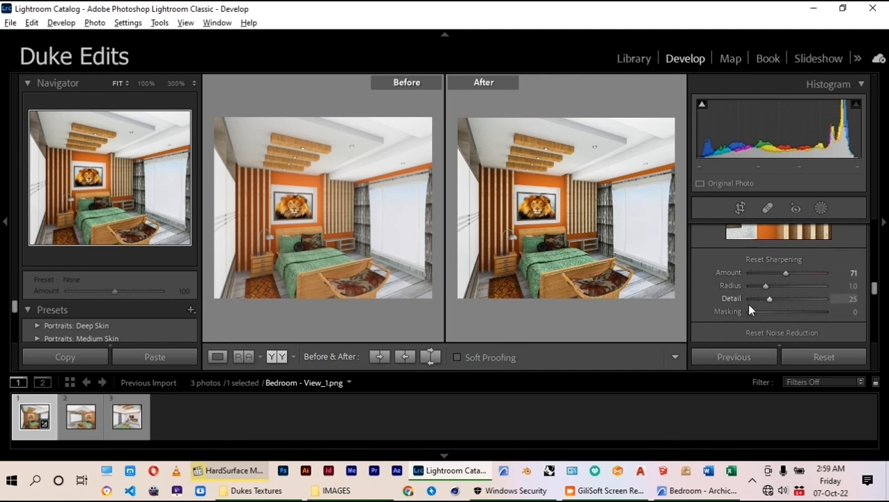
alt+drag(748, 310, 810, 313)
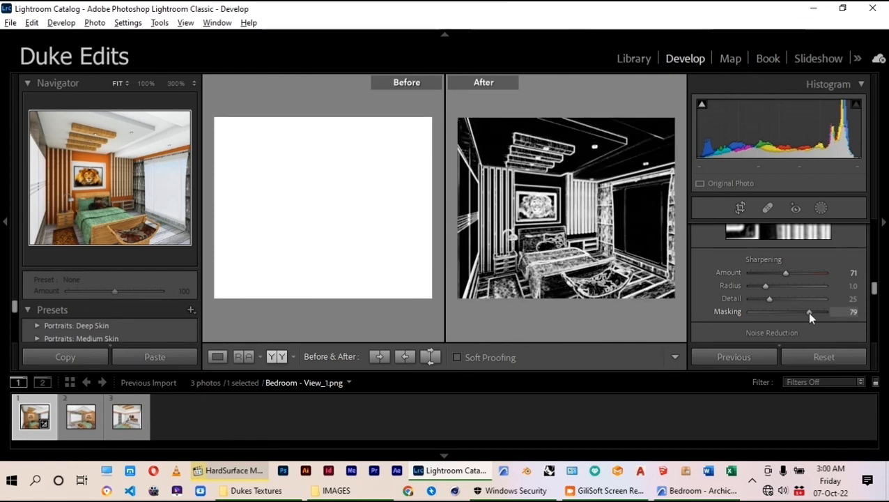
alt+drag(806, 311, 807, 312)
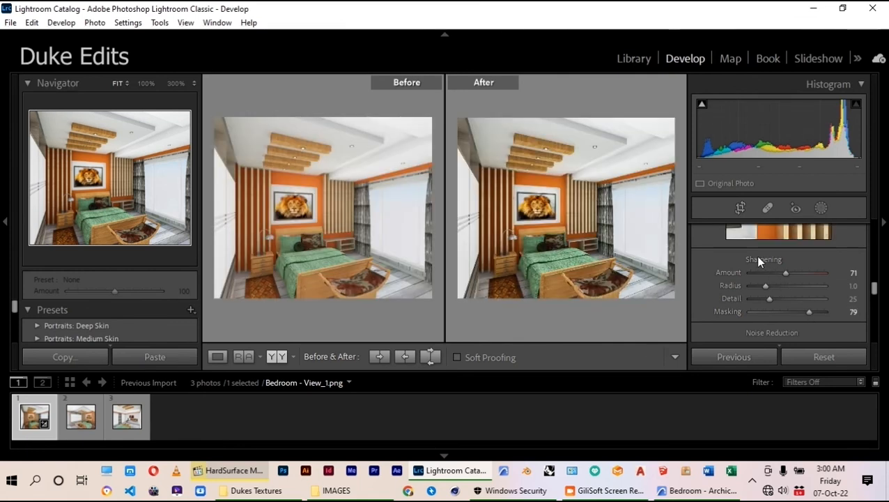
Step: Set luminance noise reduction to 37 and enable the lens corrections for chromatic aberration and profile
scroll(728, 251, down, 3)
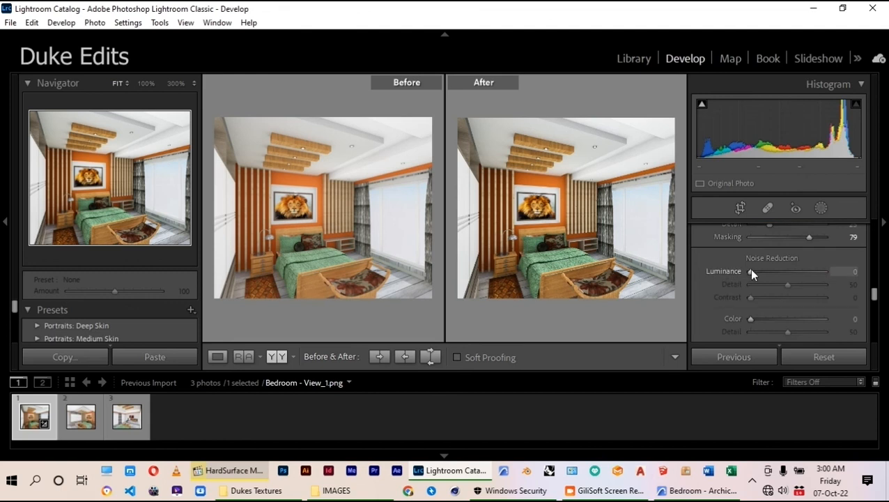
drag(748, 271, 775, 272)
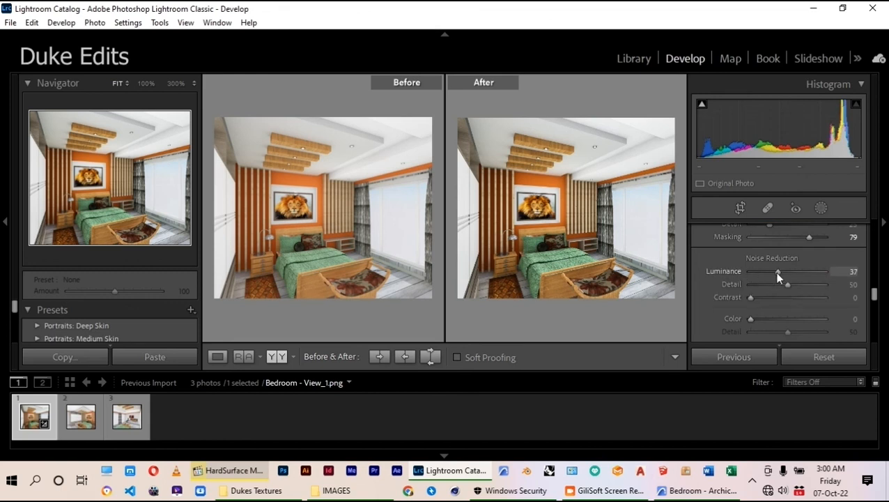
scroll(703, 257, down, 3)
click(701, 257)
click(701, 269)
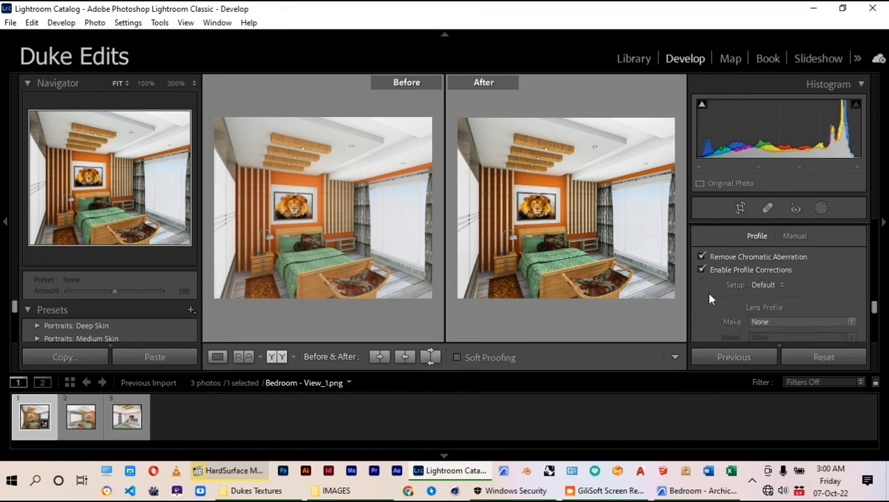
Step: Darken the edges of the first bedroom view with a post-crop vignetting amount of -18
scroll(710, 298, down, 5)
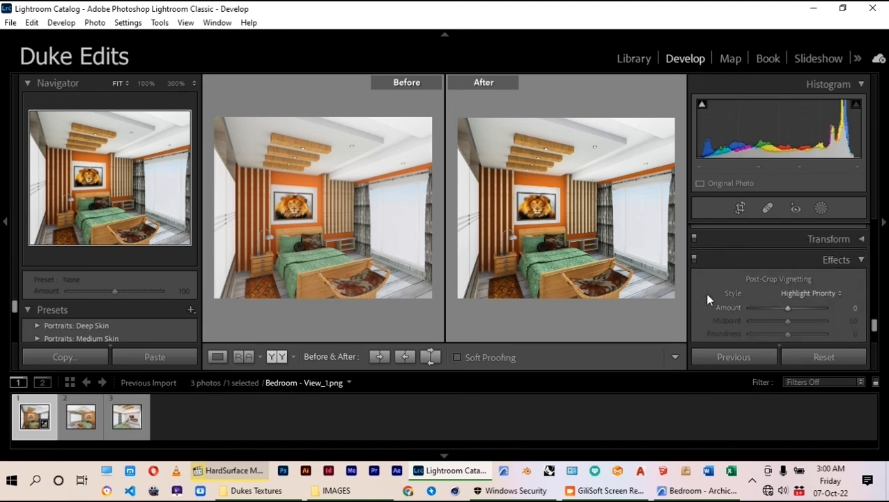
drag(787, 274, 782, 274)
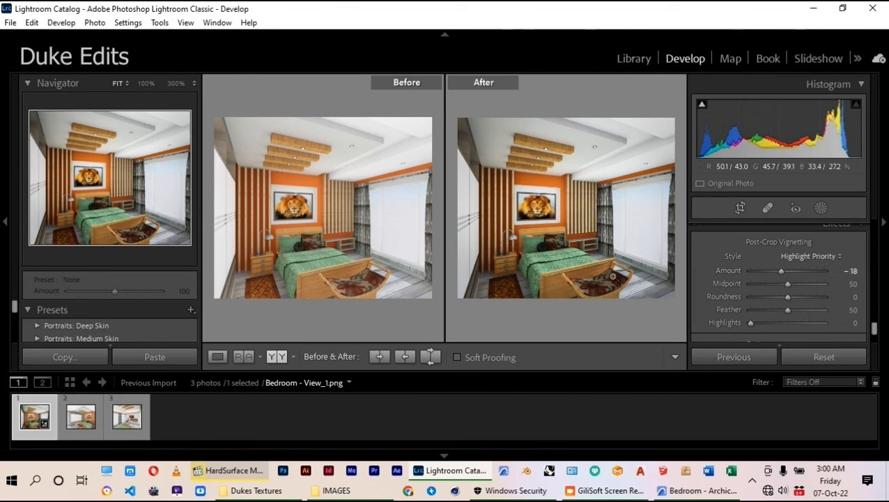
Step: Start exporting the first bedroom view and choose the Bedroom folder on the Desktop as the export location
click(10, 22)
click(42, 199)
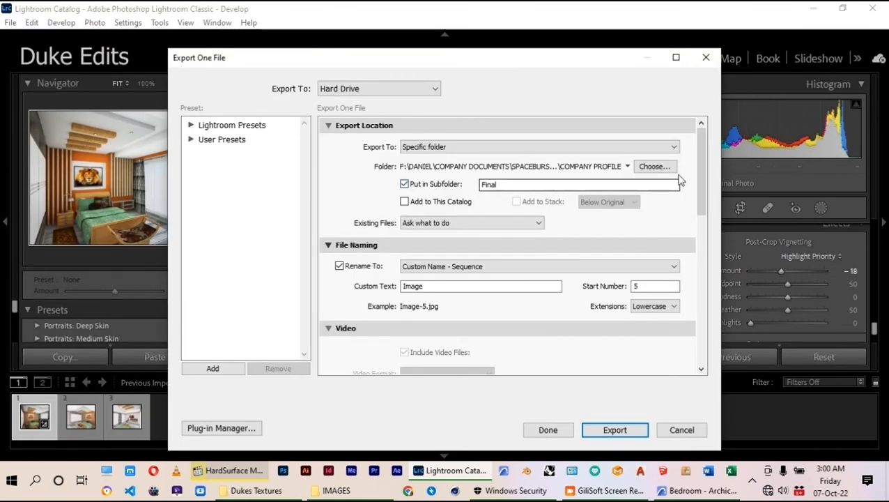
click(655, 166)
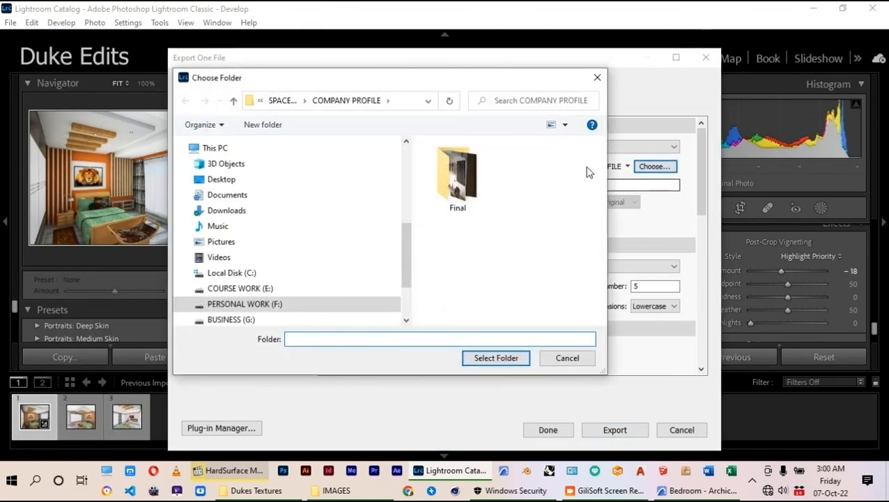
click(216, 179)
double_click(476, 180)
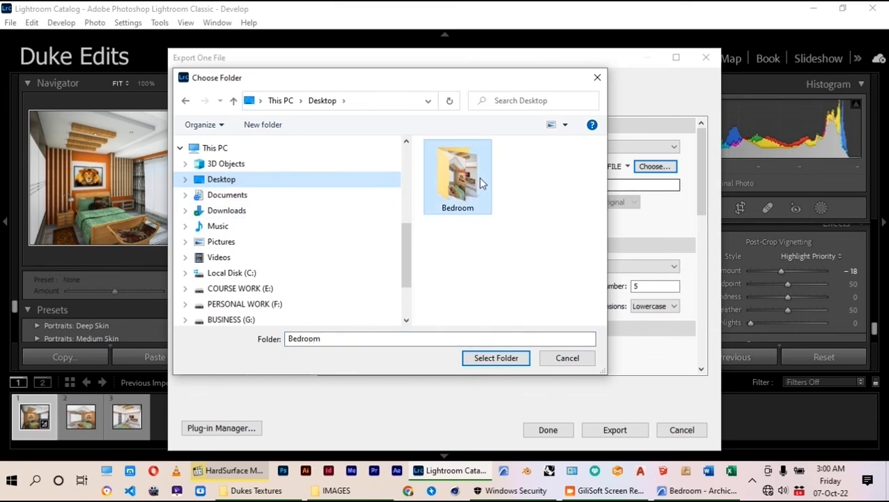
click(488, 357)
Step: Prefix the custom file name text with Bedroom_, set the start number to 1 and export the image
double_click(469, 286)
click(633, 290)
click(405, 286)
click(404, 286)
text(Bedroom)
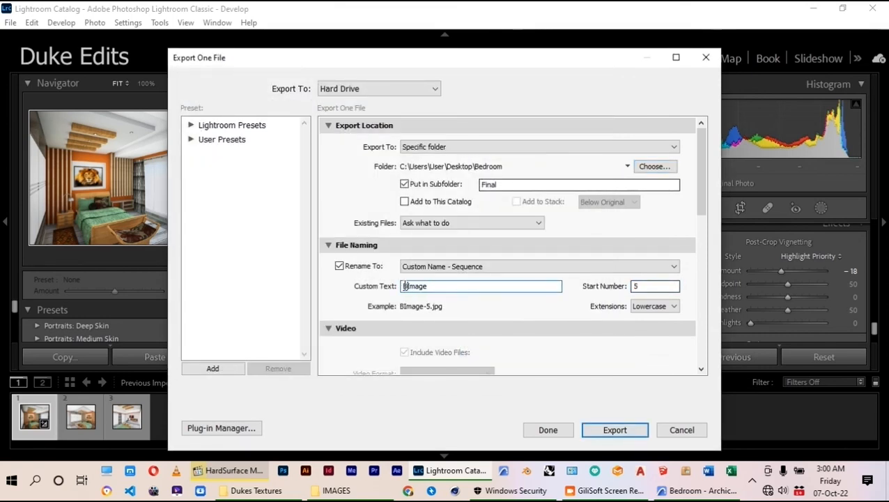
text(_)
click(636, 287)
text(1)
click(611, 430)
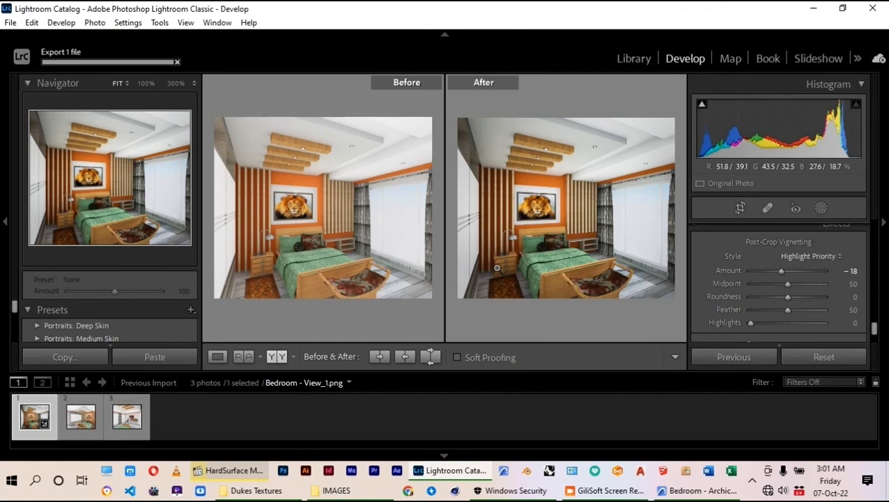
Step: Go through the second and third bedroom views and examine the third one's before and after detail at 100%
key(Right)
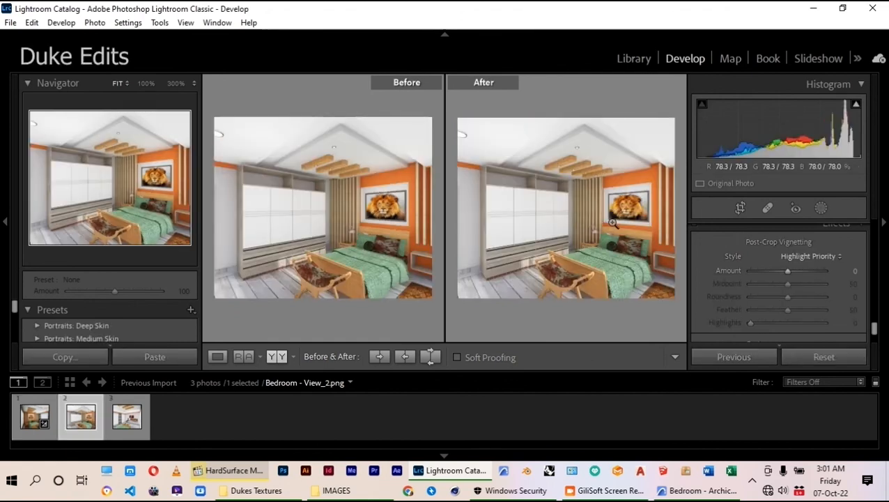
scroll(781, 240, up, 5)
scroll(783, 246, down, 5)
key(Right)
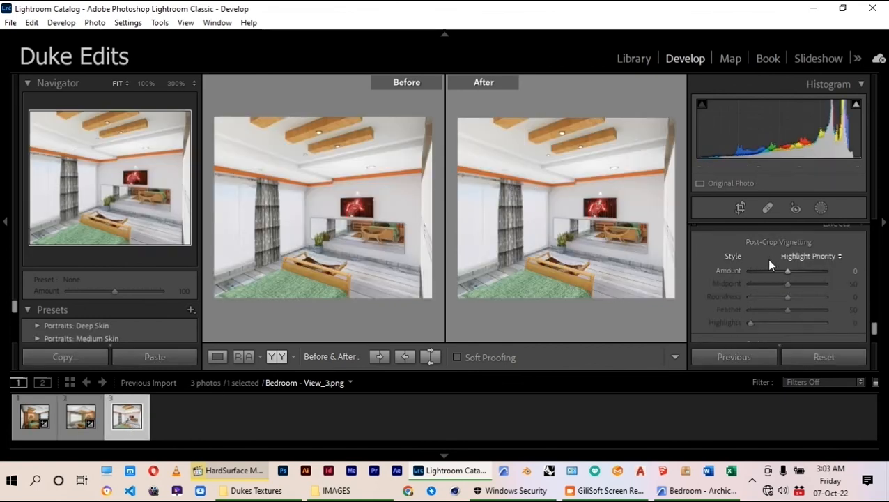
click(544, 241)
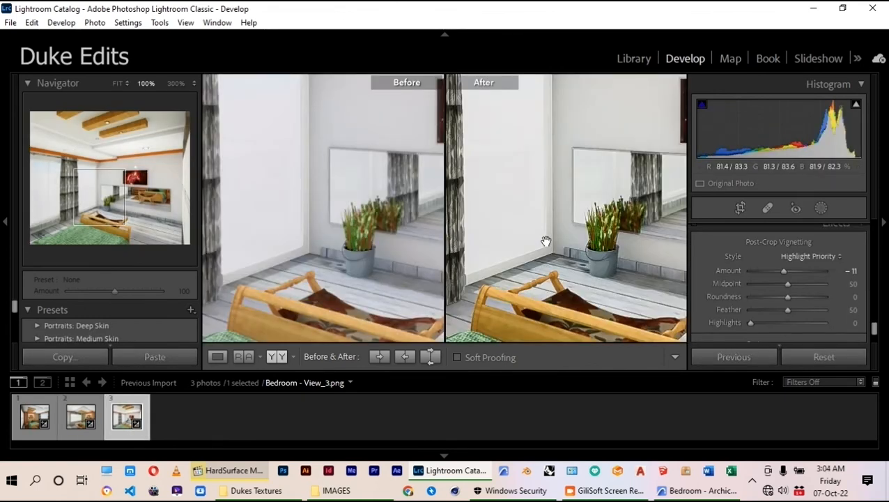